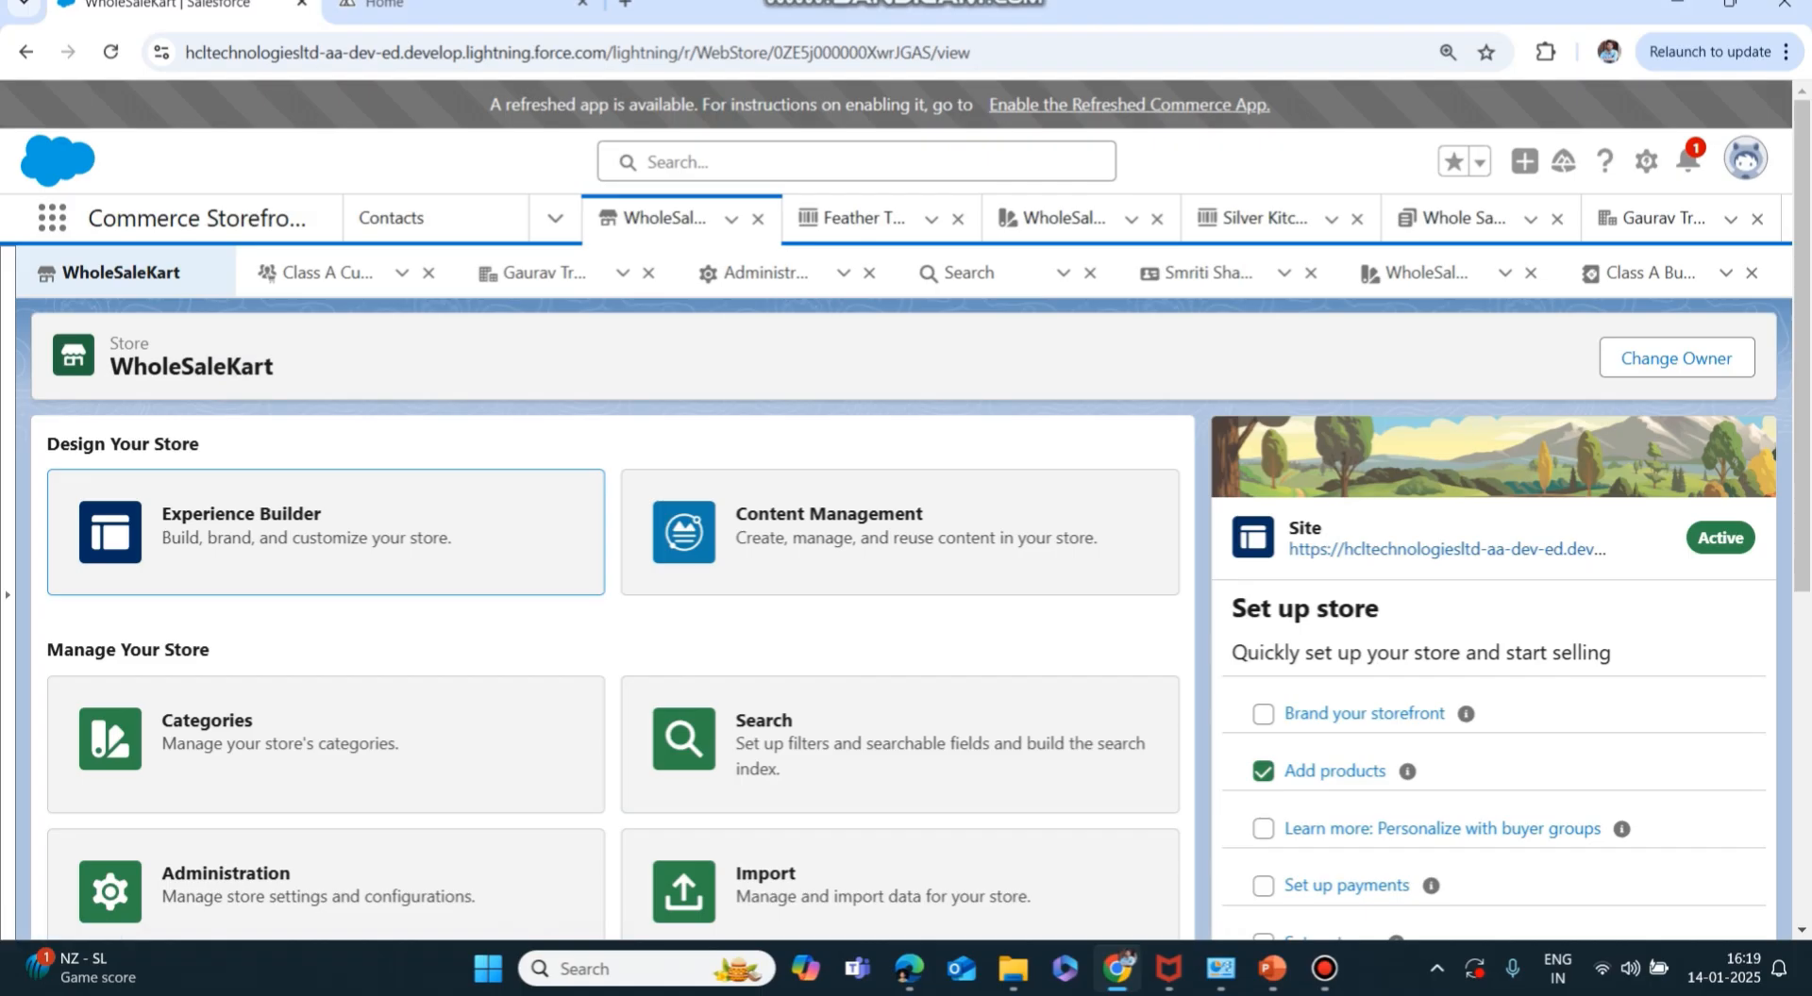
Open the WholeSaleKart store's site in Experience Builder from its tile.
click(325, 532)
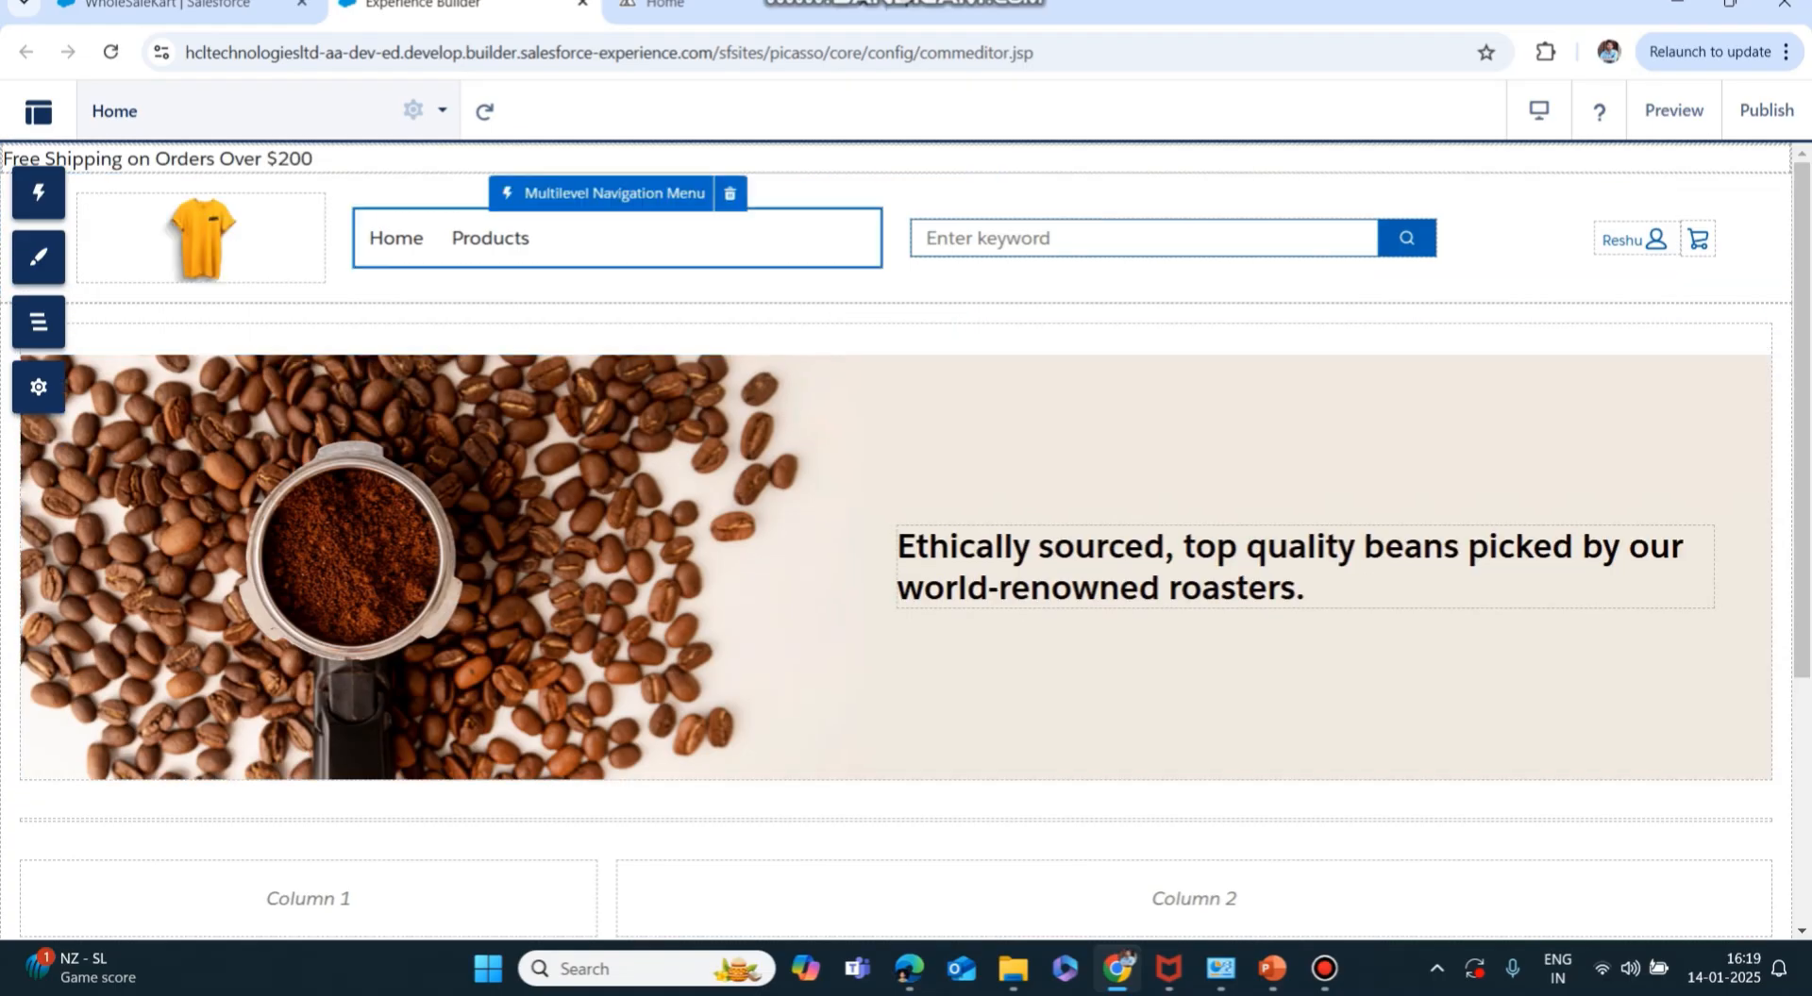
Find the Checkout page by searching 'check' in the Pages list and open it.
click(412, 110)
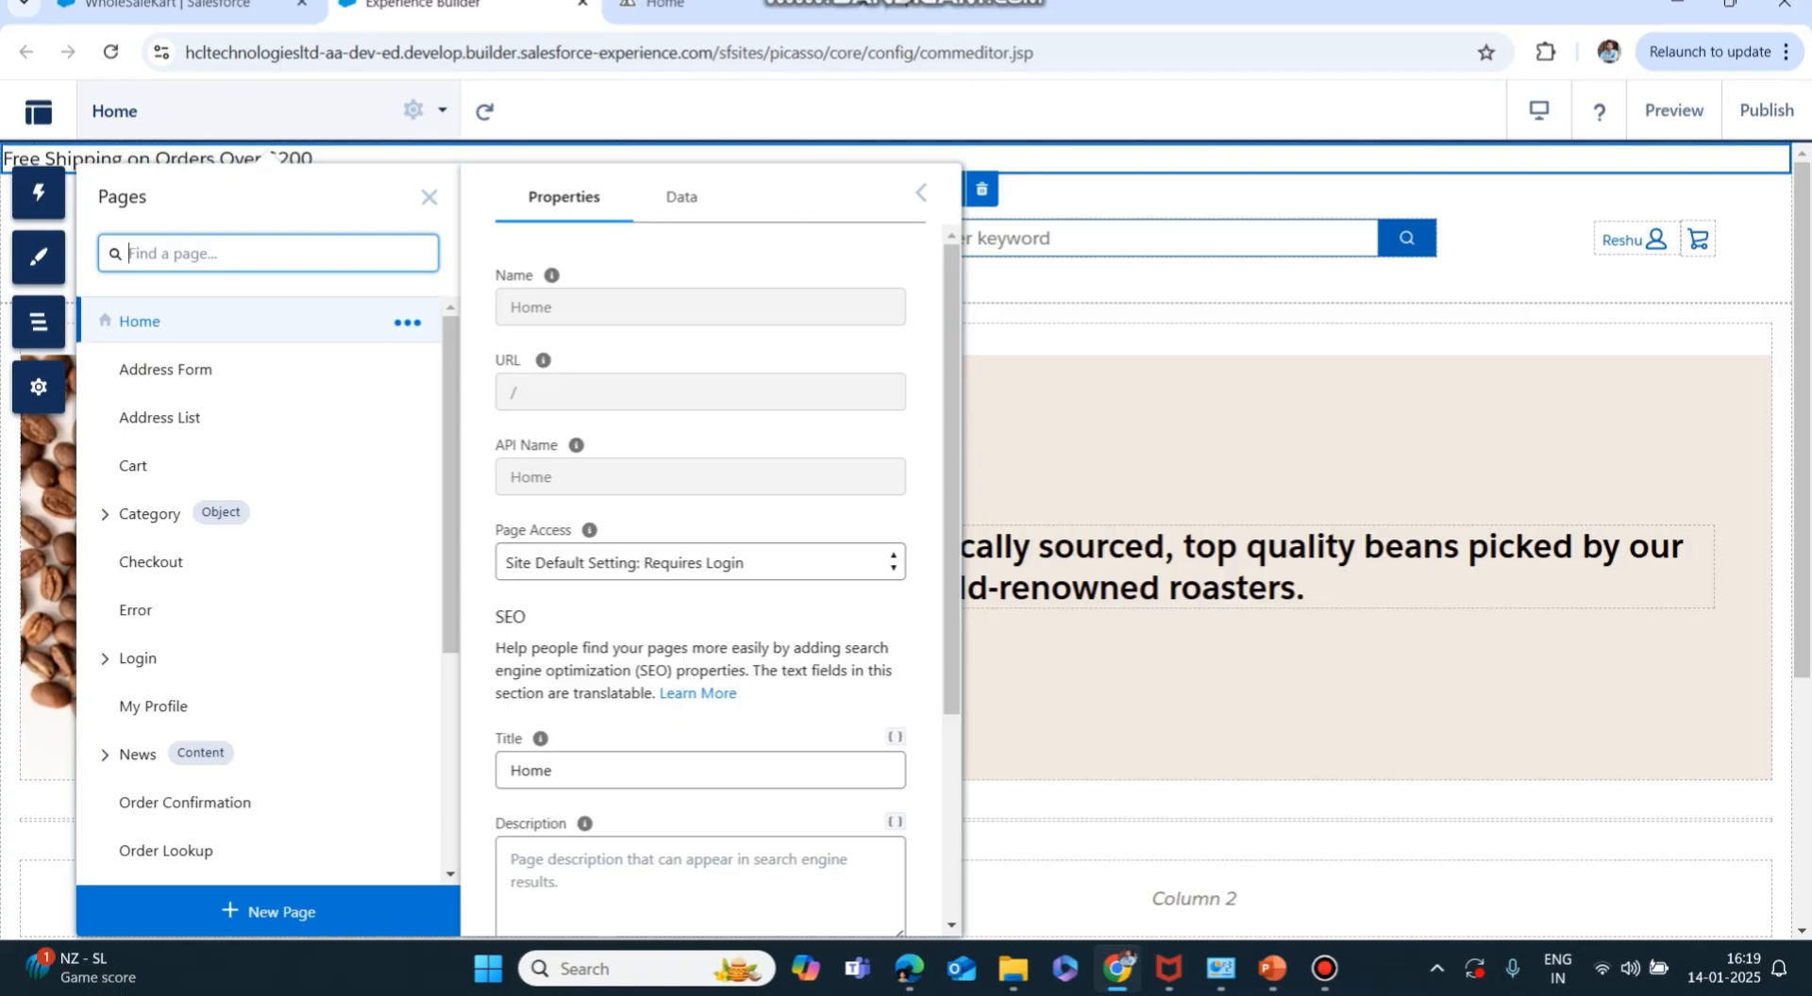
text(check)
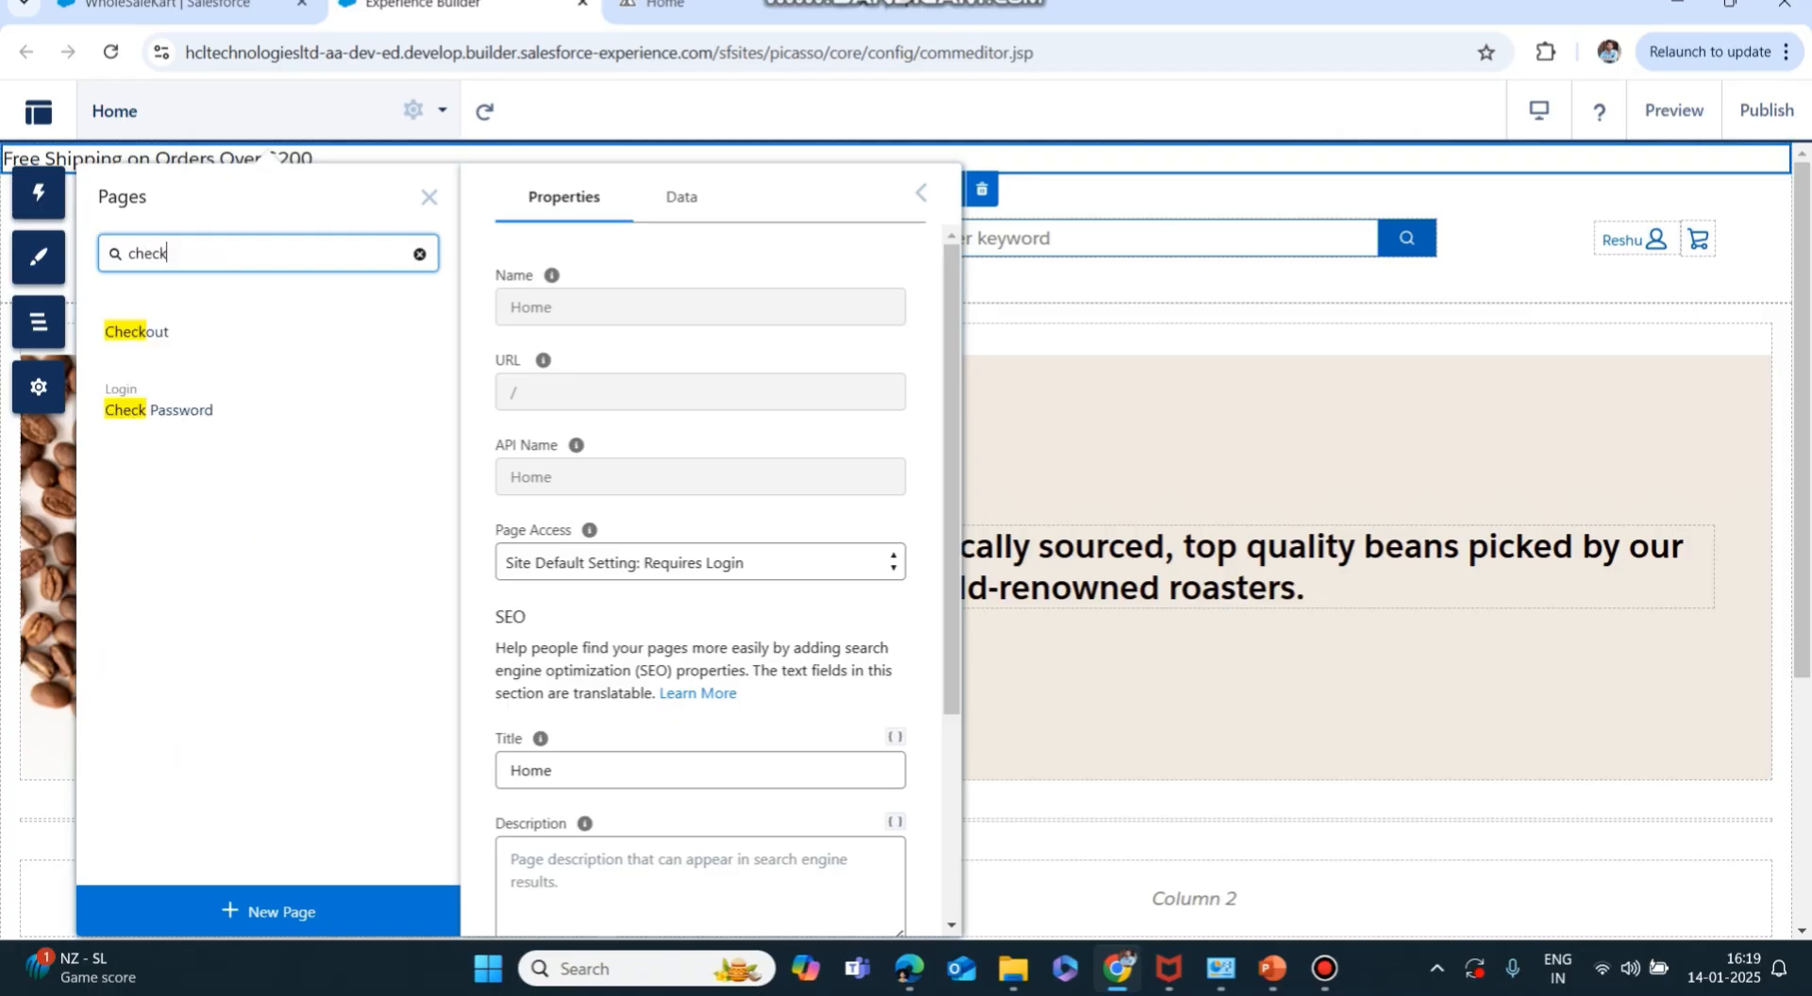
click(137, 331)
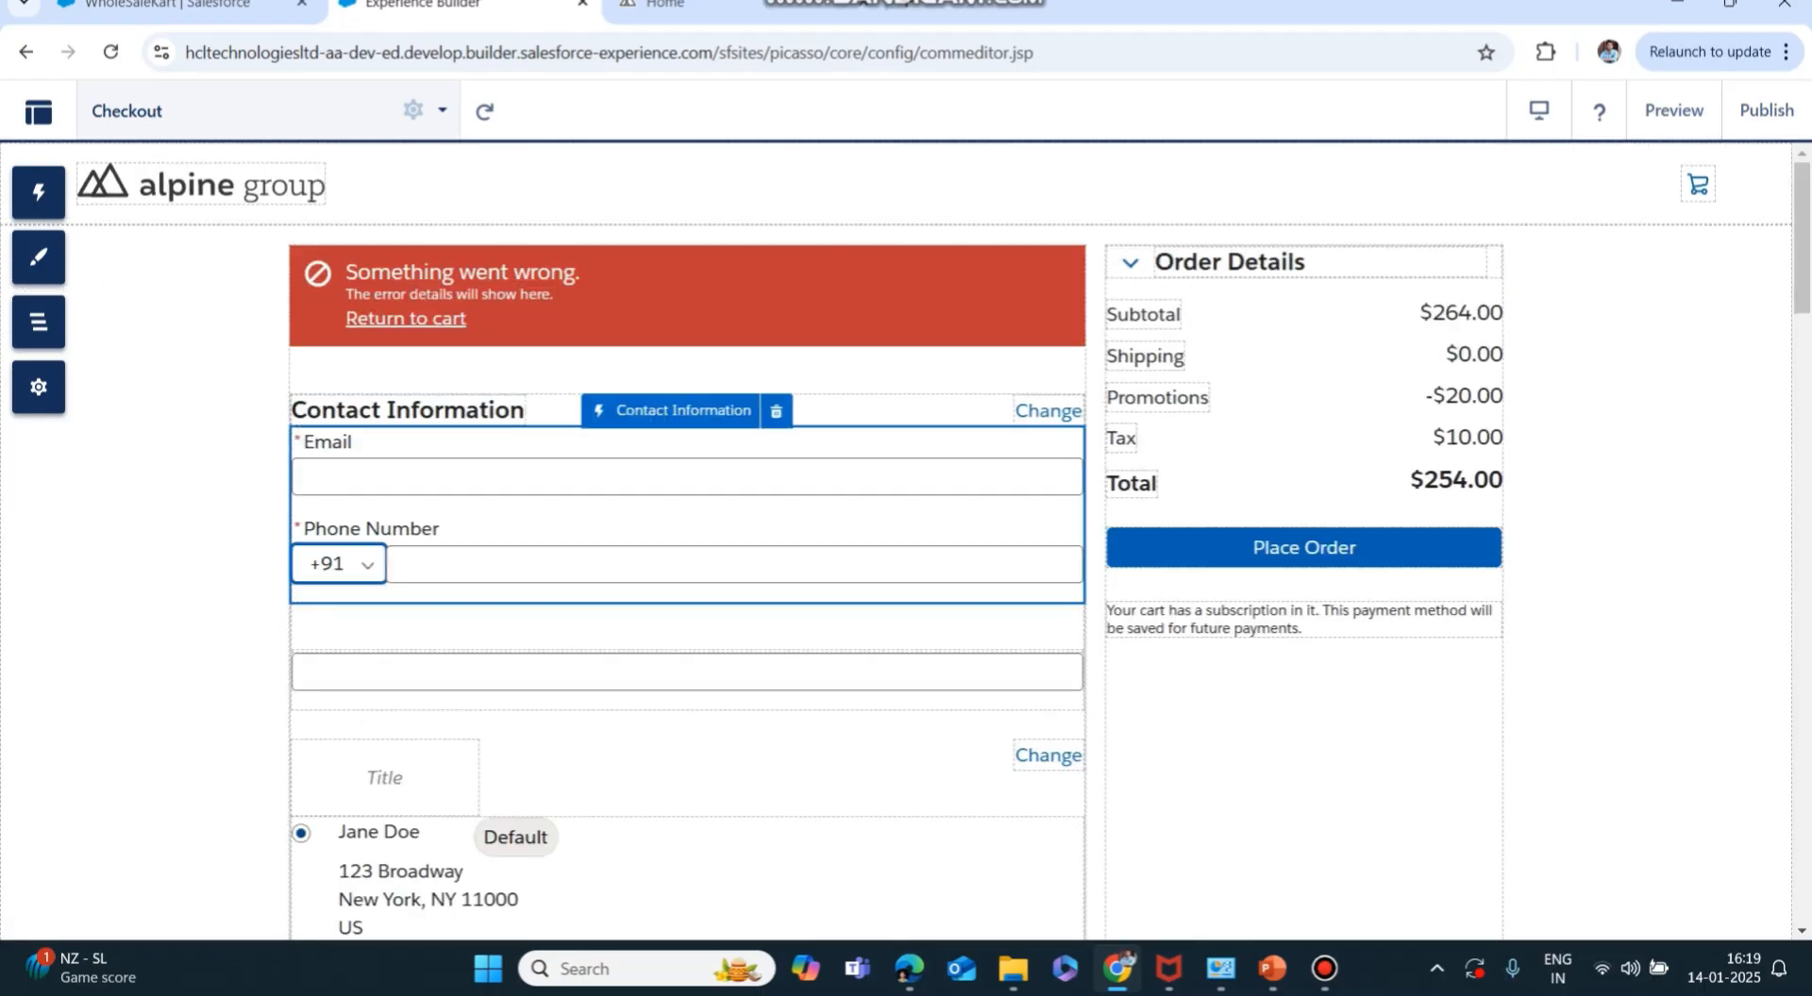
Scroll through the Checkout page's components, then go to the live storefront tab.
scroll(687, 566, down, 1)
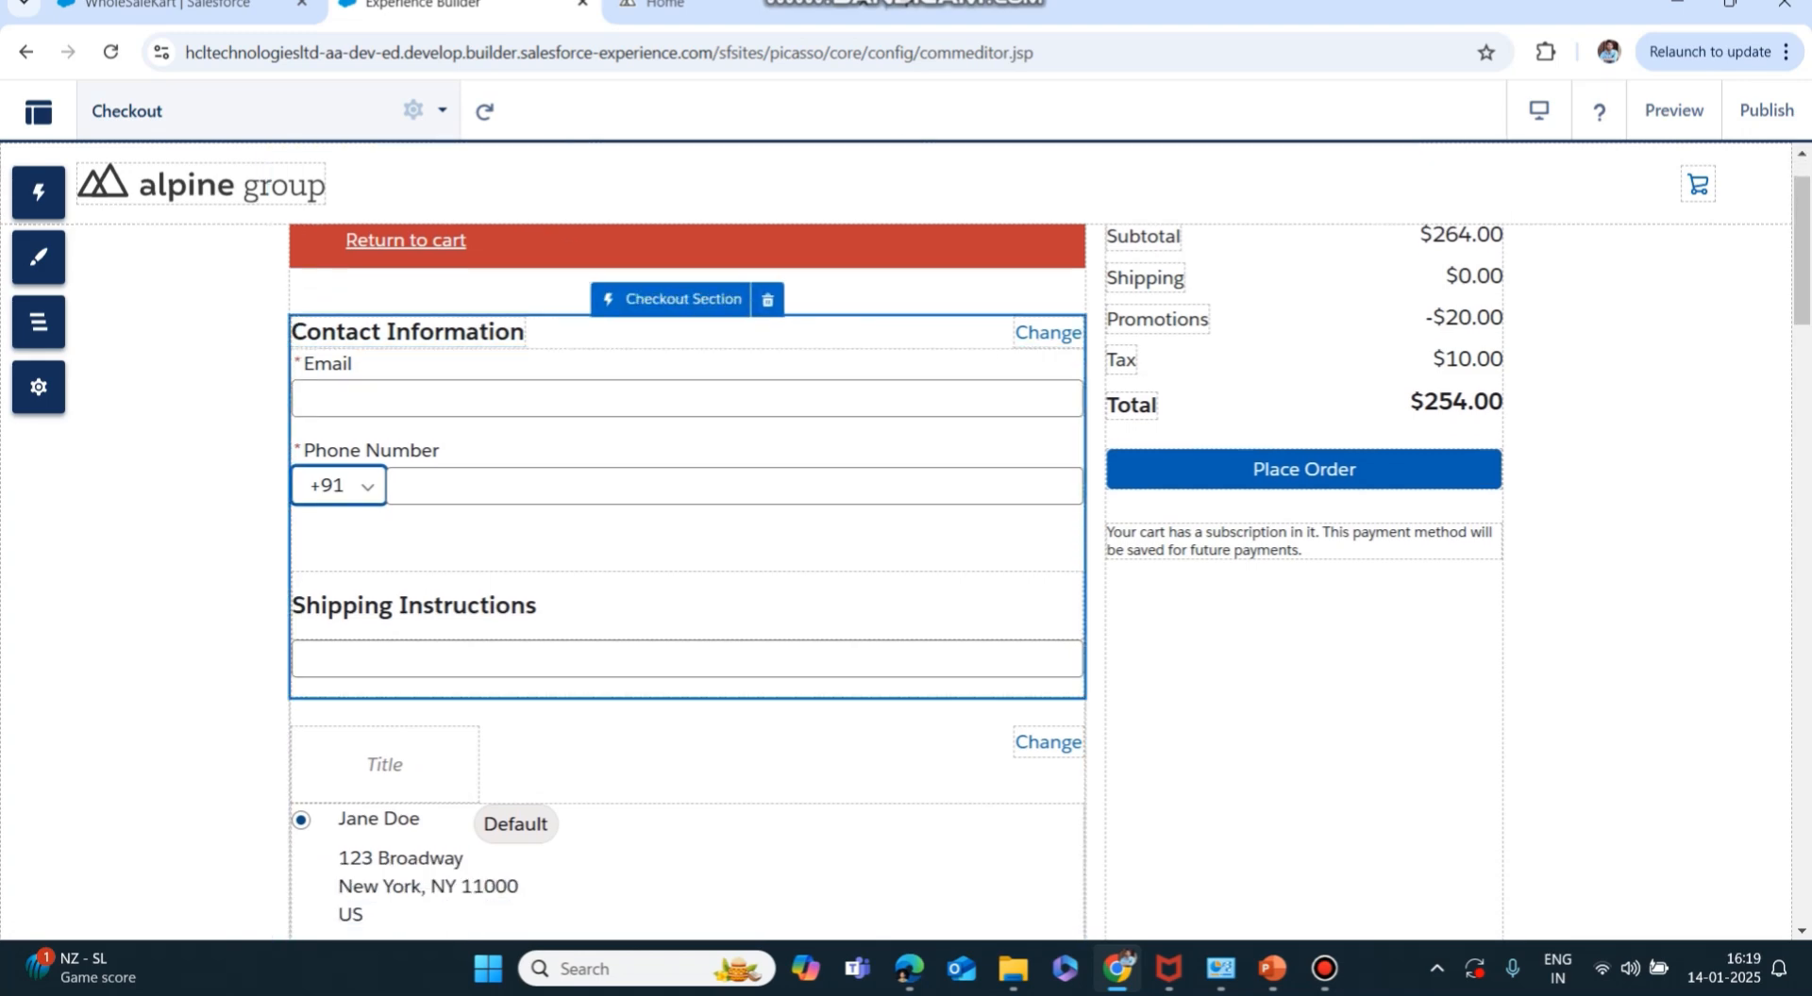
scroll(687, 566, down, 3)
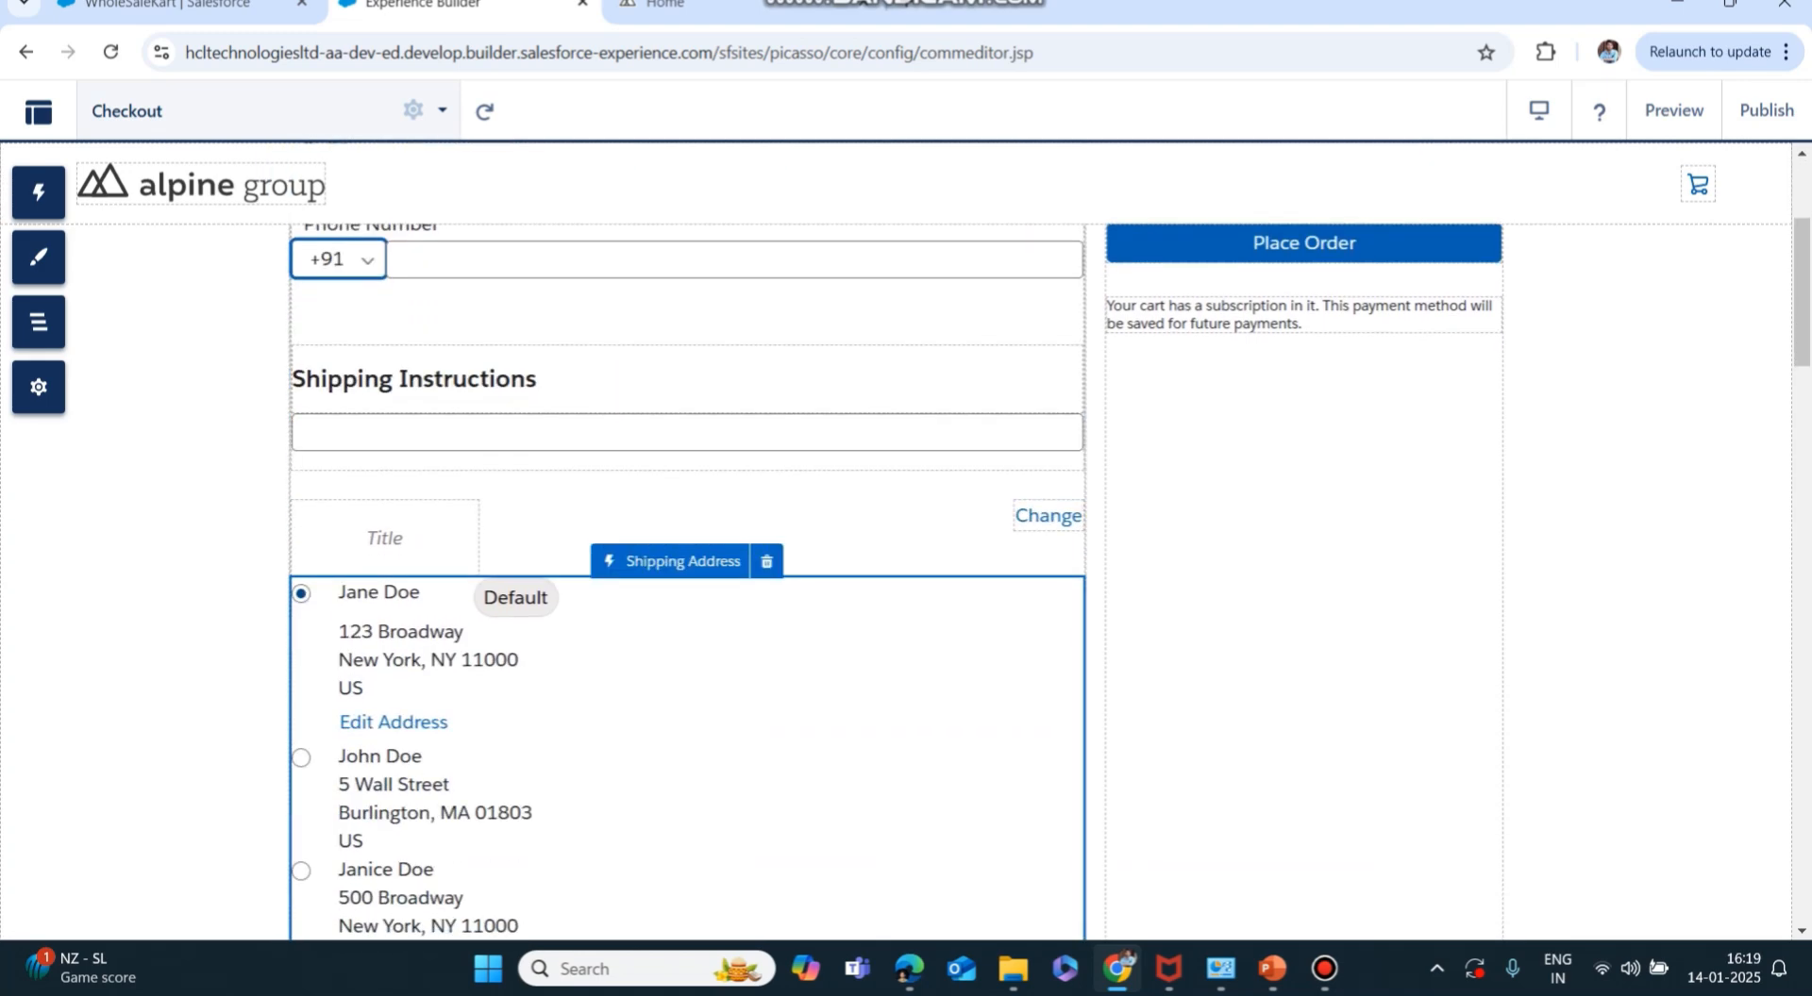
scroll(687, 542, down, 15)
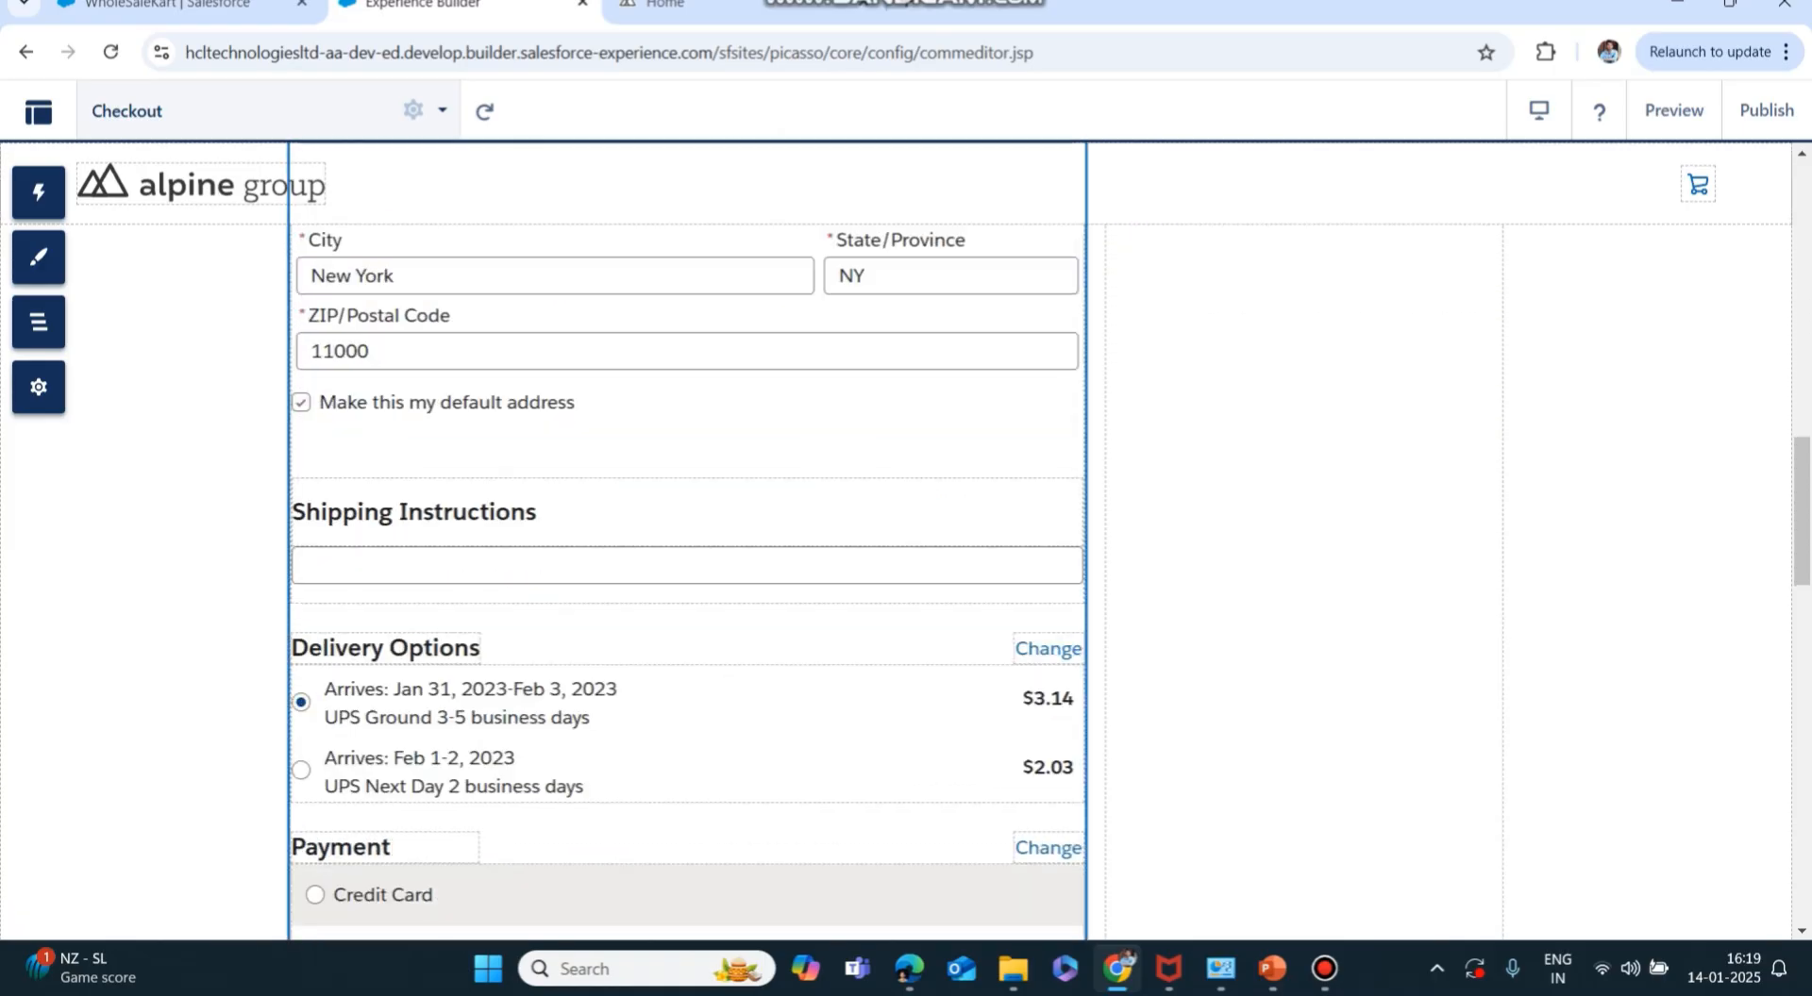
scroll(687, 661, down, 1)
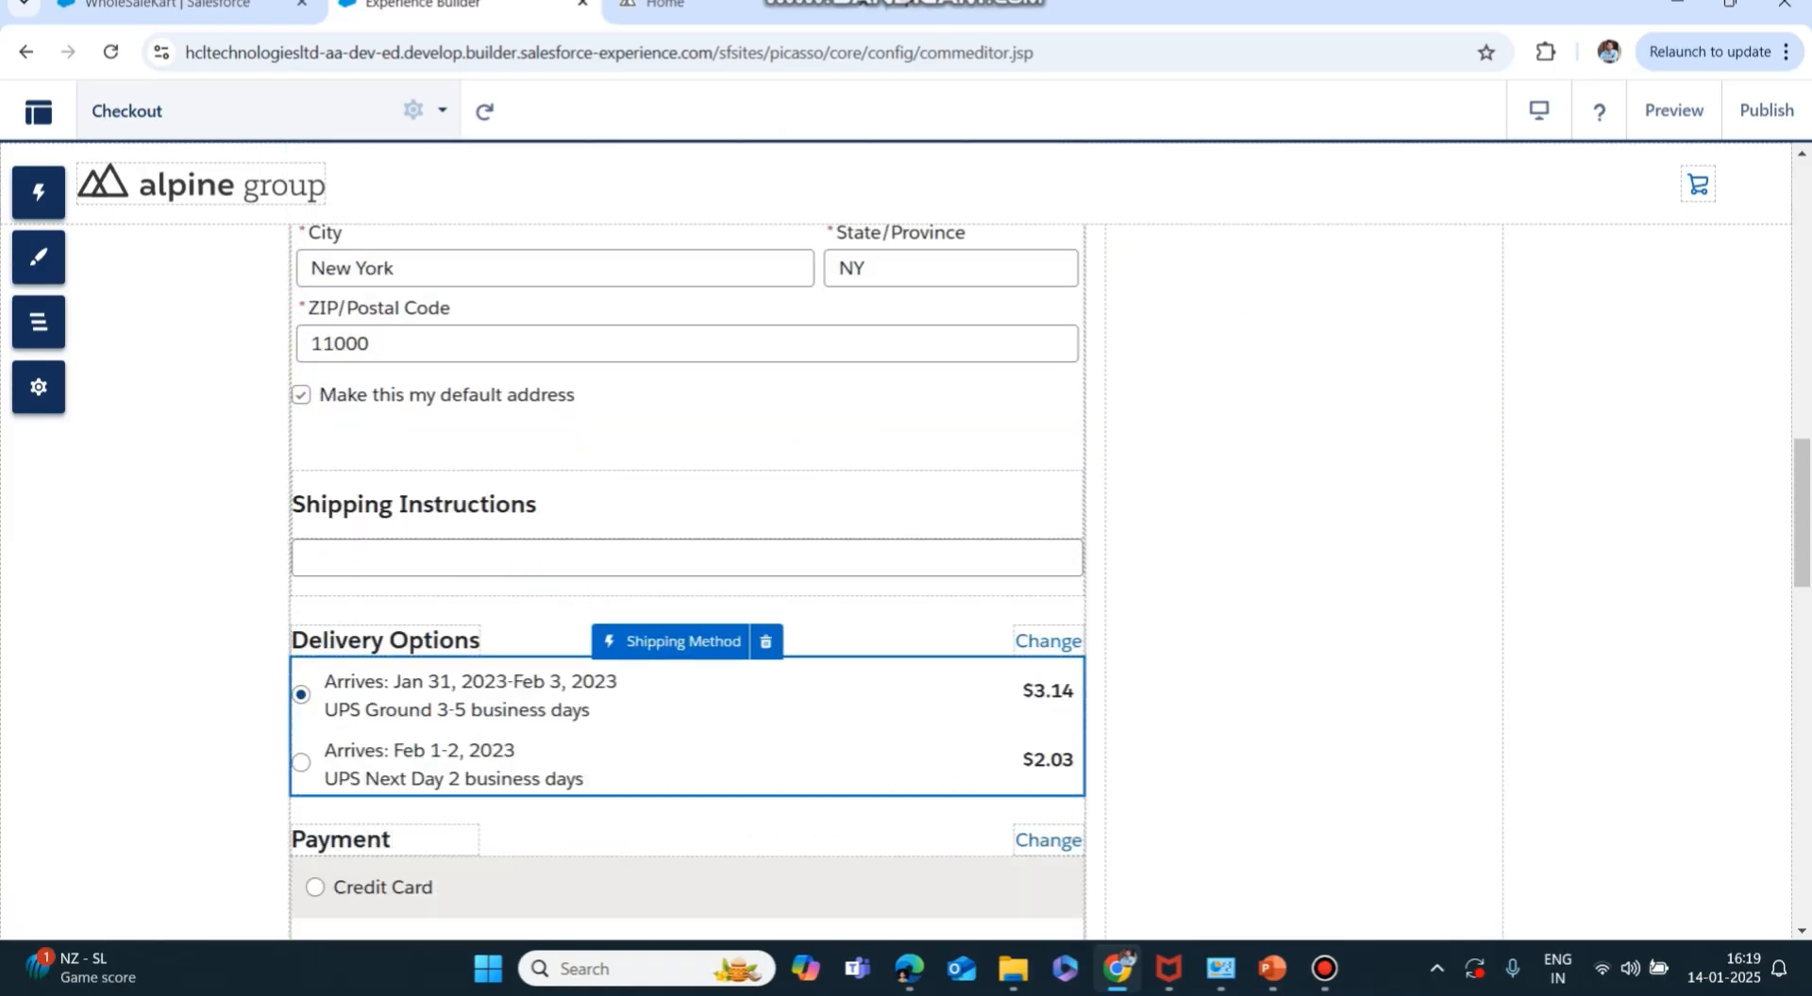
scroll(687, 542, down, 15)
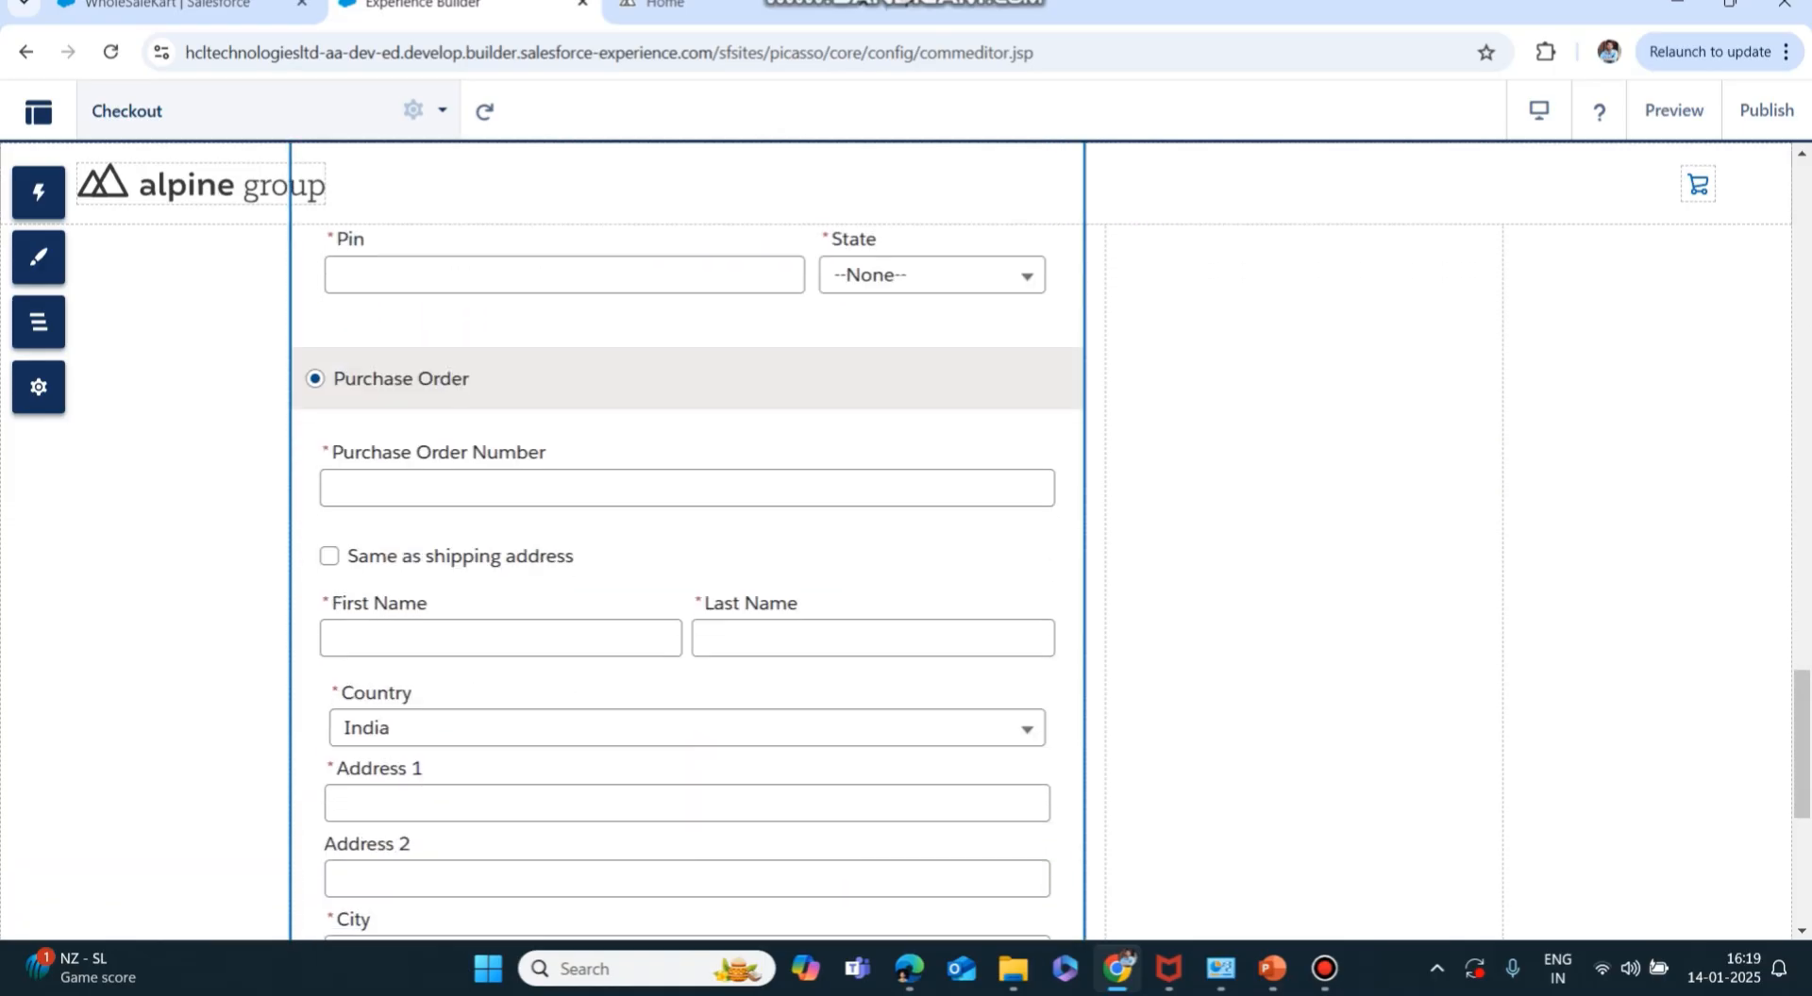
scroll(687, 543, up, 20)
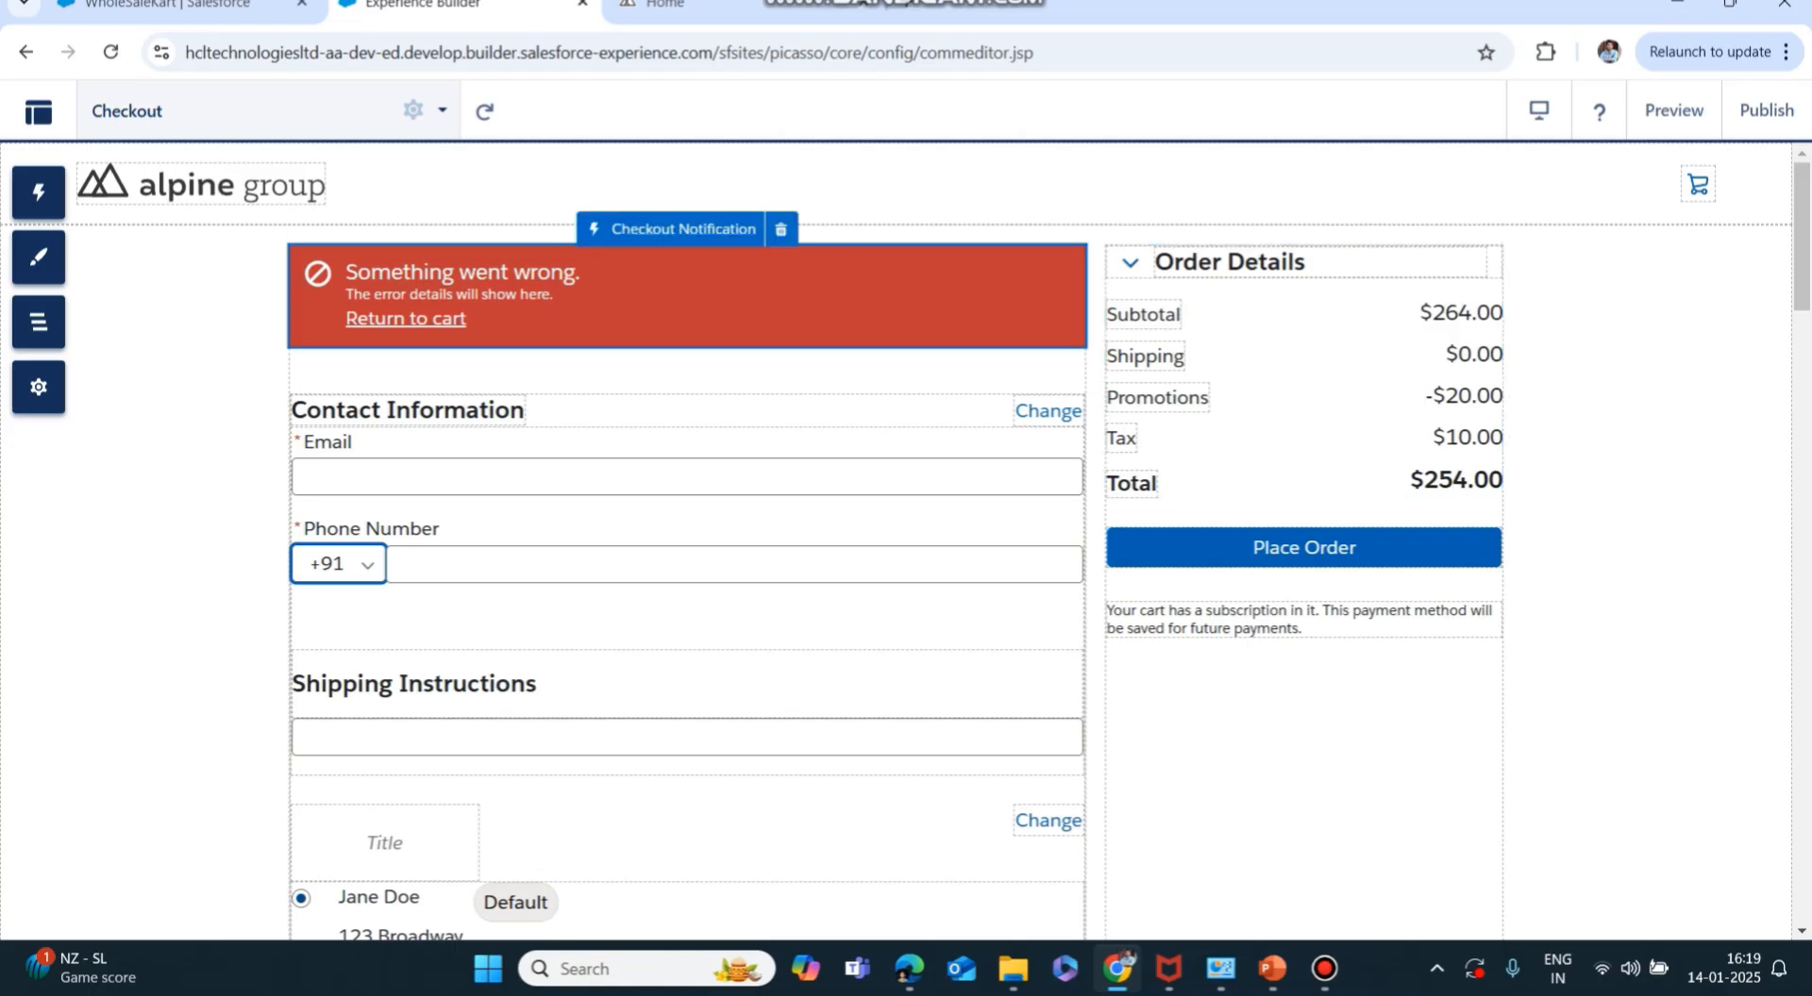
click(660, 6)
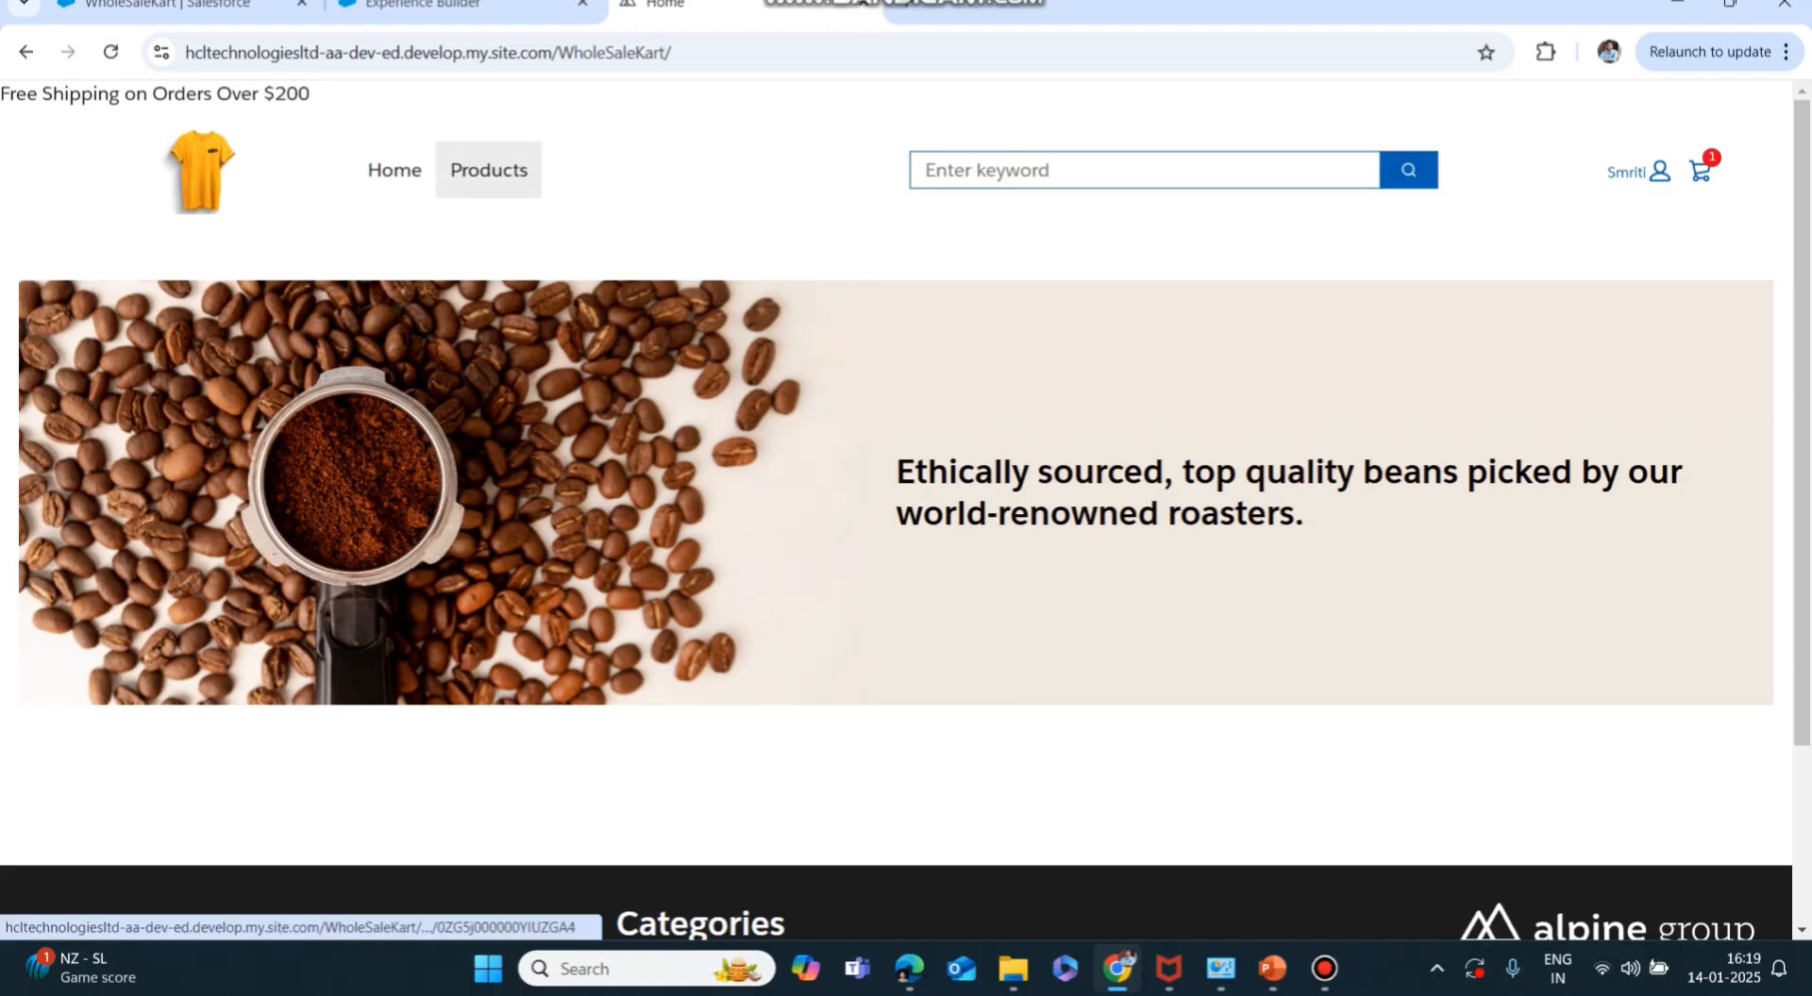
Add Oak Cabinet Doors to the cart from Products and proceed from the cart to checkout.
click(488, 170)
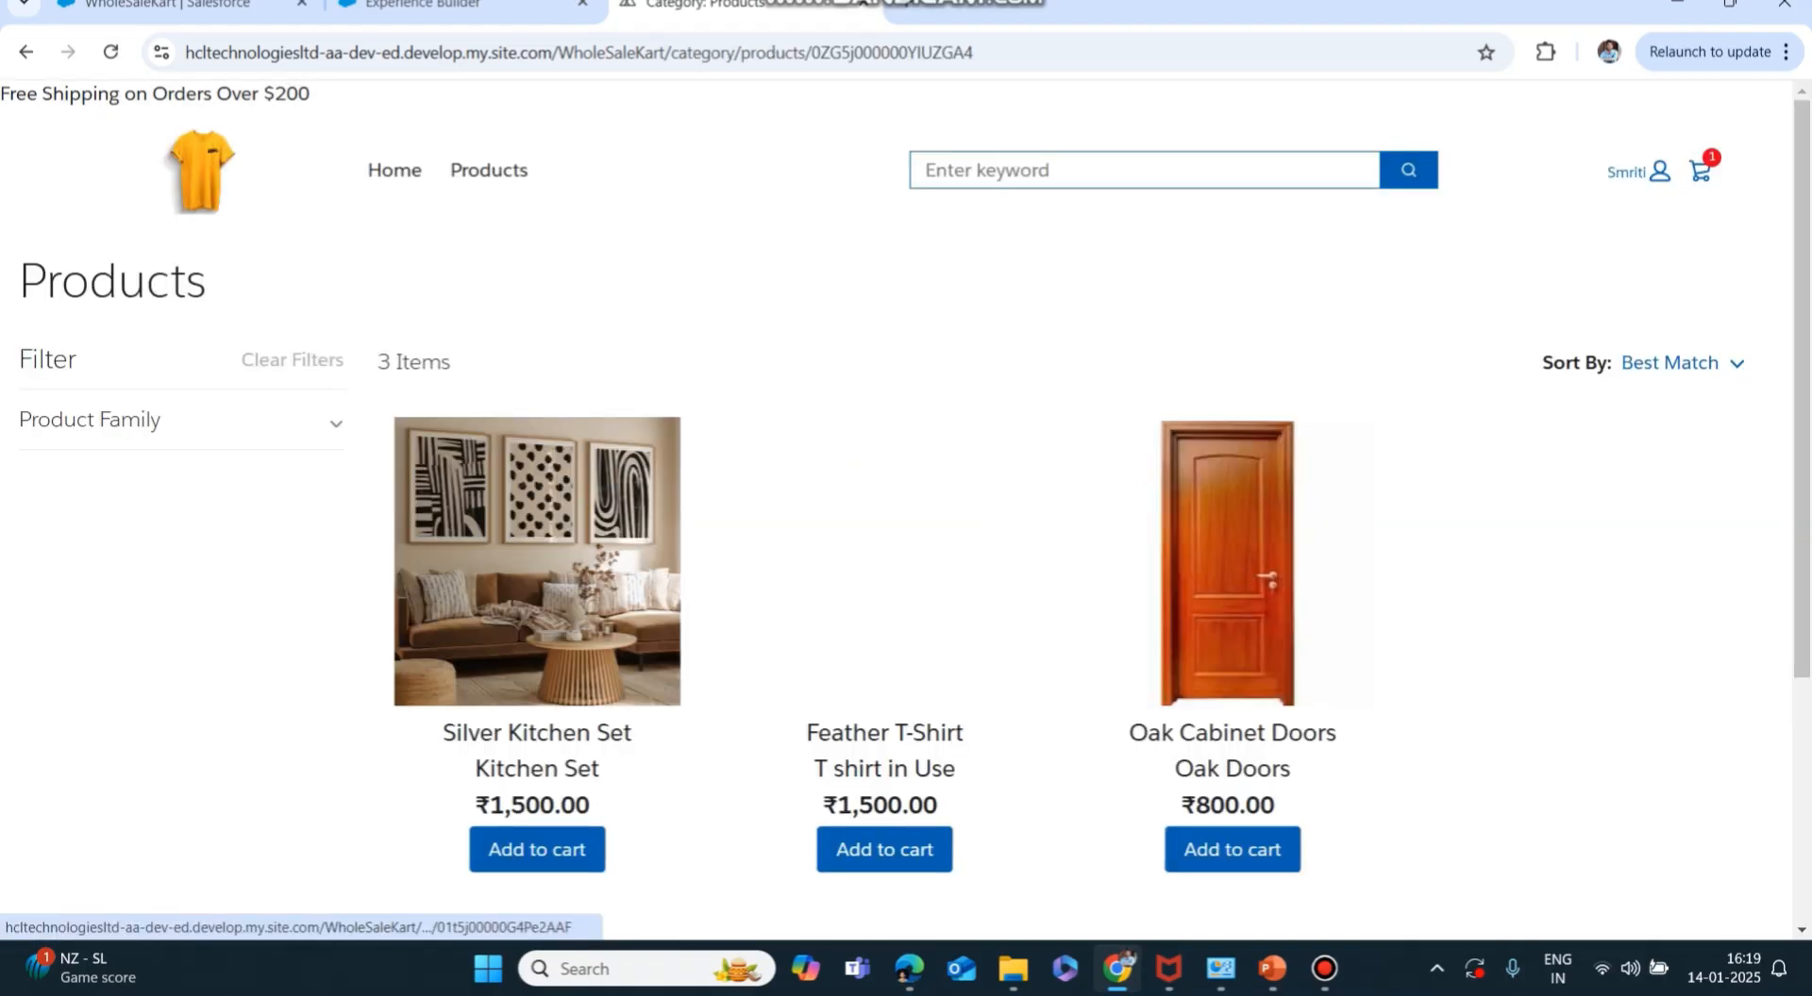
scroll(896, 425, down, 3)
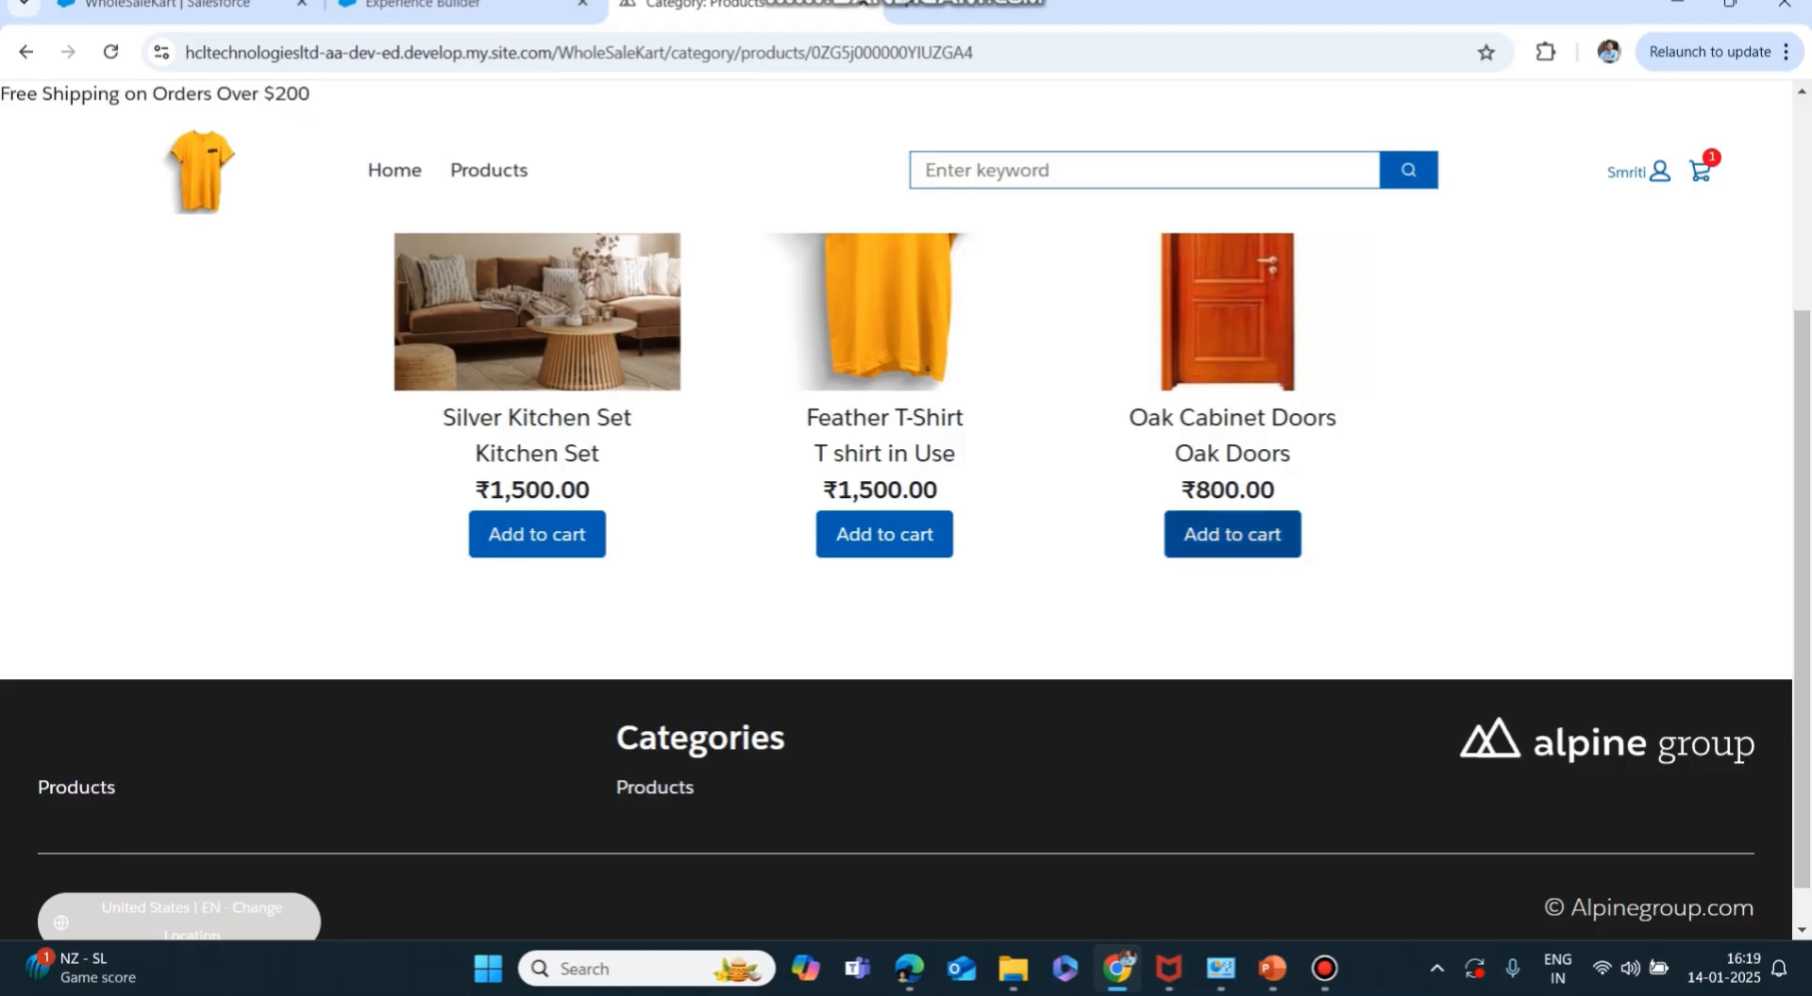
click(1232, 534)
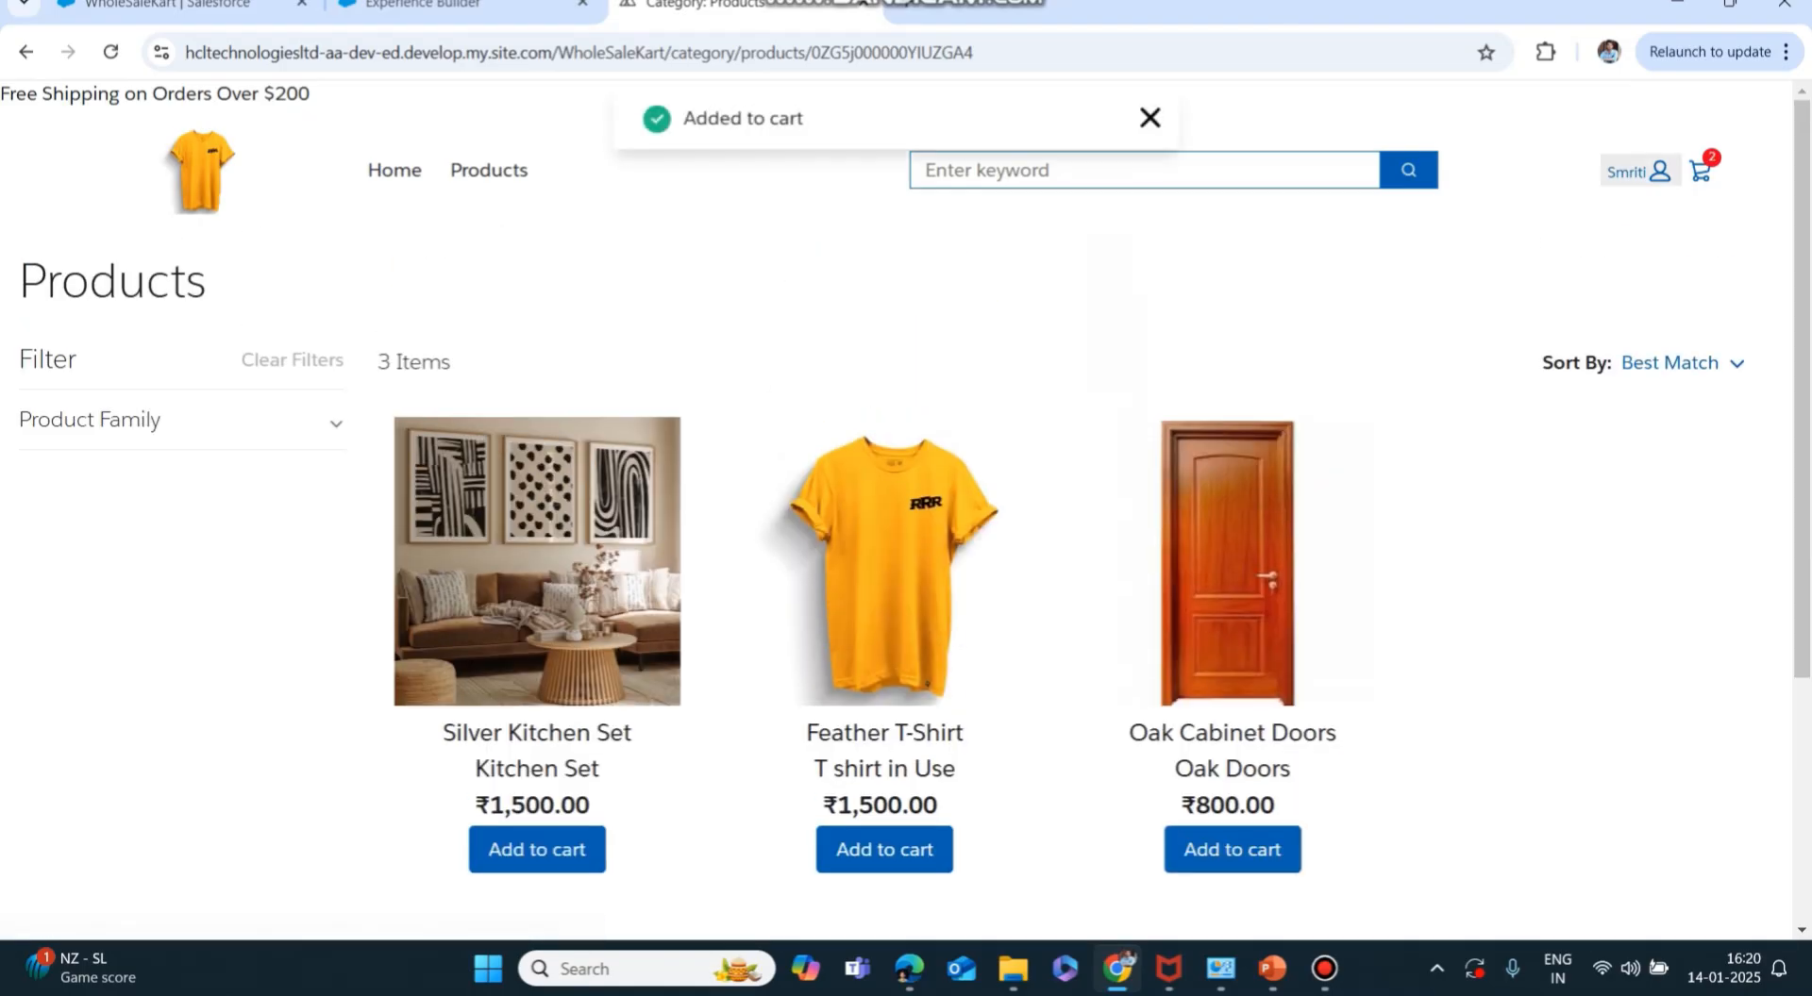
click(1699, 172)
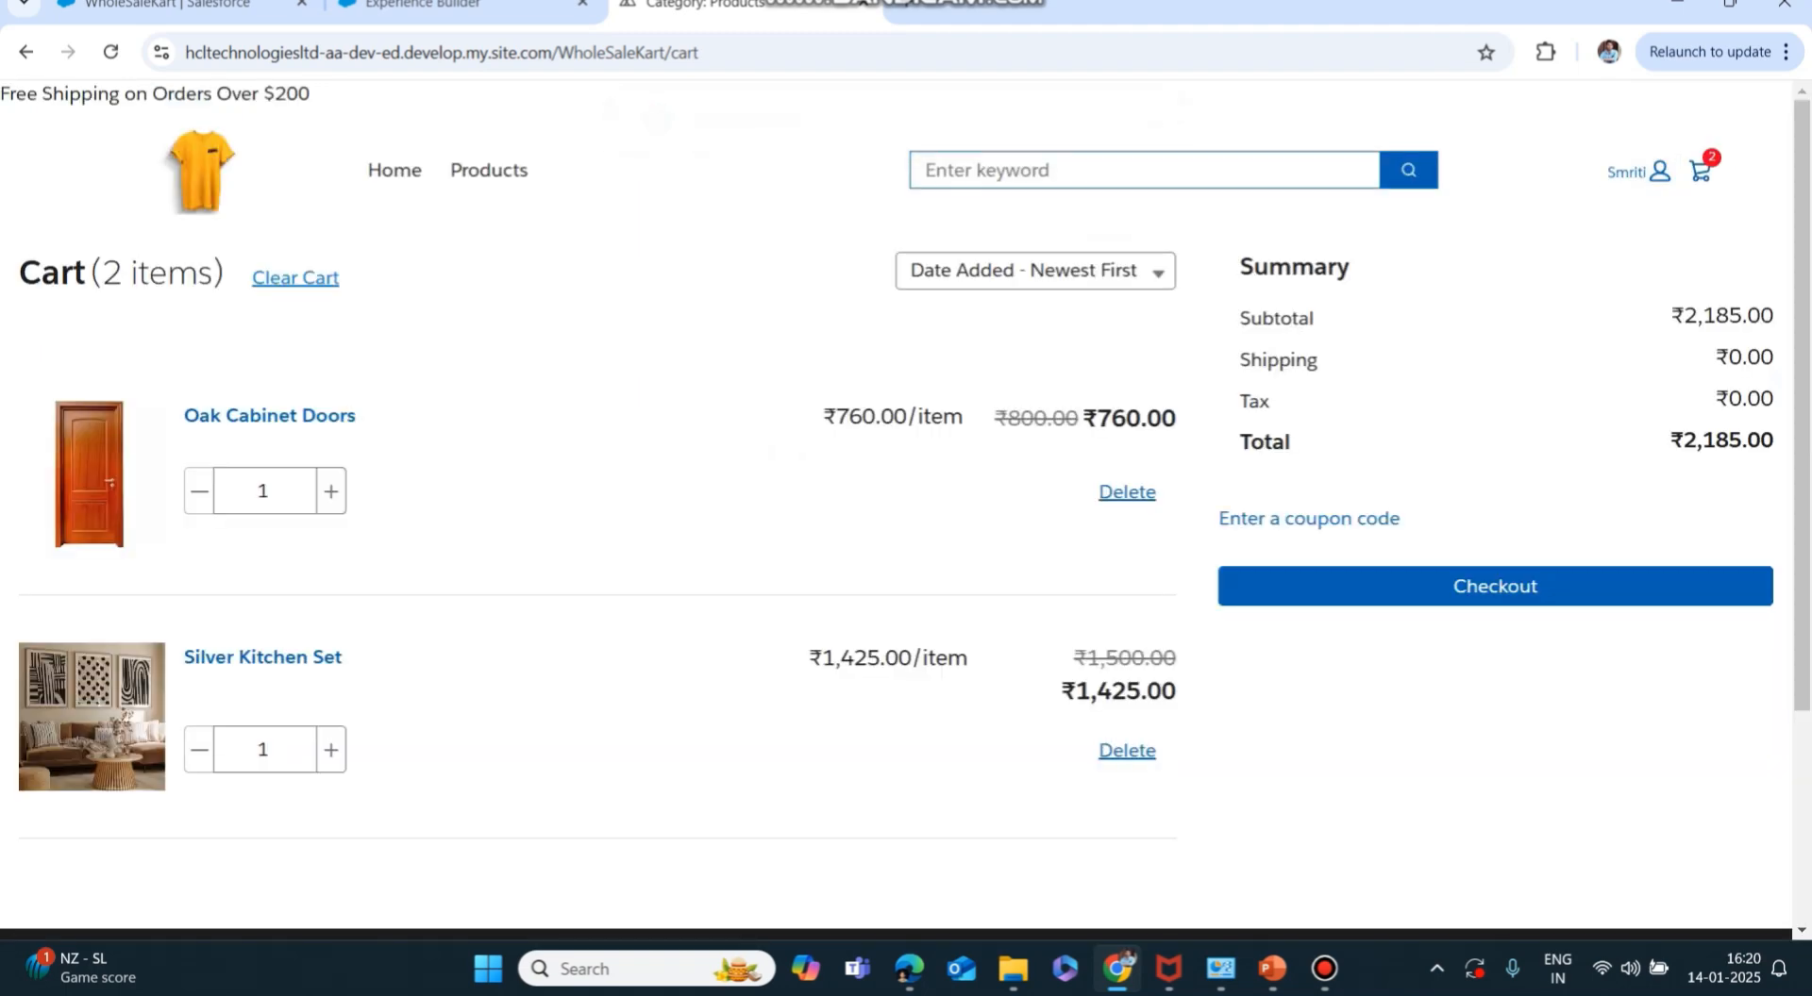
click(1494, 587)
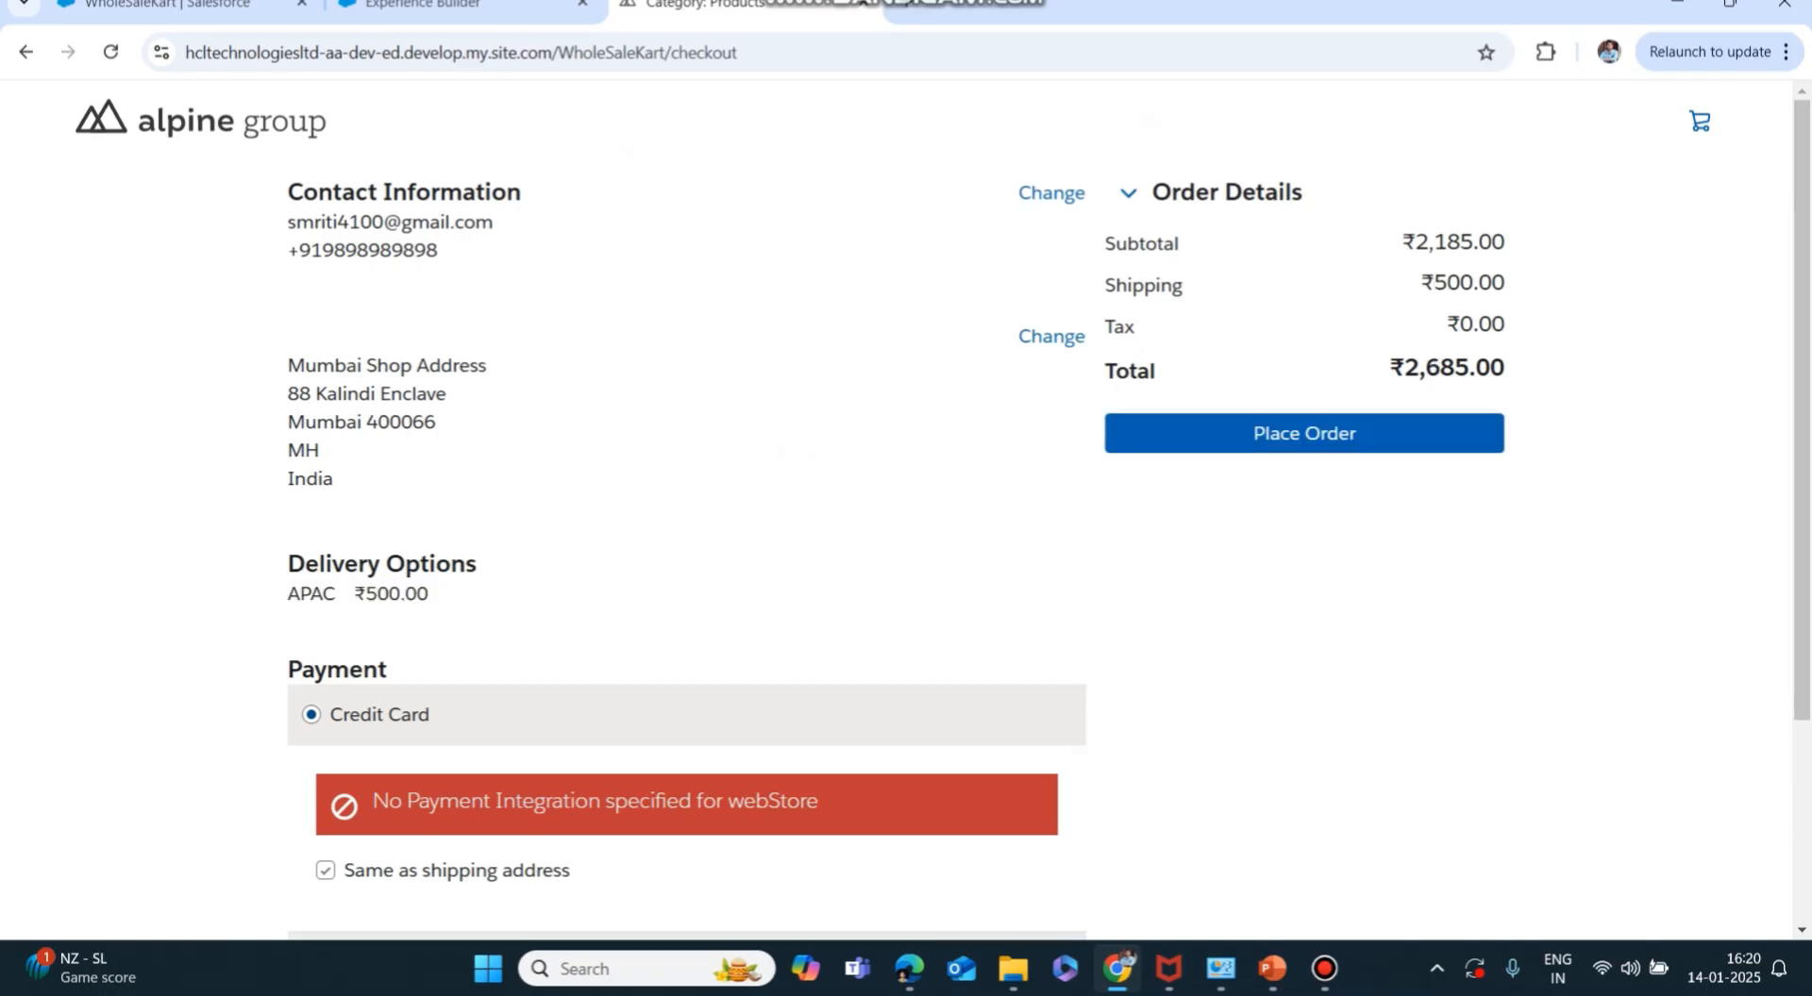
scroll(897, 510, down, 2)
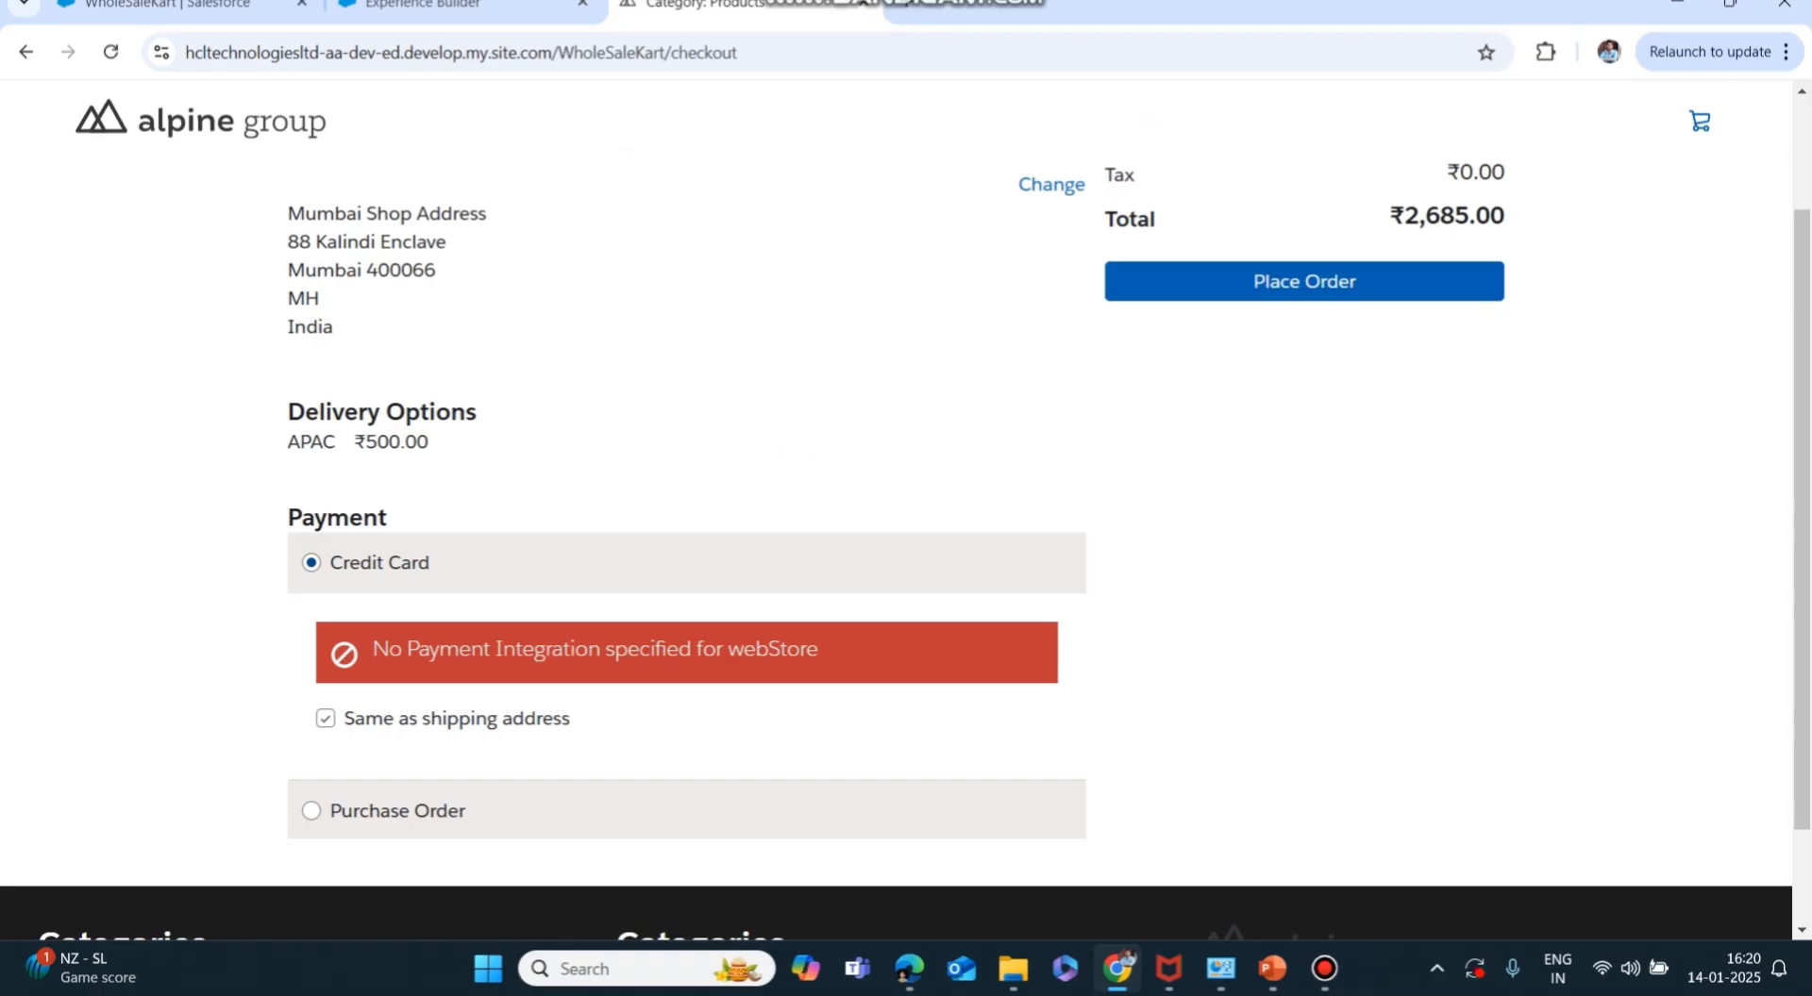
scroll(897, 510, down, 1)
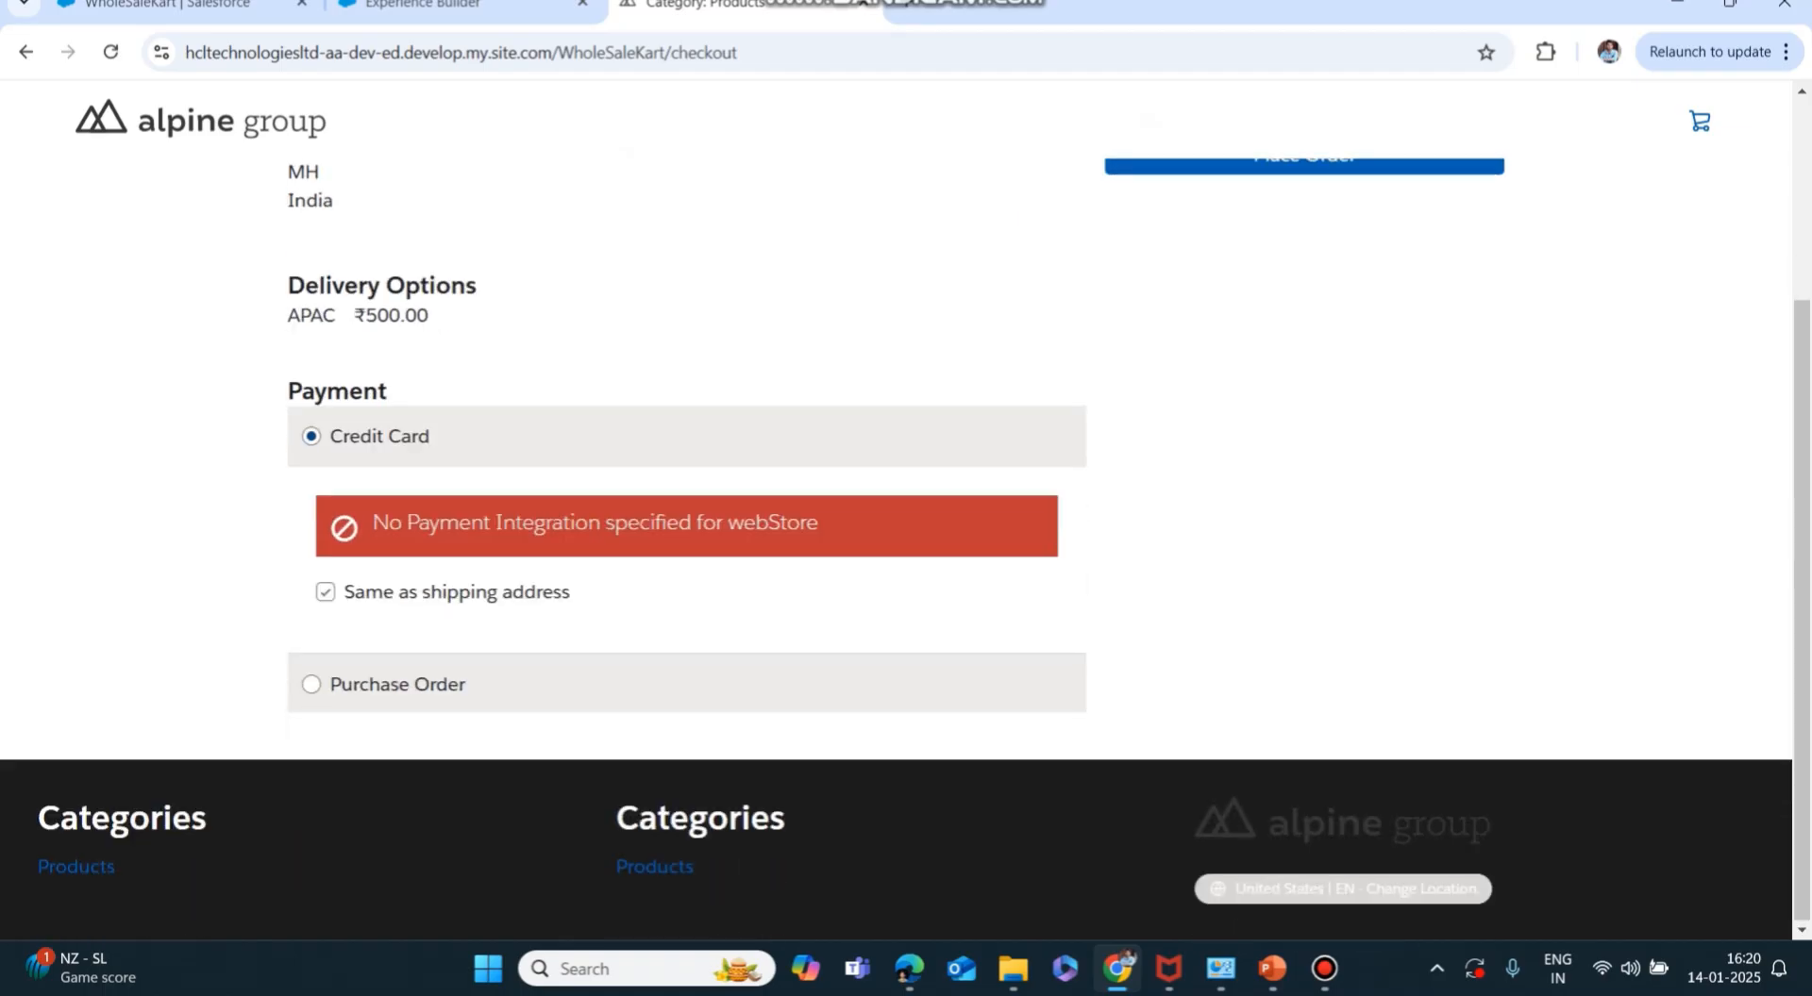
click(311, 684)
scroll(896, 510, down, 1)
scroll(896, 509, up, 3)
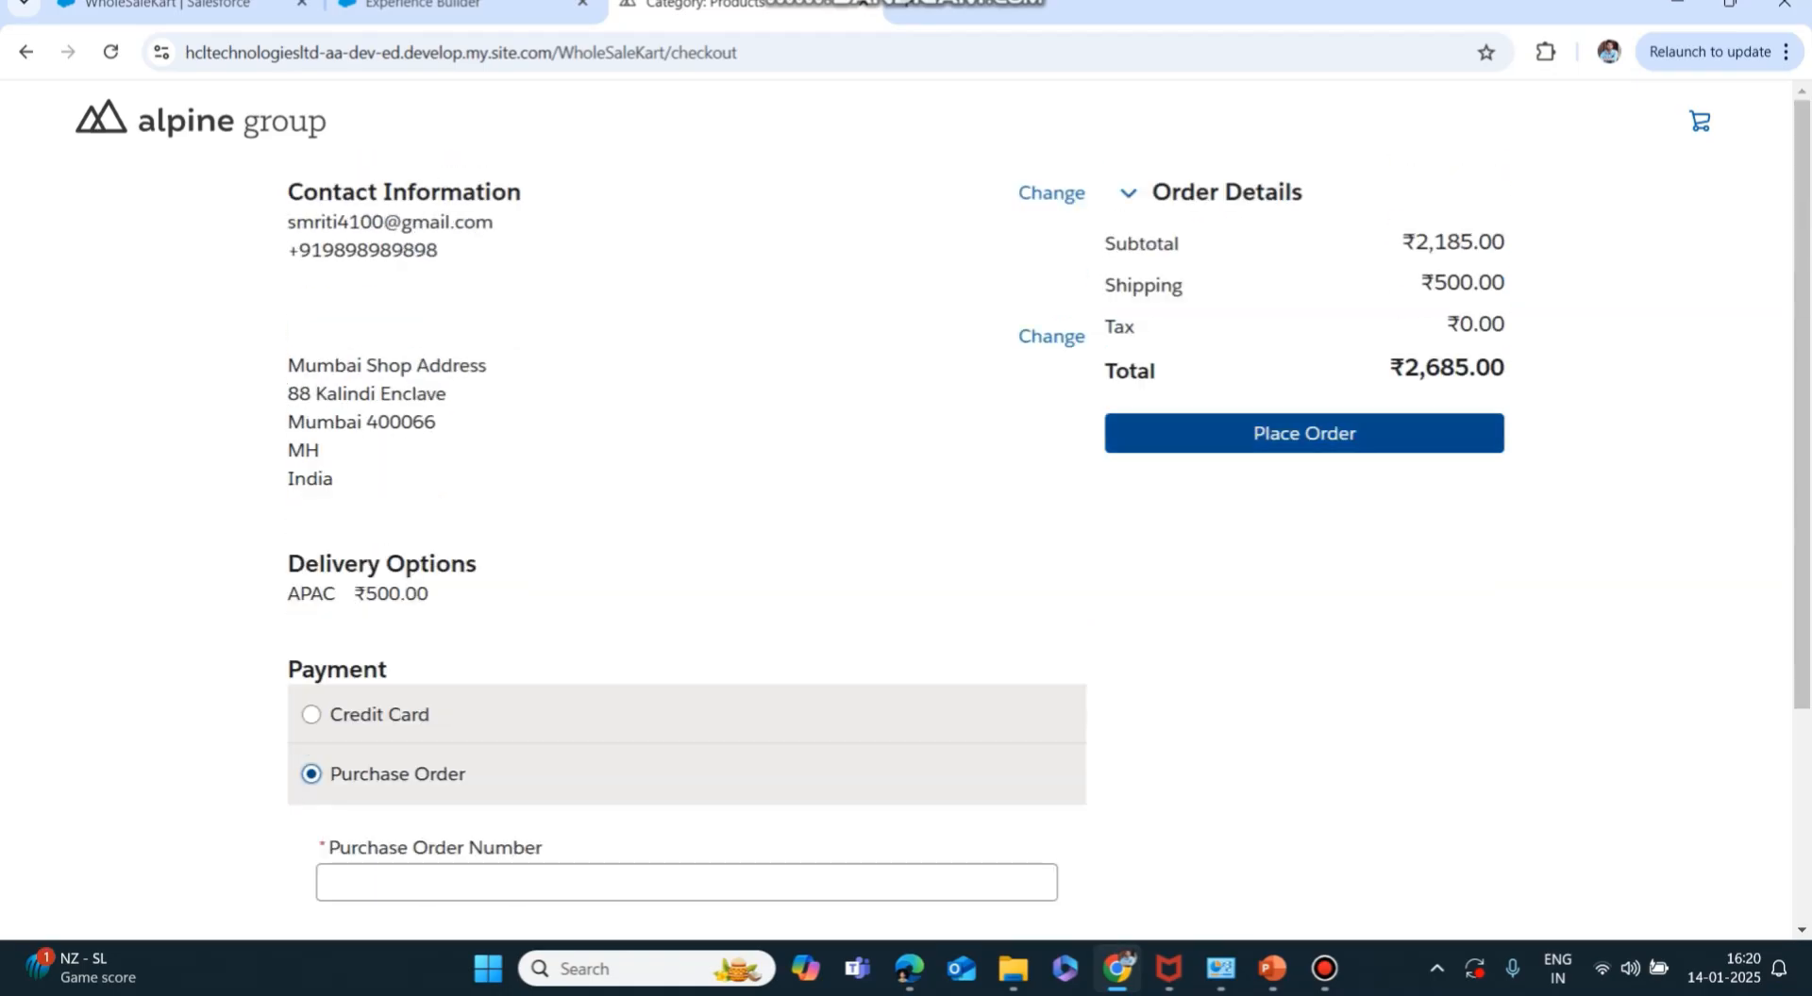
click(1304, 433)
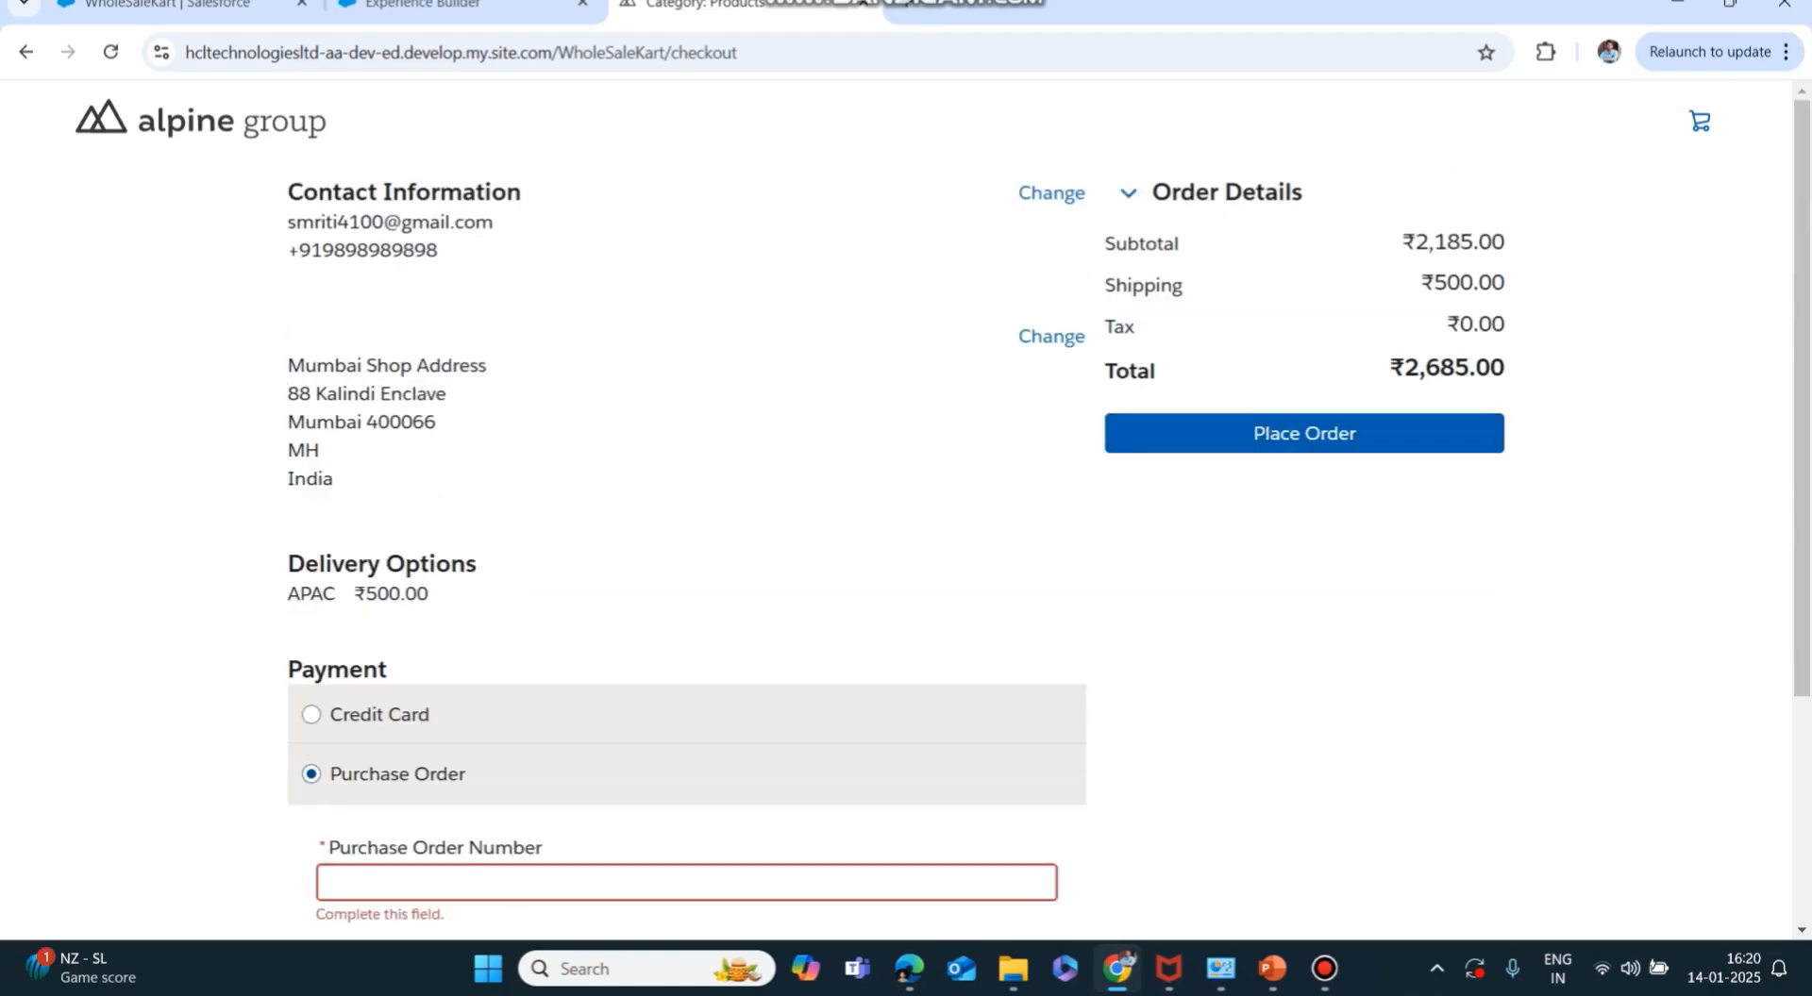
scroll(897, 509, down, 3)
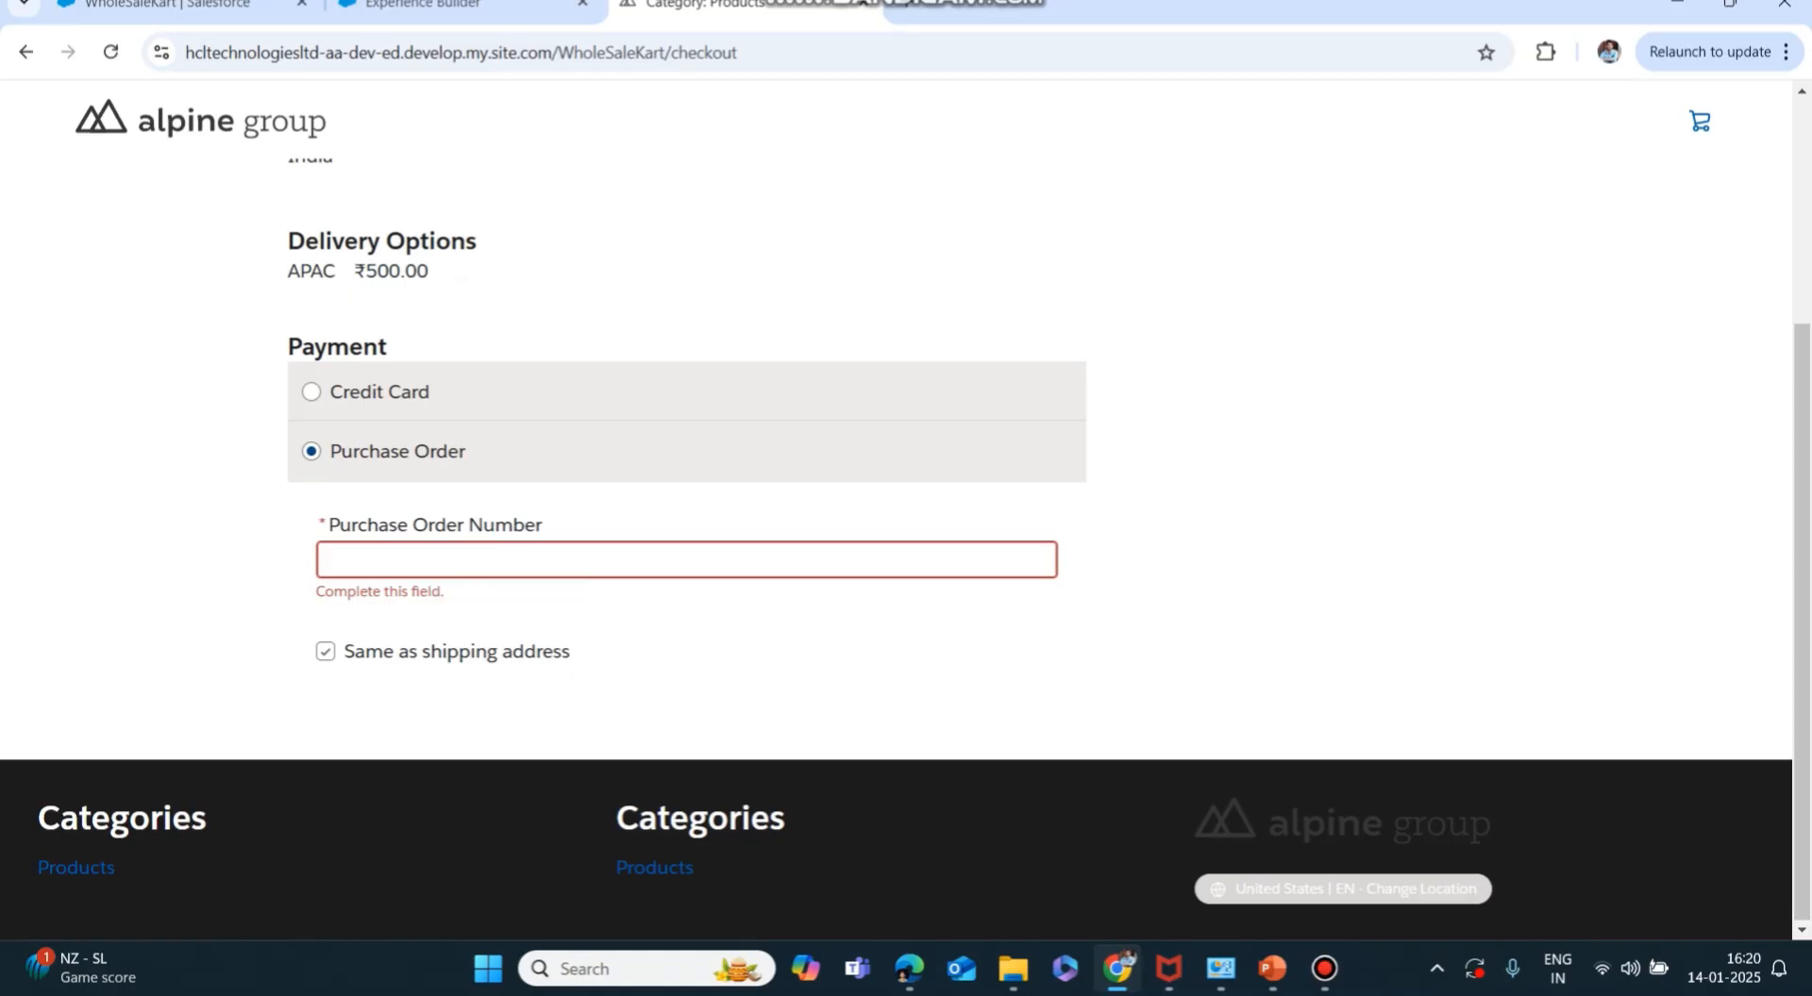
click(312, 393)
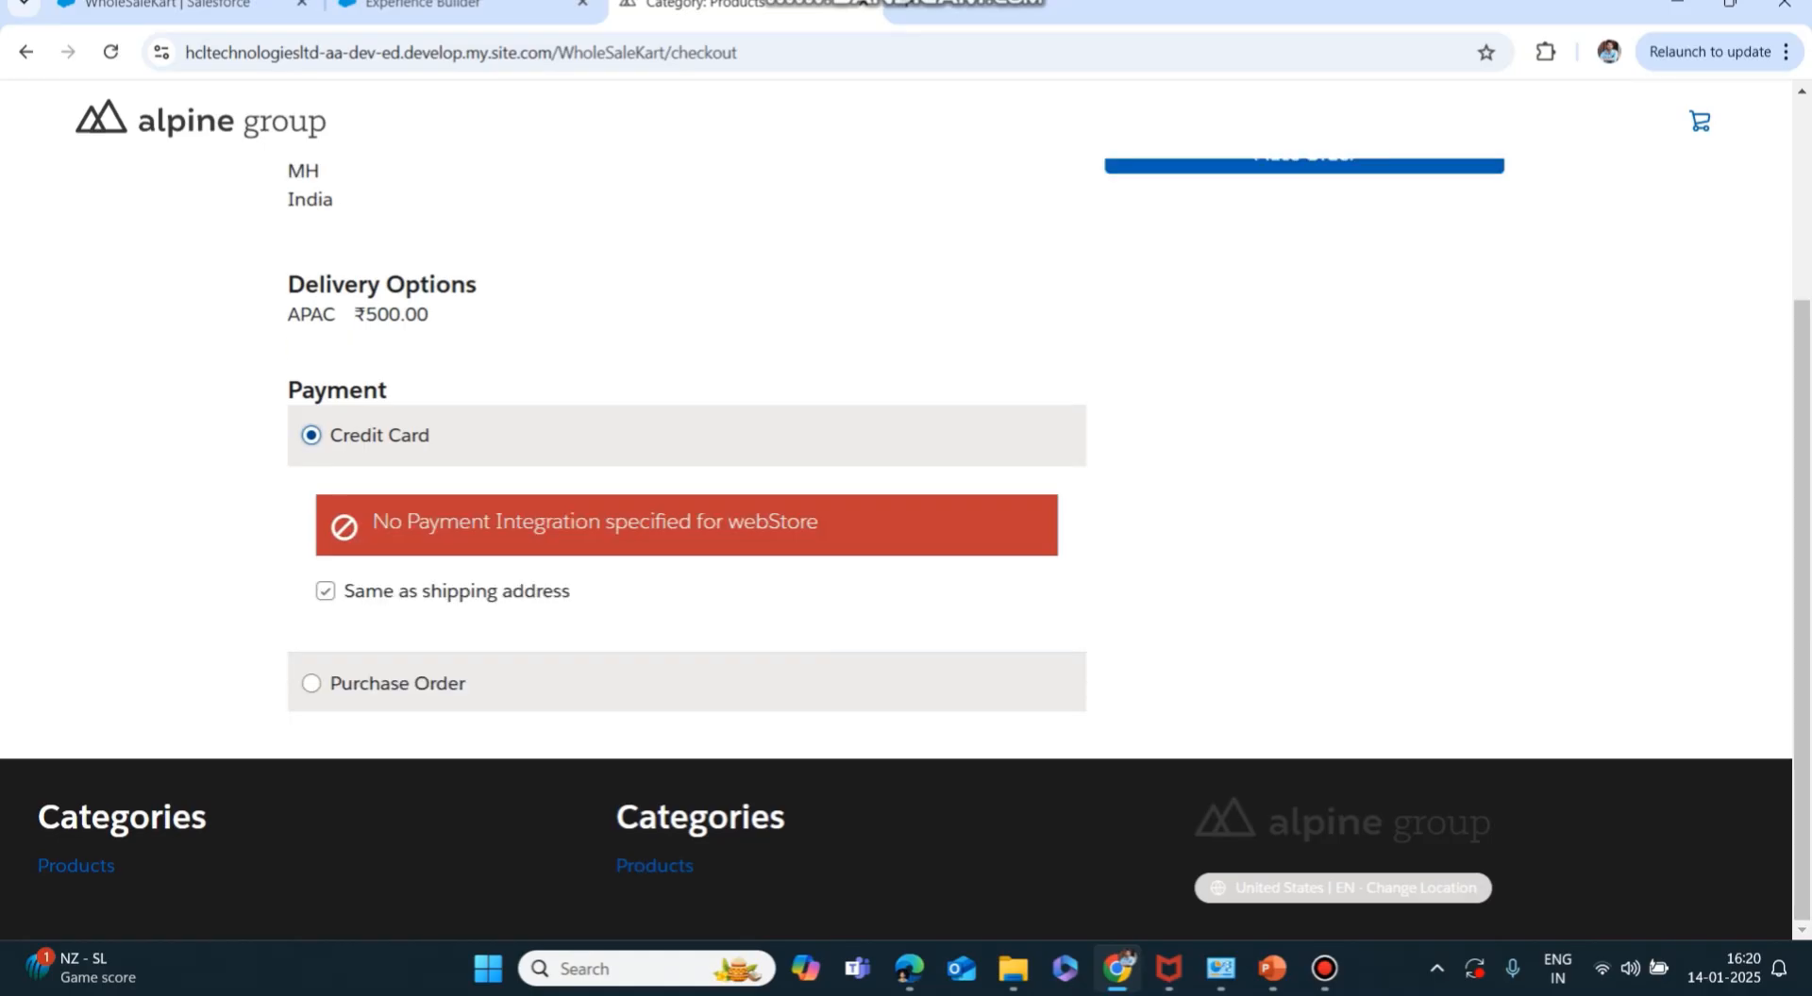
triple_click(442, 522)
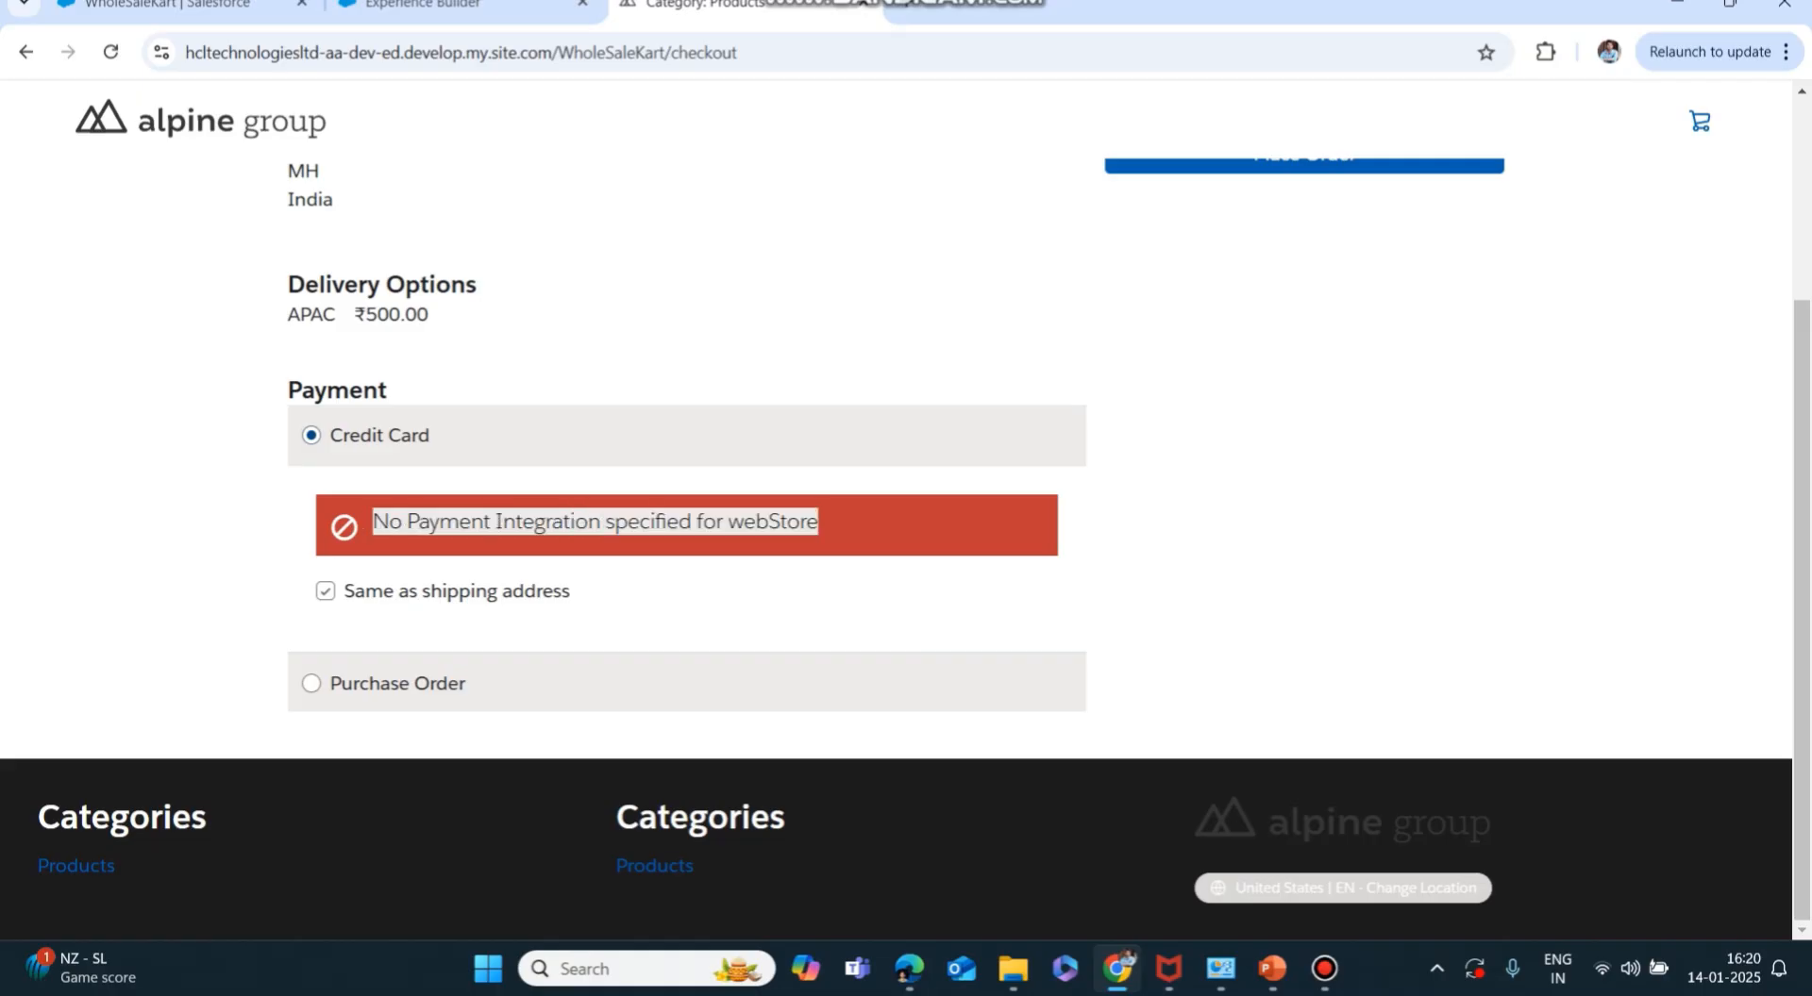
click(442, 522)
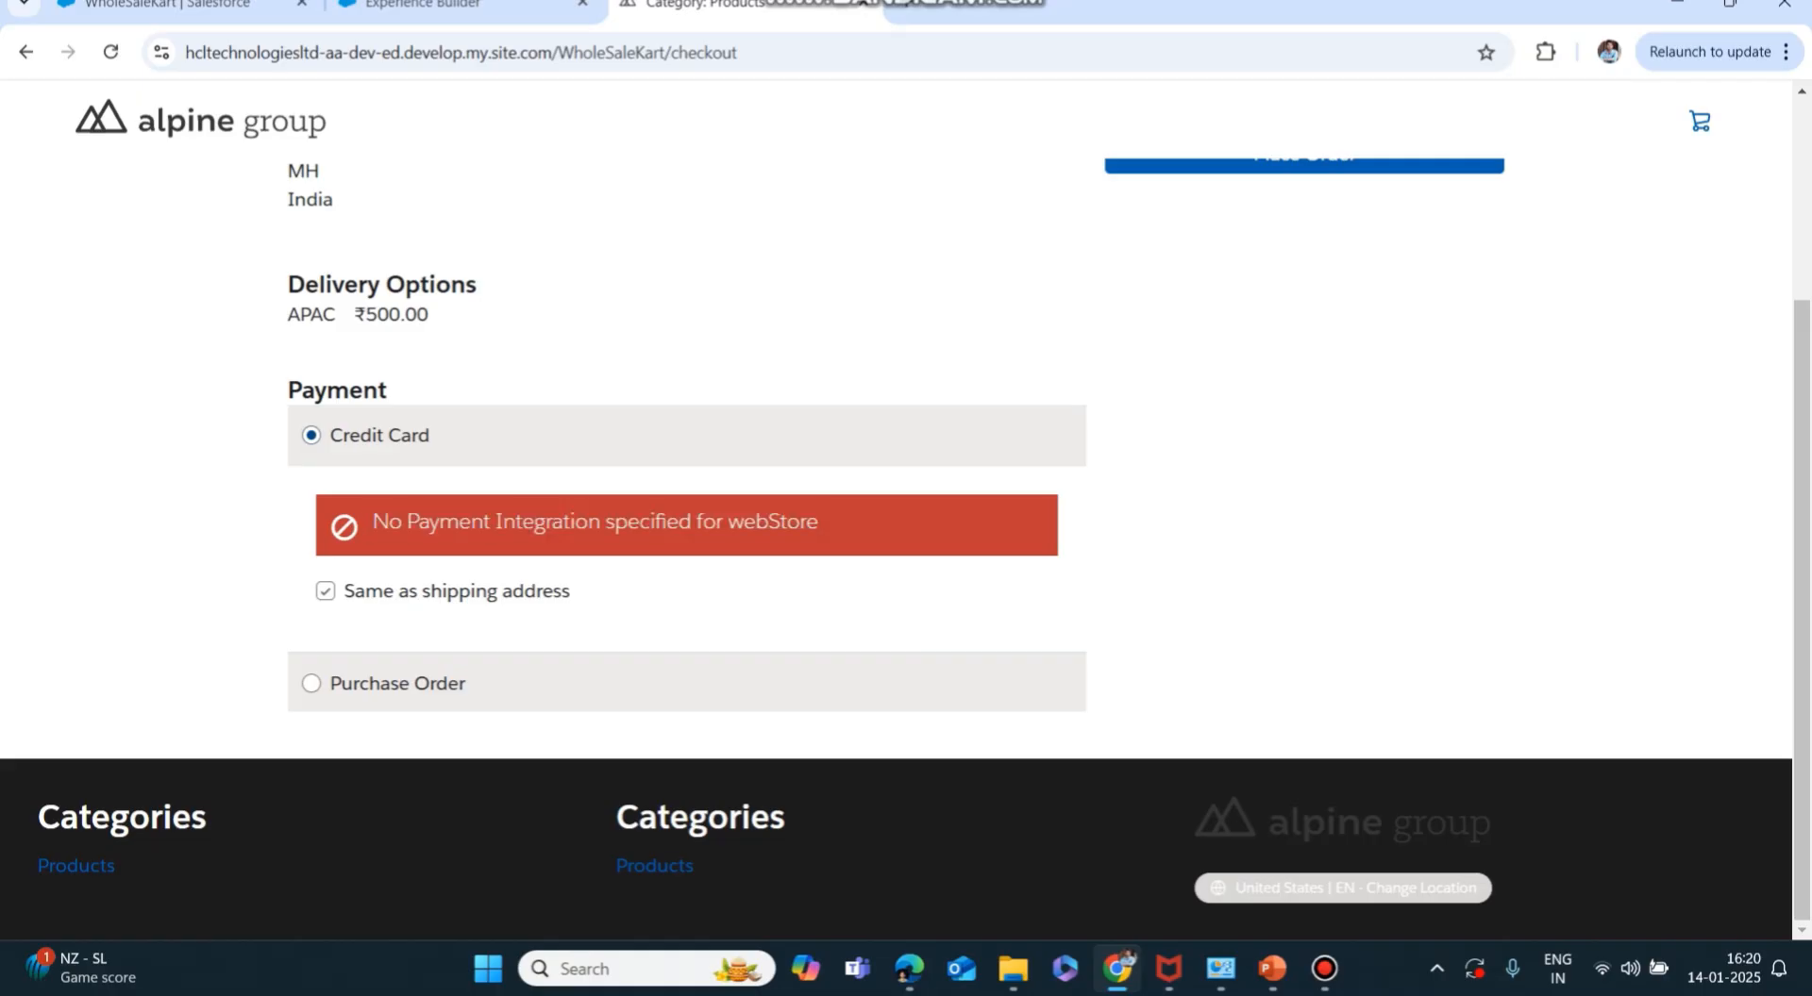
scroll(906, 510, up, 3)
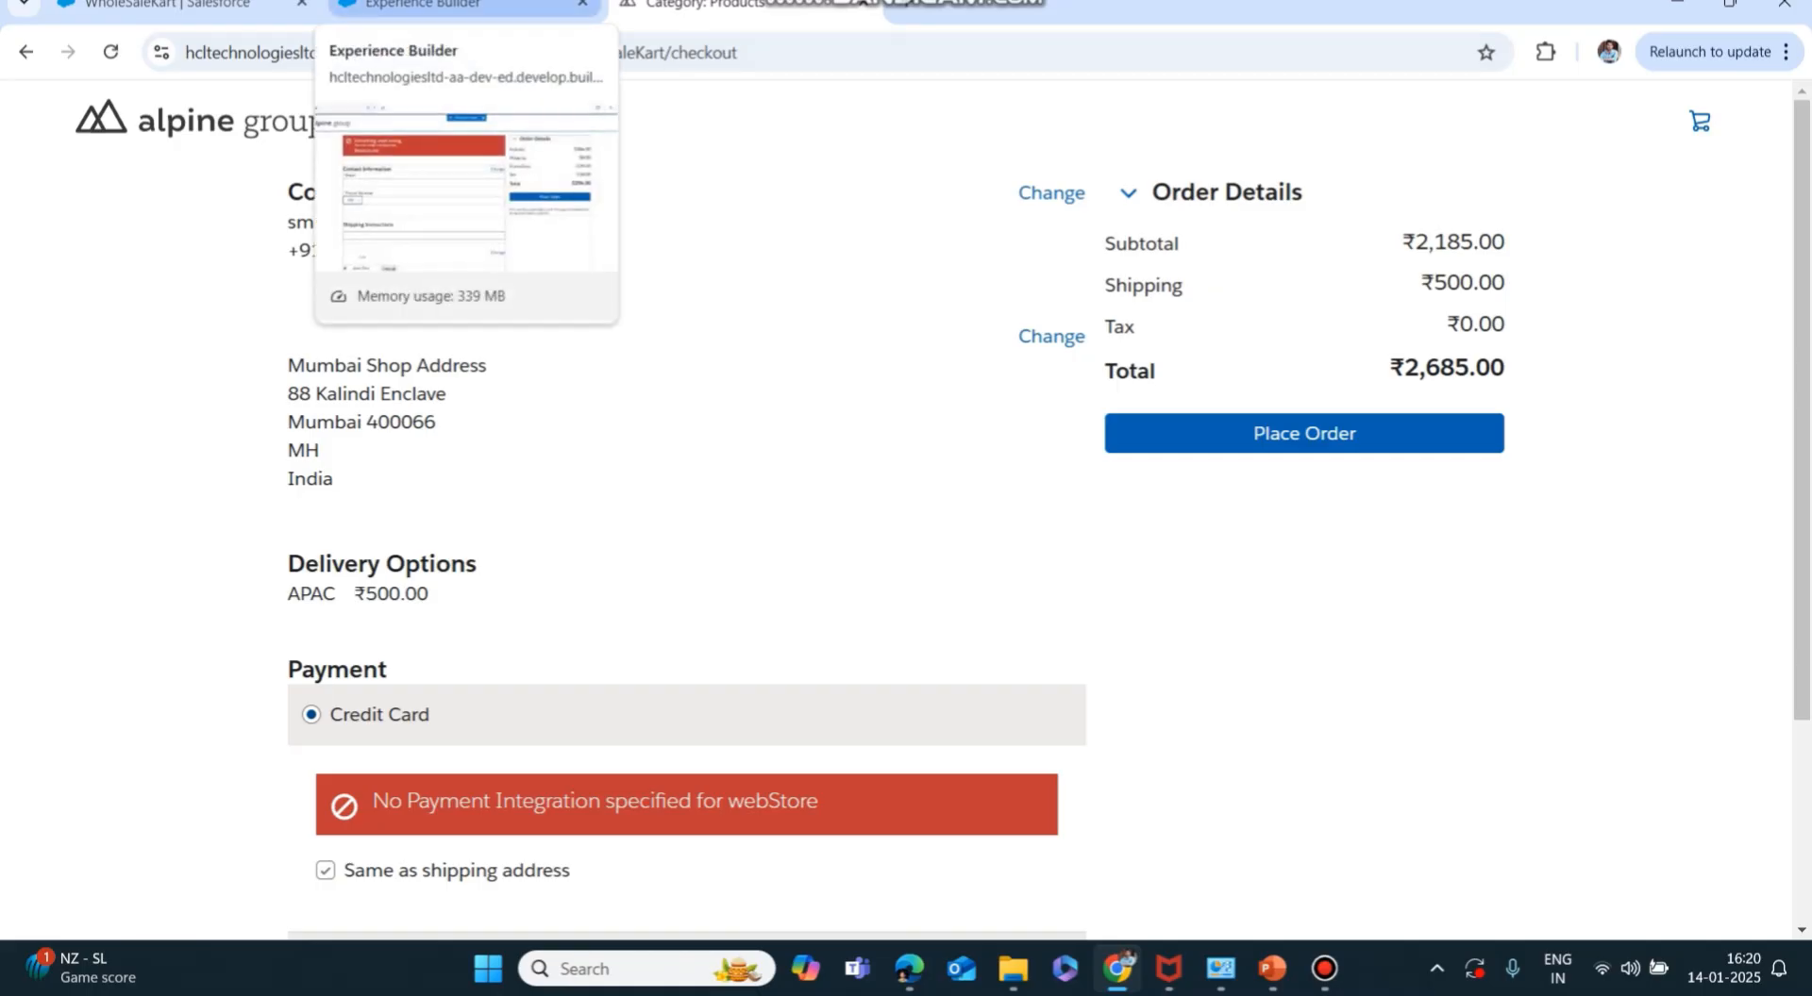
Back on the Checkout page in Experience Builder, select the Shipping Address component.
click(425, 6)
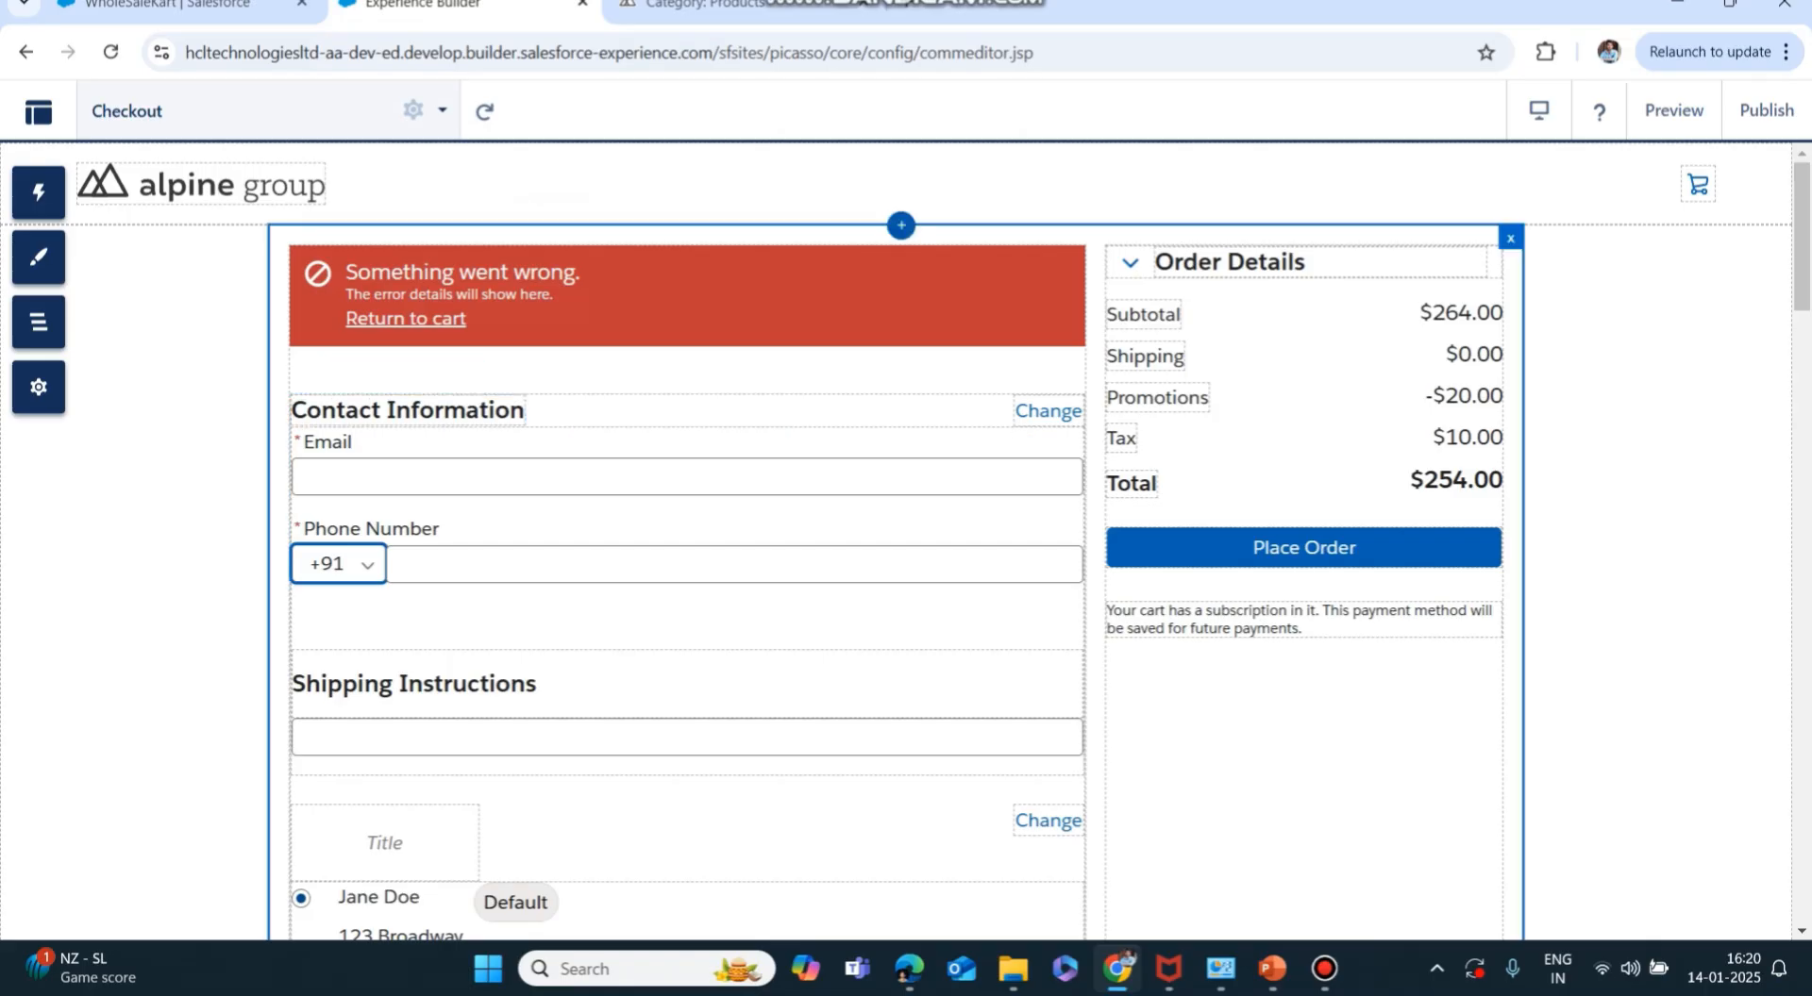
scroll(689, 567, down, 1)
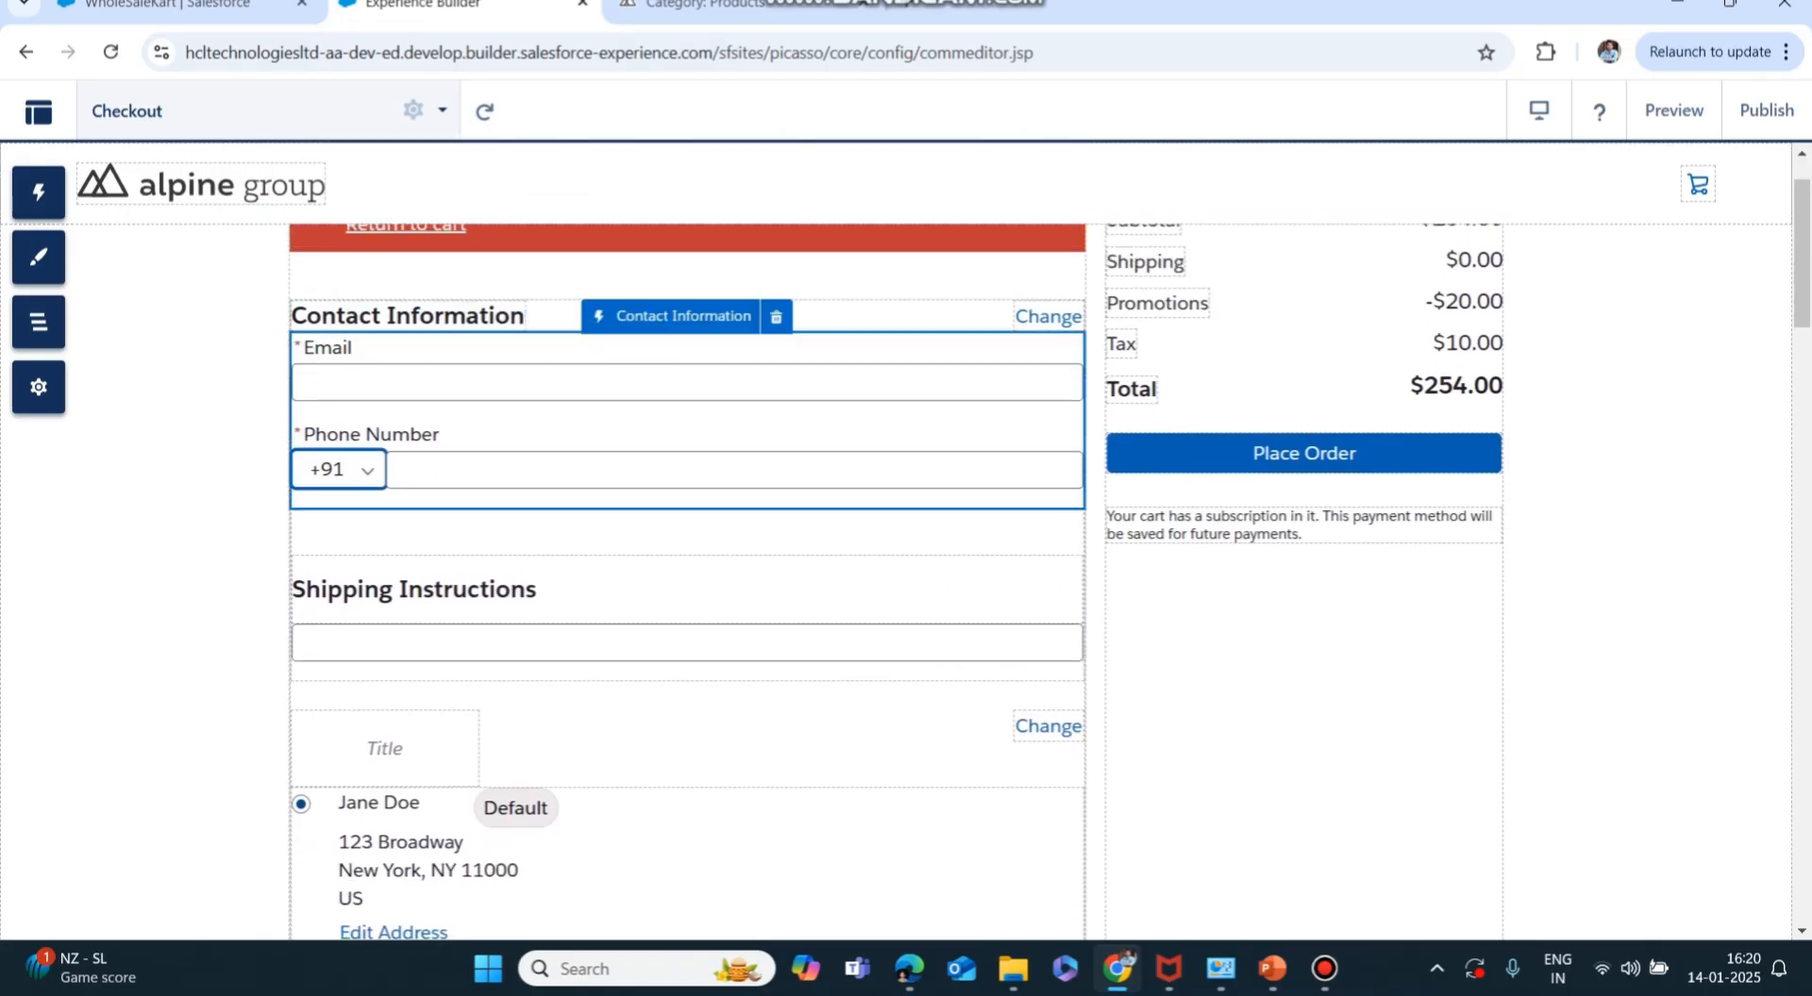
scroll(689, 500, down, 1)
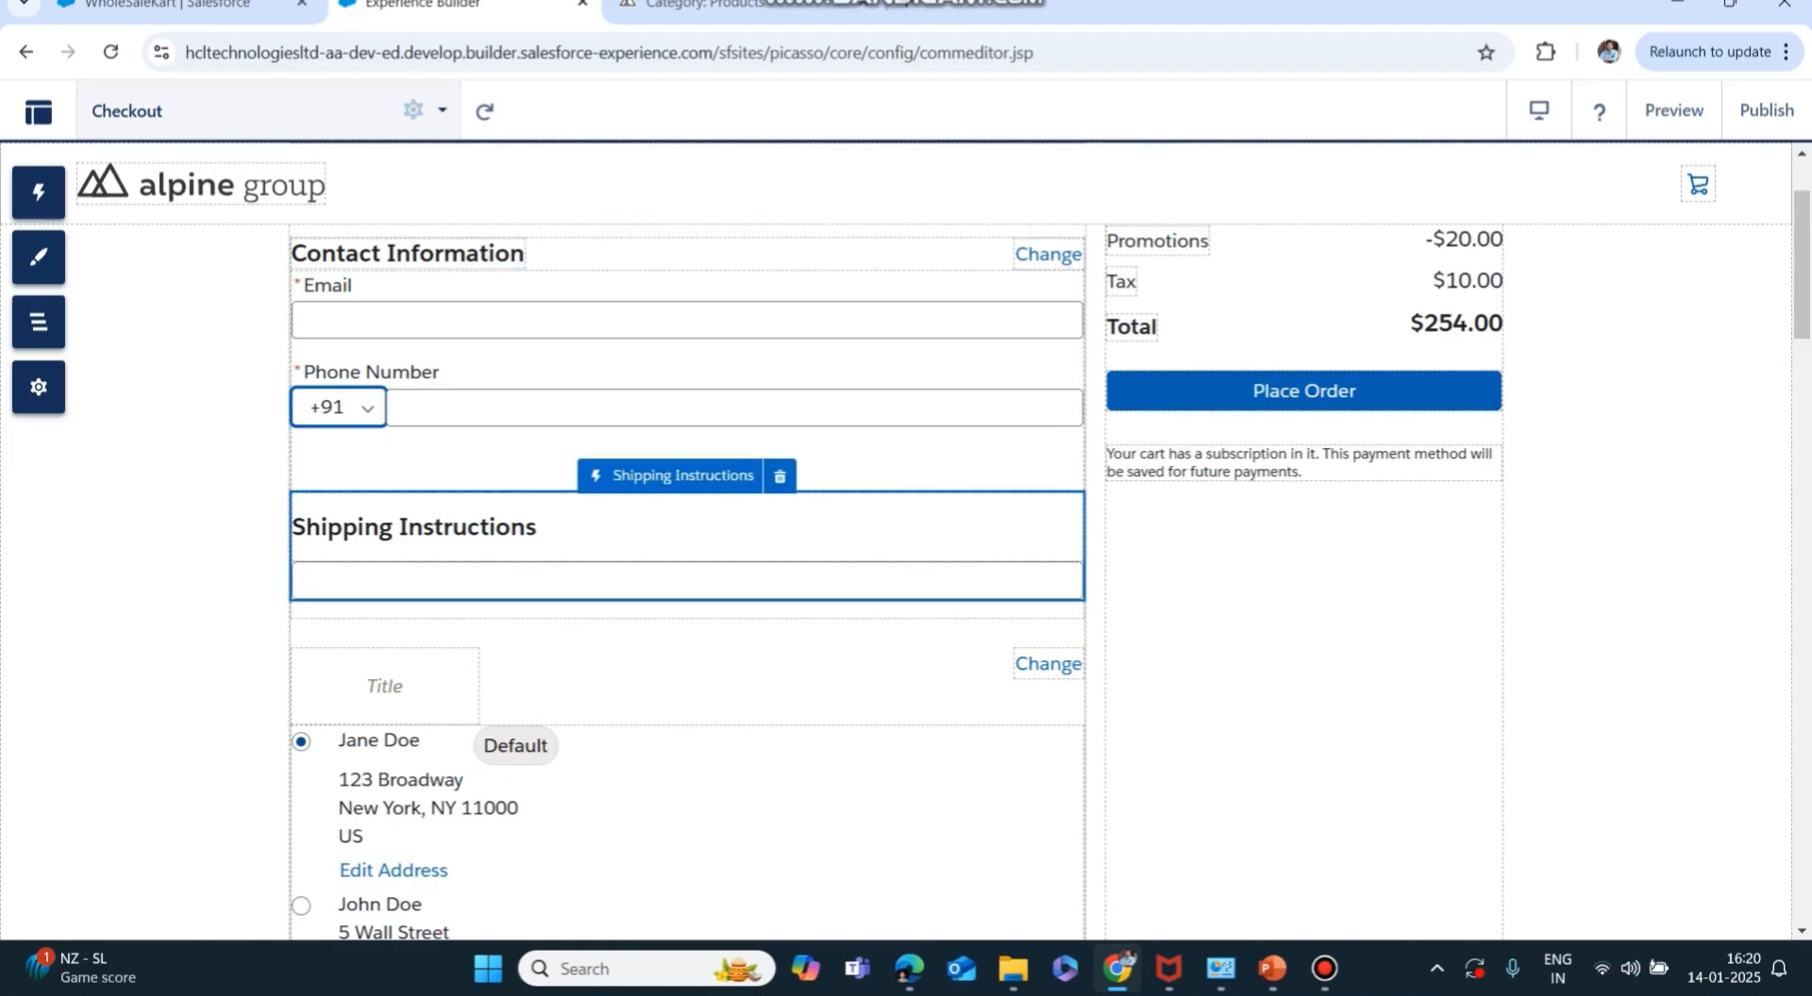
scroll(689, 585, down, 2)
scroll(688, 584, down, 4)
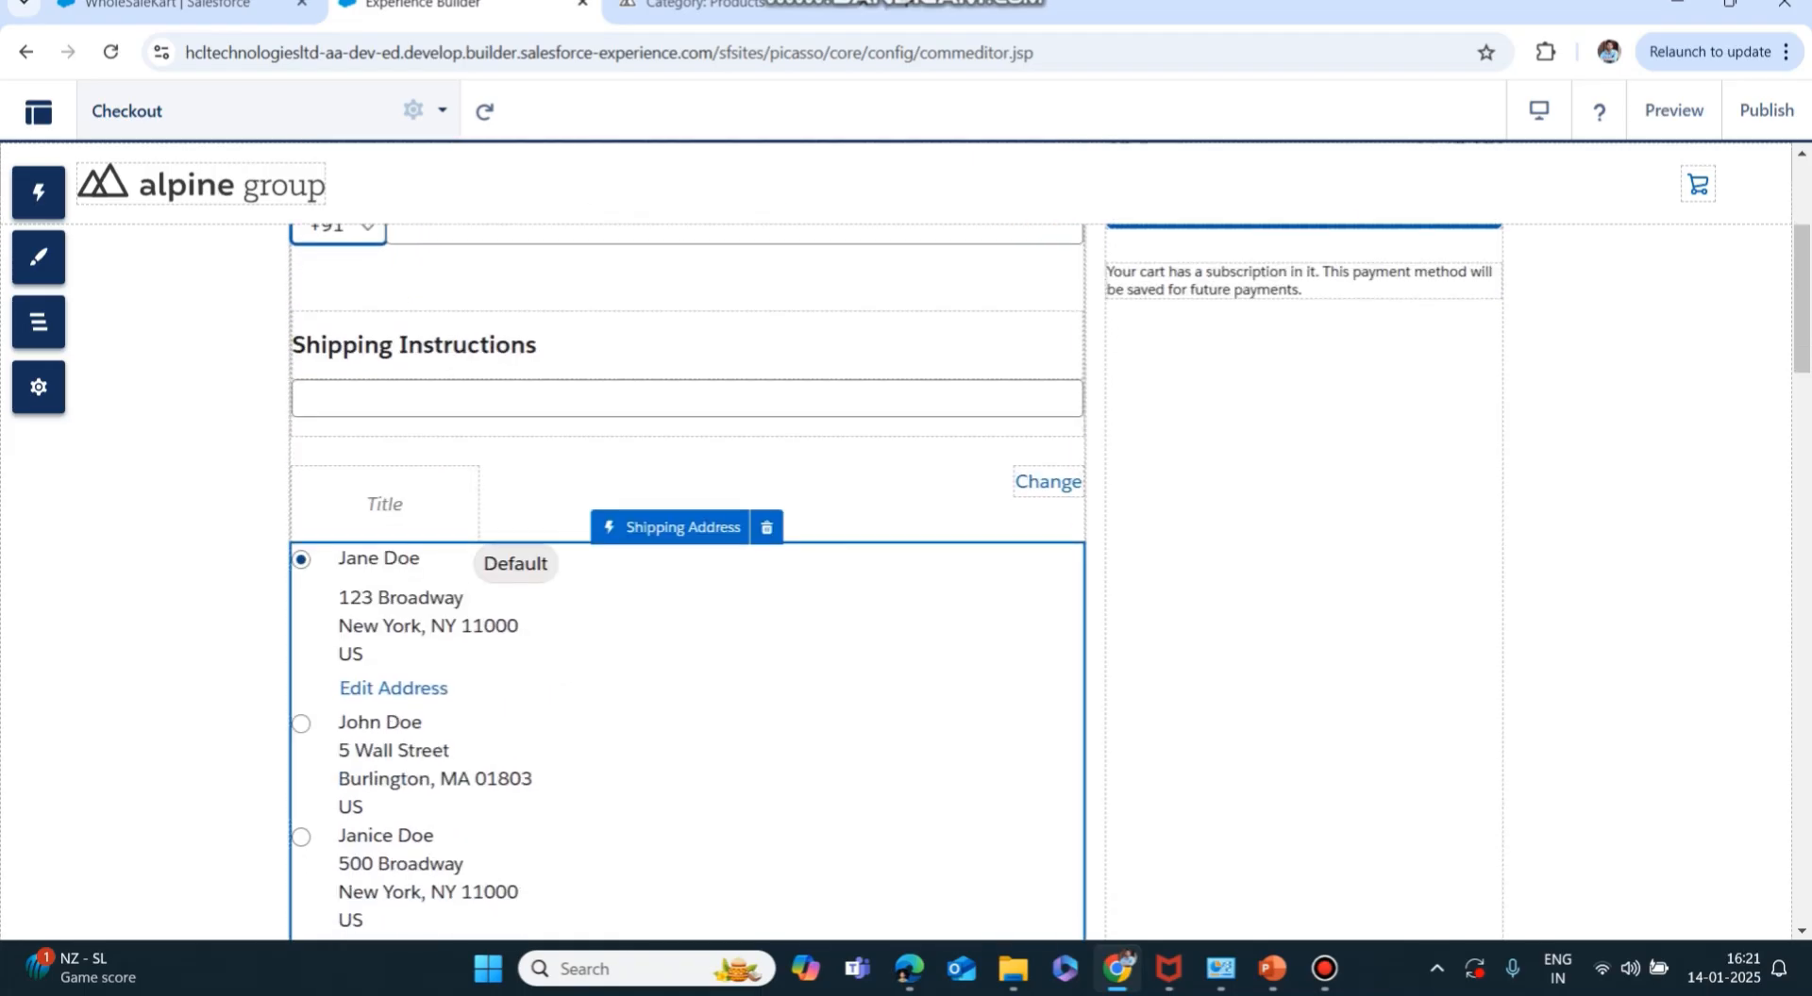
scroll(689, 585, down, 1)
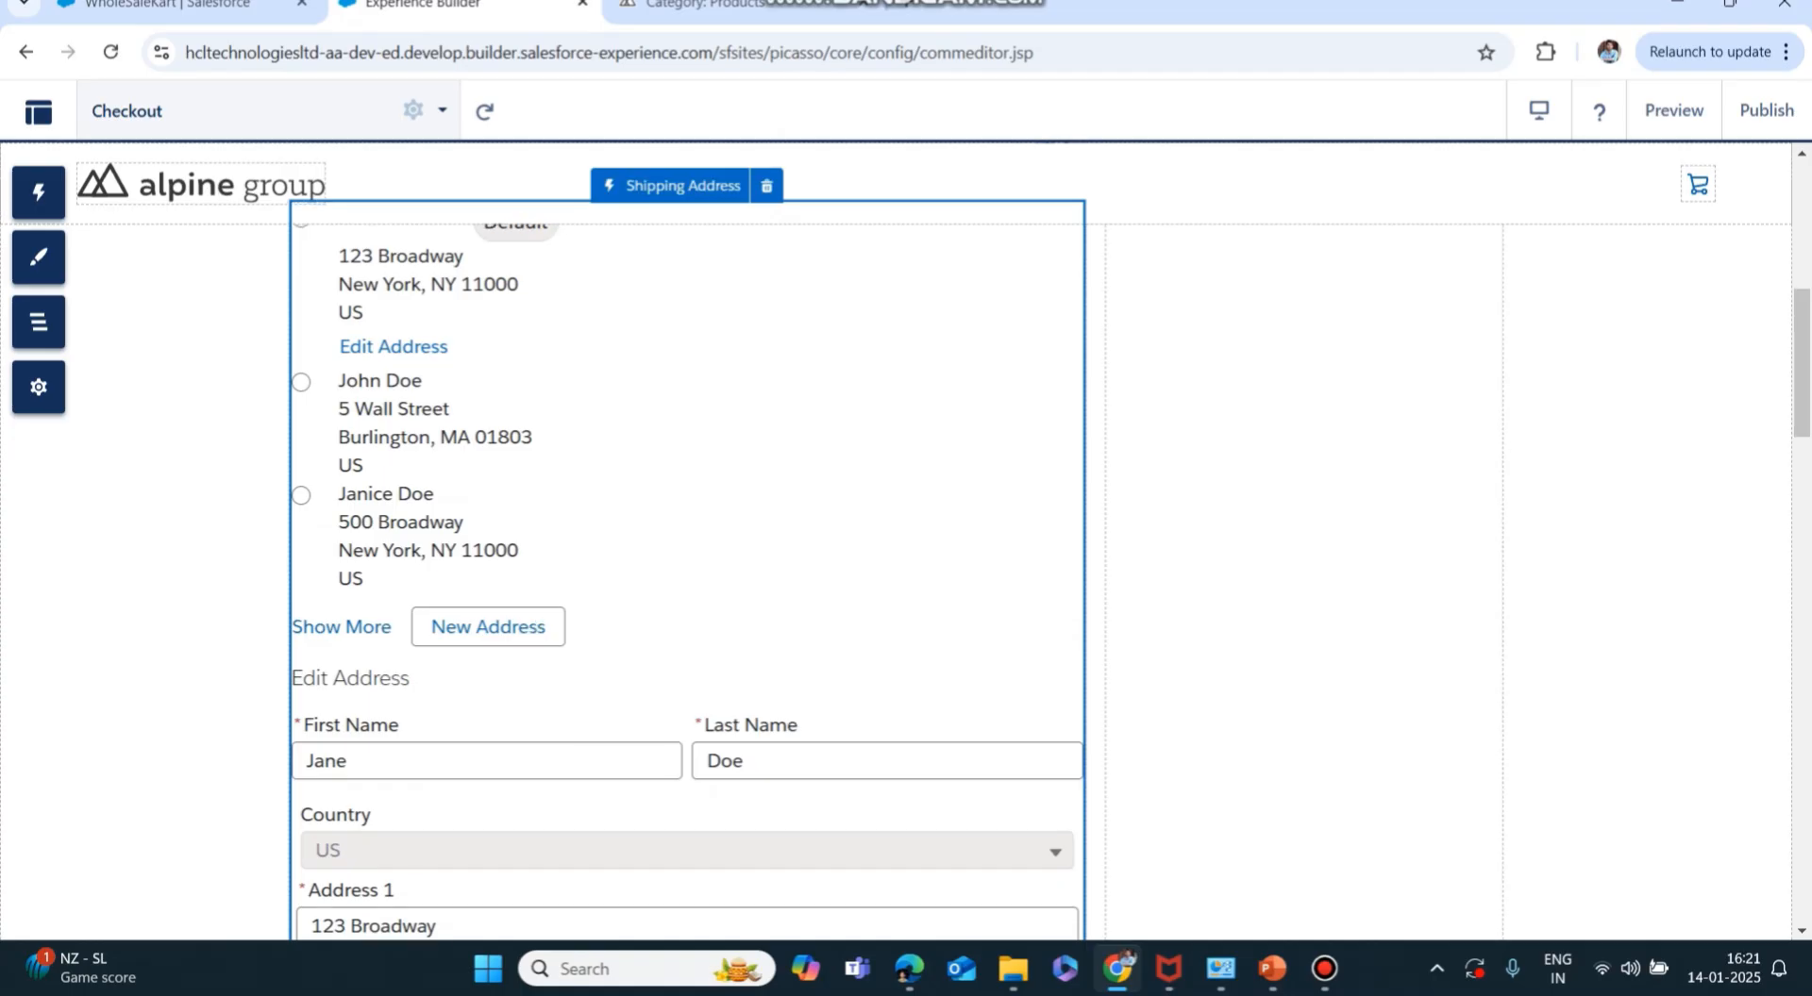
click(687, 566)
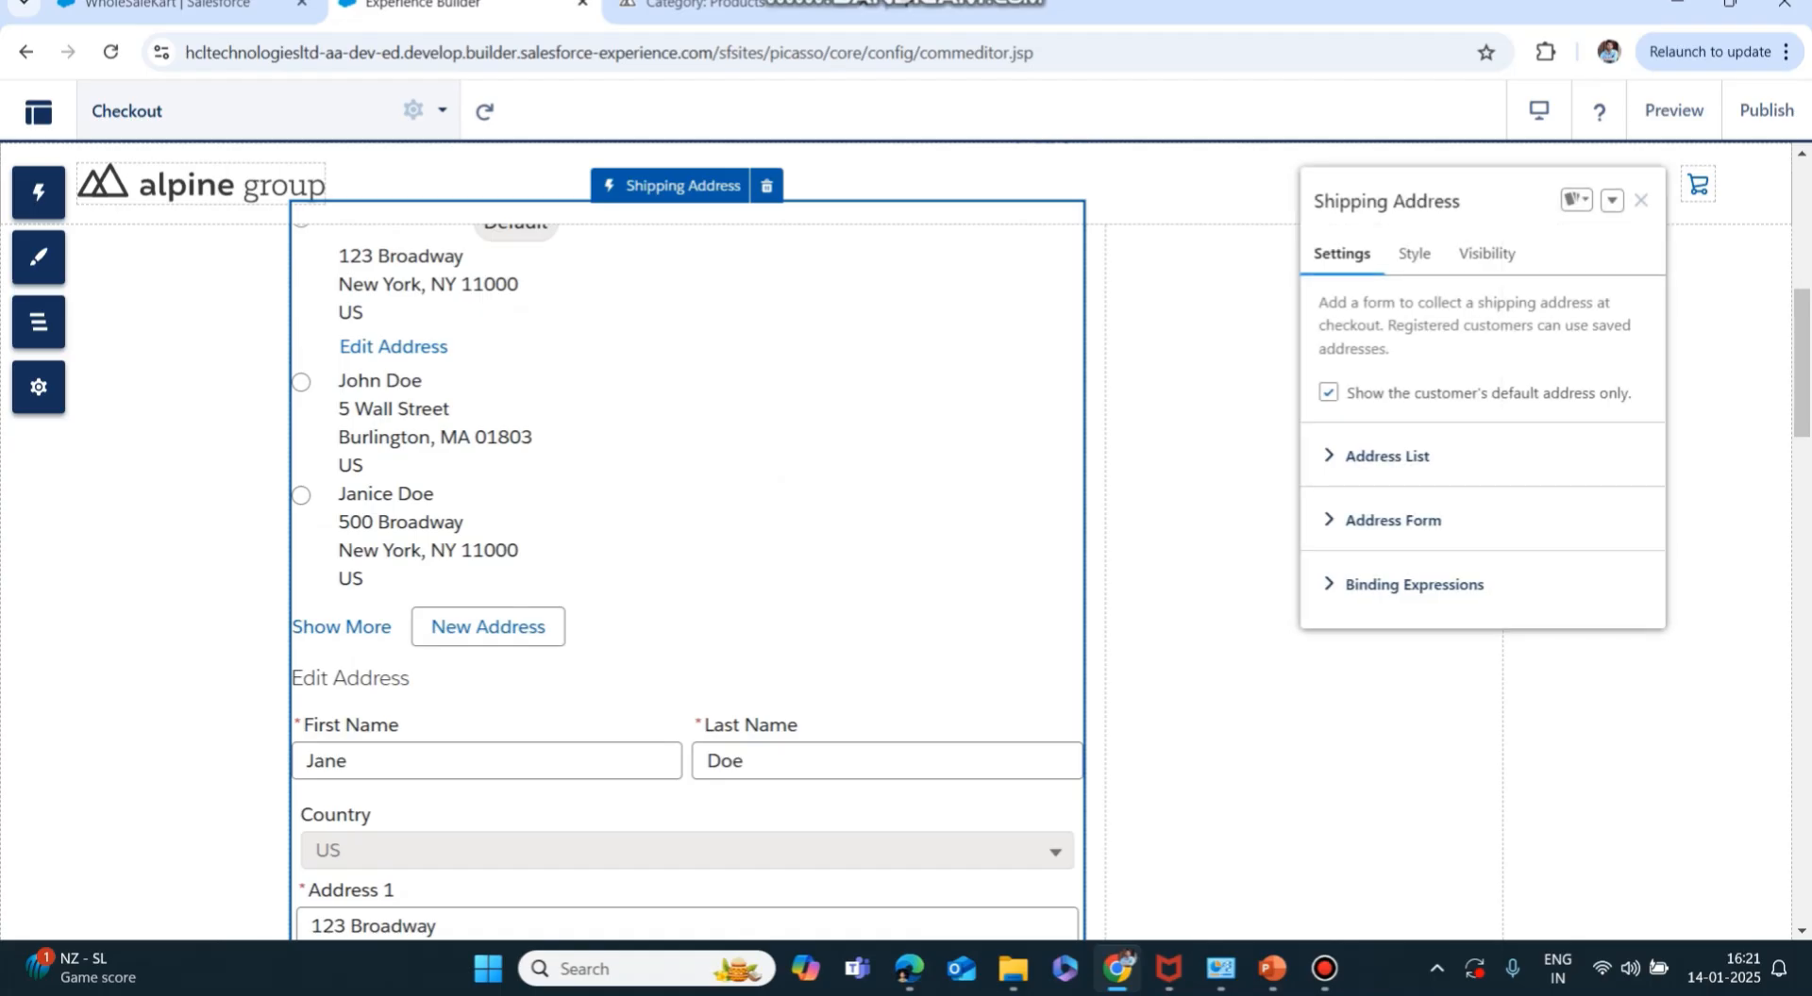
Expand Address List and check the Initial Number of Addresses, keeping it at 6.
click(1387, 455)
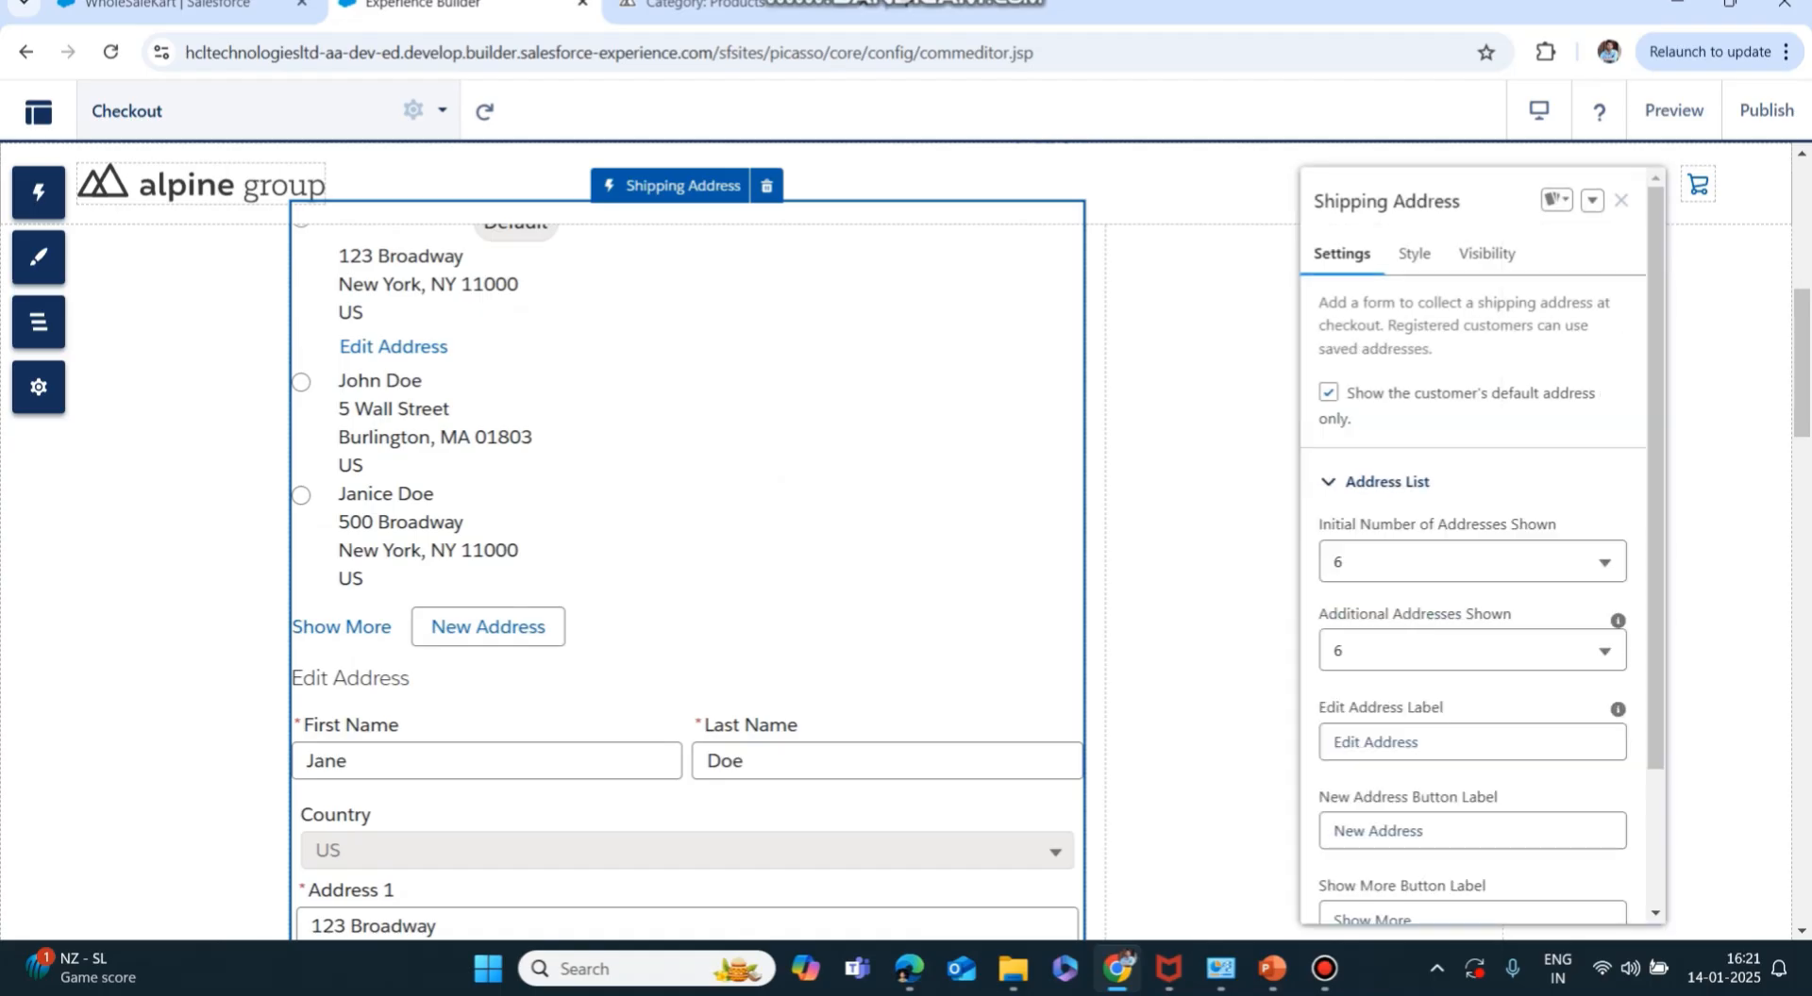
scroll(1472, 566, down, 2)
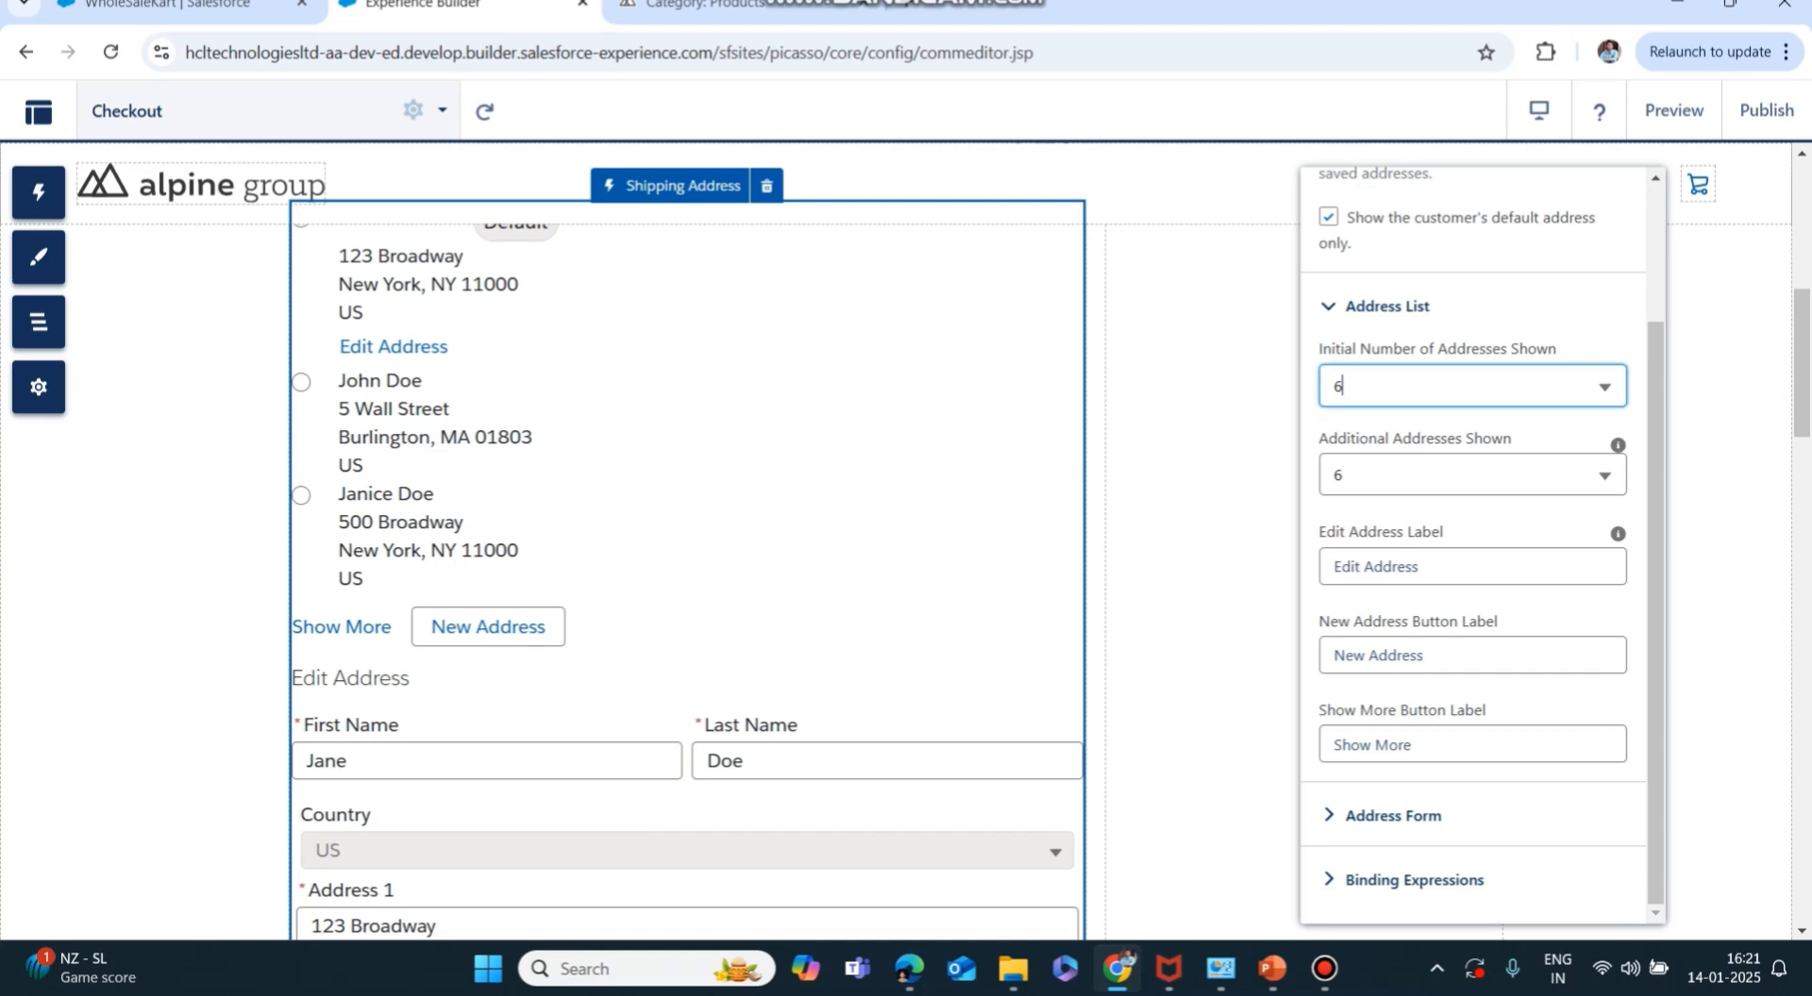
click(1472, 386)
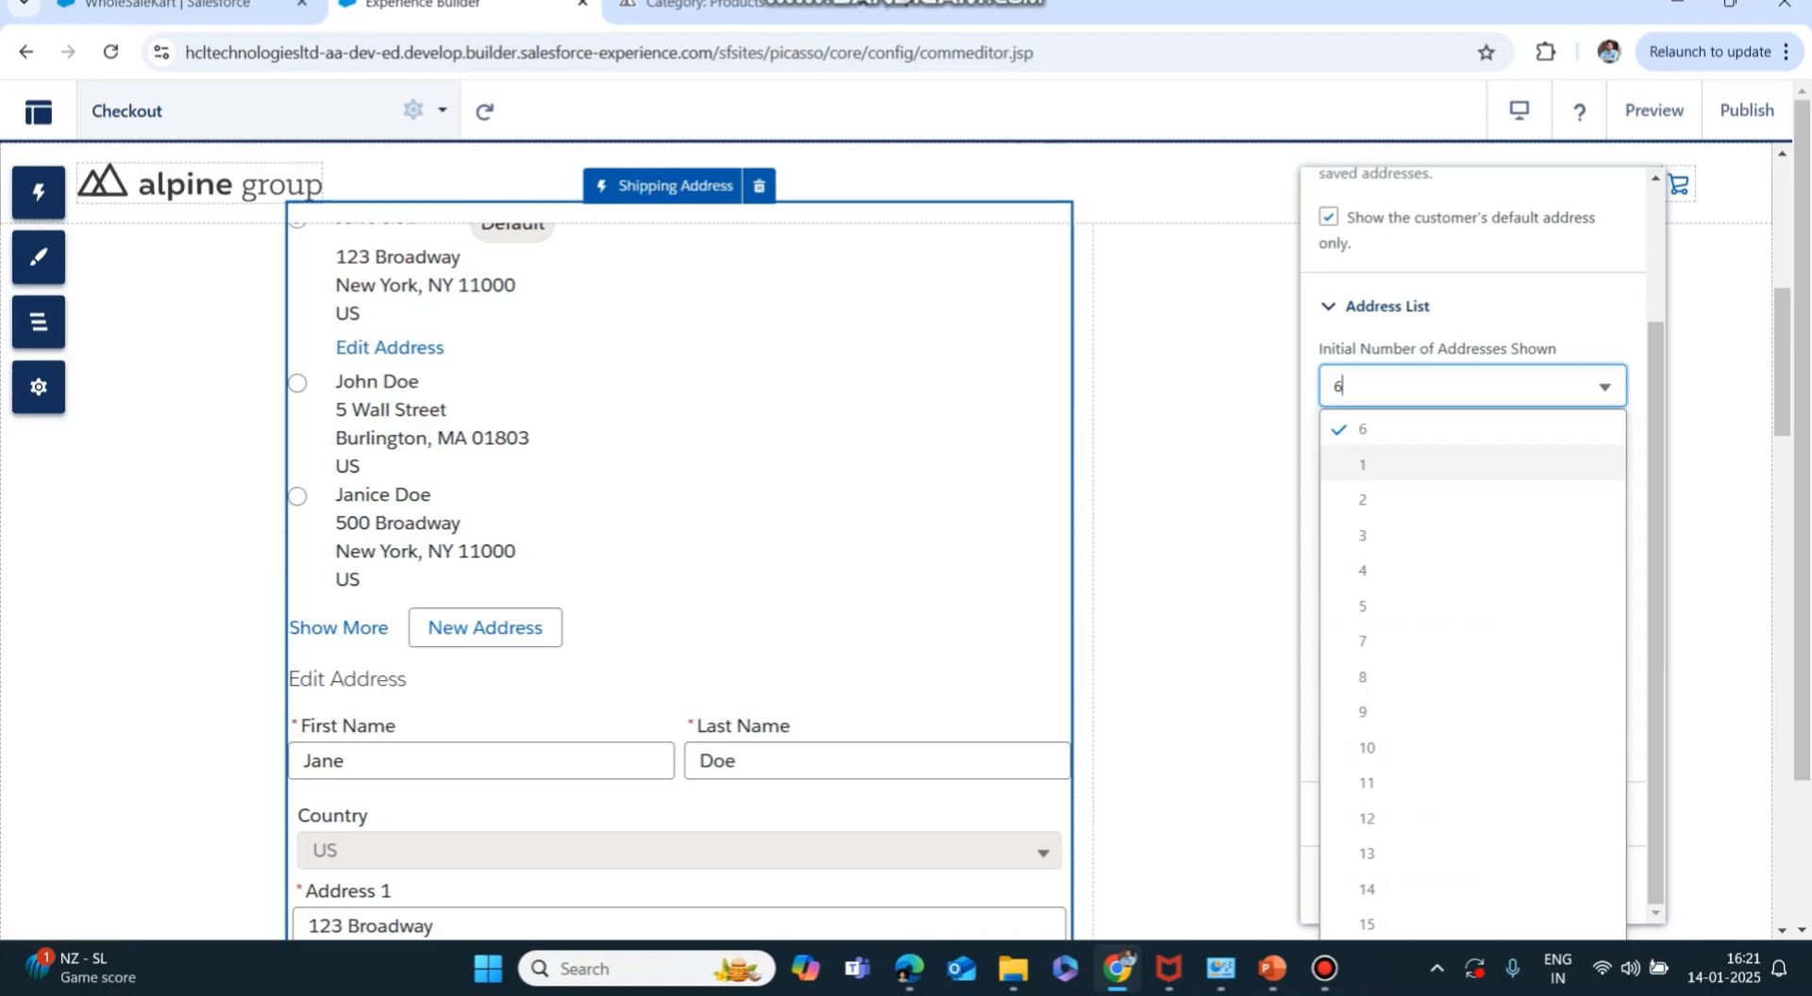
click(1472, 464)
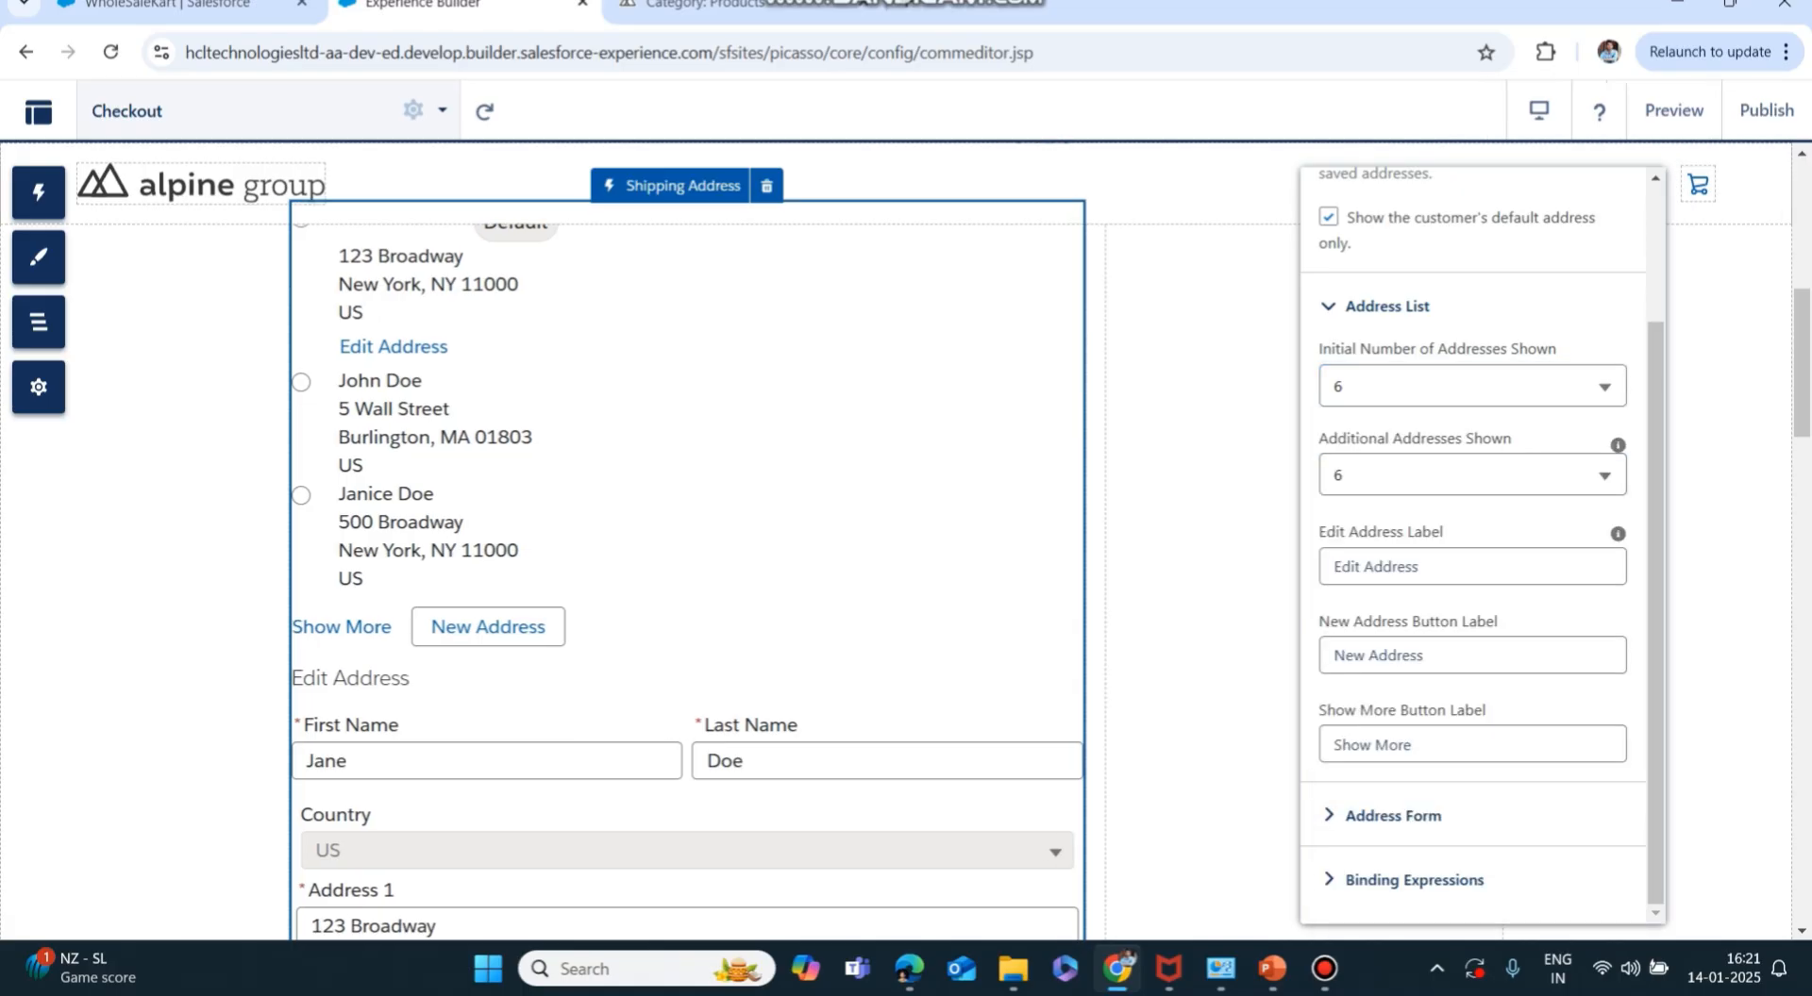
Change the Edit Address Label to 'Update Address'.
click(1421, 567)
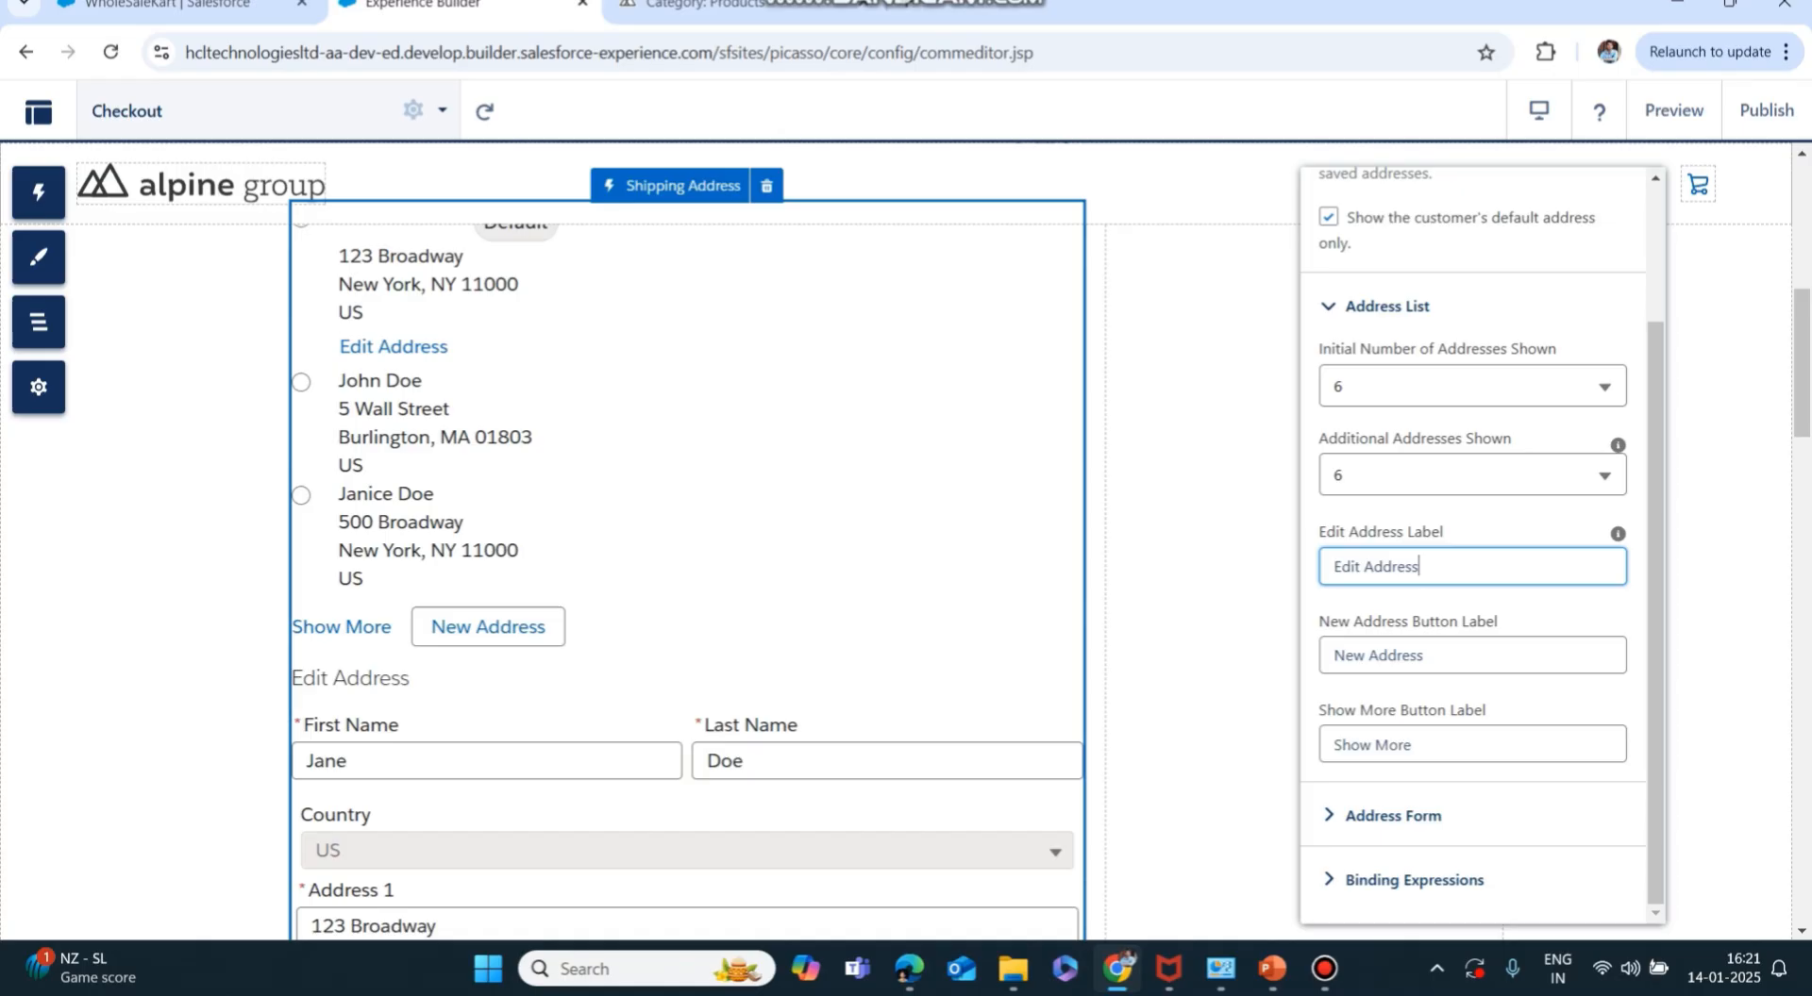
key(BackSpace)
key(BackSpace)
key(BackSpace)
key(BackSpace)
key(BackSpace)
key(BackSpace)
key(BackSpace)
key(BackSpace)
key(BackSpace)
key(BackSpace)
key(BackSpace)
key(BackSpace)
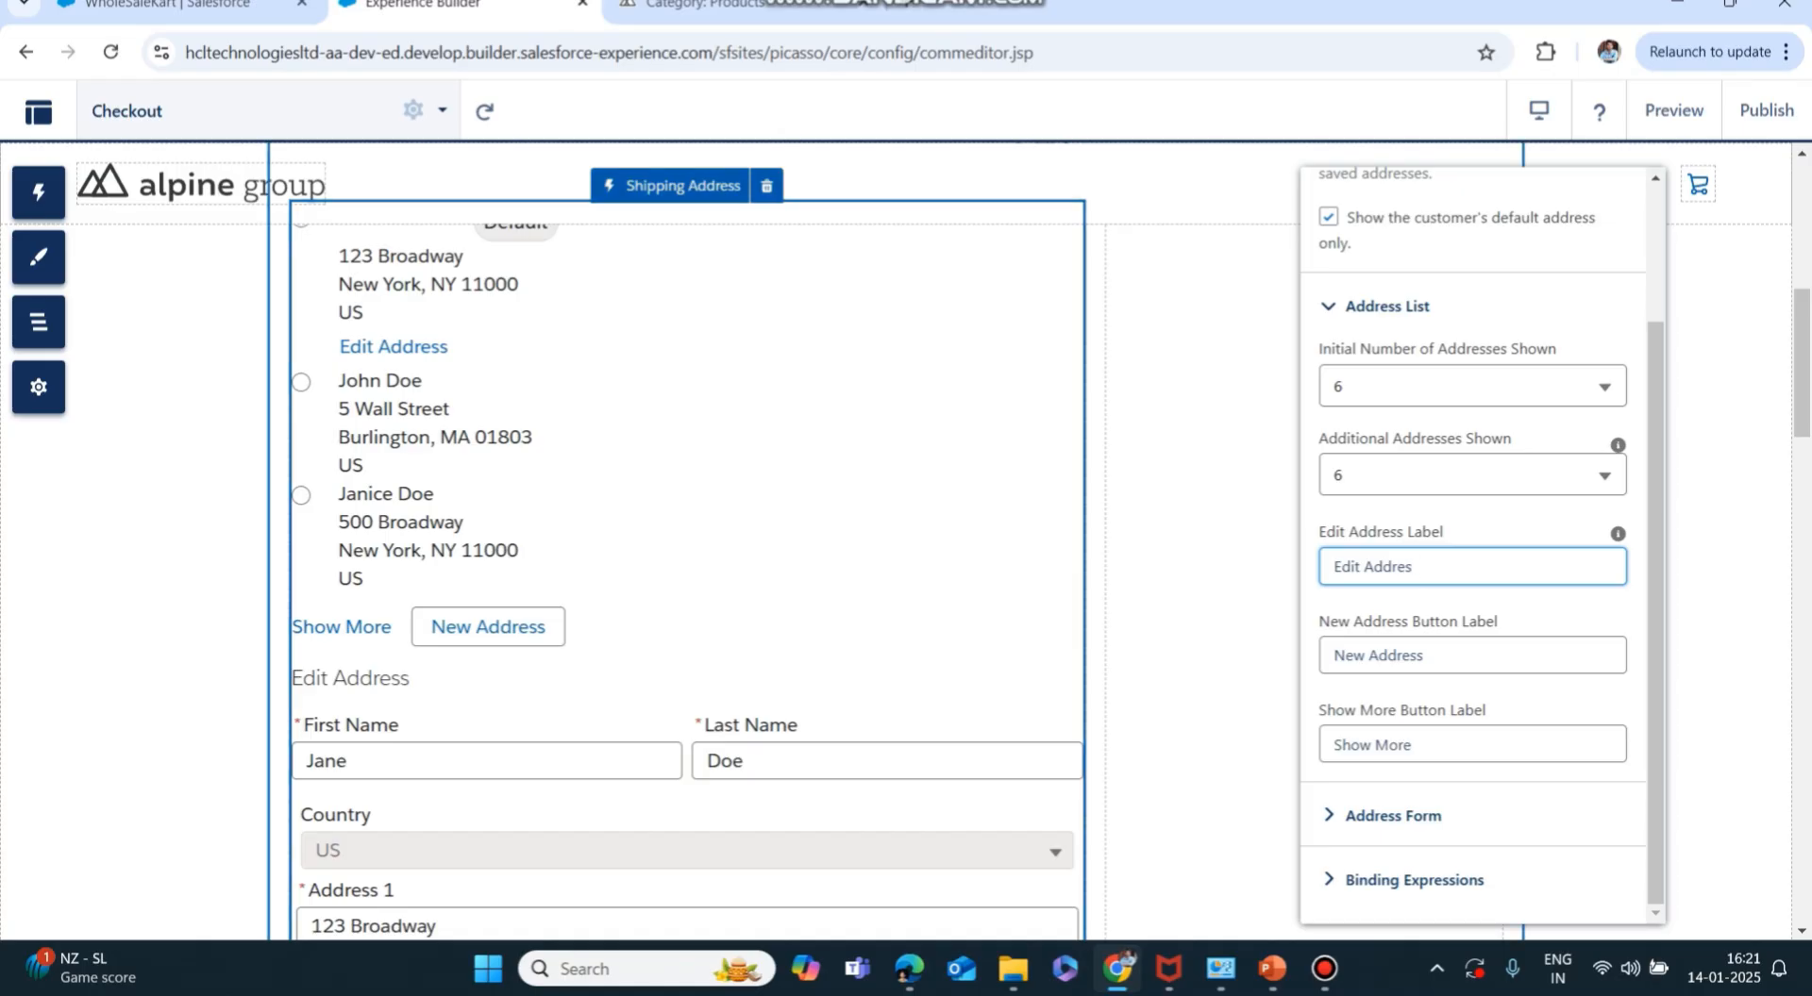
text(Update Address)
click(1547, 604)
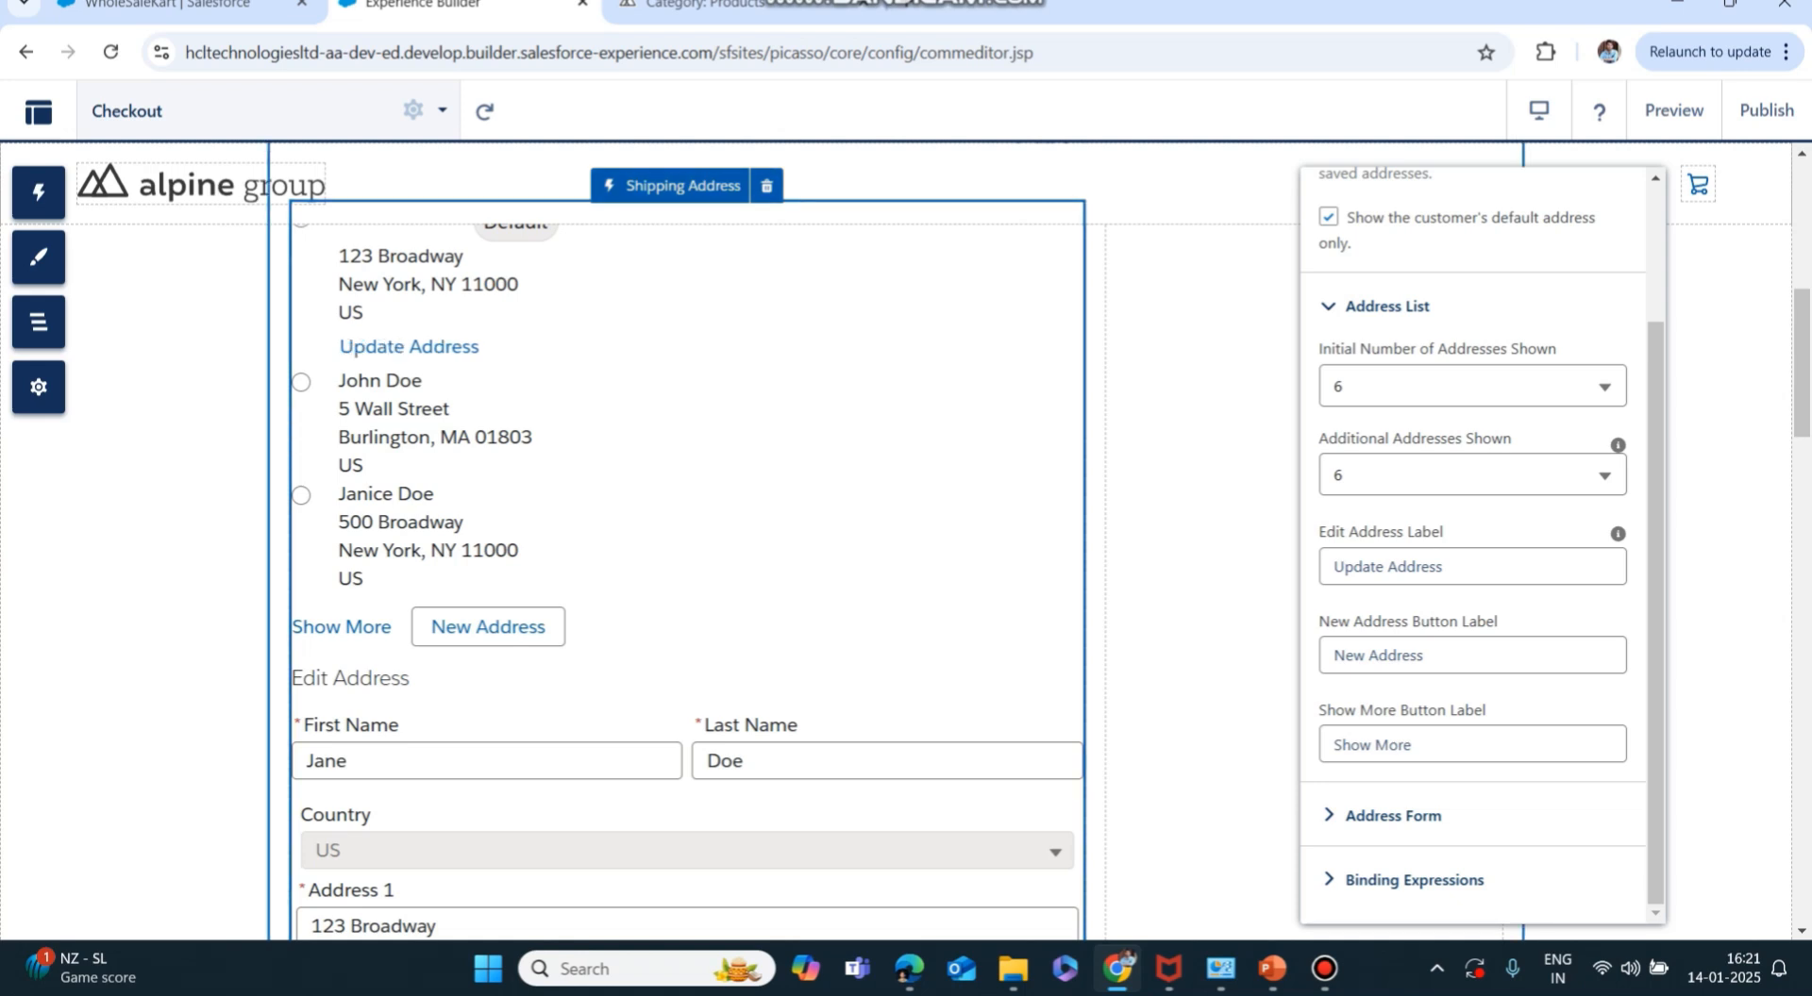
Restore the Edit Address Label to 'Edit Address'.
drag(1447, 567, 1328, 568)
key(BackSpace)
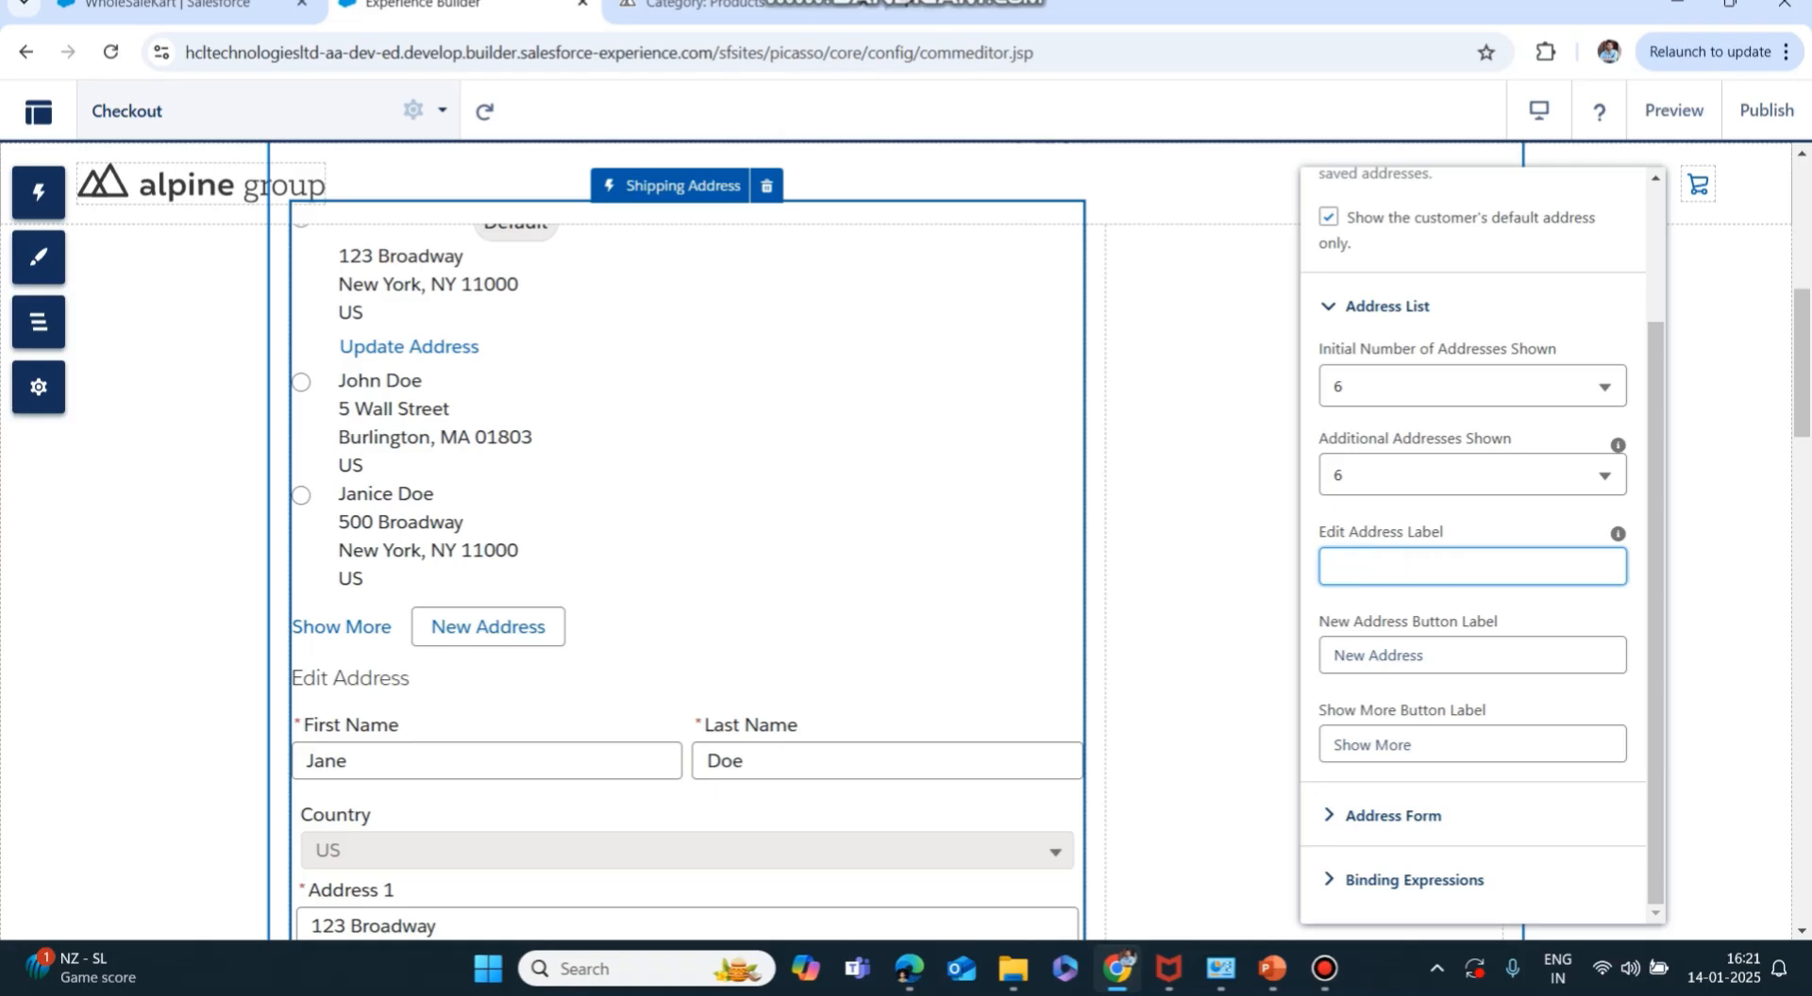
text(Edit Address)
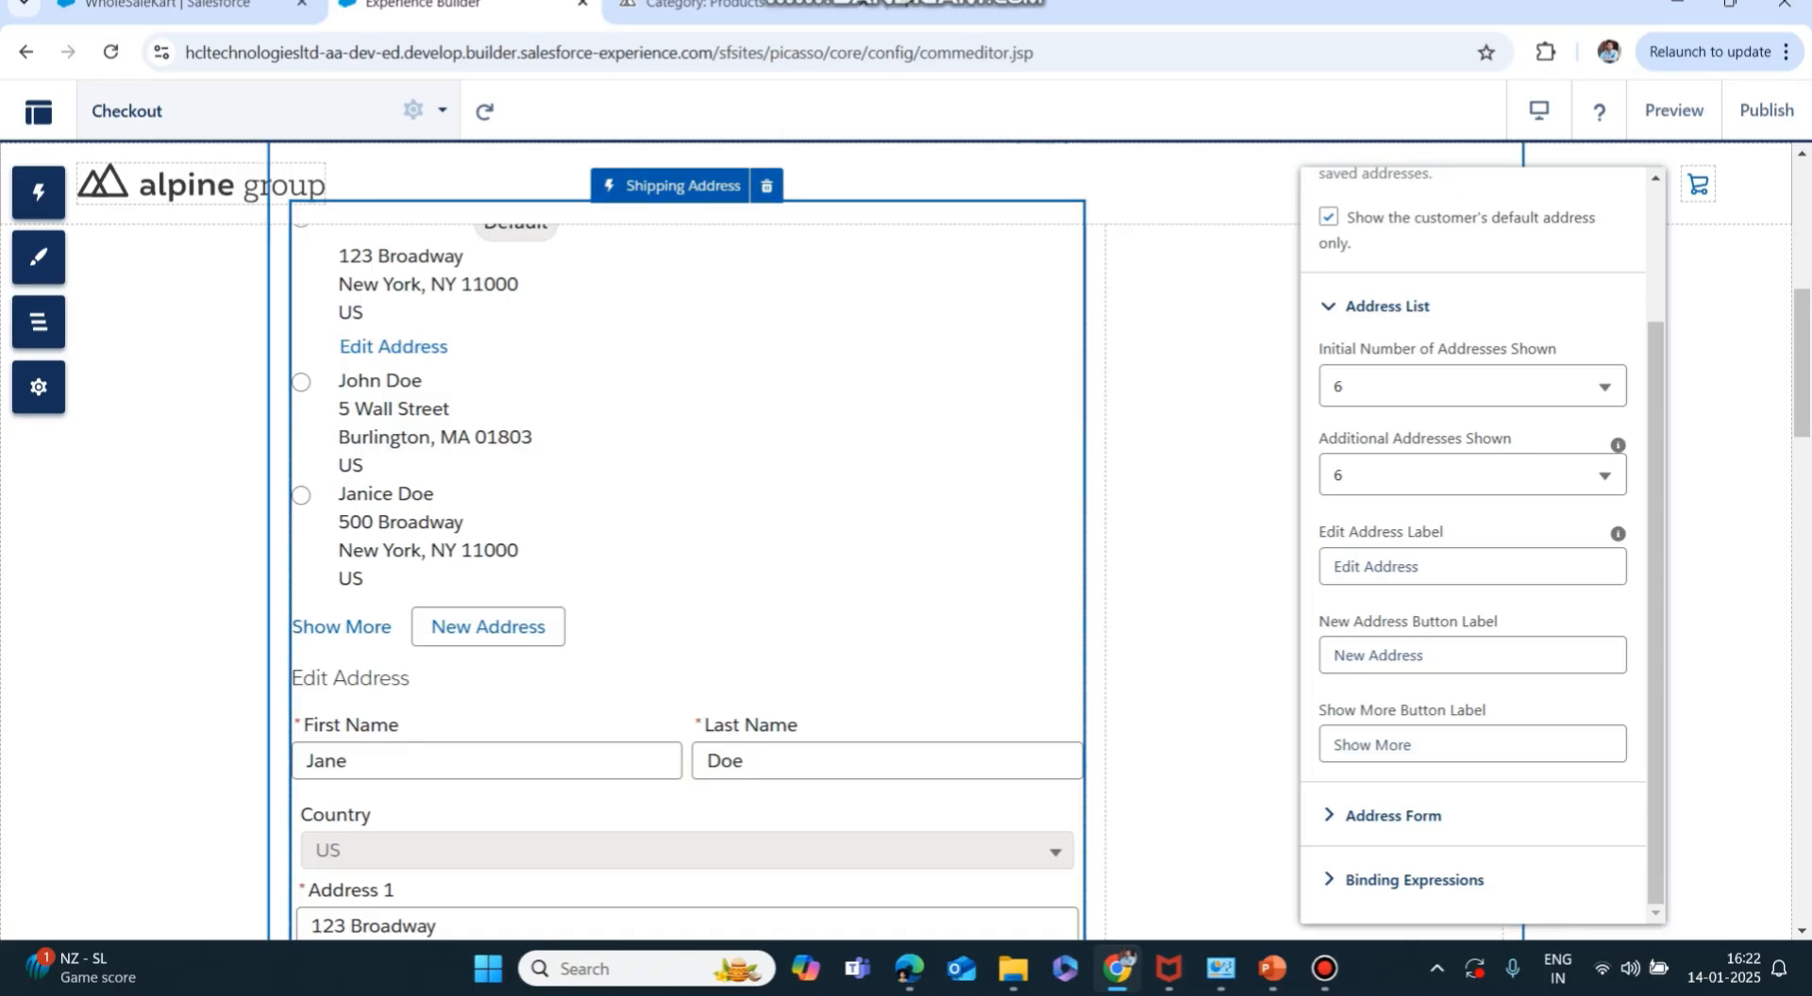
Review the other label fields, Address Form and Binding Expressions, then close the Shipping Address settings.
click(1428, 655)
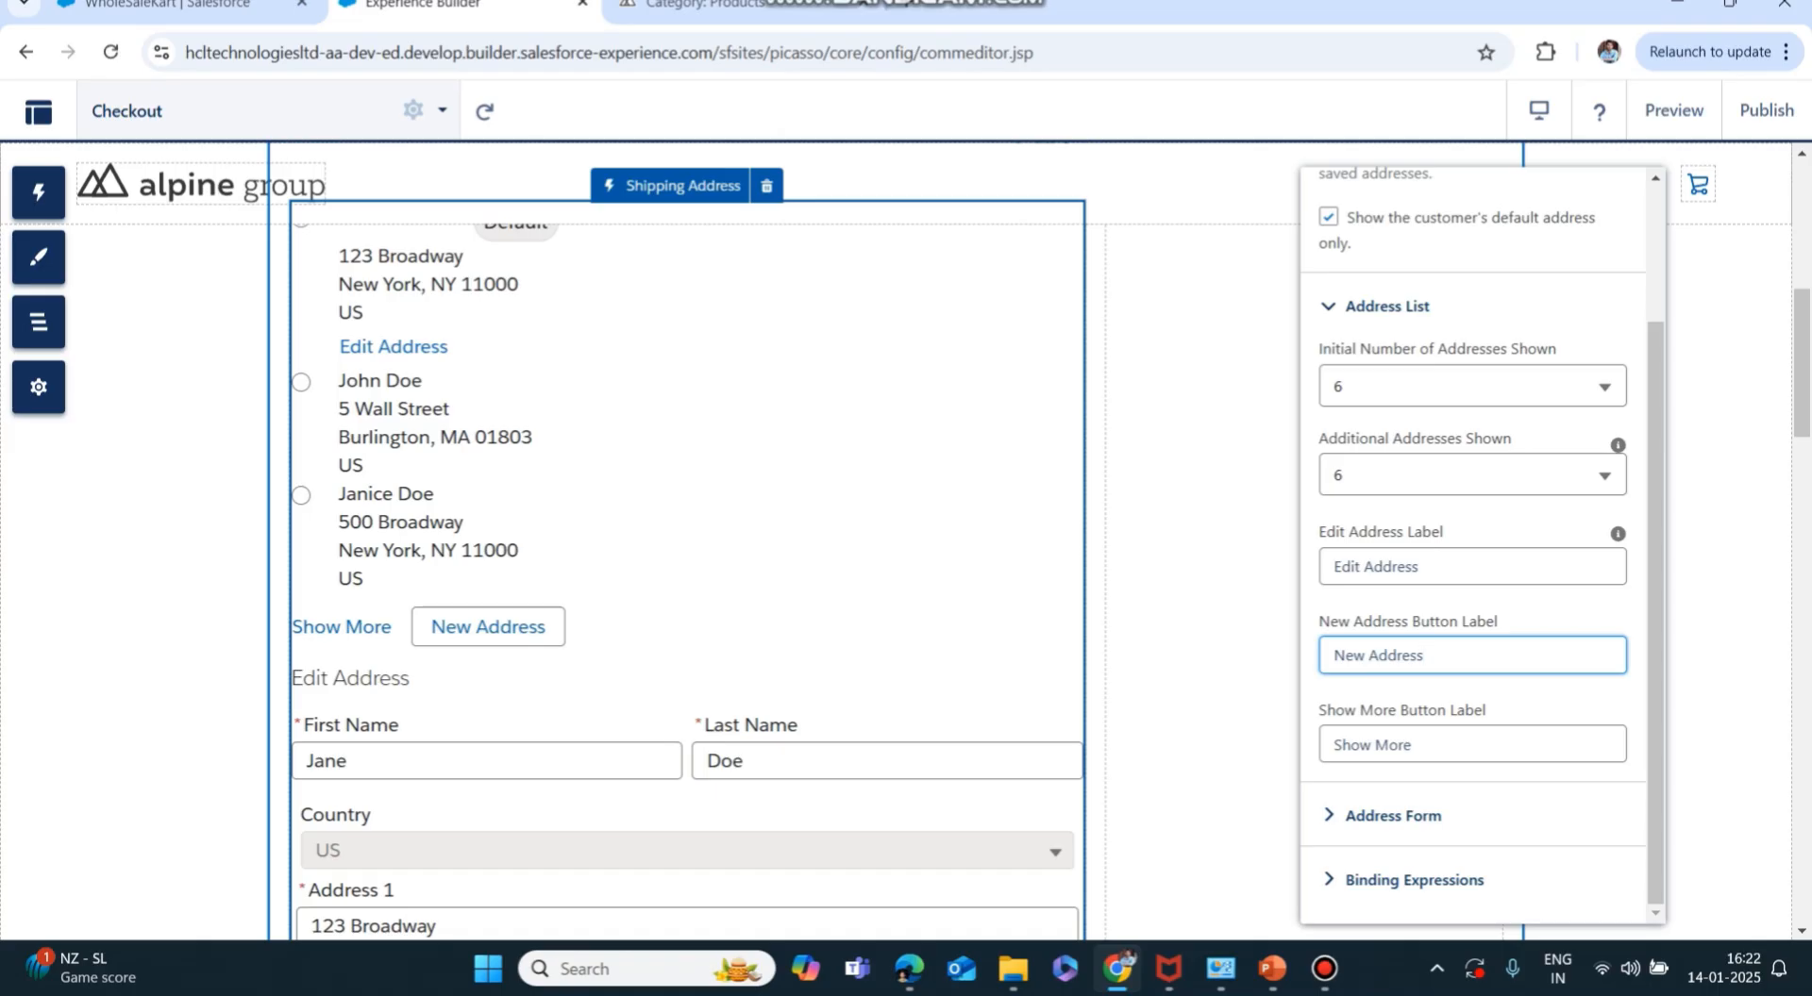
click(1342, 745)
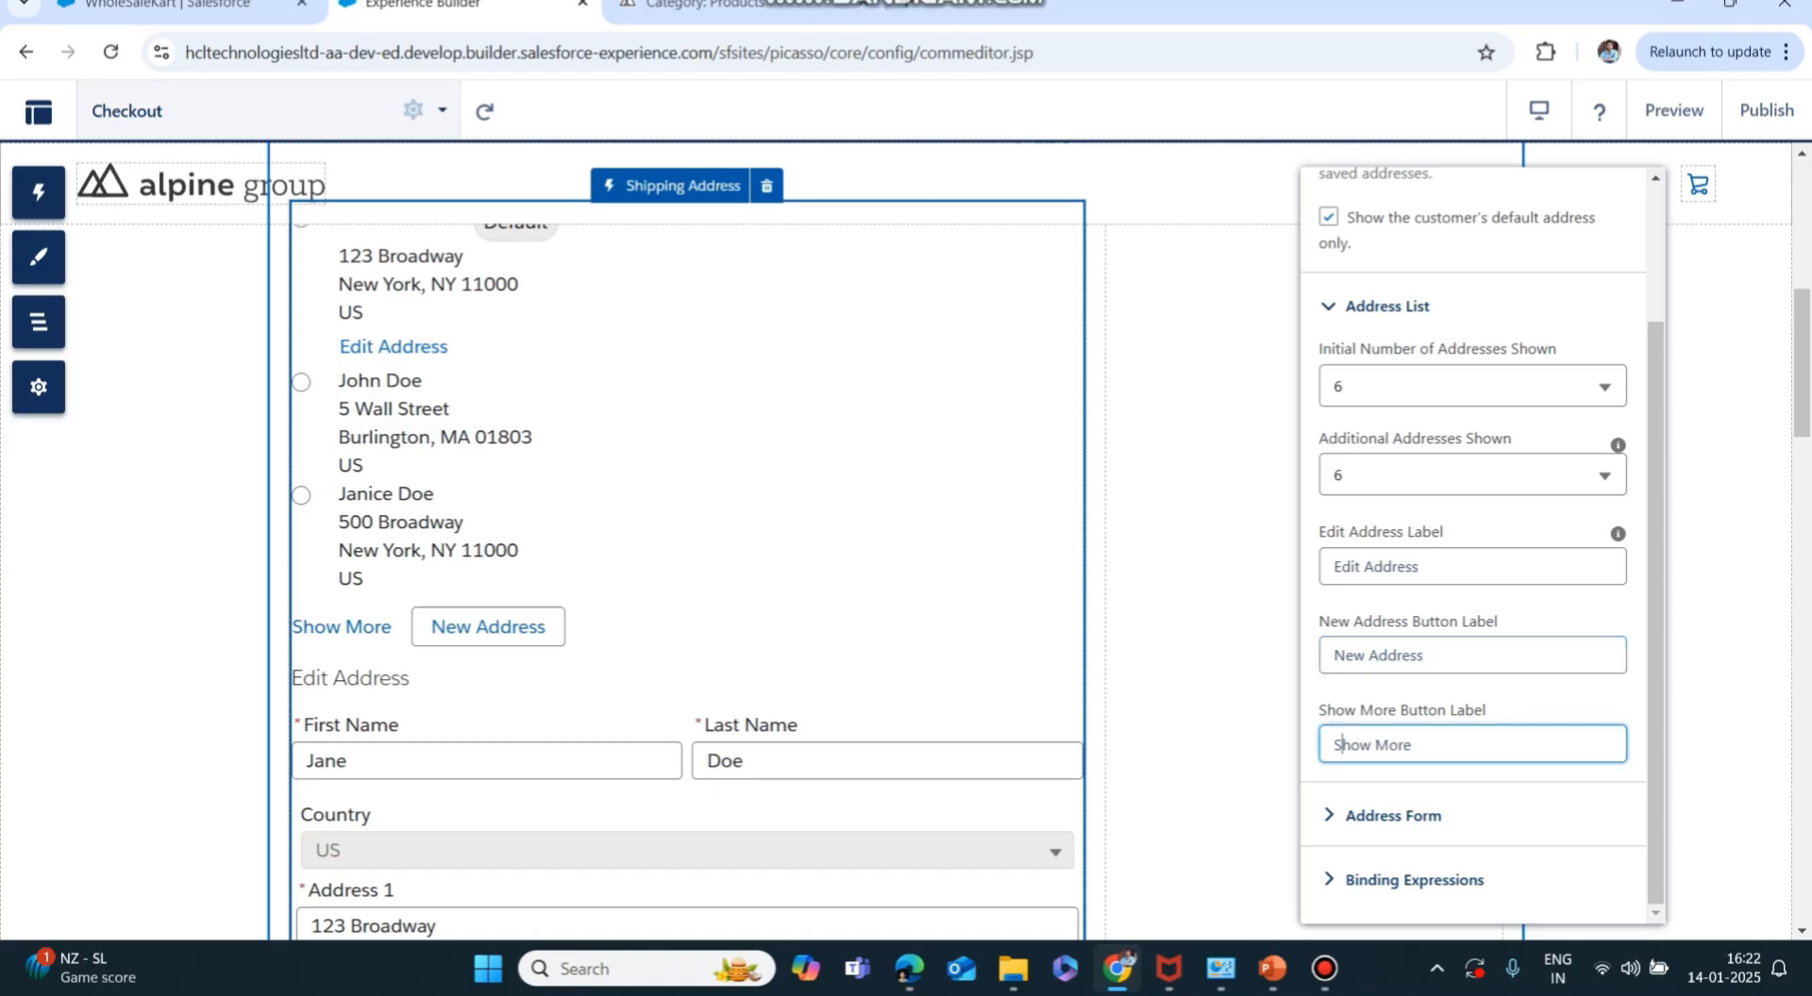
click(1393, 817)
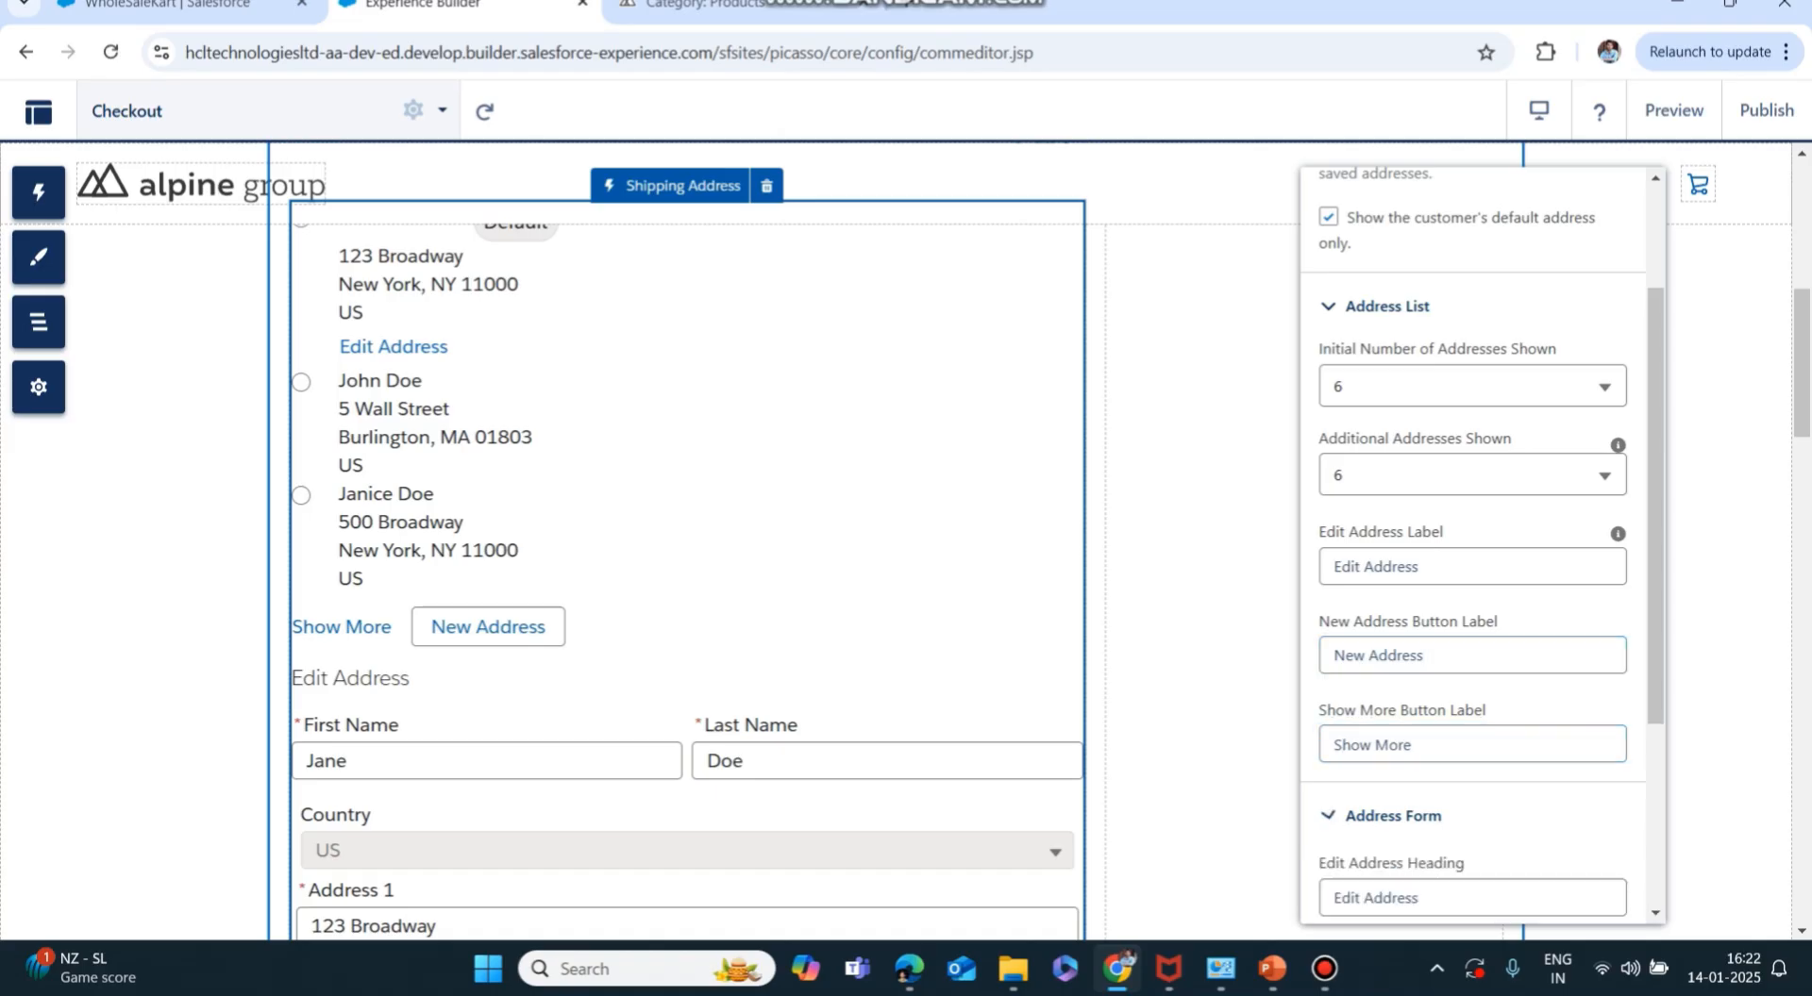
scroll(1472, 545, down, 3)
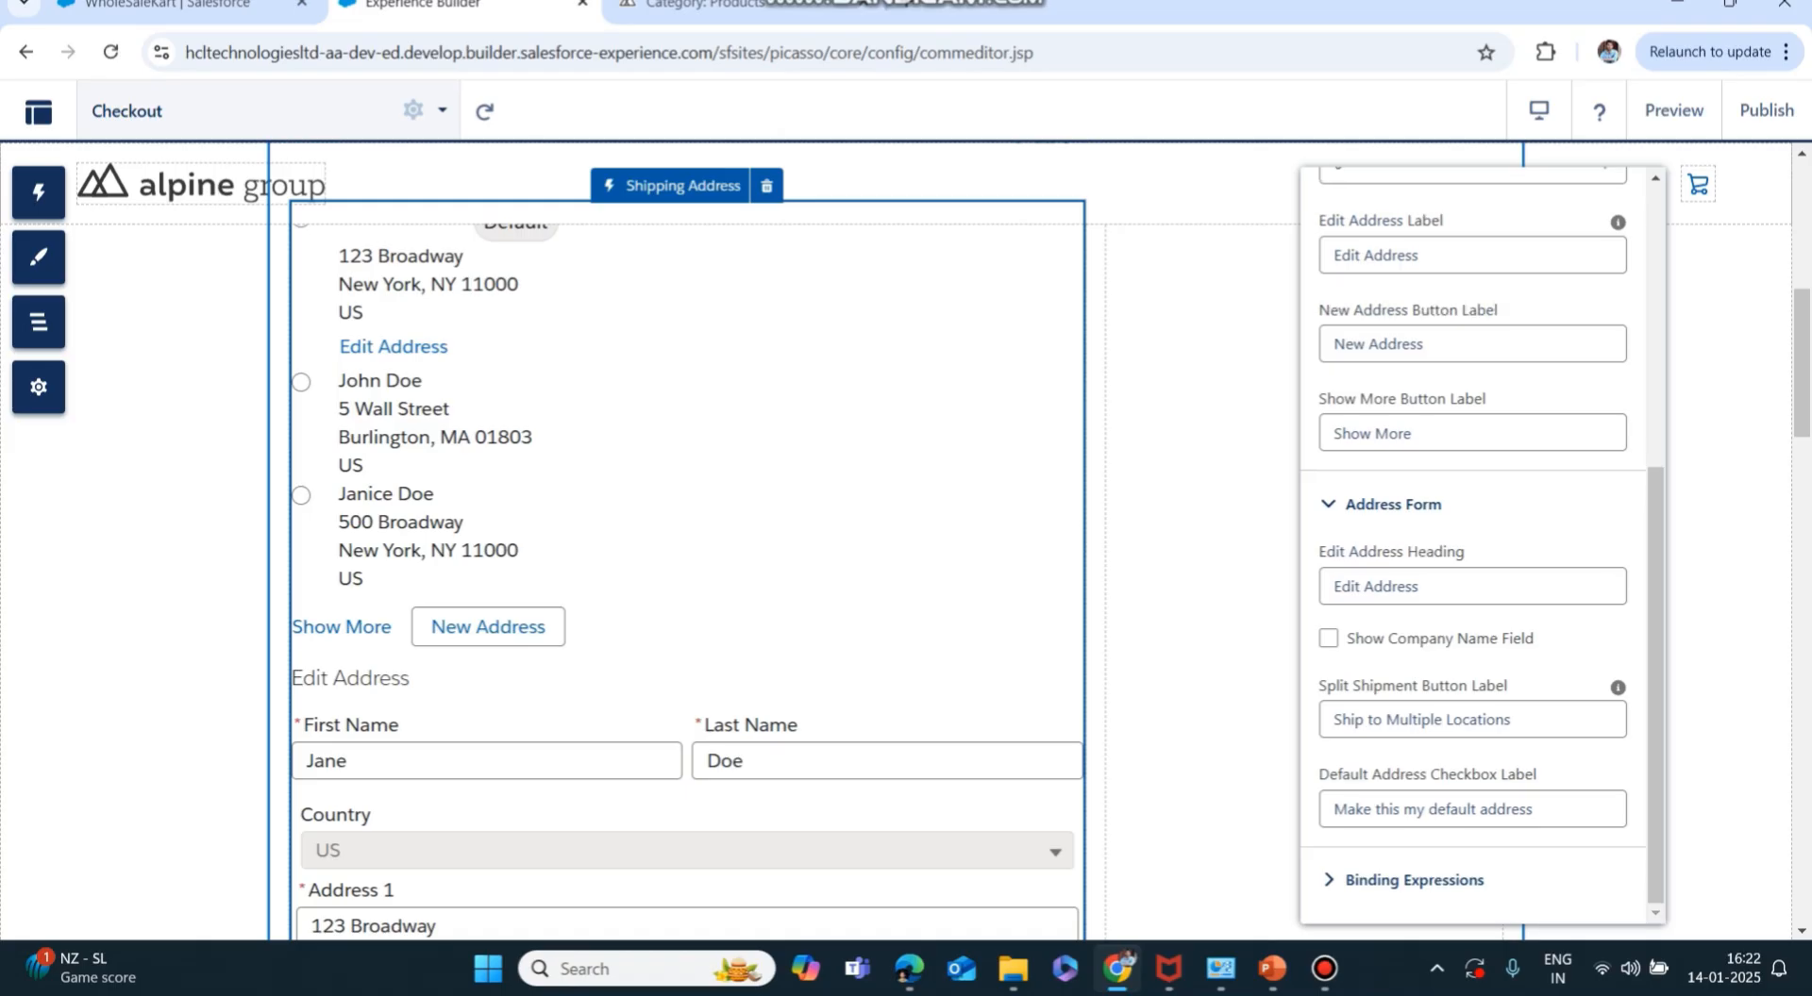
click(1413, 880)
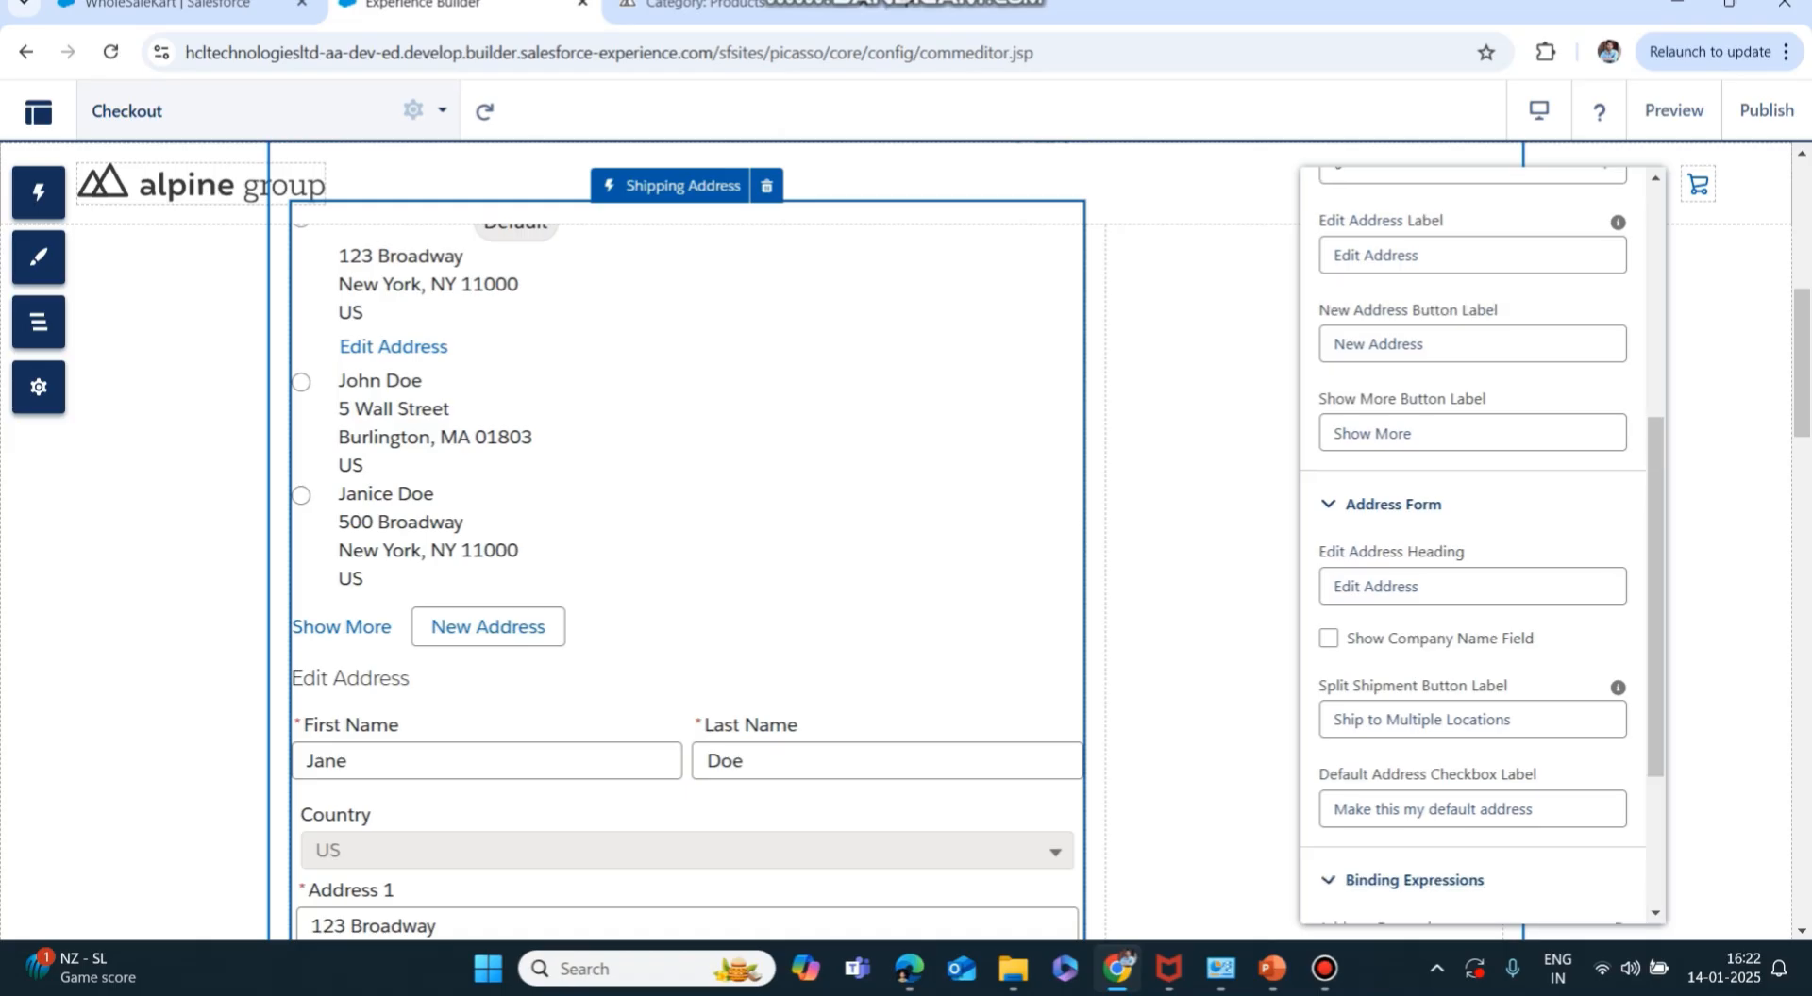
scroll(1413, 881, down, 3)
scroll(1413, 880, up, 3)
scroll(1472, 547, up, 5)
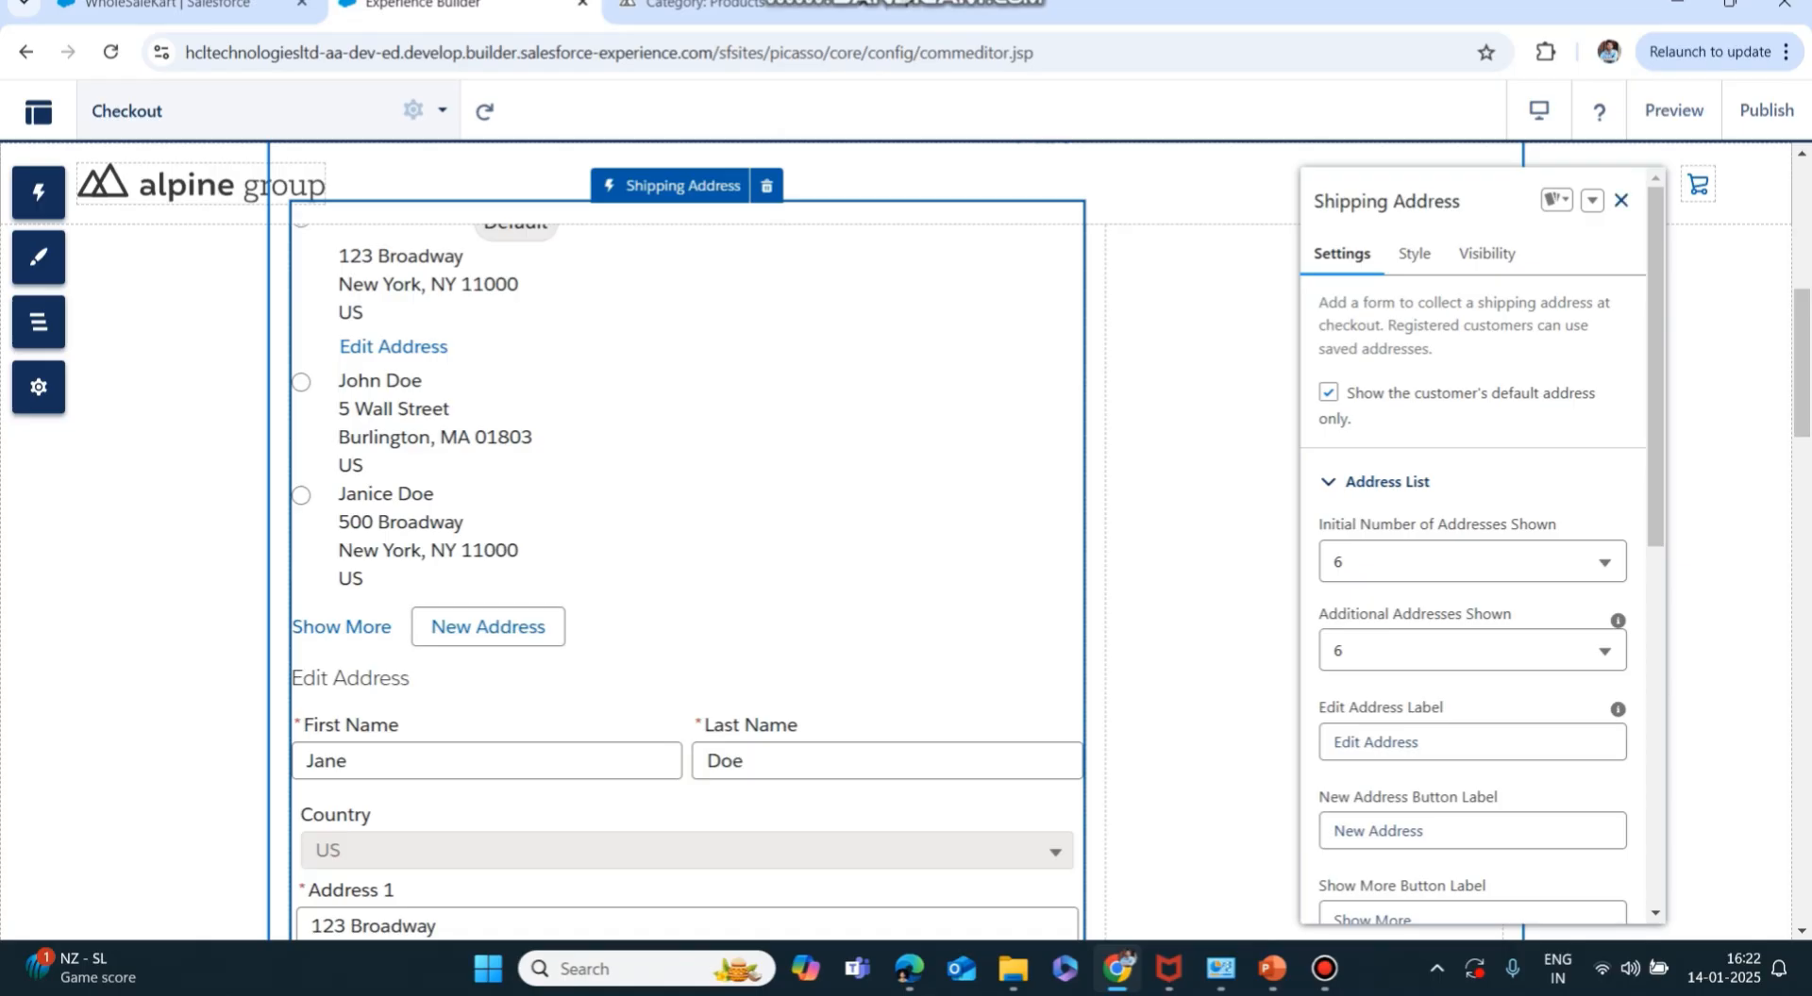
click(1621, 200)
Look at the Shipping Instructions component's settings and close them.
scroll(1621, 200, down, 5)
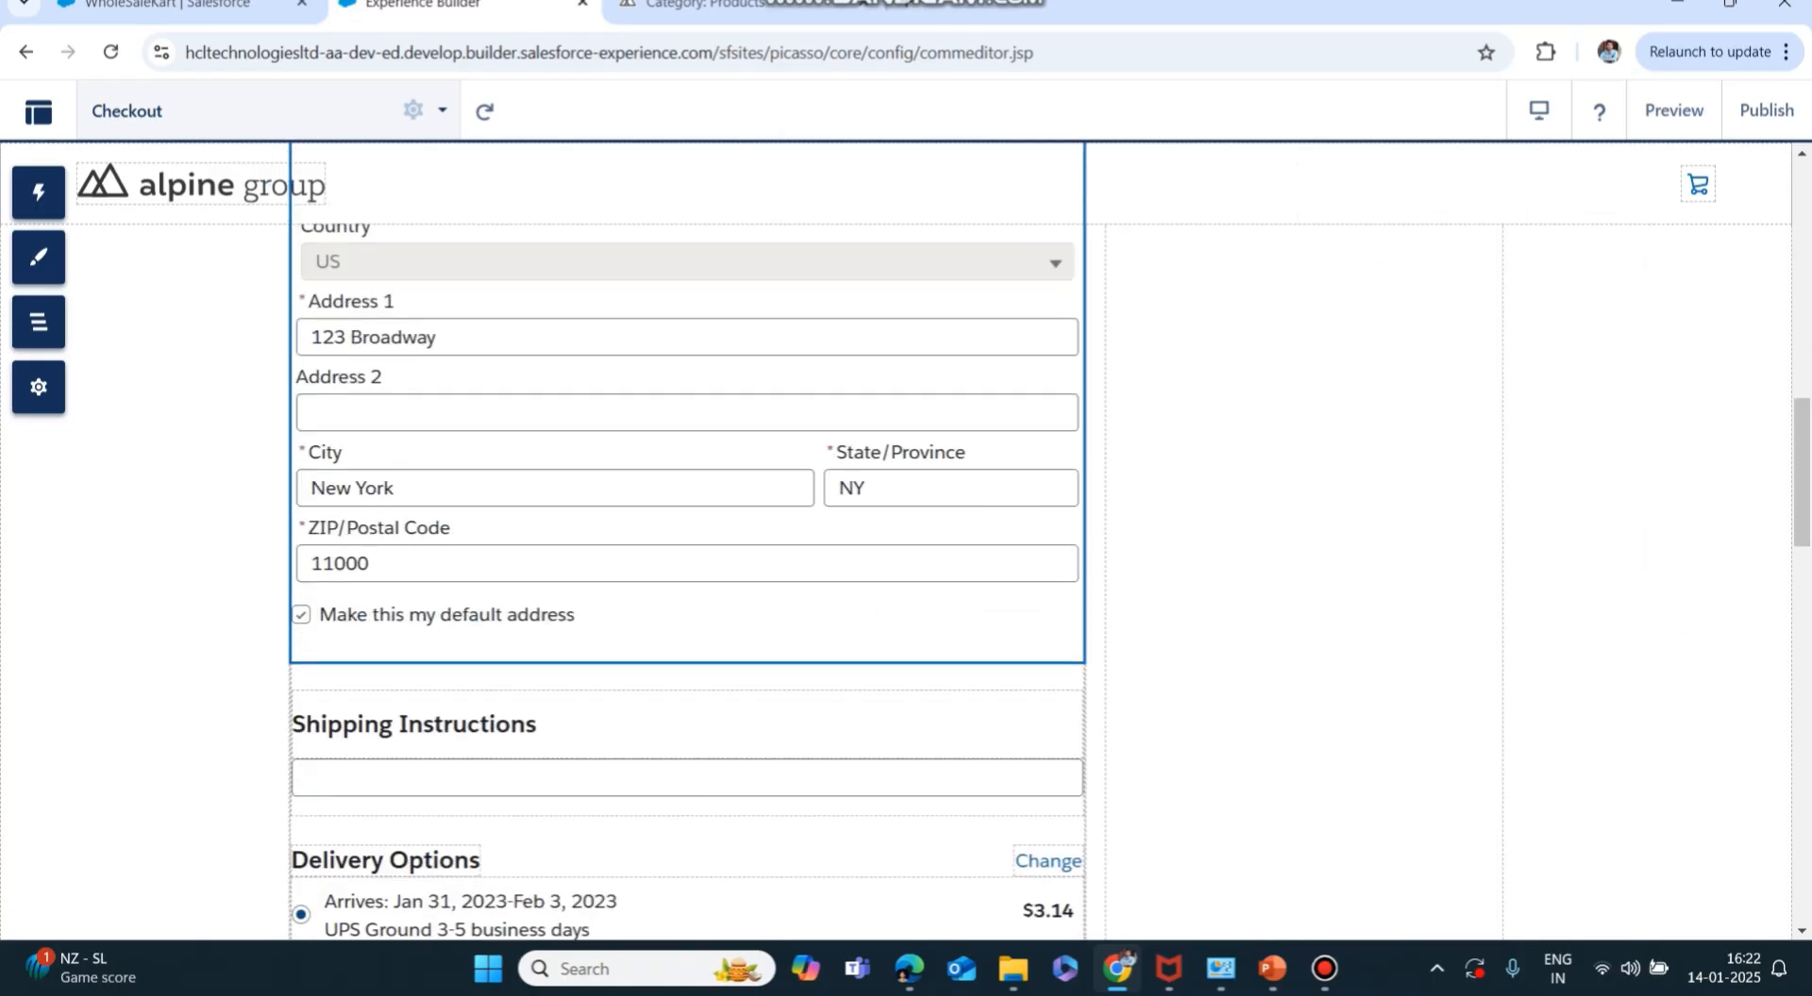
scroll(687, 538, down, 3)
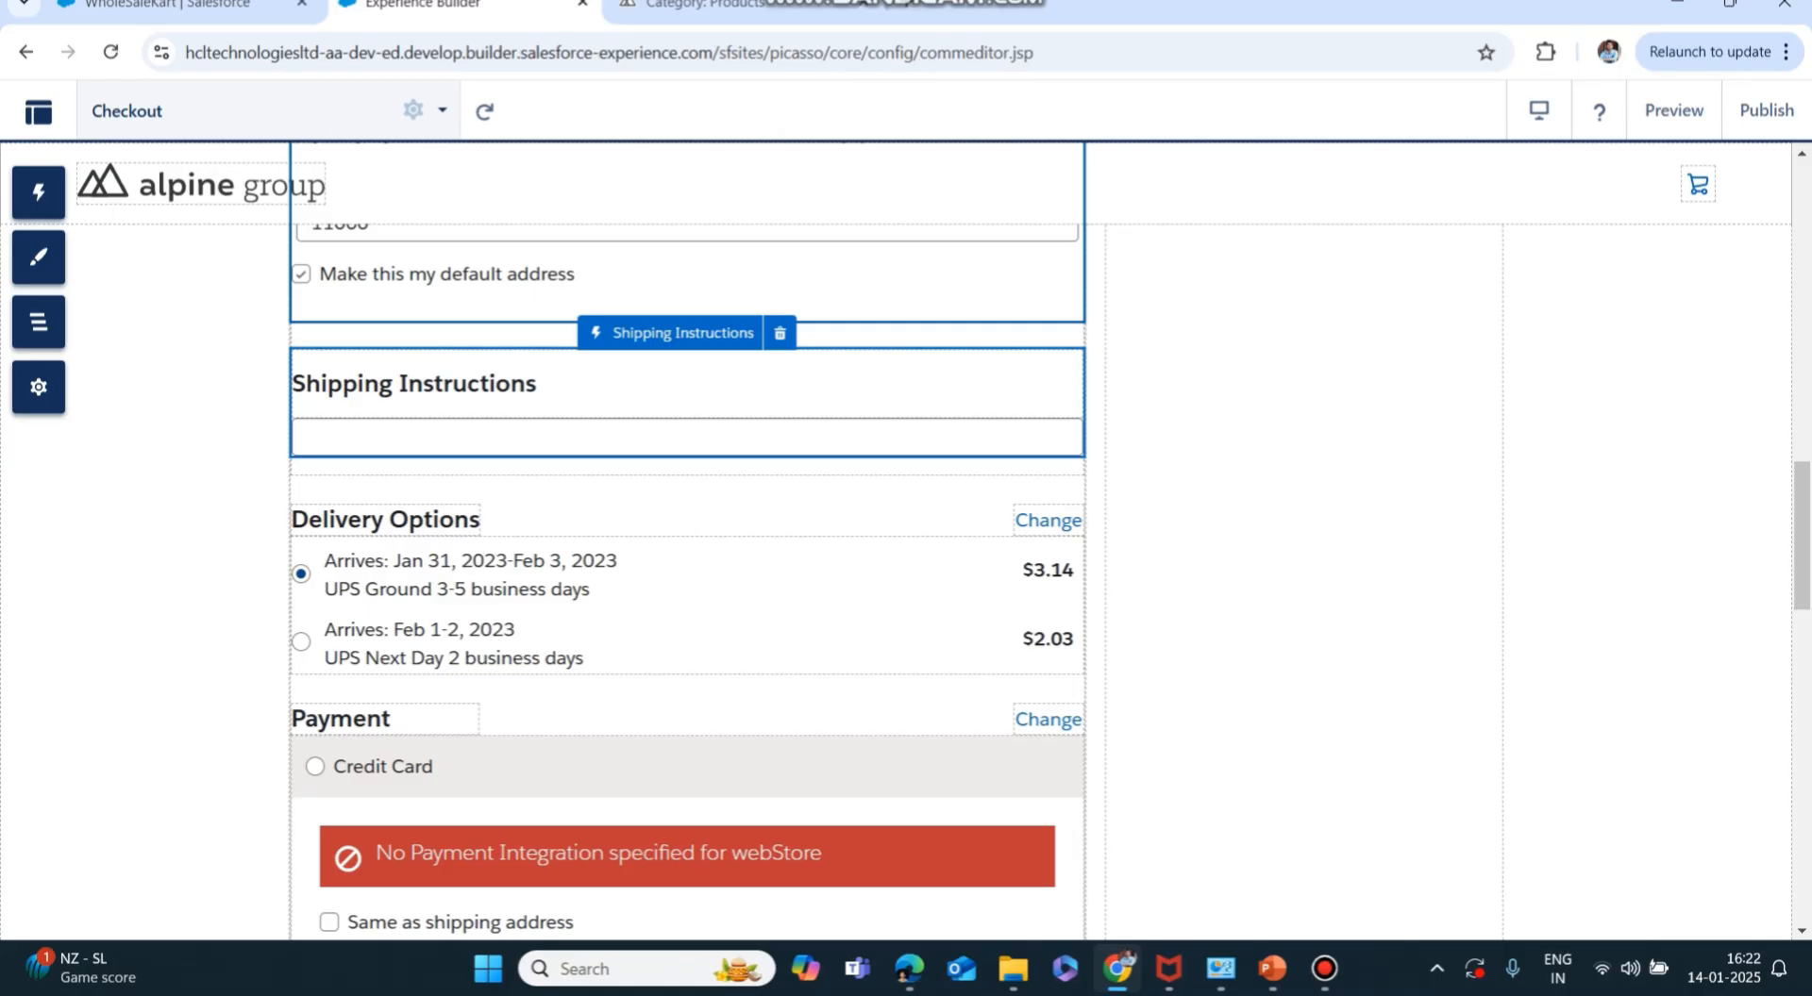
click(566, 386)
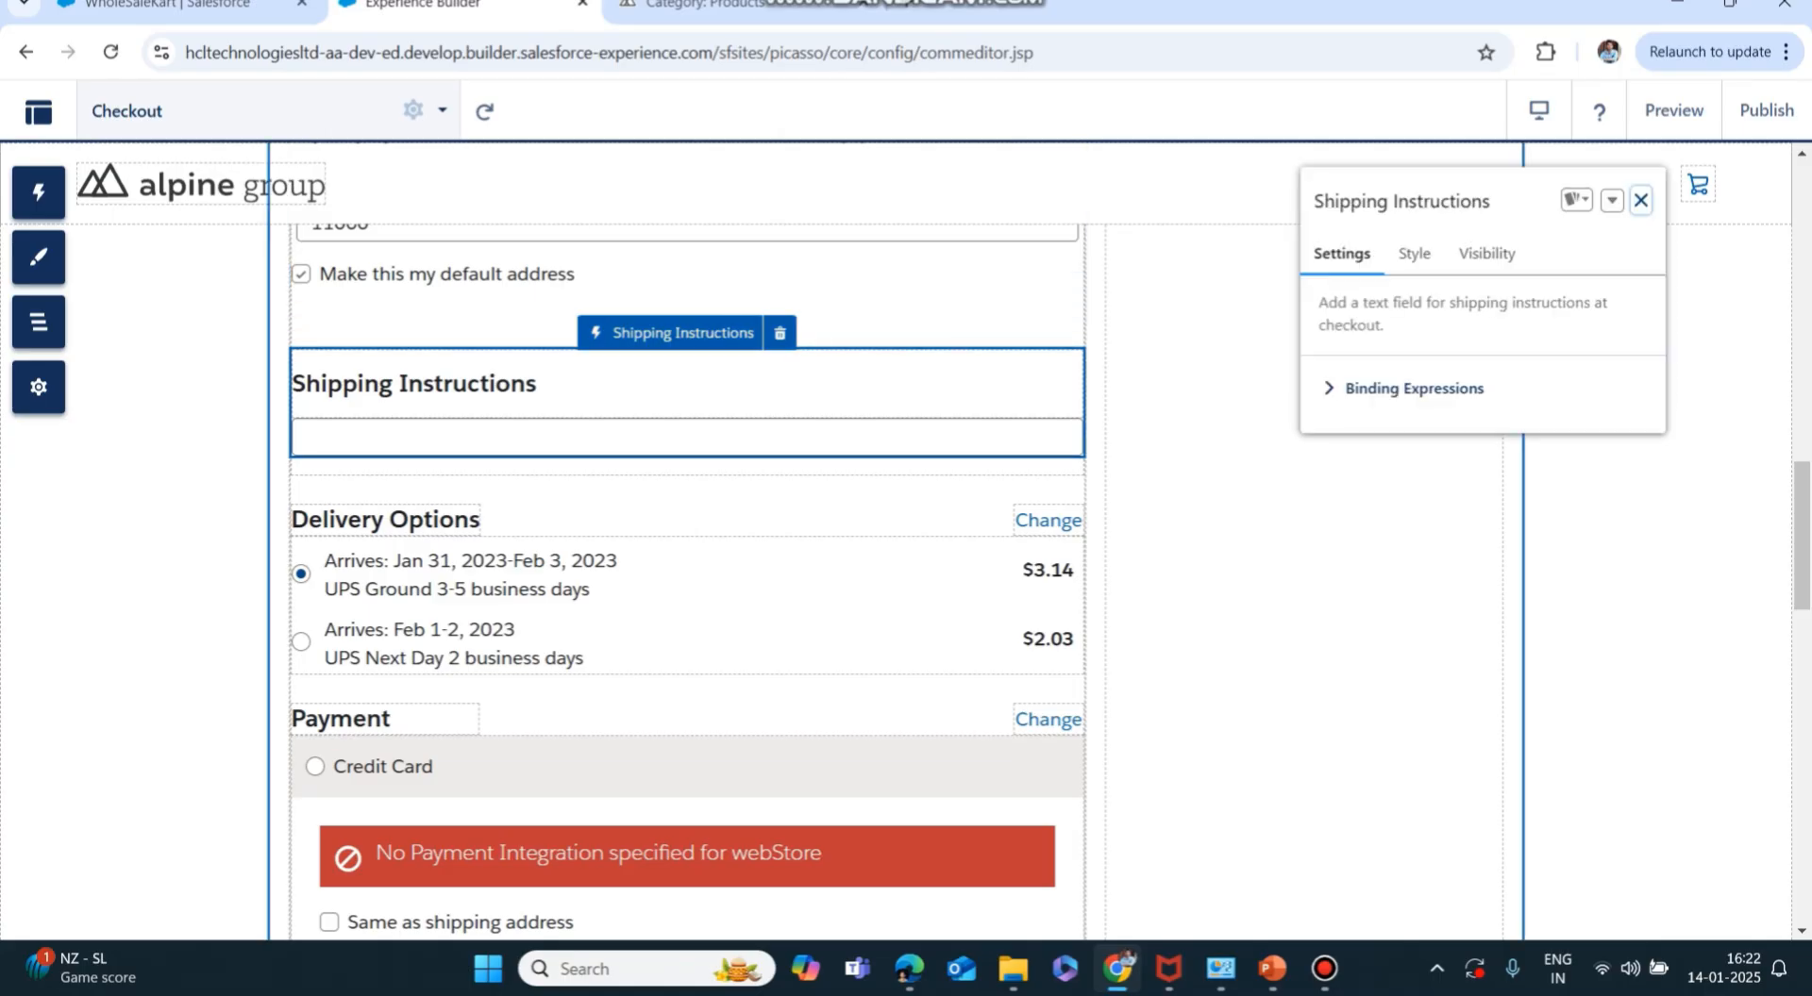
click(1640, 200)
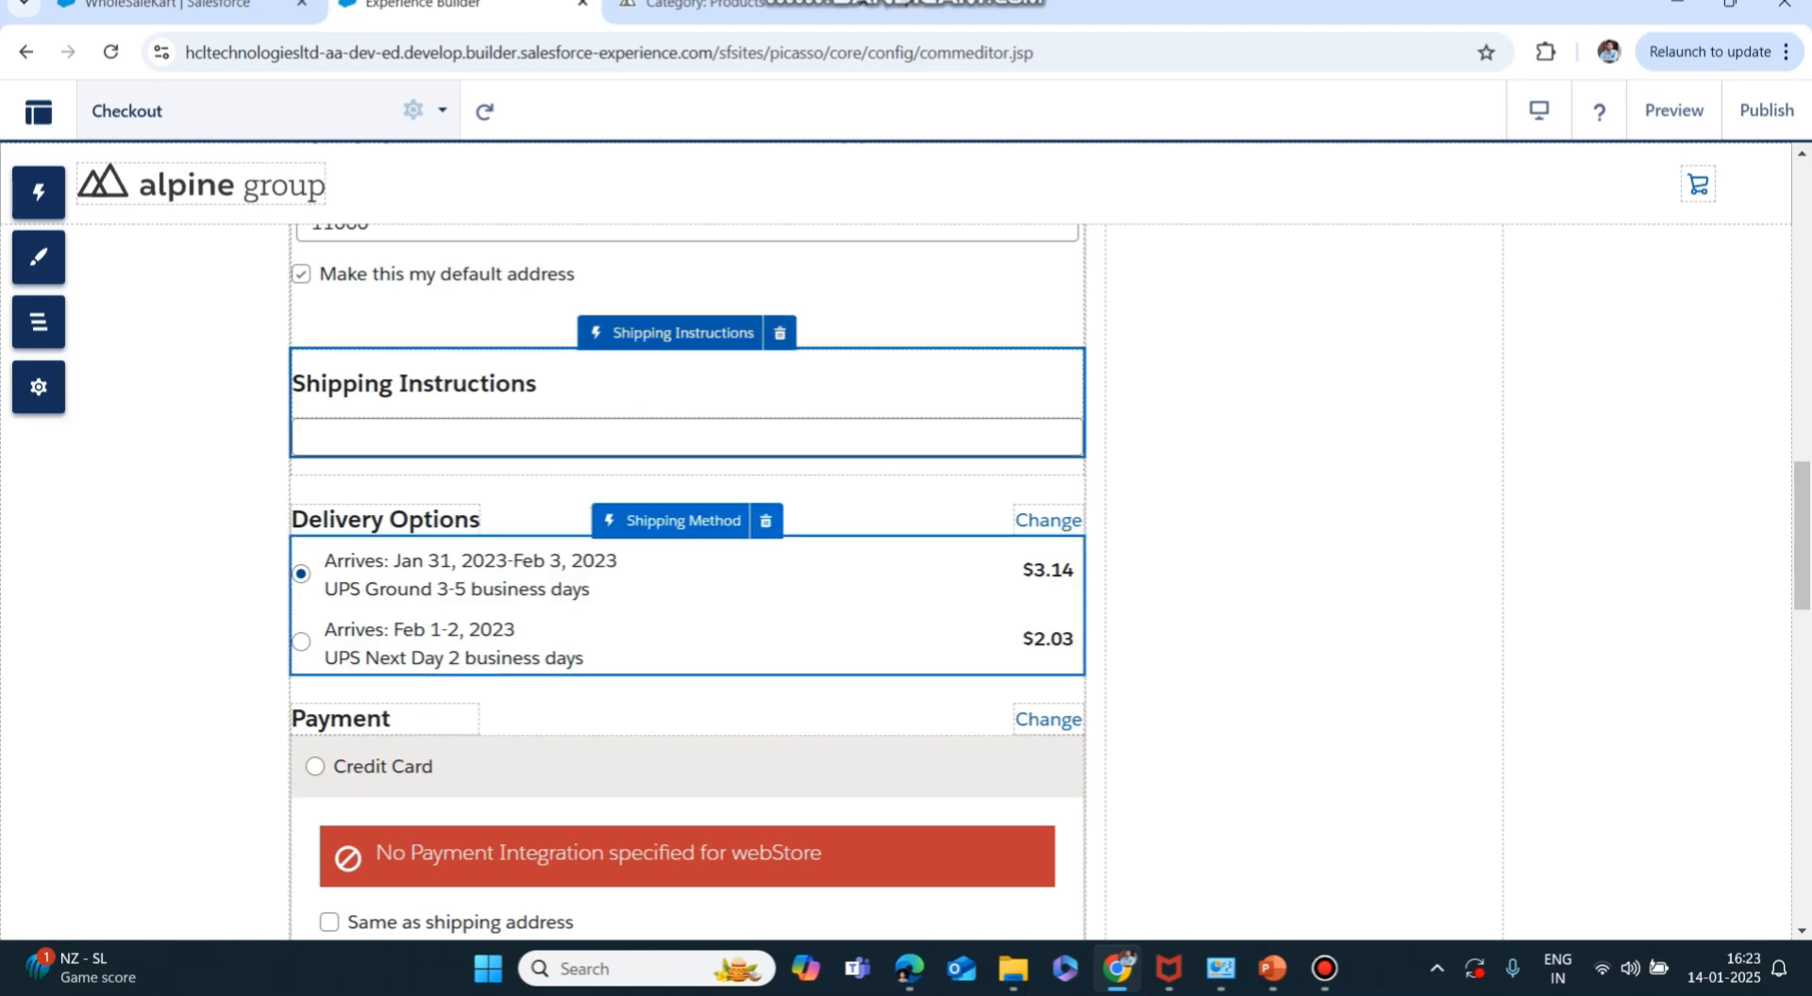
Select the Shipping Method component and scroll through its delivery option settings.
click(687, 604)
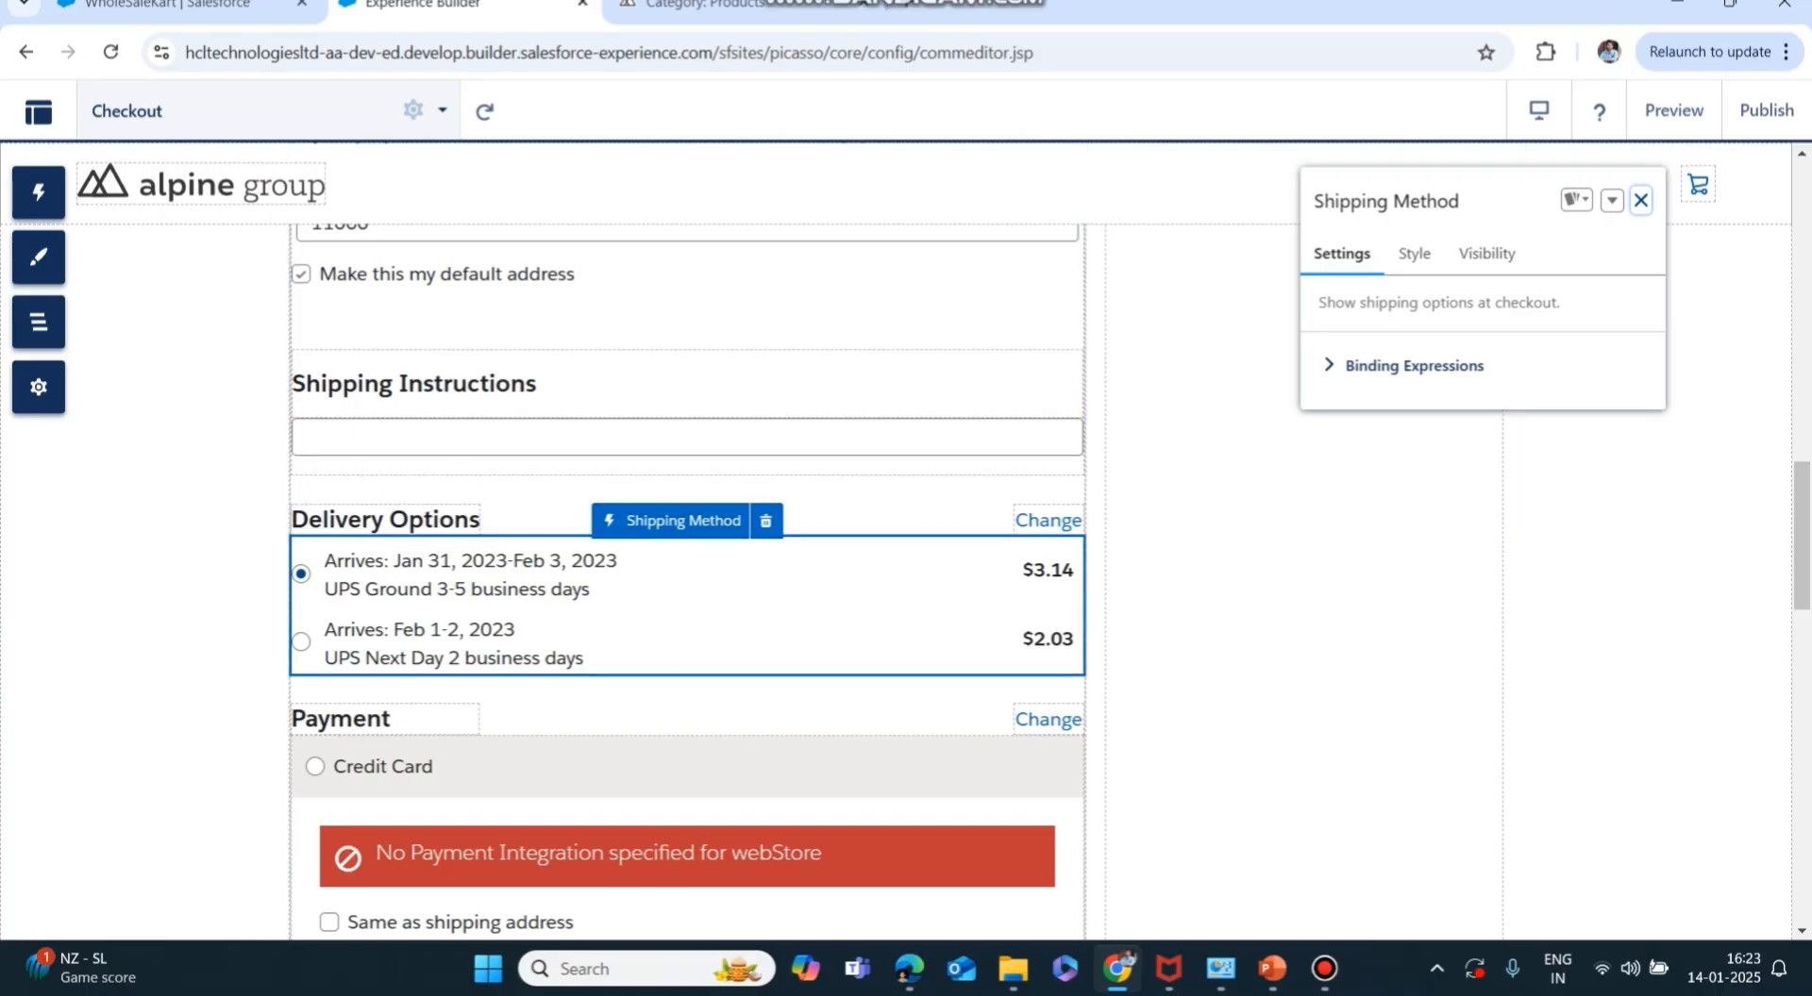
scroll(687, 566, down, 2)
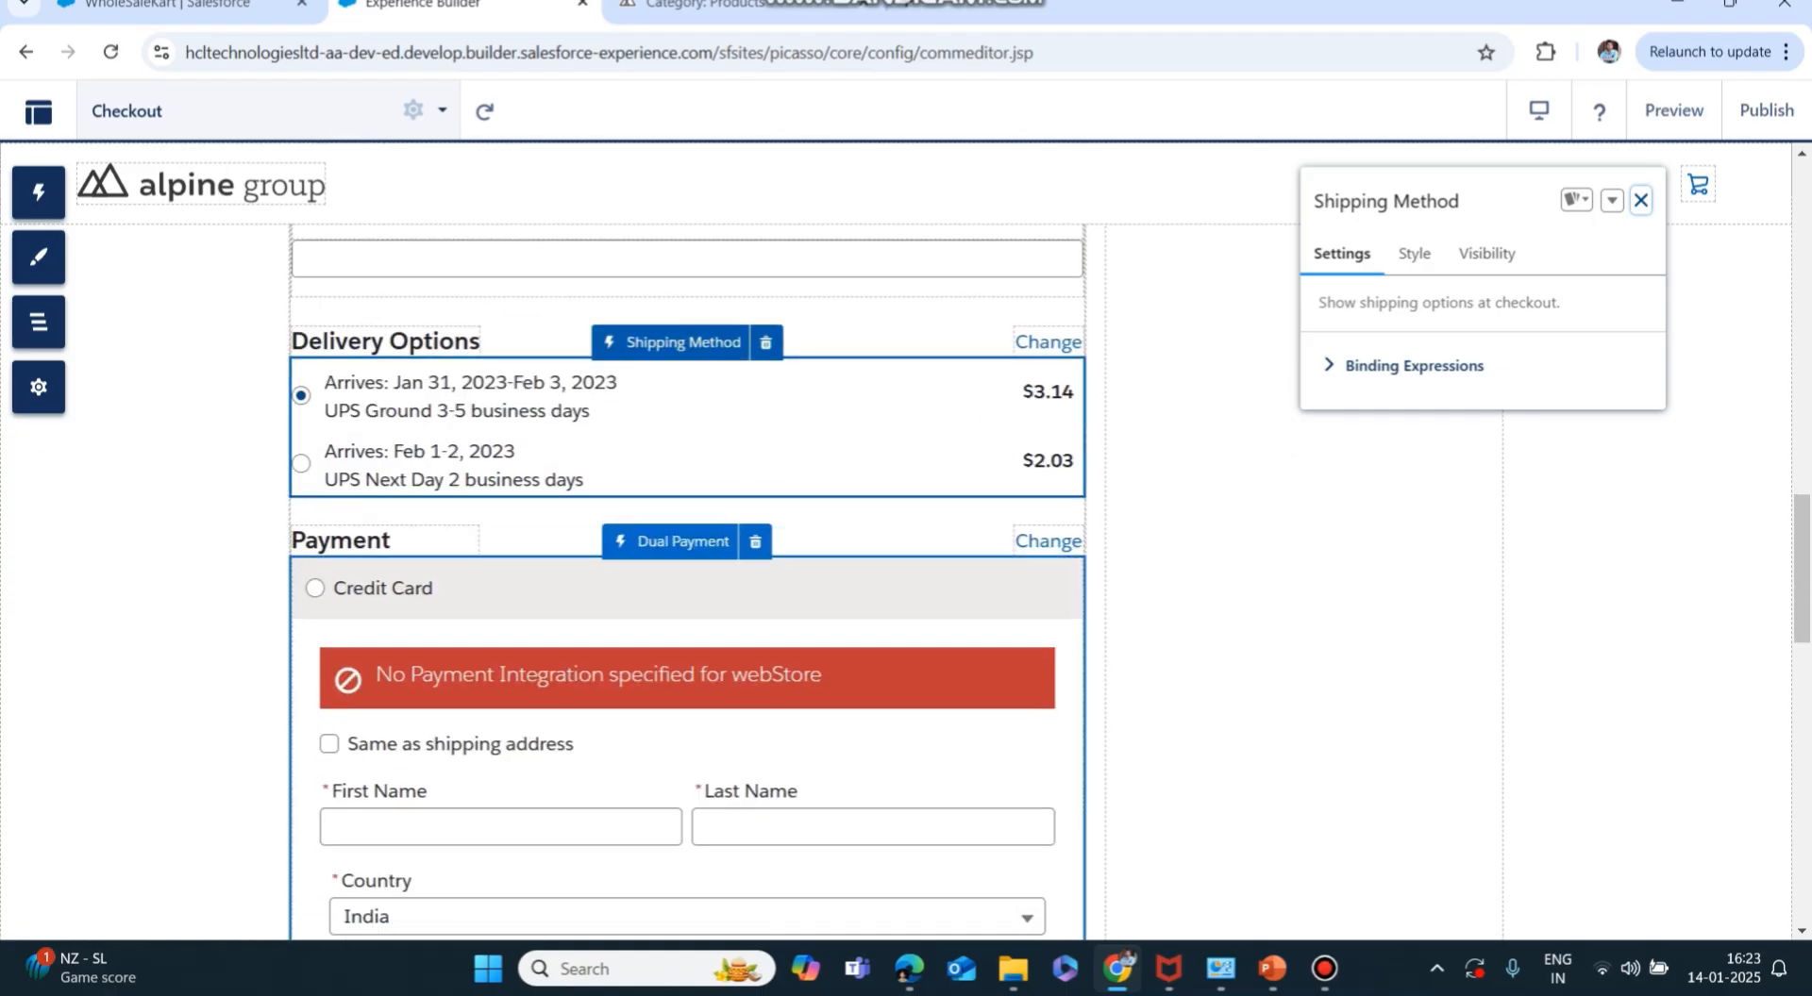
scroll(687, 543, down, 8)
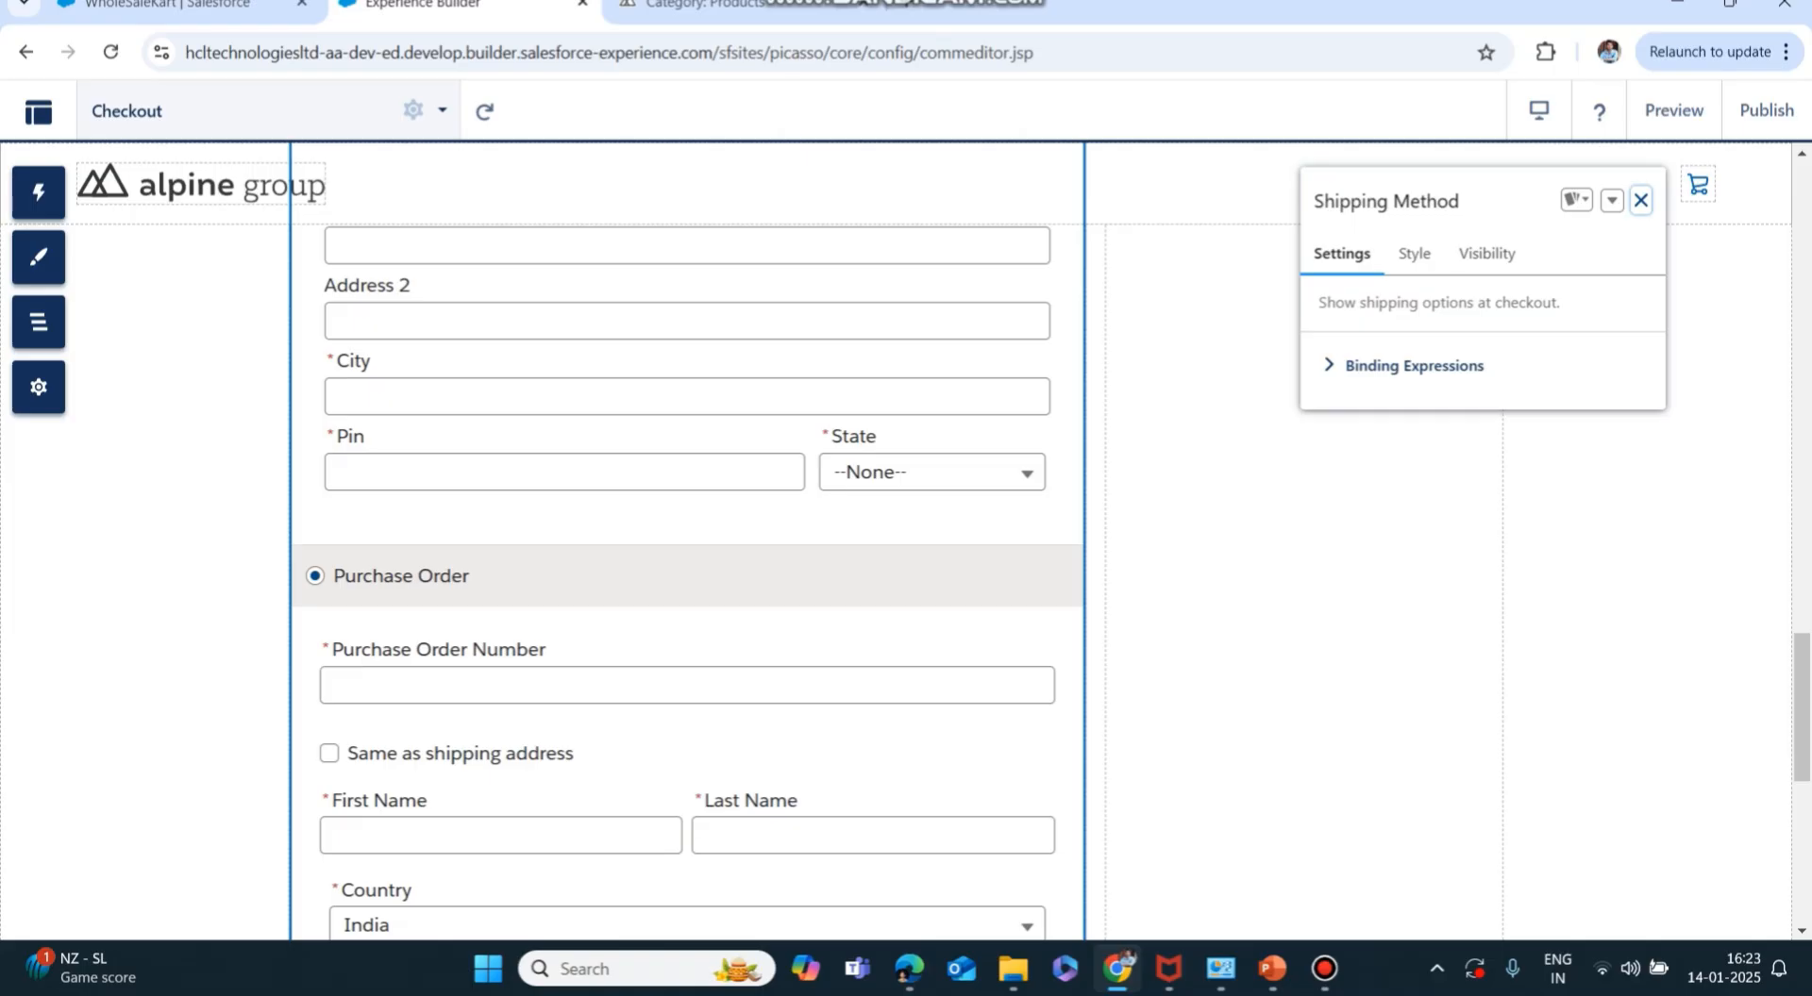
scroll(686, 609, down, 8)
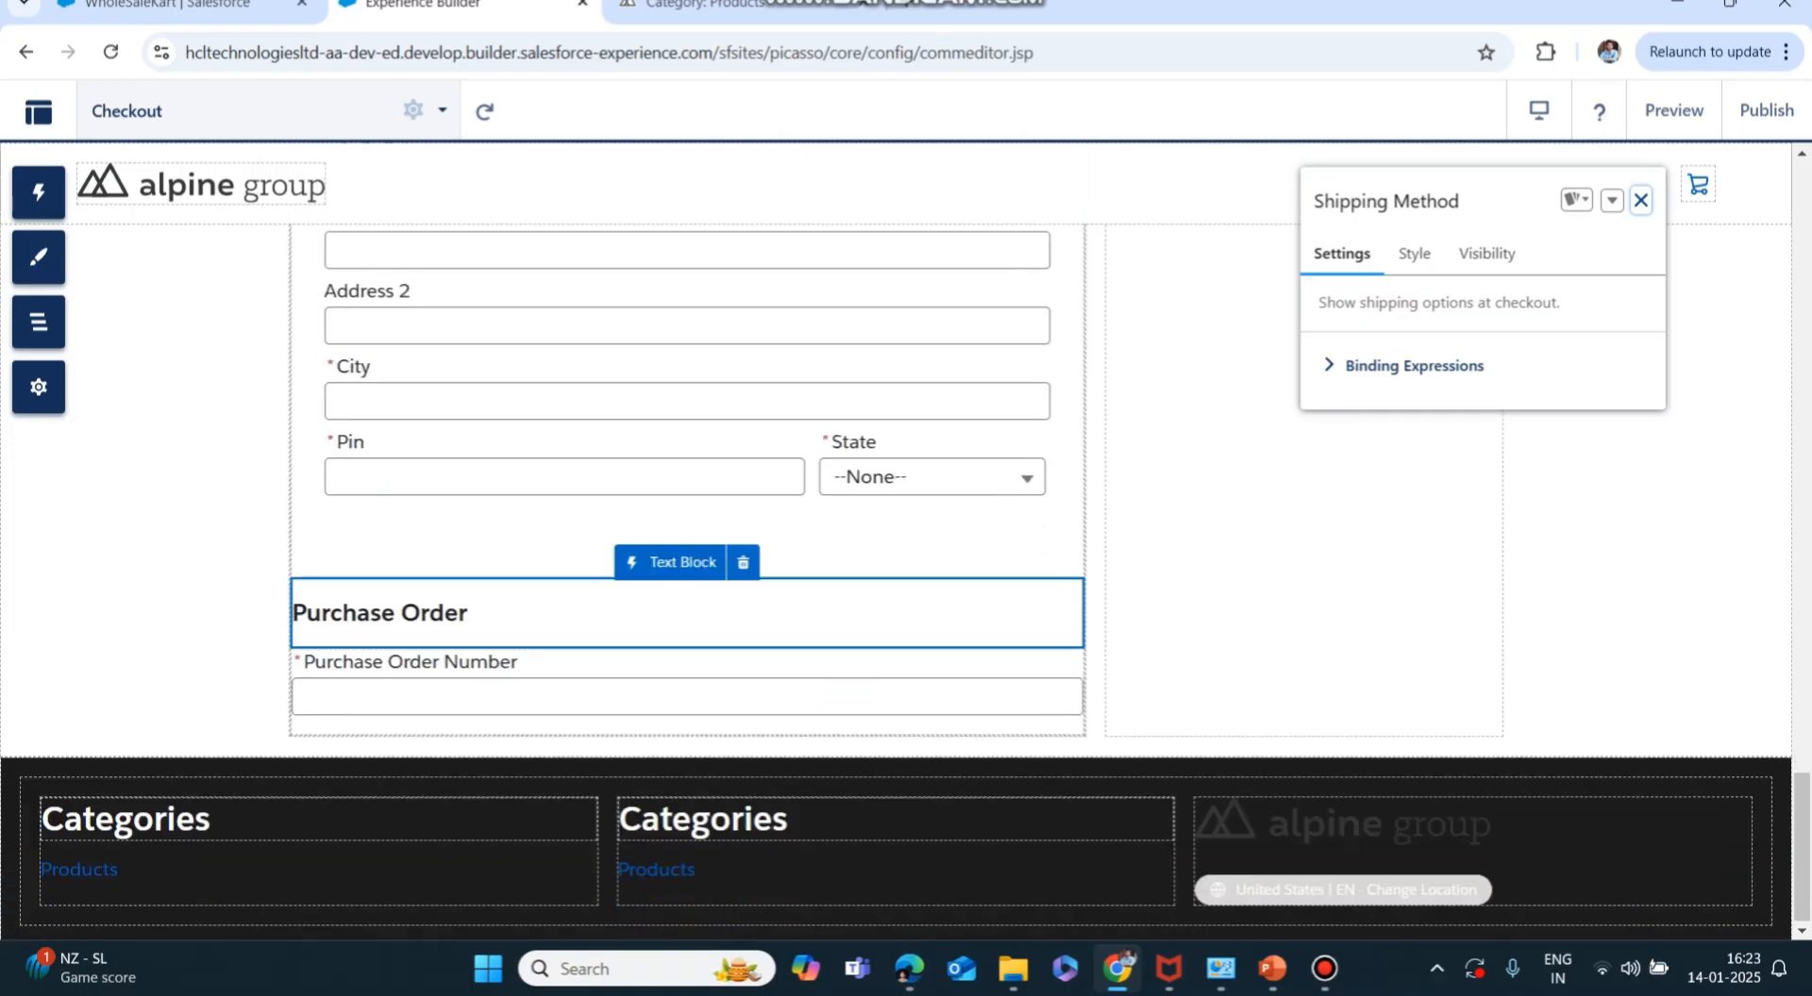
scroll(687, 566, up, 5)
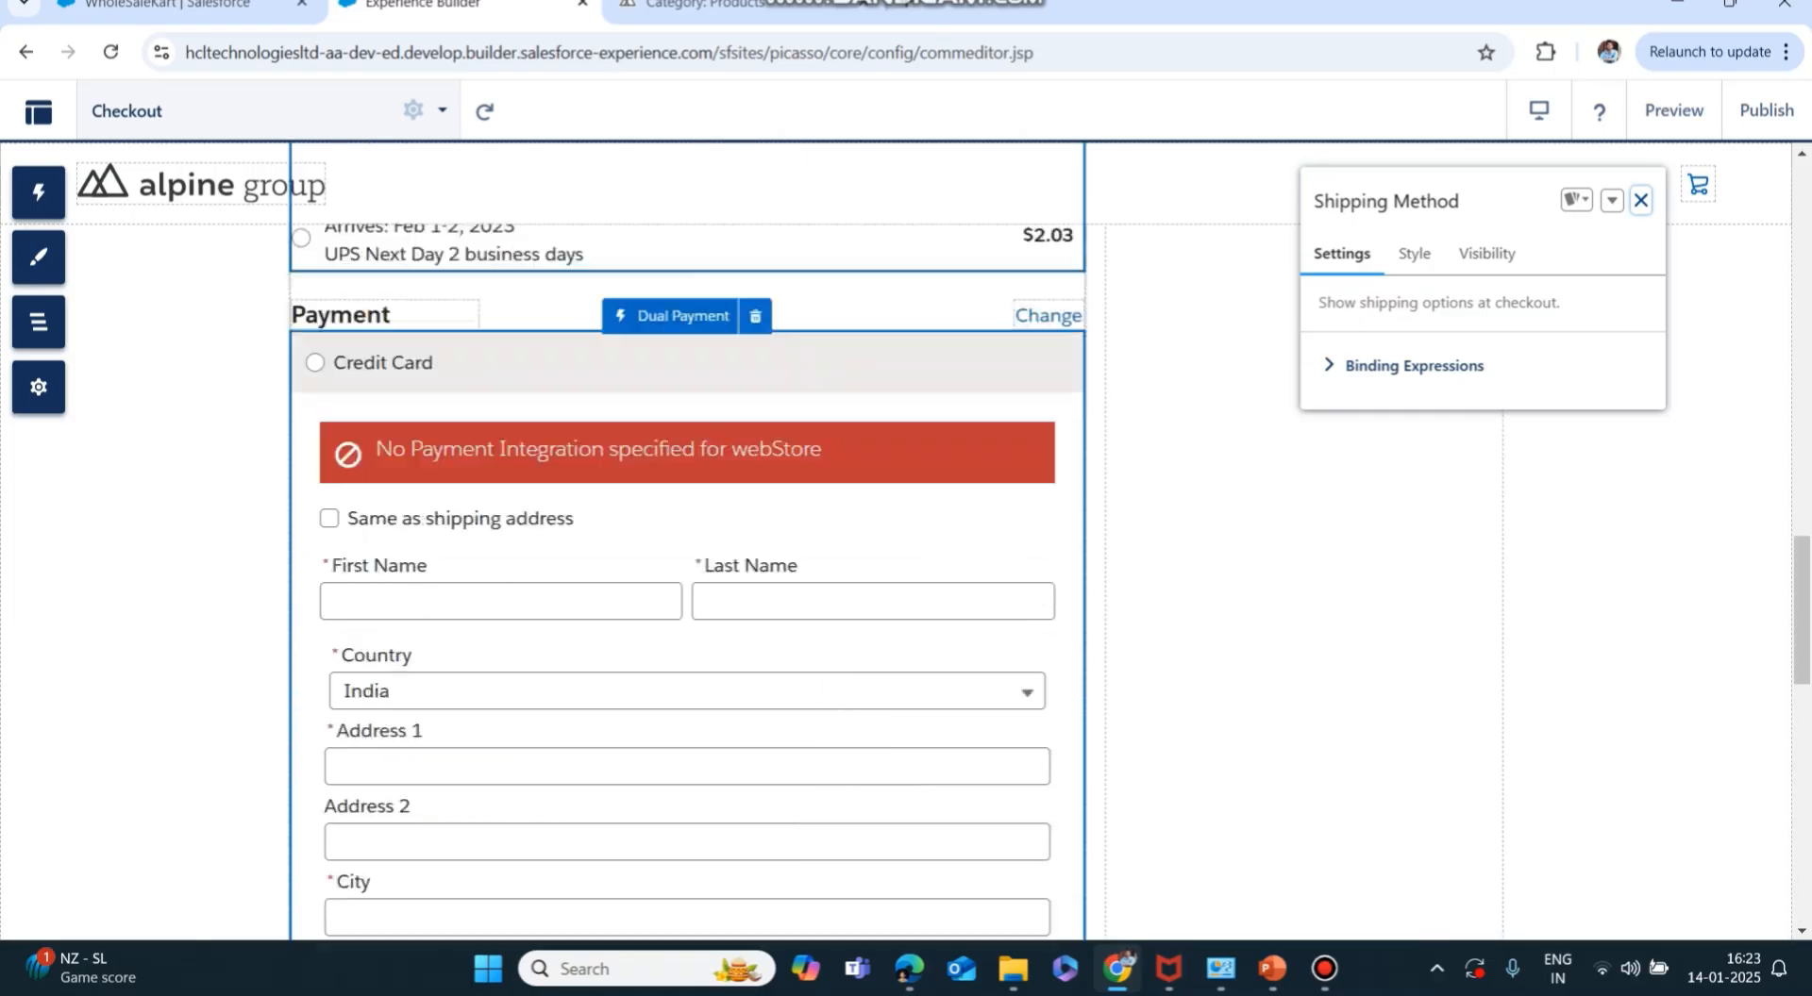
scroll(687, 542, up, 5)
scroll(687, 543, up, 2)
scroll(687, 543, down, 2)
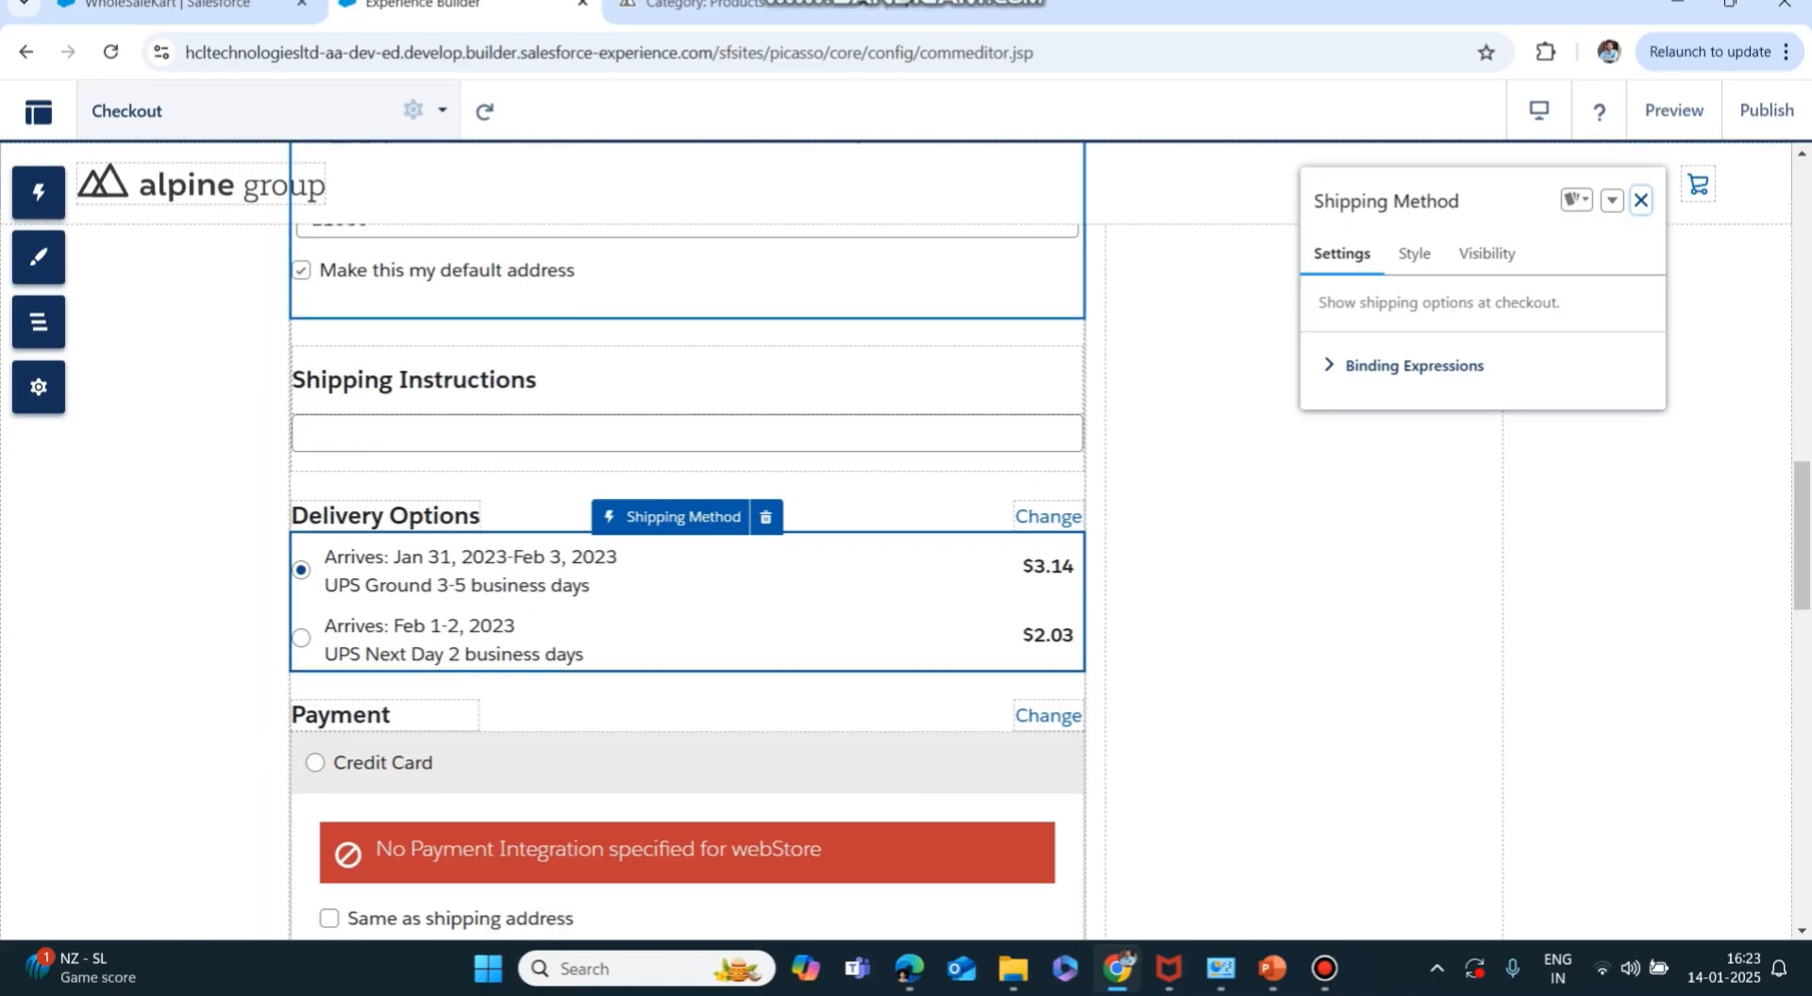
scroll(687, 543, down, 5)
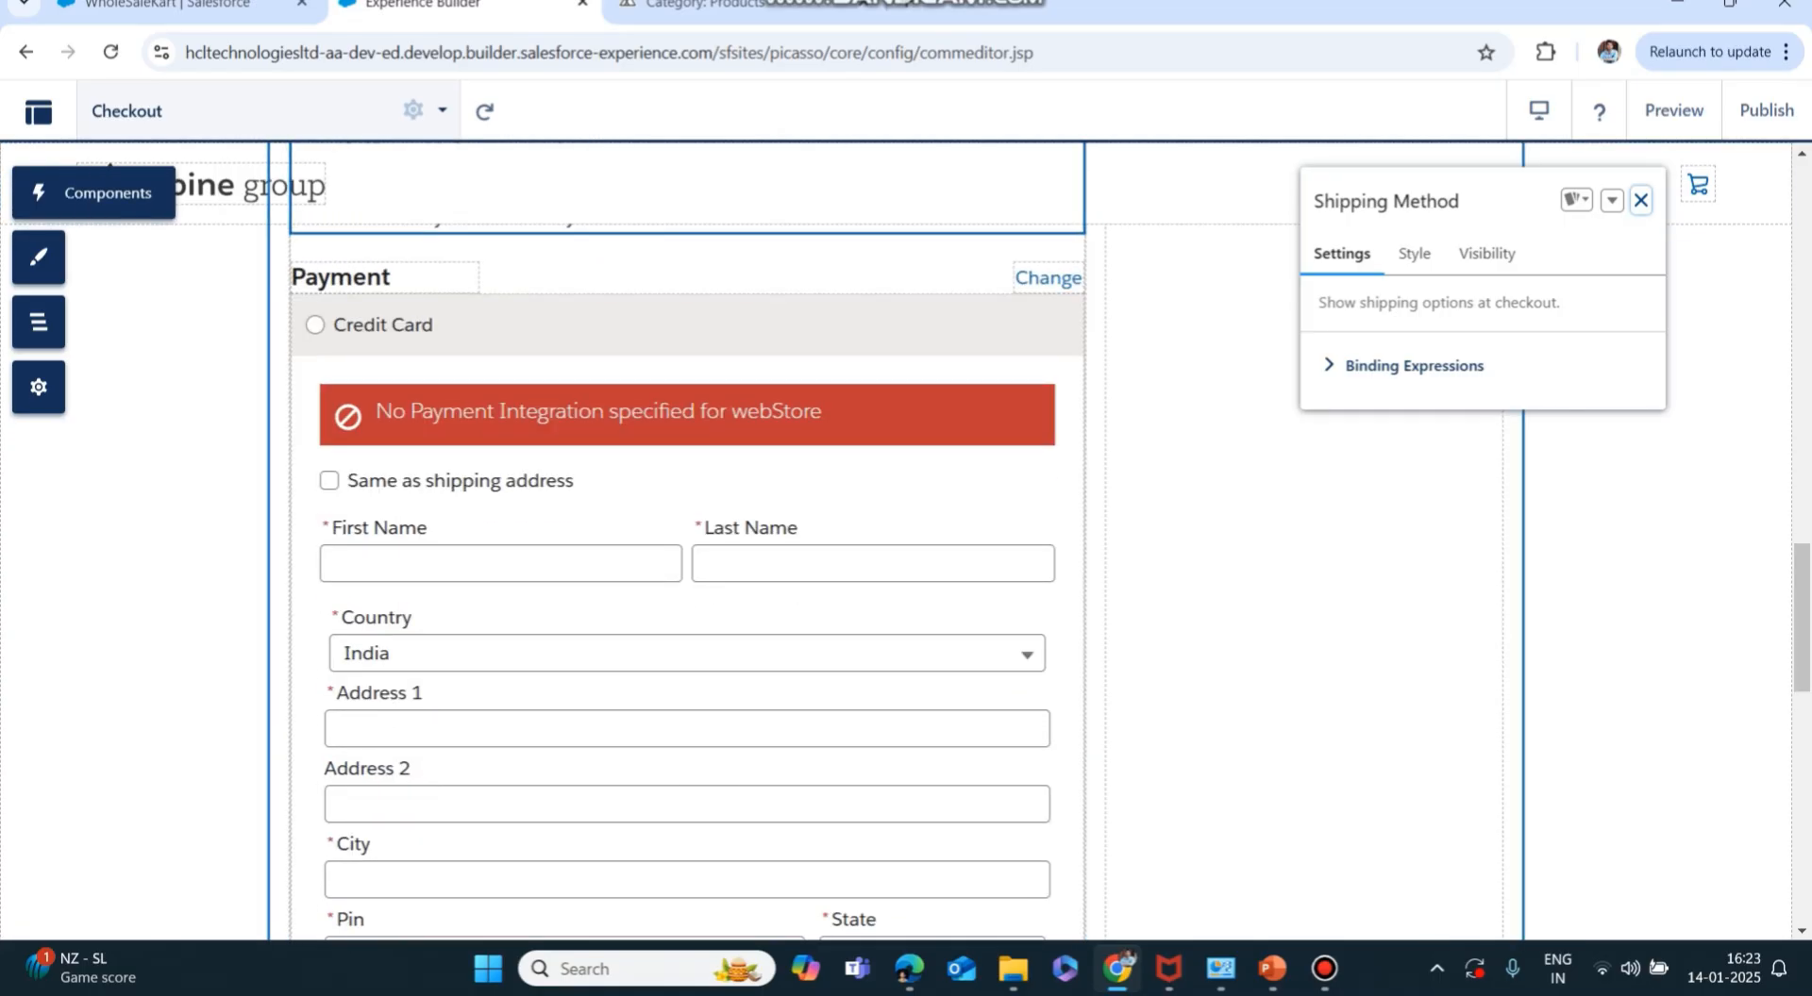
Search the Components panel for 'dual', 'purcha' and 'addre', then close the panel.
click(39, 193)
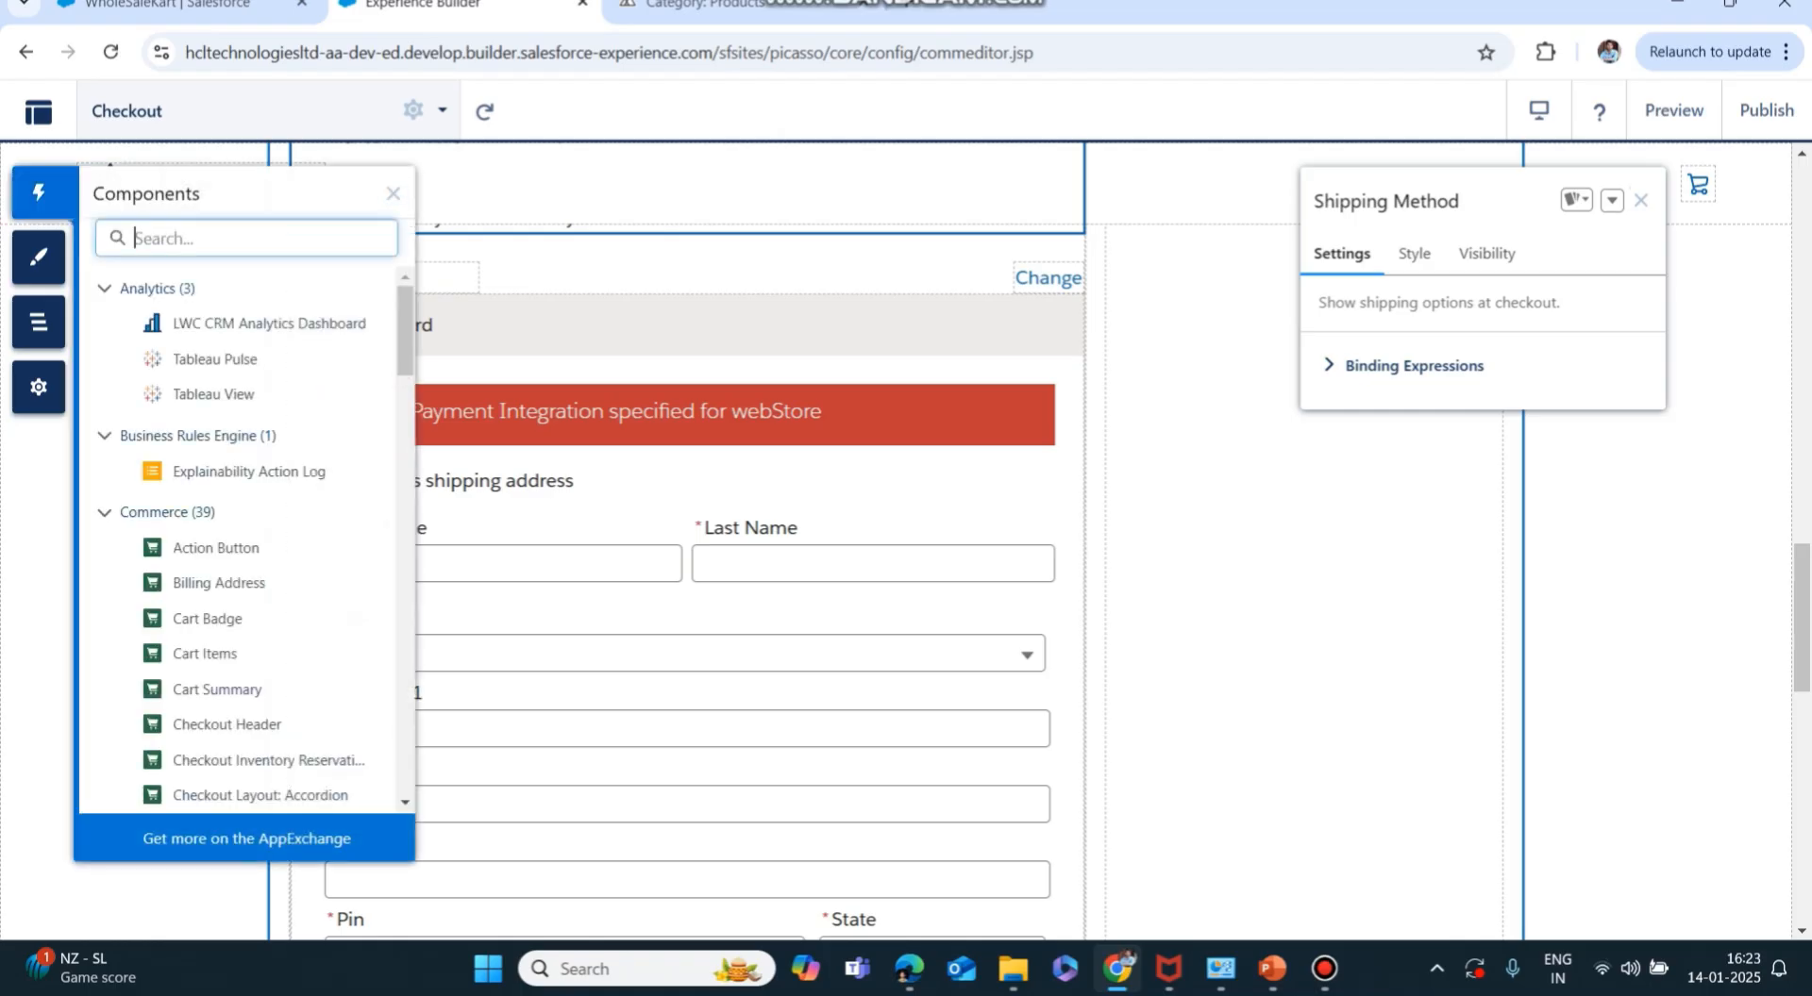
text(dual)
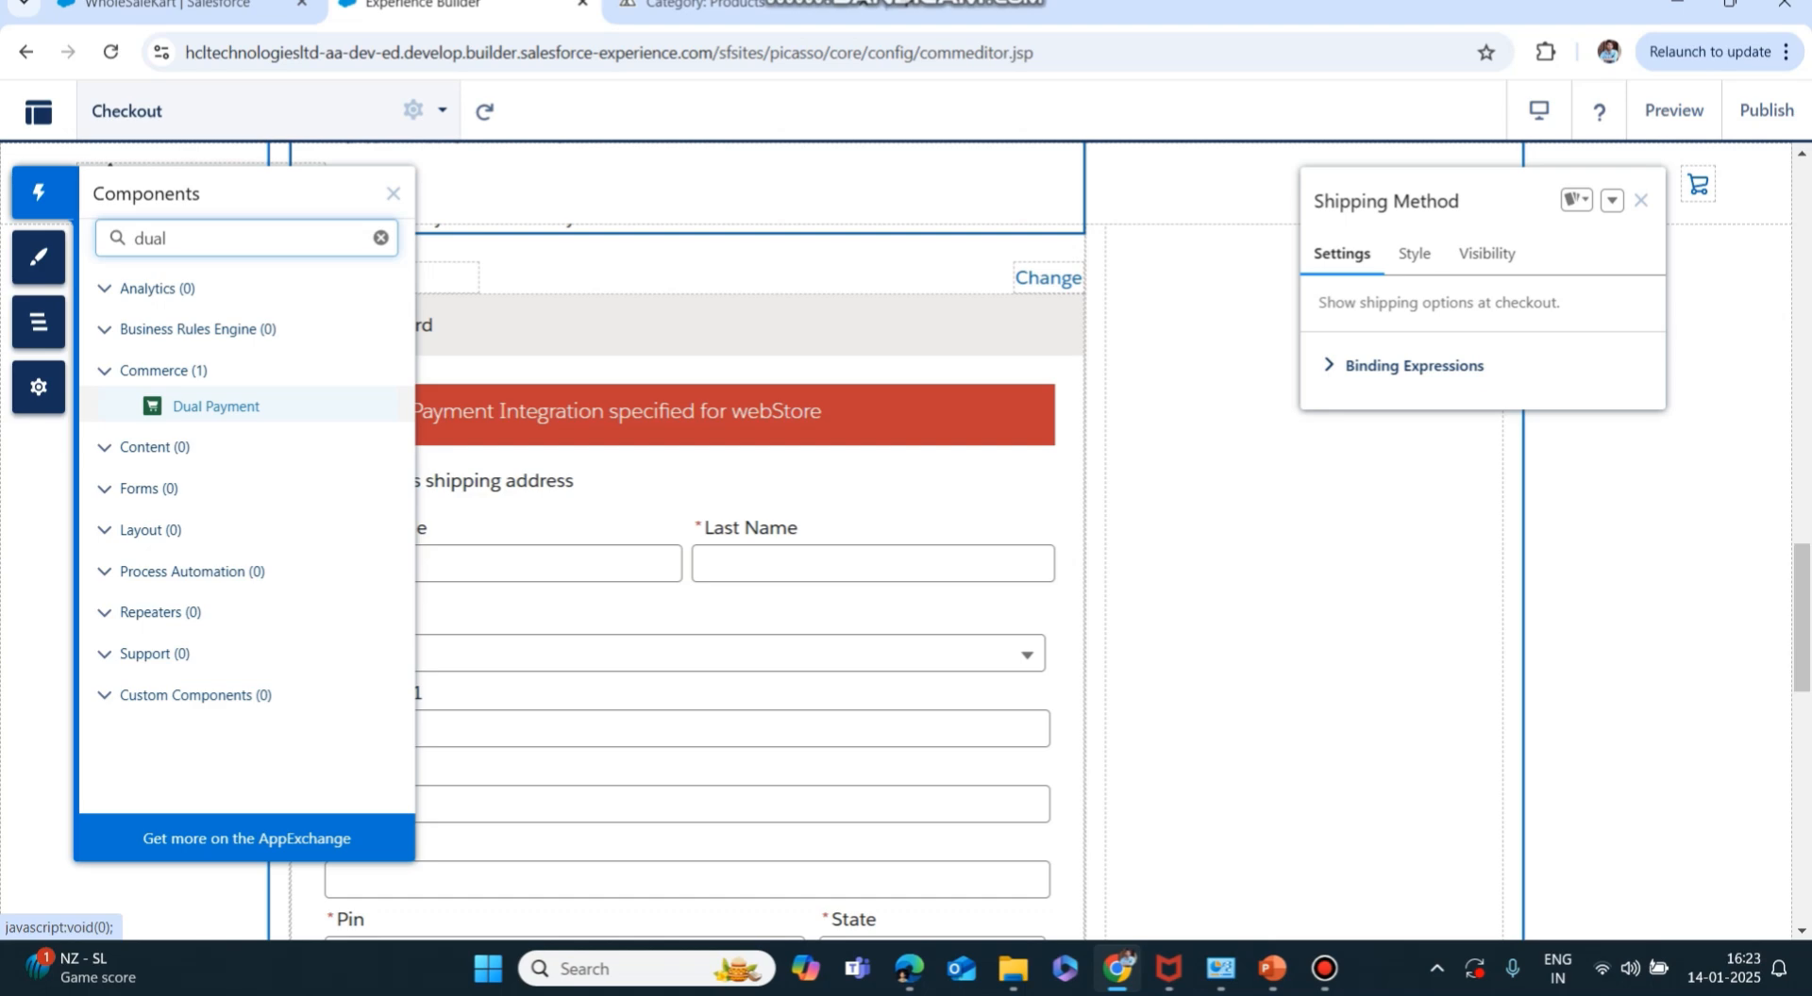
double_click(151, 239)
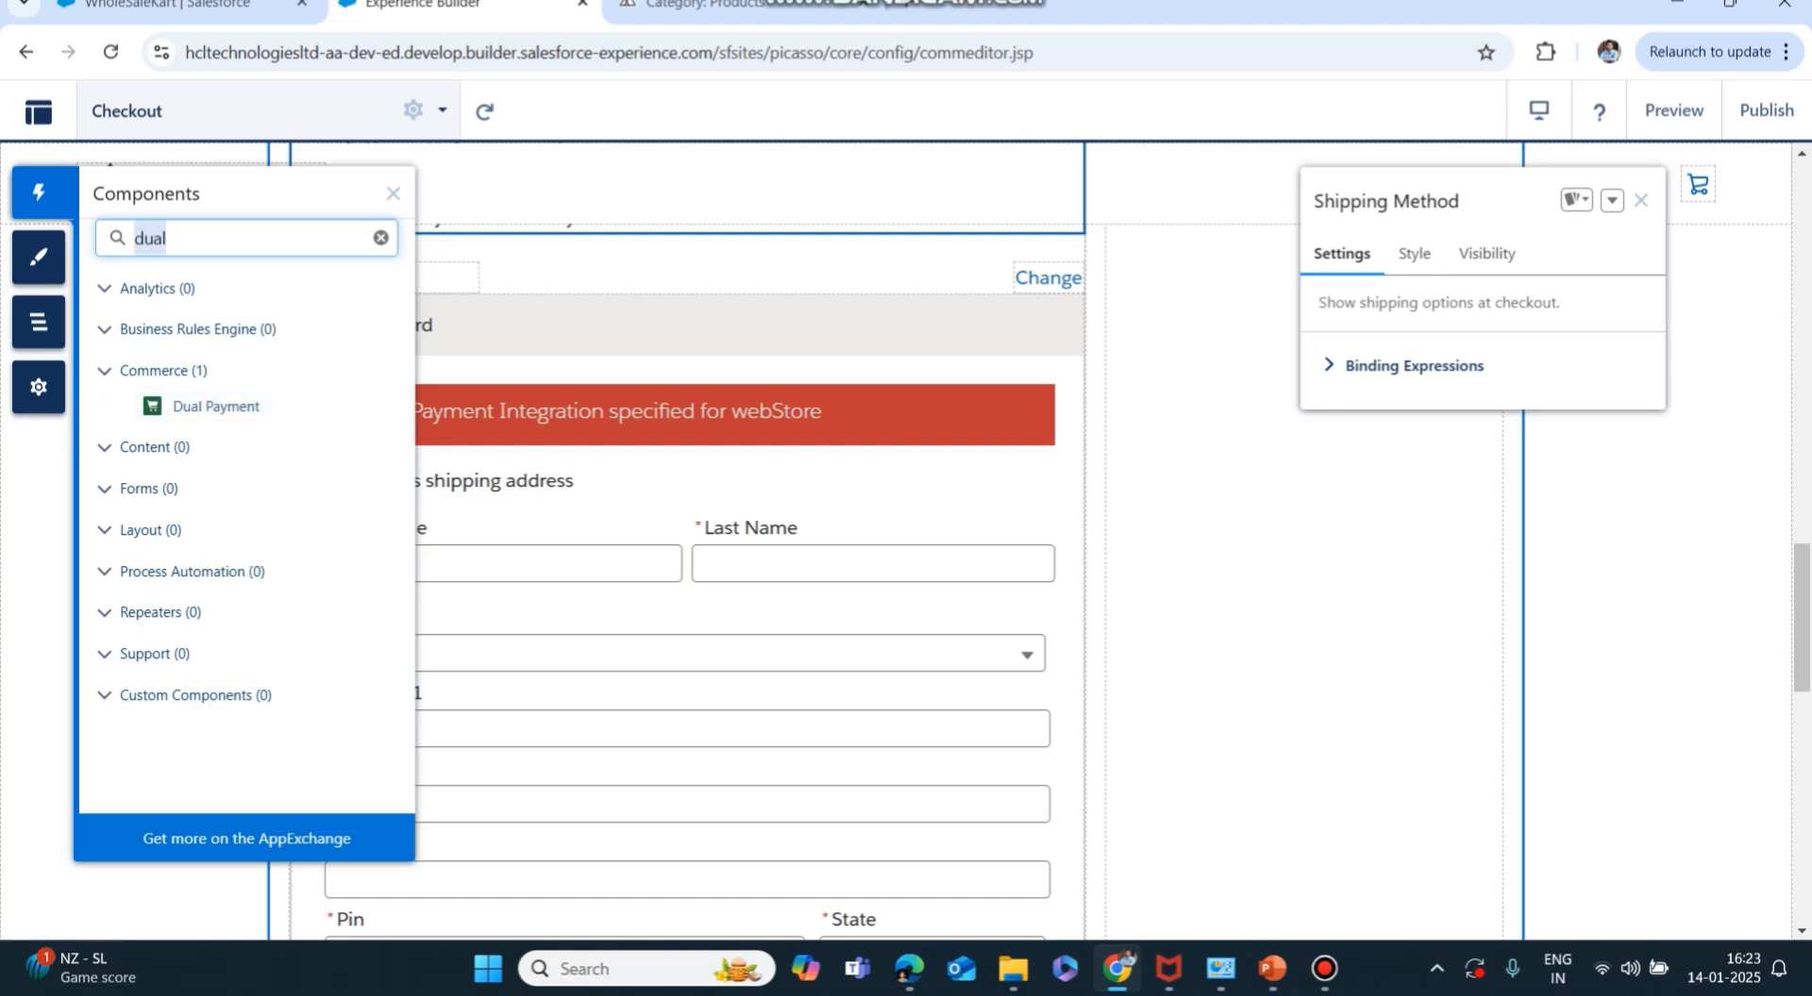
key(BackSpace)
text(purcha)
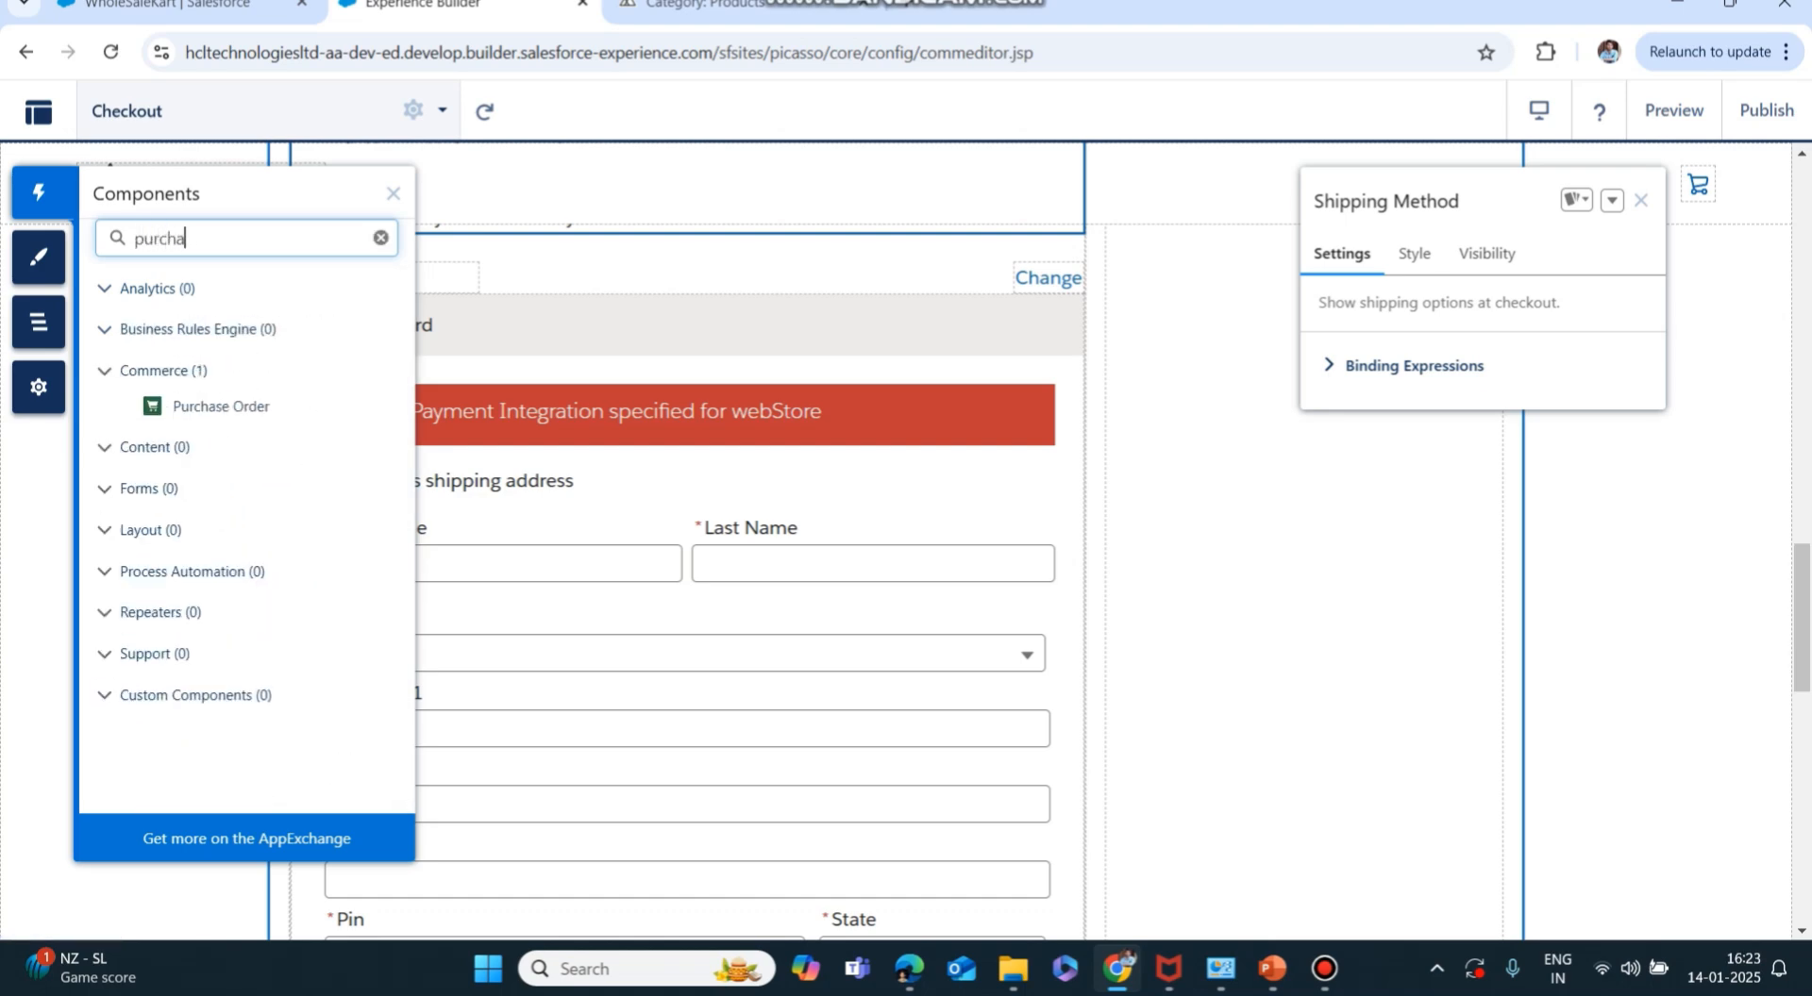
key(BackSpace)
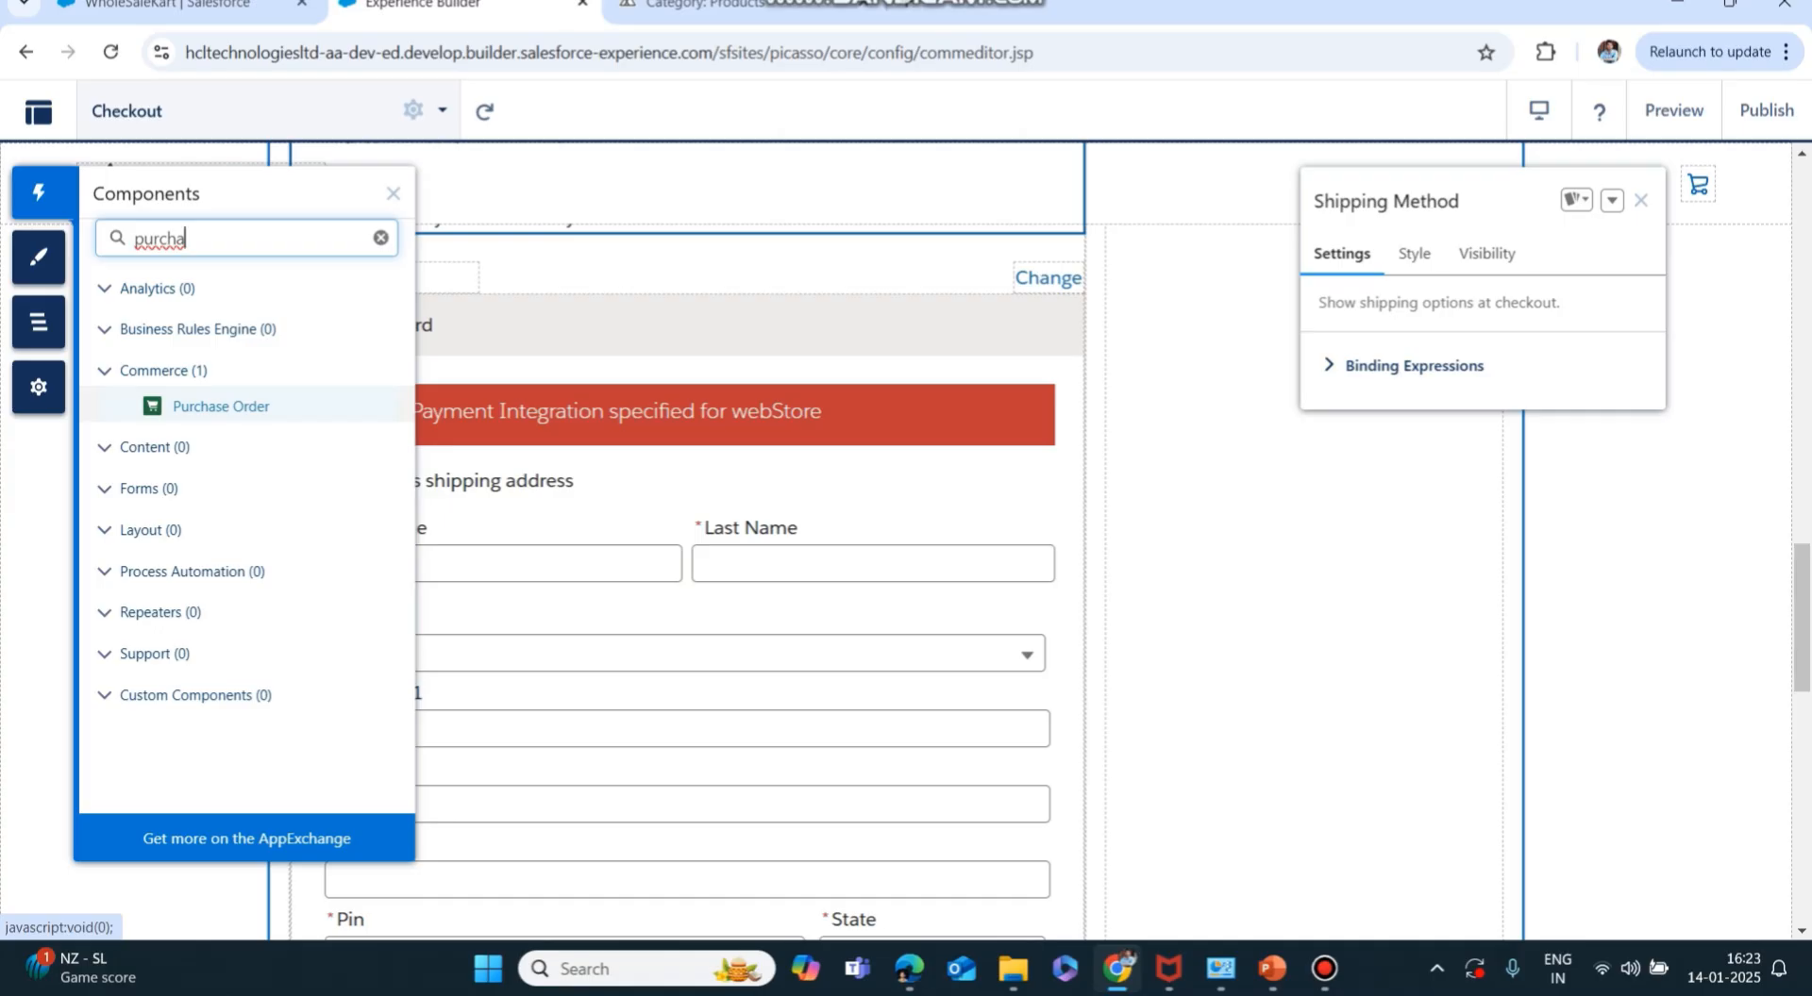
key(BackSpace)
key(BackSpace)
key(BackSpace)
key(BackSpace)
key(BackSpace)
text(addre)
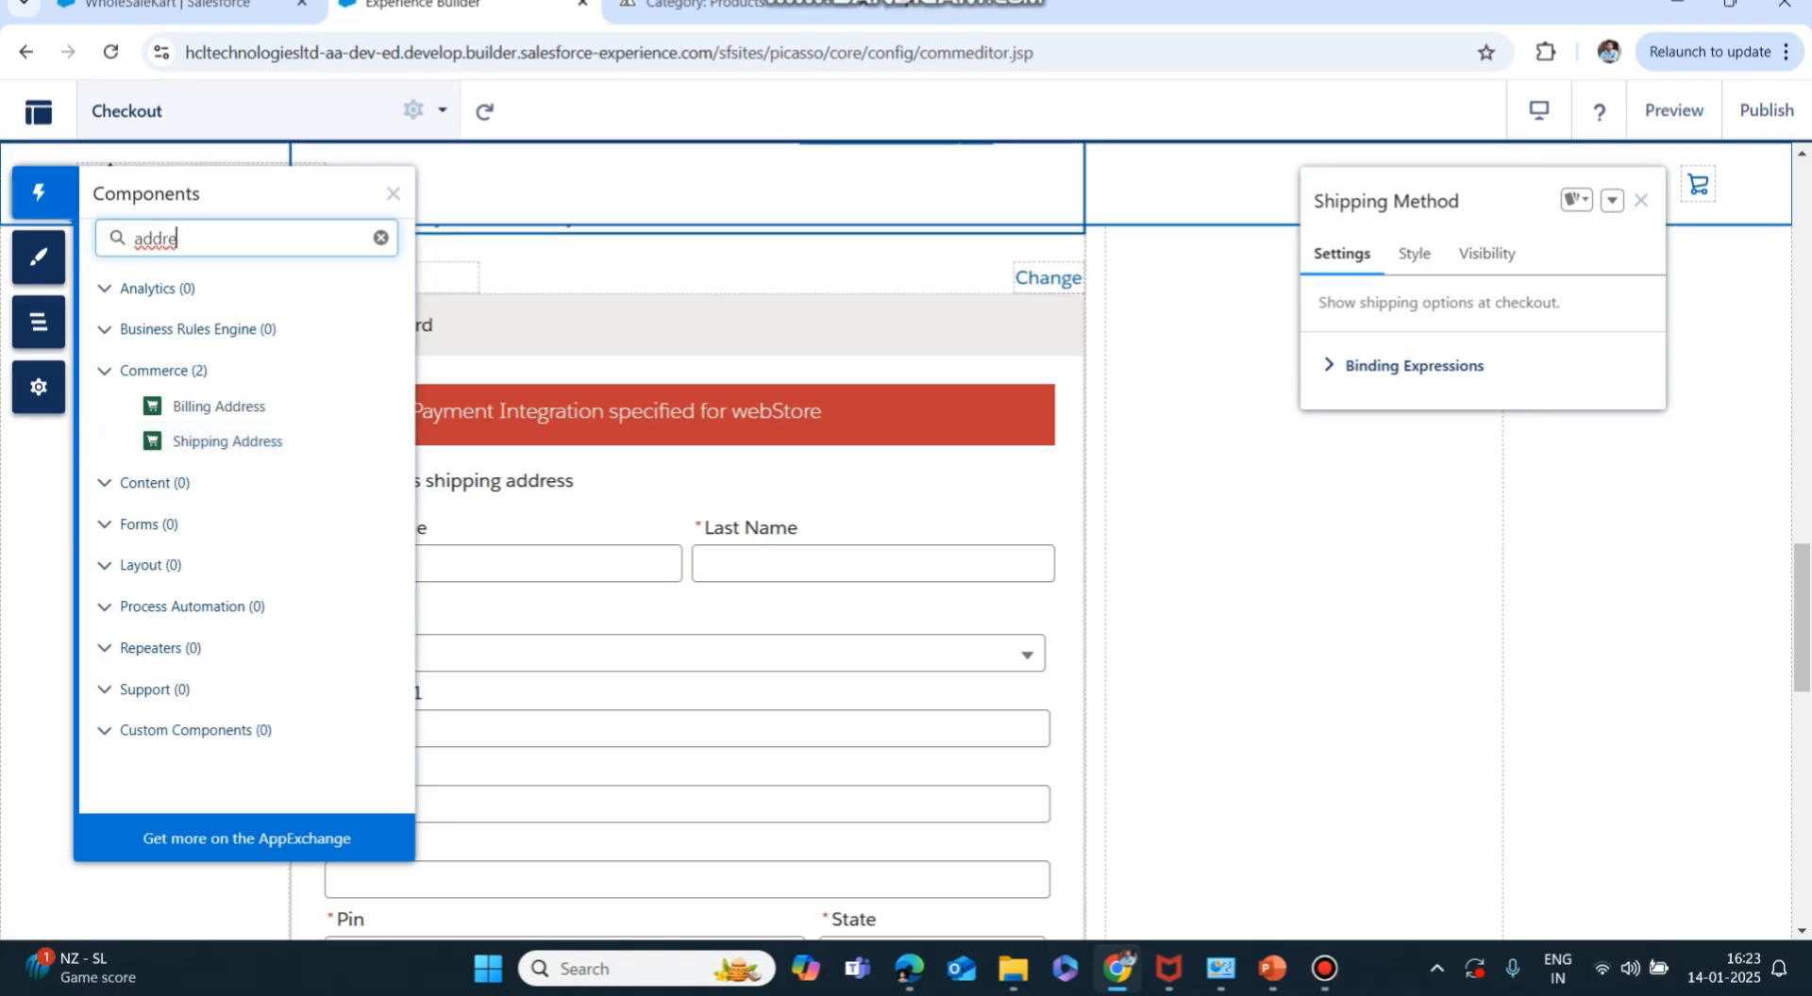
click(392, 193)
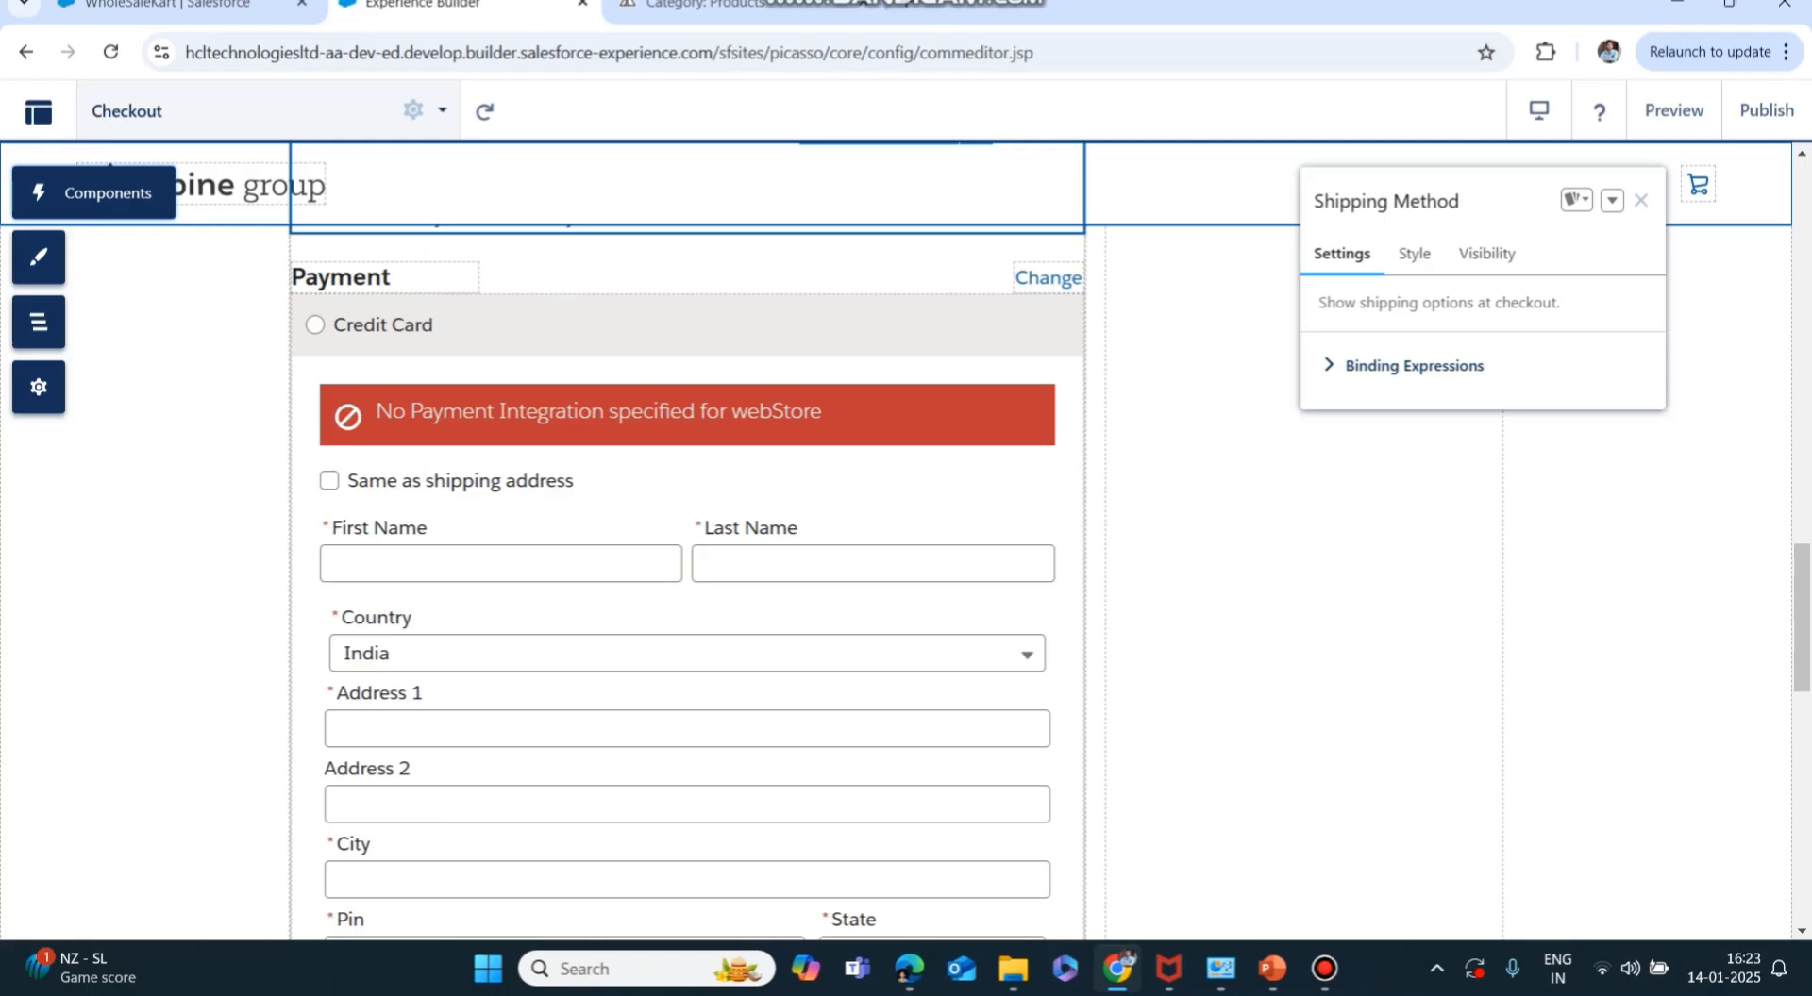
Close the Shipping Method settings and scroll down the Checkout canvas.
scroll(687, 529, up, 10)
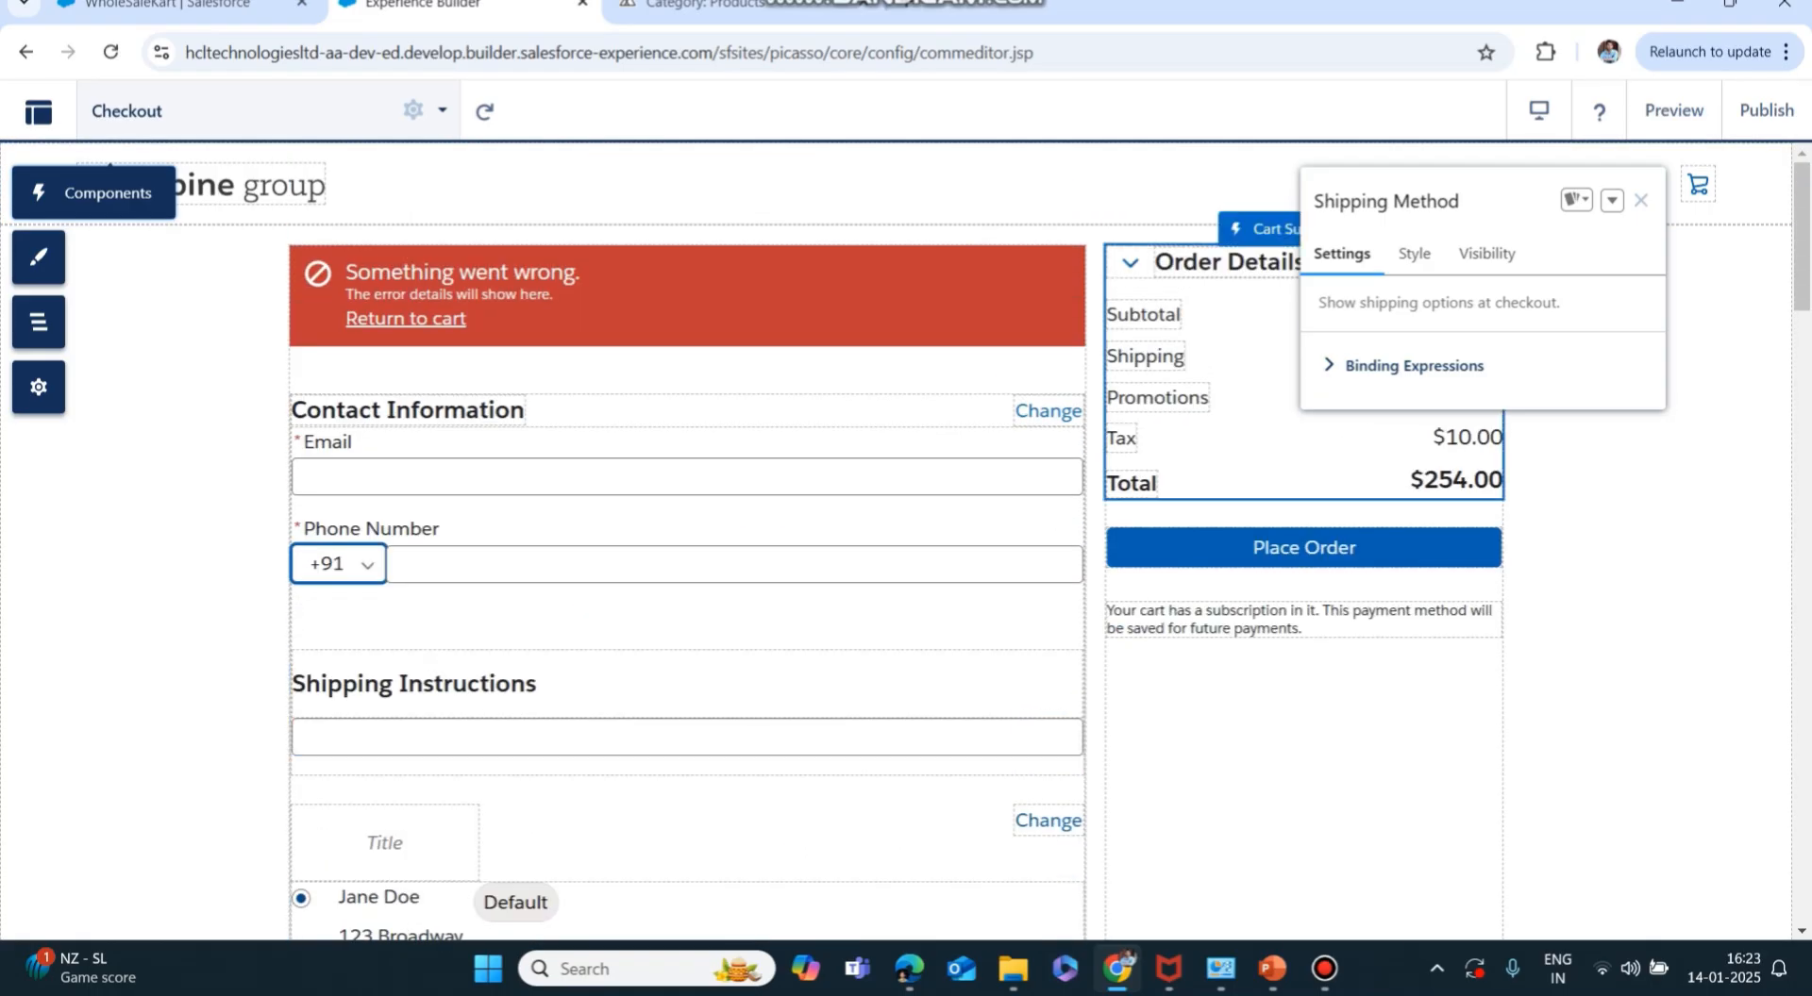
click(1640, 200)
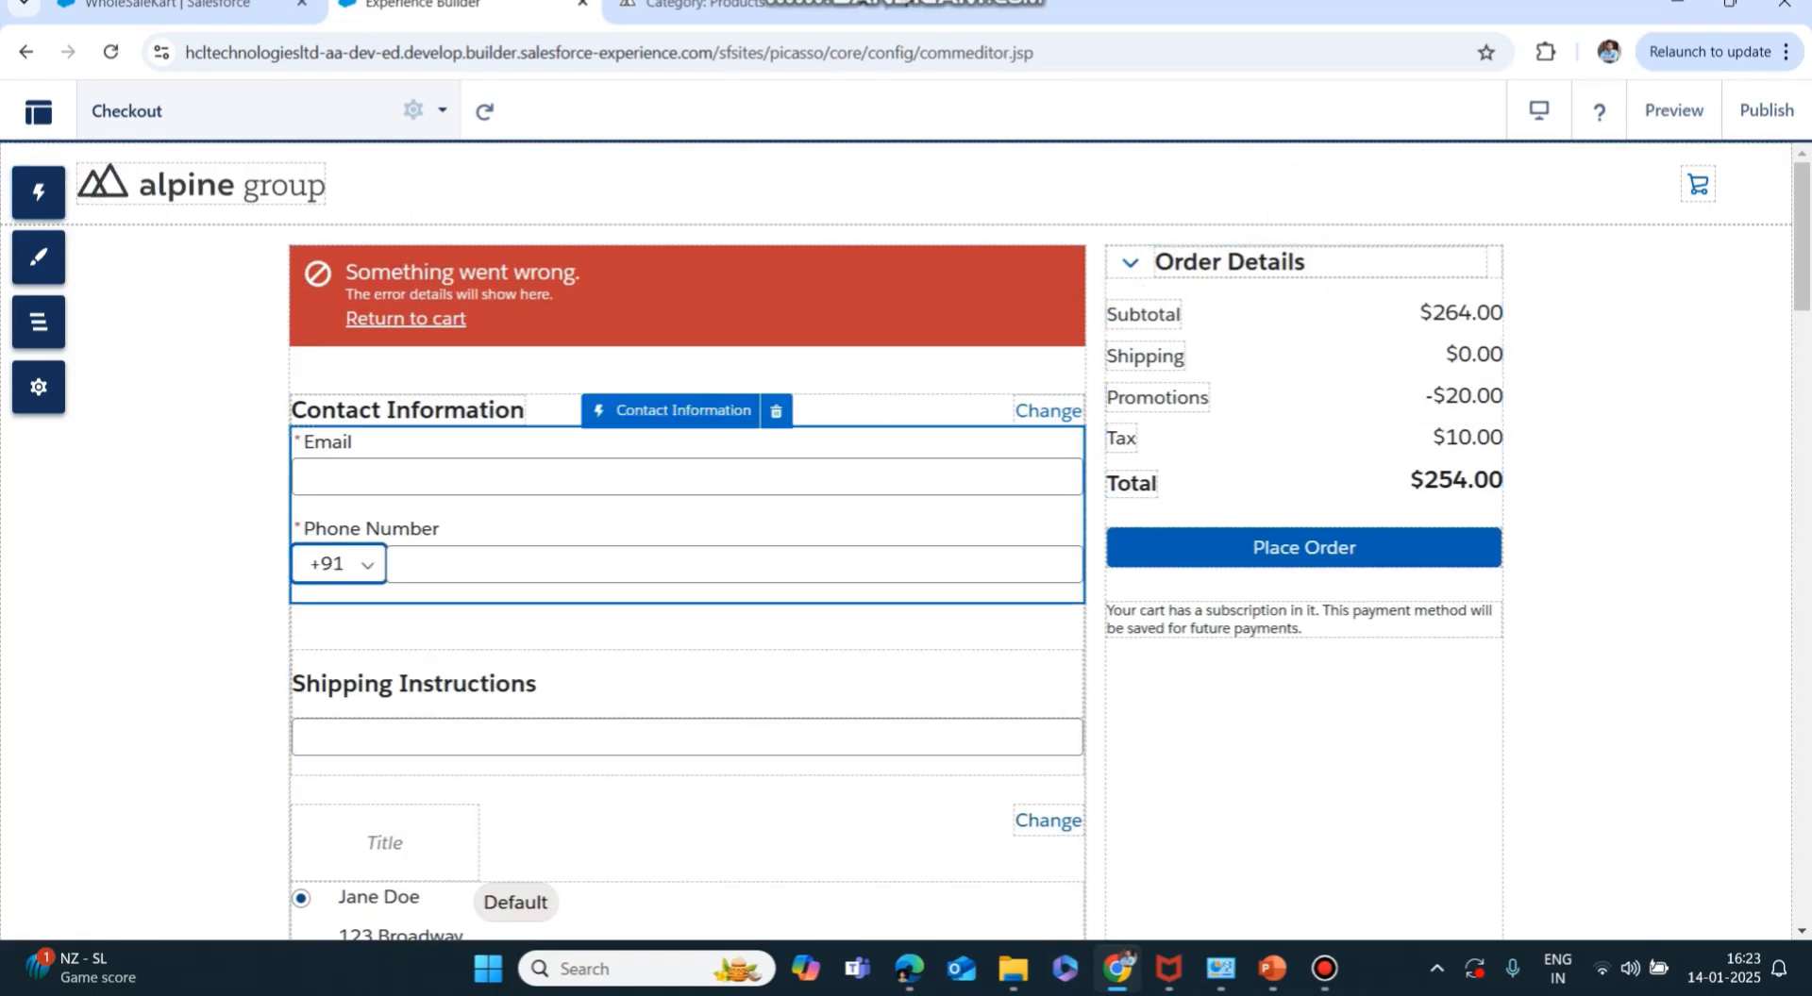
scroll(687, 528, down, 2)
scroll(686, 528, down, 10)
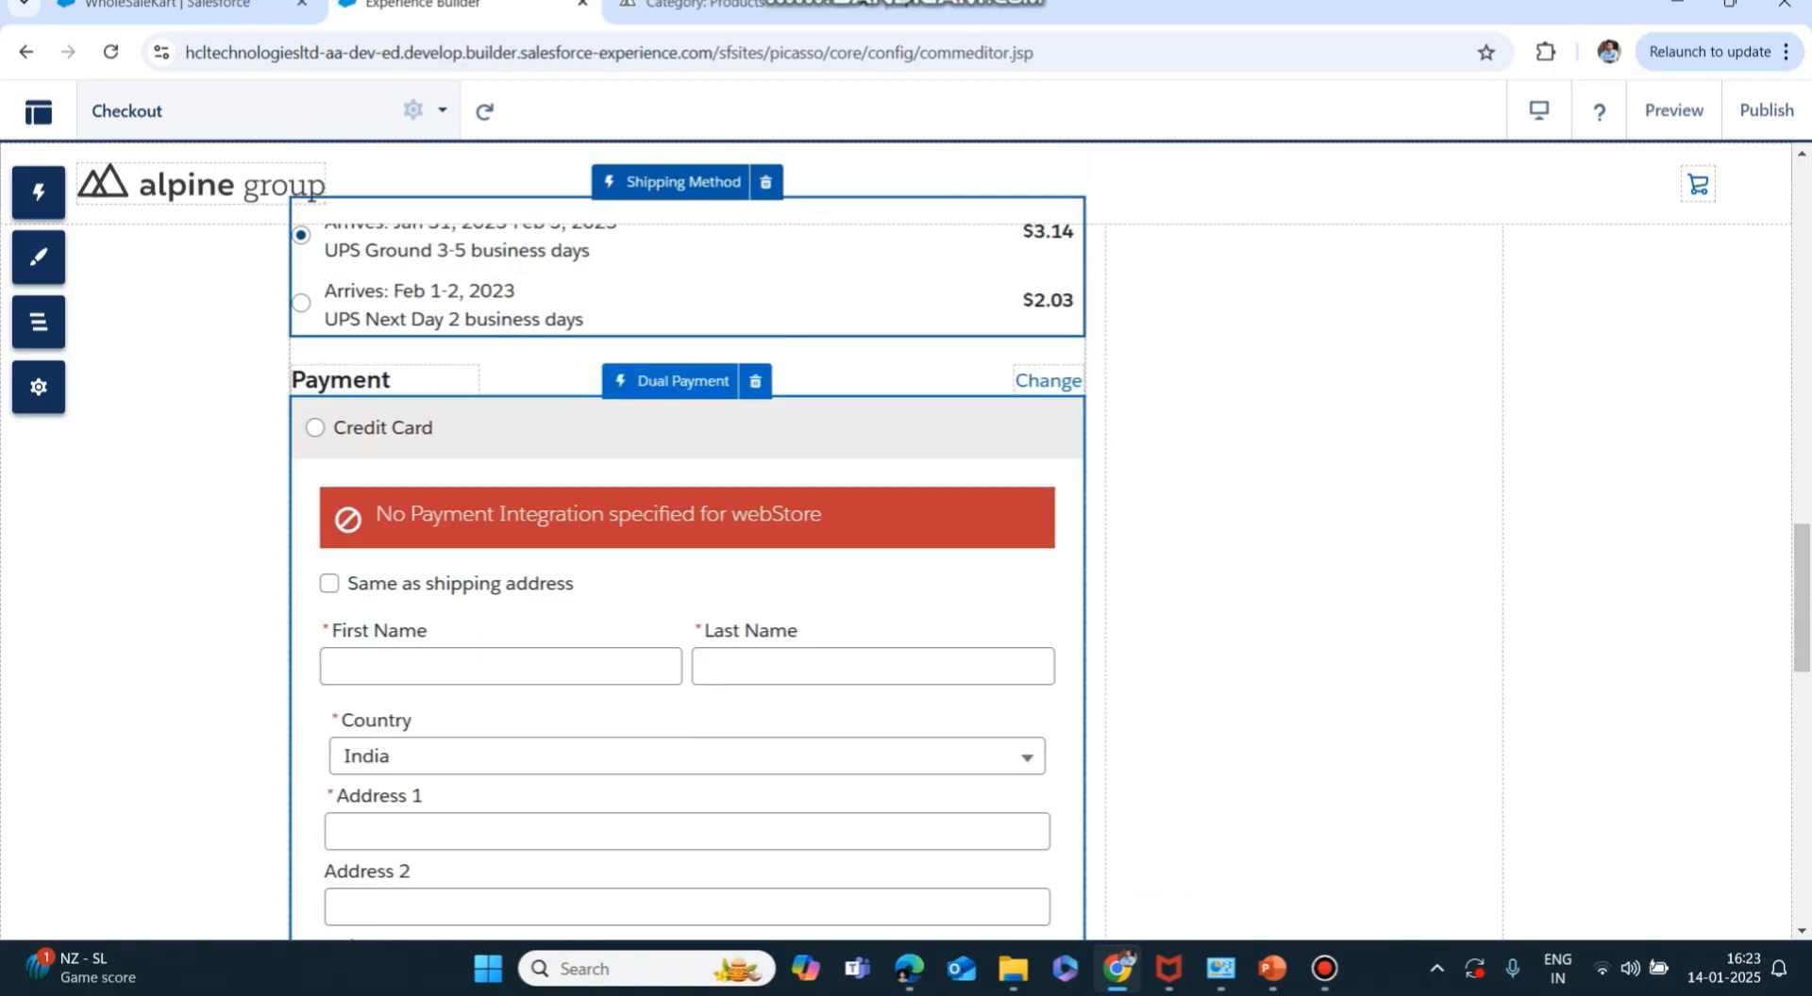
scroll(687, 528, down, 10)
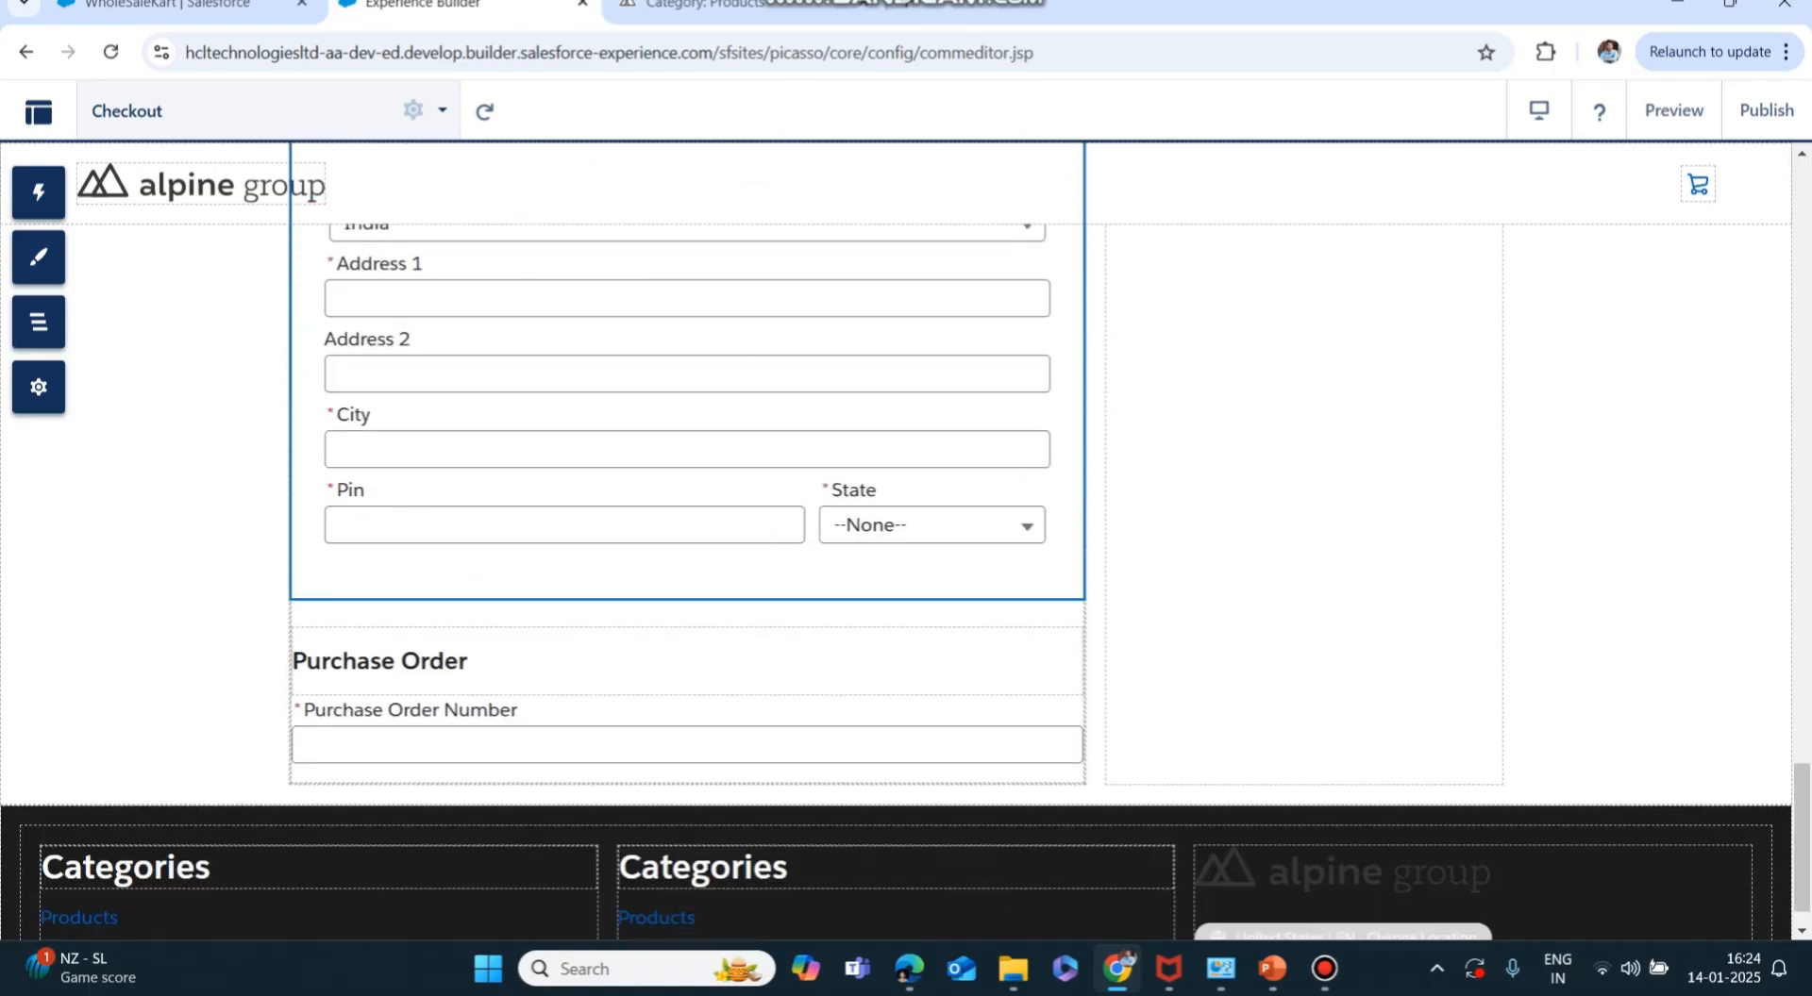
Go to the WholeSaleKart store tab and open its Administration settings.
click(168, 5)
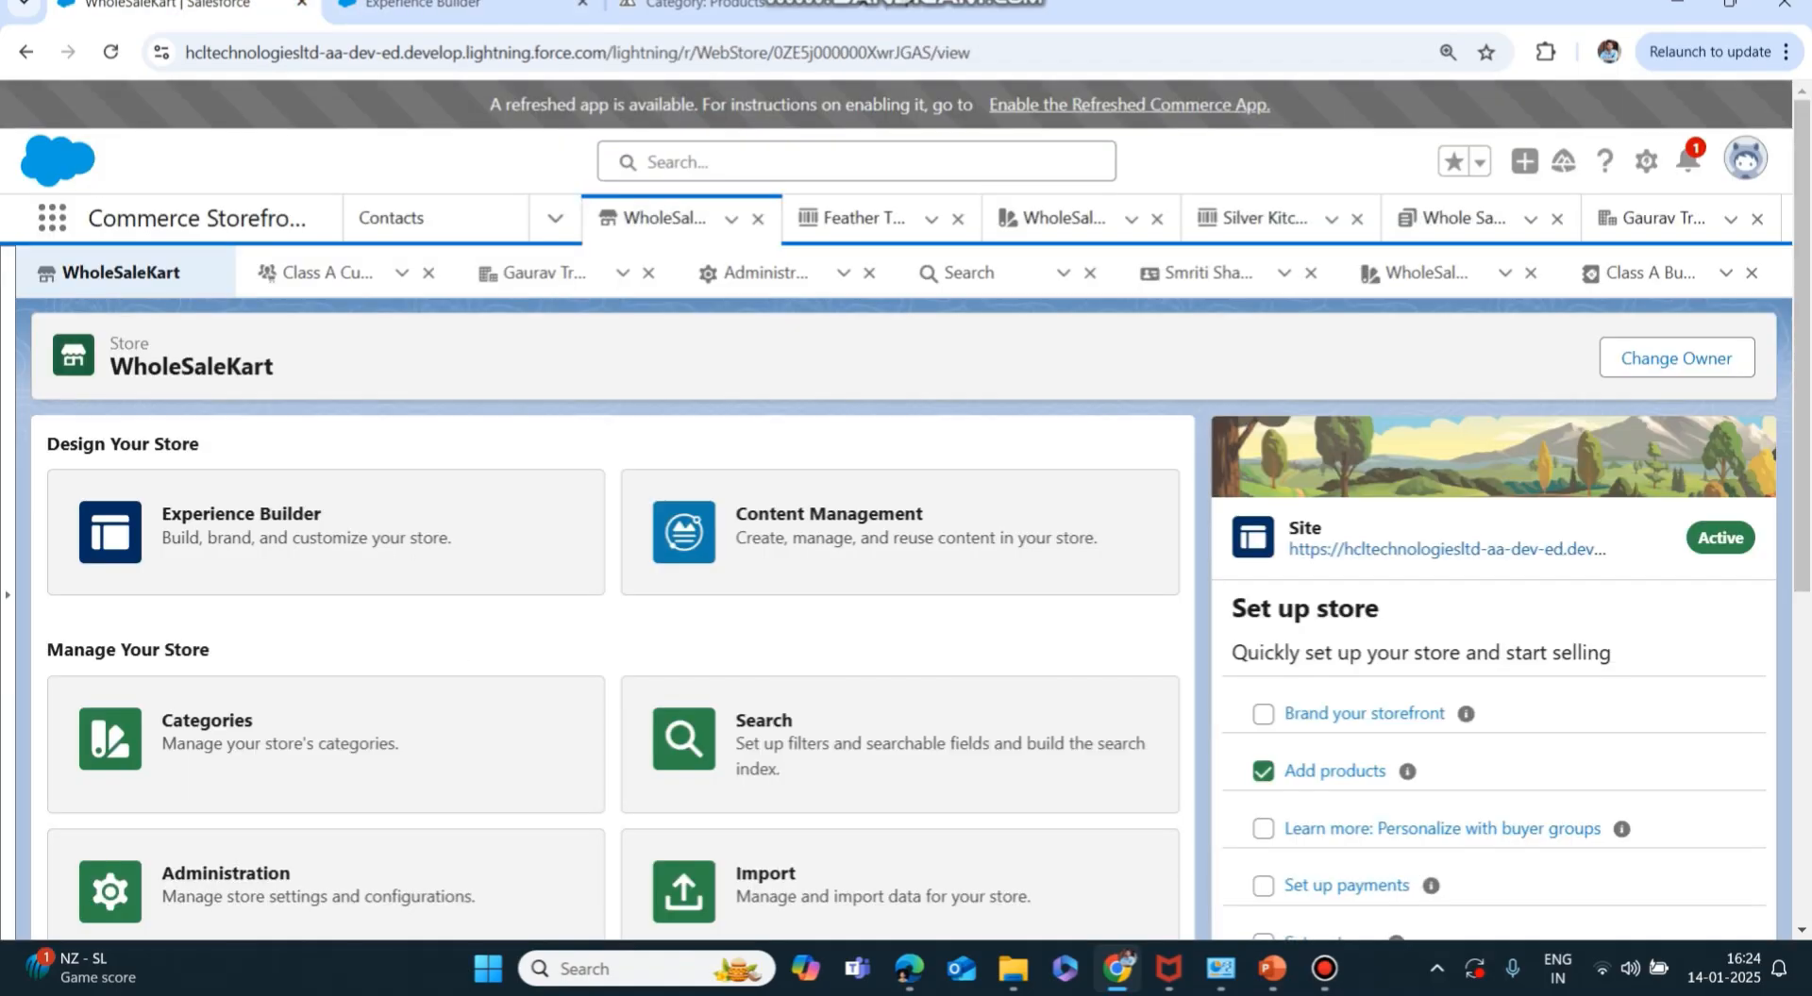
scroll(325, 392, down, 4)
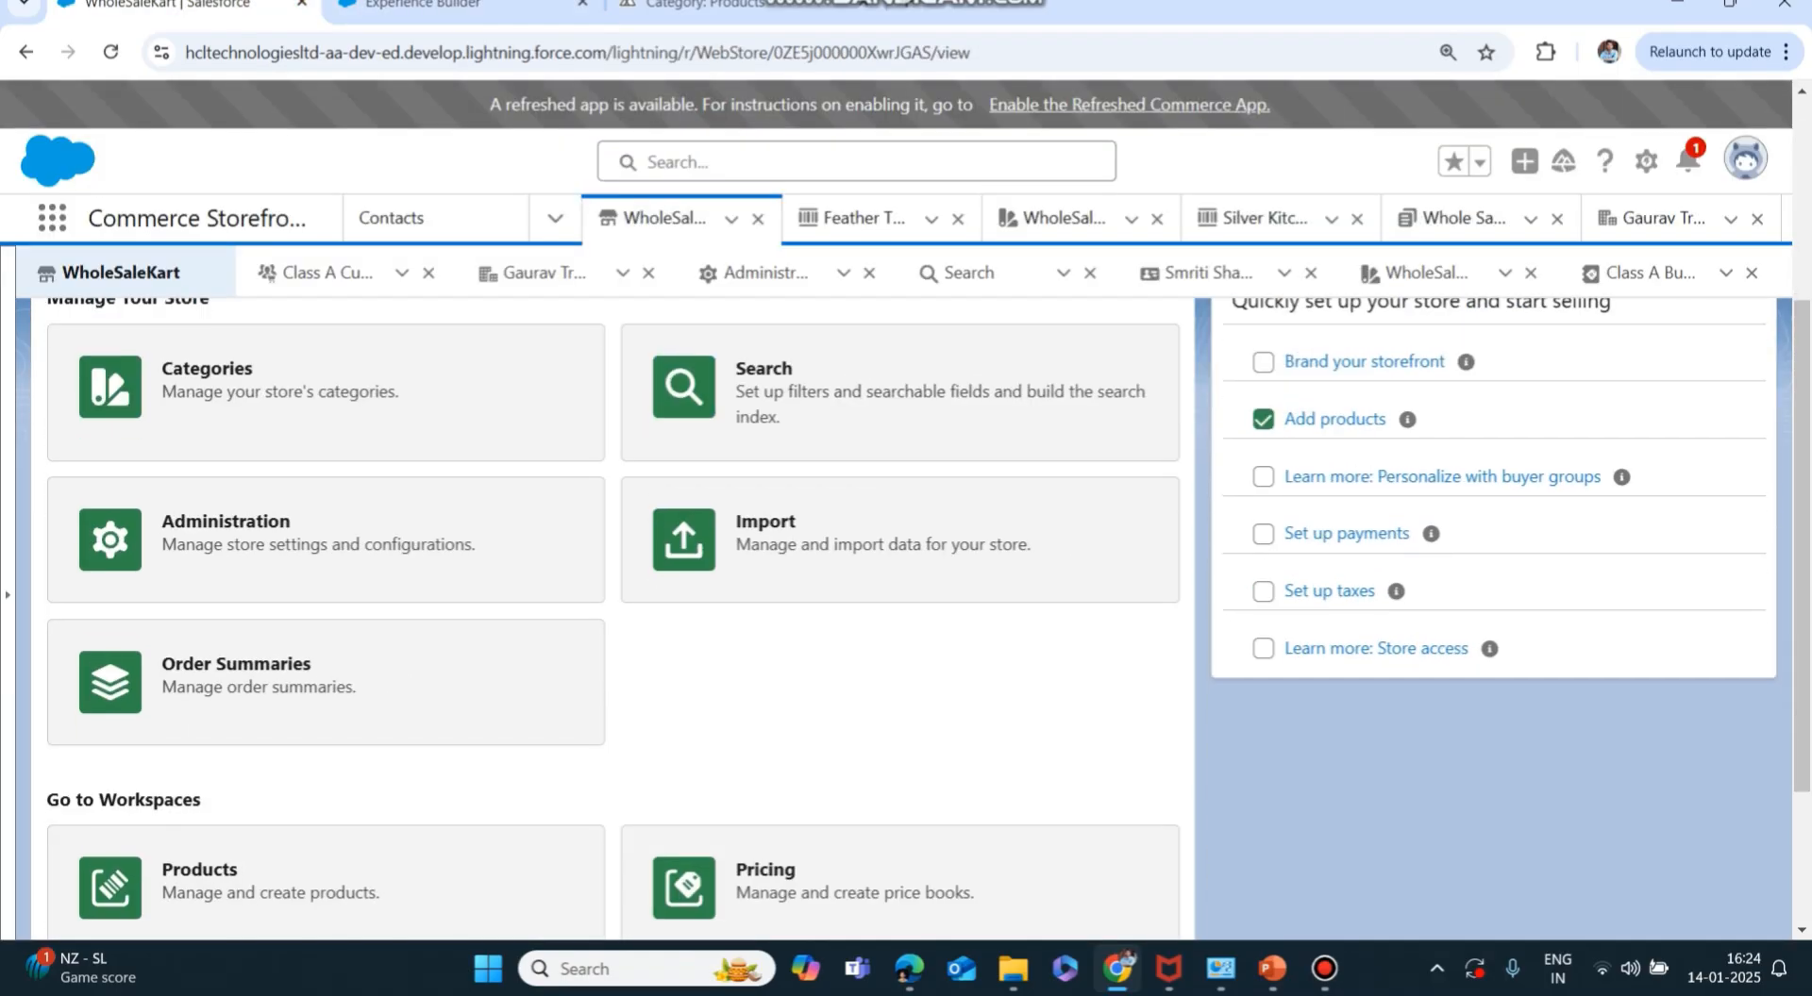
scroll(325, 392, down, 1)
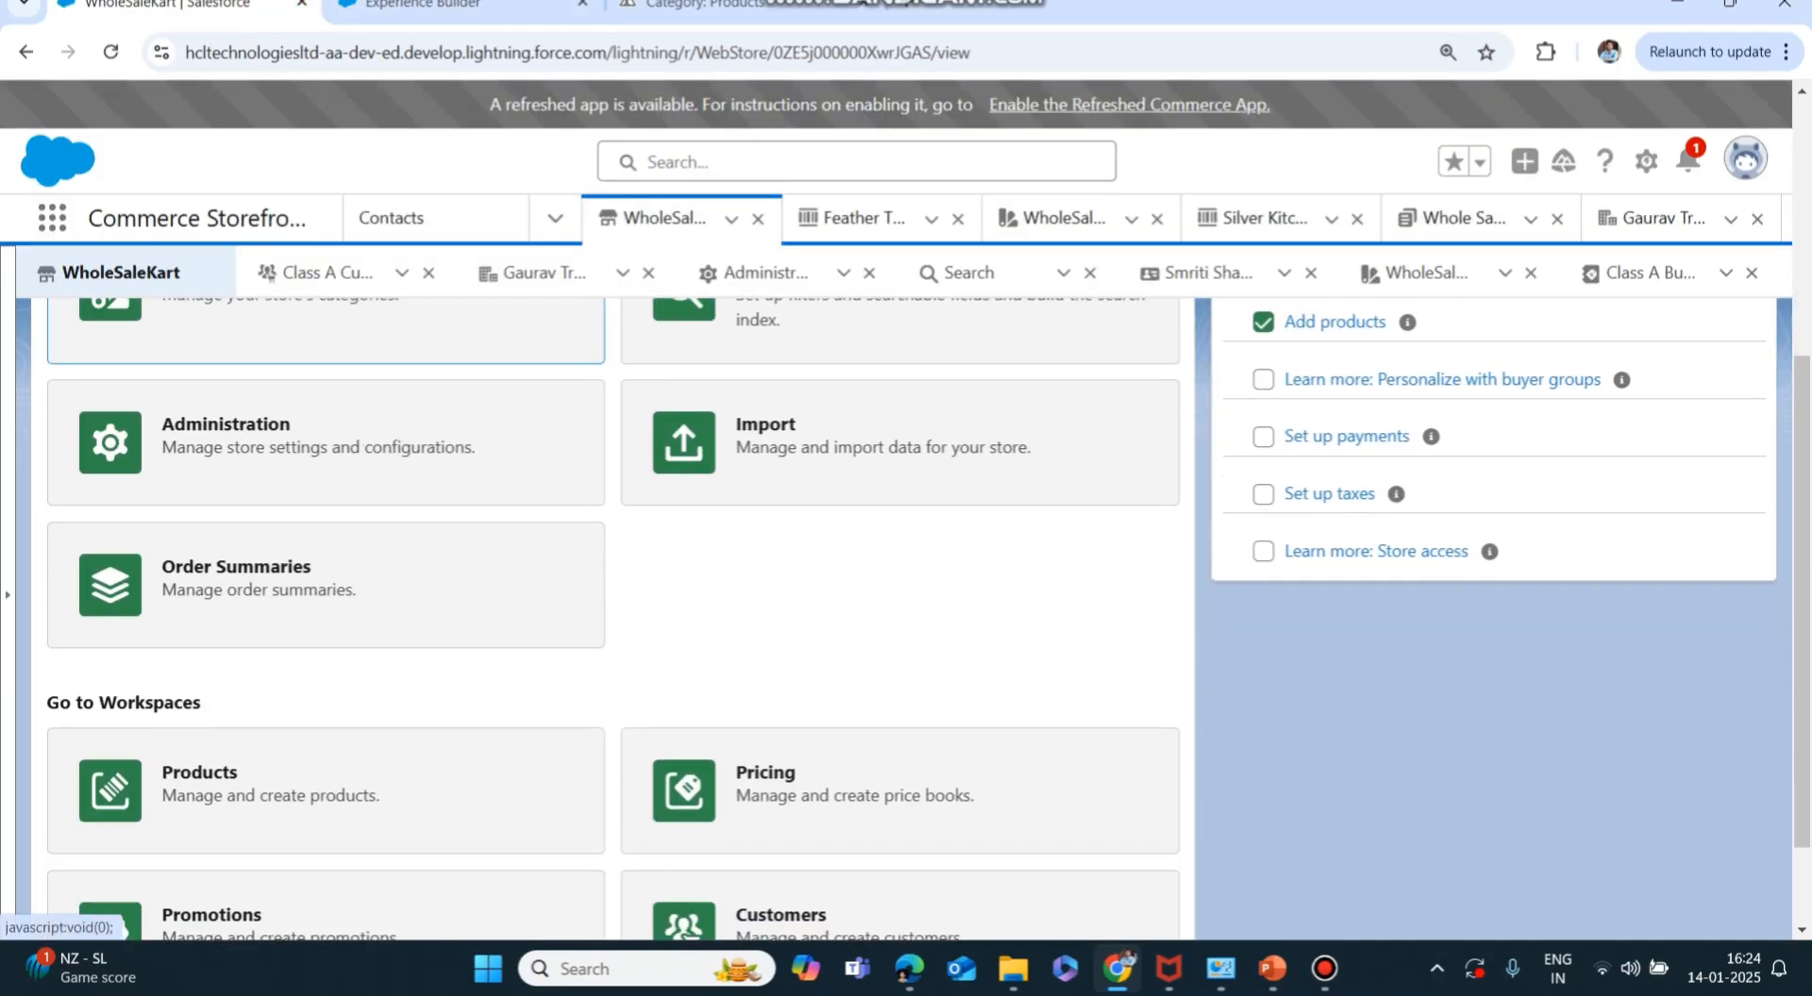
click(326, 392)
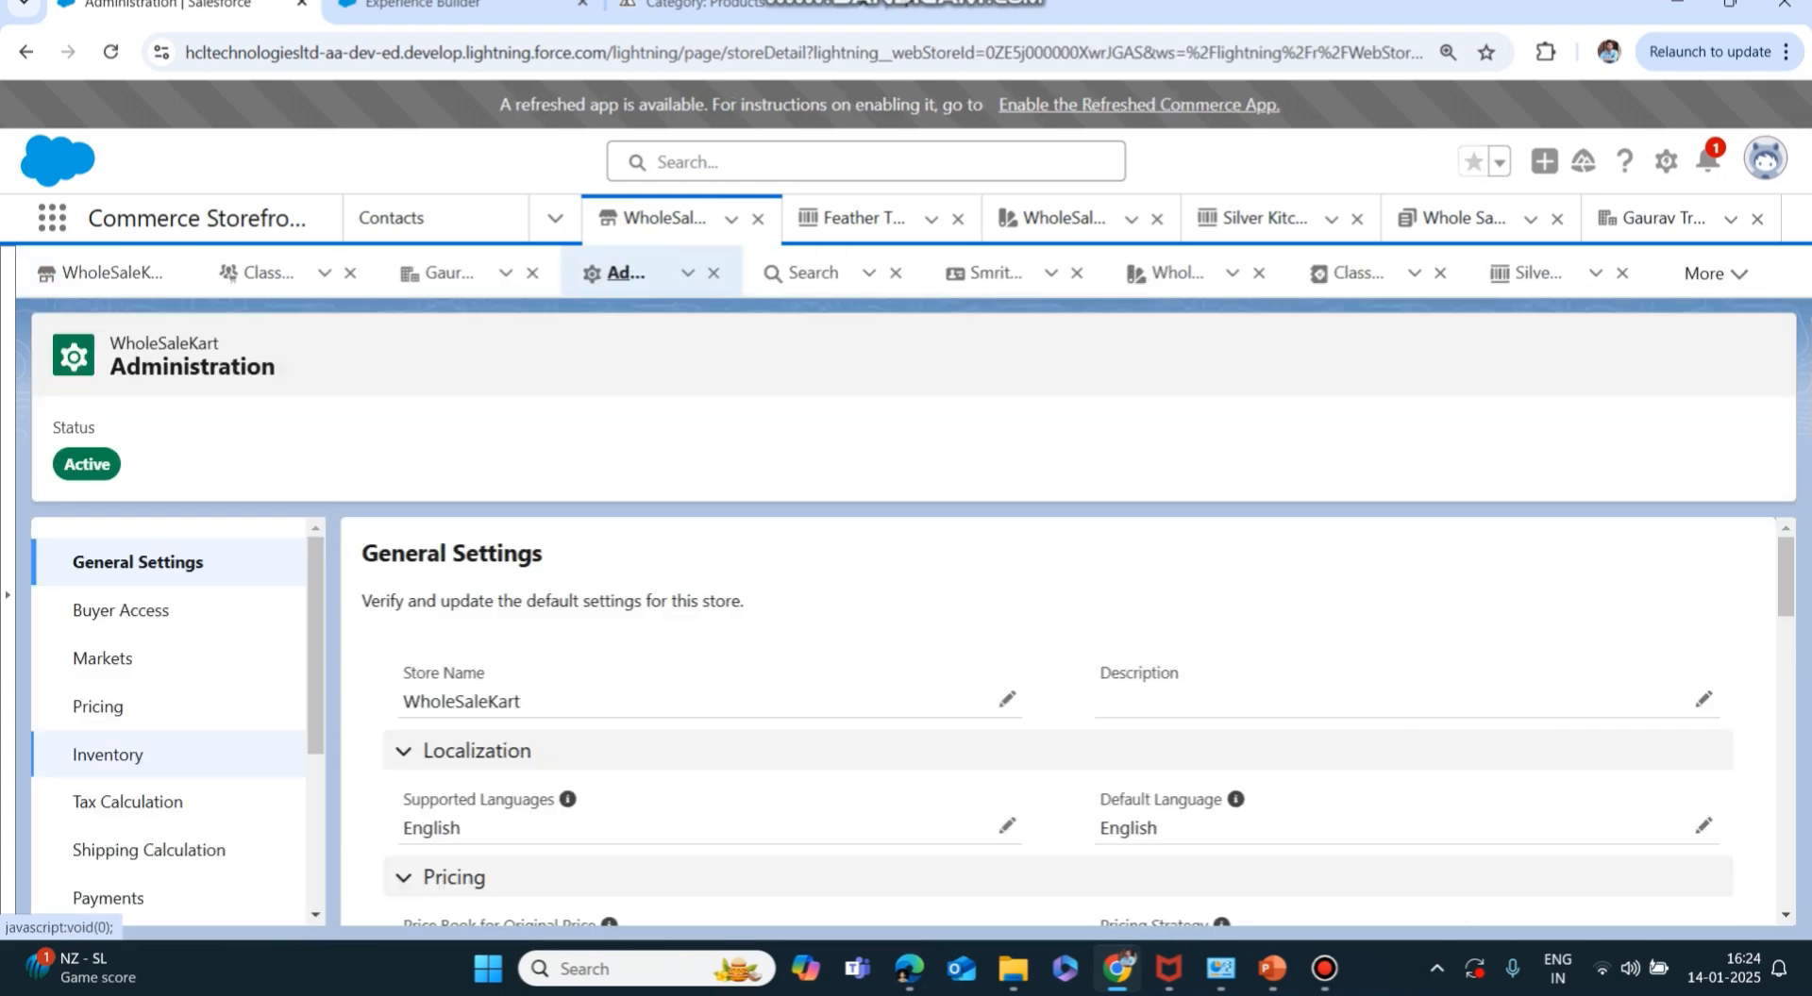
Check Payments > Select Provider, noting no payment integration exists, and dismiss the chooser.
scroll(170, 755, down, 1)
click(112, 813)
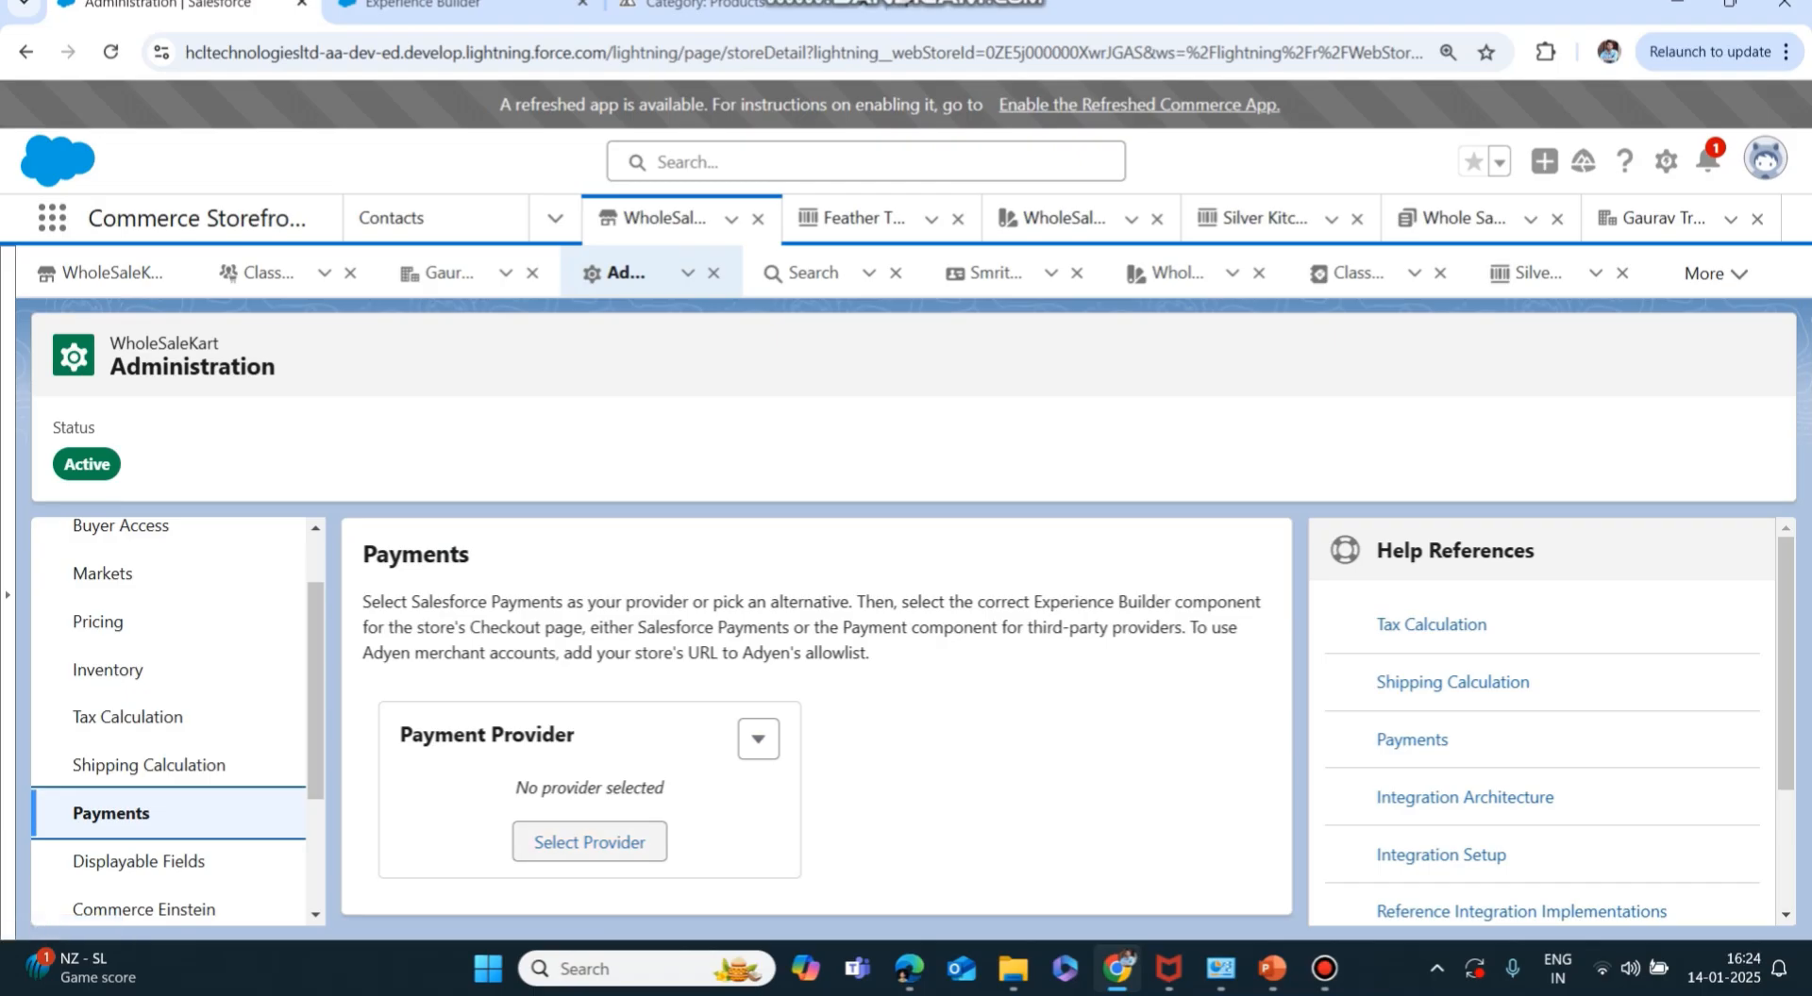
click(588, 842)
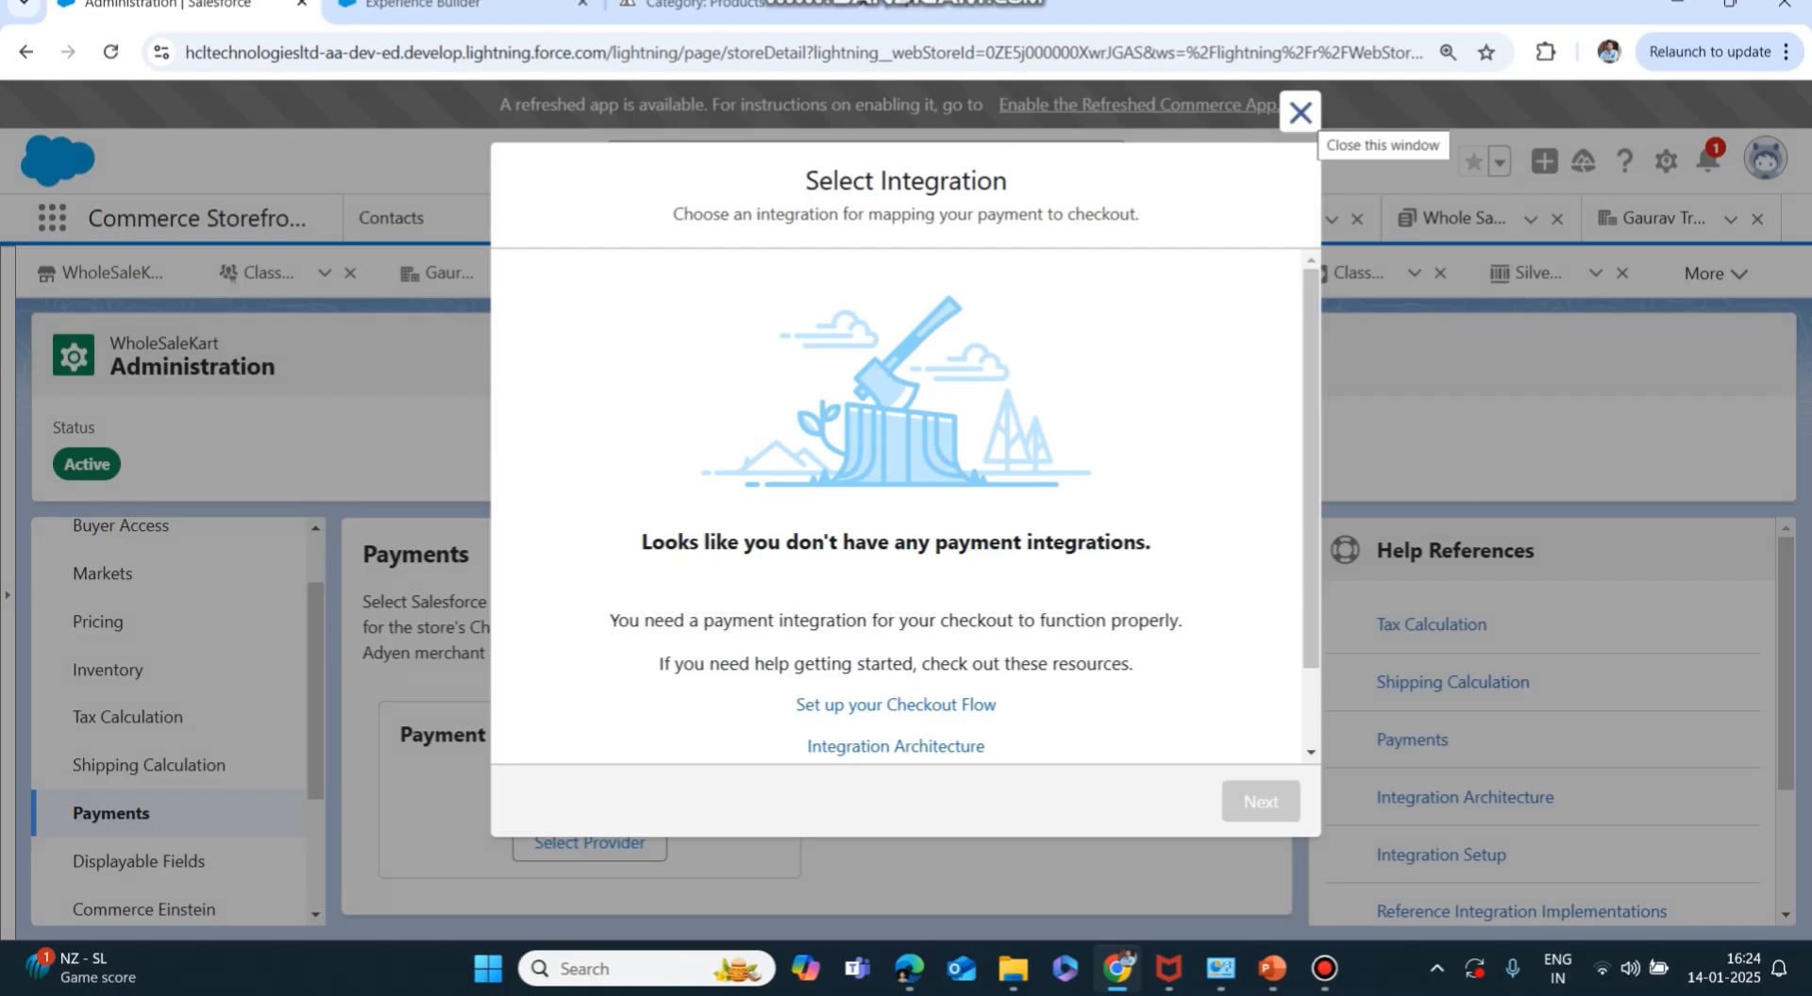
drag(641, 542, 1150, 542)
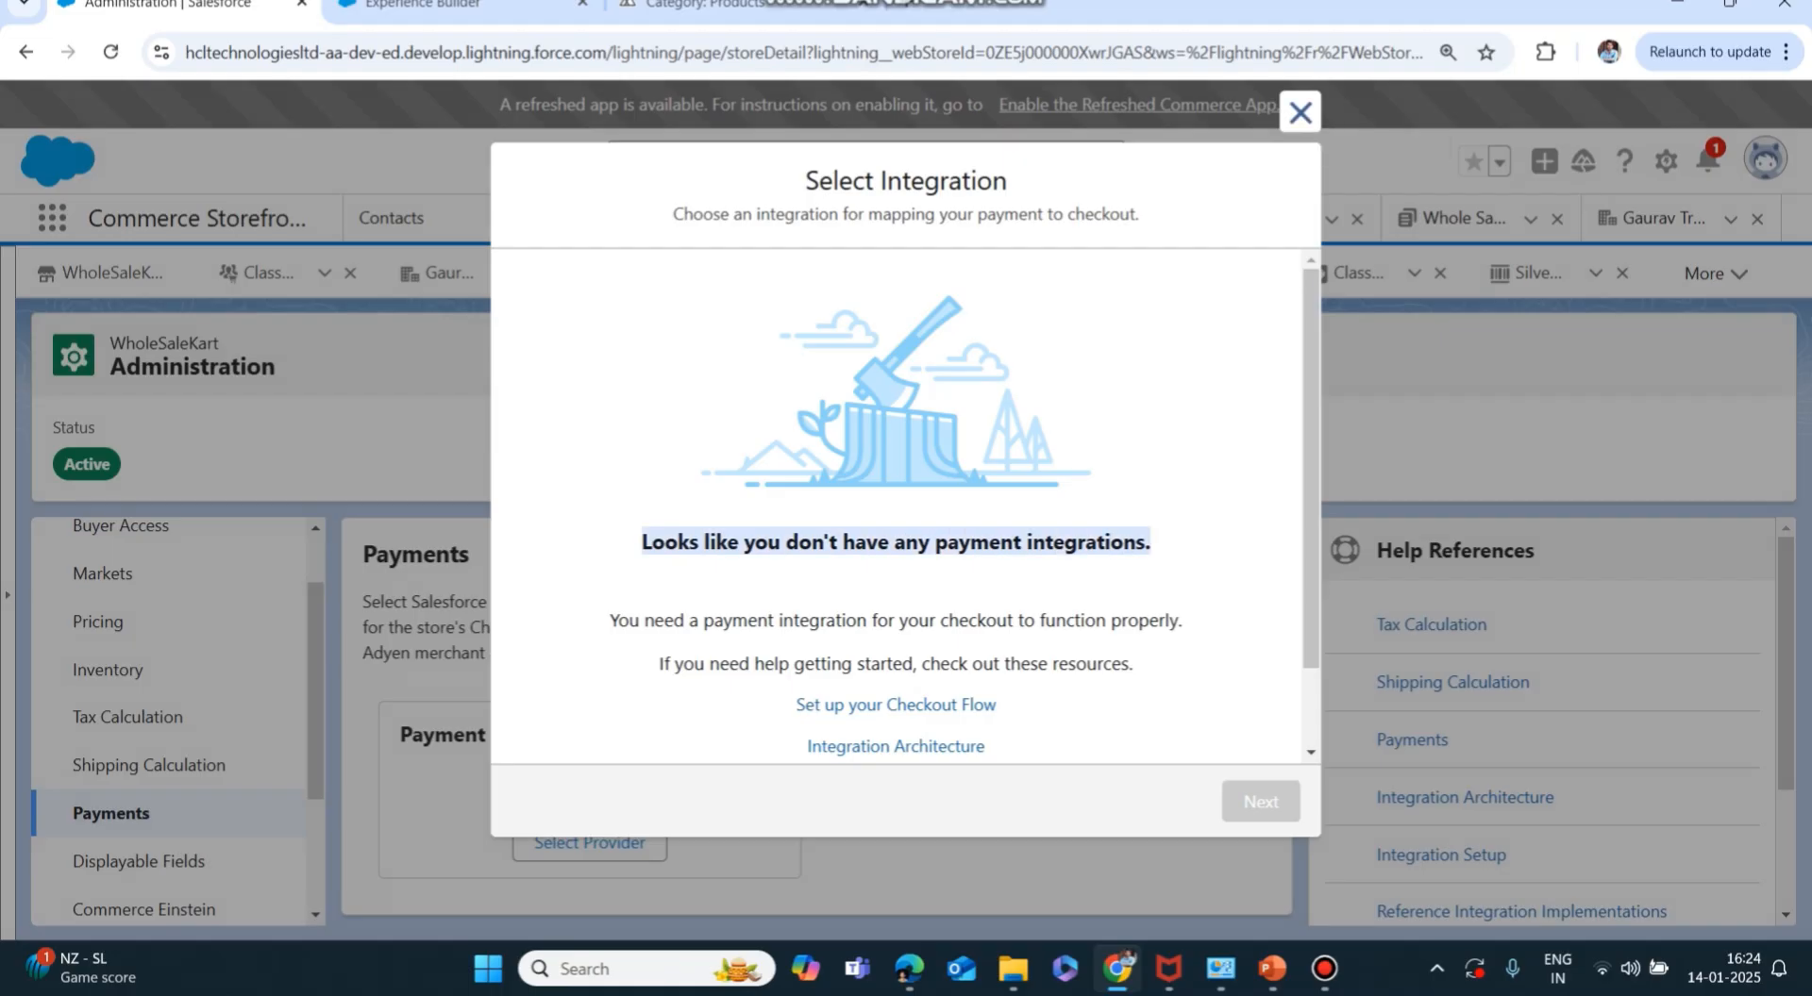
click(1300, 112)
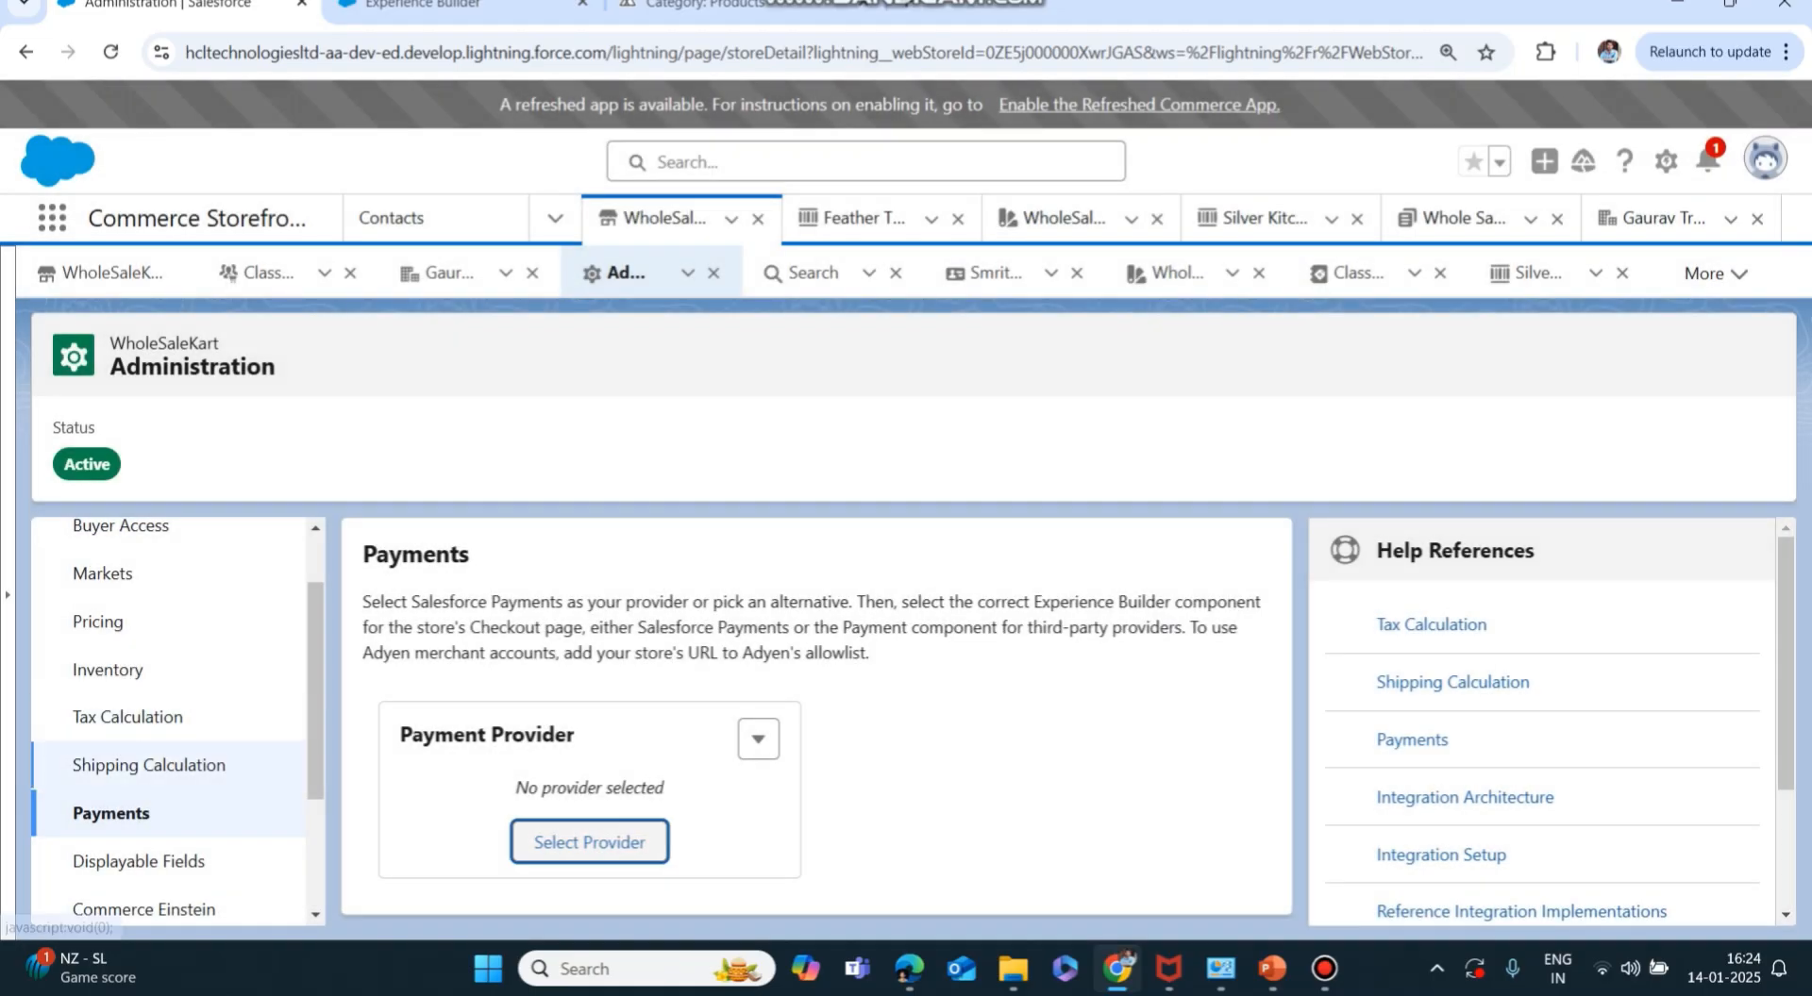
View the Tax Calculation and Buyer Access settings, then switch to the PowerPoint slide.
click(128, 718)
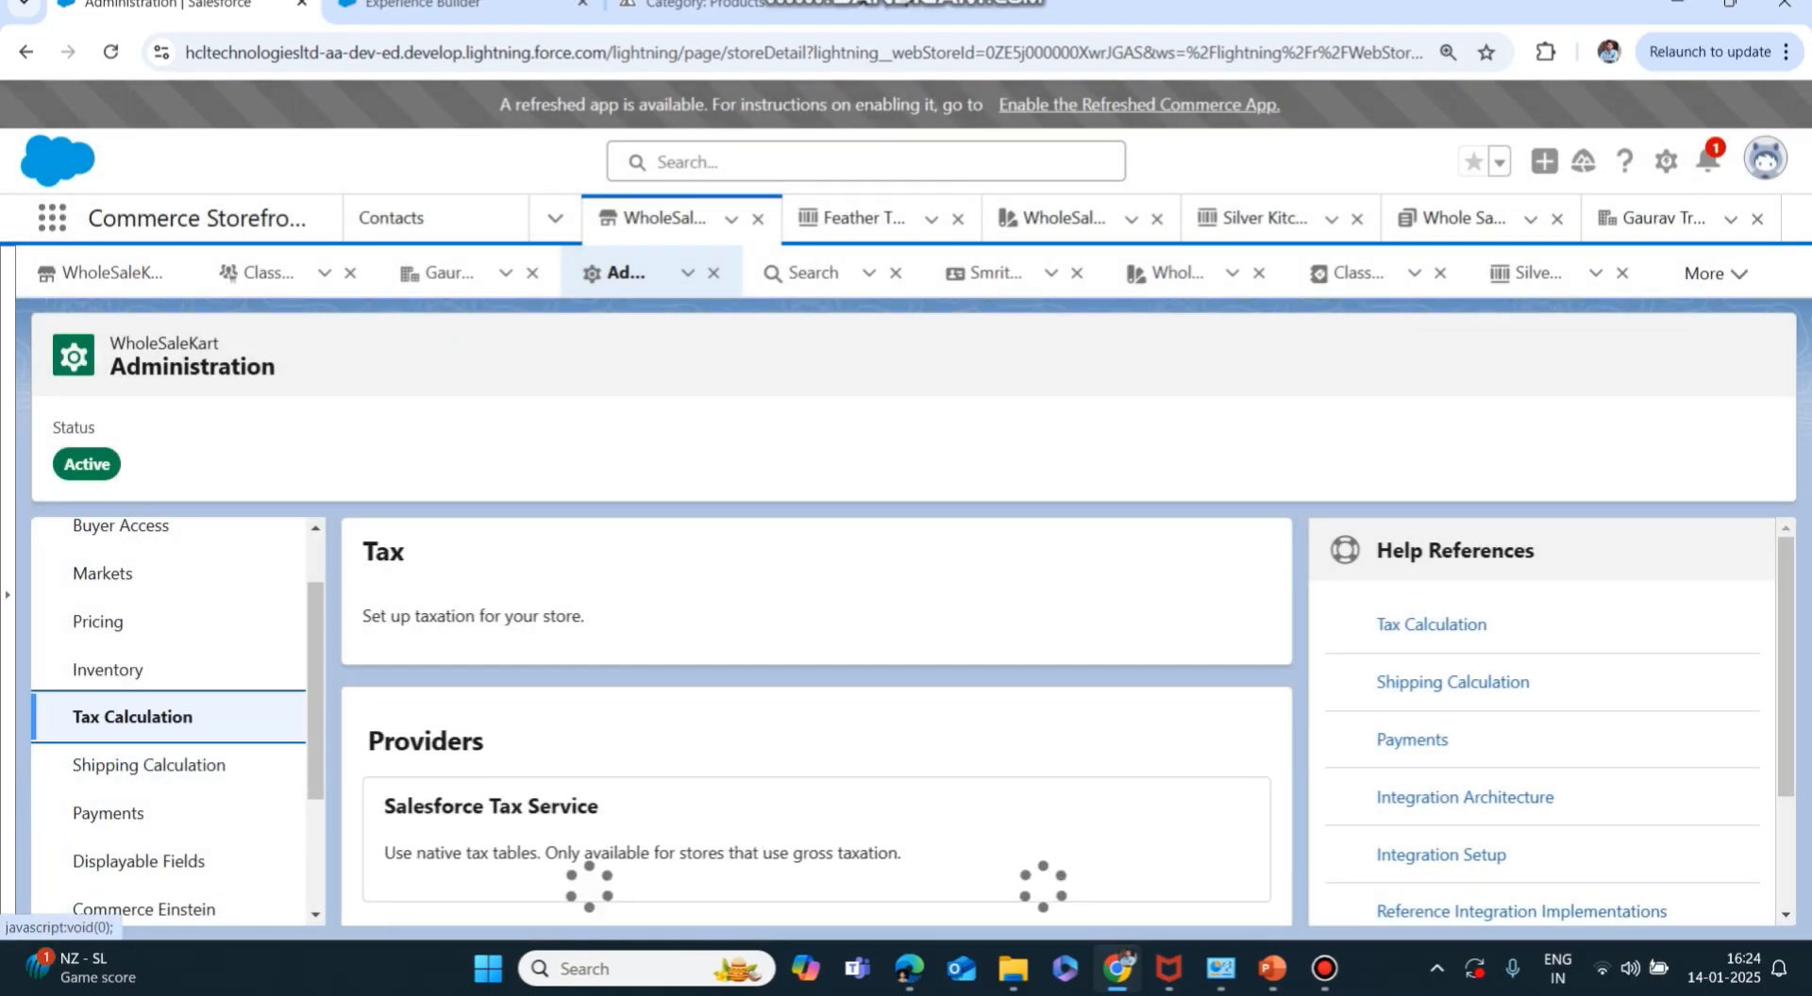
scroll(129, 718, up, 1)
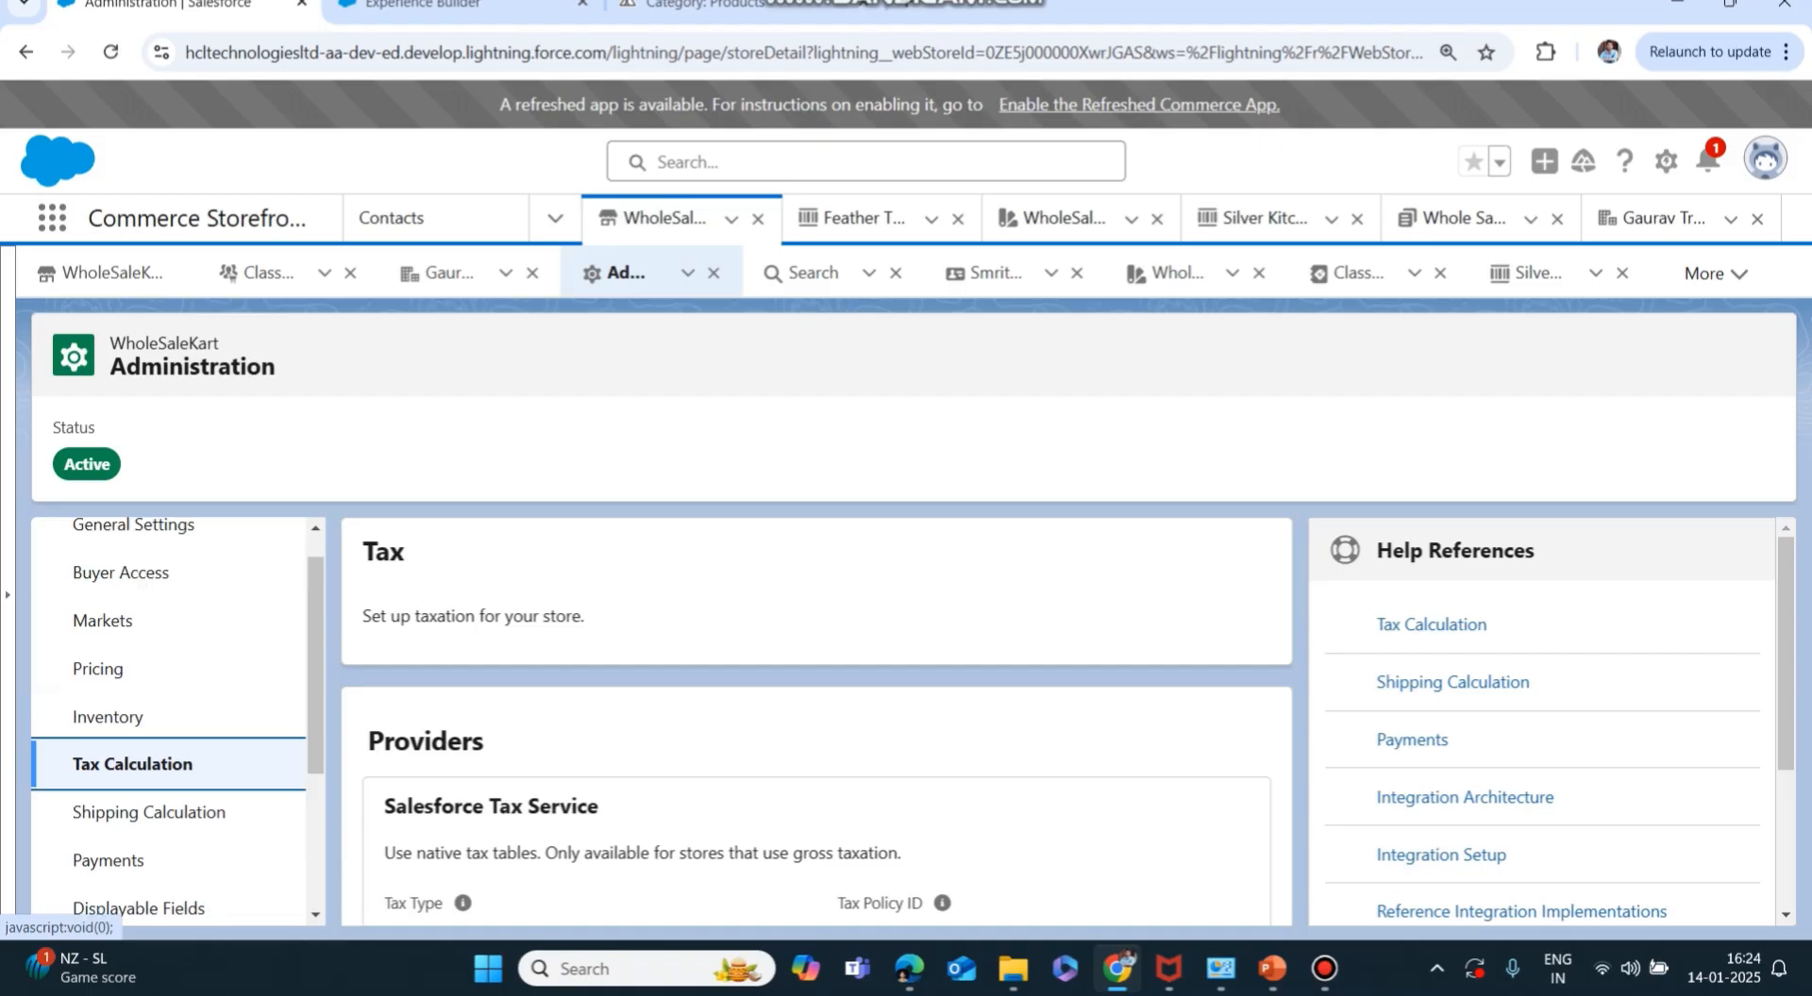
click(121, 611)
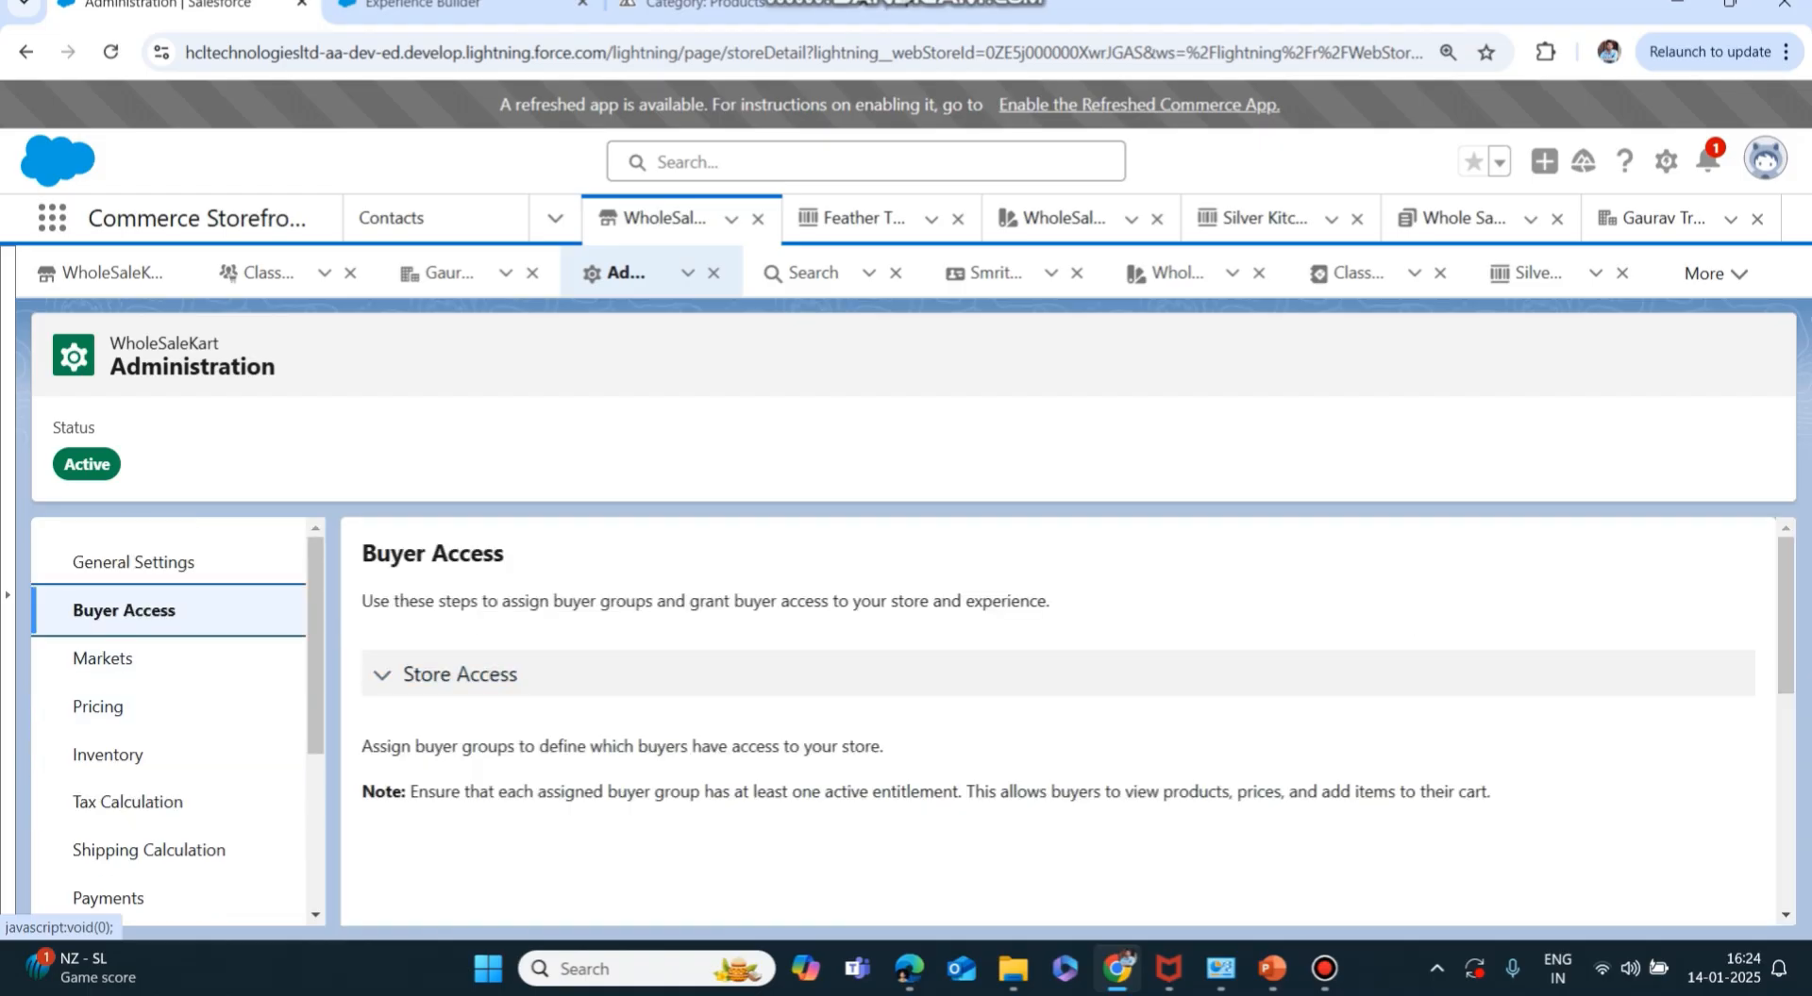
click(1272, 969)
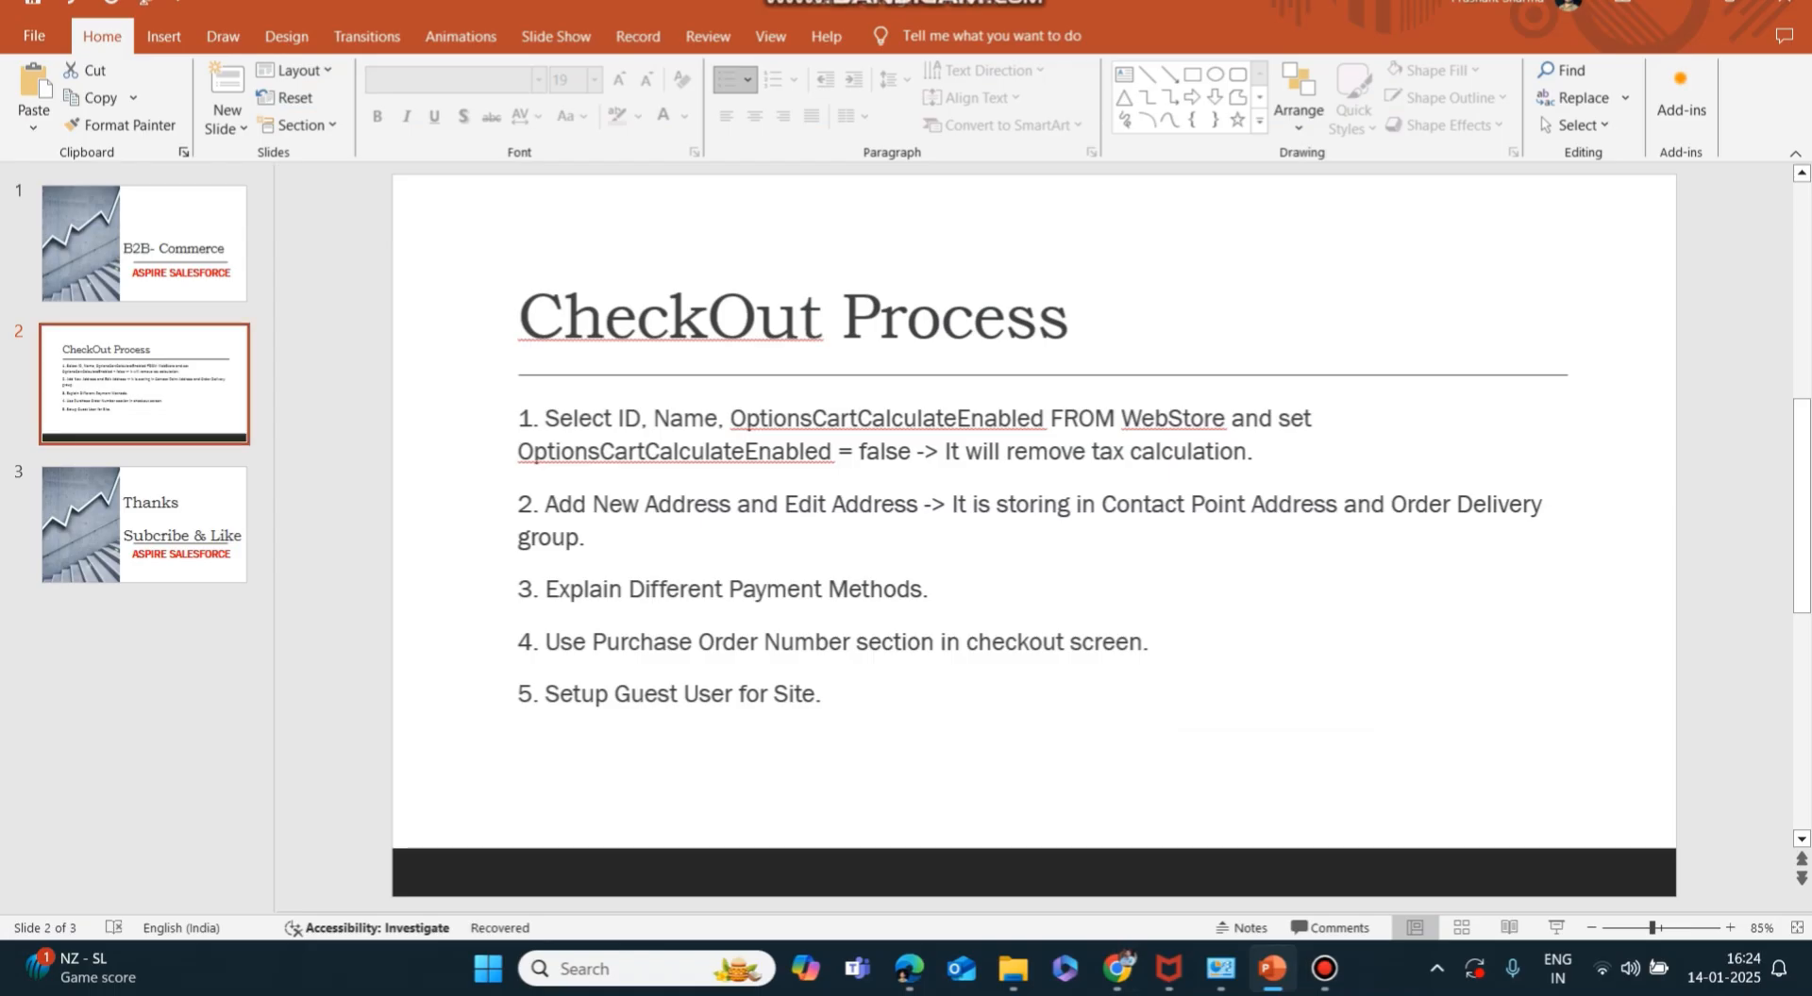
Highlight the WebStore query in step 1 of the CheckOut Process slide, then return to Chrome.
drag(545, 418, 1278, 418)
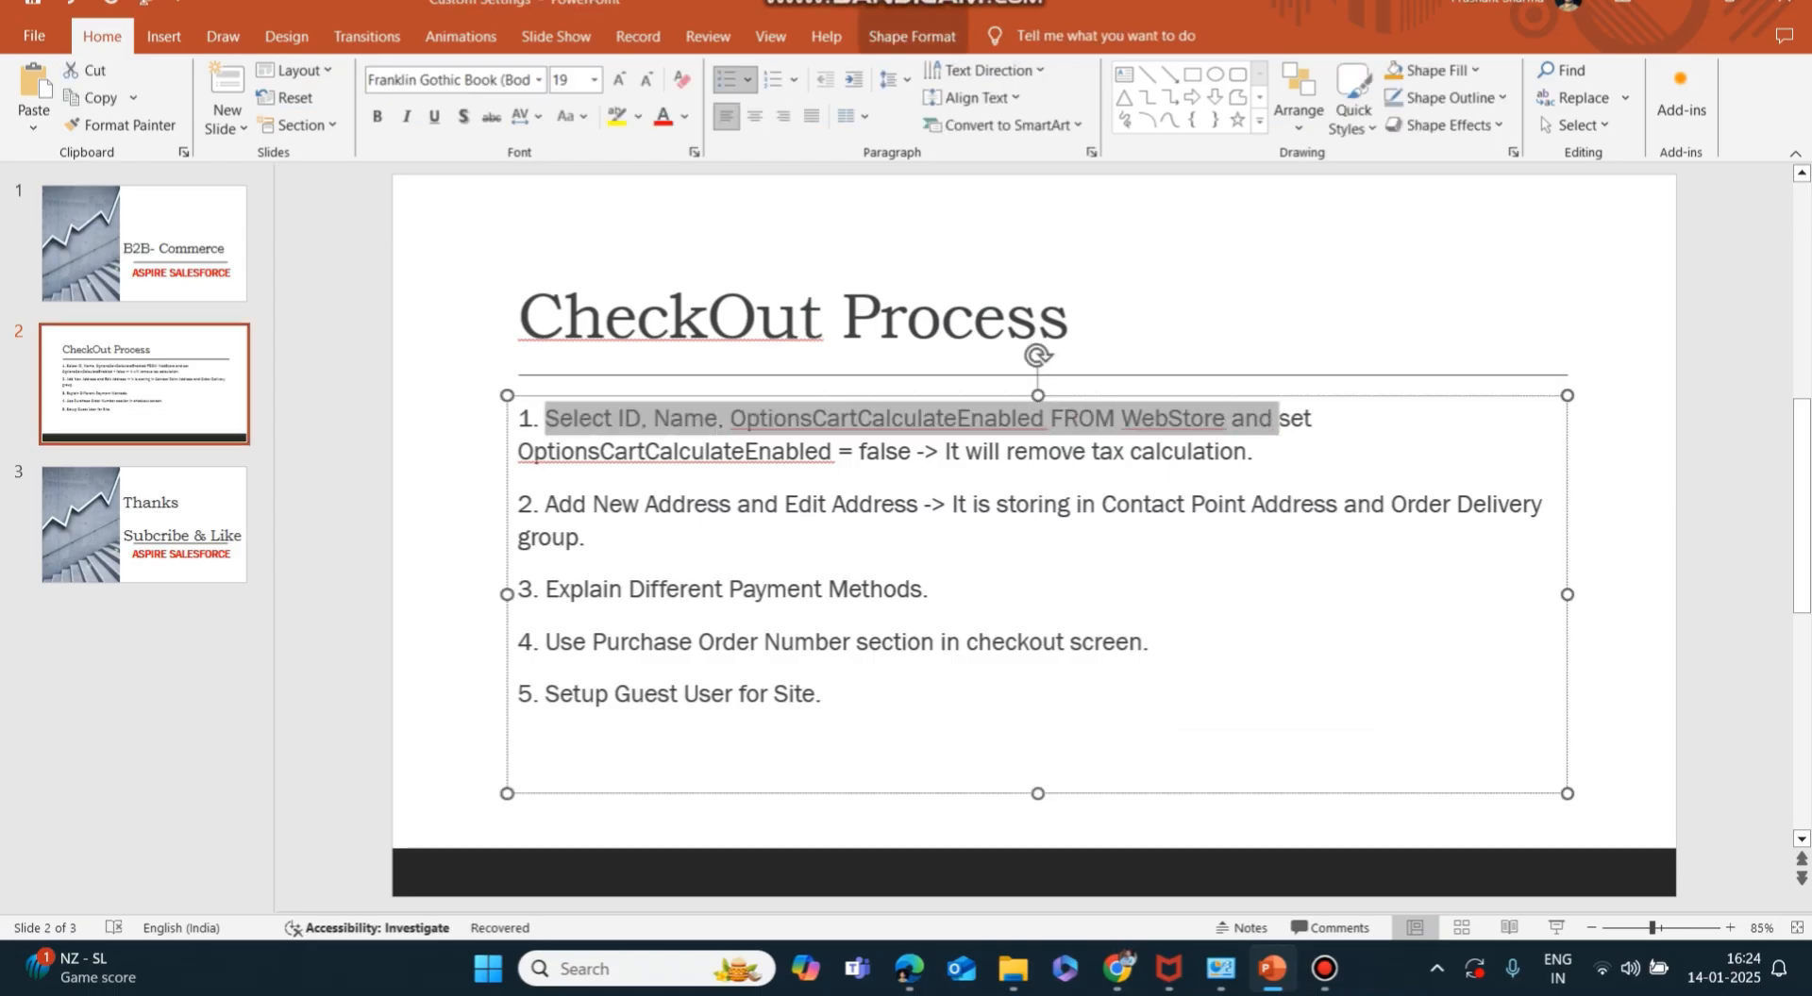
click(1226, 418)
drag(1226, 417, 545, 418)
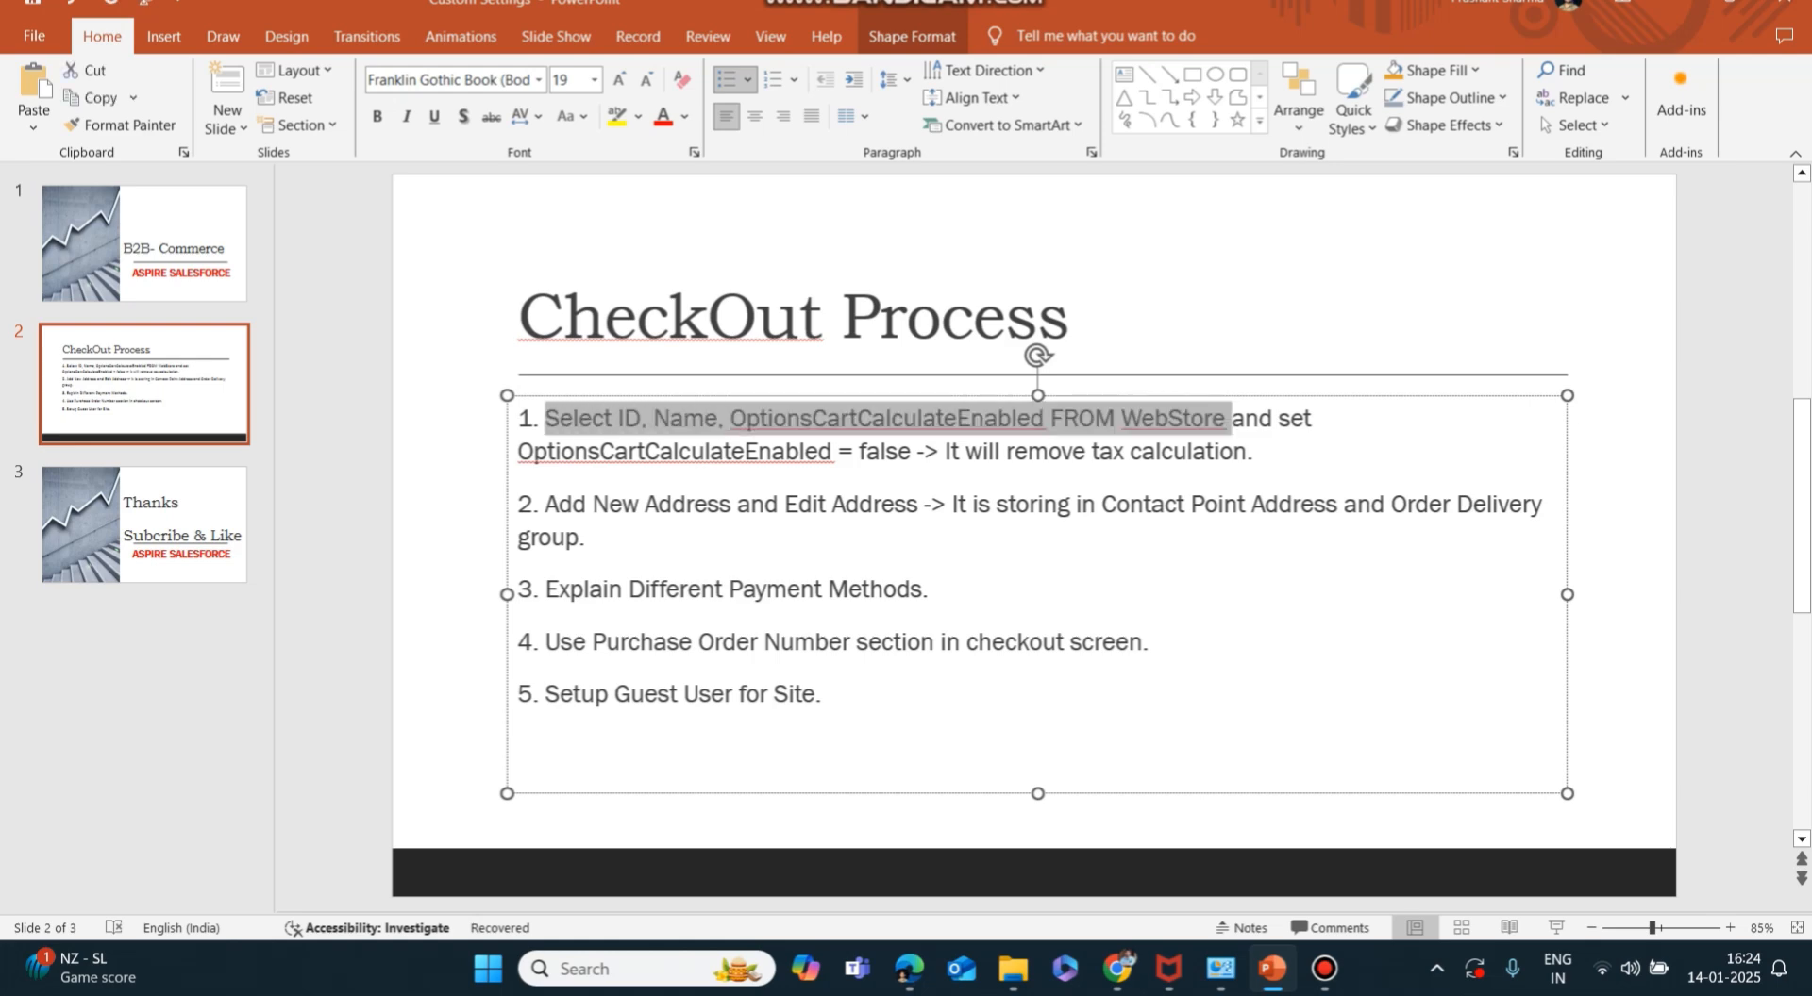
click(1116, 968)
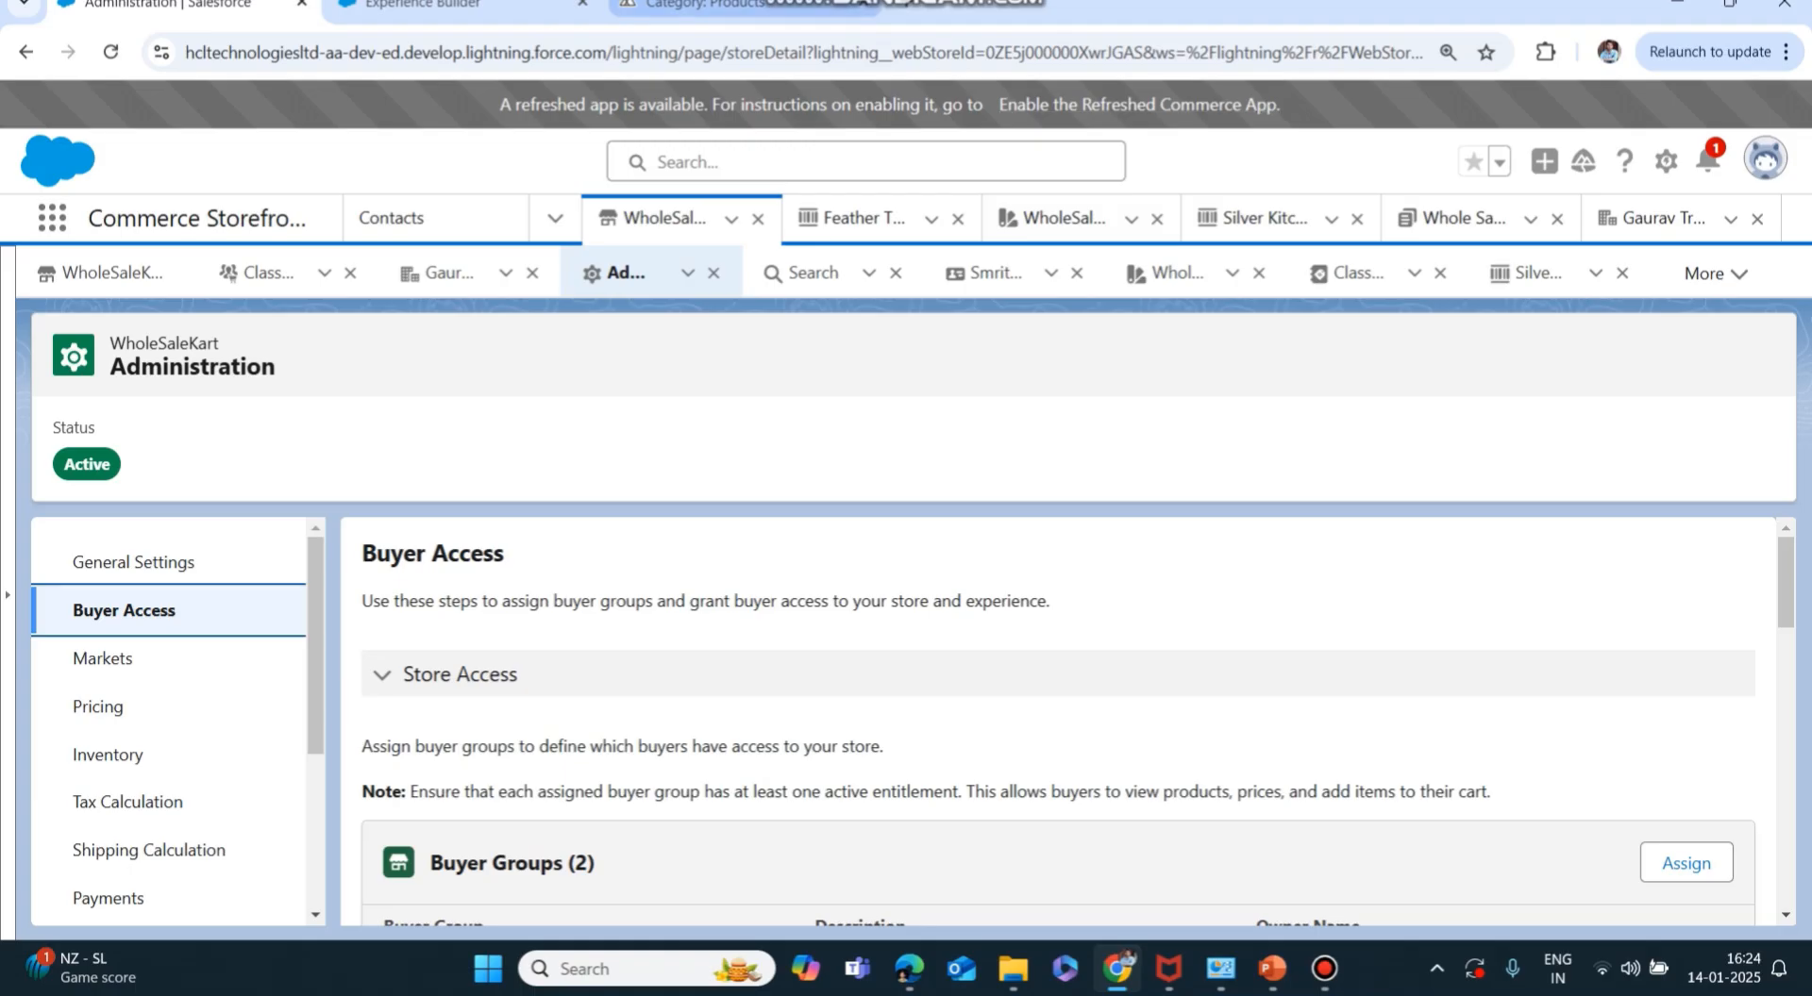
Launch the Developer Console from Setup and show it as a browser tab.
click(1665, 160)
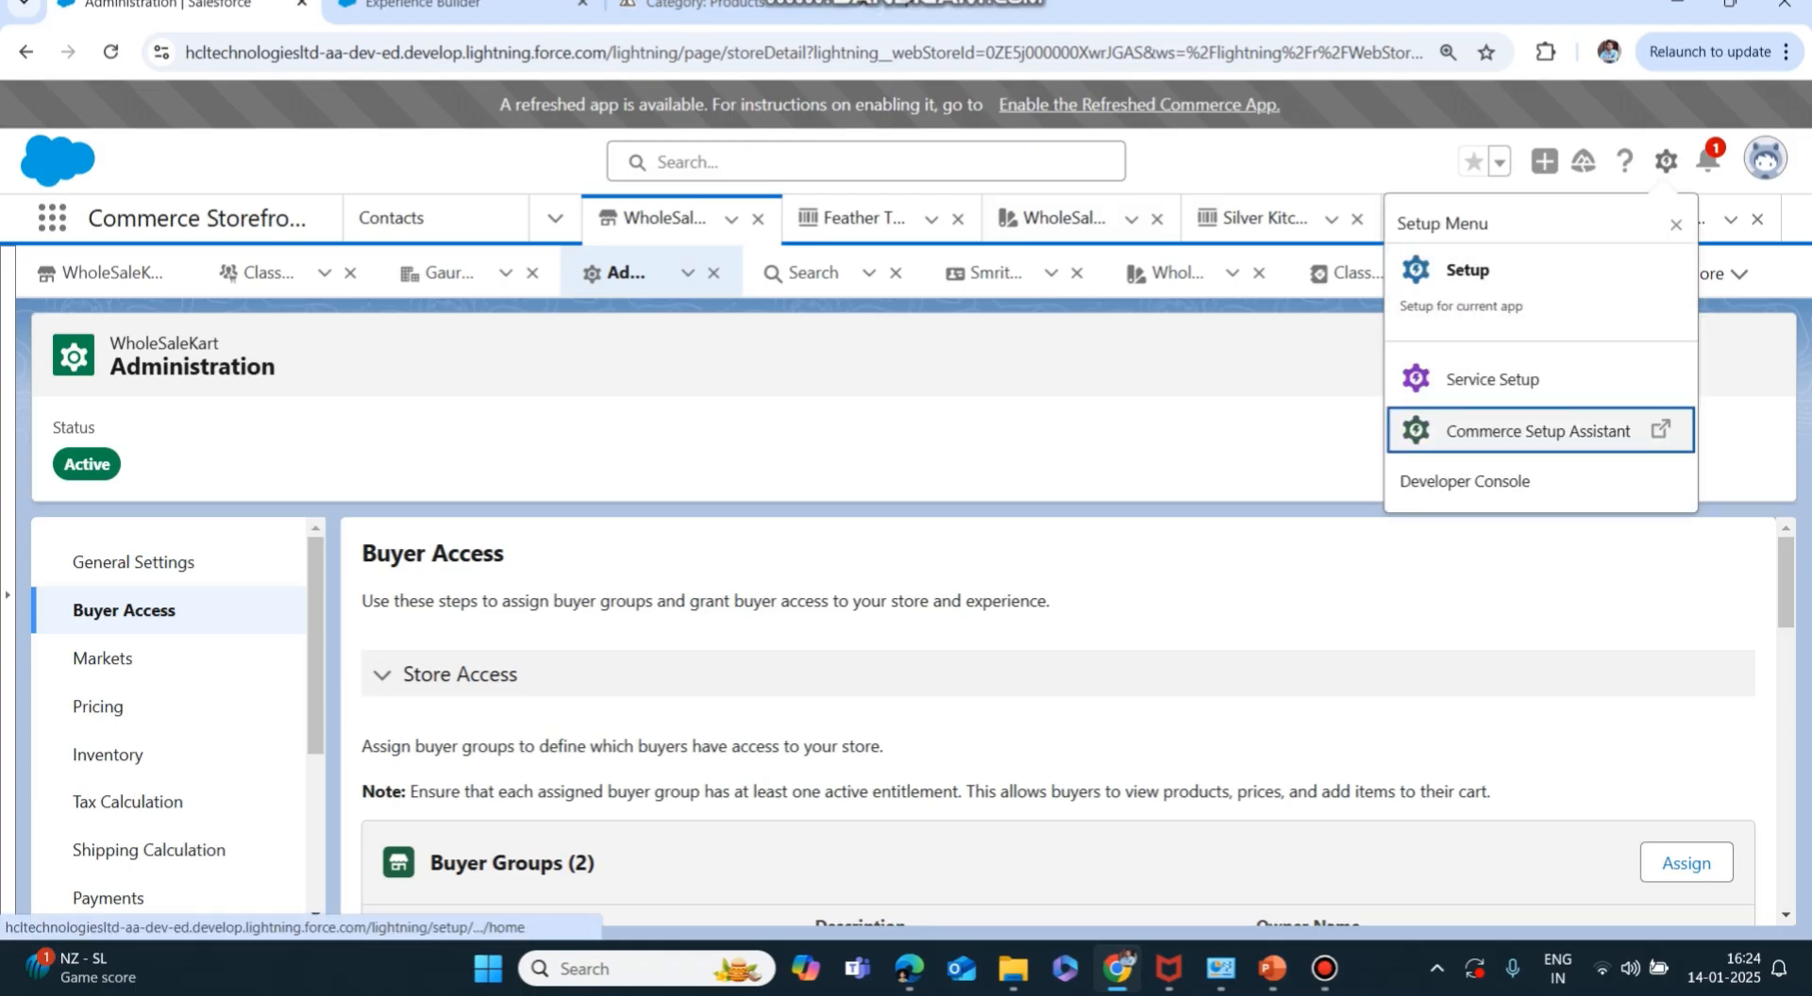
click(1510, 480)
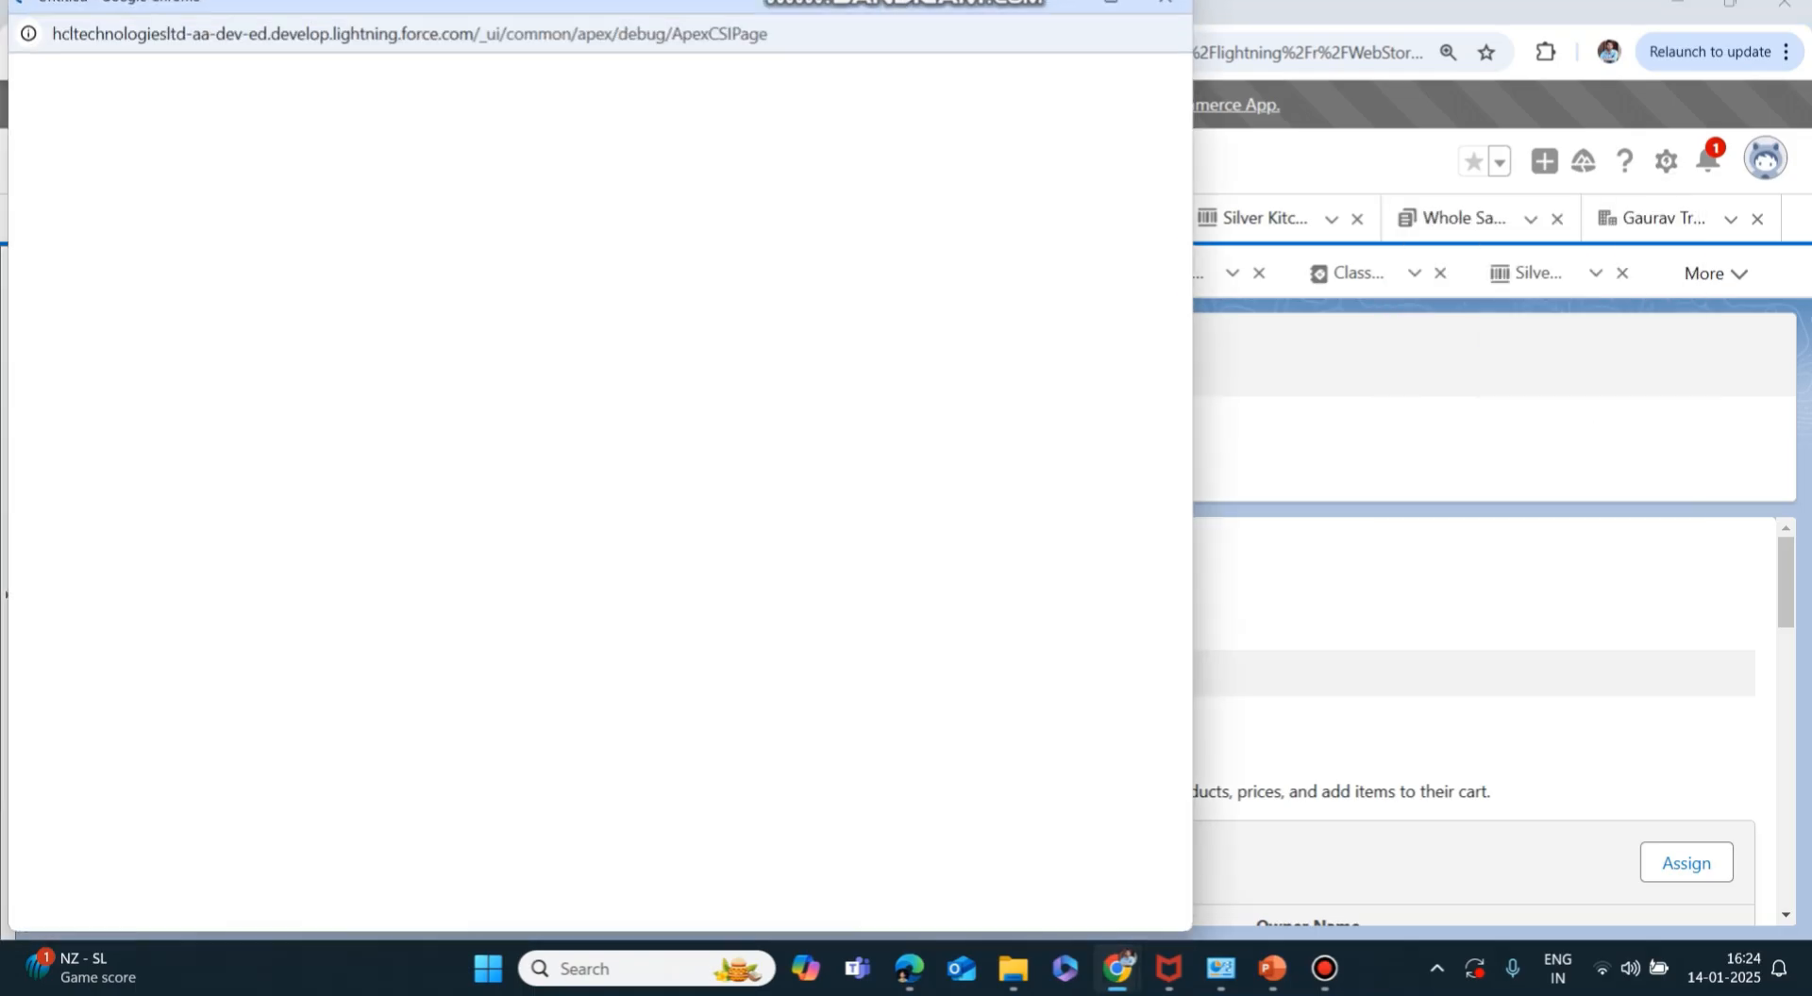
right_click(281, 4)
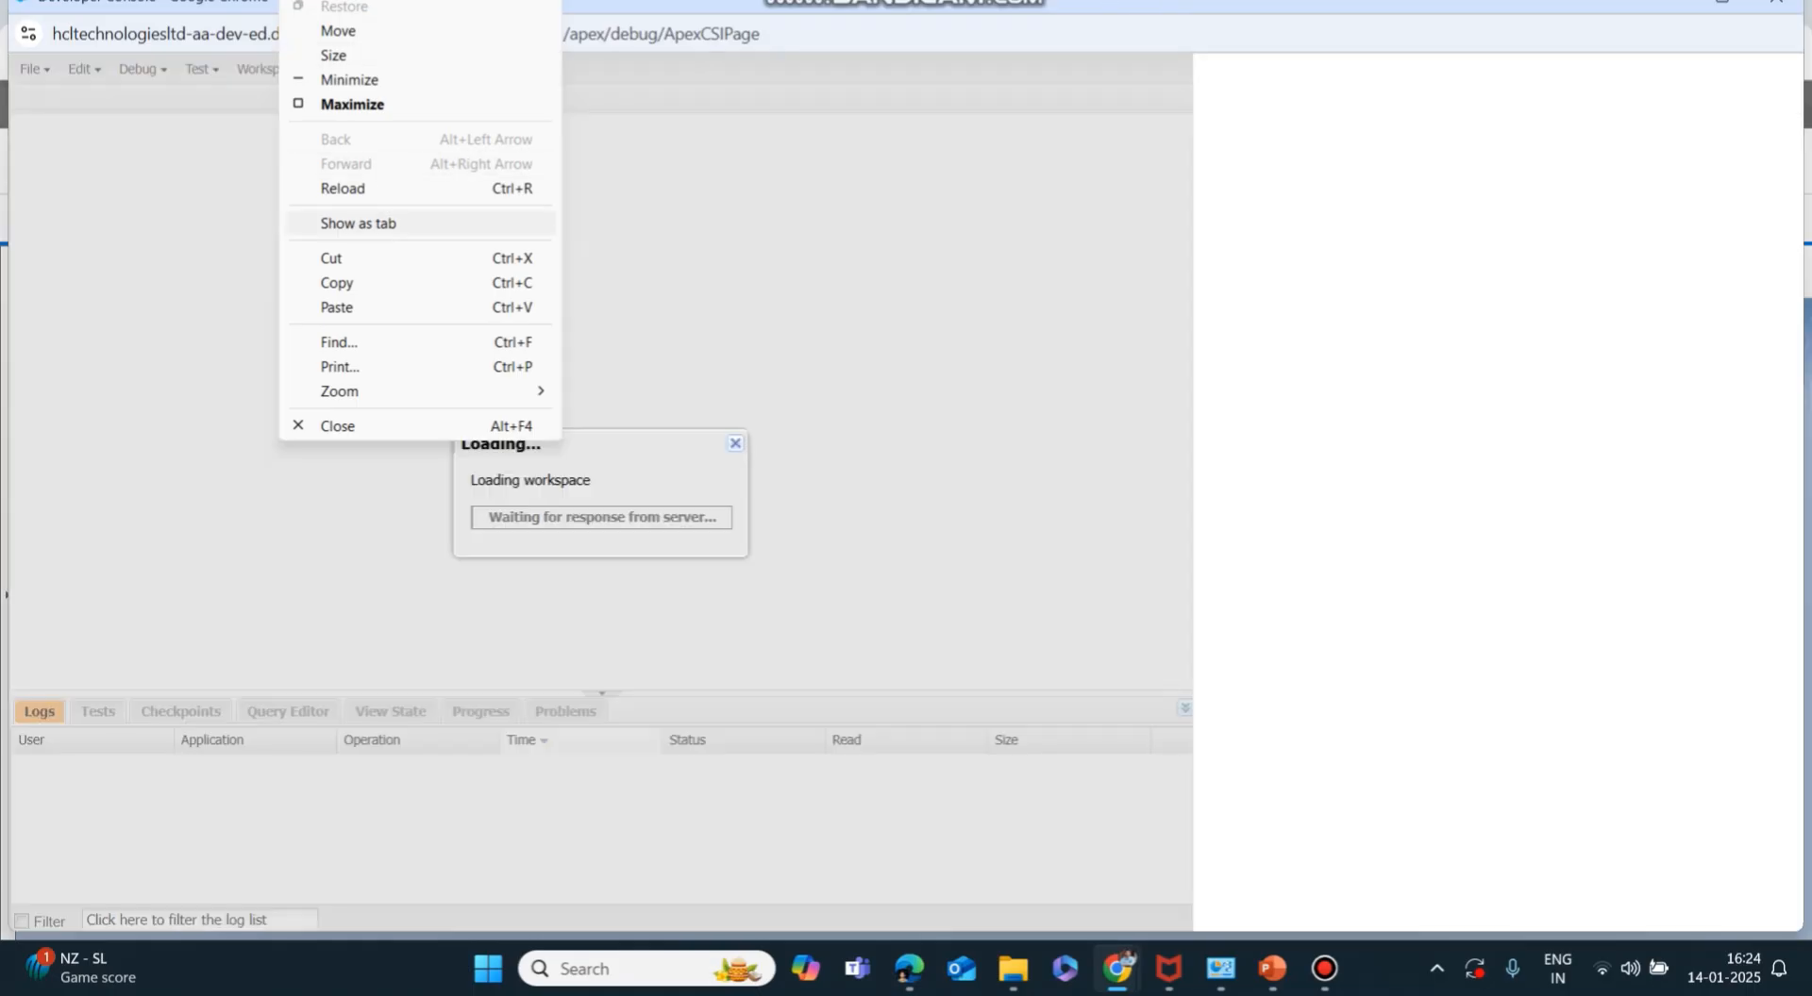
click(358, 223)
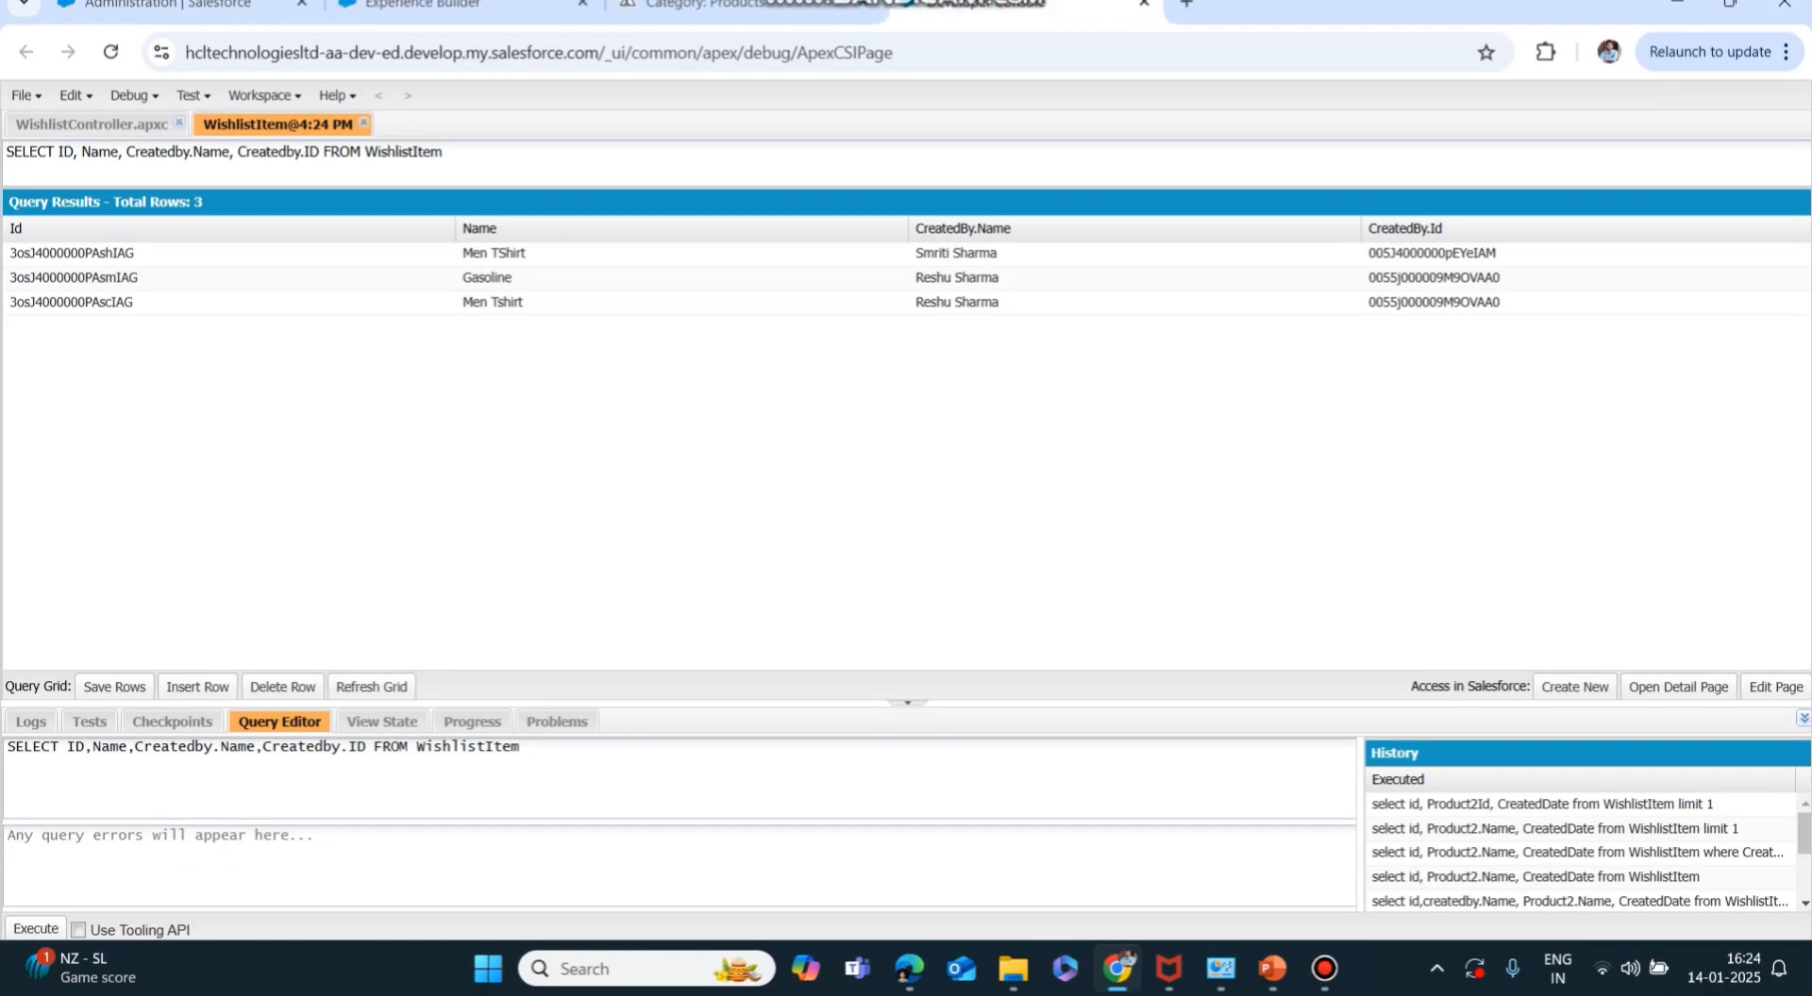
Close the wishlist tabs, then paste and run the WebStore query in the Query Editor.
click(363, 124)
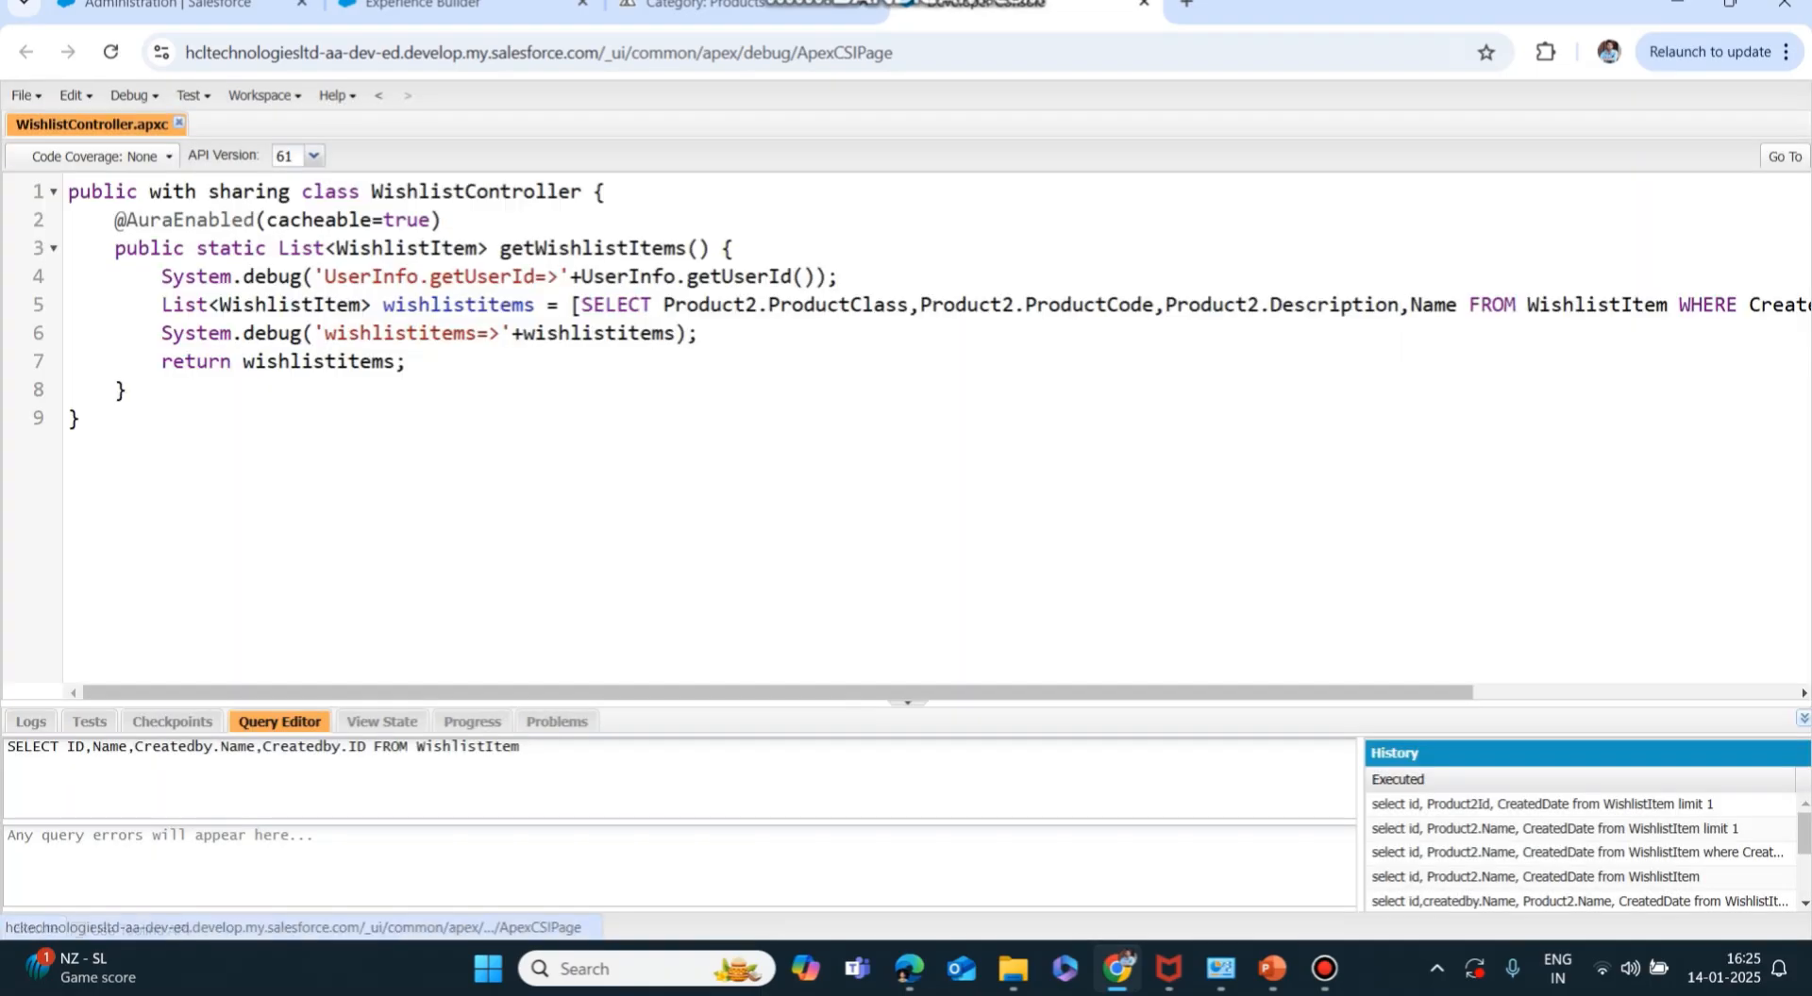
click(178, 124)
key(ctrl+a)
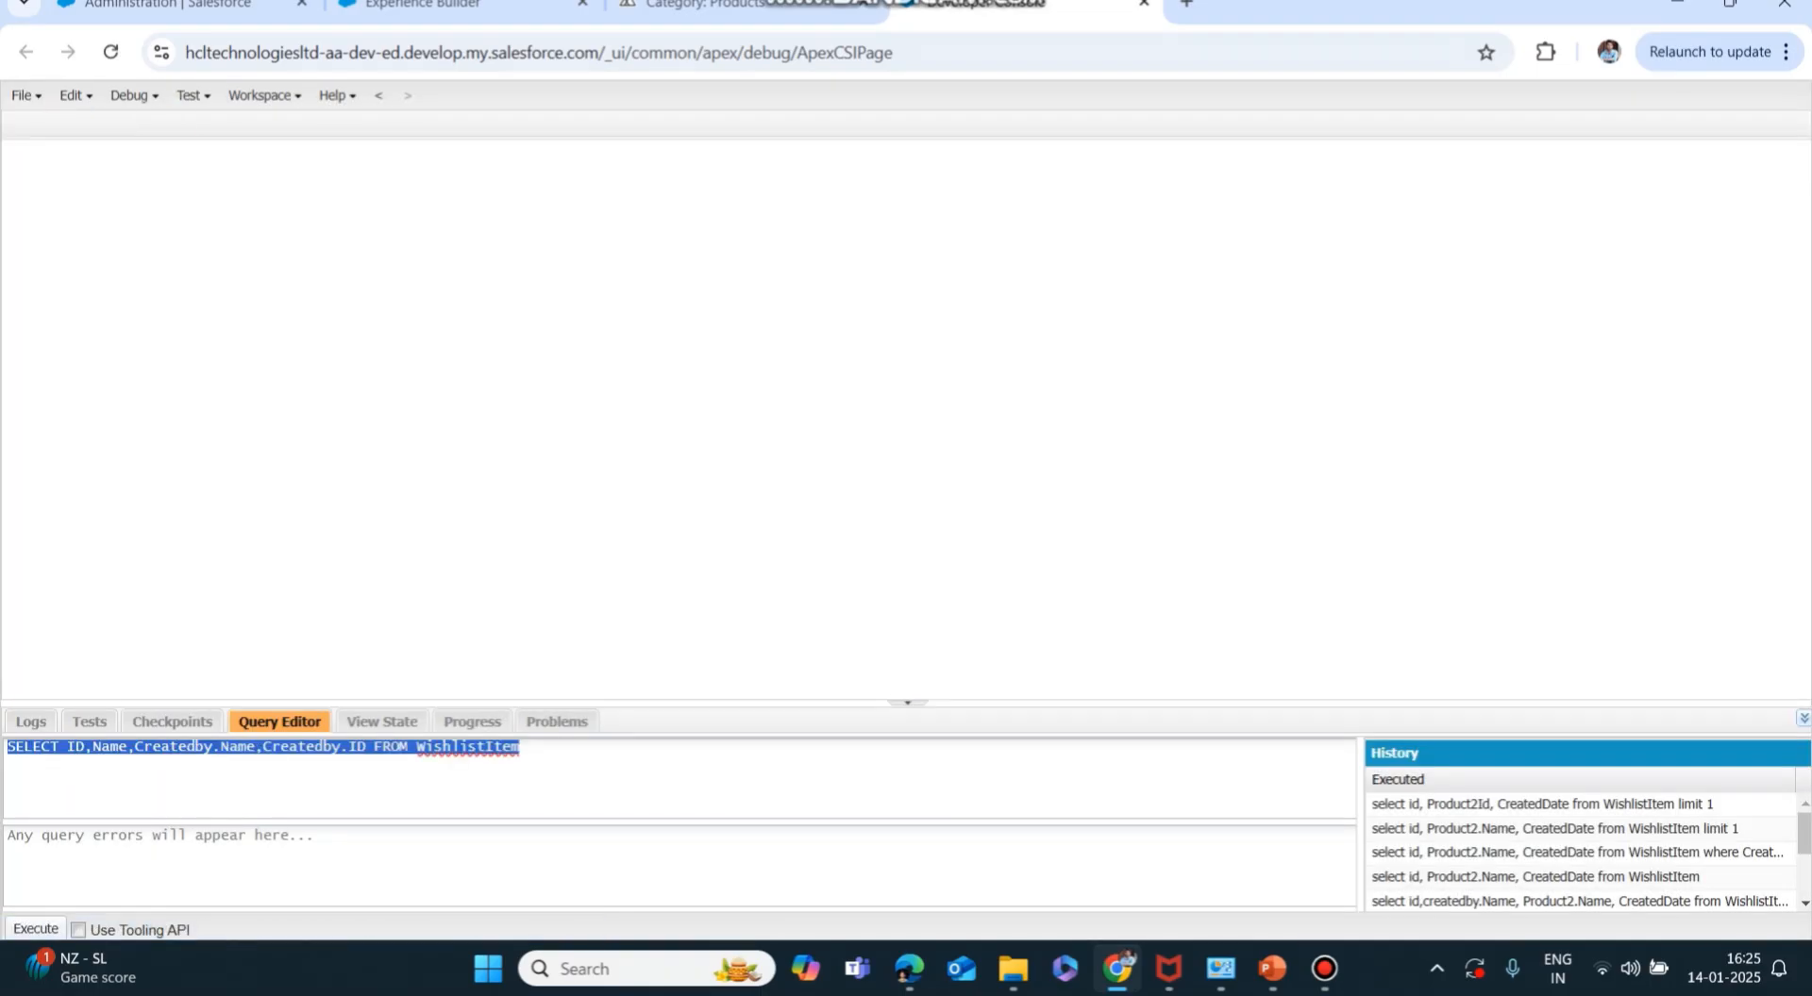
text(Select ID, Name, OptionsCartCalculateEnabled FROM WebStore)
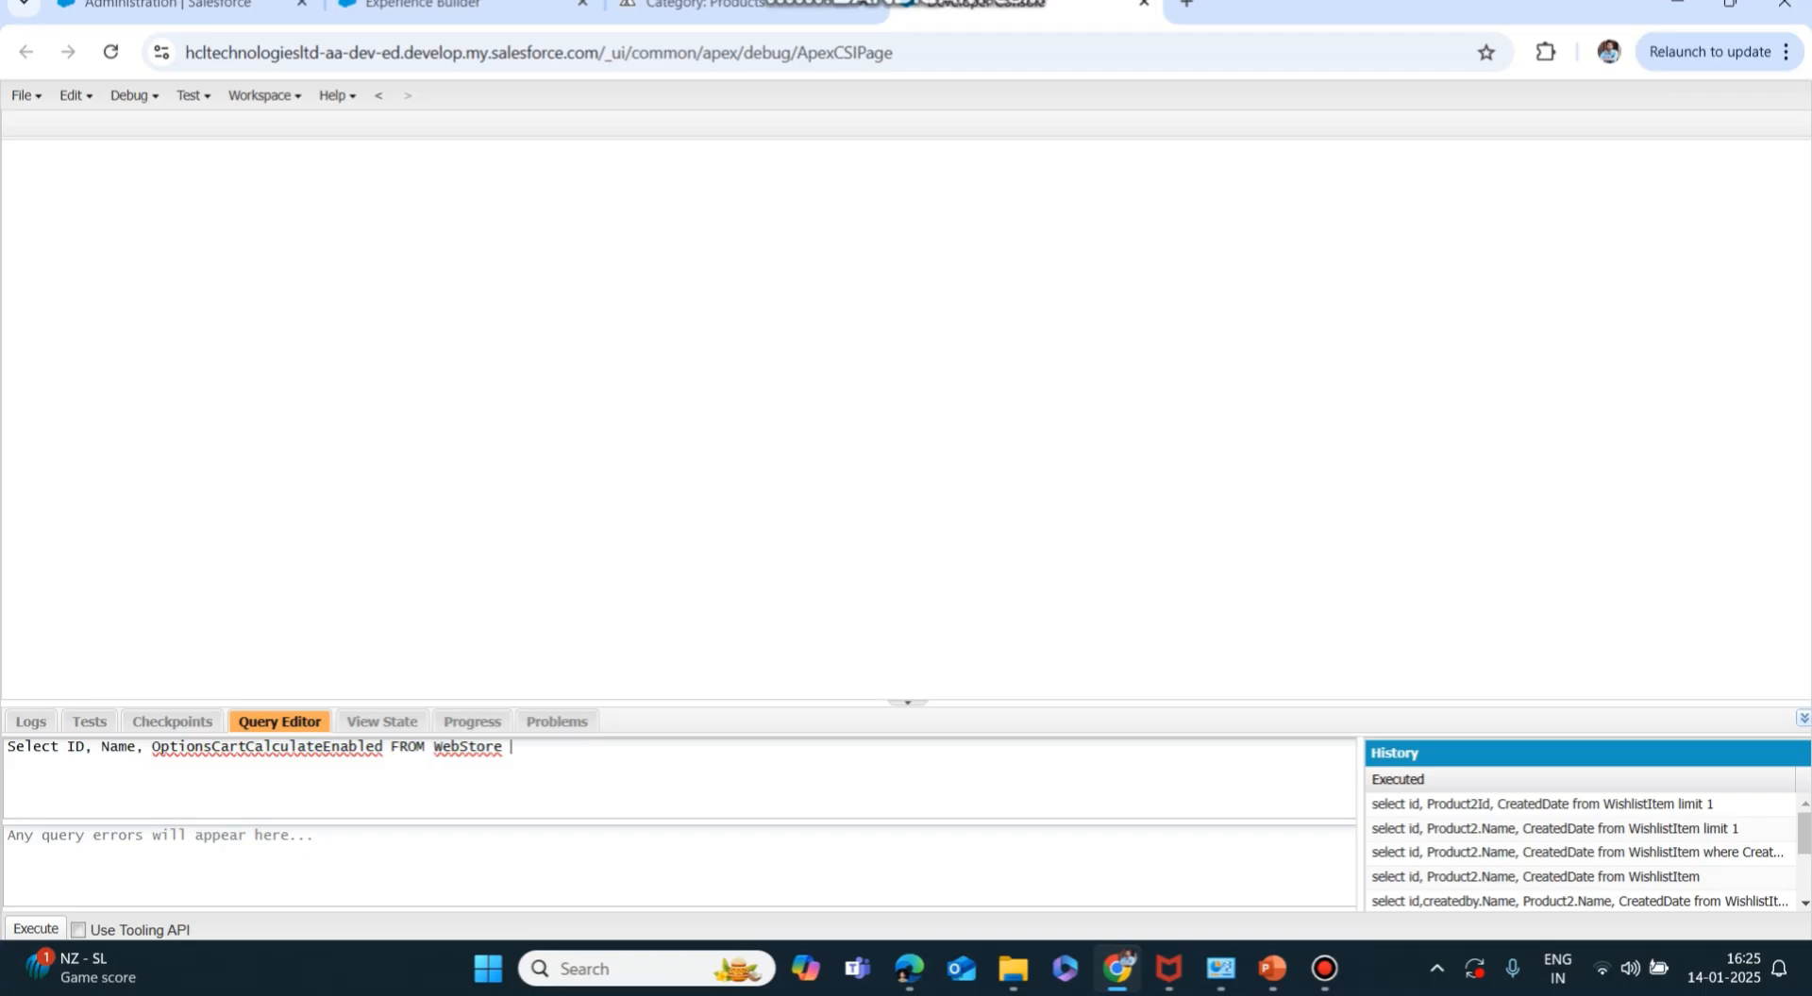
click(36, 929)
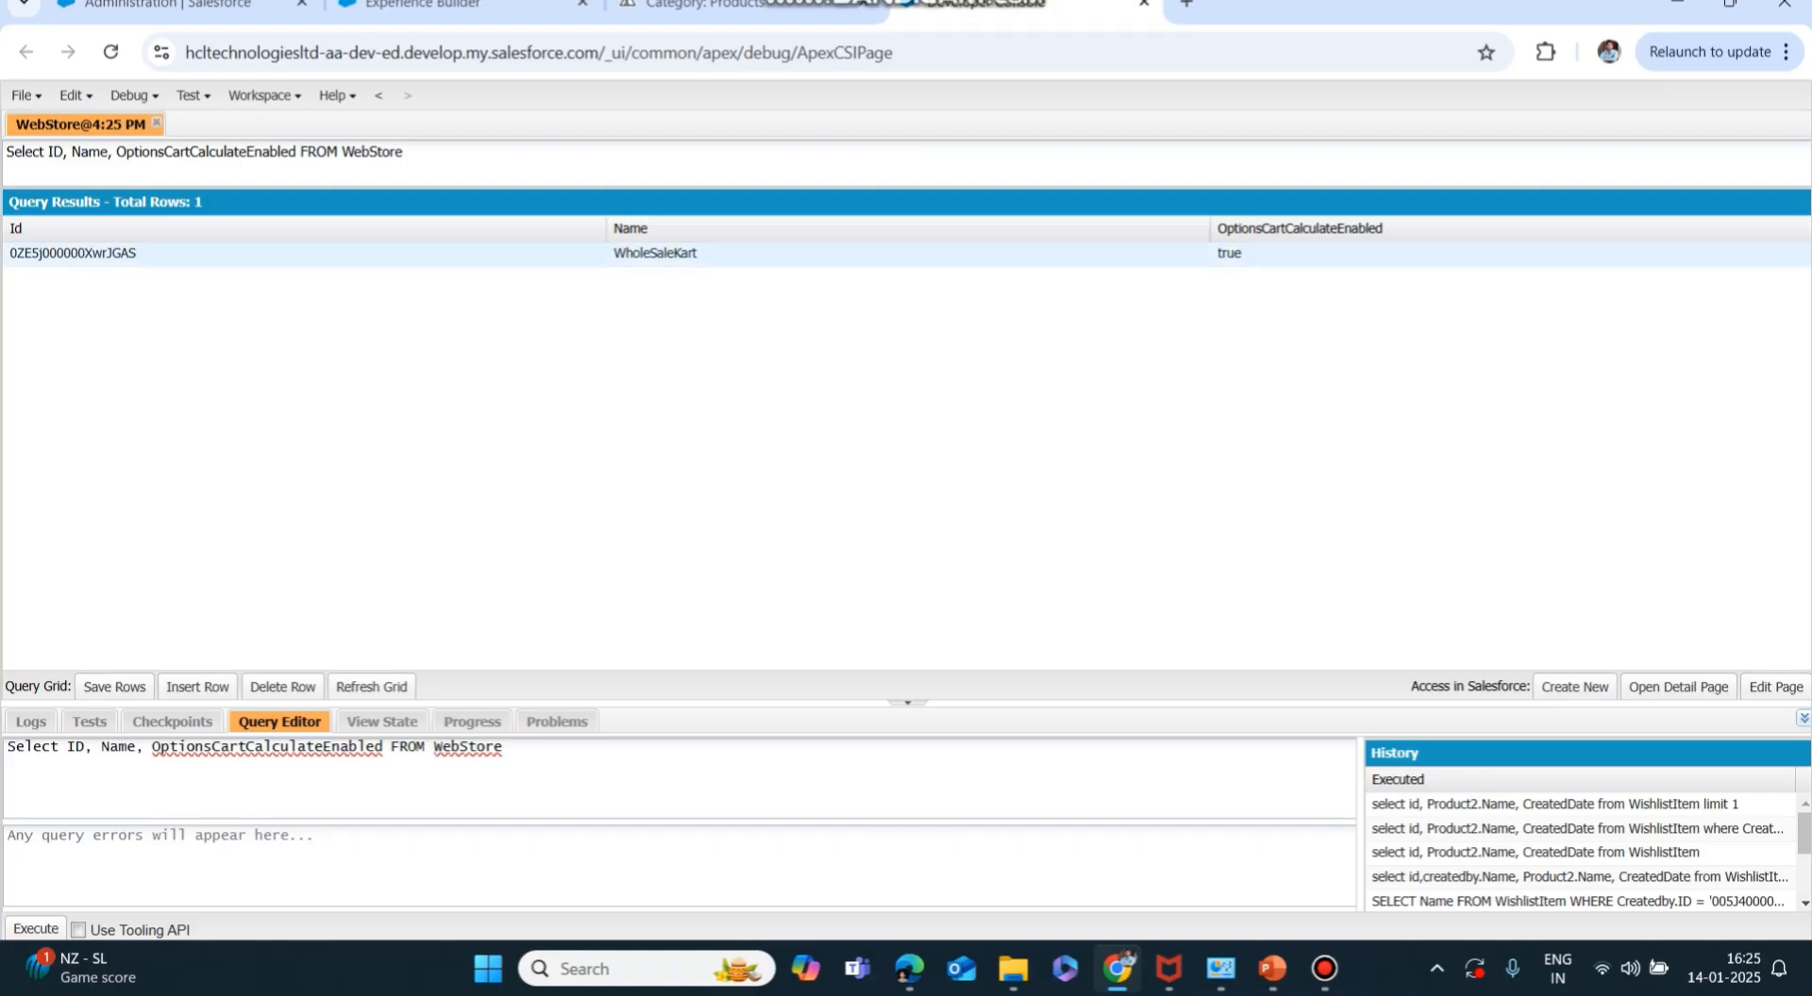
Set WholeSaleKart's OptionsCartCalculateEnabled to false, save the row, and return to Experience Builder.
double_click(1229, 253)
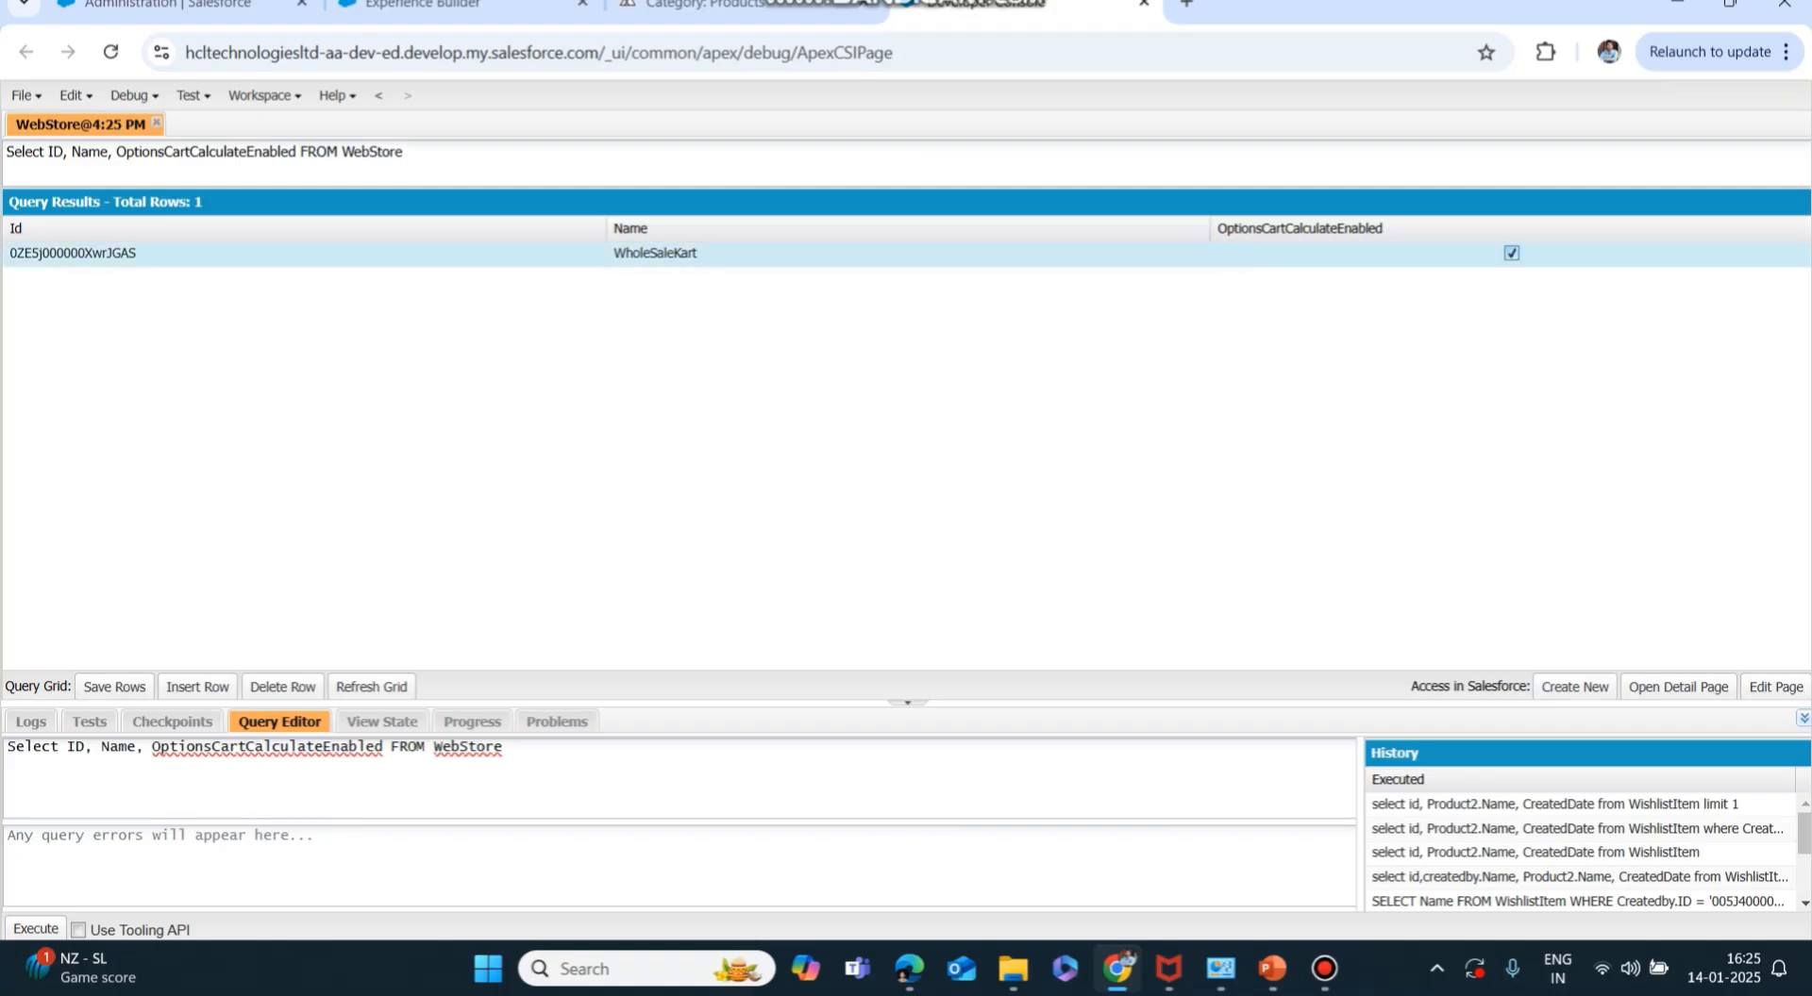
key(Escape)
double_click(1229, 253)
click(114, 687)
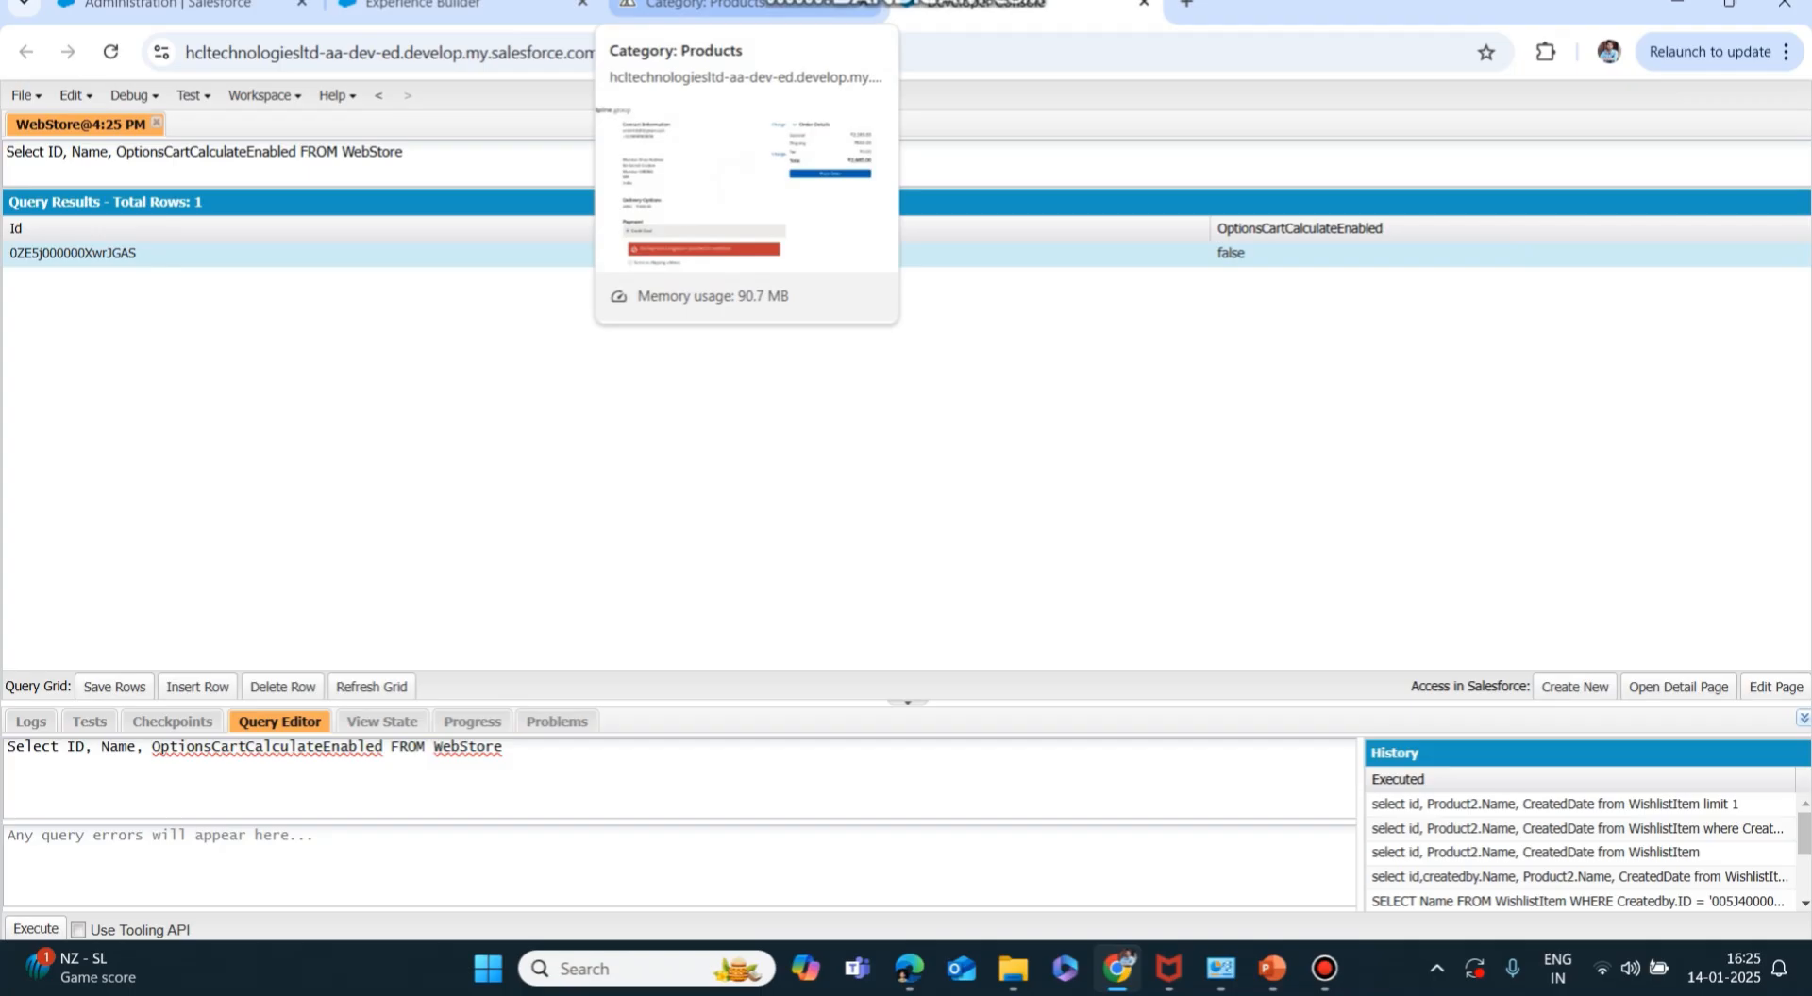
click(717, 5)
click(424, 4)
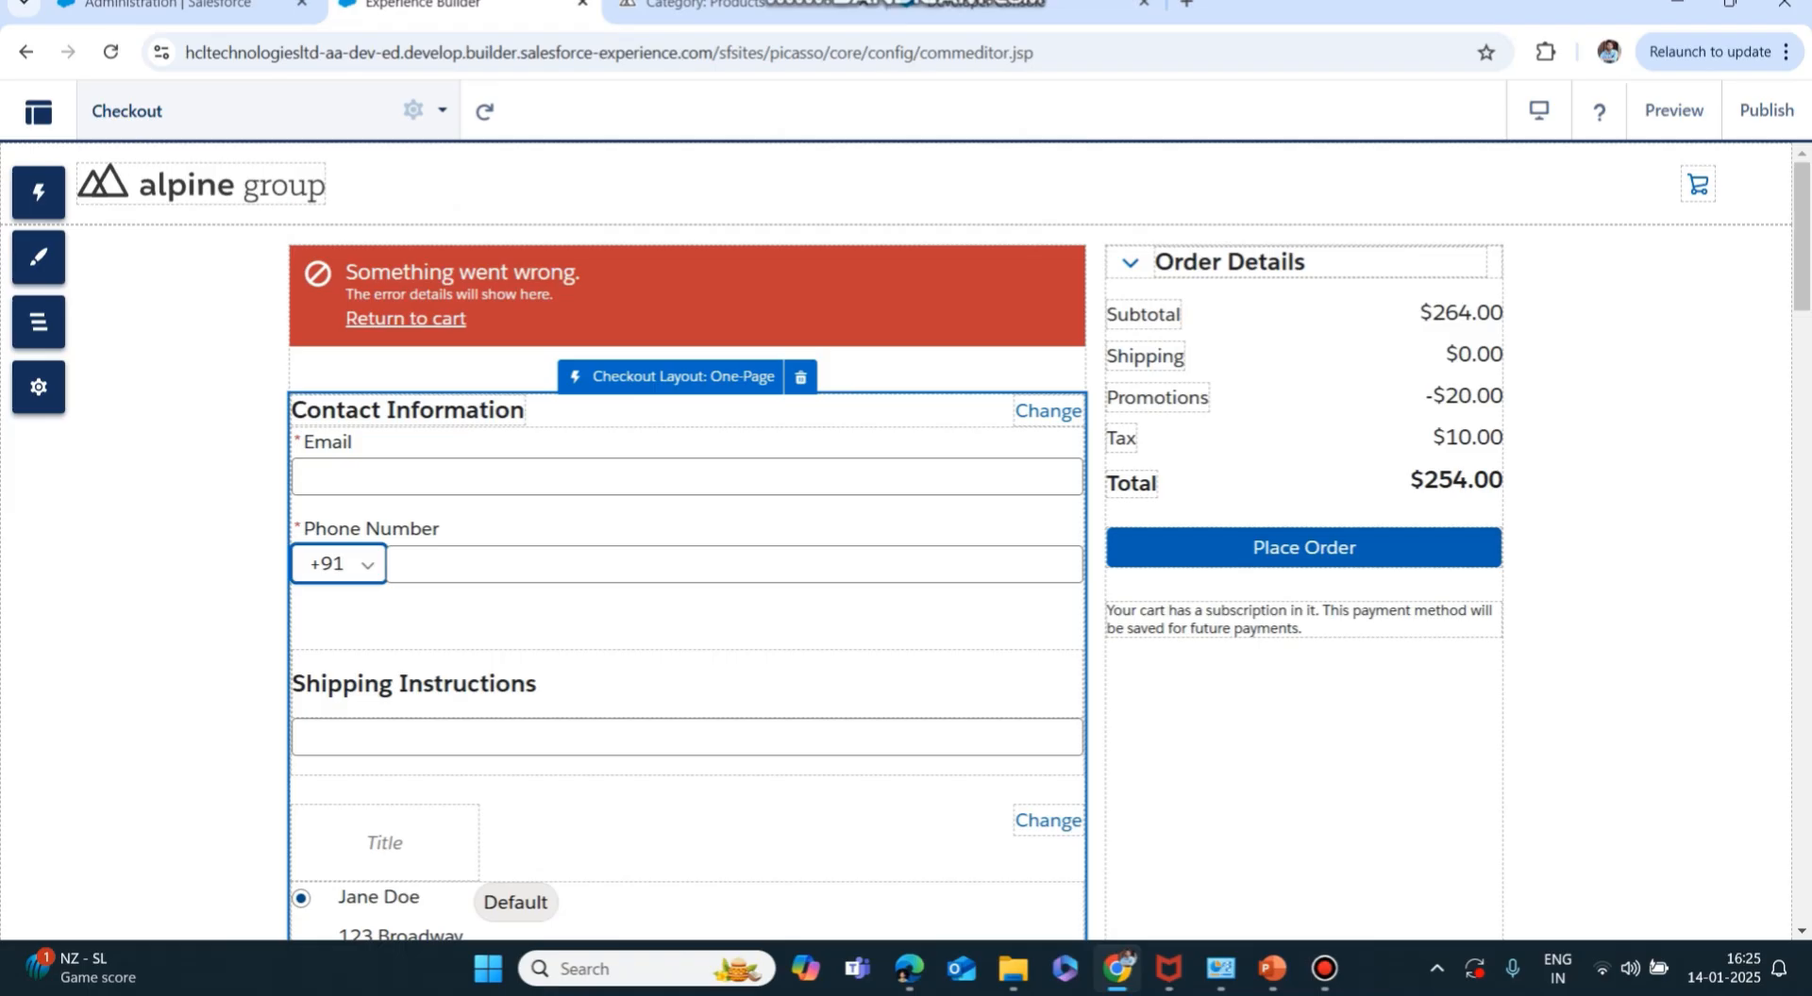
Delete the Shipping Method component and the emptied Delivery Options section from Checkout.
scroll(687, 585, down, 5)
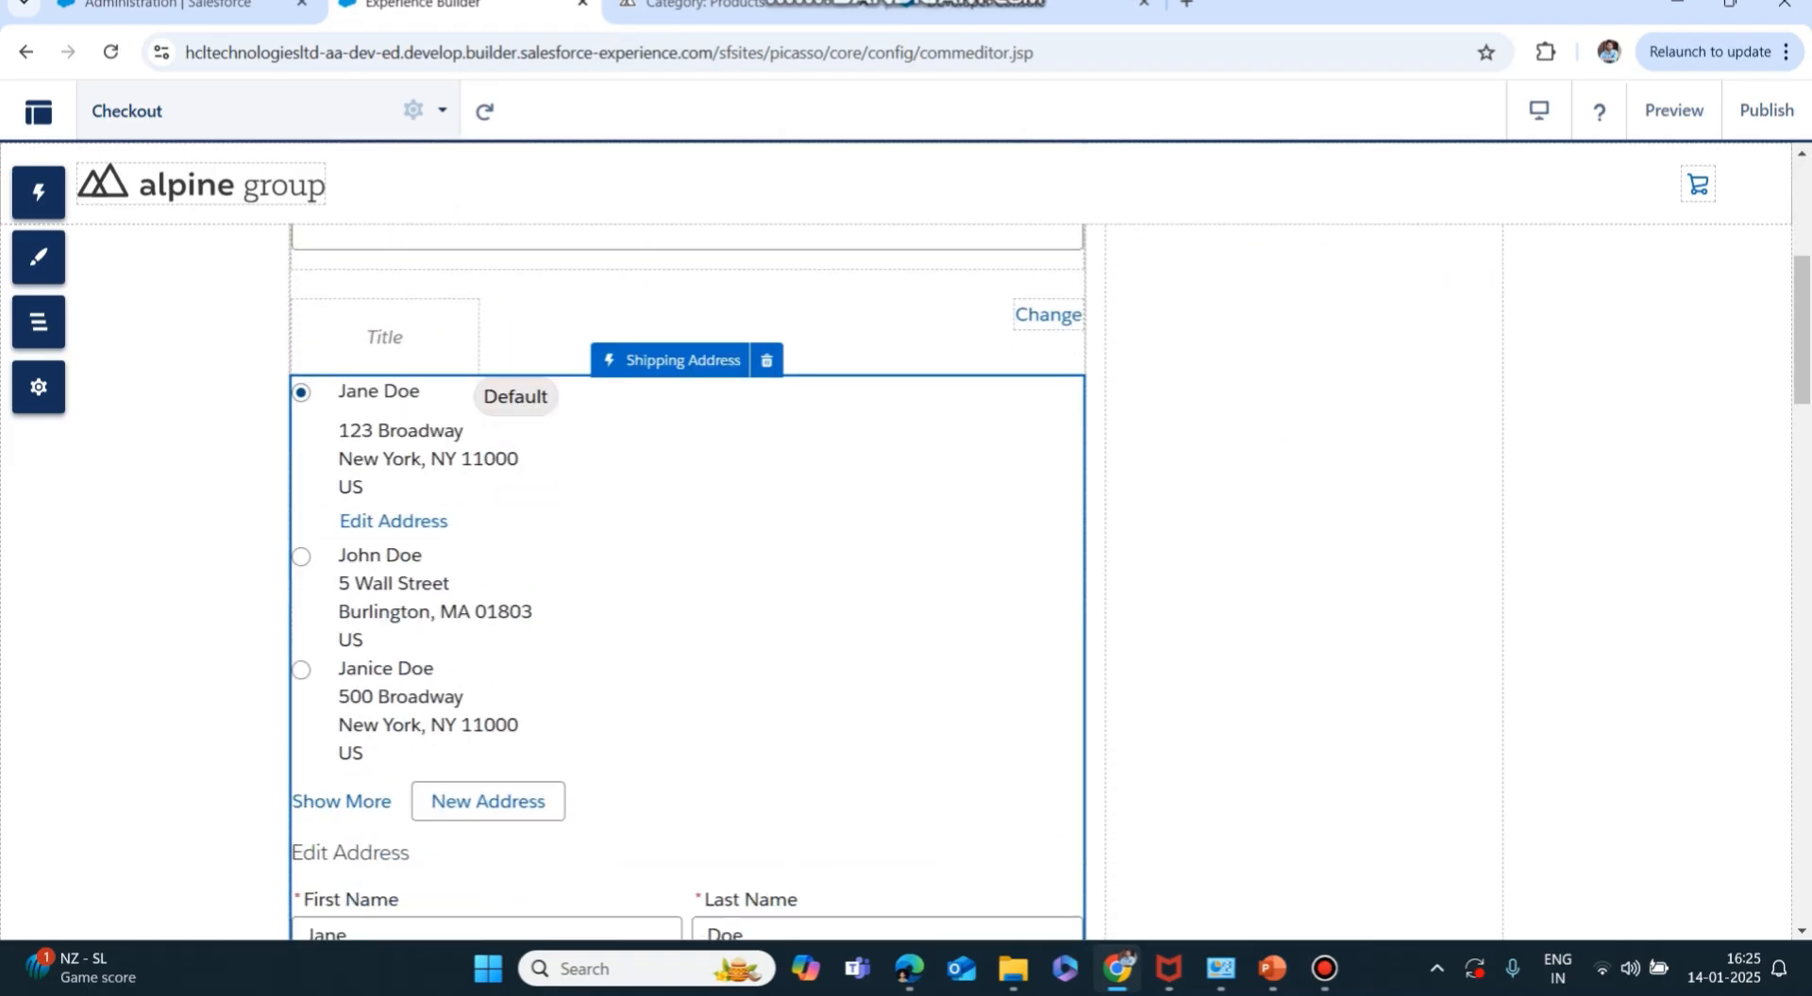
scroll(687, 585, down, 10)
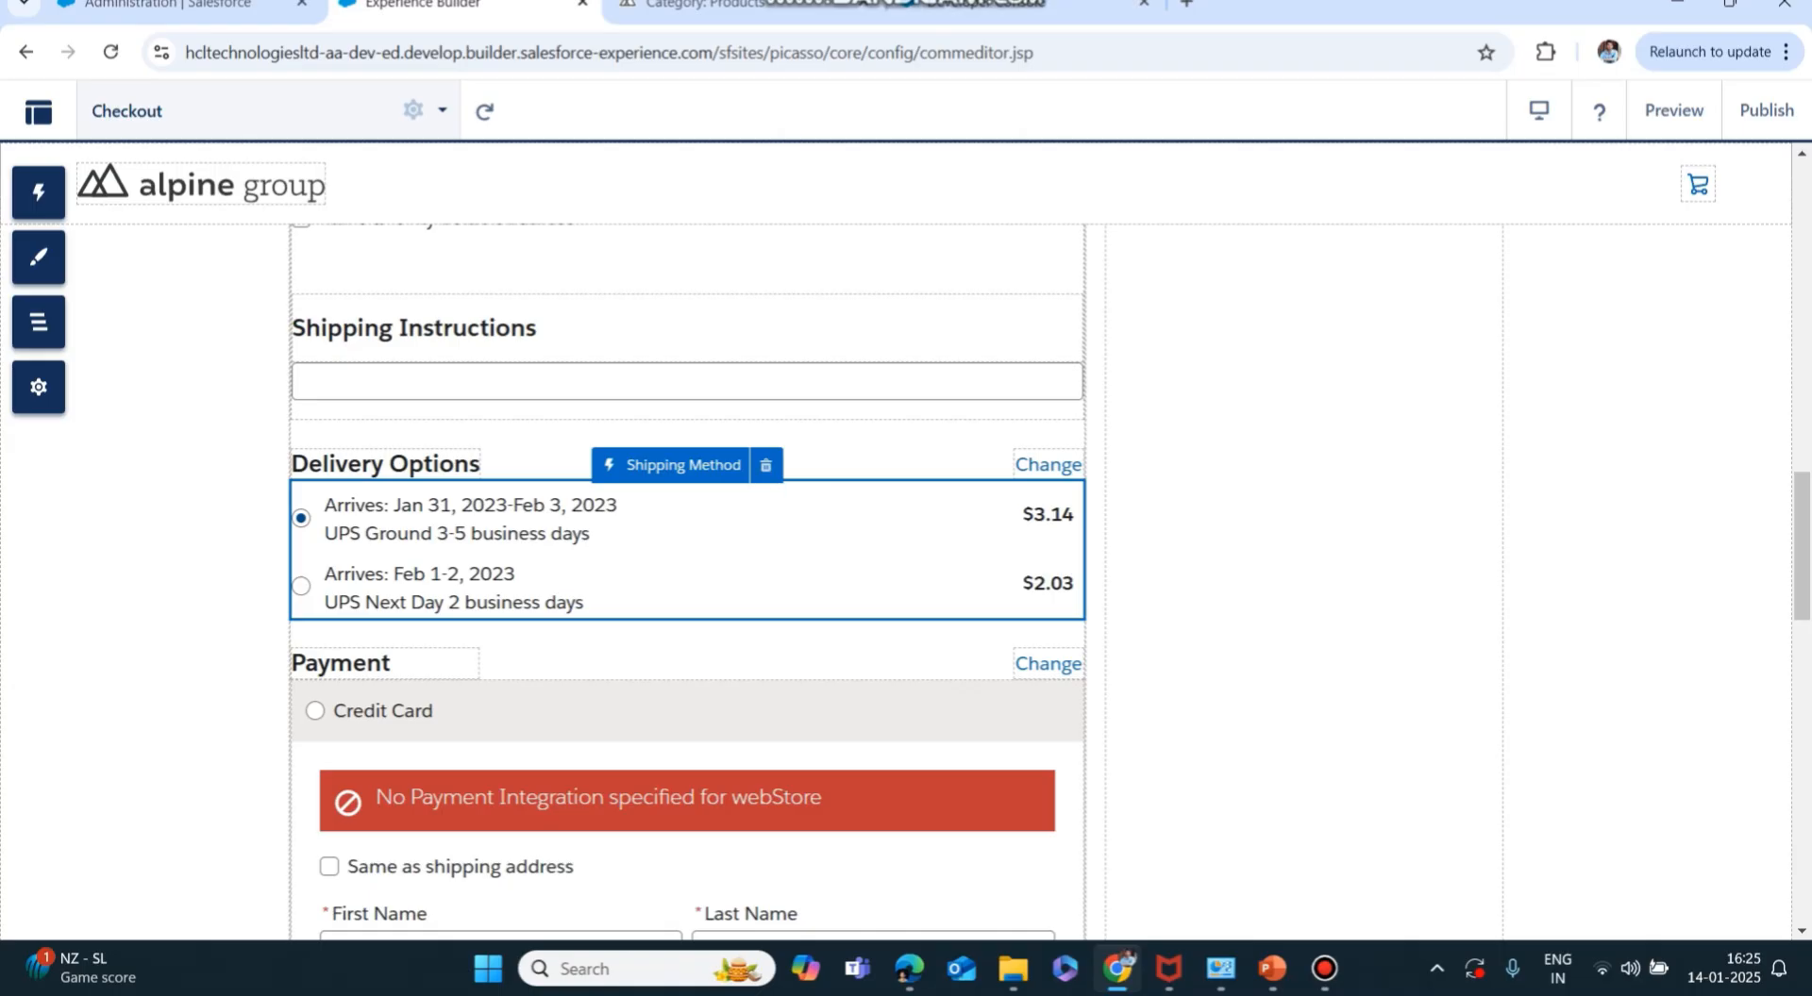
click(765, 466)
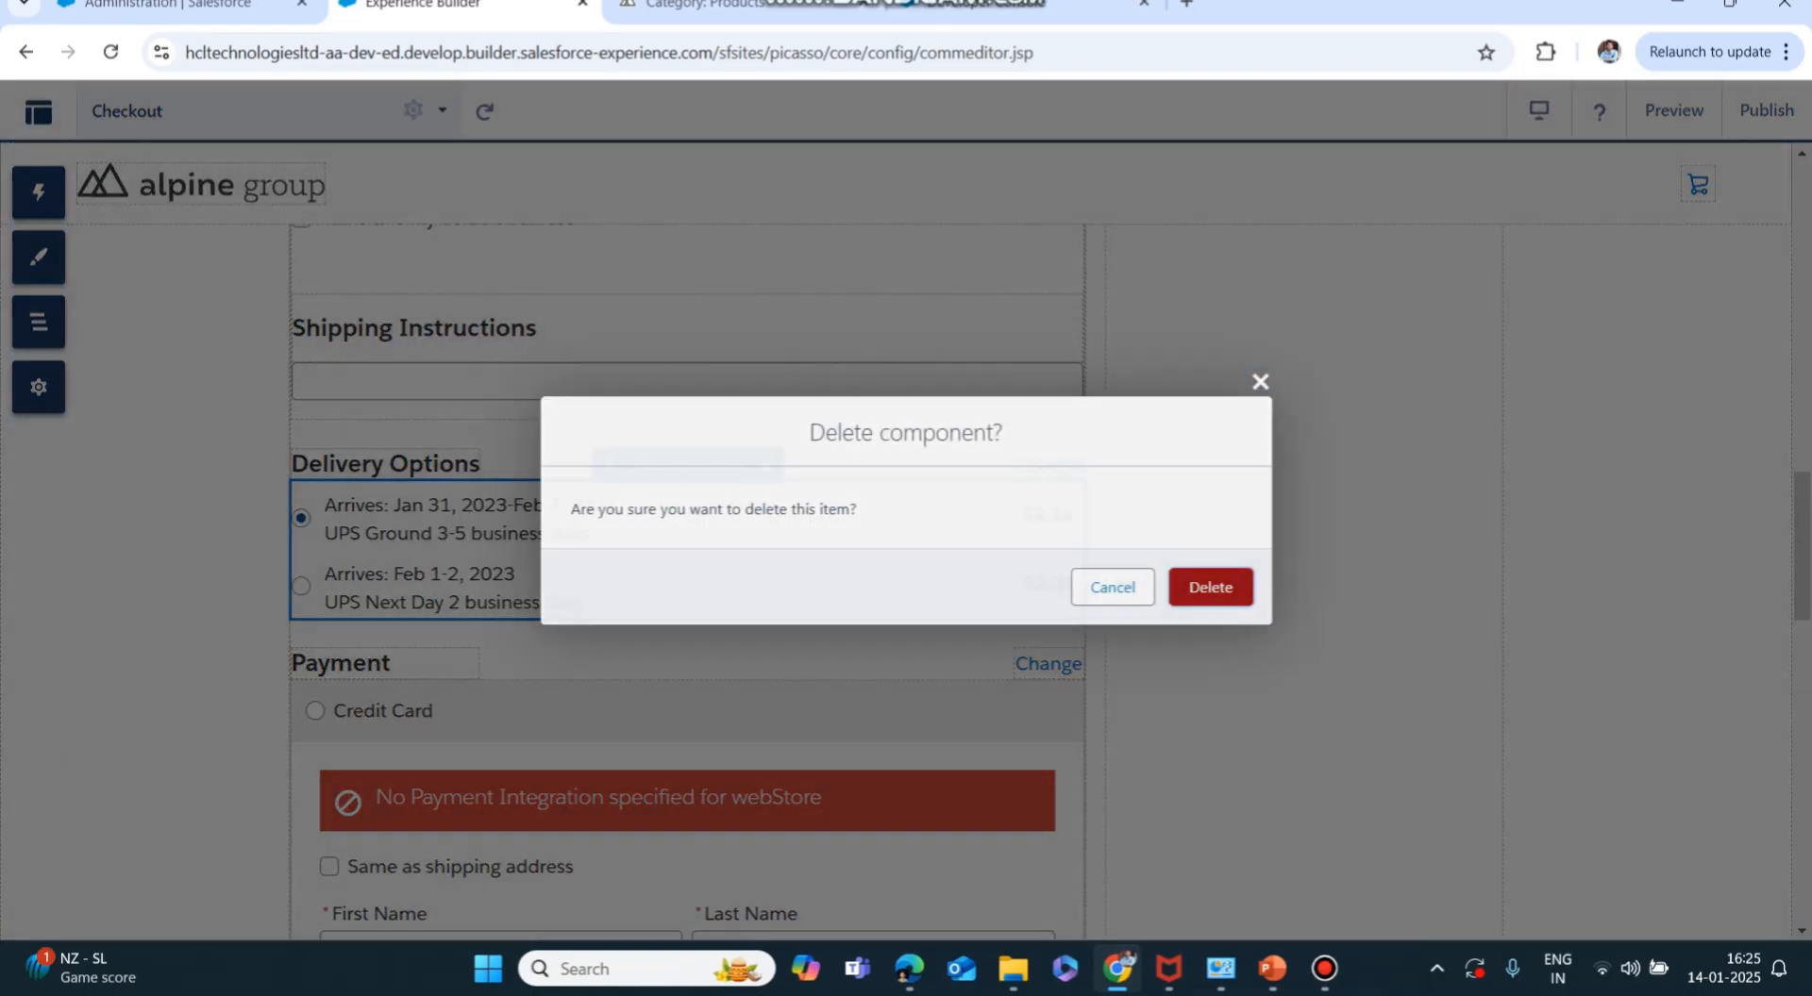
click(1210, 586)
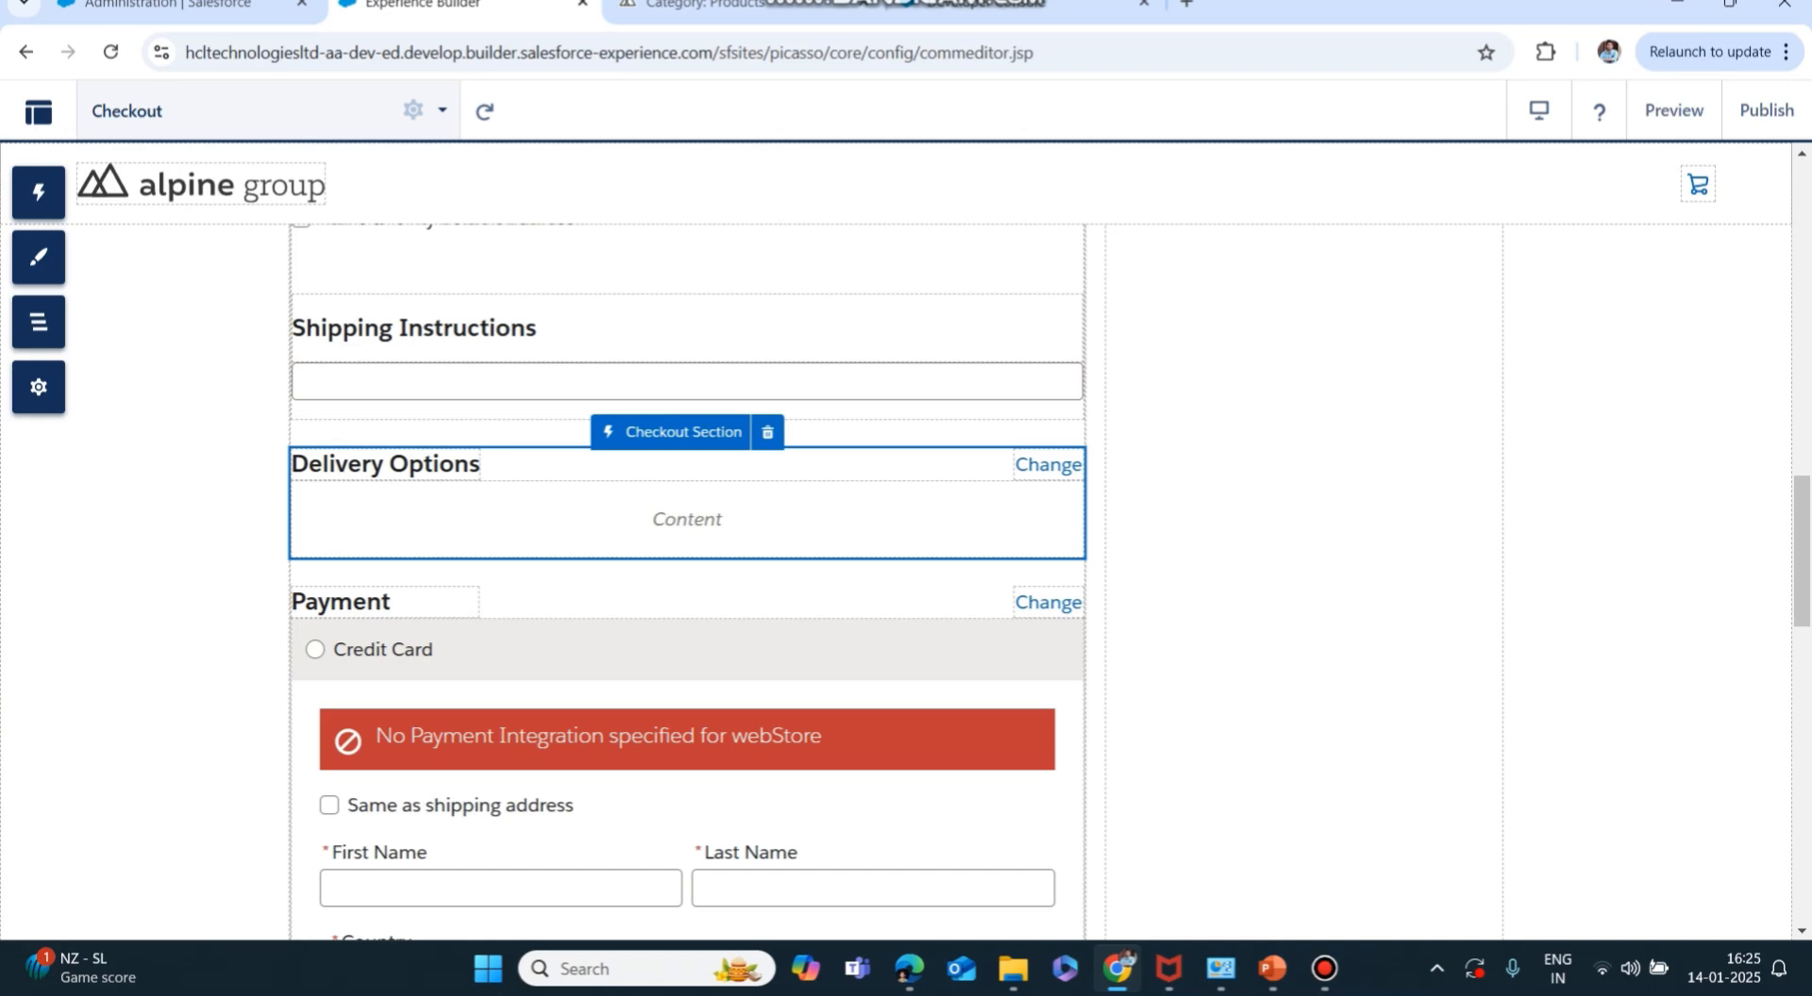
click(767, 431)
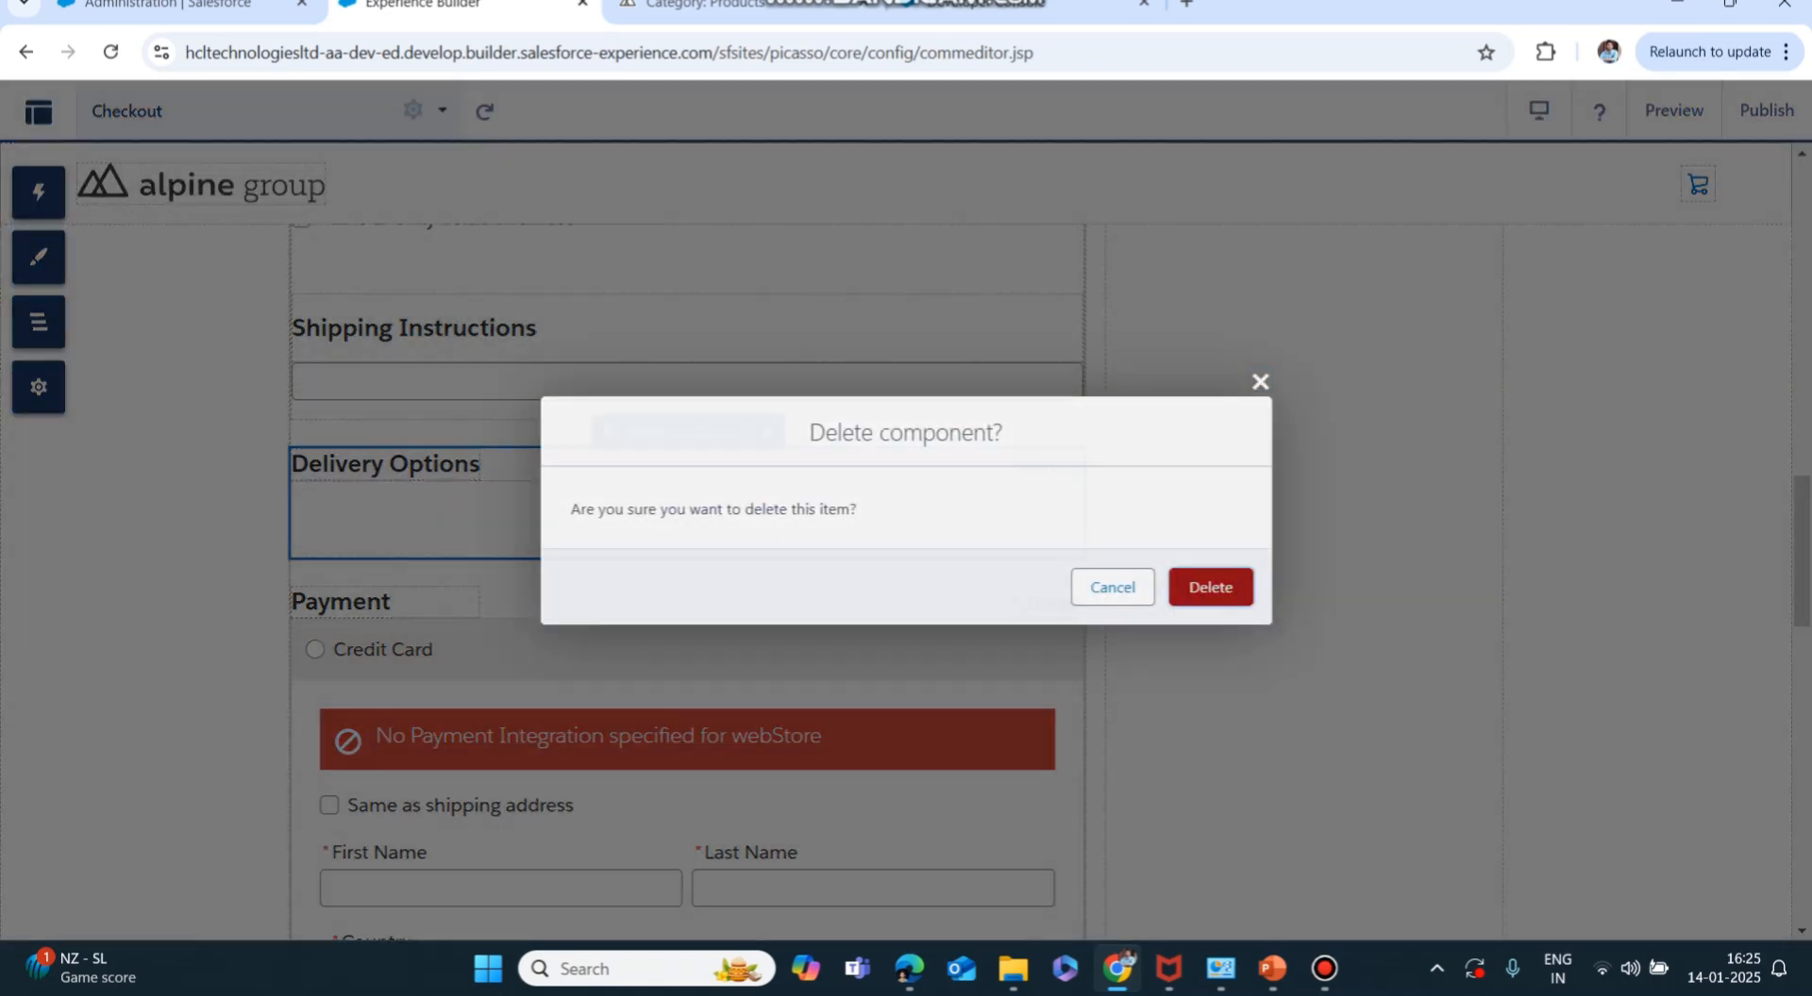
click(1210, 587)
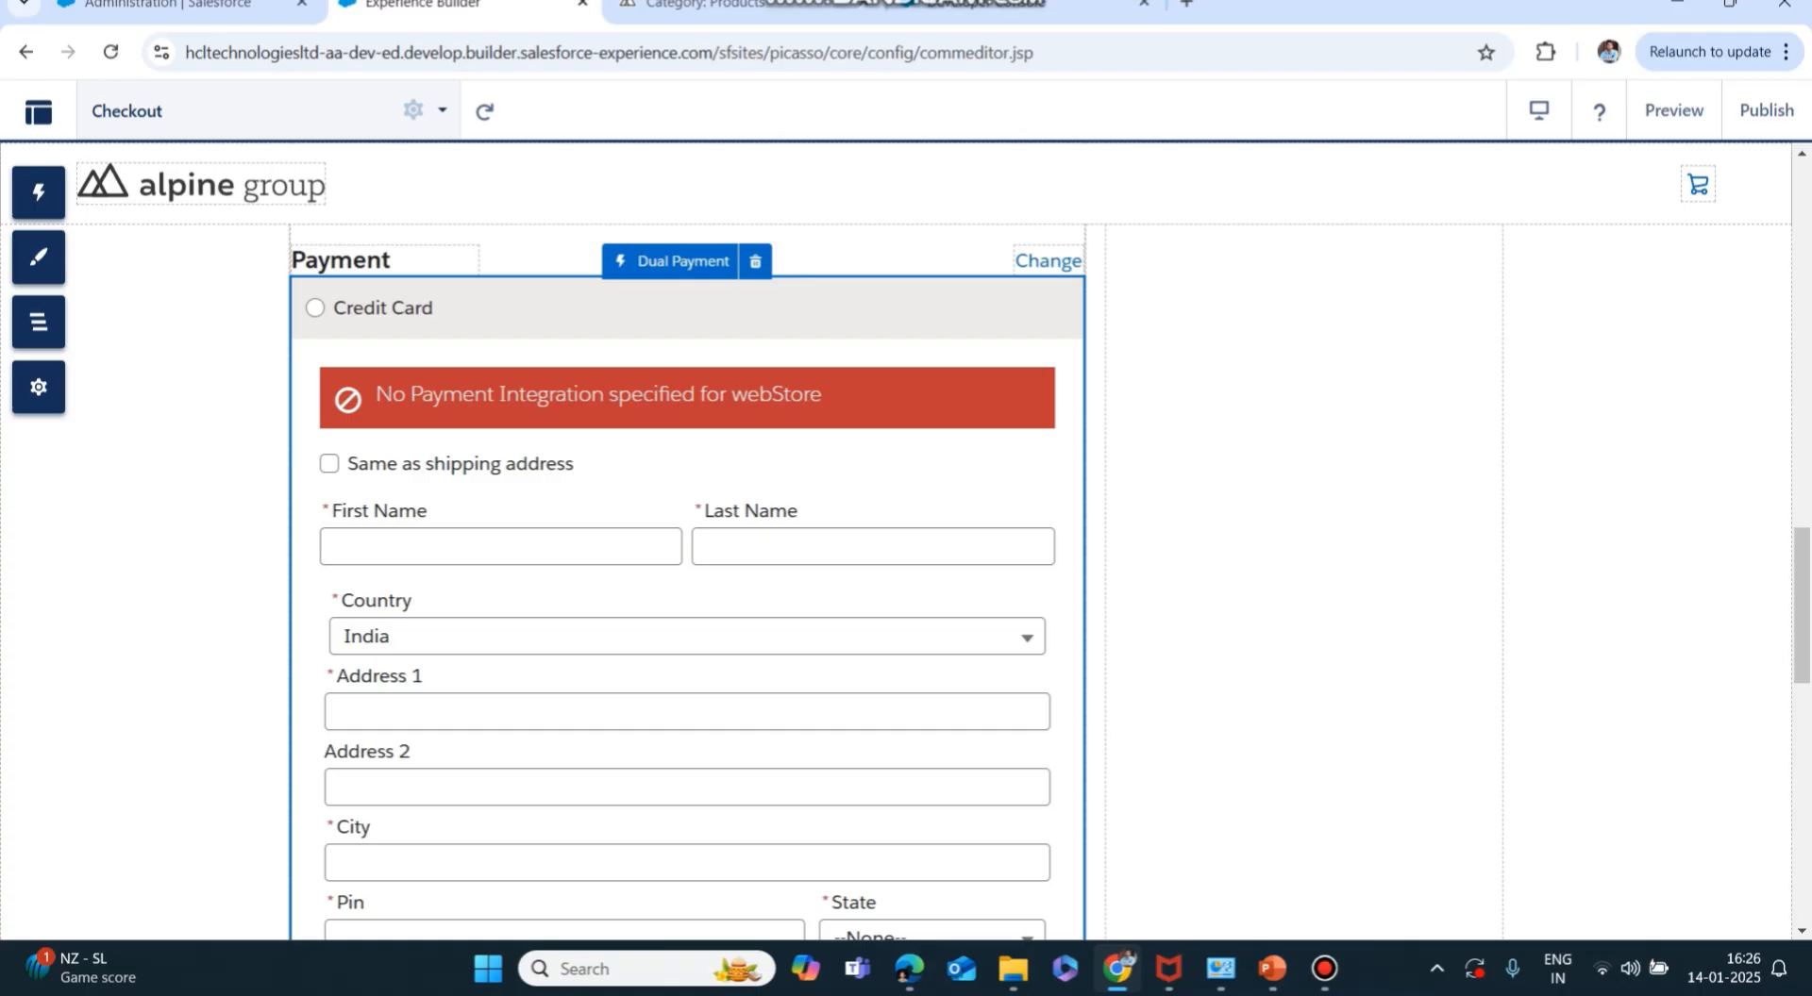
Delete the Dual Payment form, both Shipping Instructions blocks, and the Payment heading text.
click(755, 261)
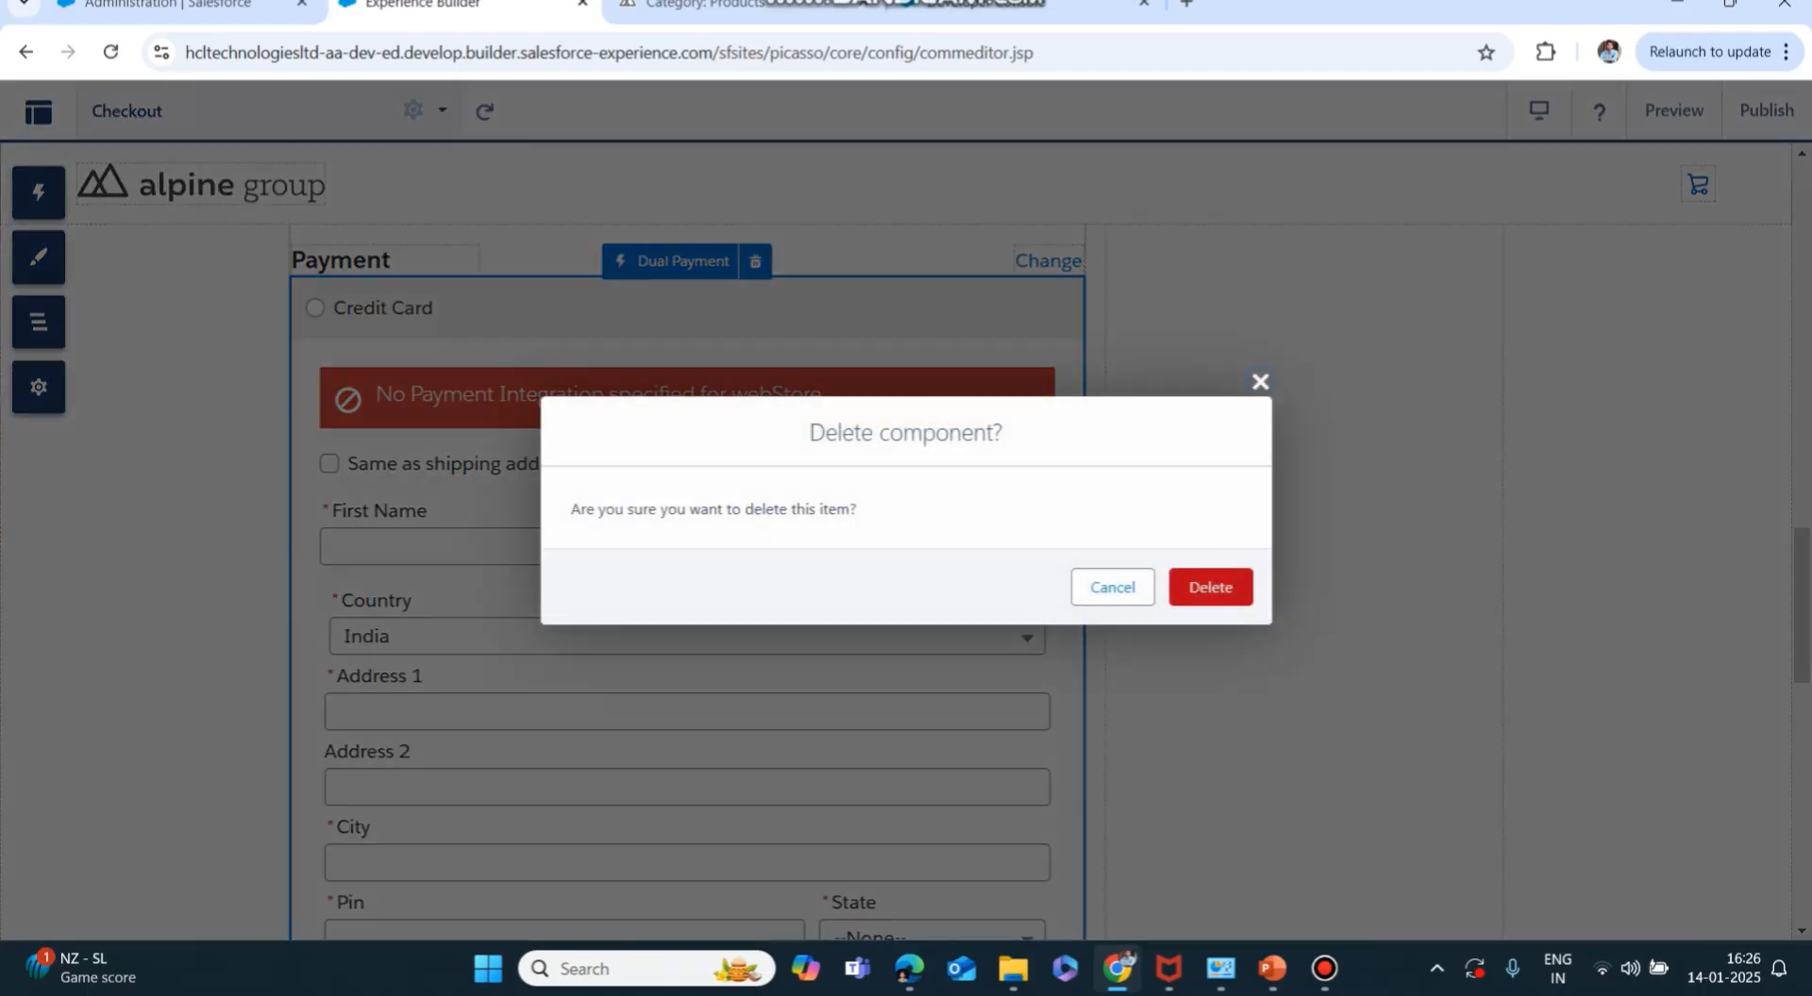
click(1211, 587)
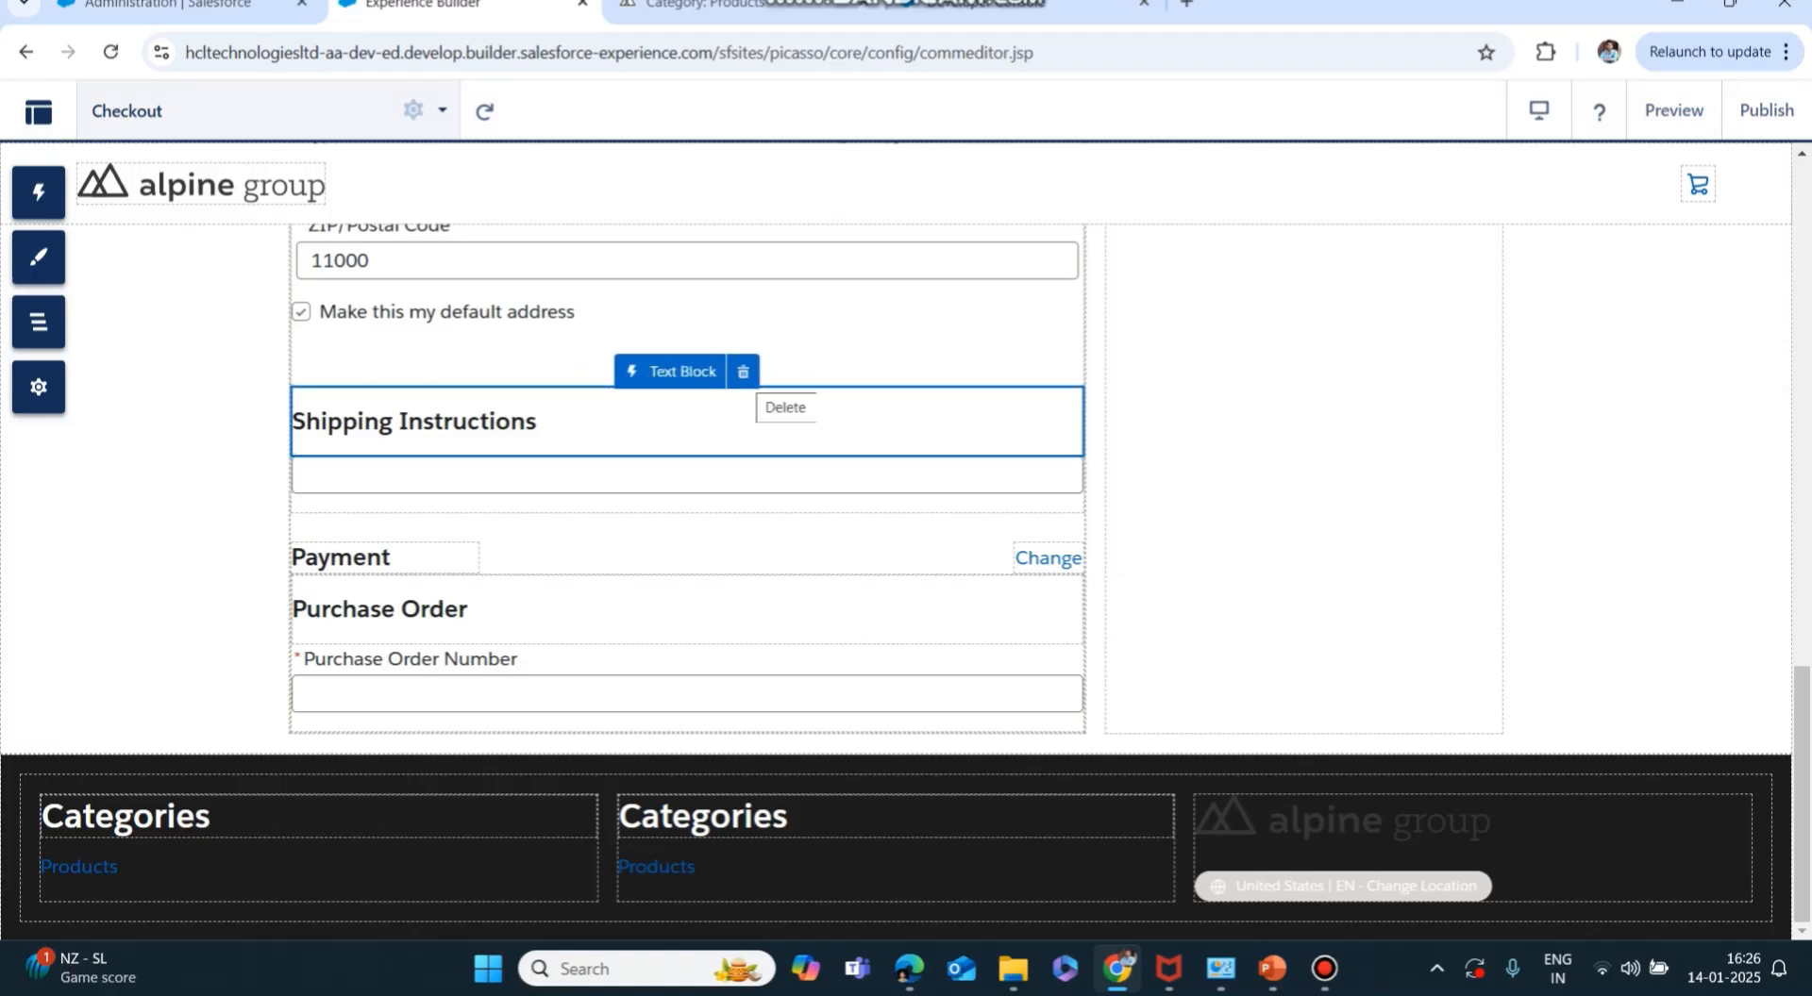
click(742, 372)
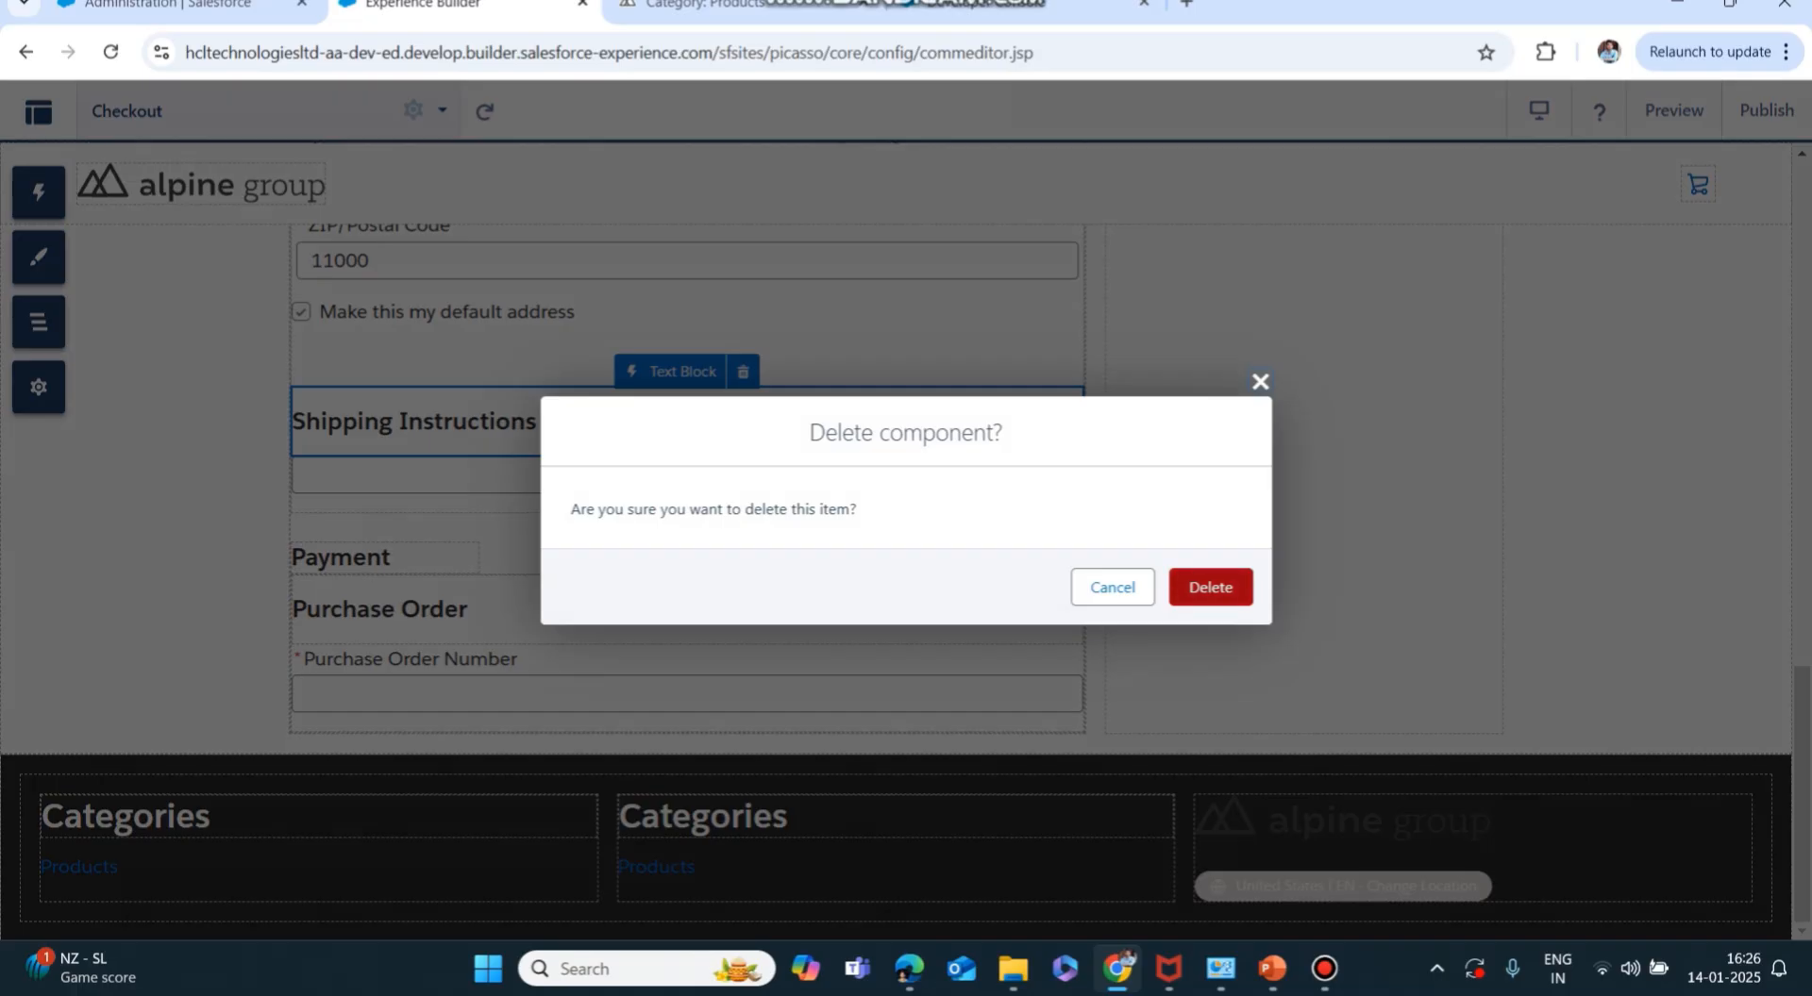
click(1210, 587)
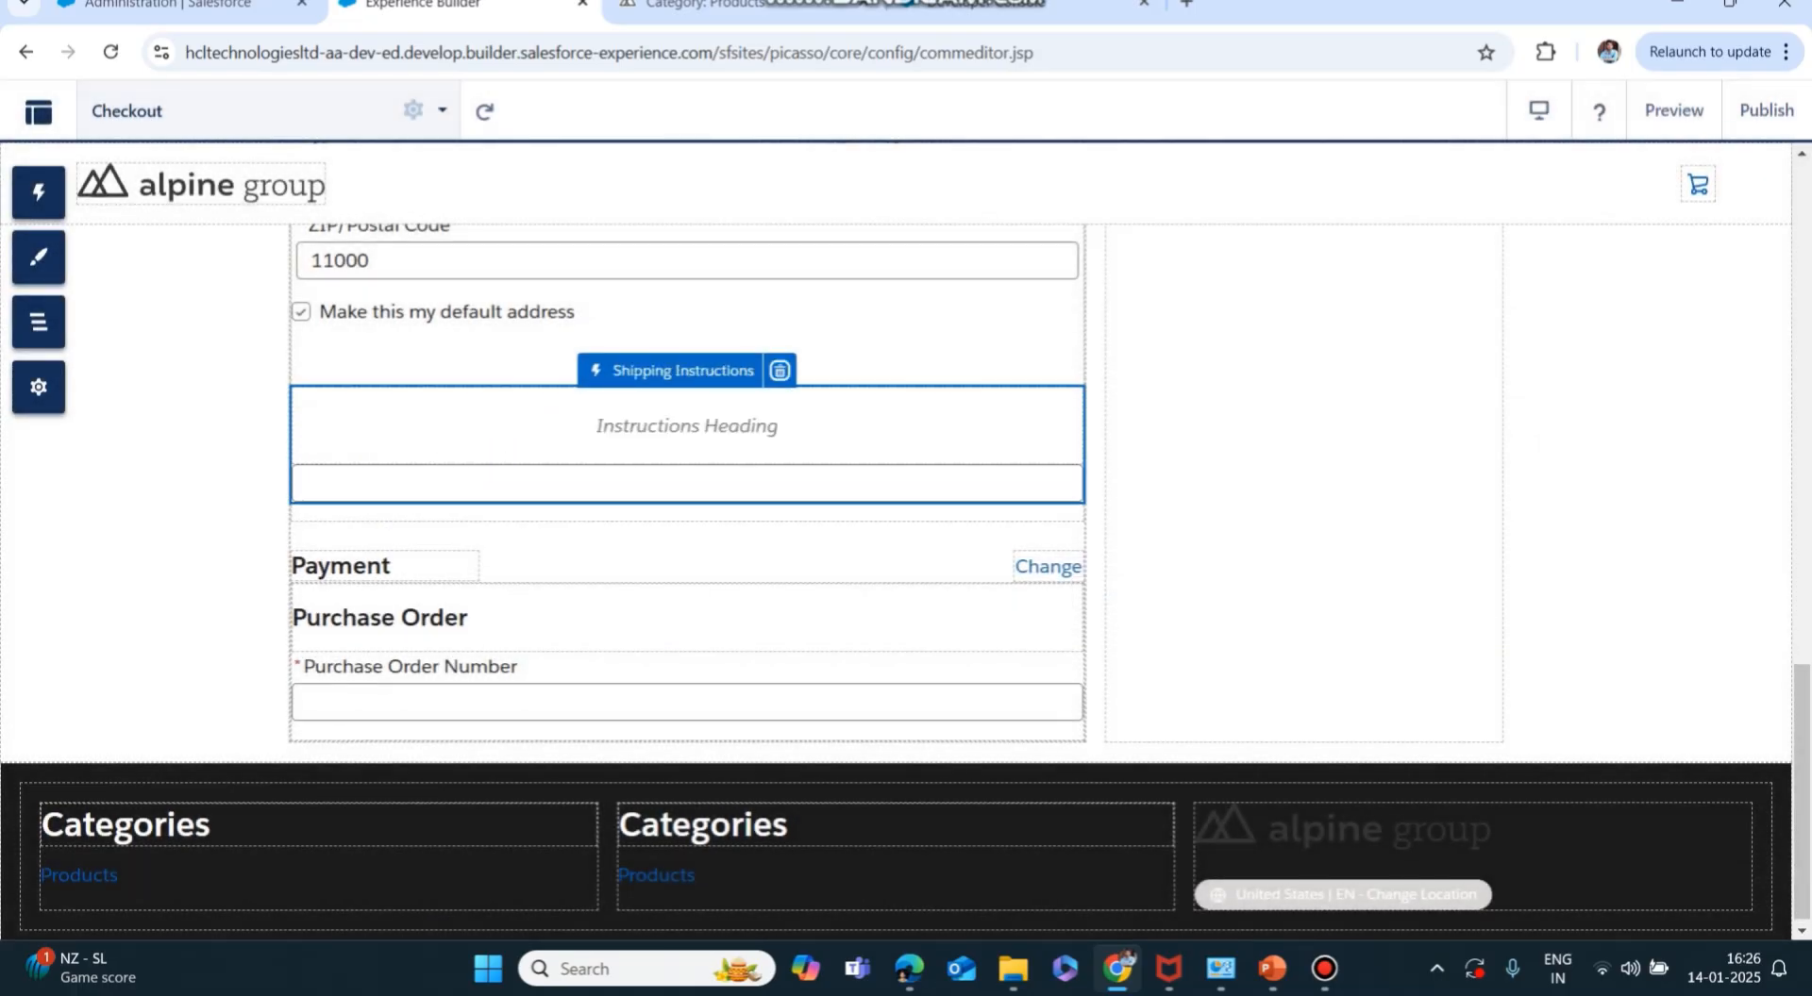
click(780, 370)
click(1209, 587)
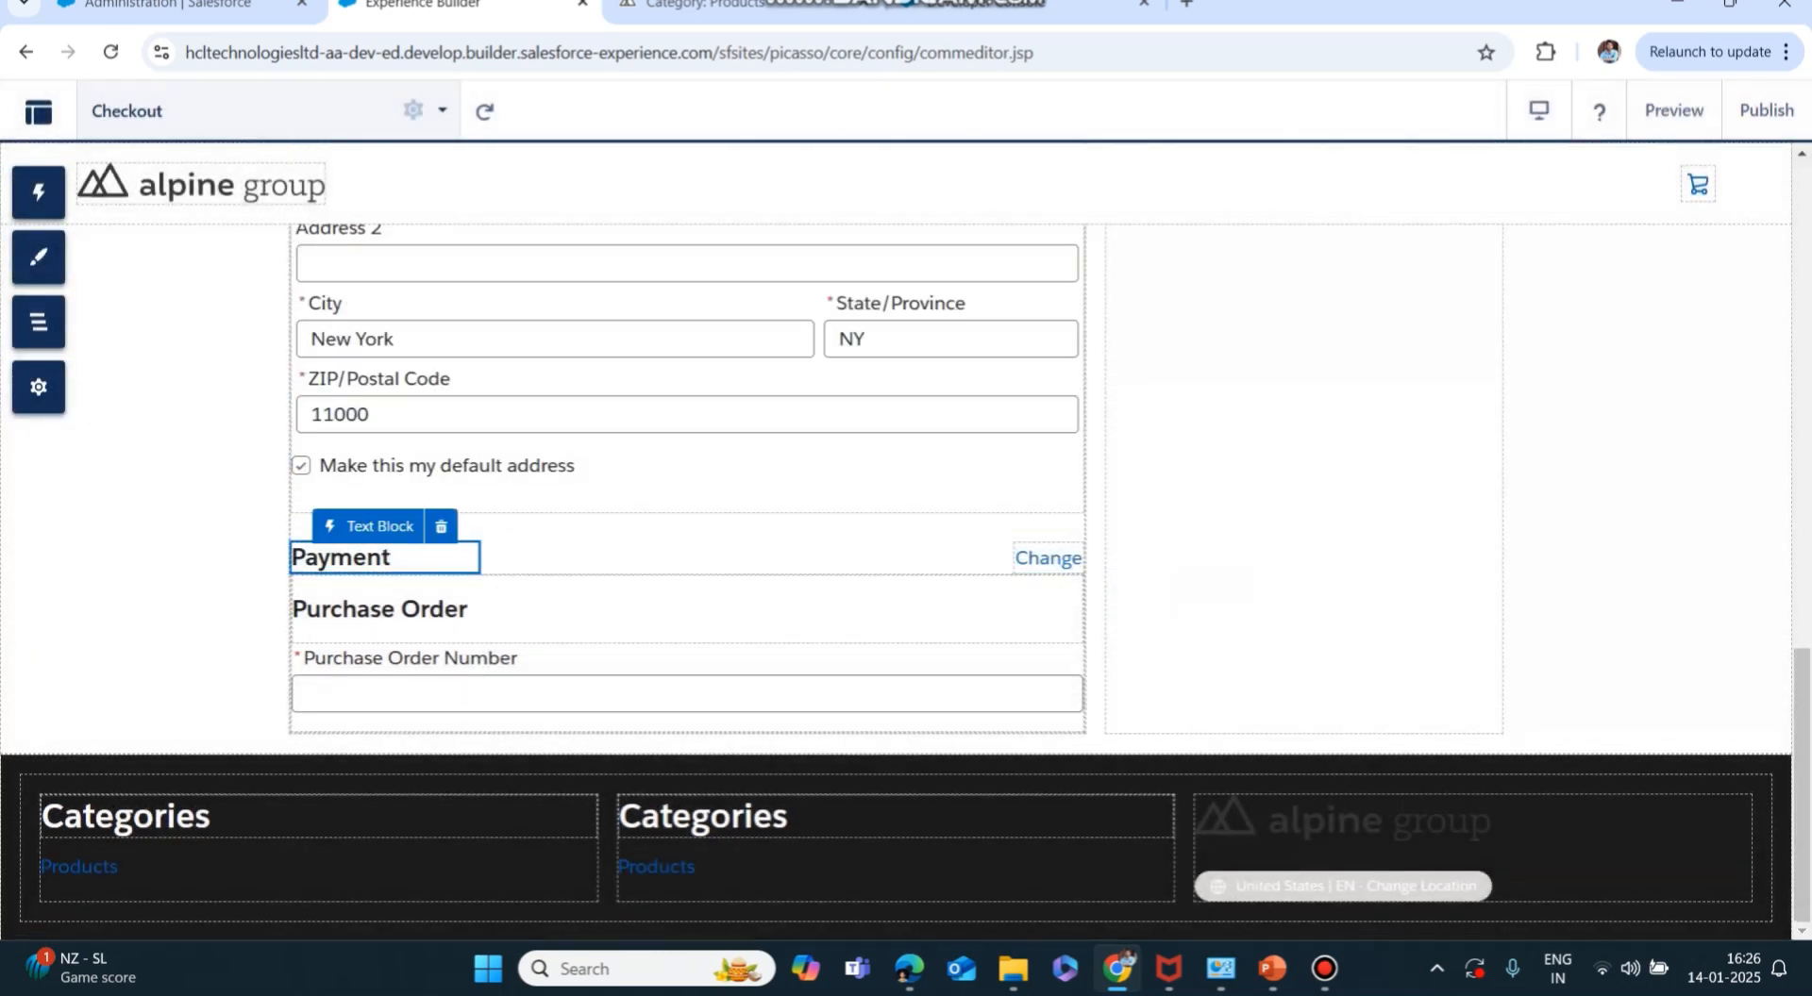
click(440, 526)
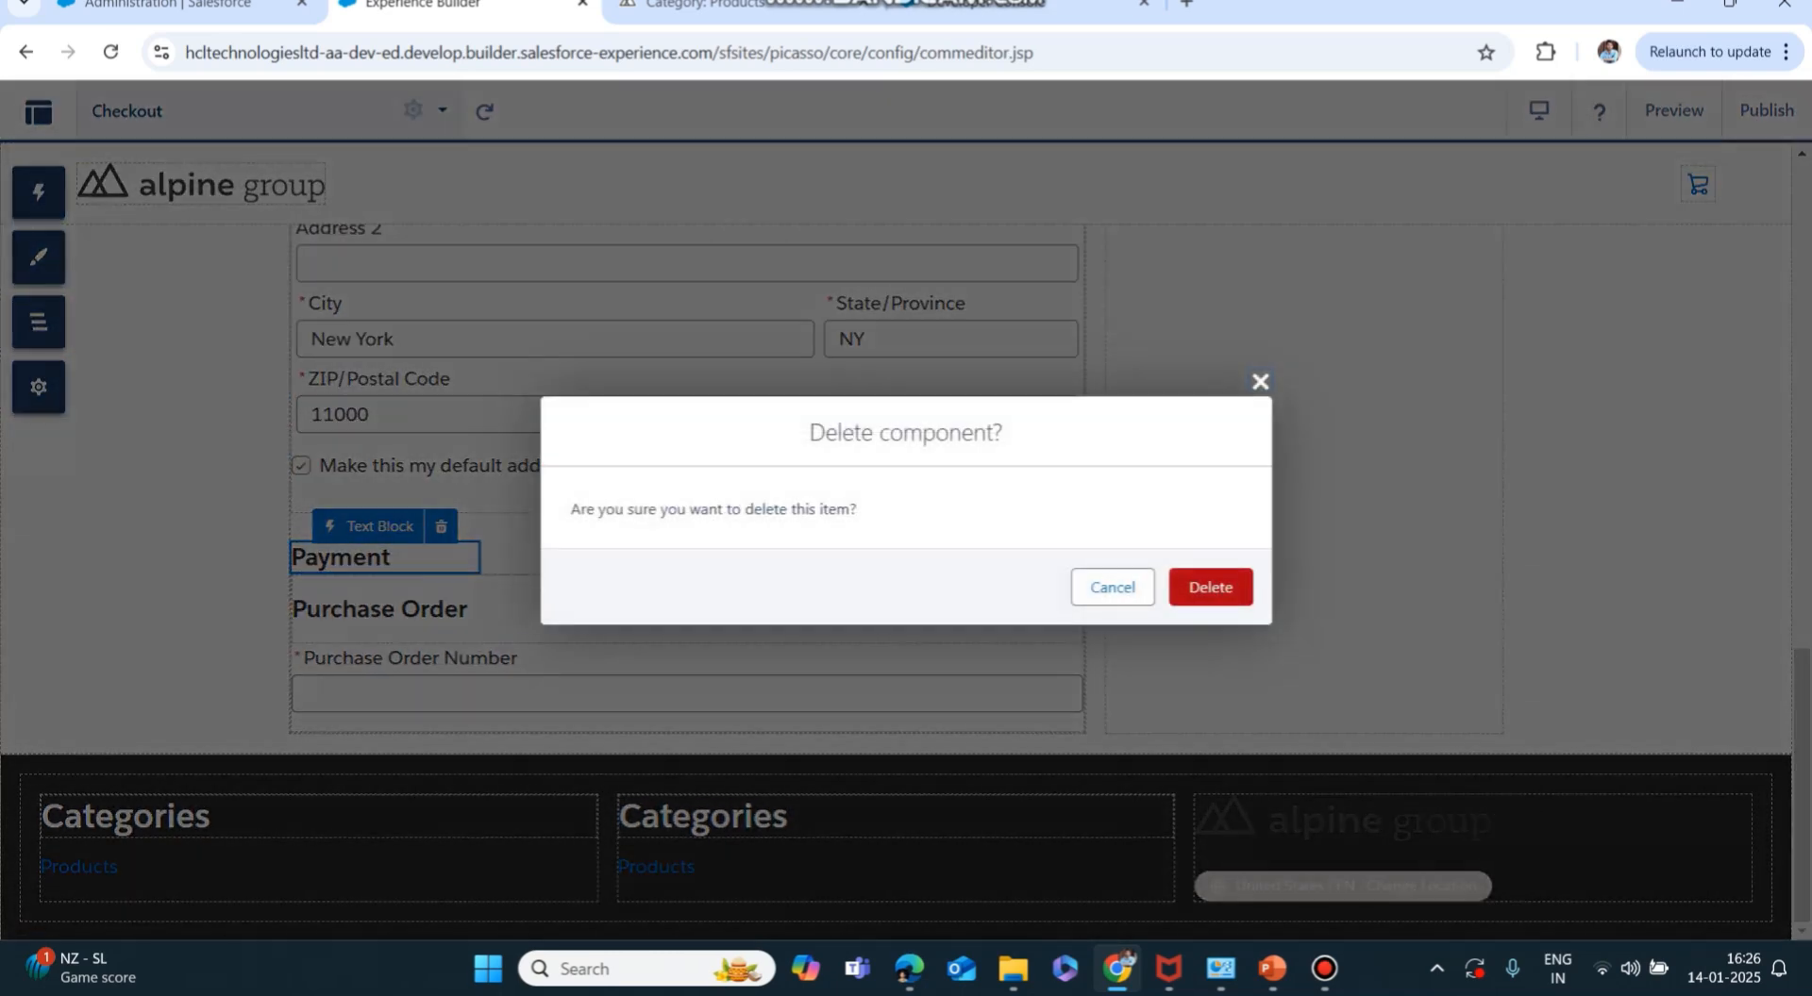
click(1209, 587)
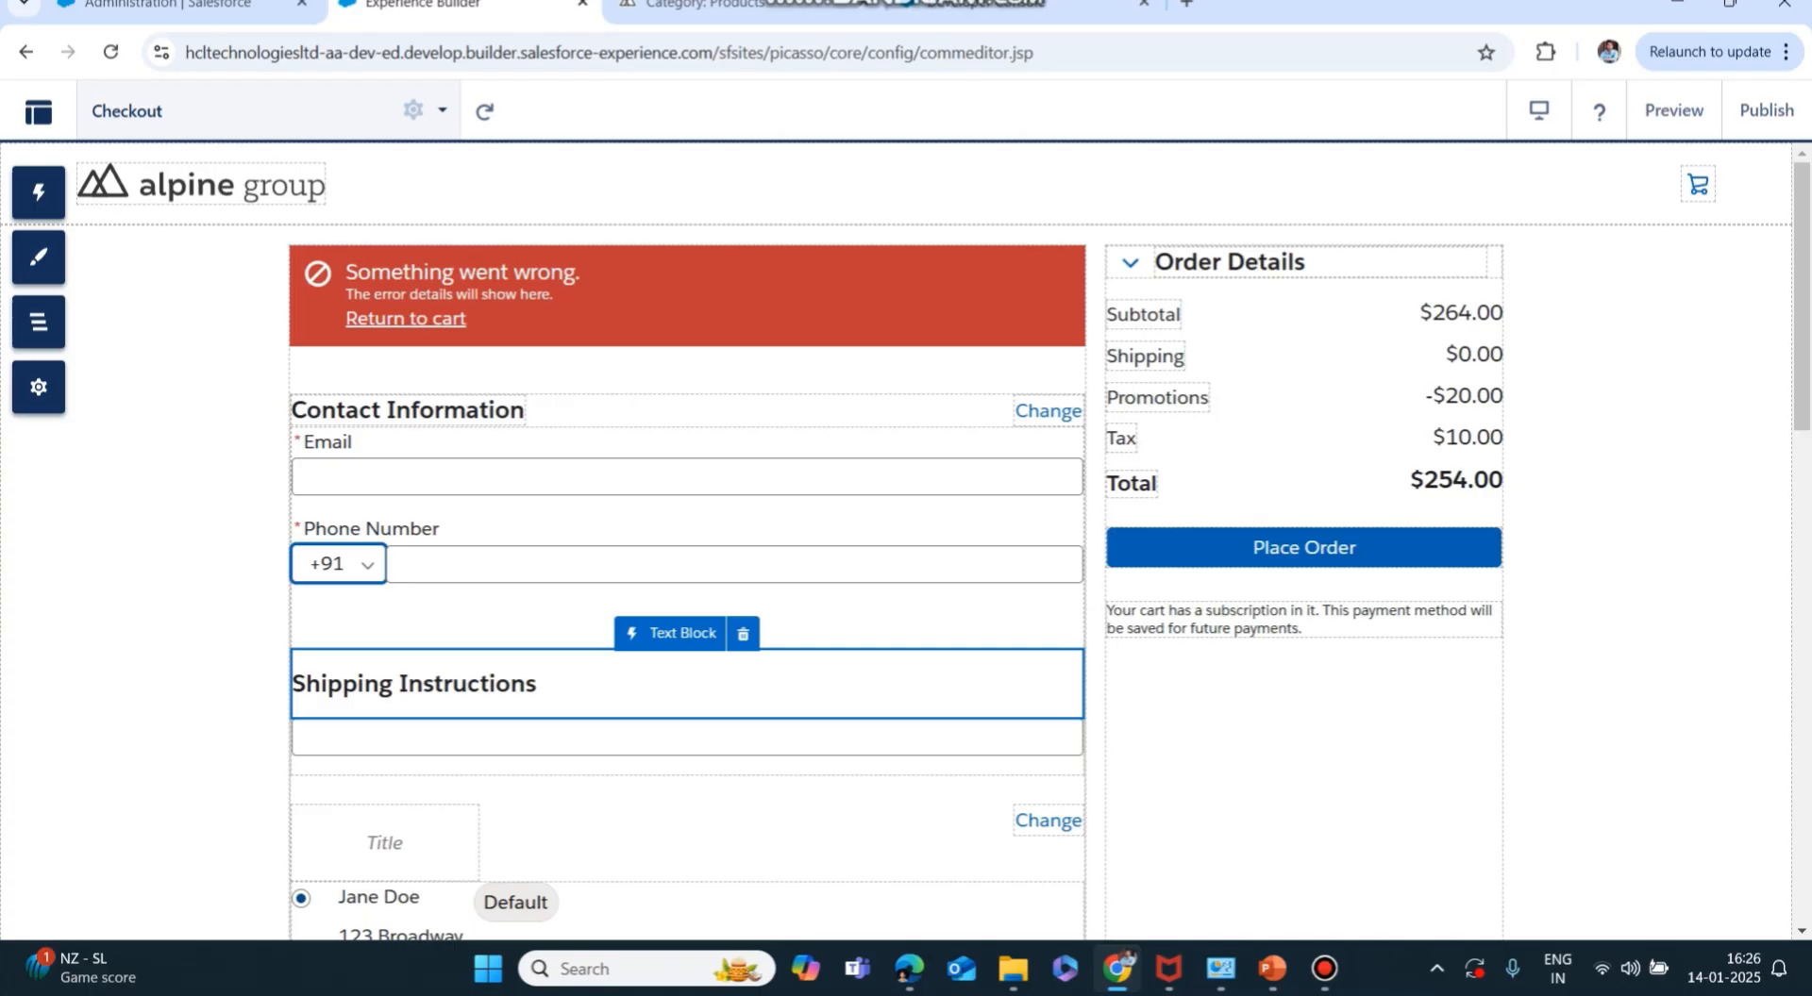
Review the edited Checkout page and publish the site.
scroll(687, 529, down, 9)
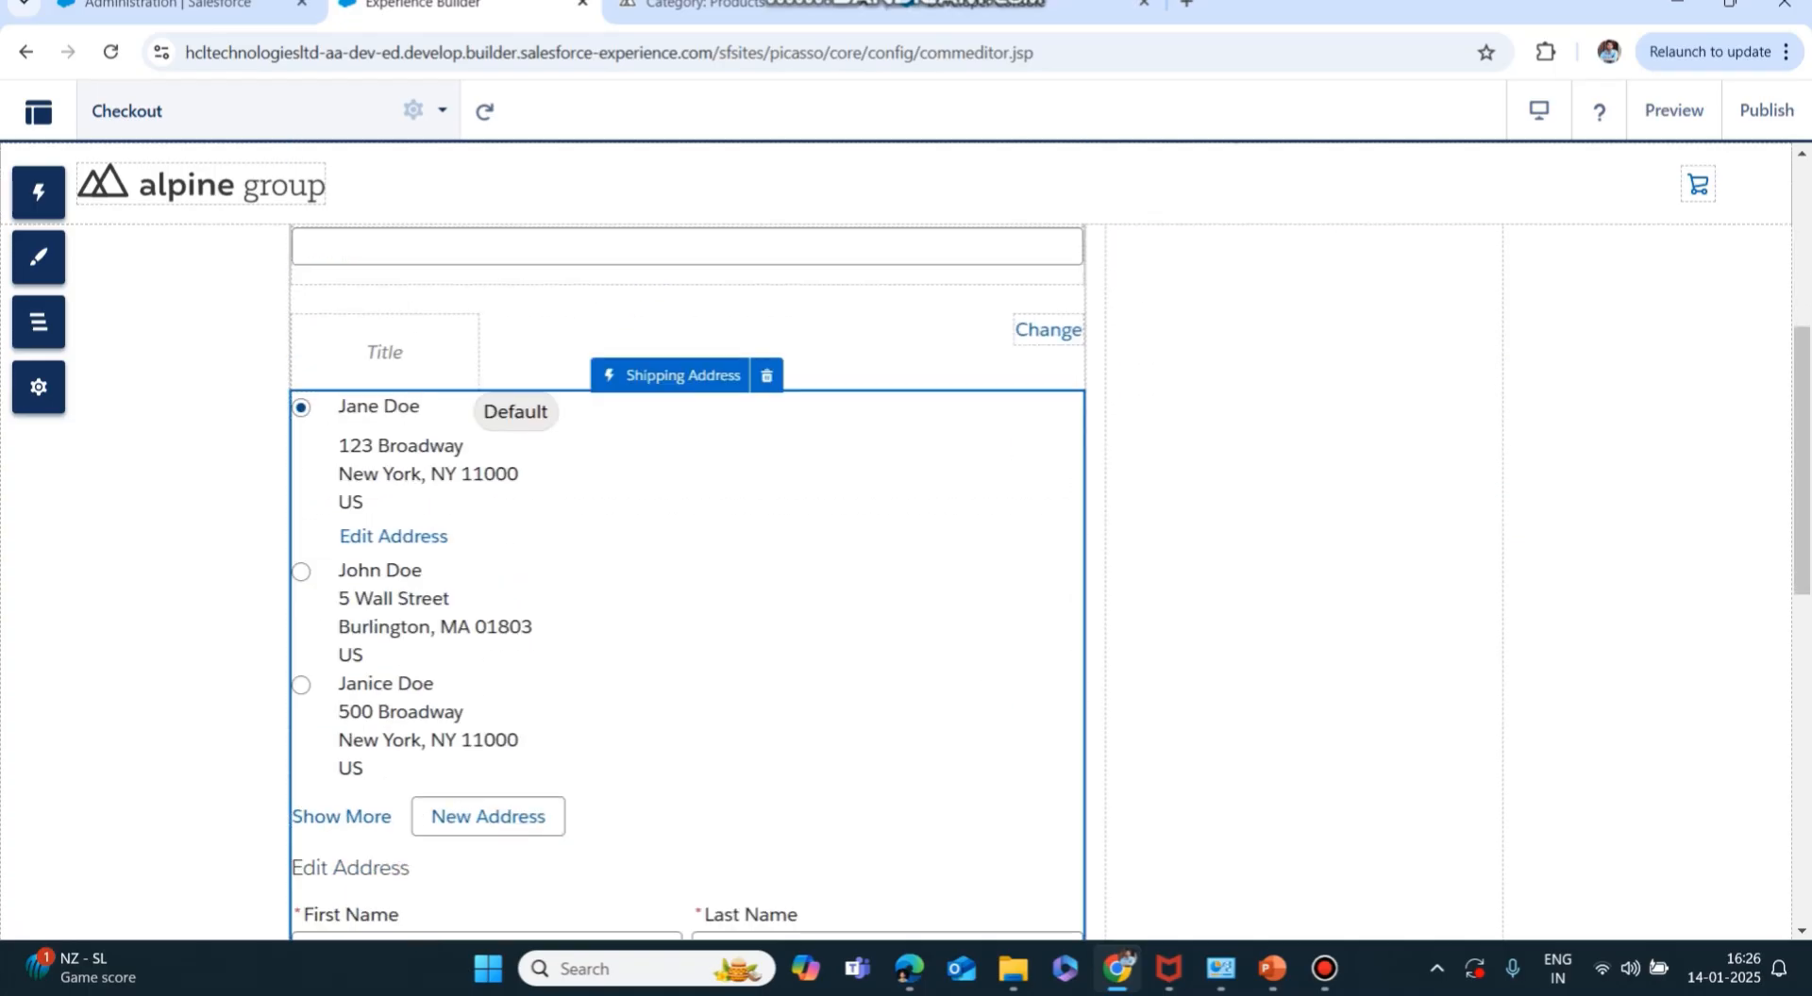
scroll(687, 528, down, 4)
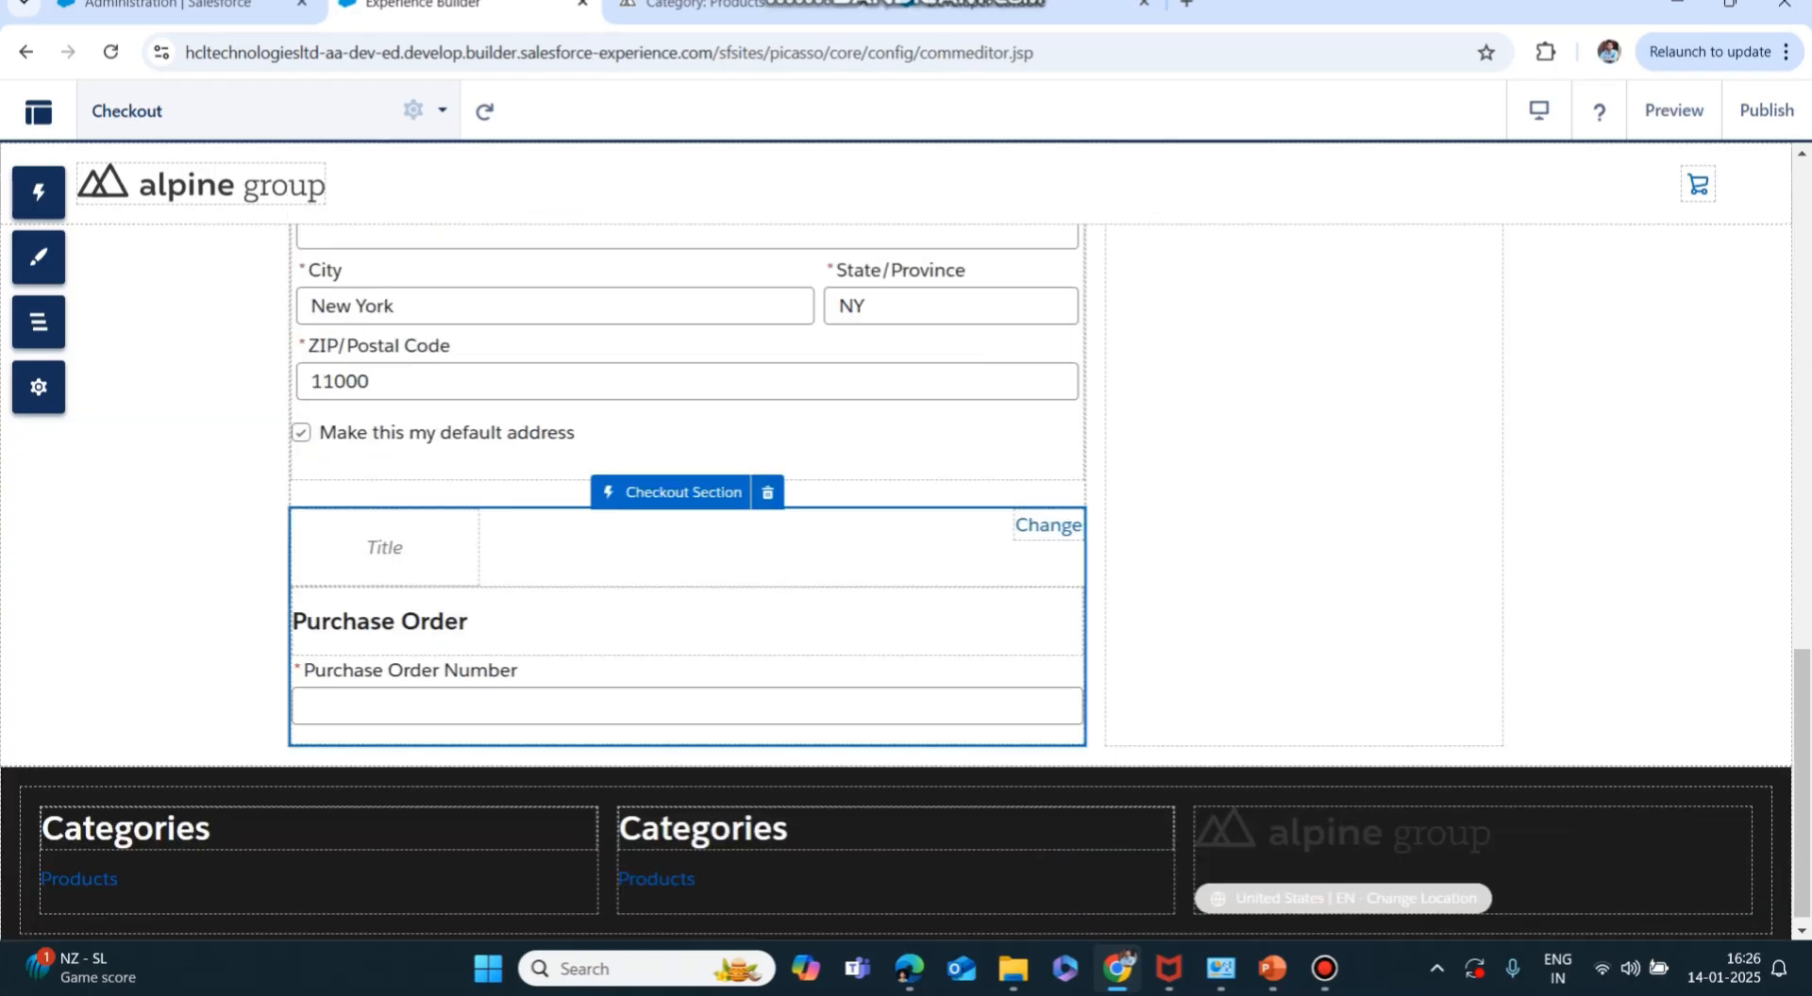
scroll(687, 528, up, 15)
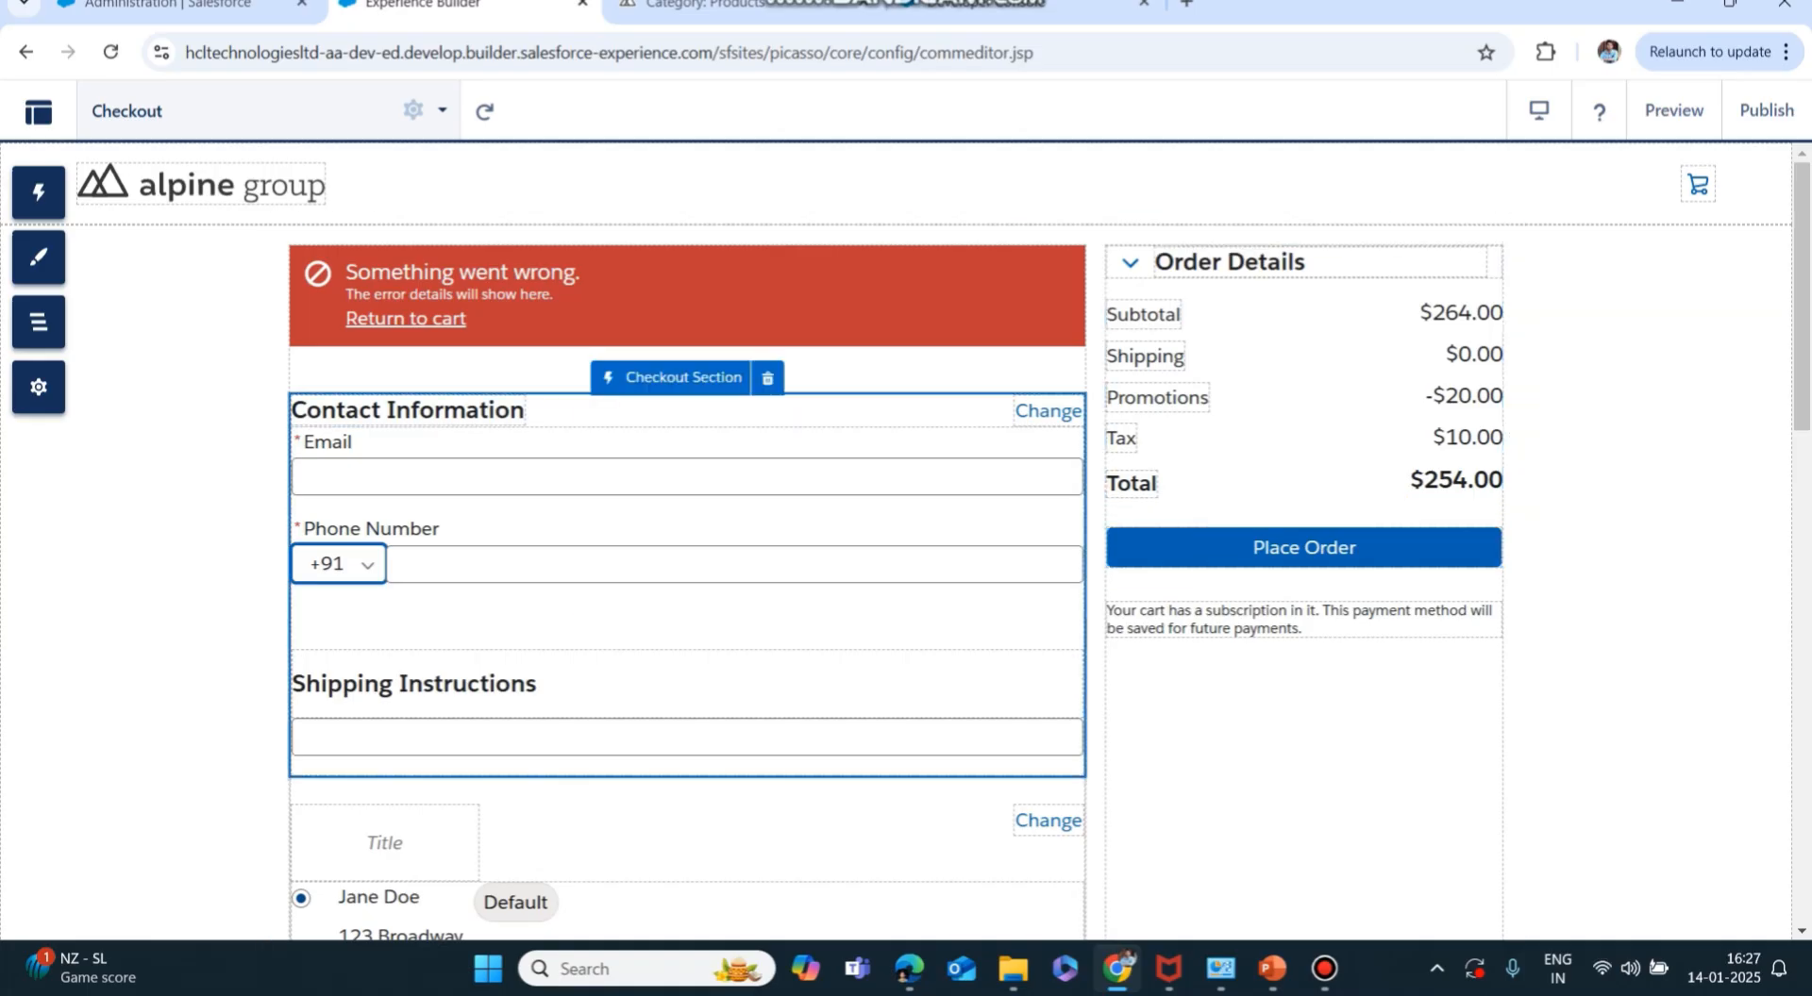
scroll(811, 698, down, 10)
scroll(812, 699, up, 10)
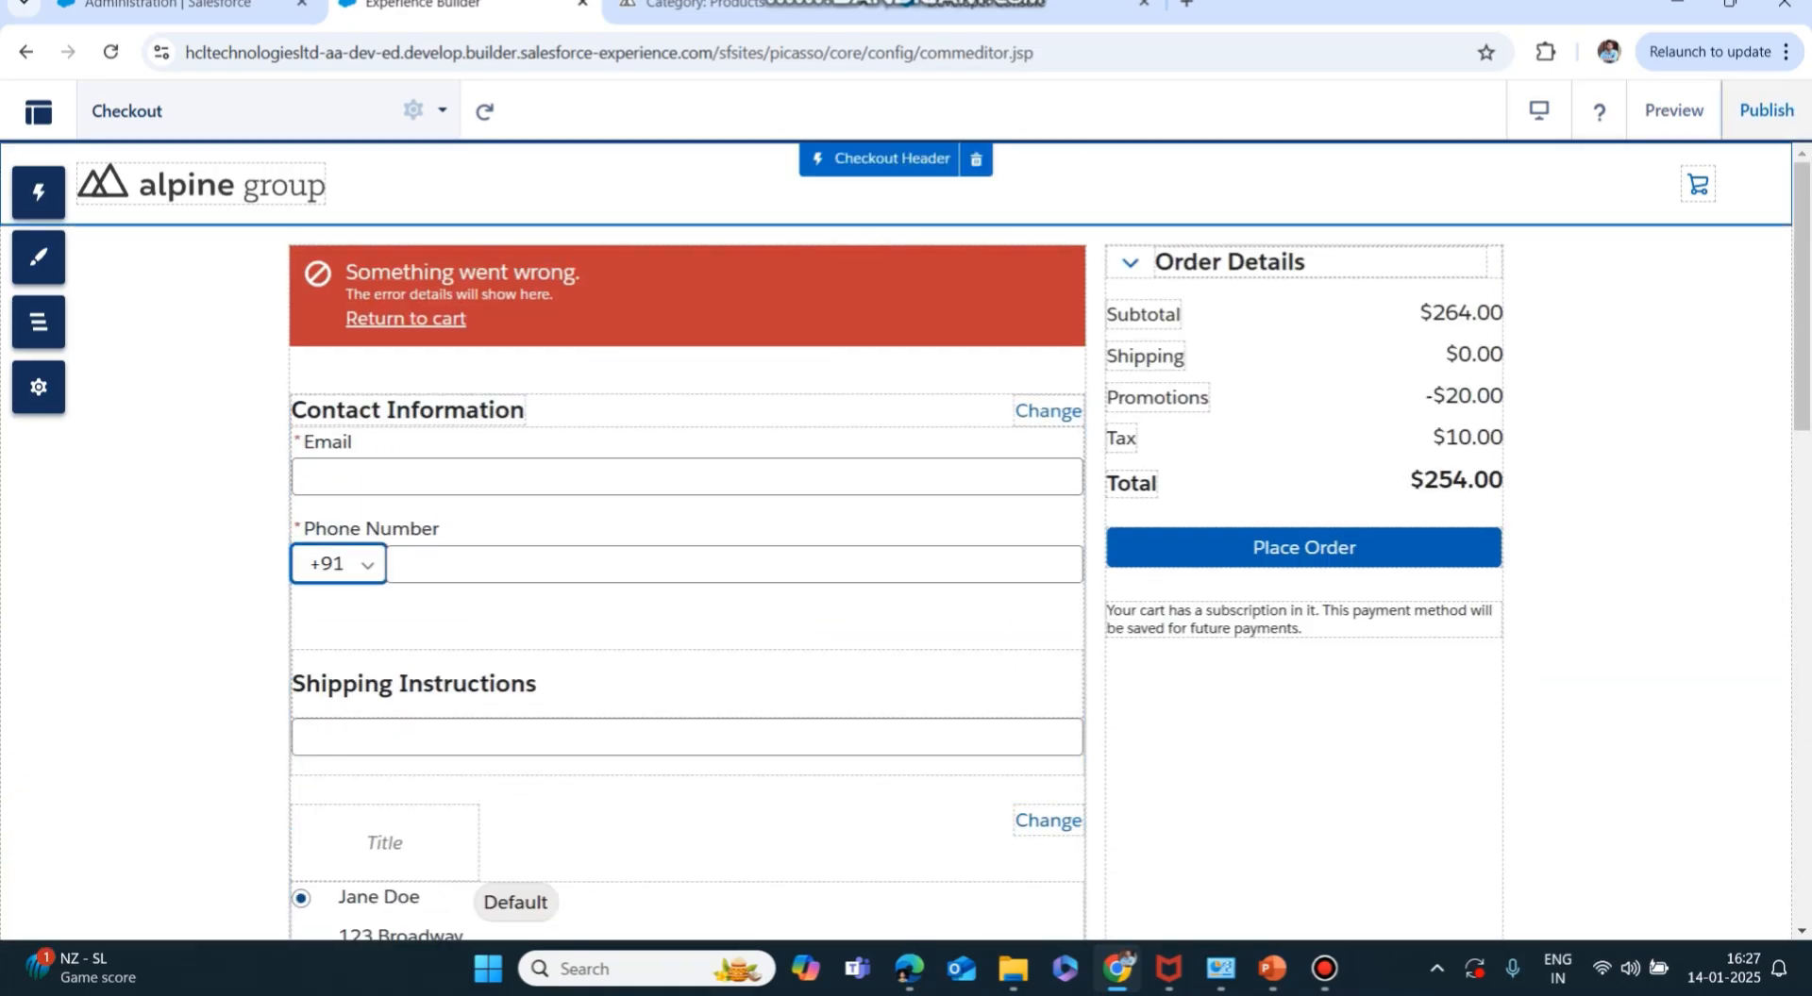
click(1766, 110)
click(1237, 695)
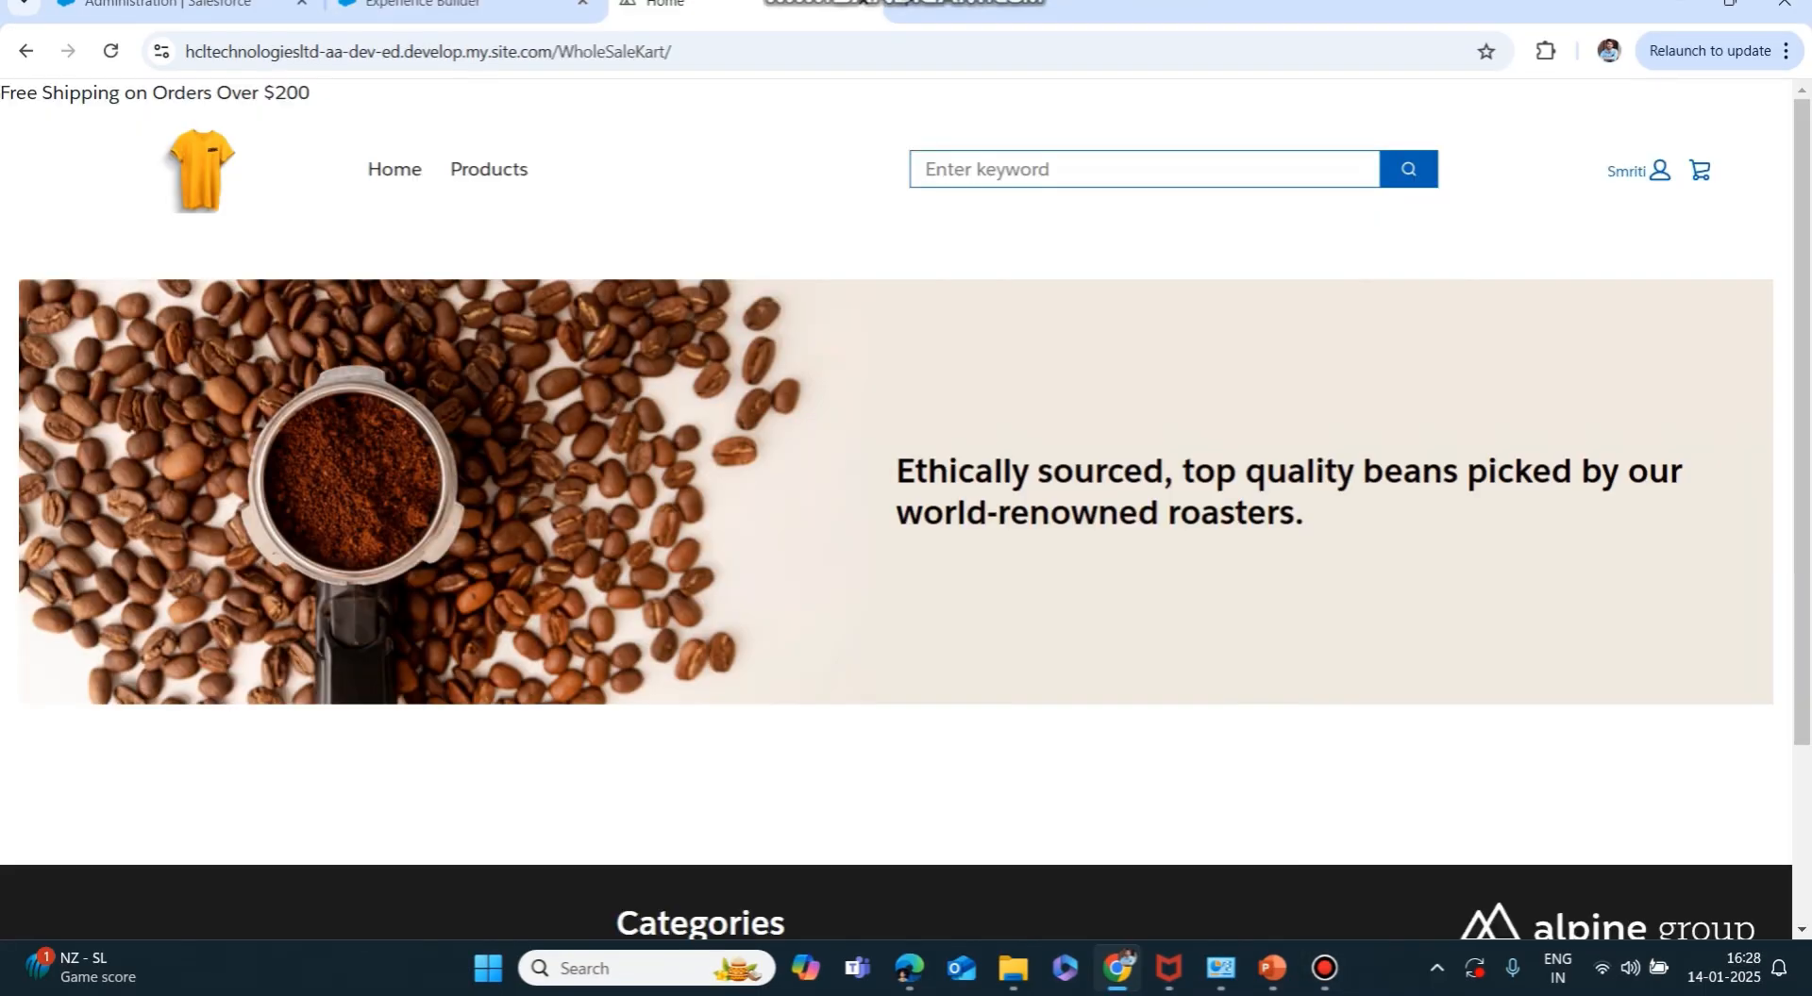
Reload the WholeSaleKart storefront and go to the Products page.
click(822, 52)
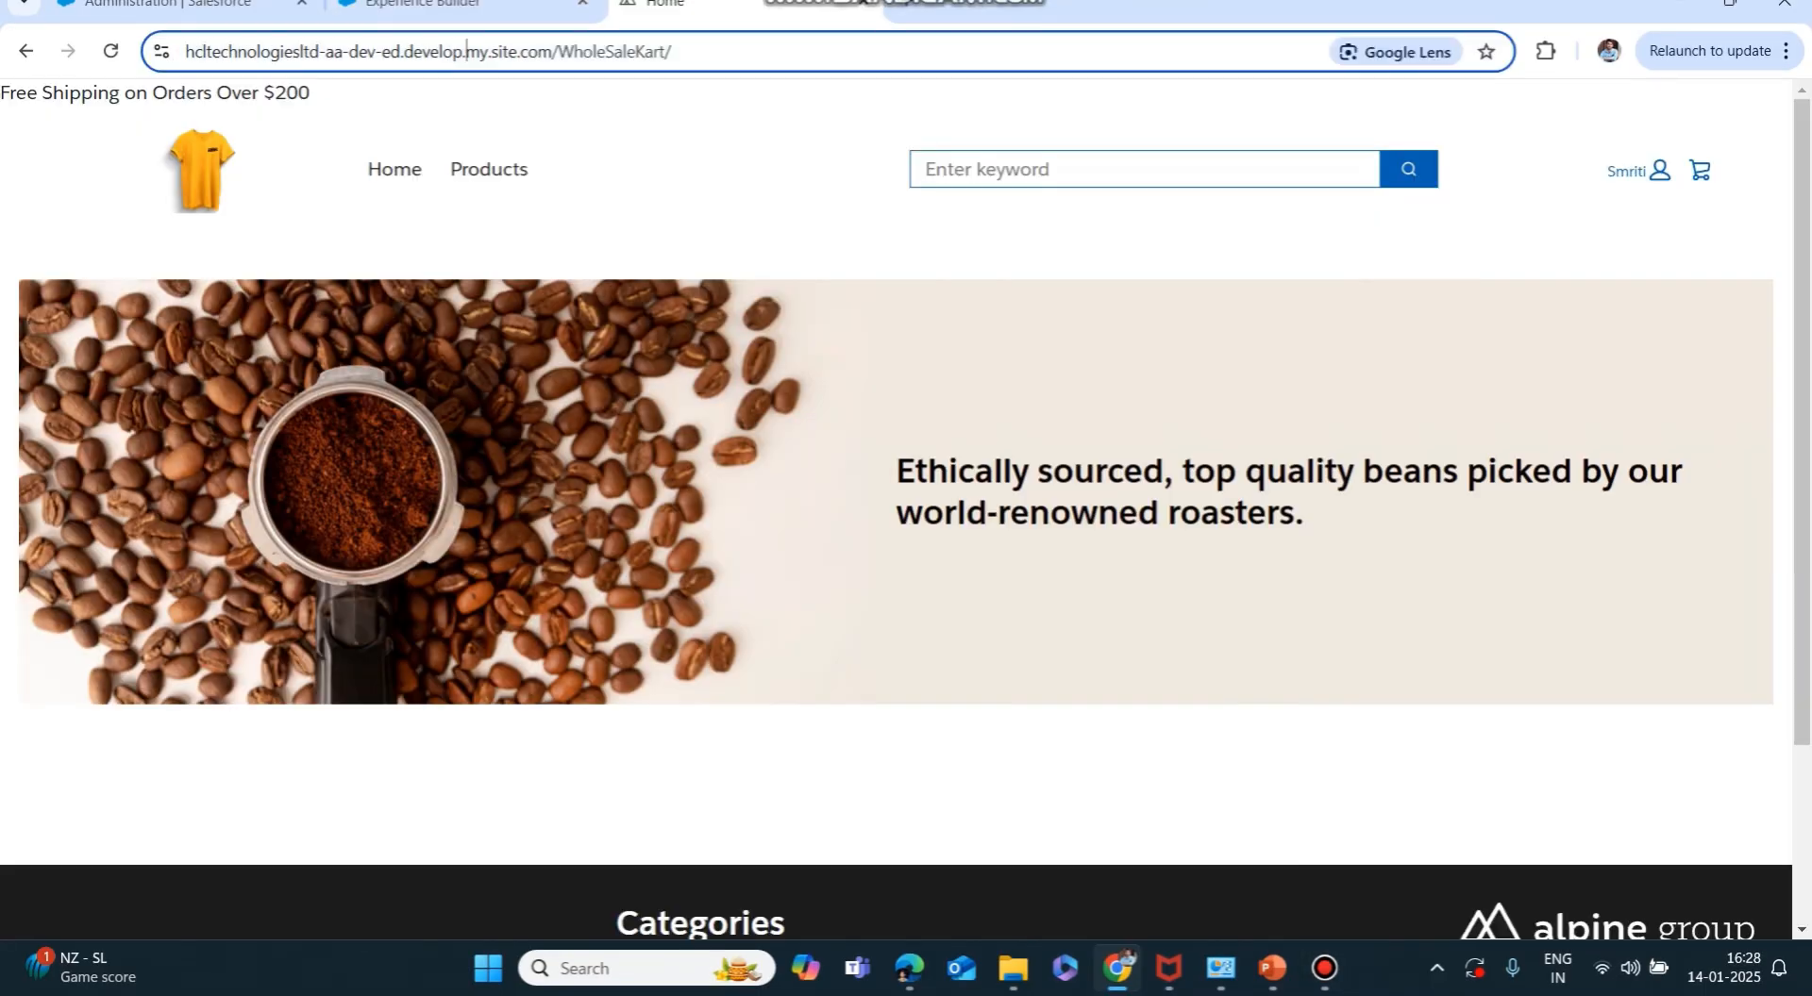
key(Return)
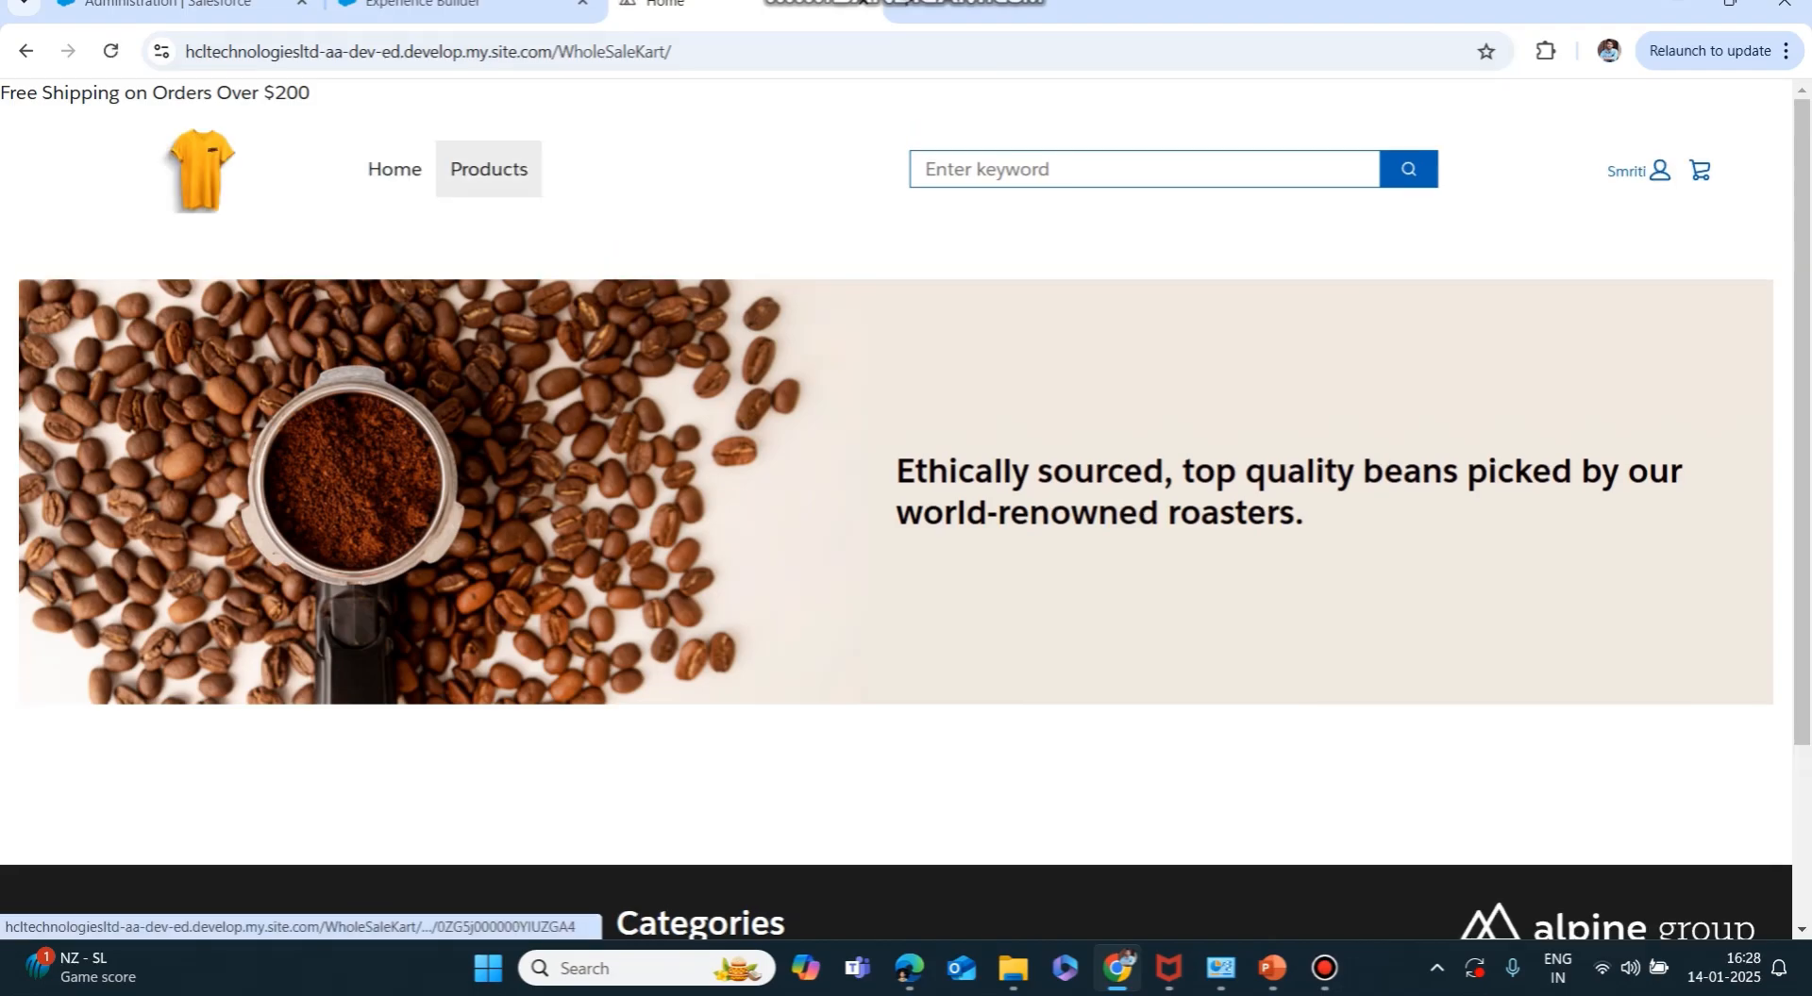
click(489, 169)
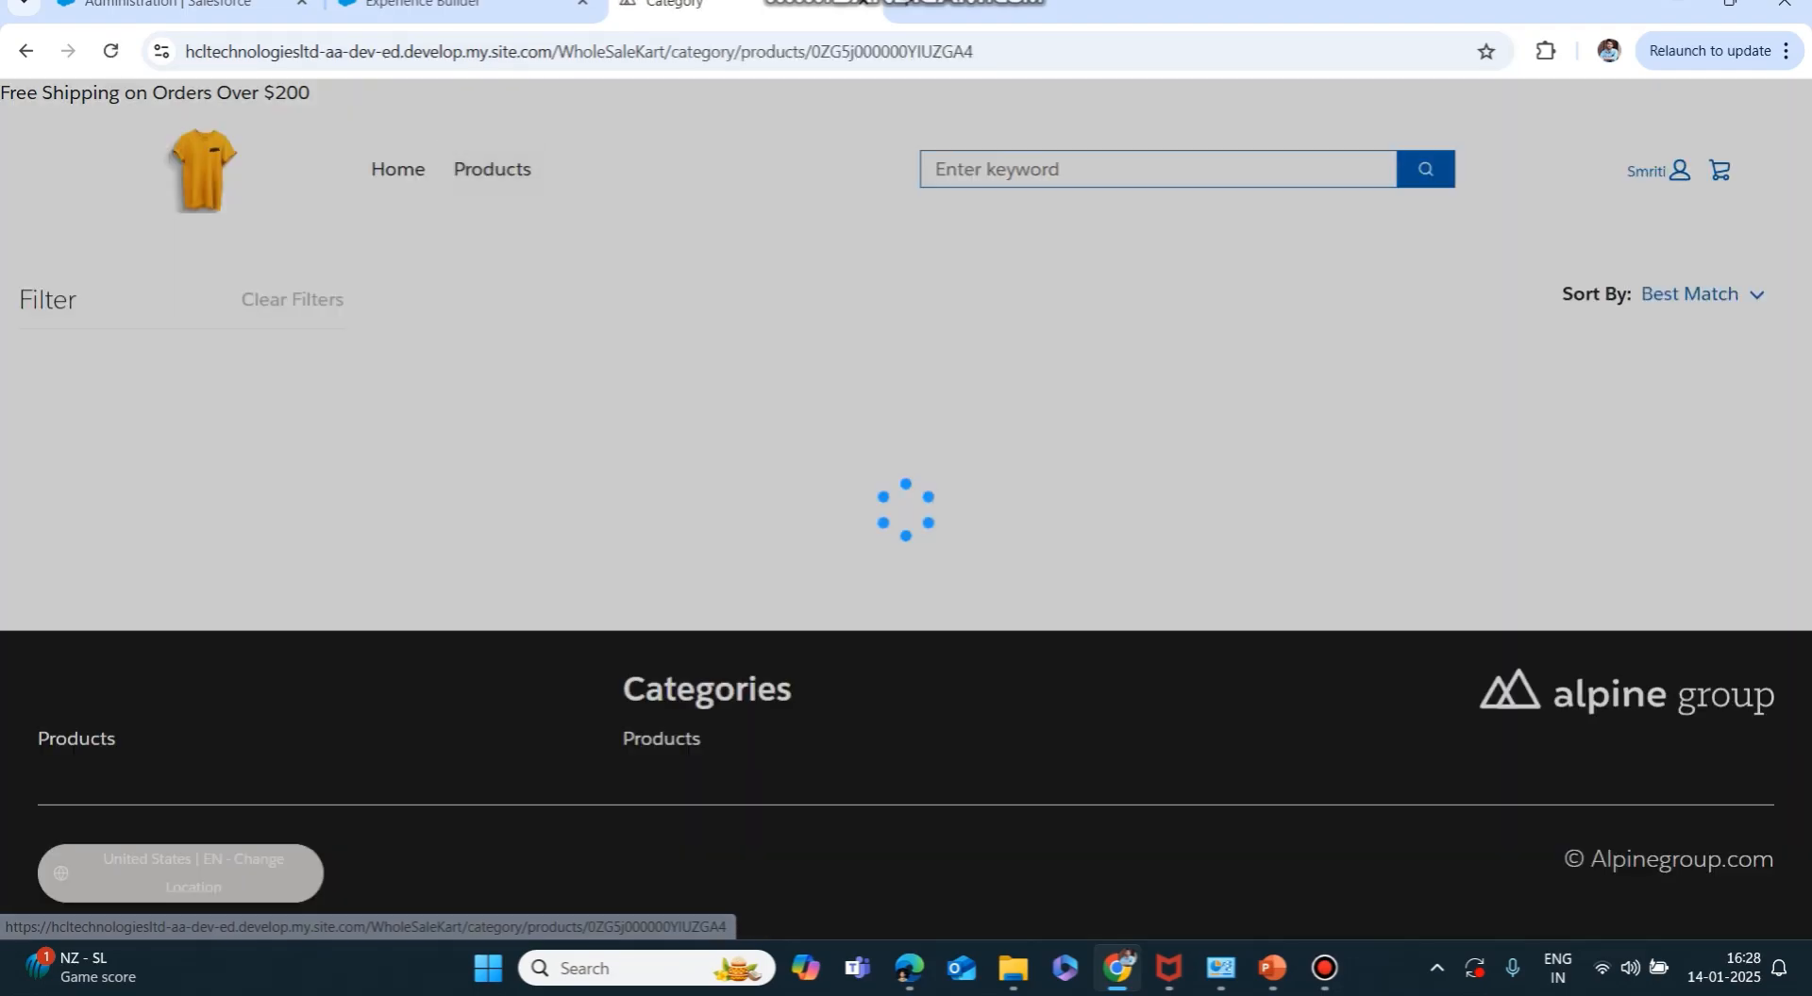
Add Silver Kitchen Set, Feather T-Shirt and Oak Cabinet Doors to the cart, then view it.
scroll(906, 510, down, 4)
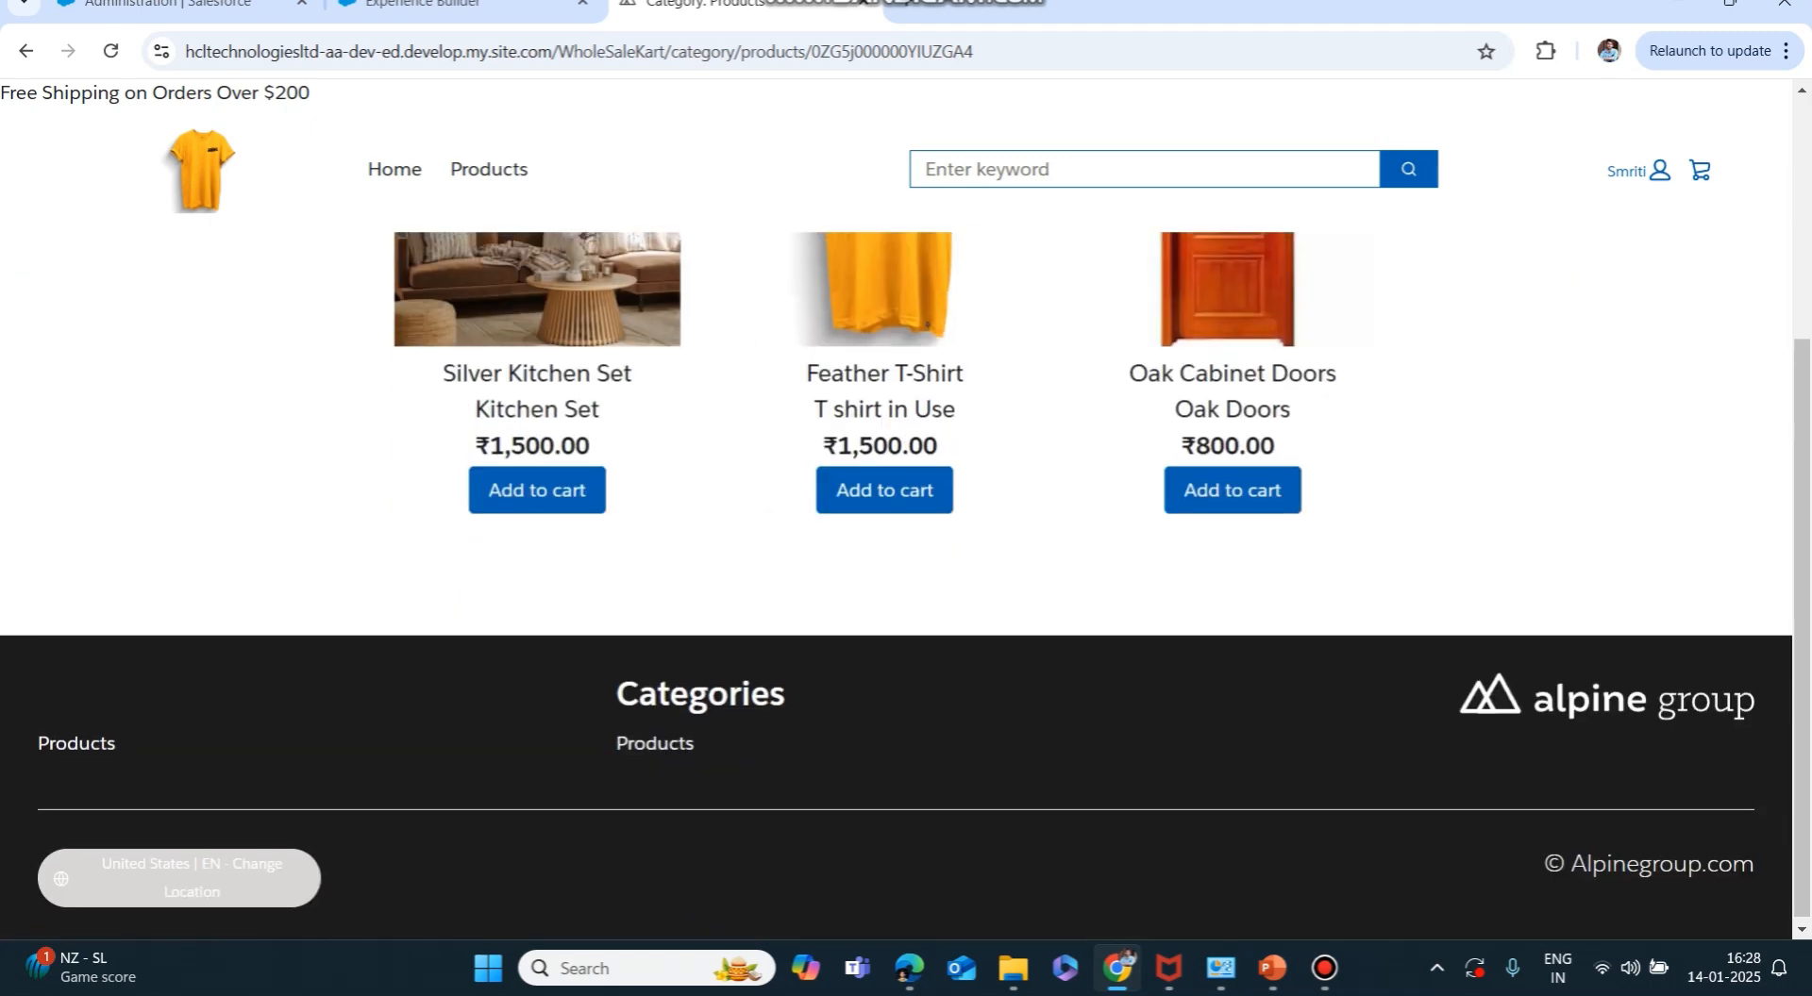
scroll(905, 510, up, 3)
scroll(905, 510, down, 2)
scroll(906, 510, up, 1)
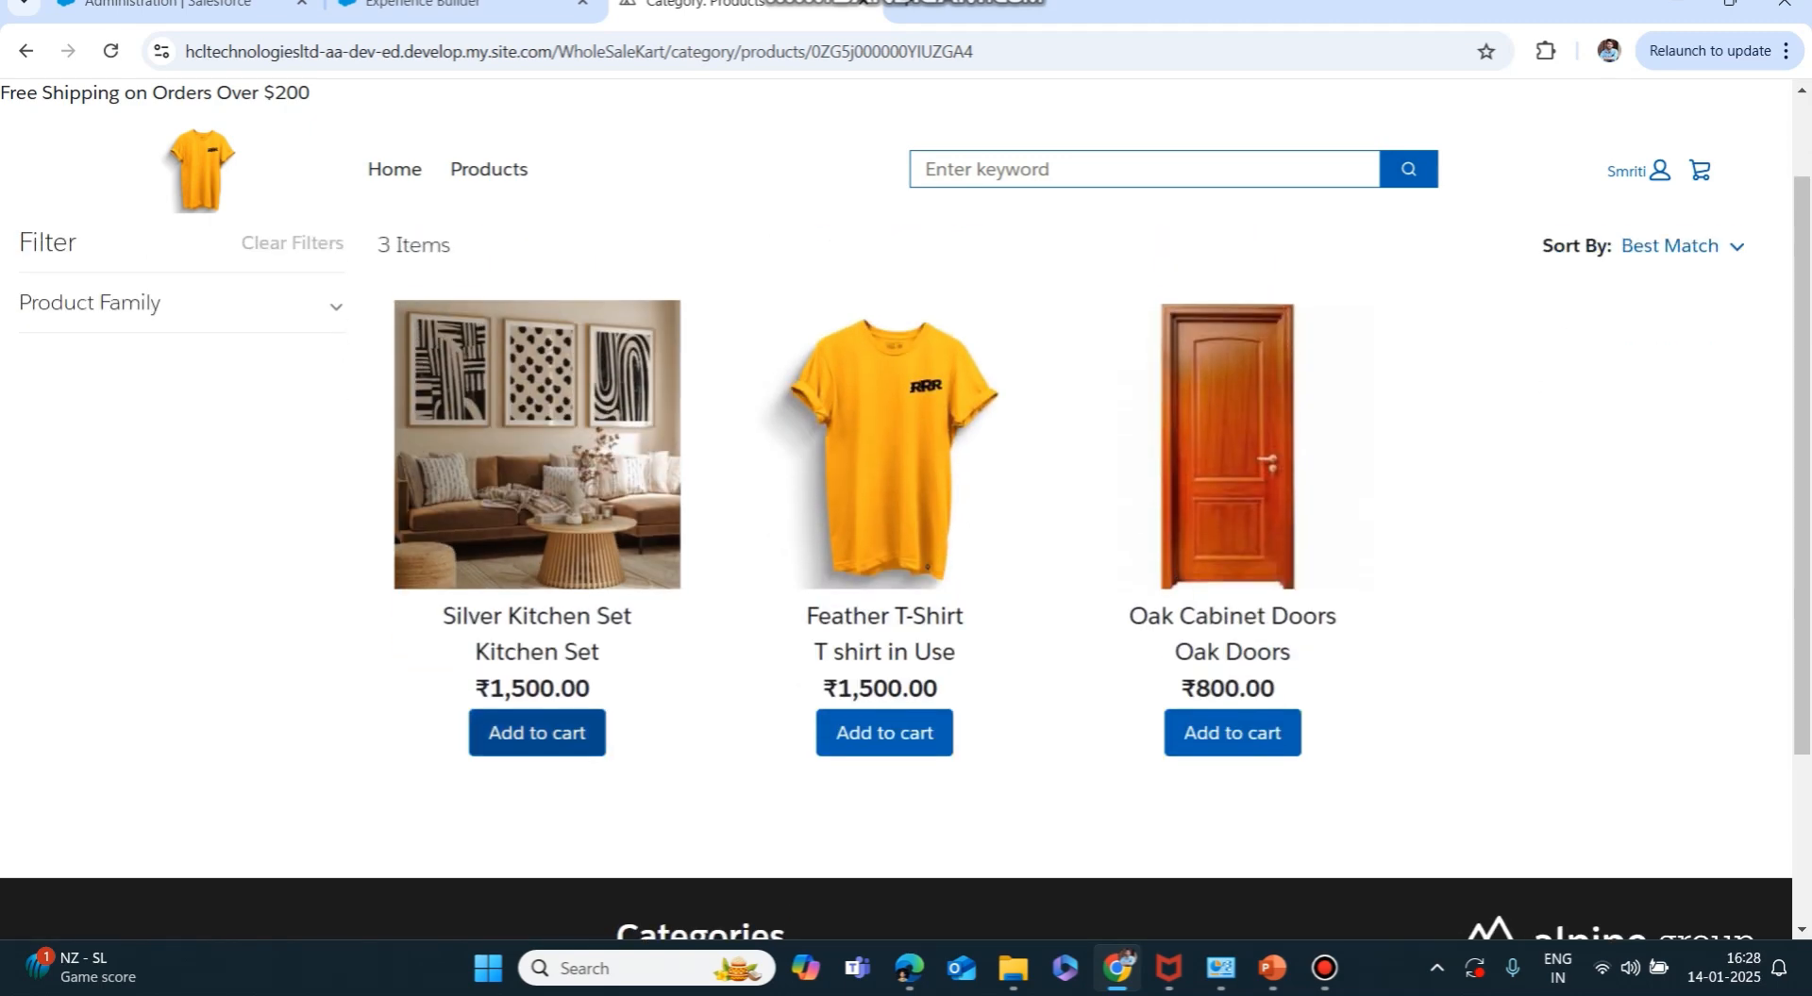
click(536, 733)
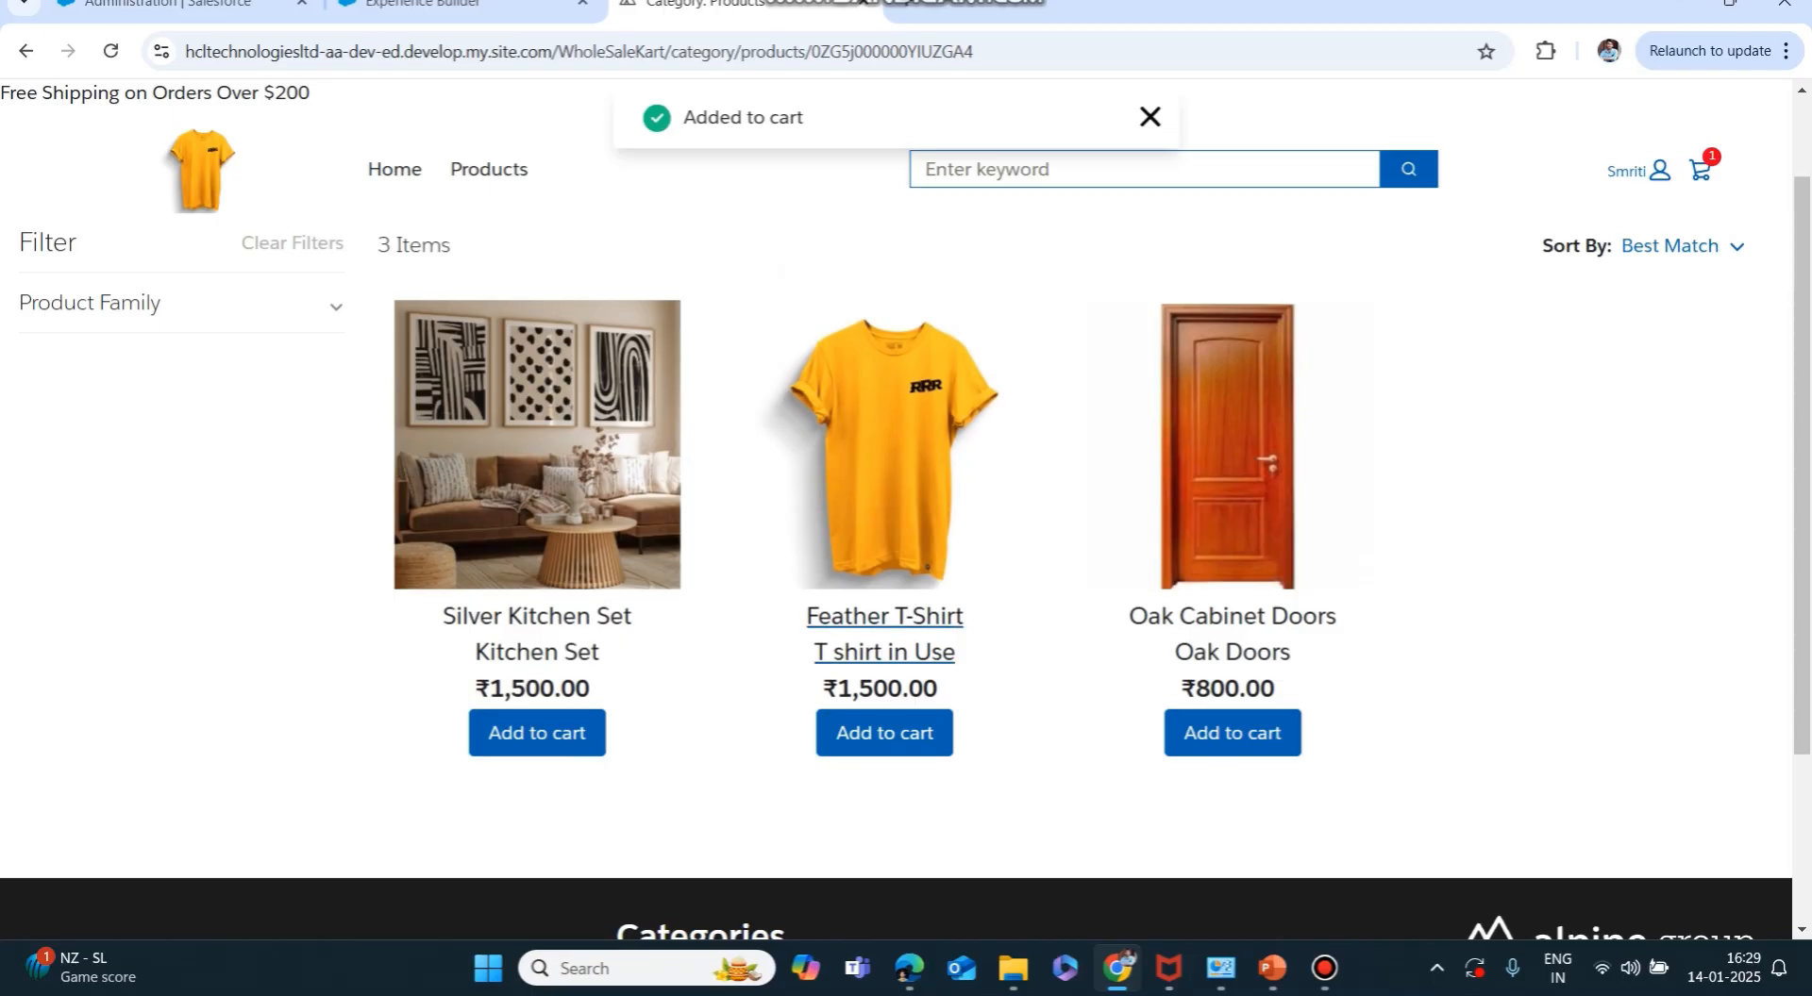
click(884, 733)
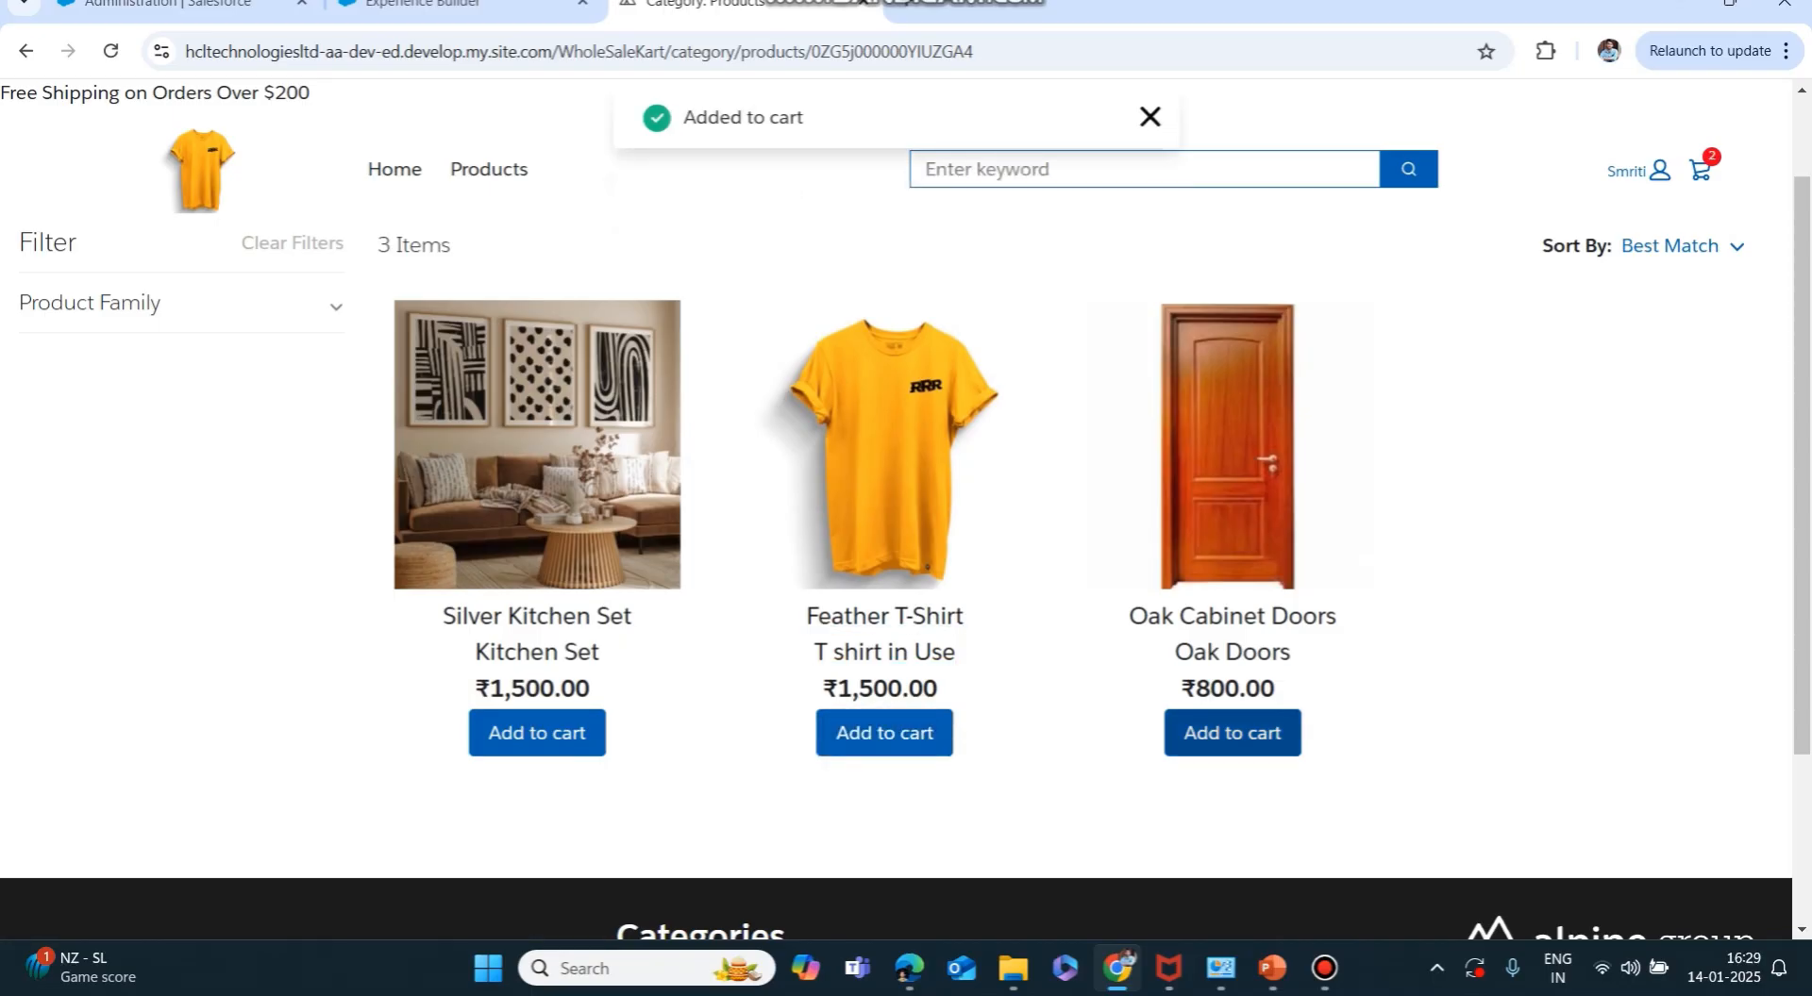
click(1232, 733)
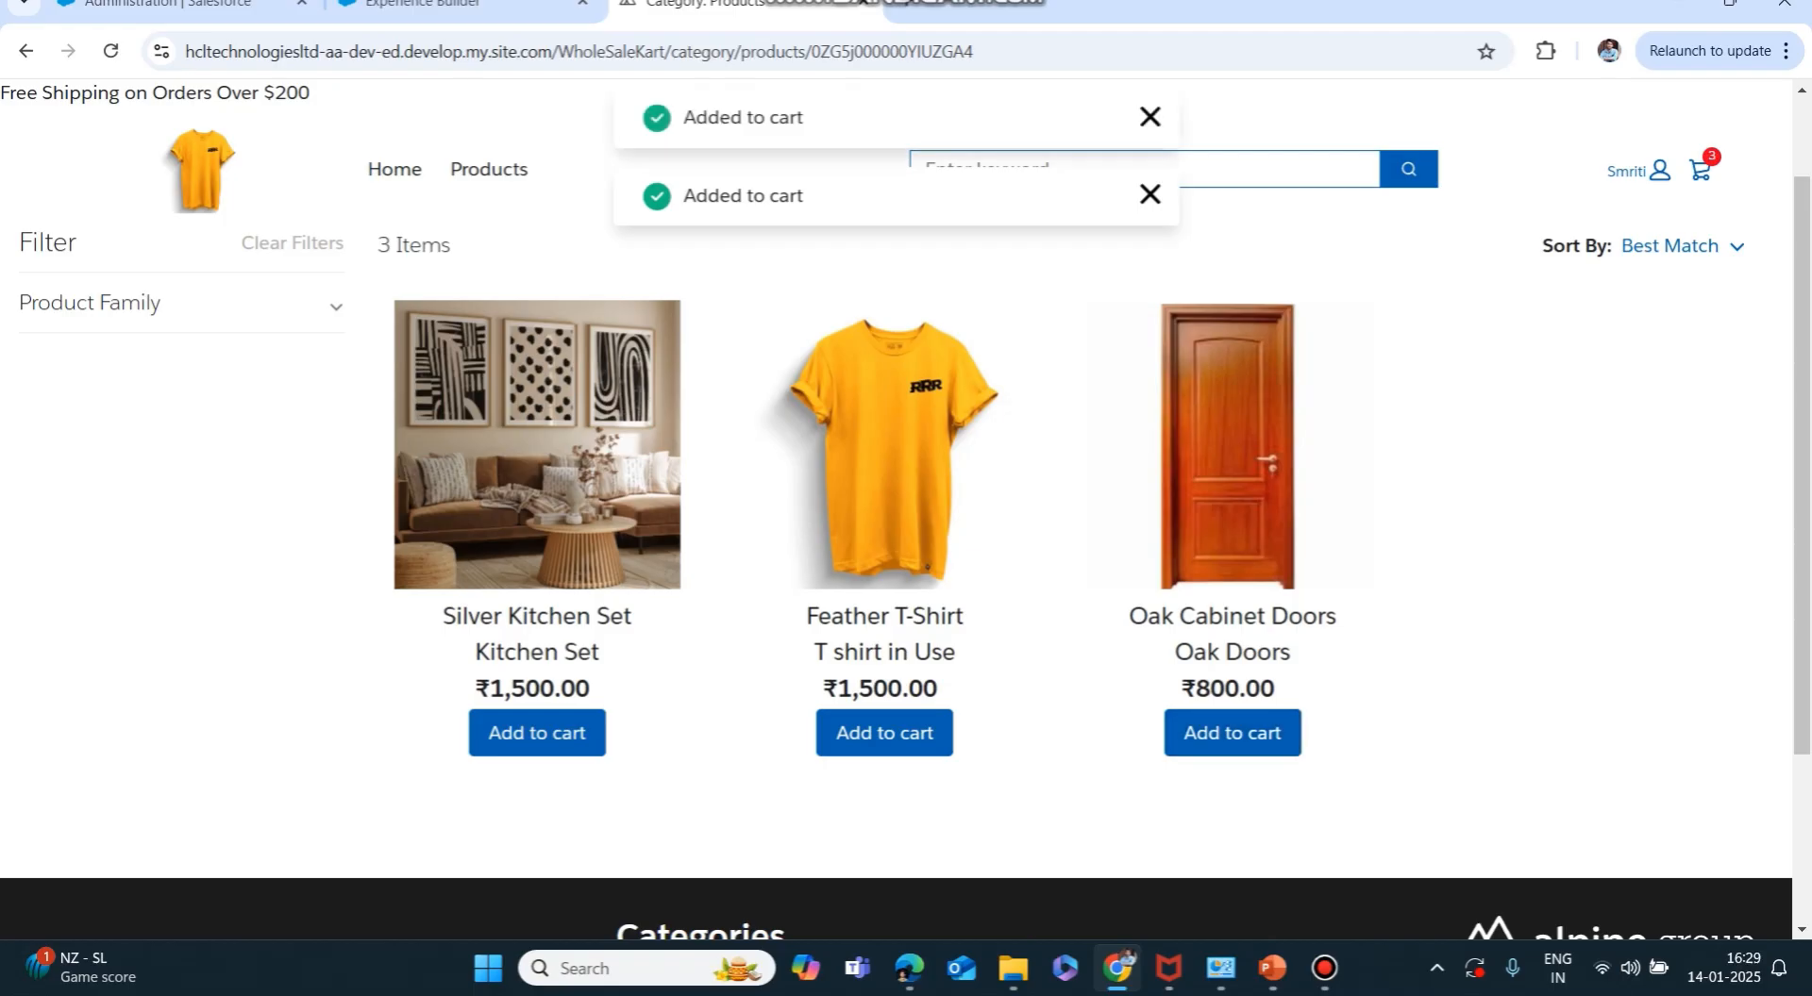
scroll(896, 519, up, 1)
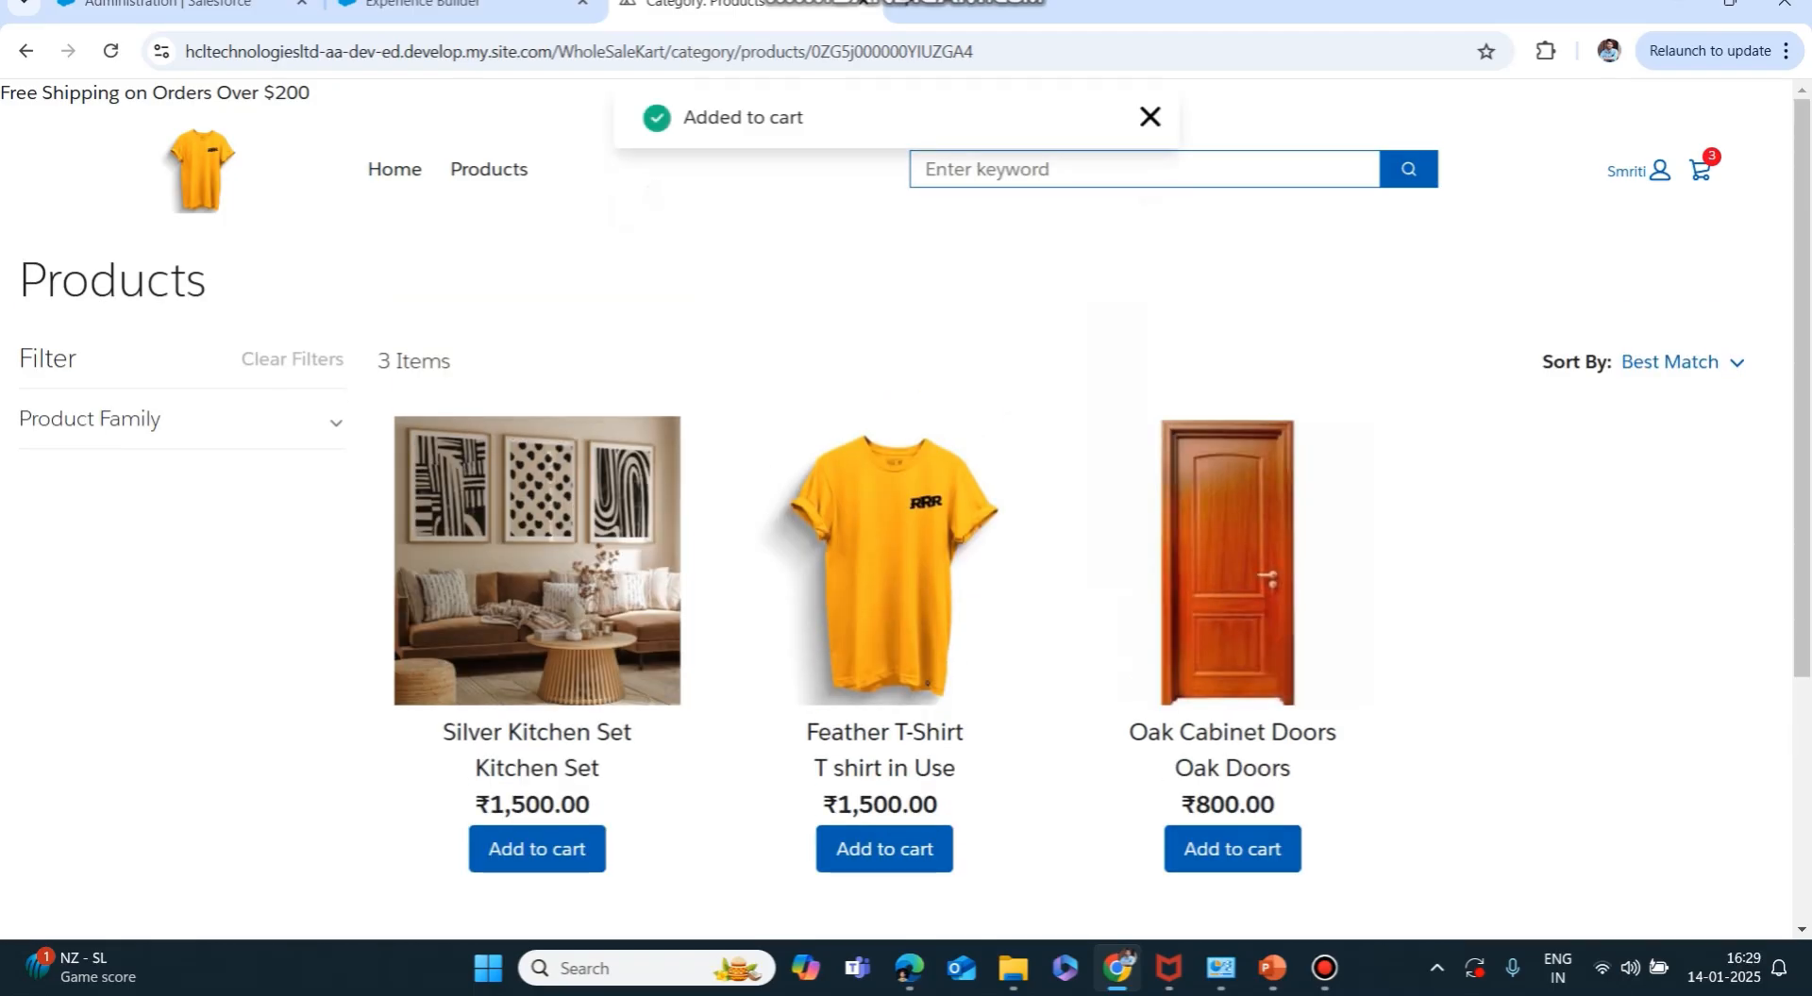
scroll(896, 519, down, 3)
scroll(896, 519, up, 3)
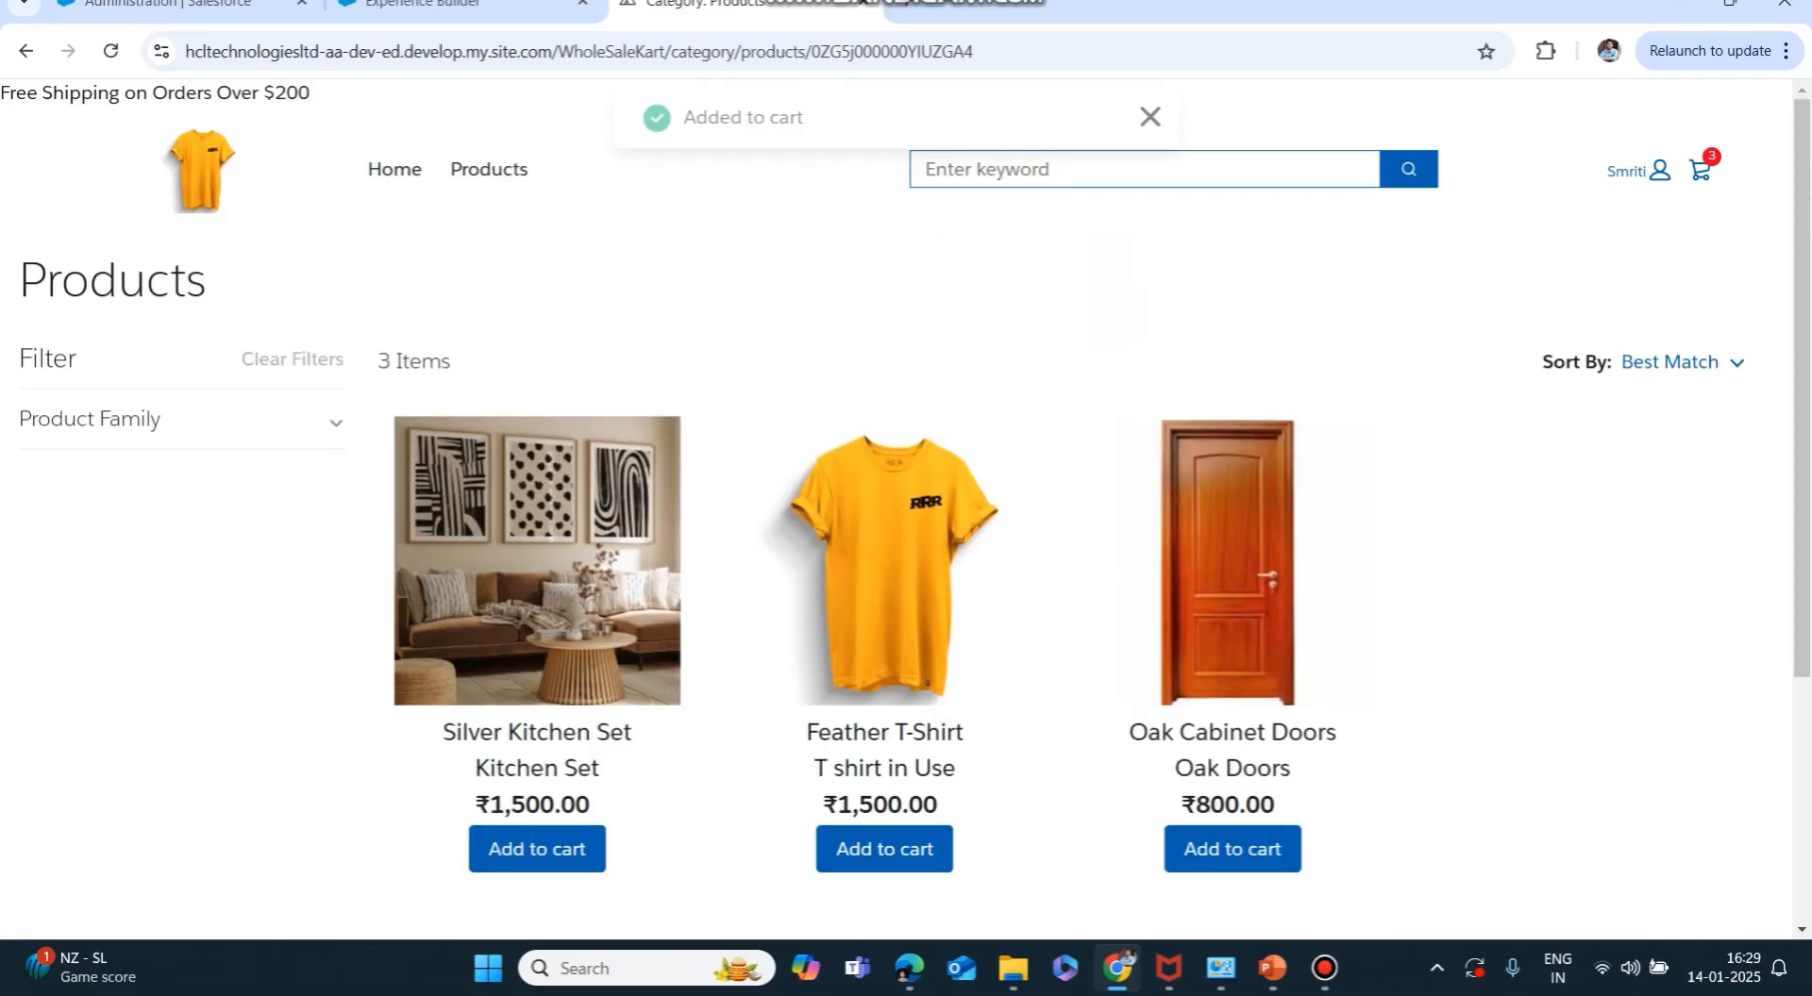
click(1699, 171)
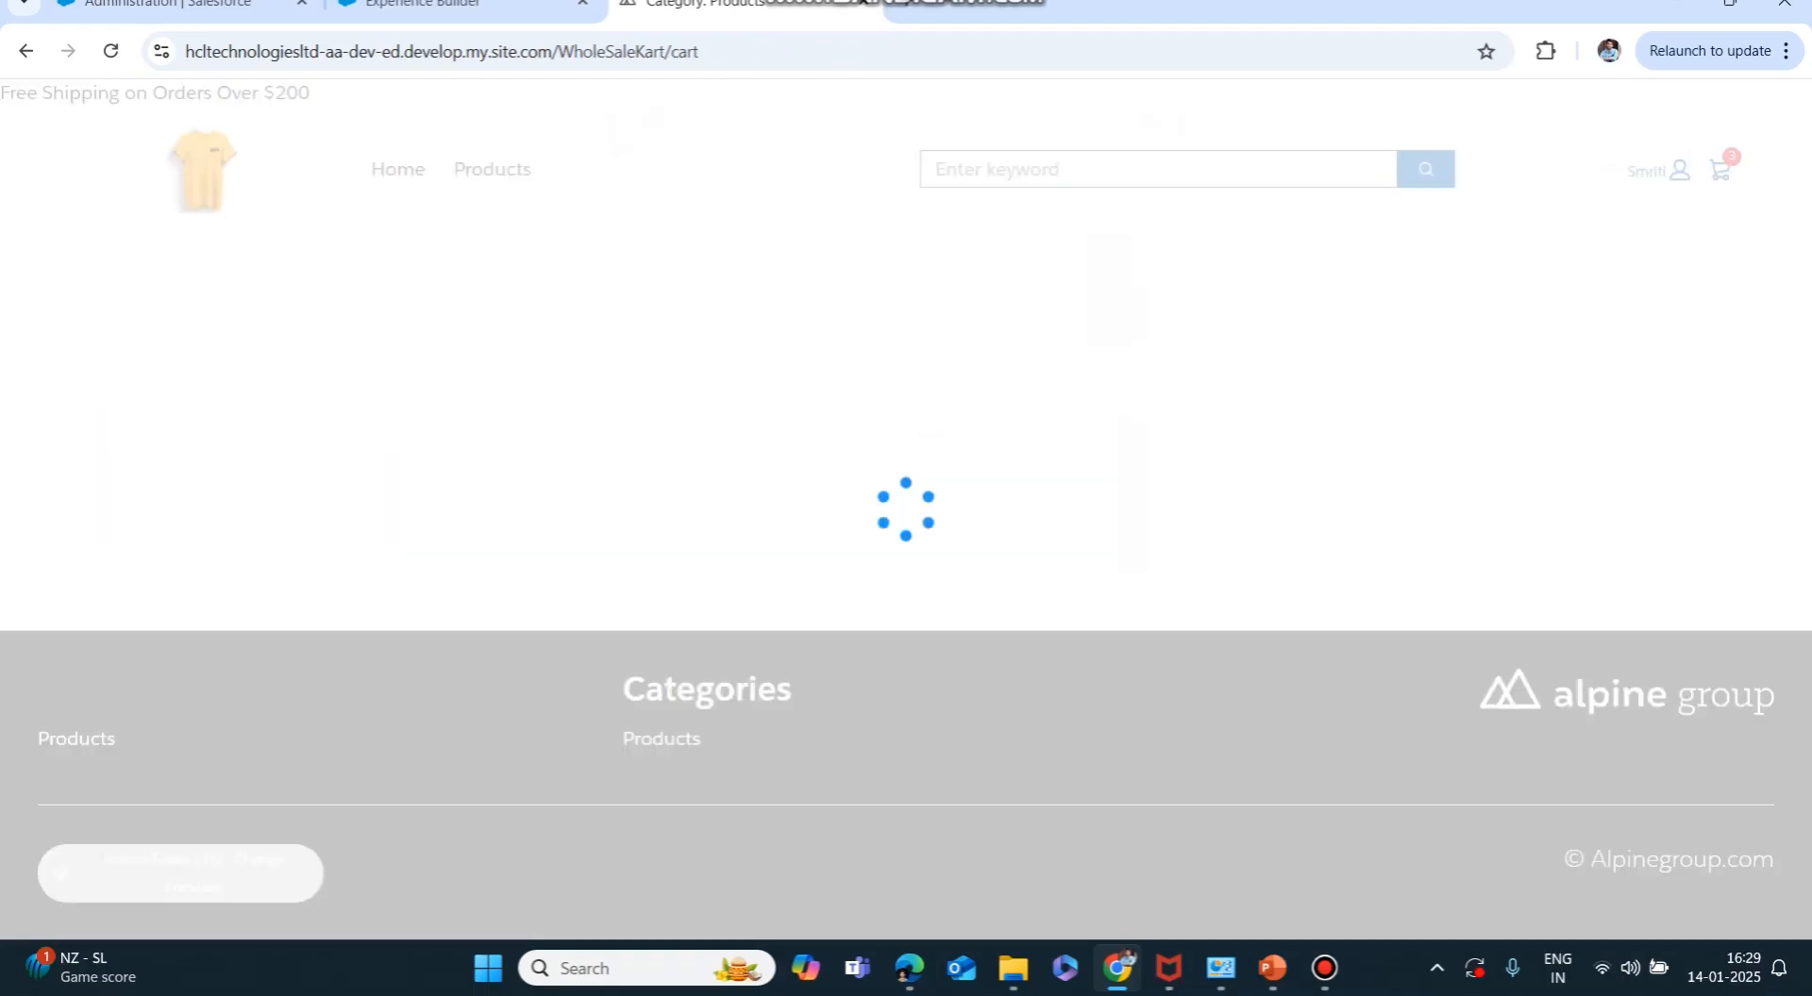
Check the 3-item, ₹3,685.00 cart and proceed to checkout.
scroll(896, 518, down, 2)
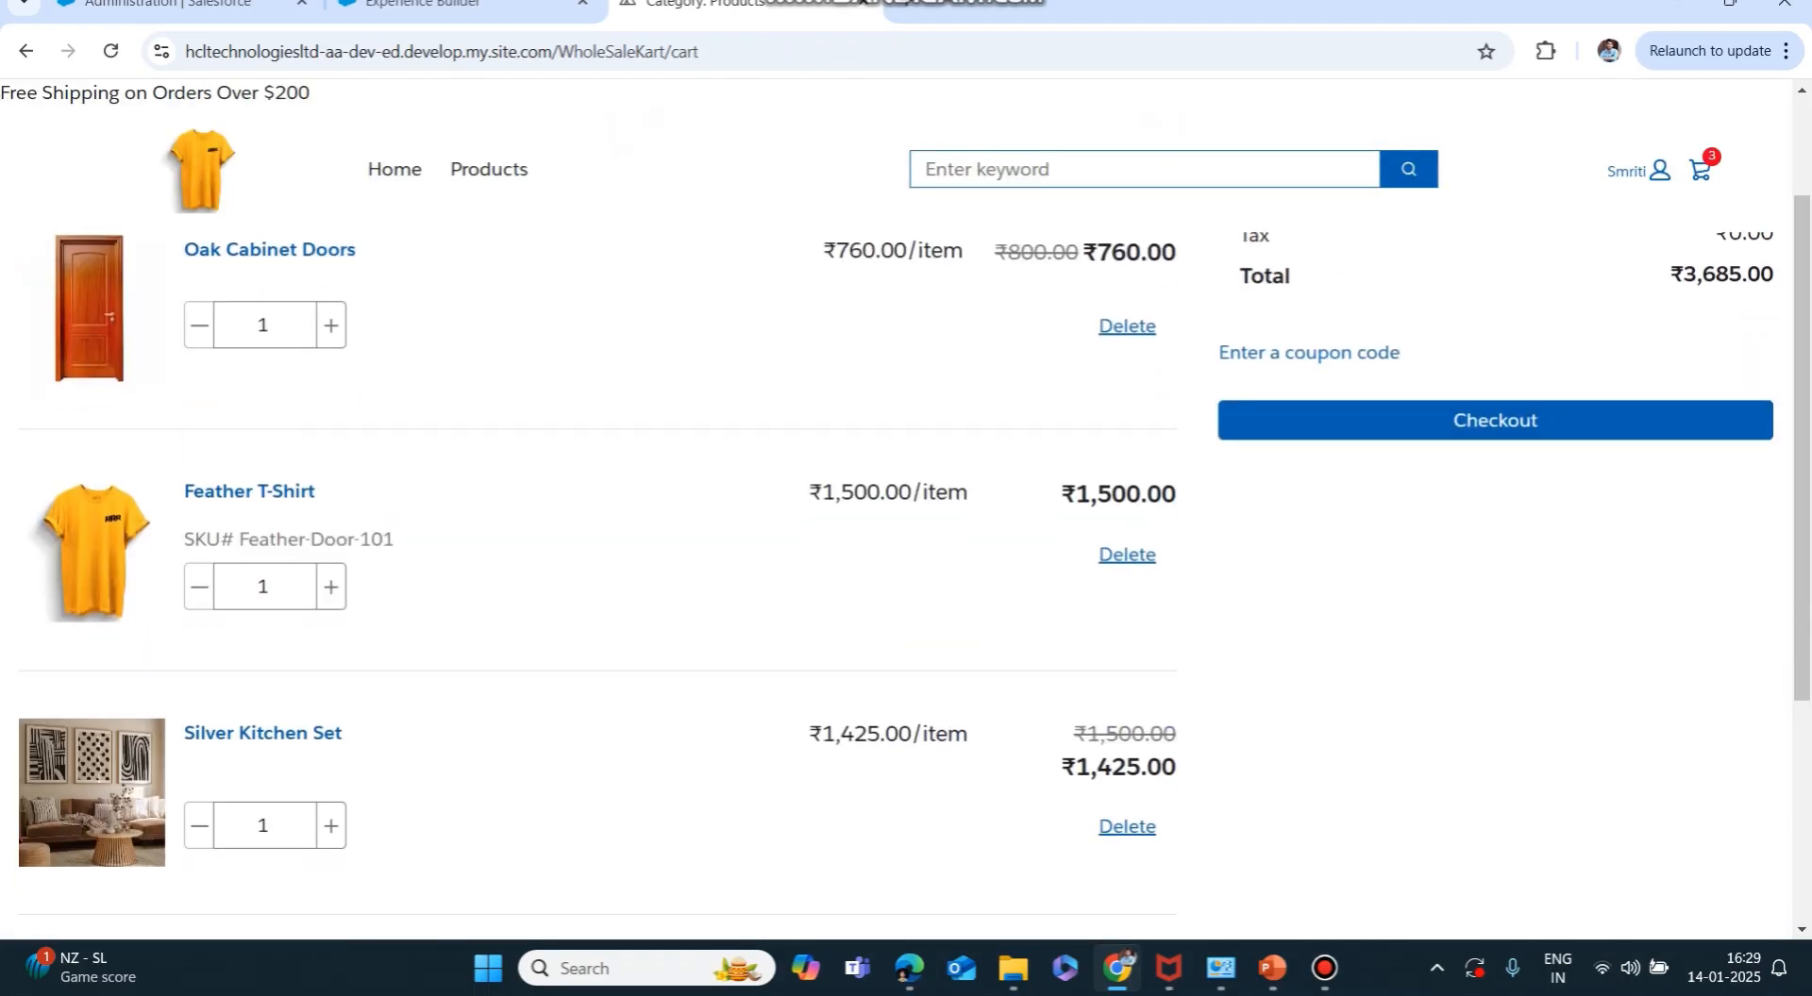
scroll(897, 519, up, 2)
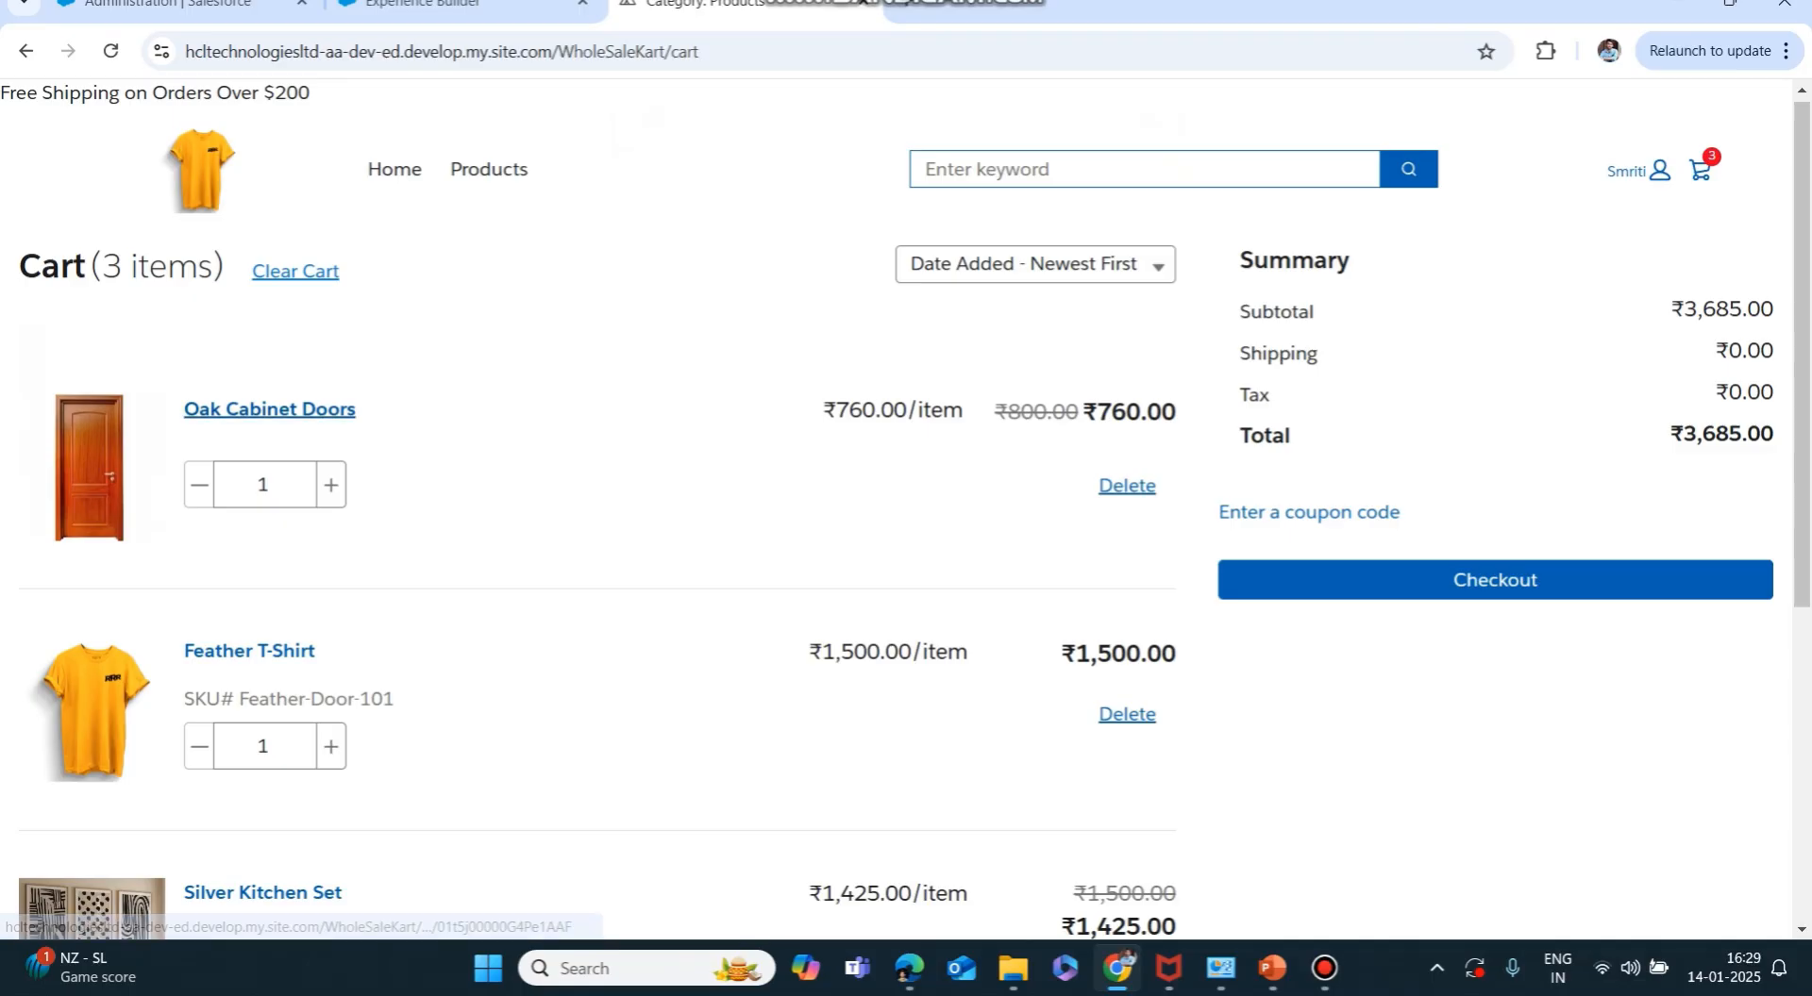
scroll(269, 409, down, 5)
scroll(269, 408, up, 4)
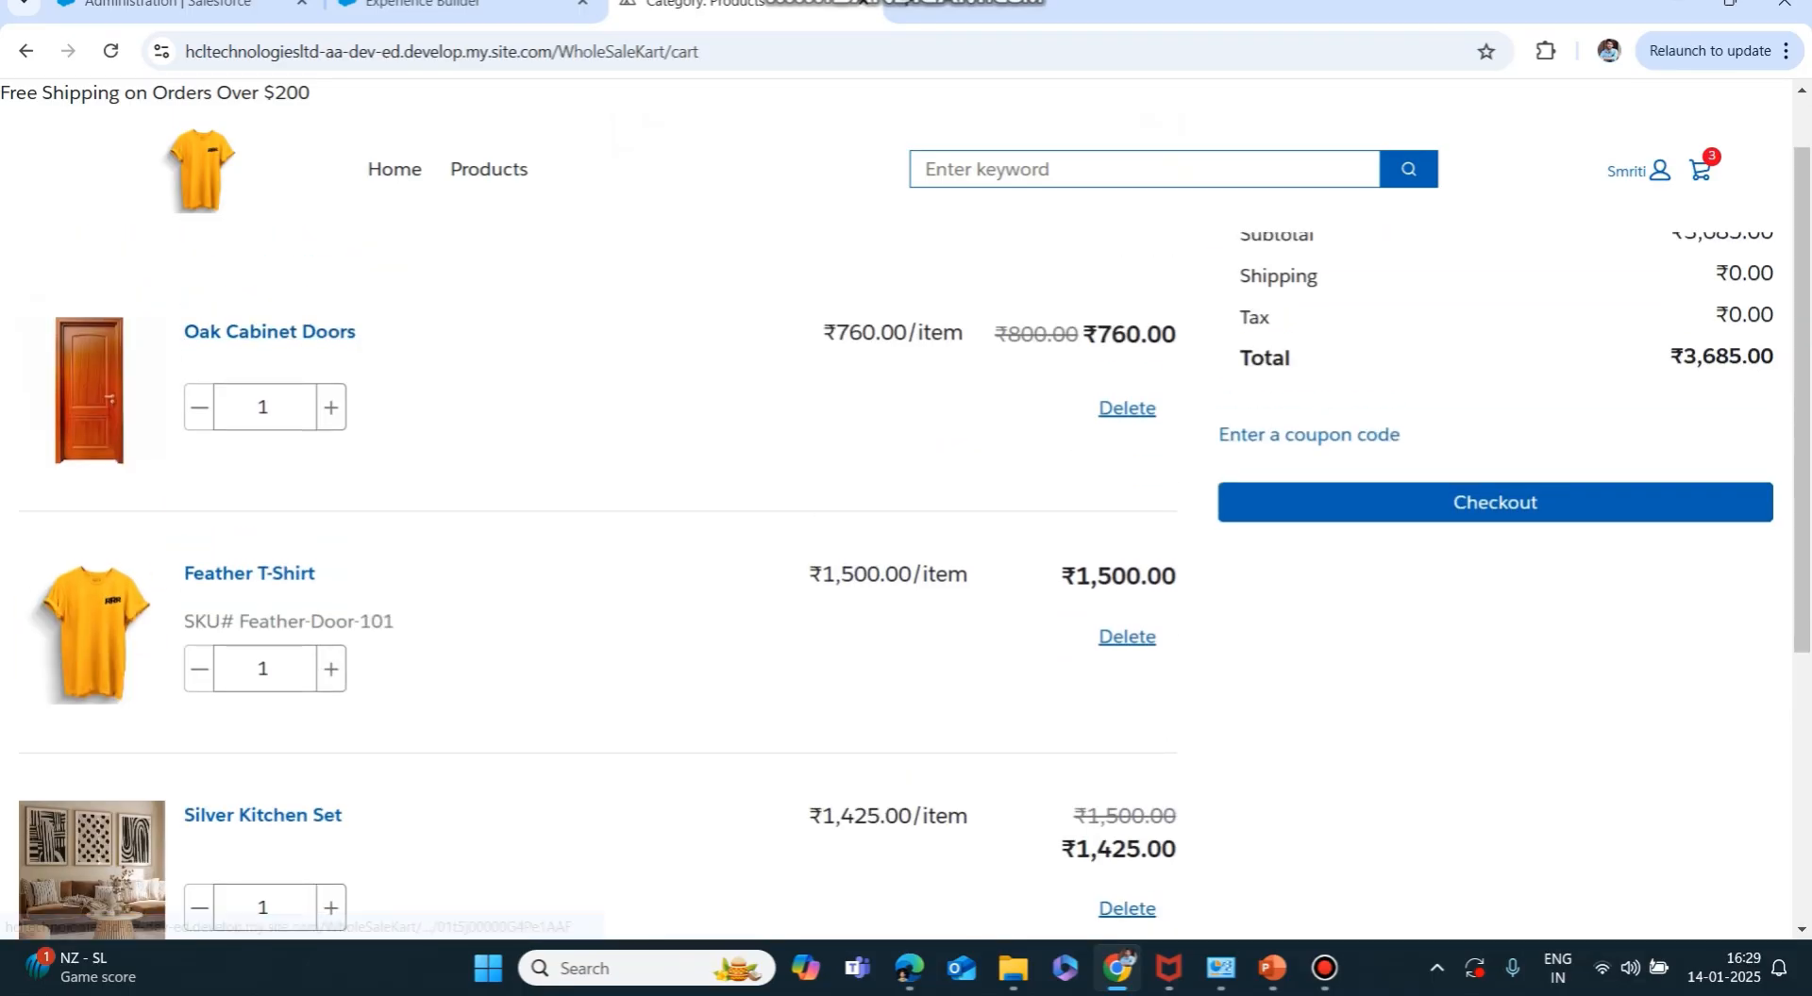
scroll(269, 331, up, 1)
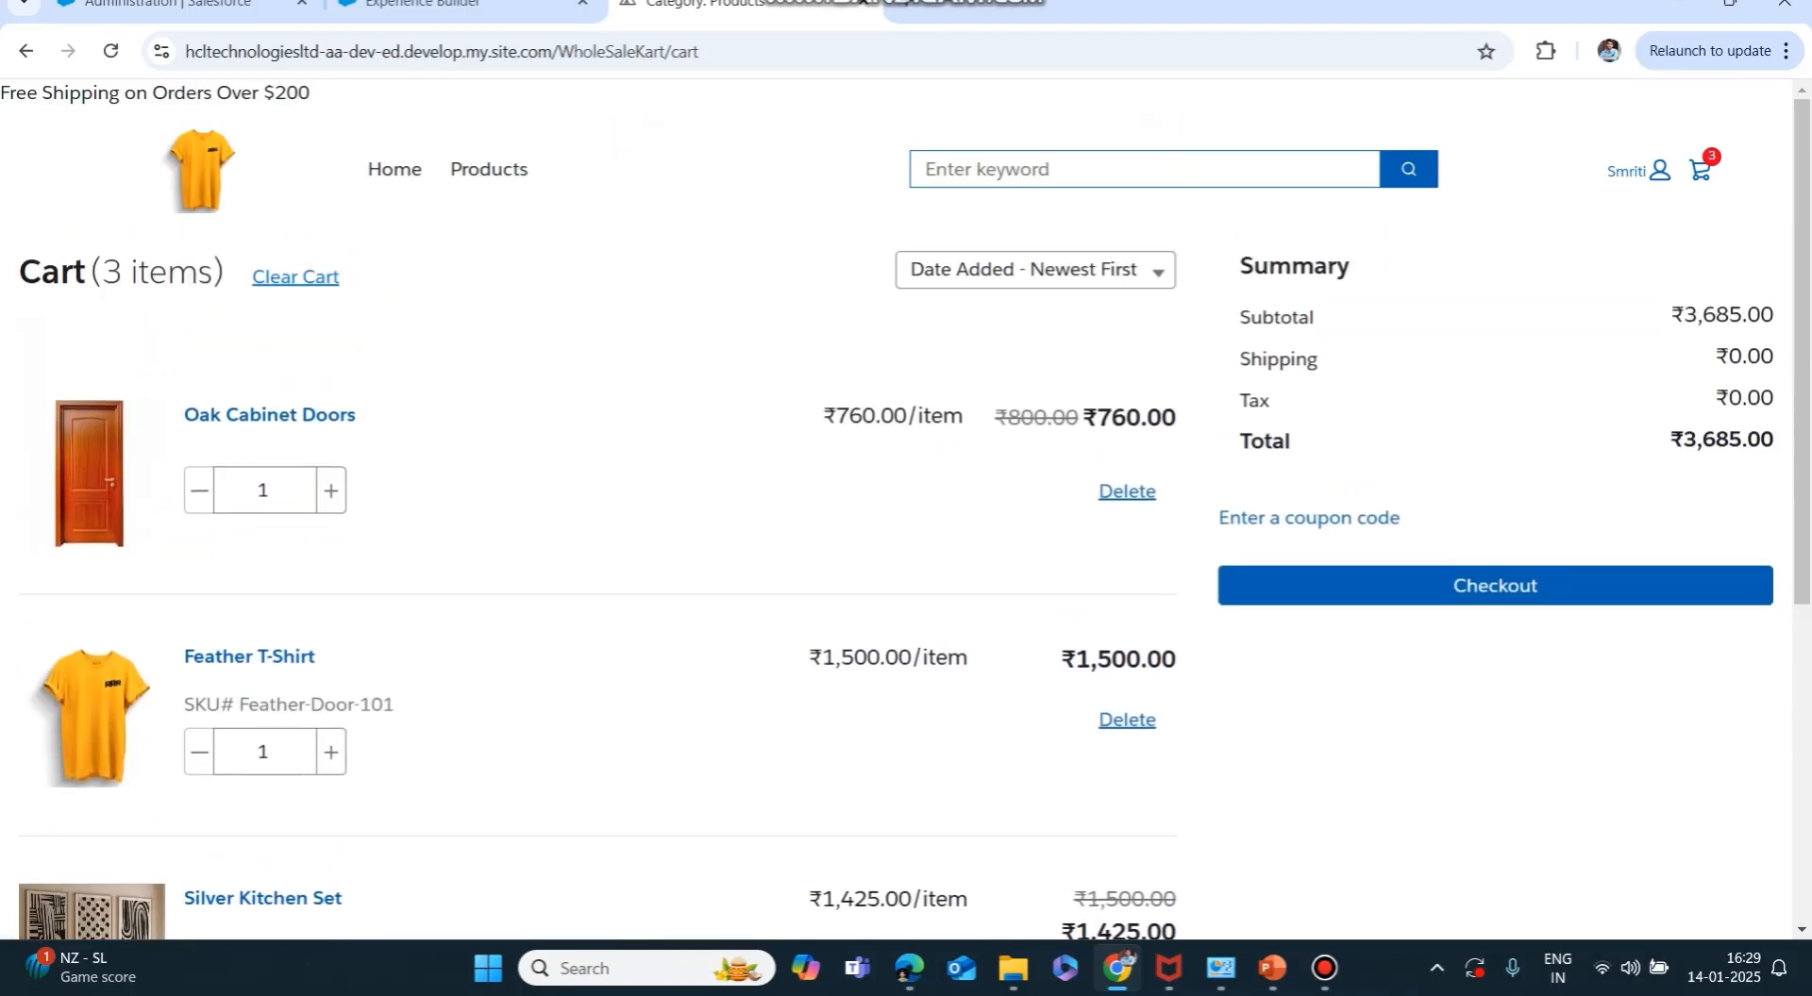
drag(41, 272, 224, 272)
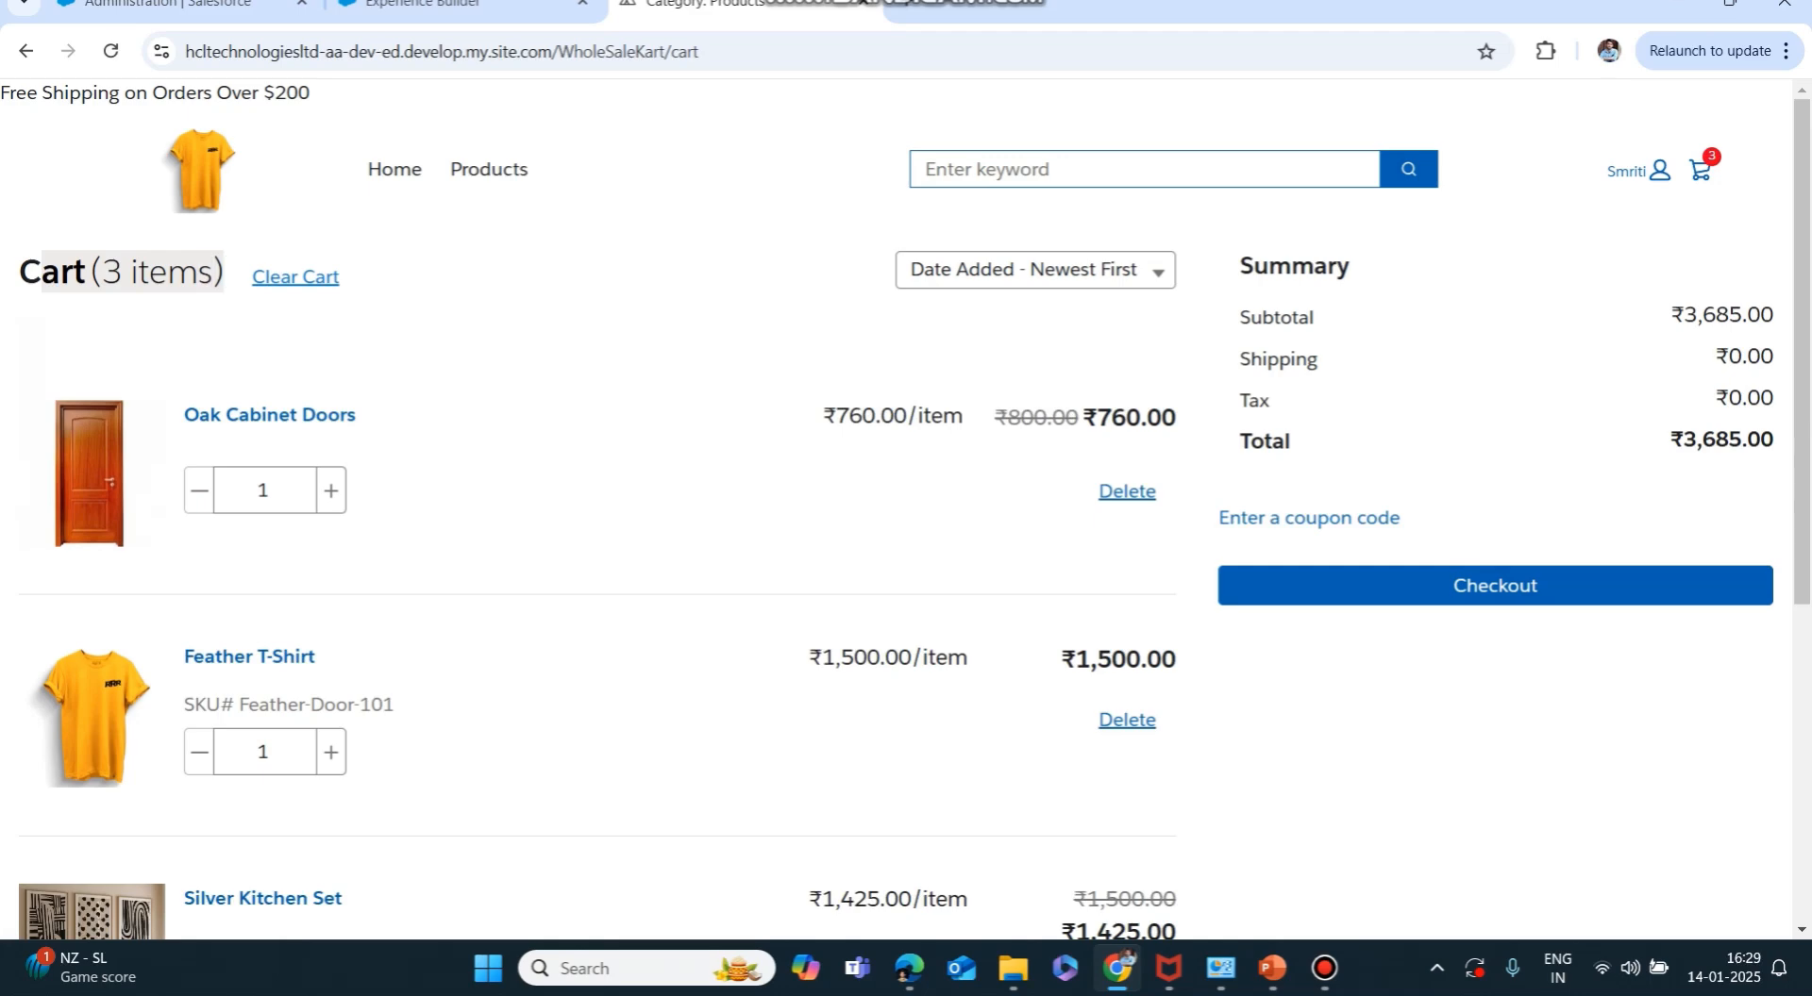
scroll(914, 519, down, 1)
scroll(914, 519, up, 1)
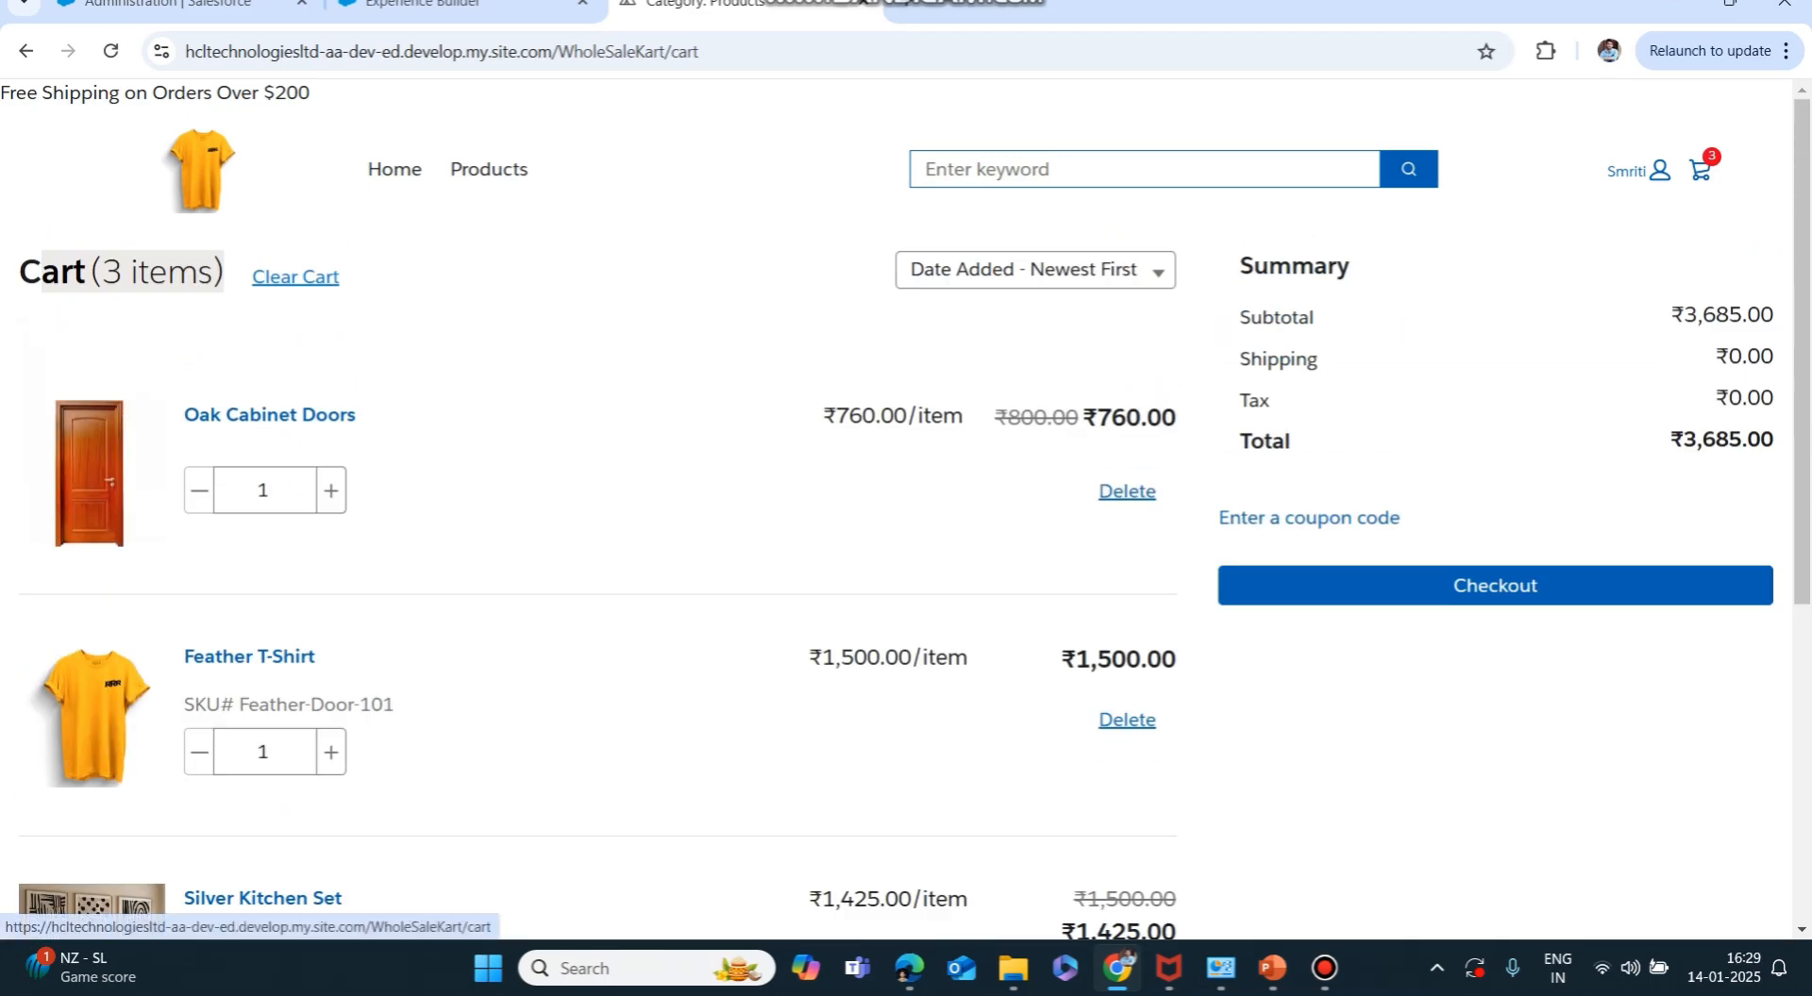
click(1495, 586)
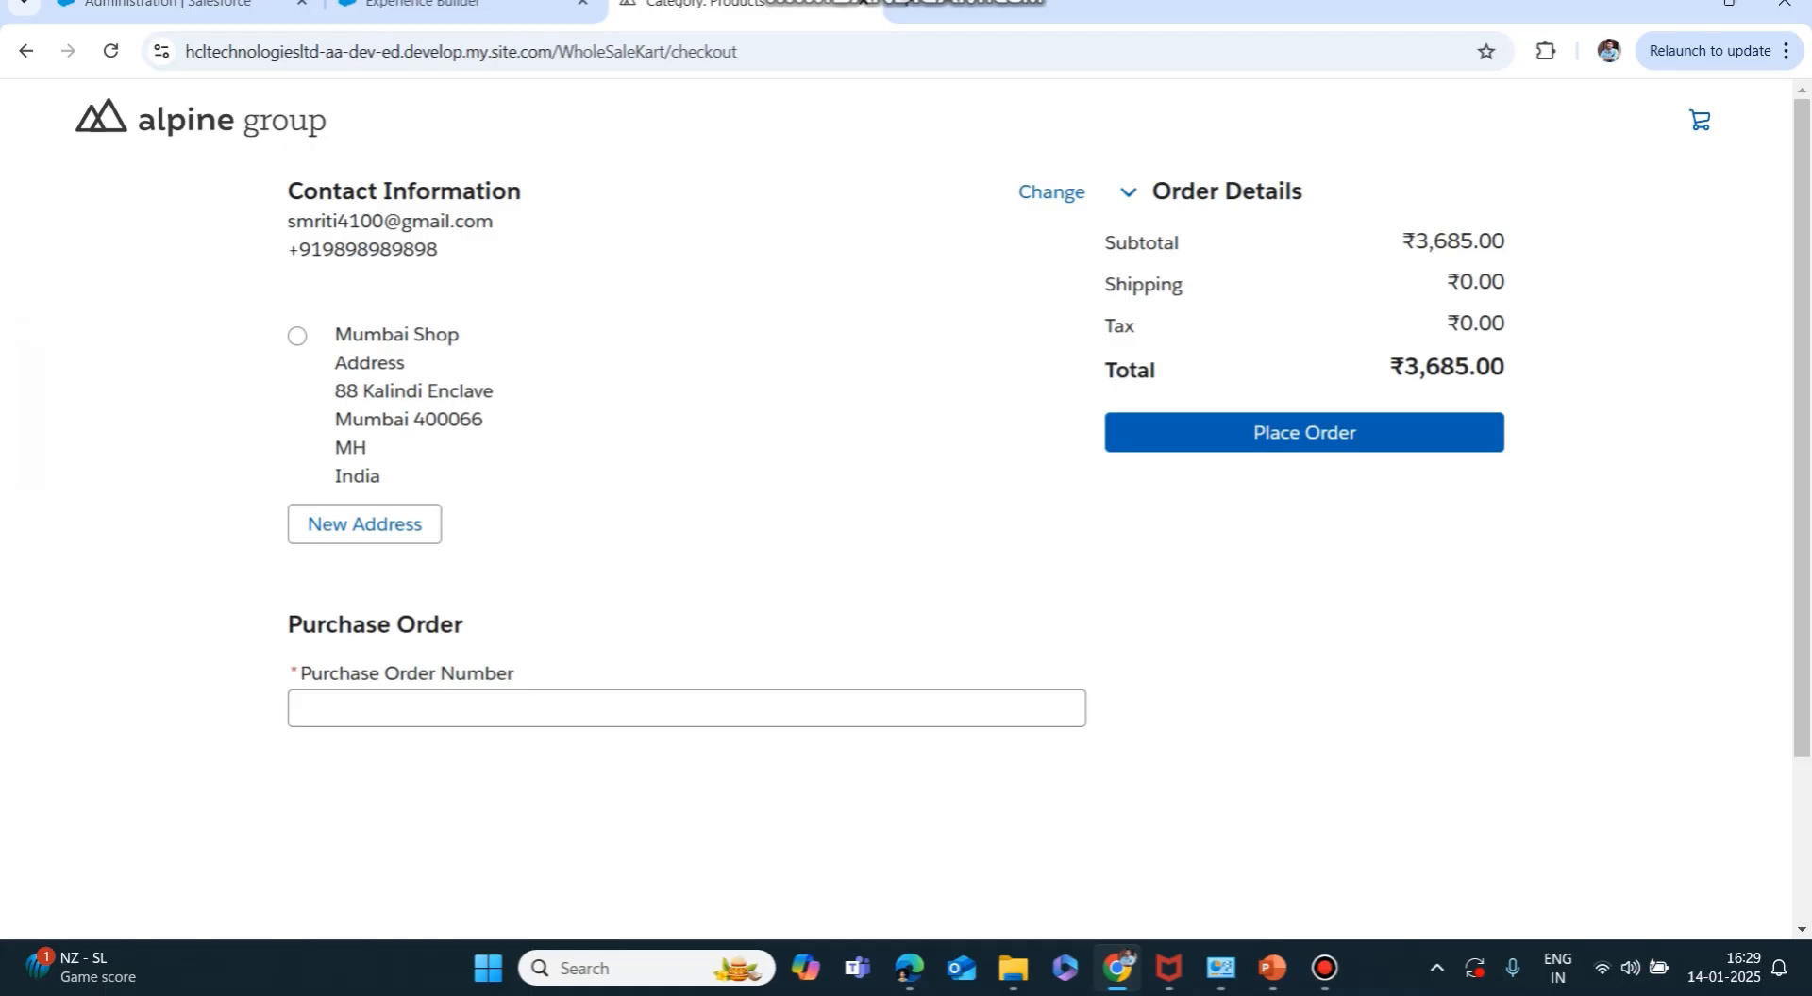
Choose the Mumbai Shop shipping address and enter purchase order number 'FirstOrder'.
click(297, 336)
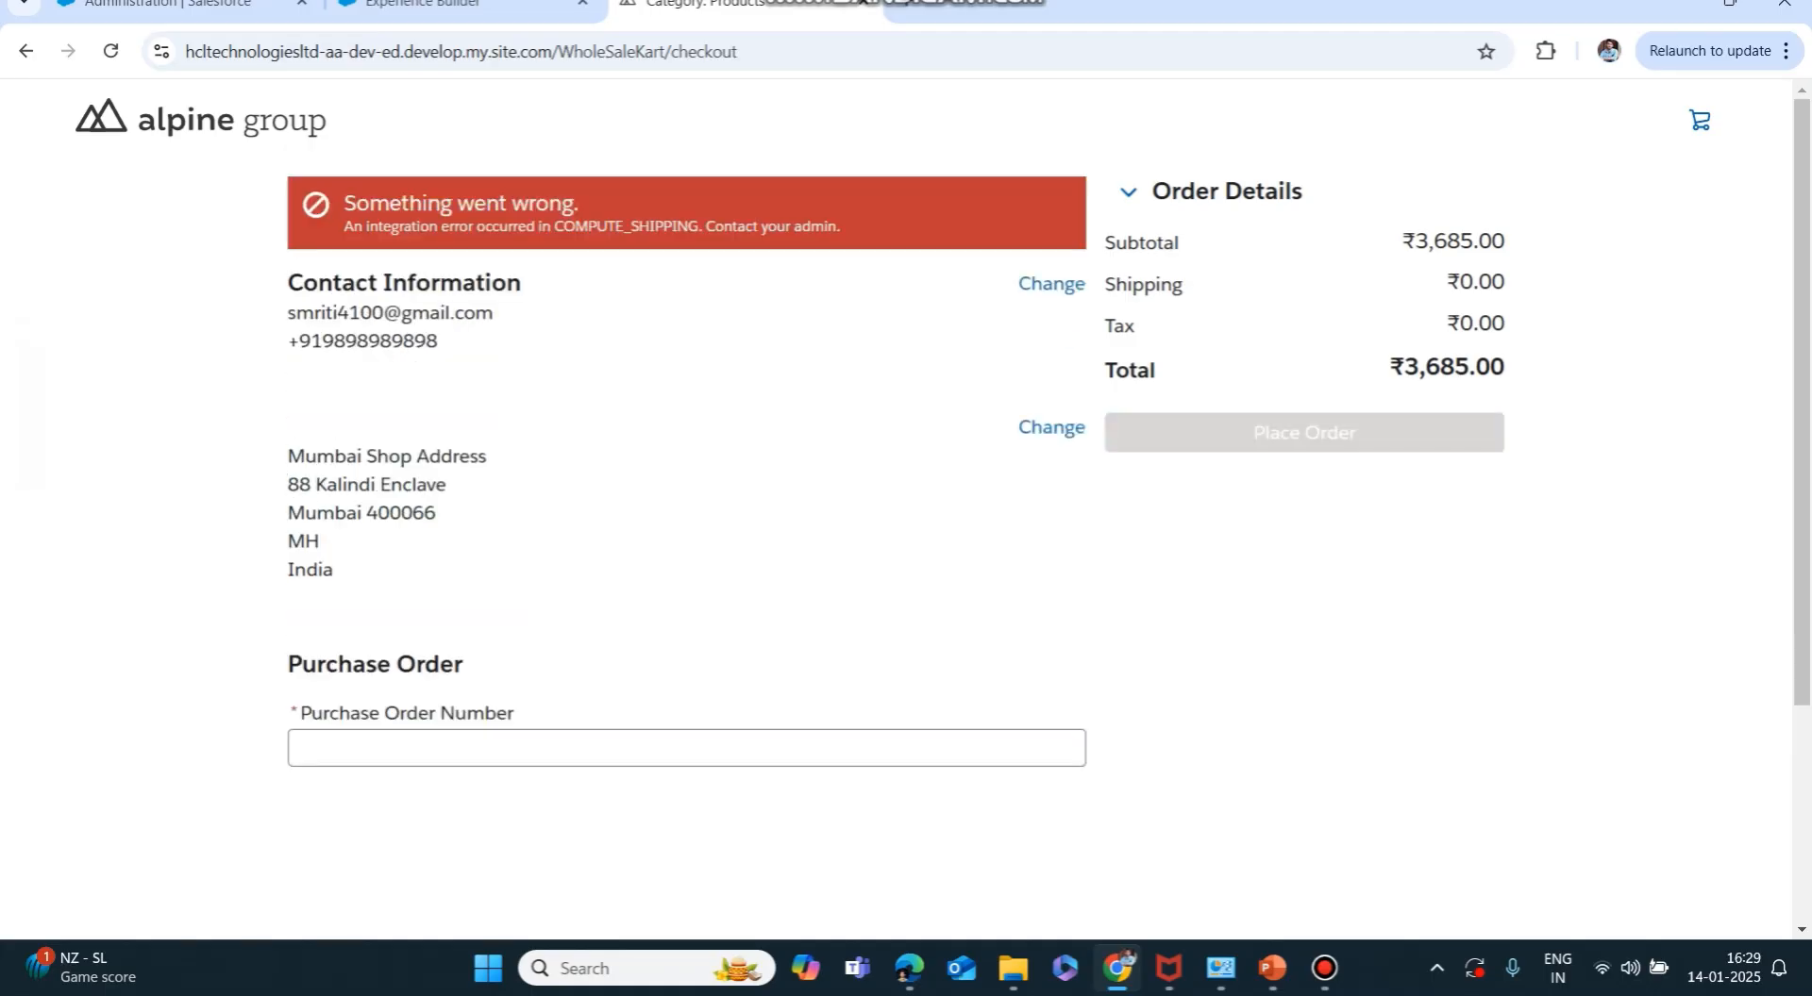
click(1051, 427)
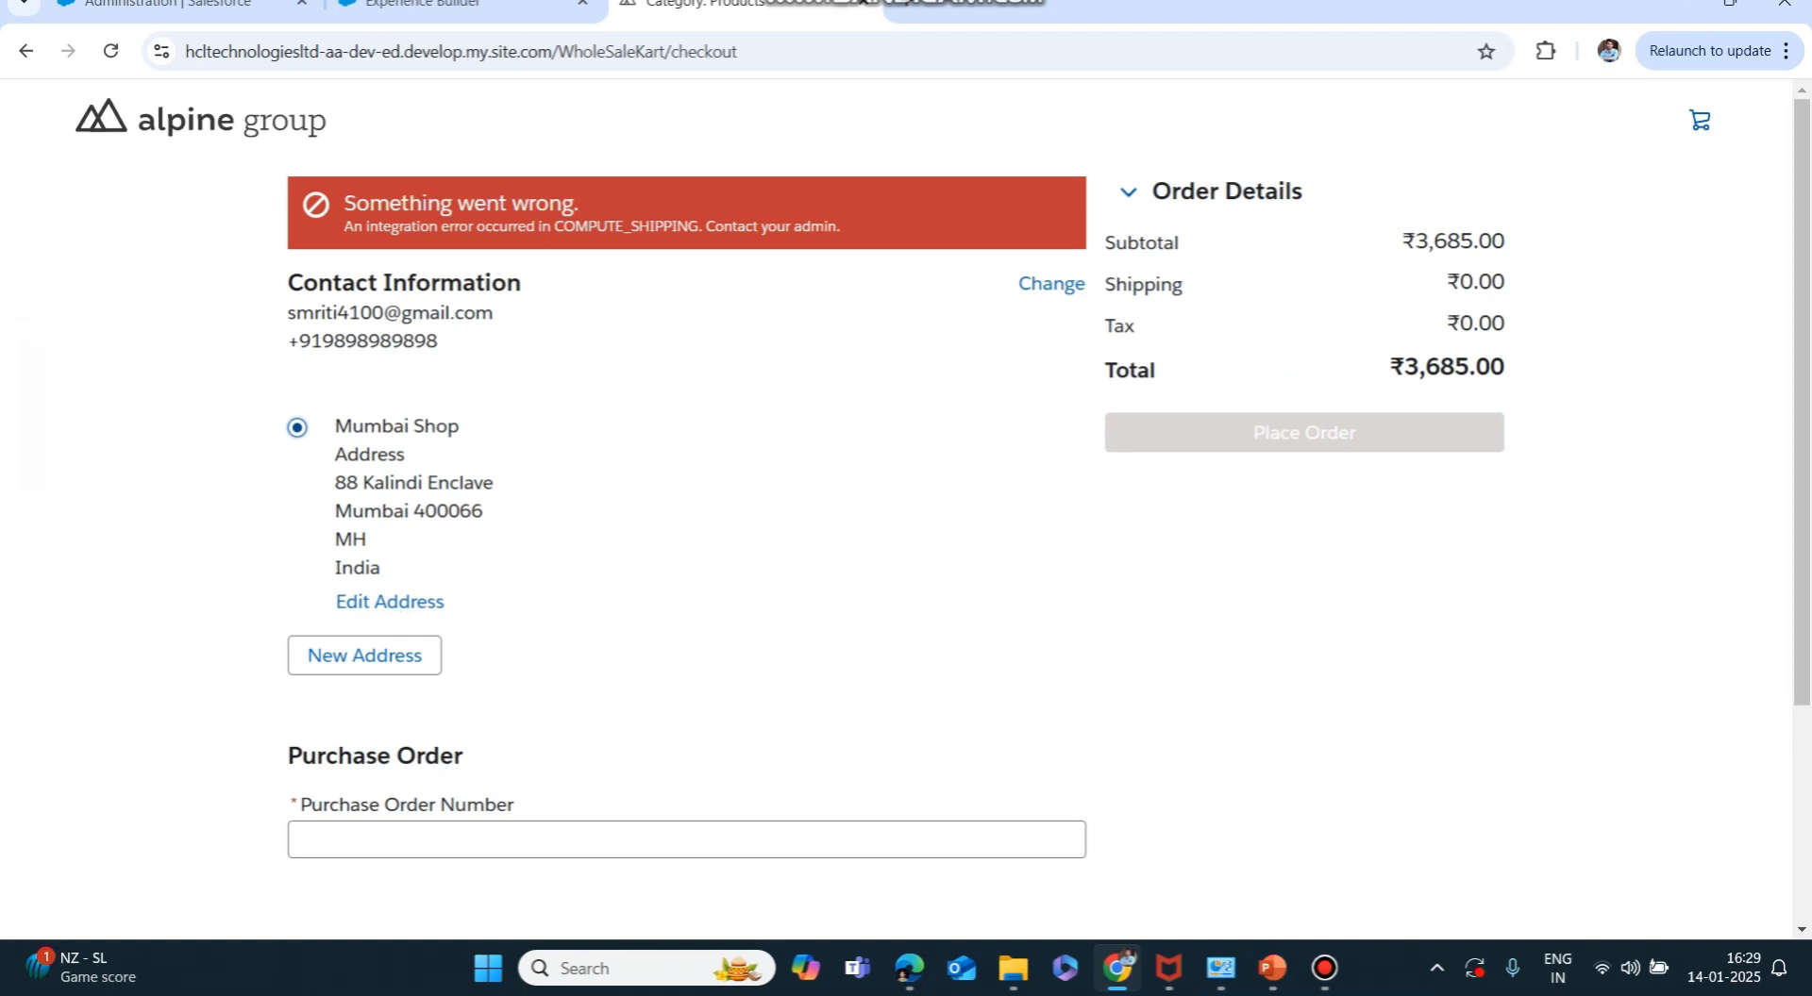
click(686, 839)
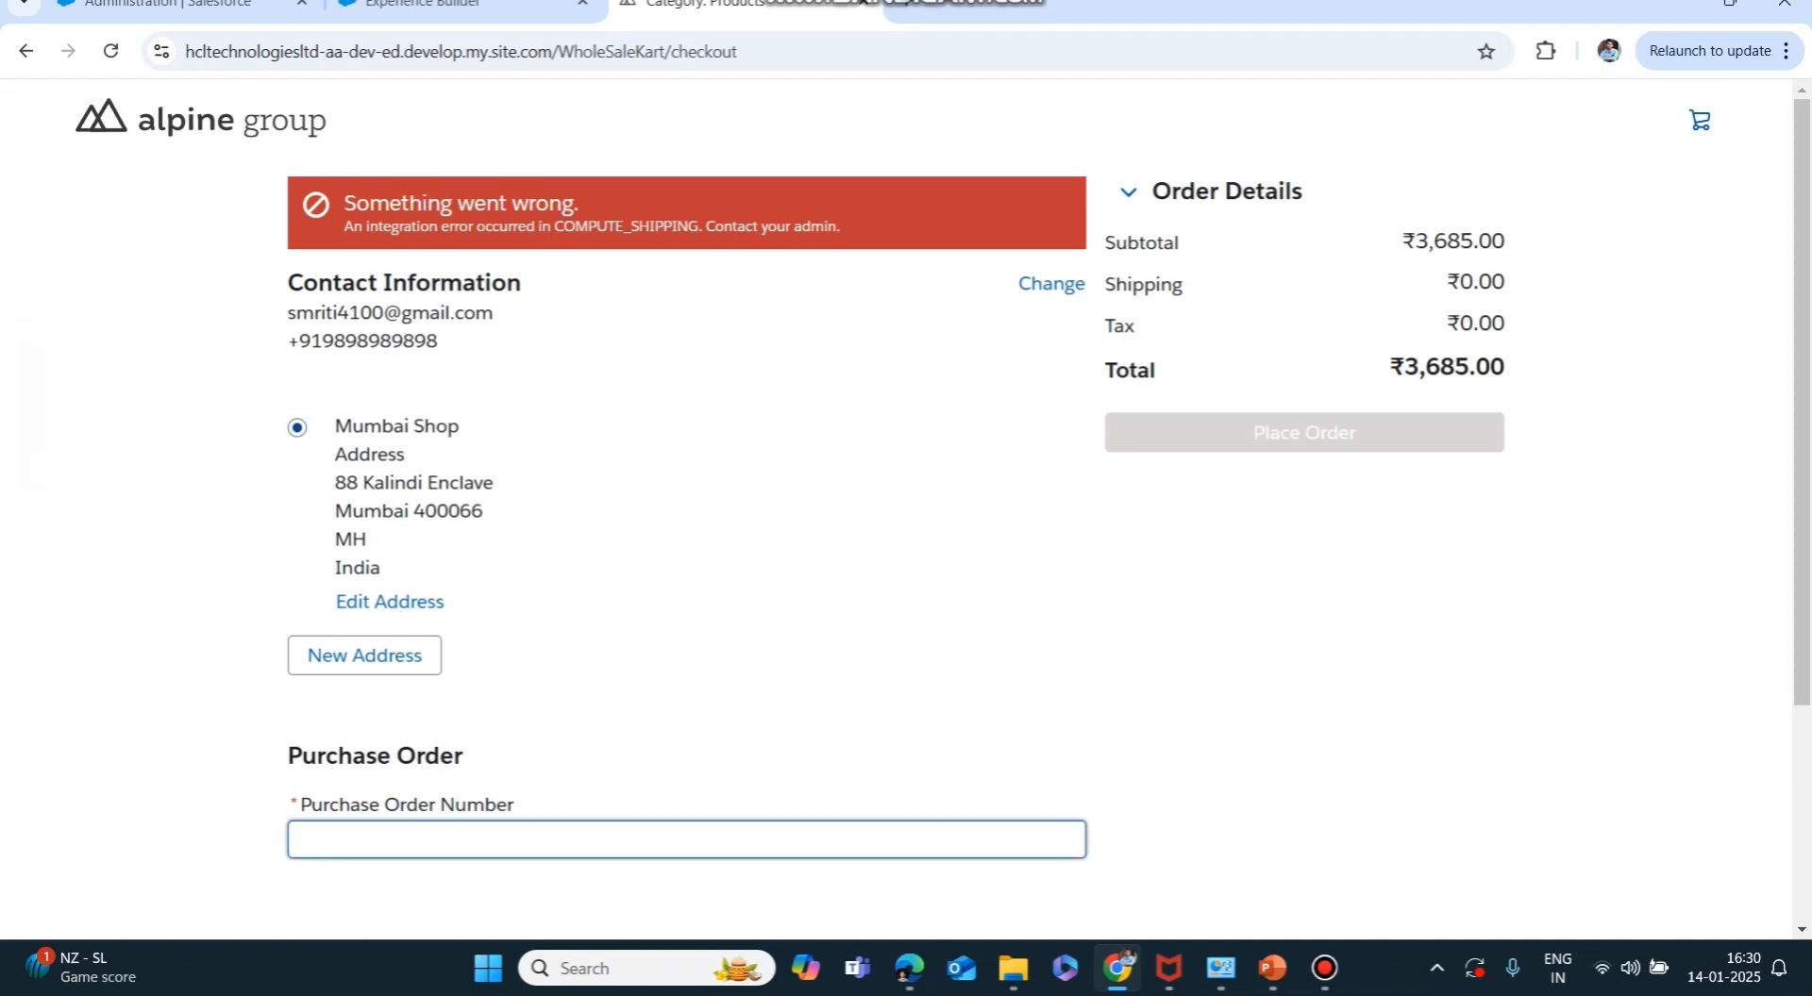
text(FirstOrder)
key(Tab)
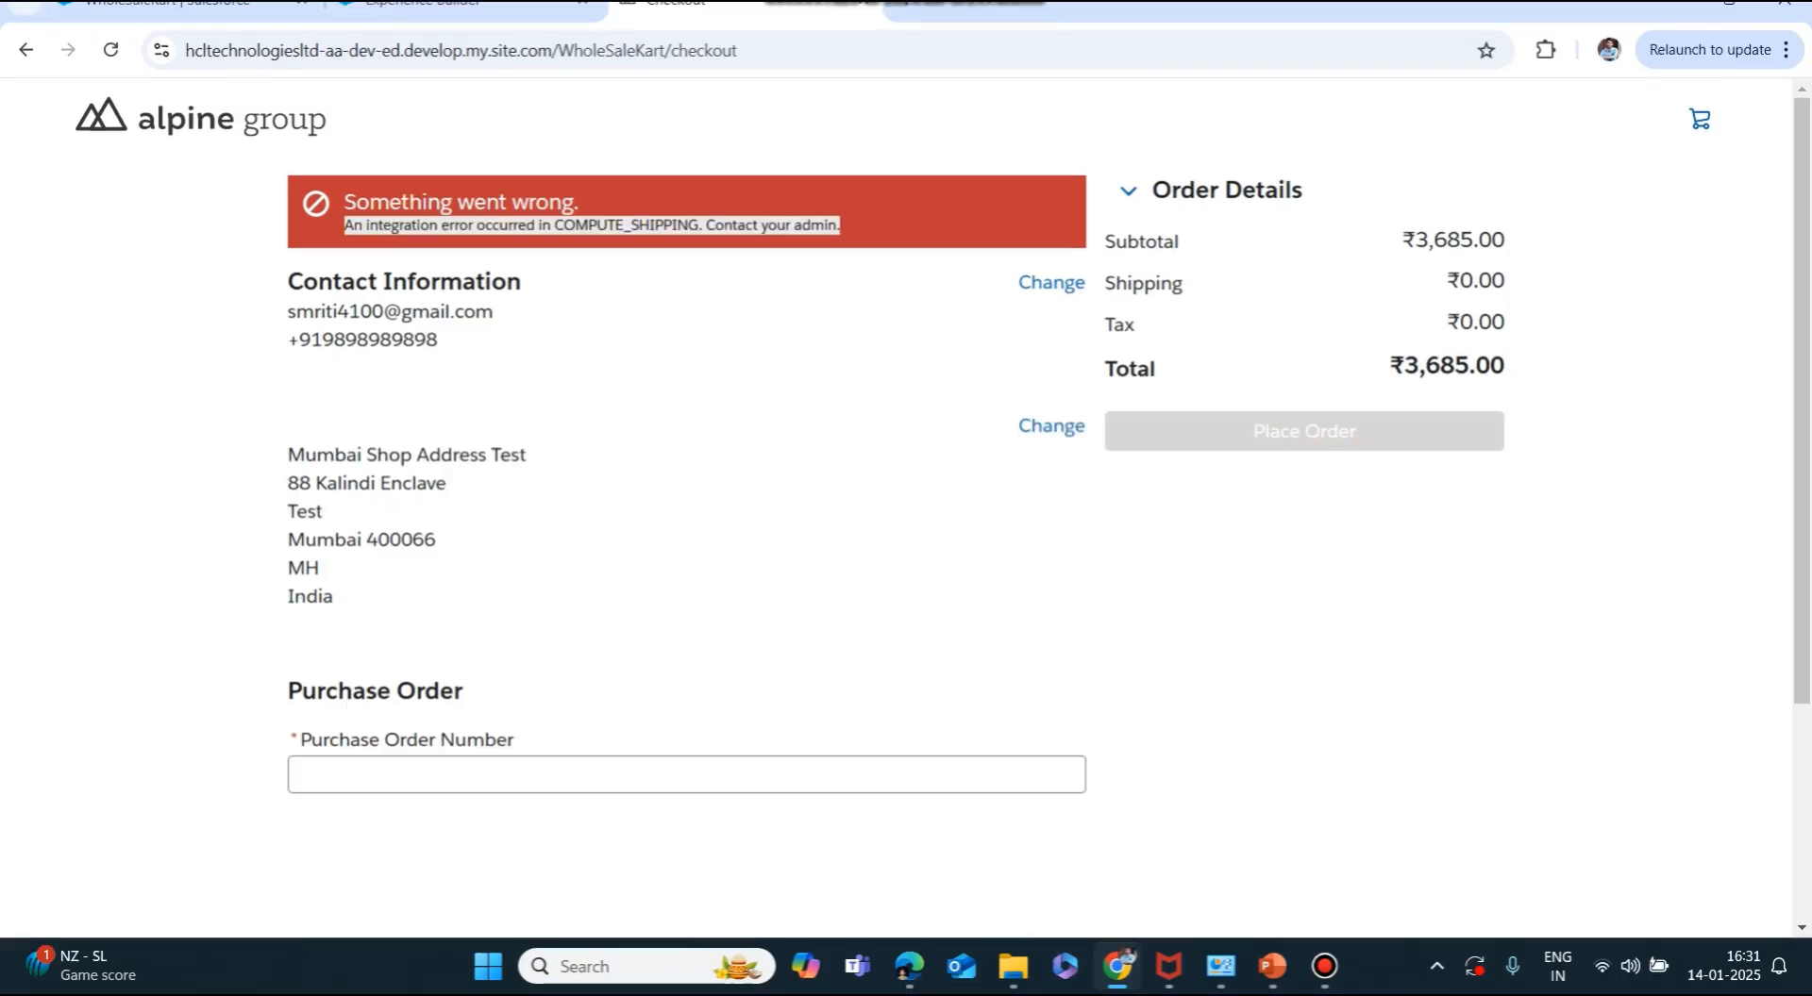
Highlight the COMPUTE_SHIPPING integration error message on the checkout page.
click(687, 226)
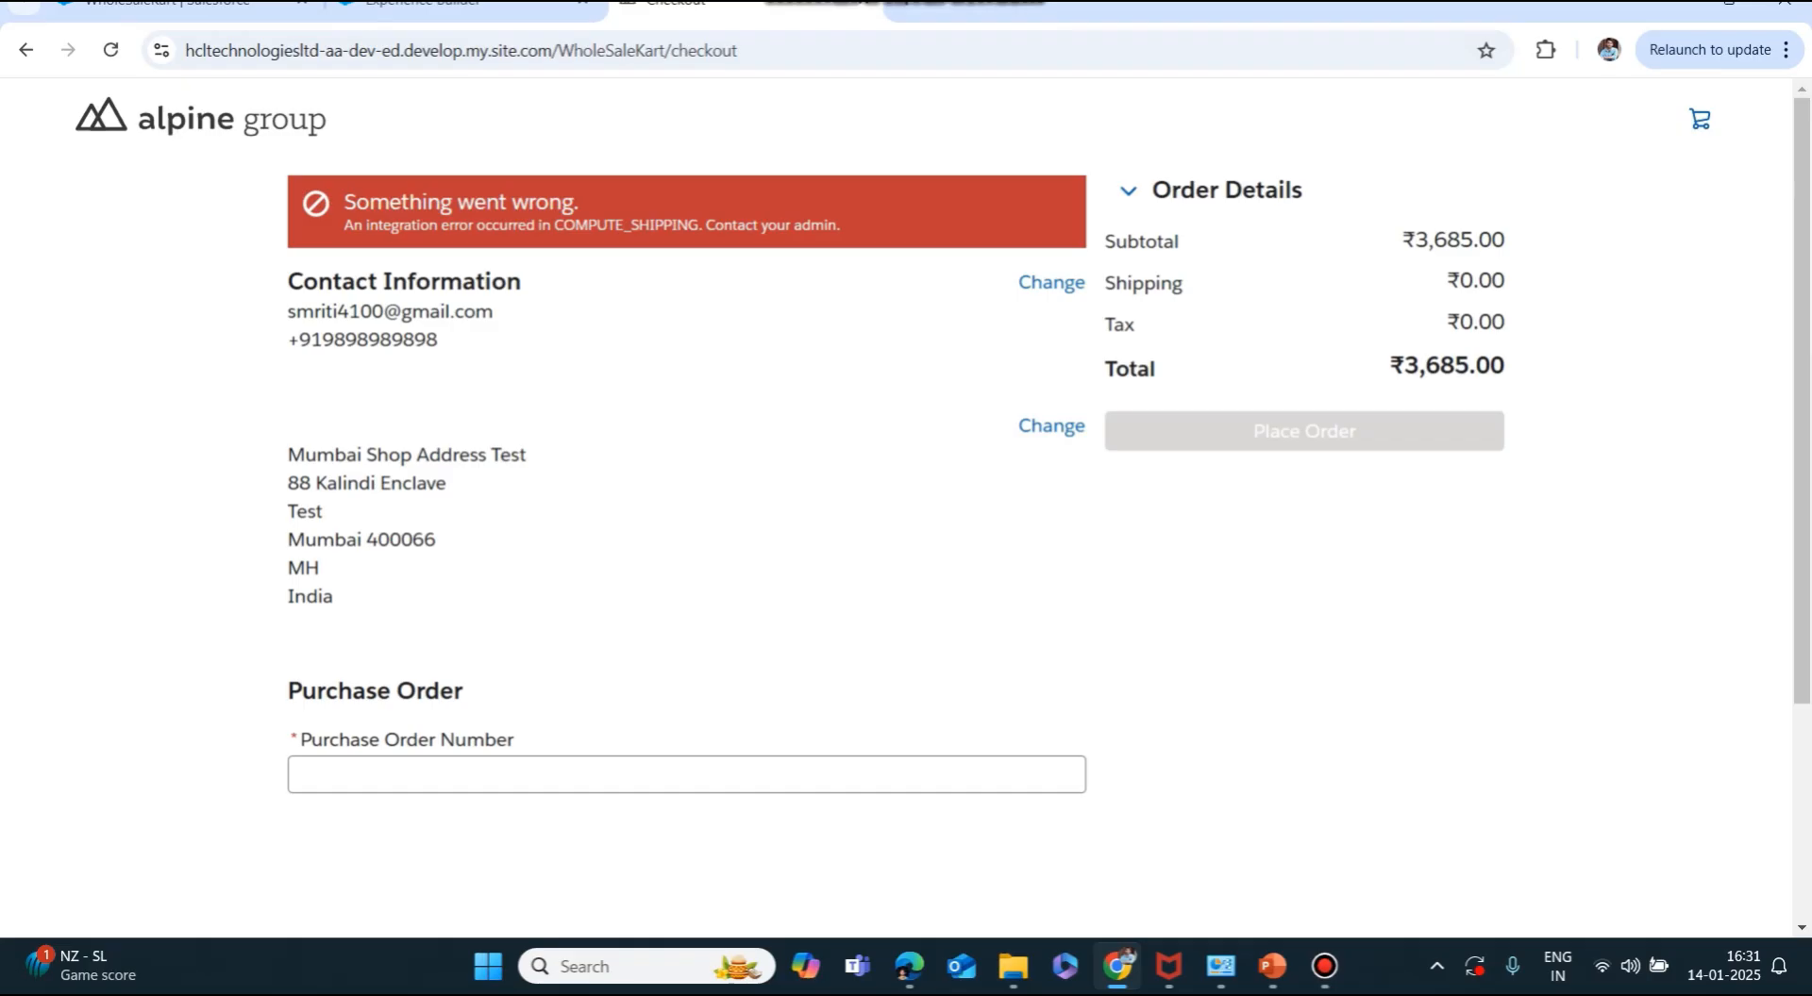
drag(344, 224, 841, 226)
click(841, 227)
Open the WholeSaleKart store's Shipping Calculation settings in Commerce administration.
click(343, 226)
click(841, 225)
click(169, 6)
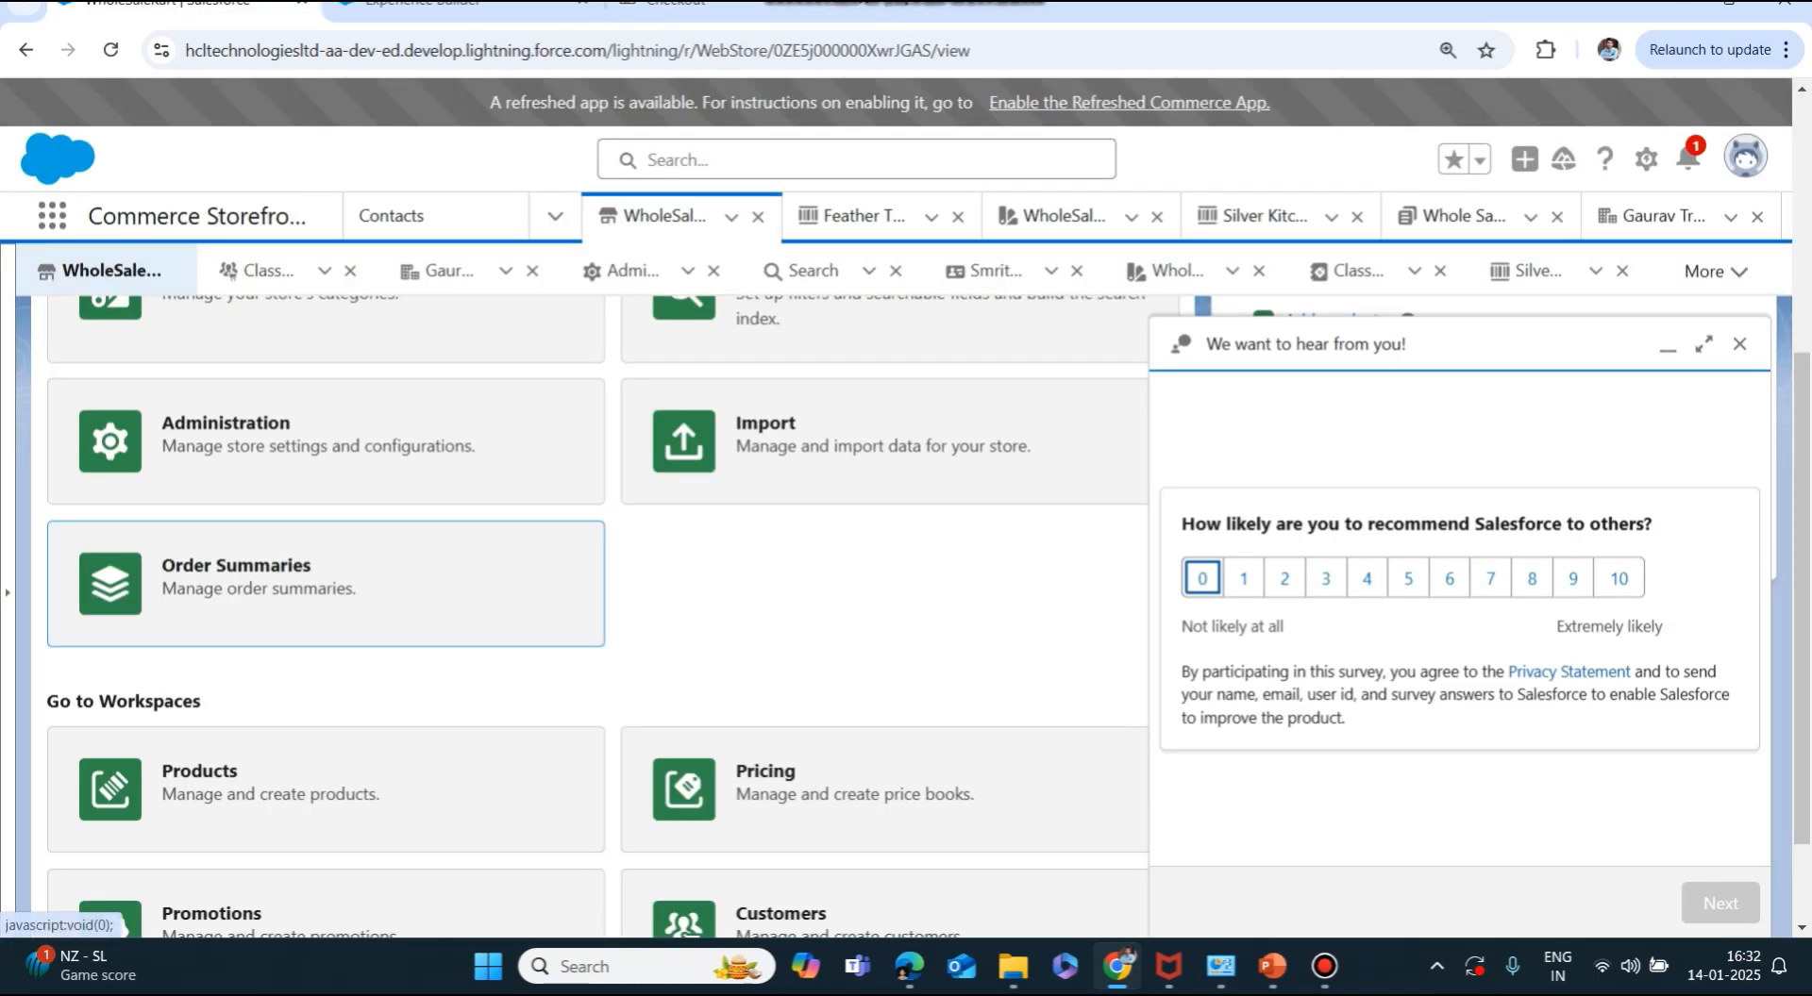
click(227, 434)
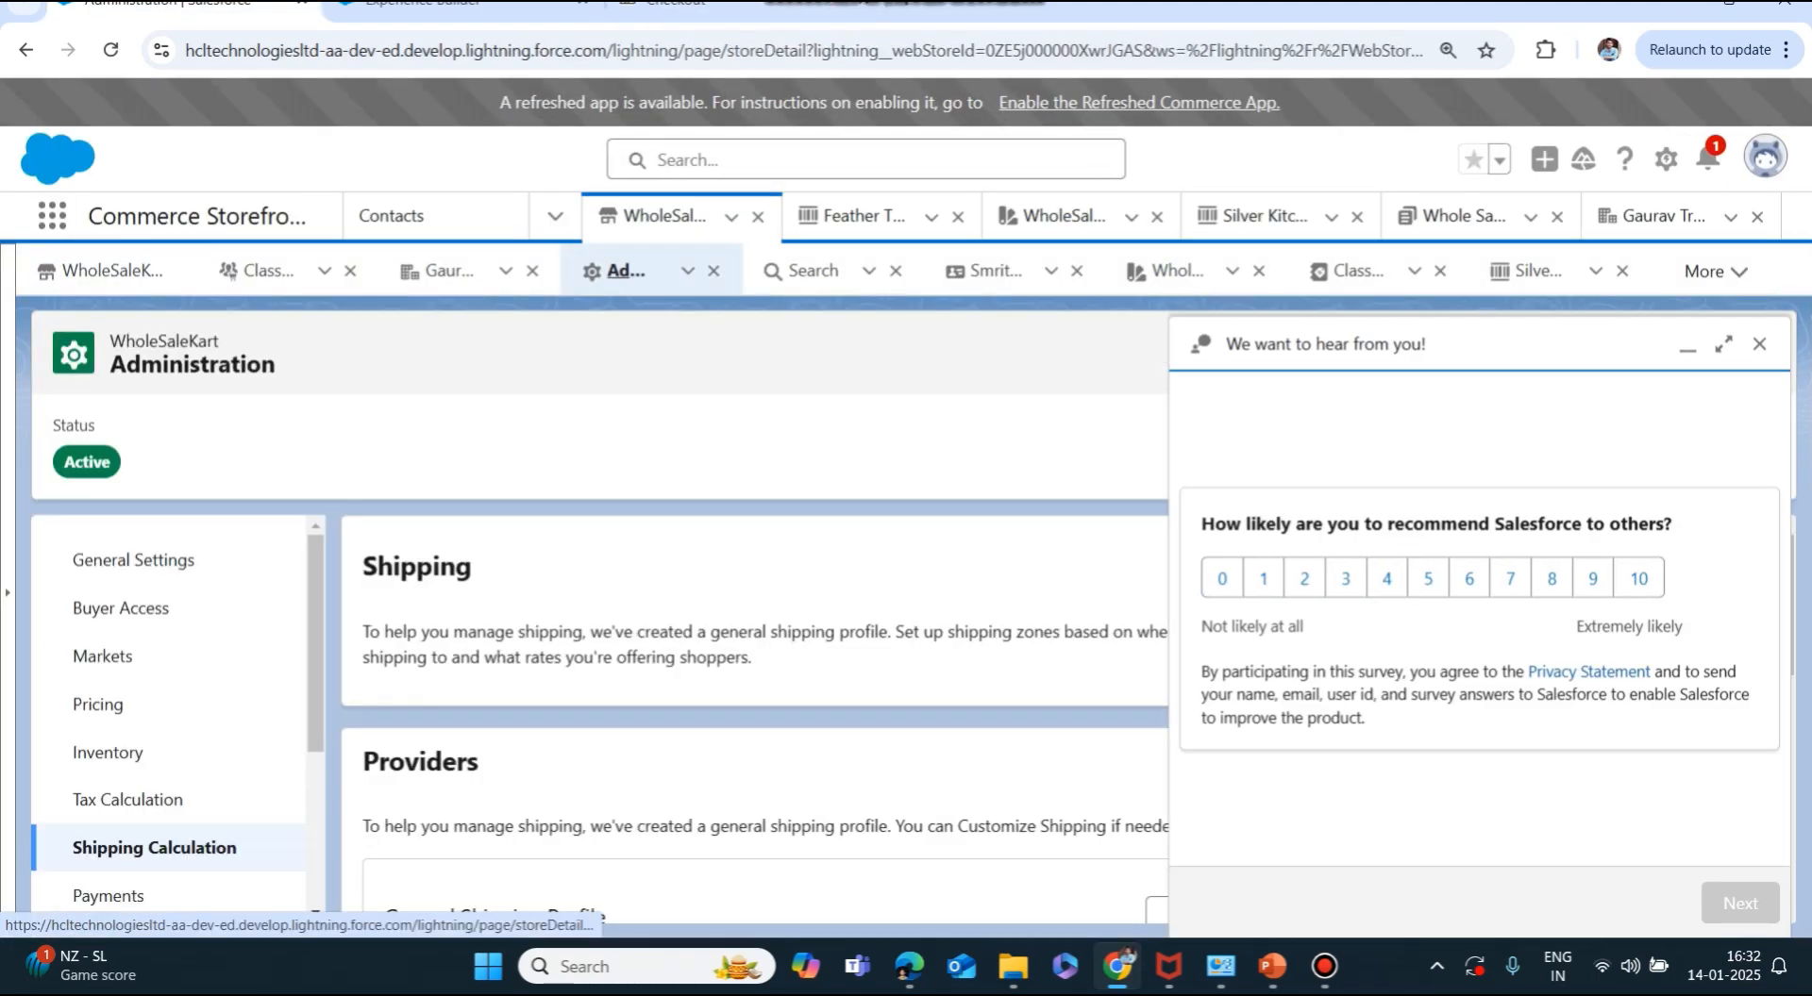
click(155, 848)
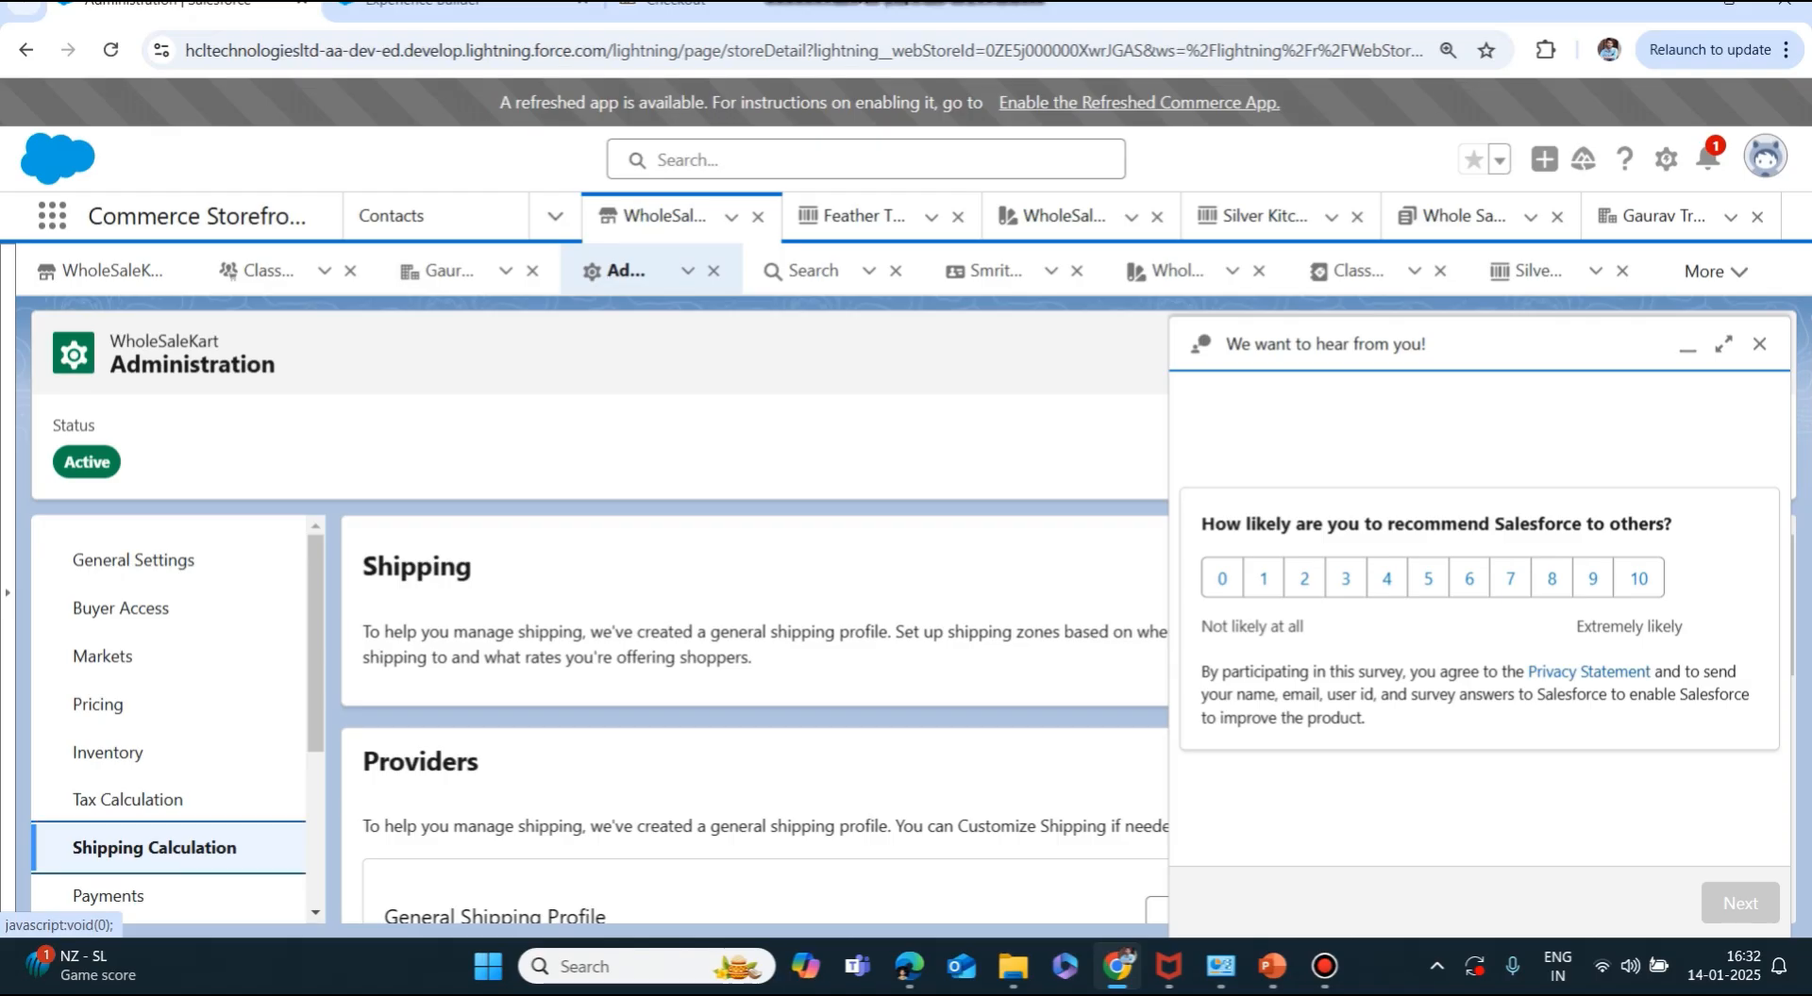
Switch the store's Shipping toggle off, confirm Disable, and go back to the checkout.
click(1758, 344)
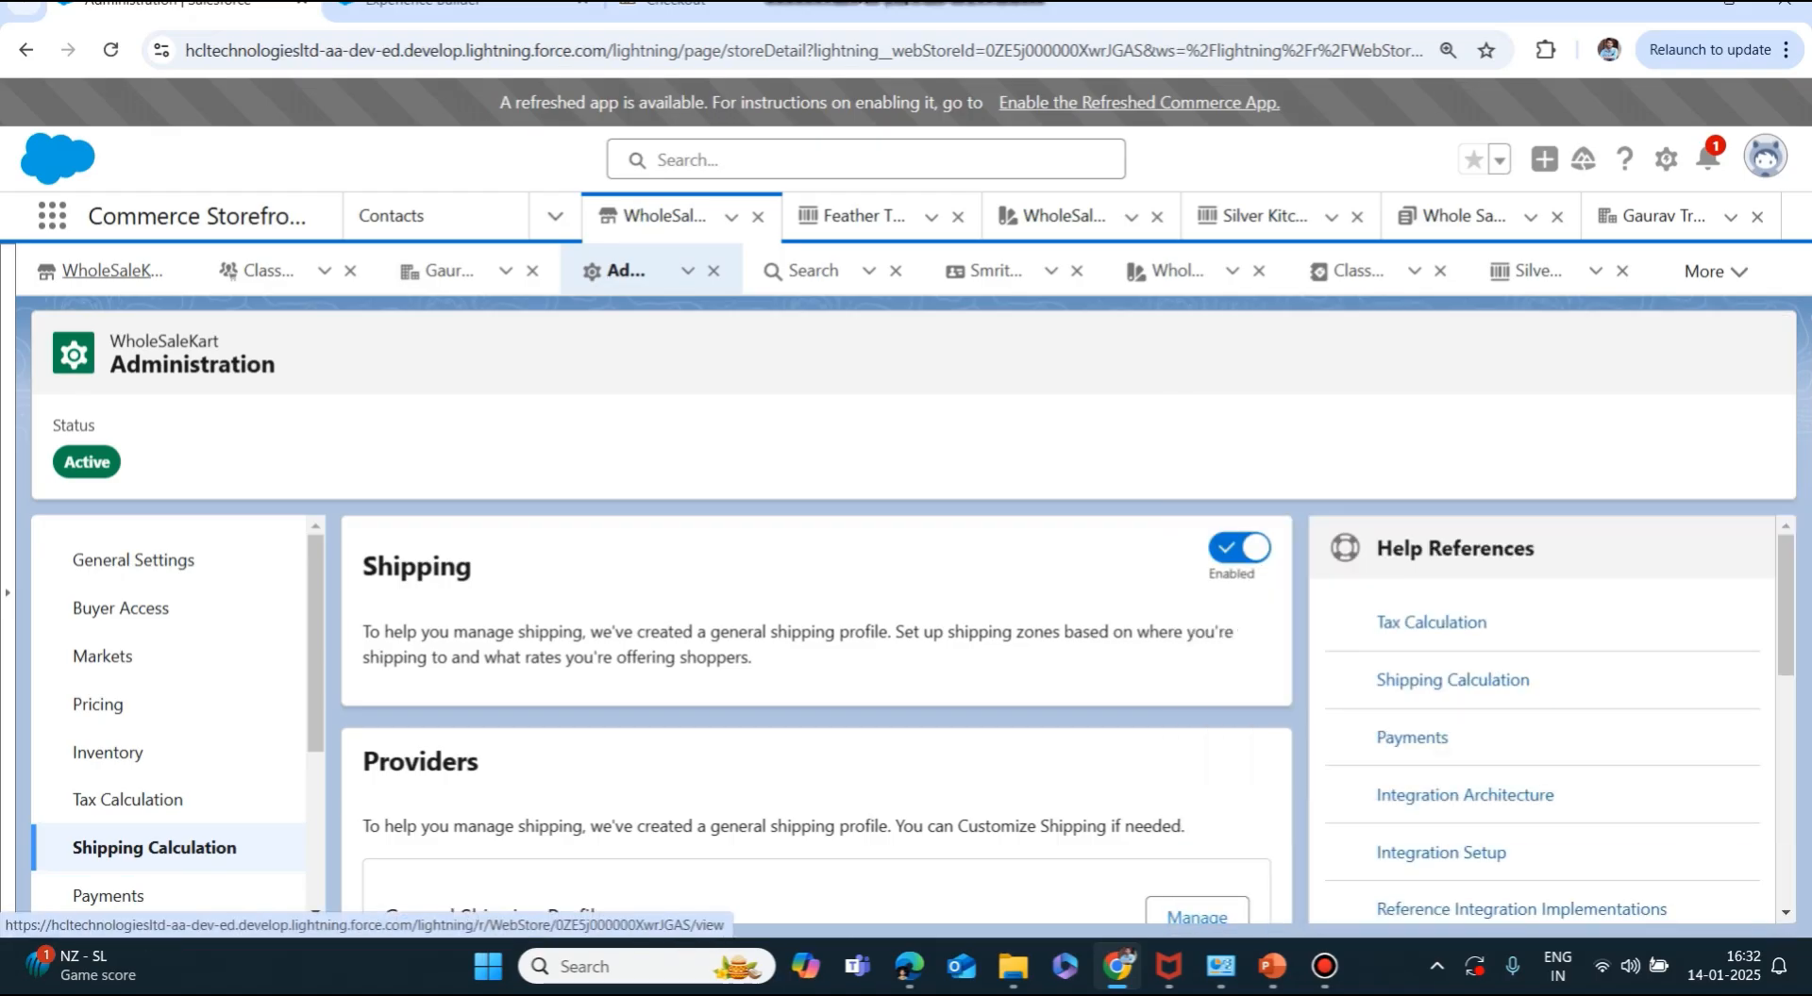
click(1239, 547)
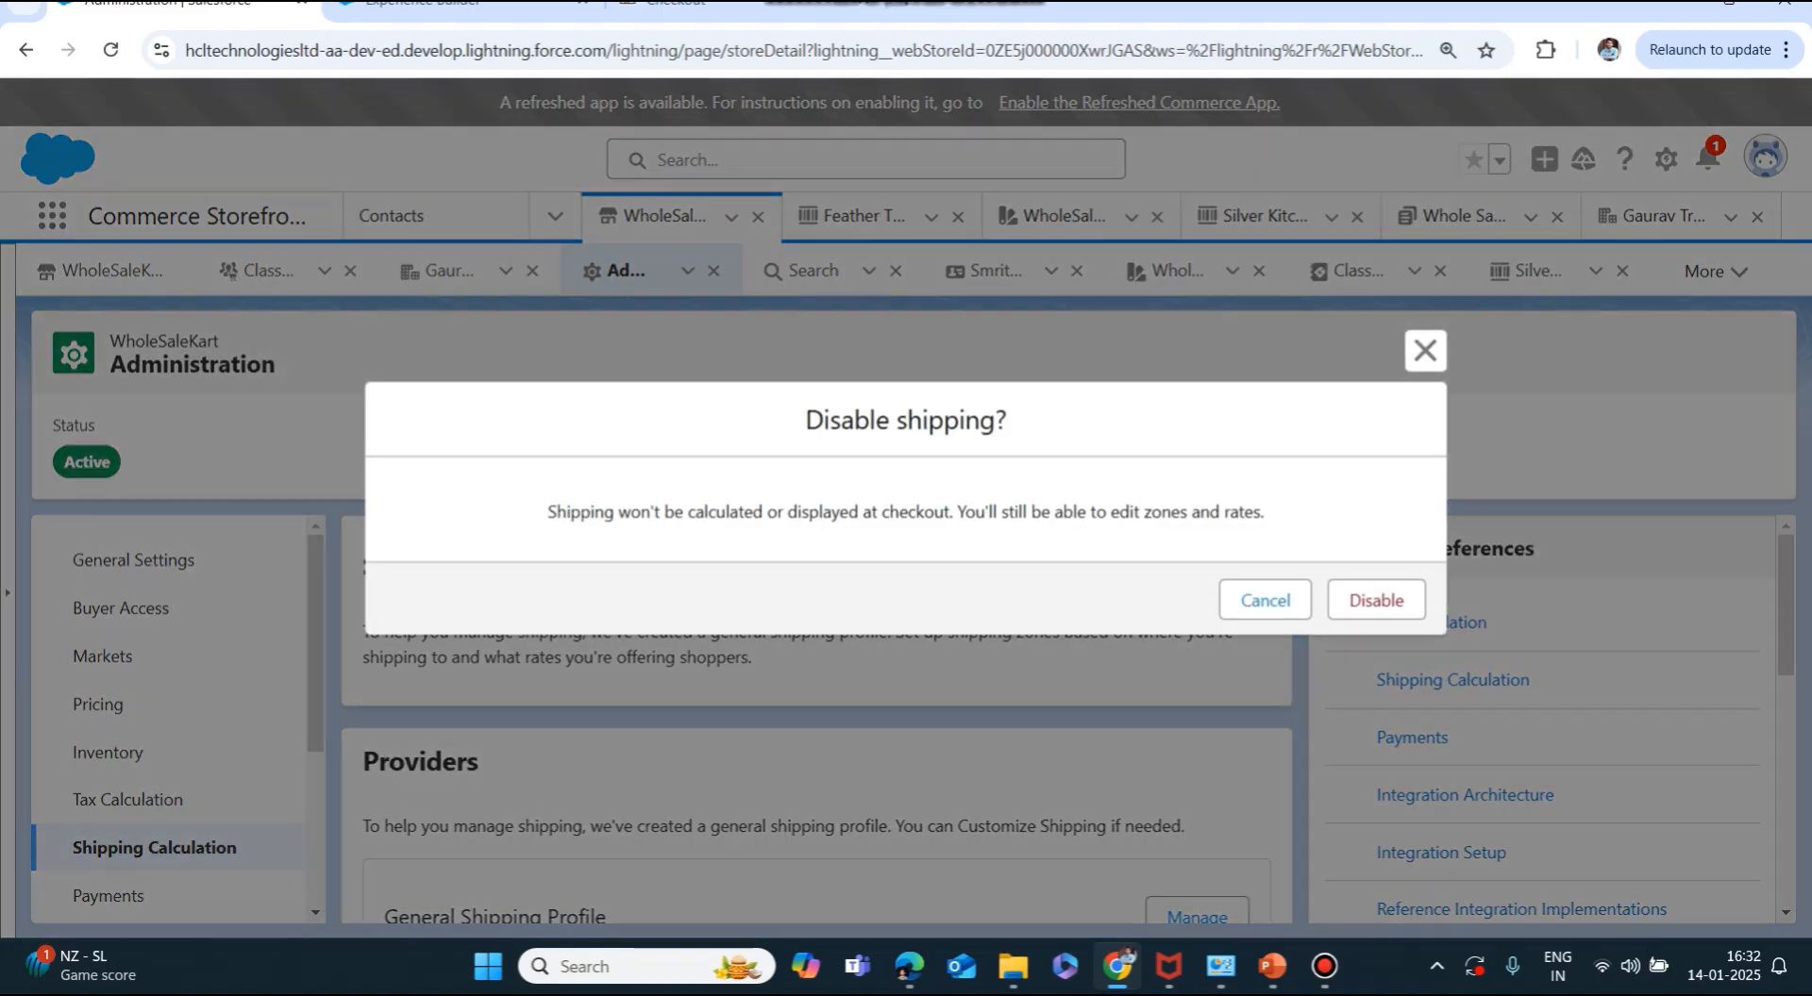
click(1395, 601)
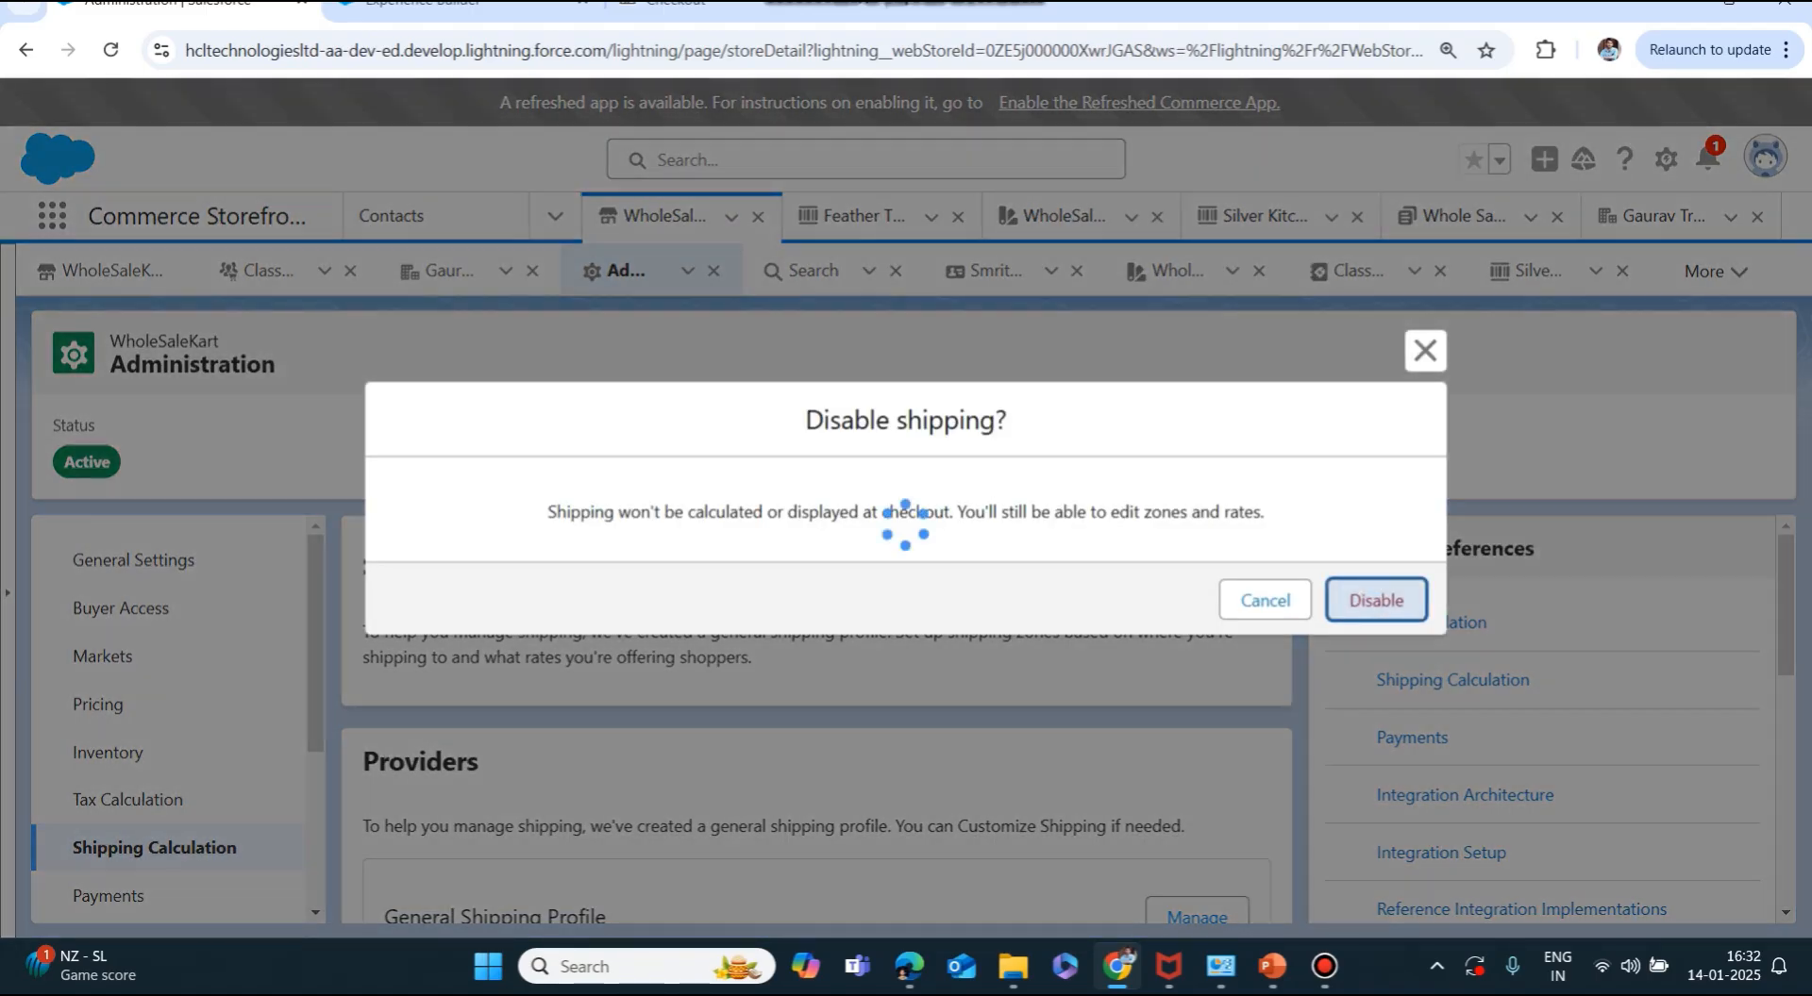
scroll(816, 717, down, 10)
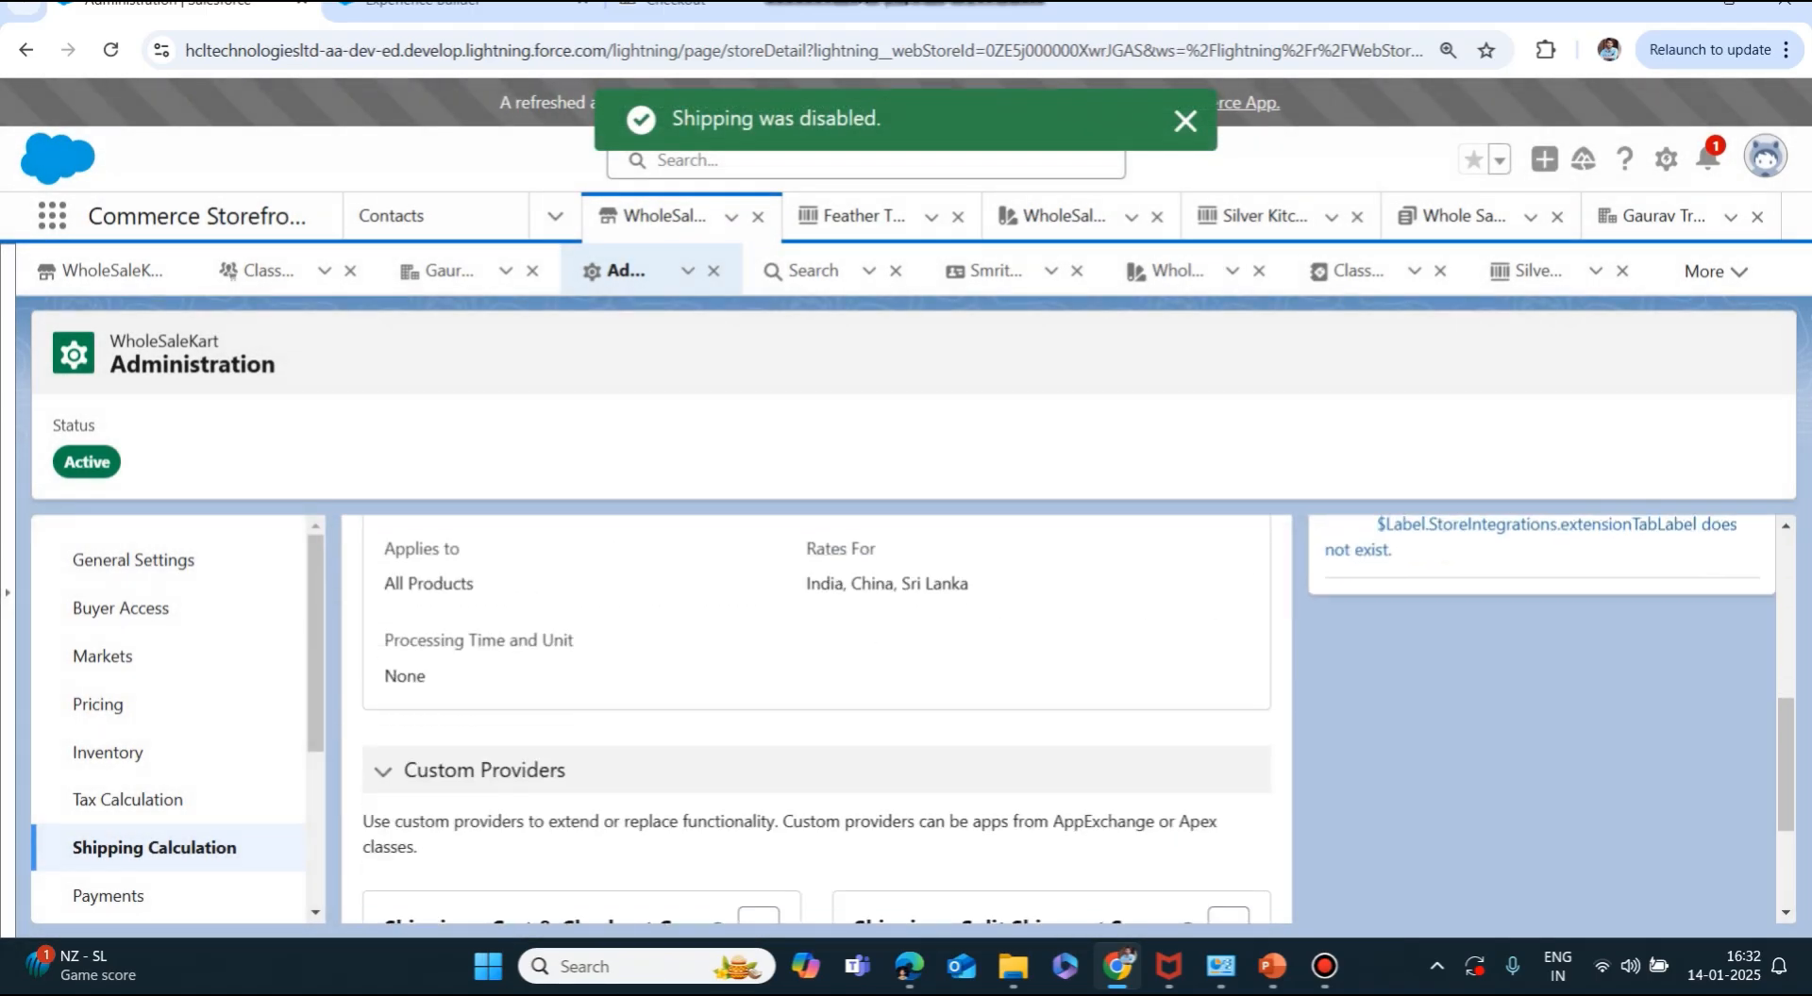
scroll(817, 717, up, 10)
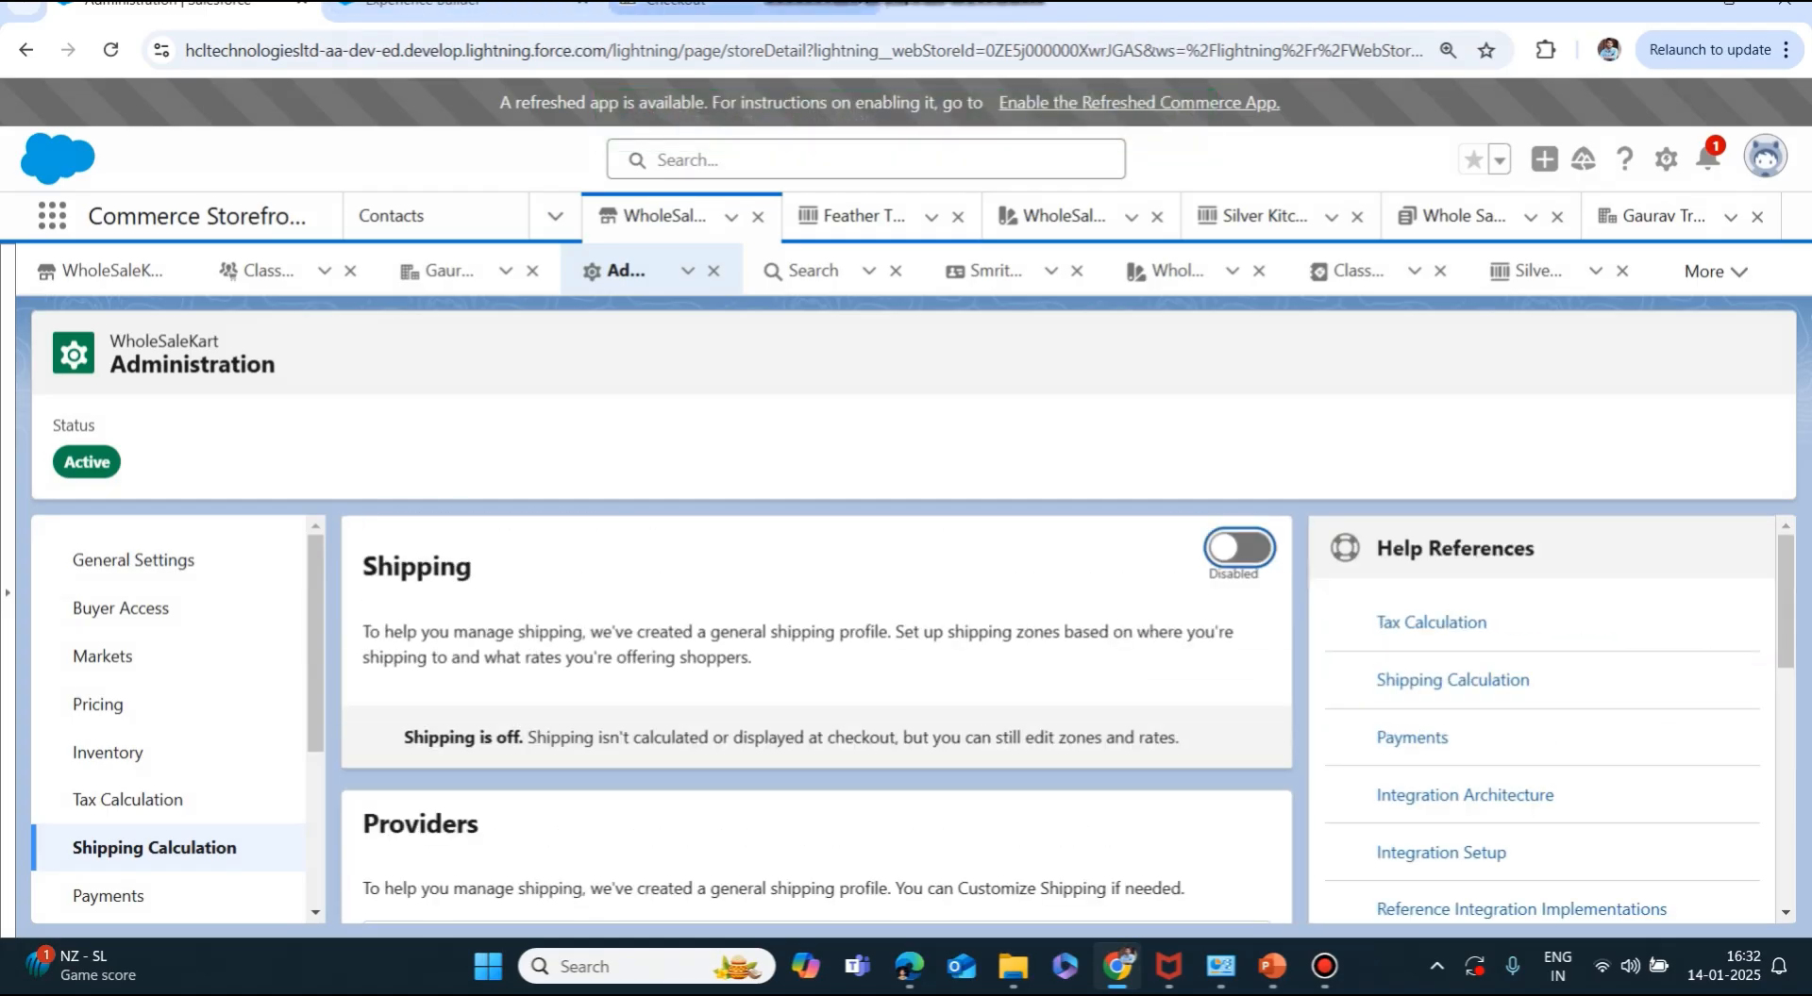
click(675, 4)
Reload checkout, enter purchase order number 'FirstOrder', and place the order.
key(F5)
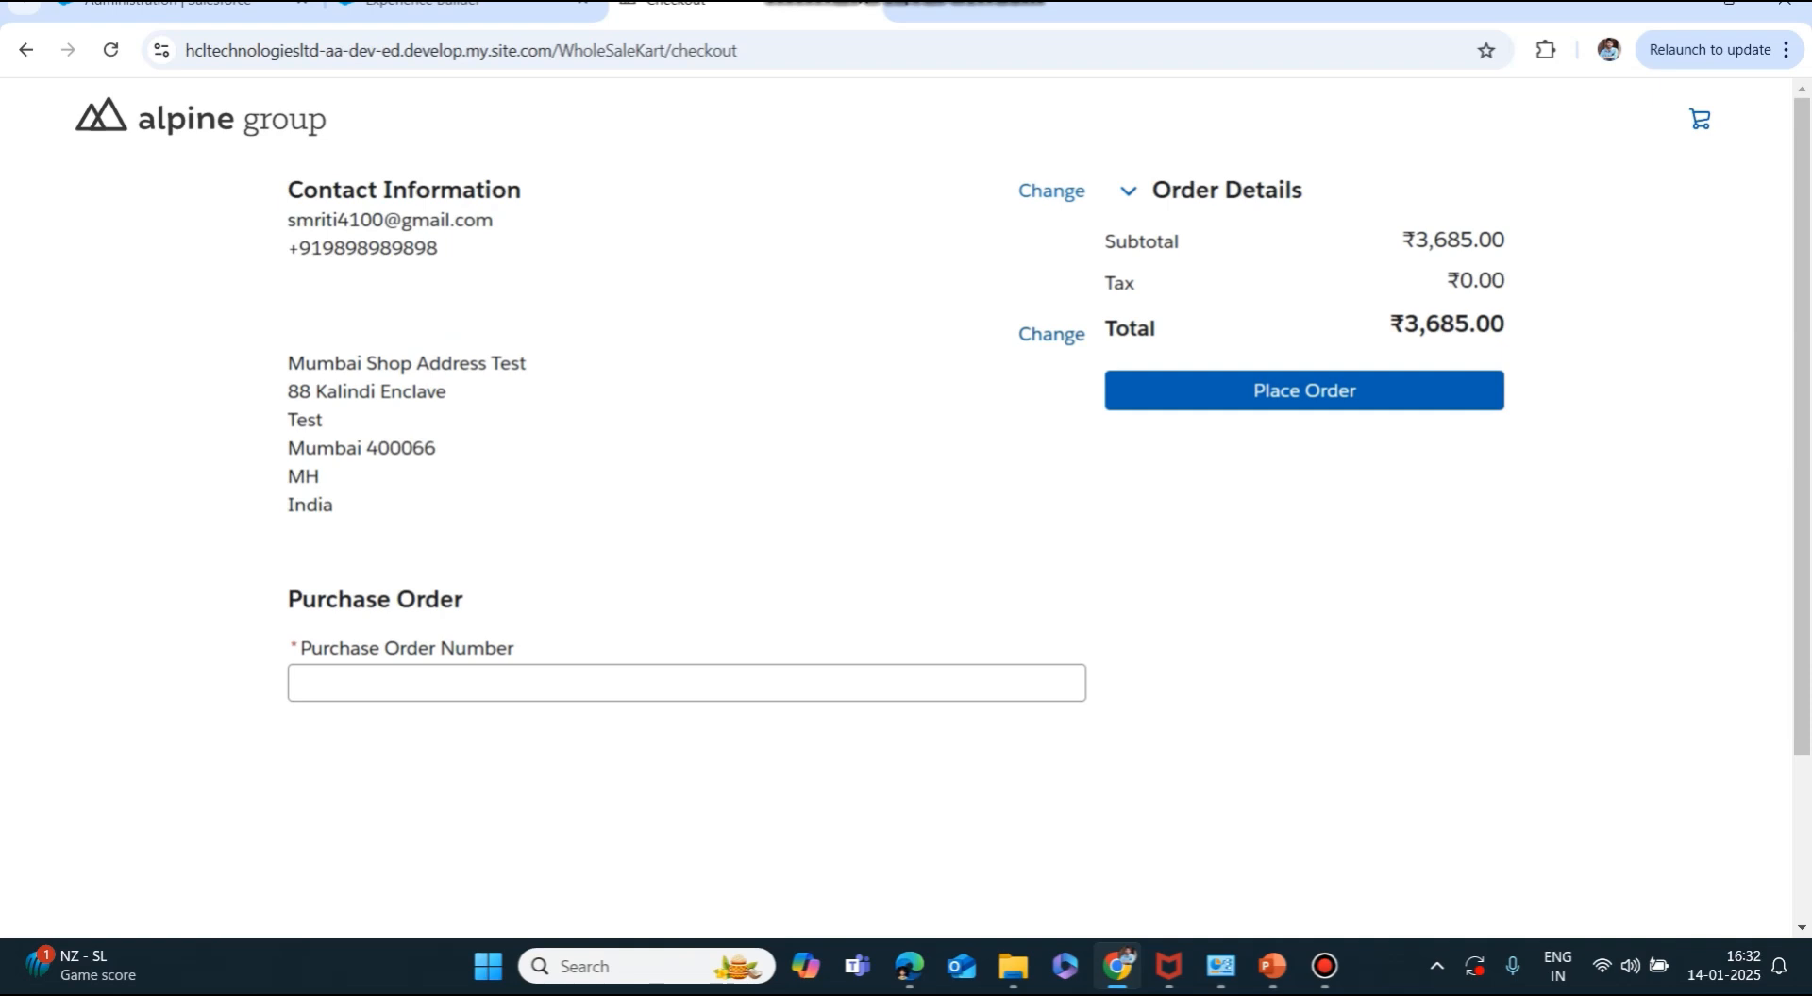
triple_click(388, 363)
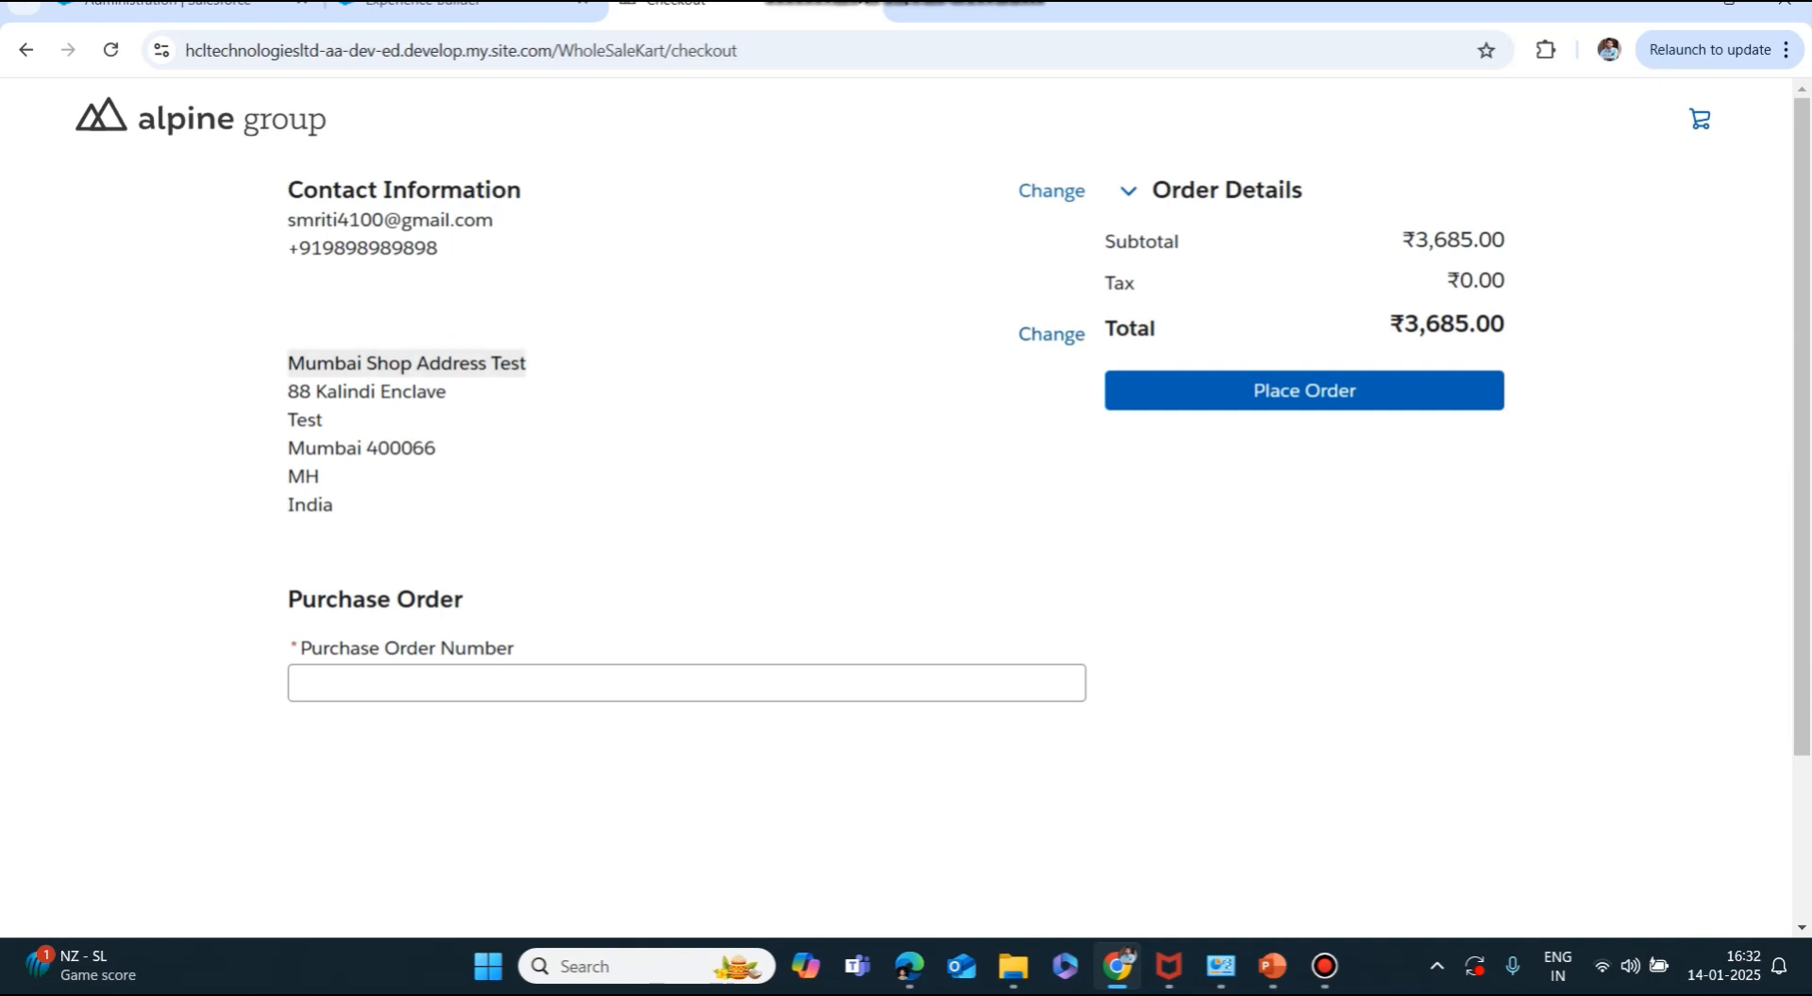
triple_click(391, 220)
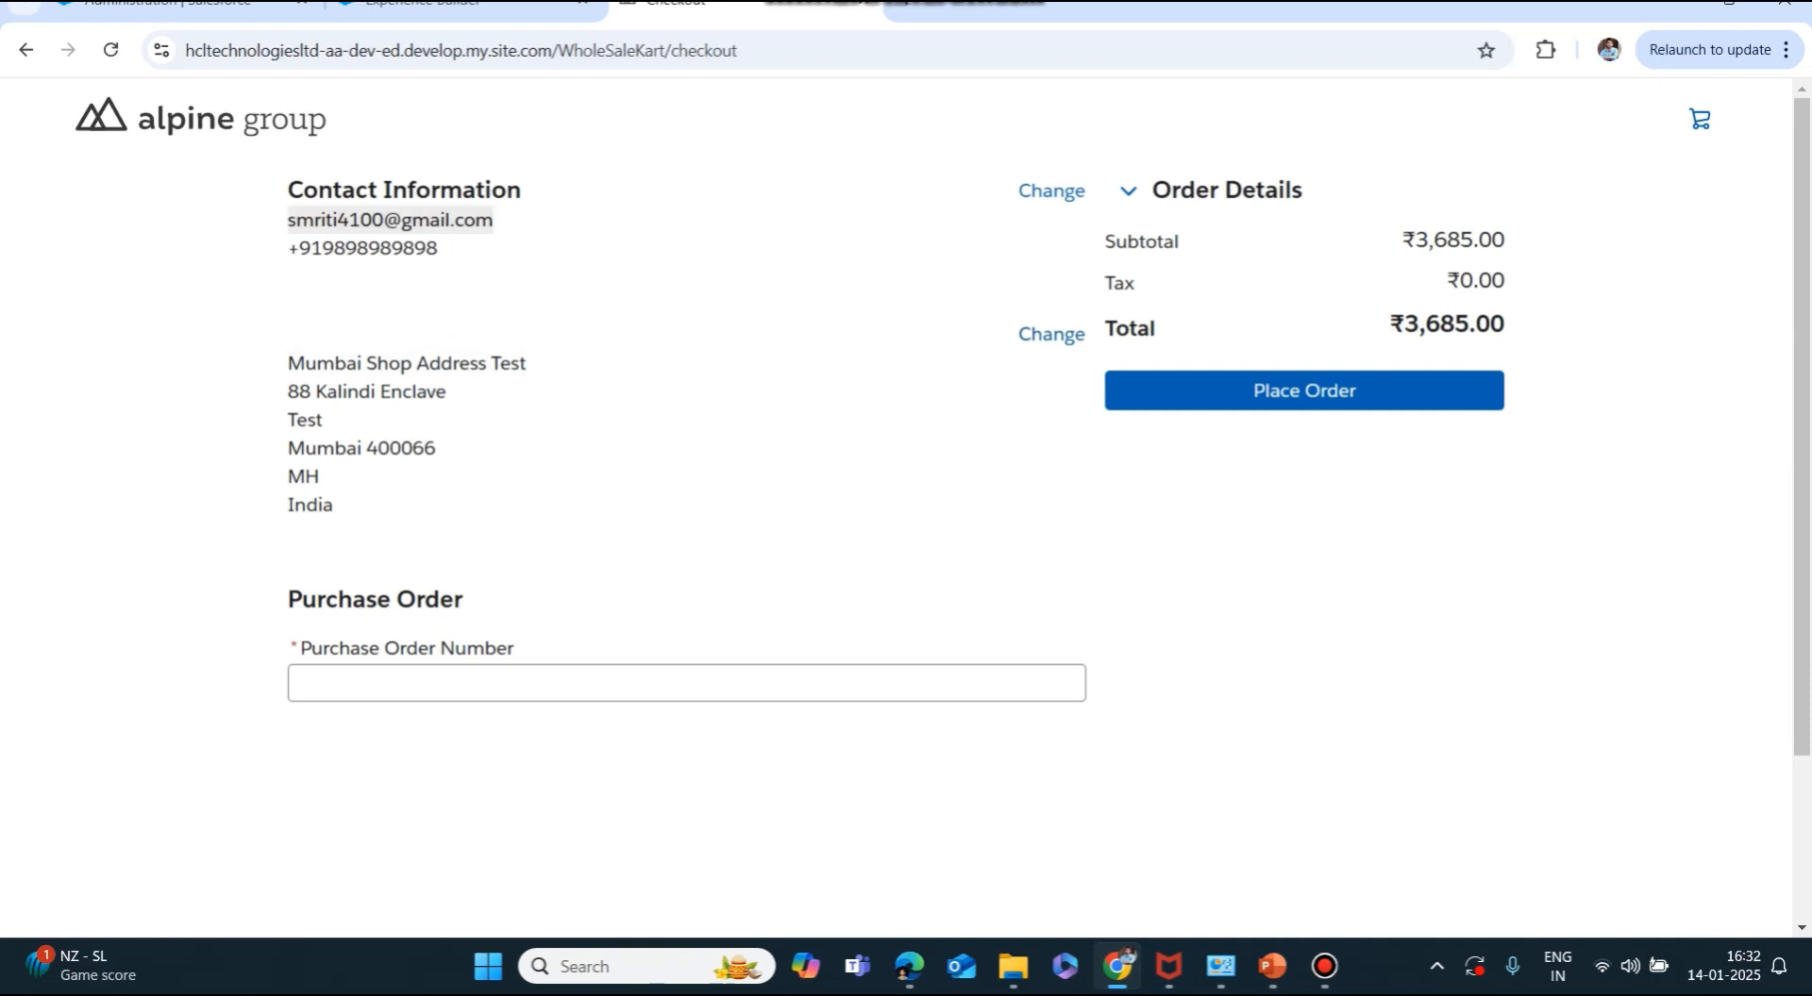
click(302, 682)
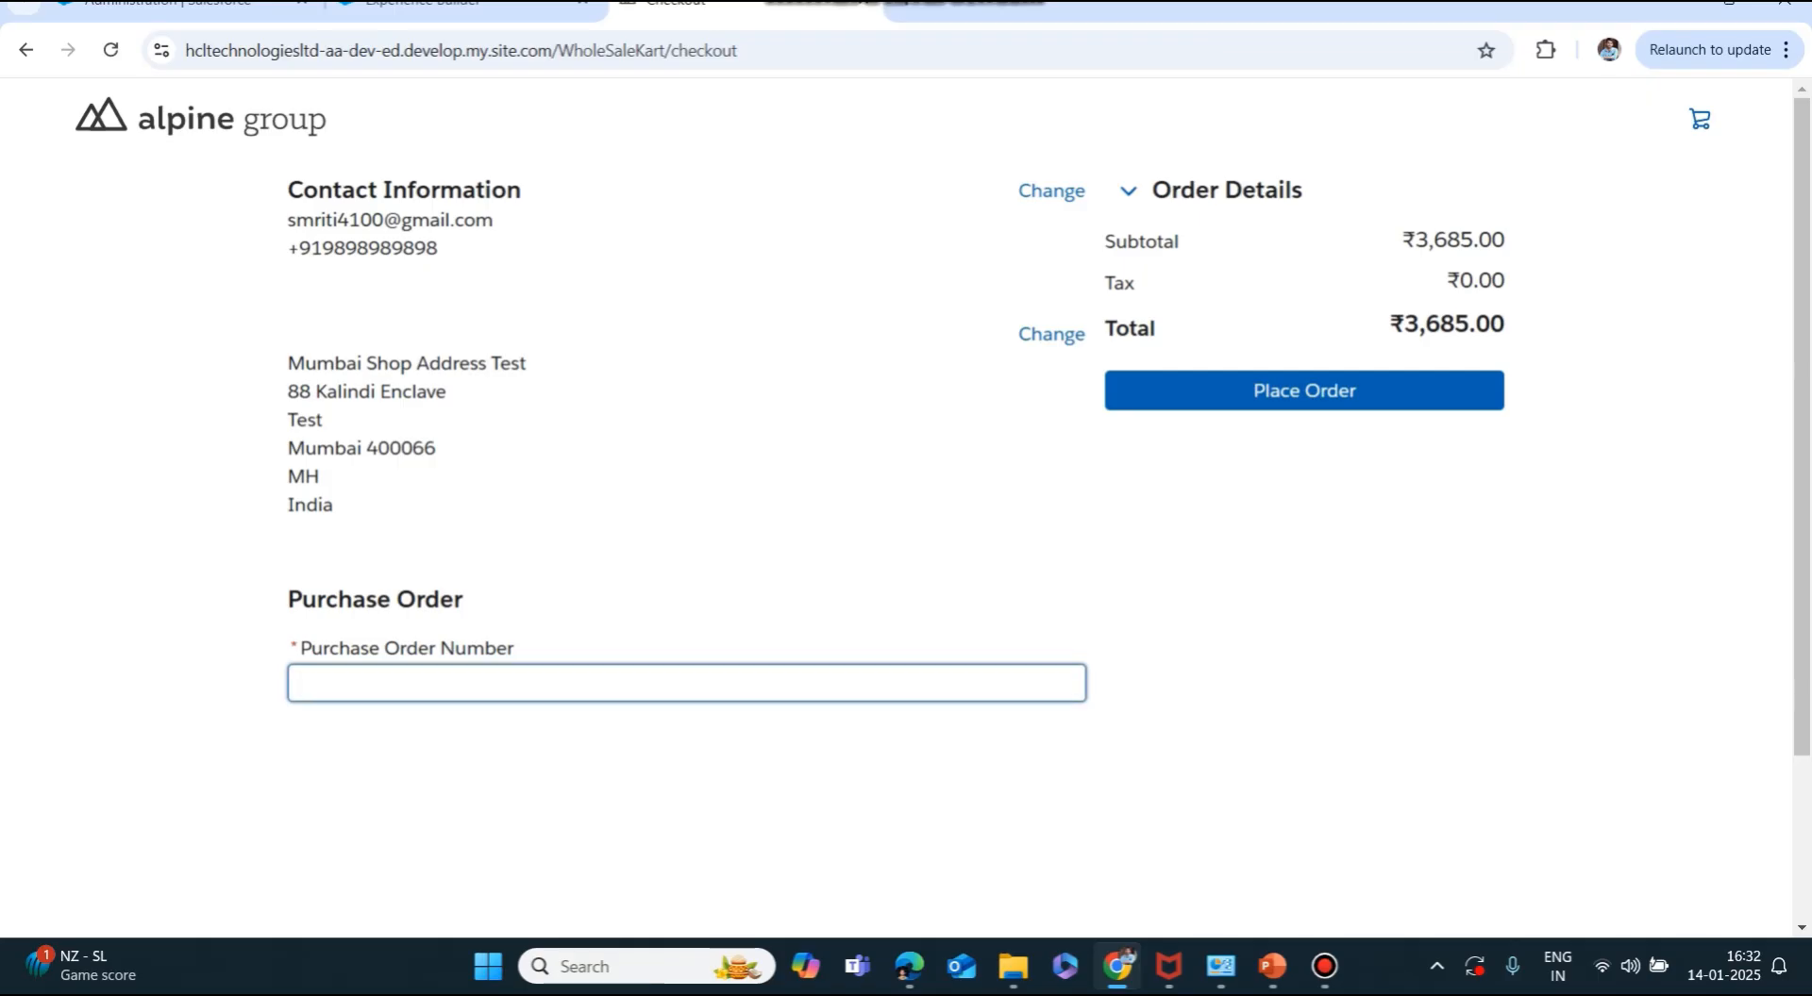
text(FirstOrder)
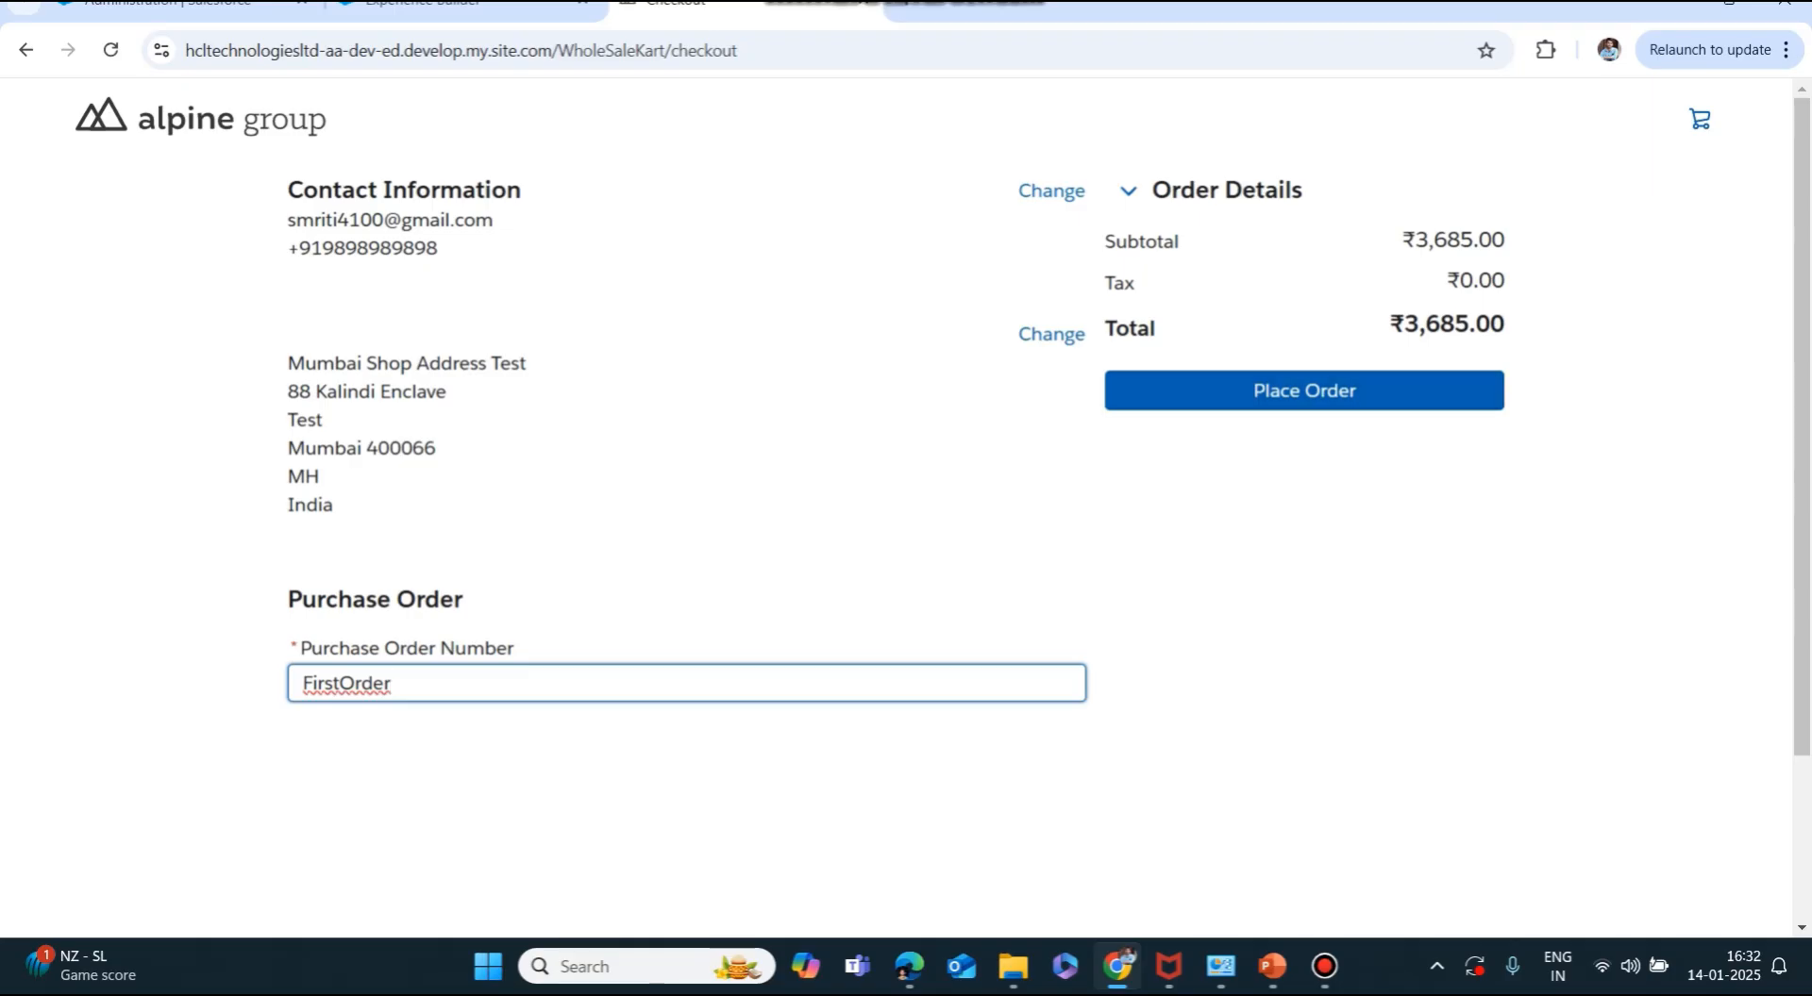
key(Return)
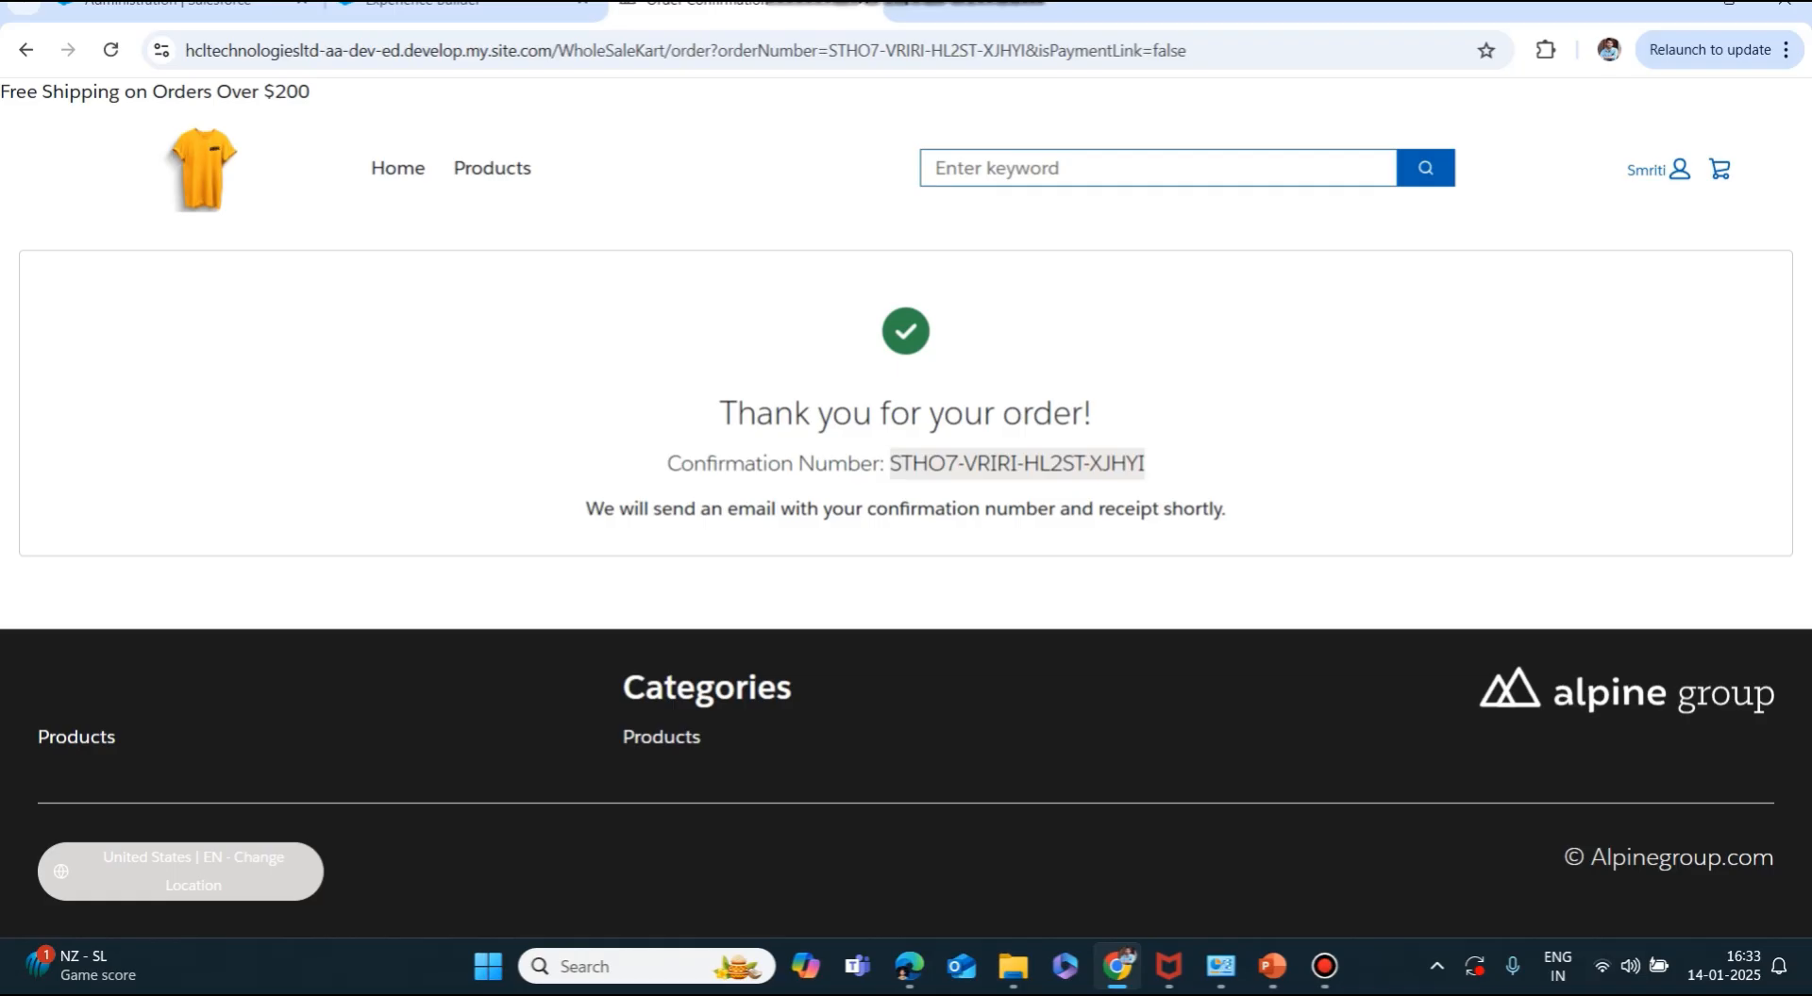
Duplicate the Administration tab, search the pasted confirmation number, and open the matching Order Summary.
click(179, 4)
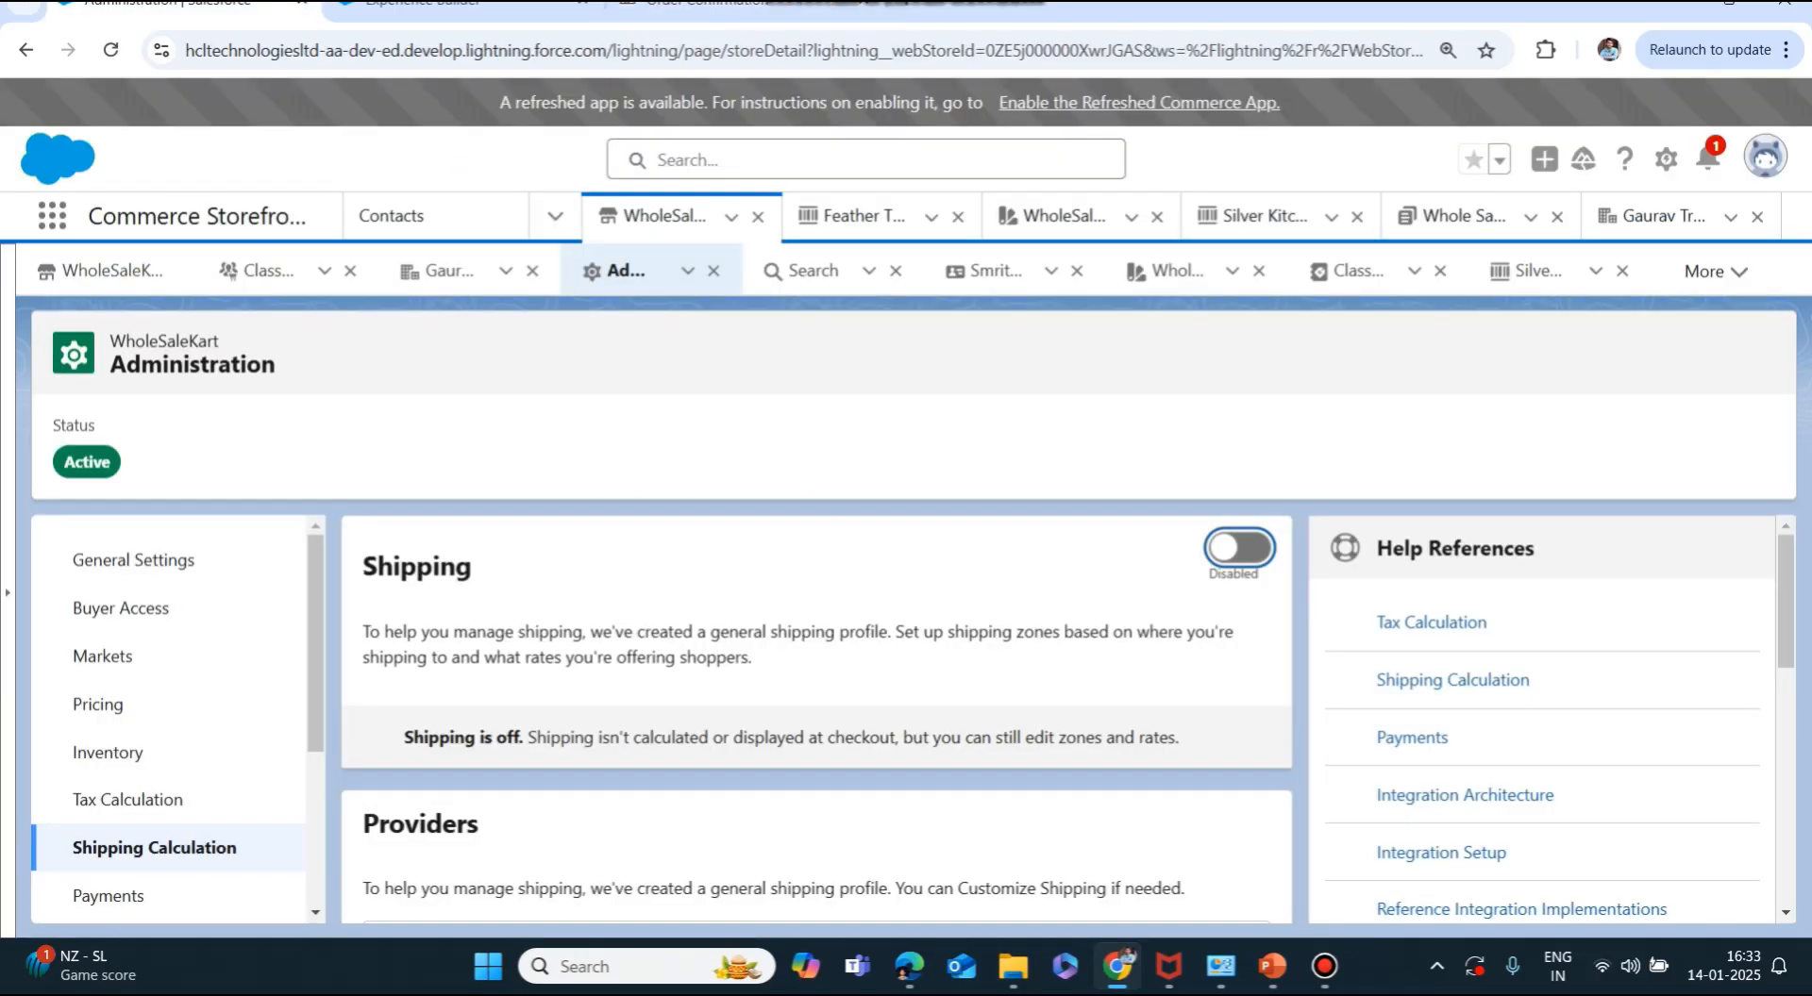
right_click(179, 5)
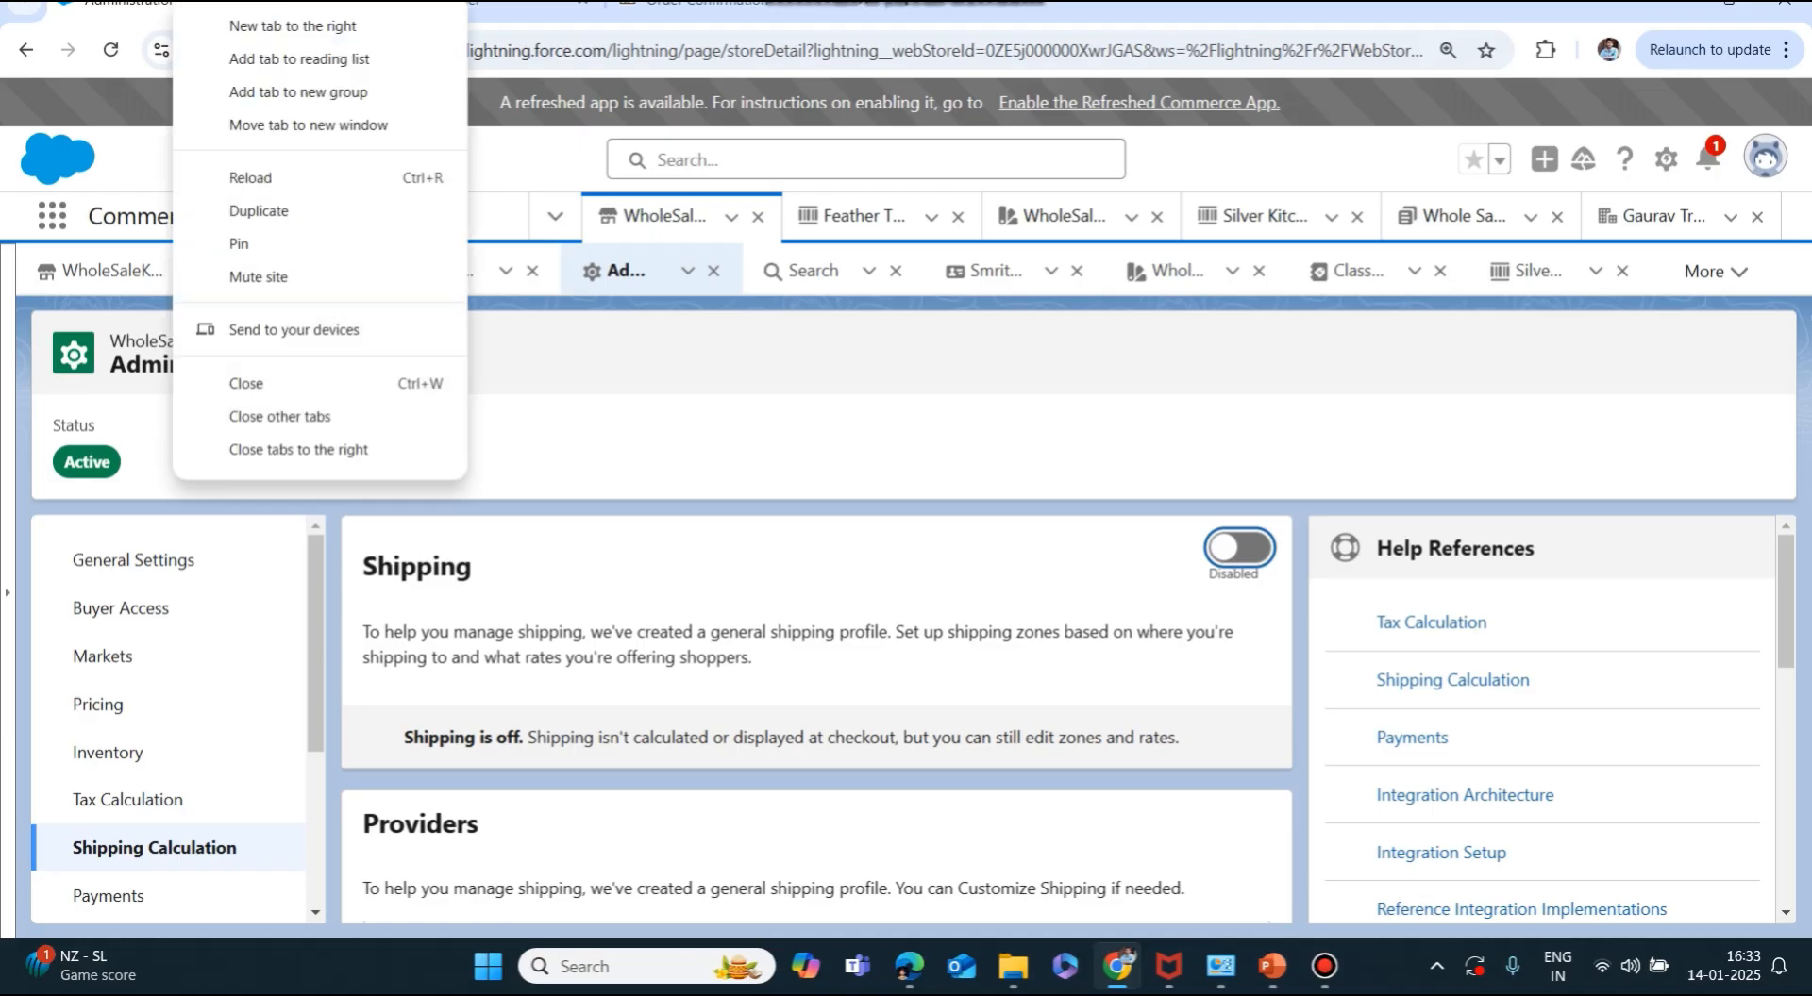
click(257, 210)
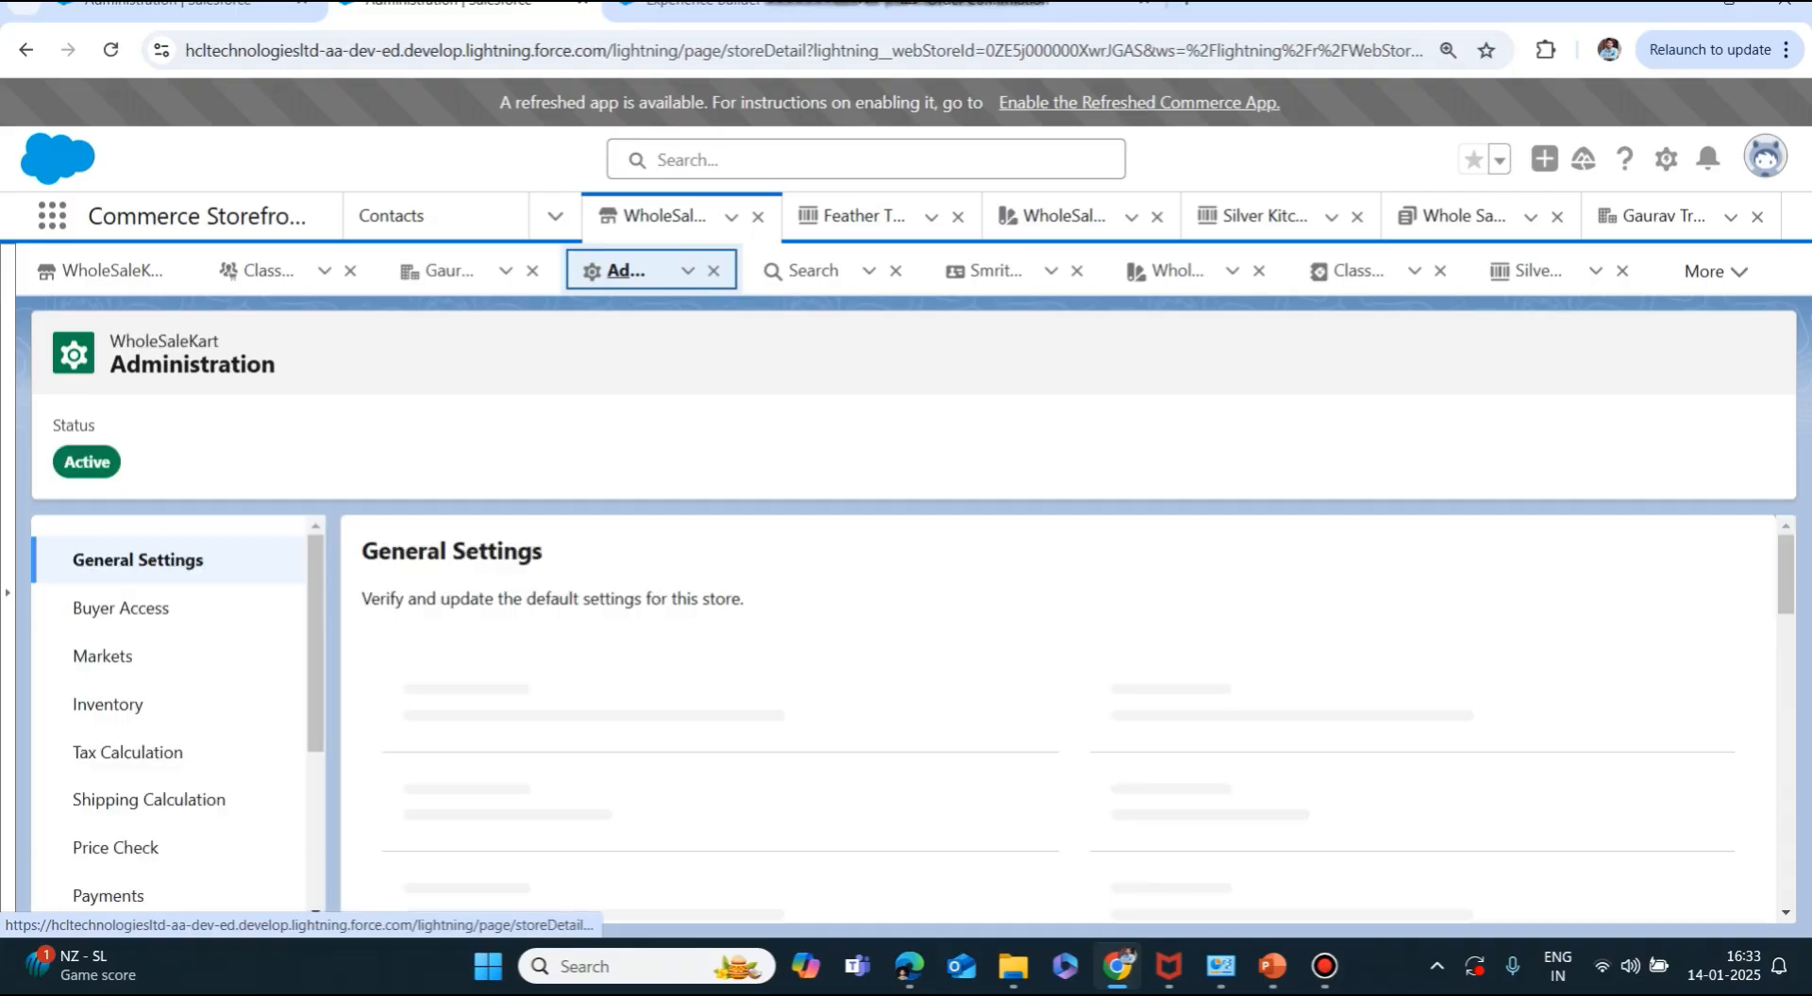
click(867, 159)
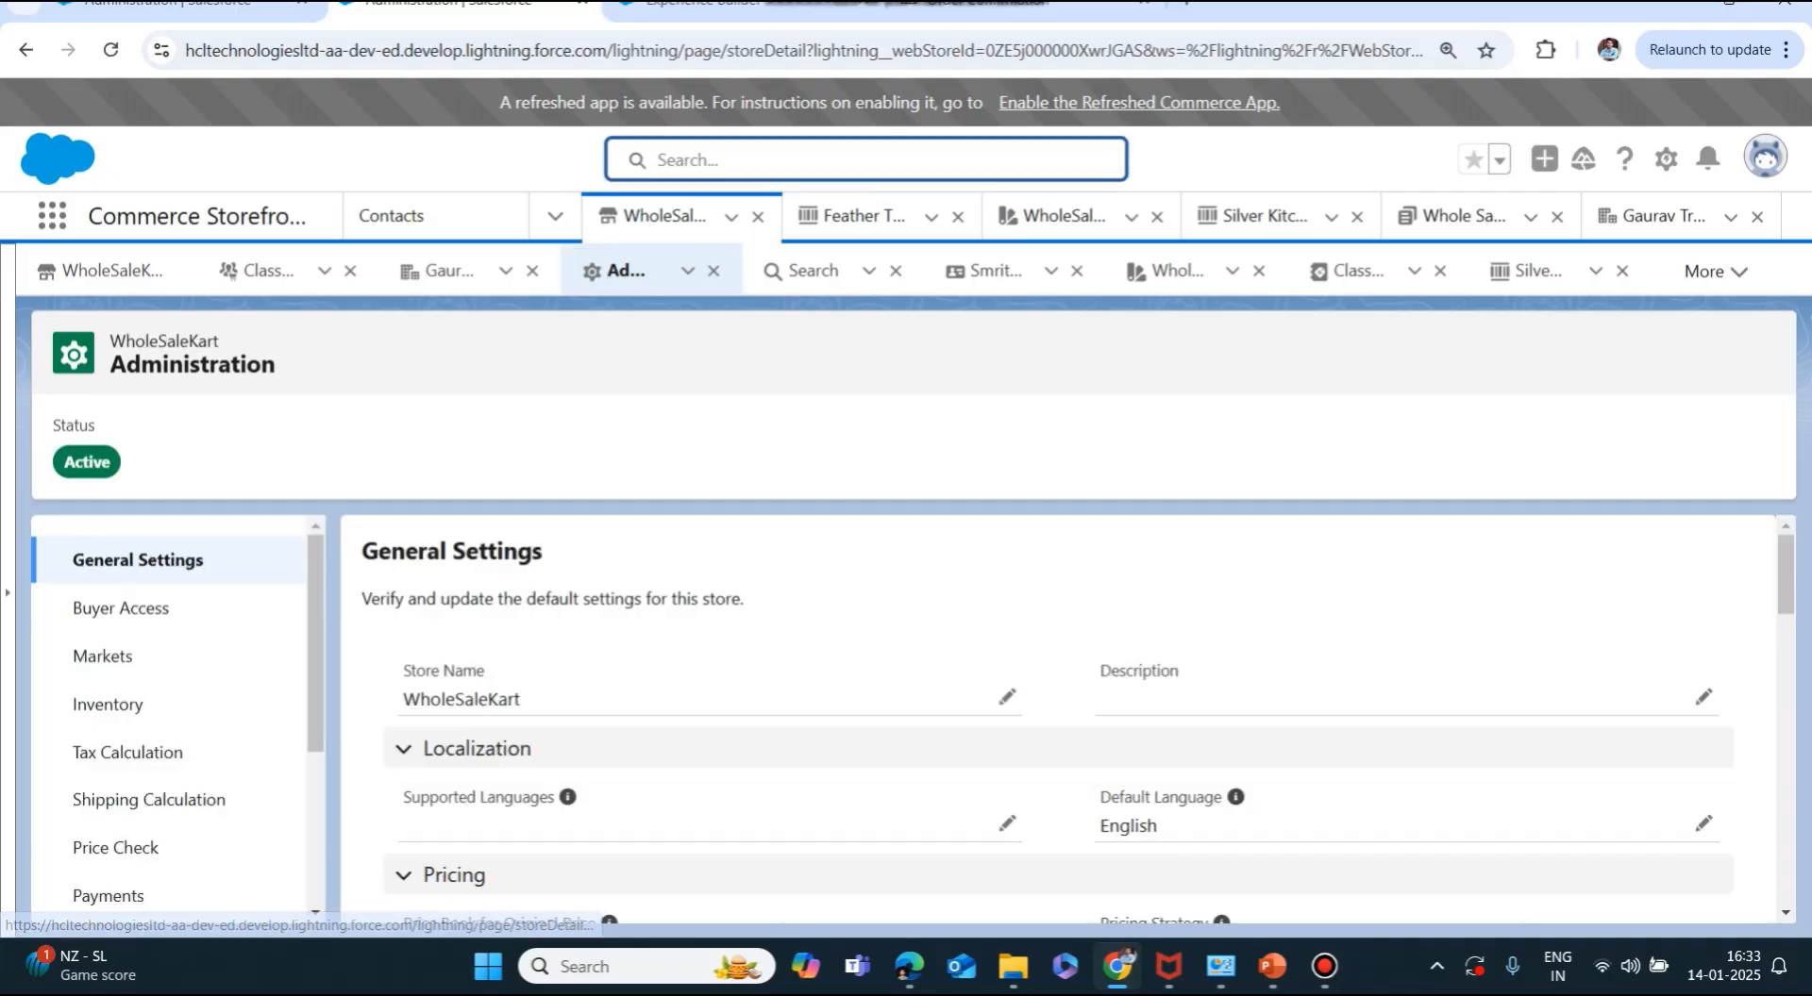
text(STHO7-VRIRI-HL2ST-XJHYI)
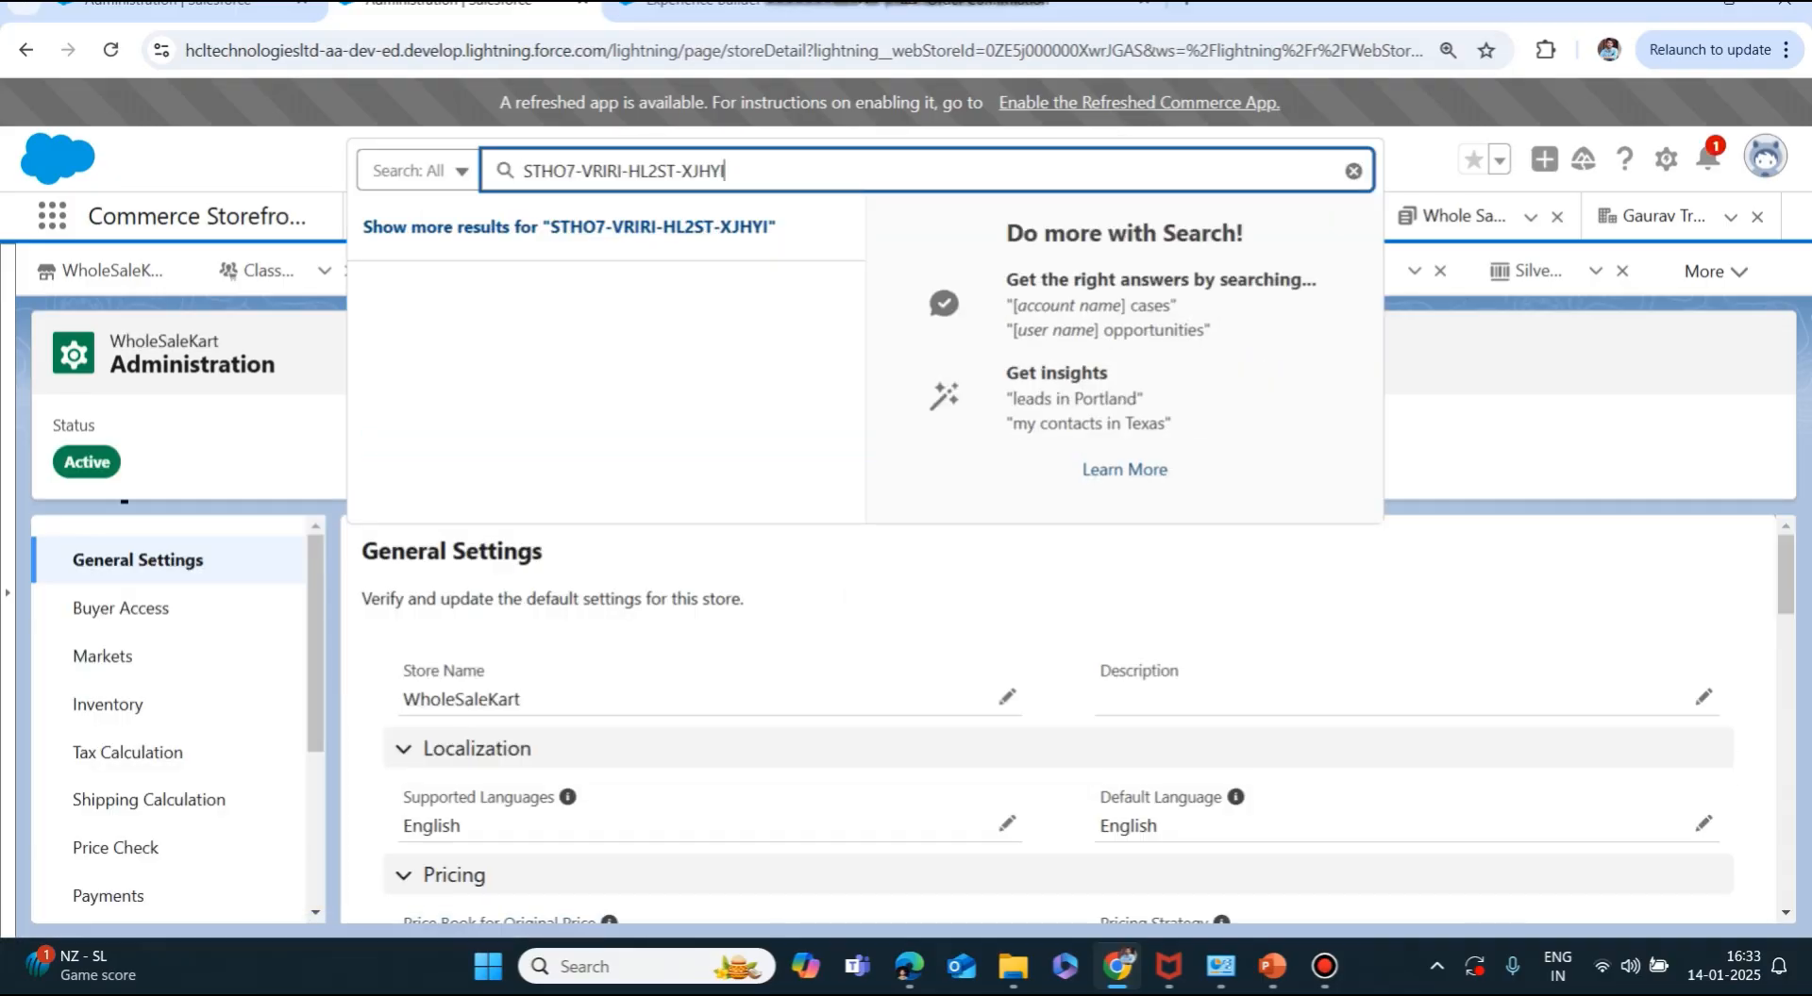
key(Return)
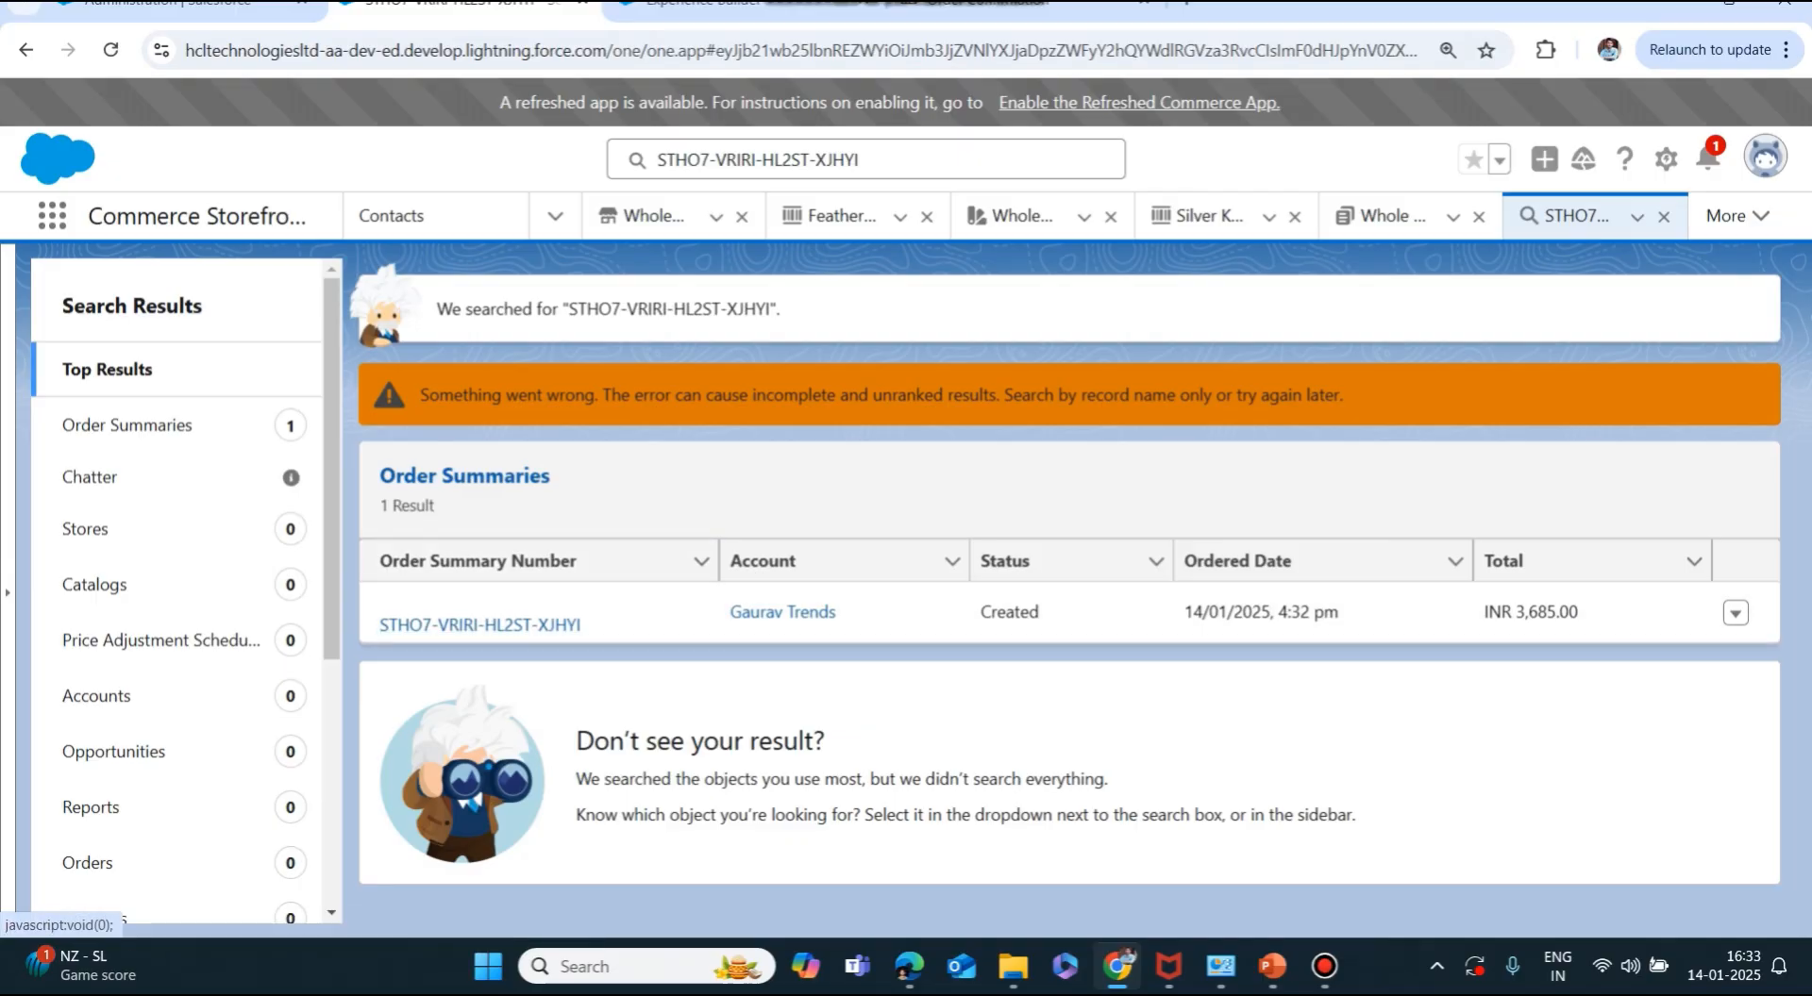
click(479, 624)
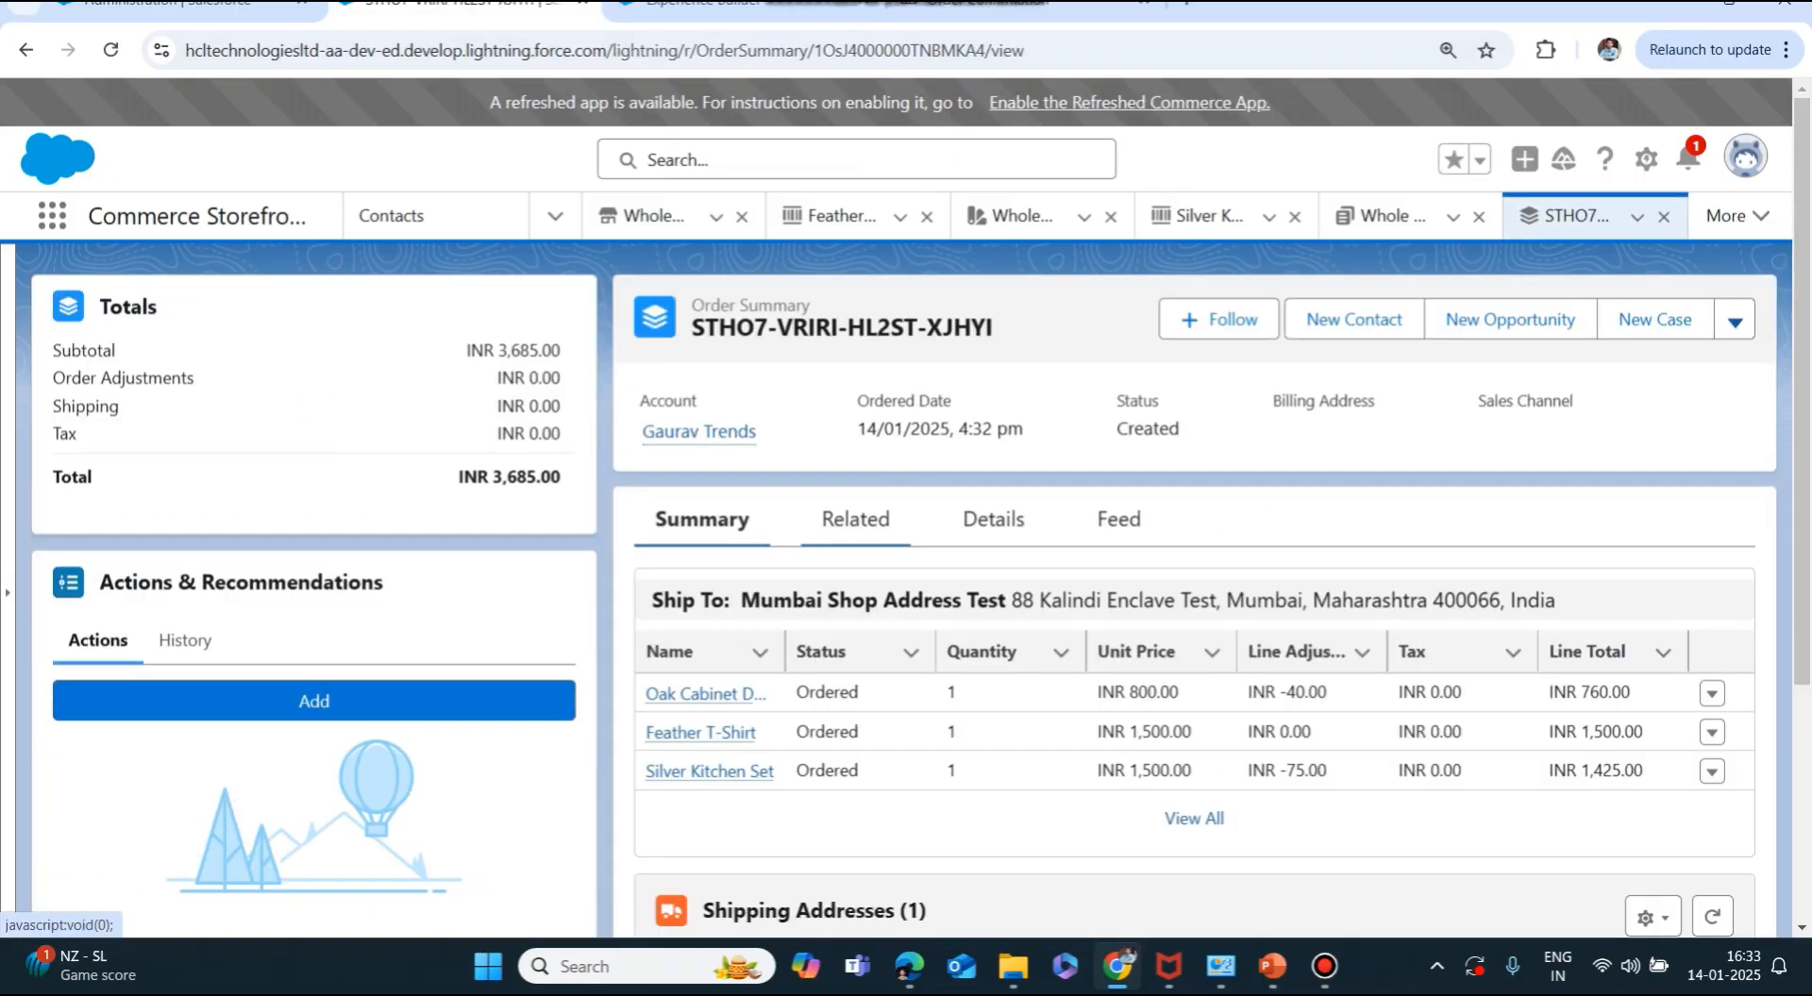
Review the Order Summary's Related and Details tabs, then open its original order's details.
click(850, 519)
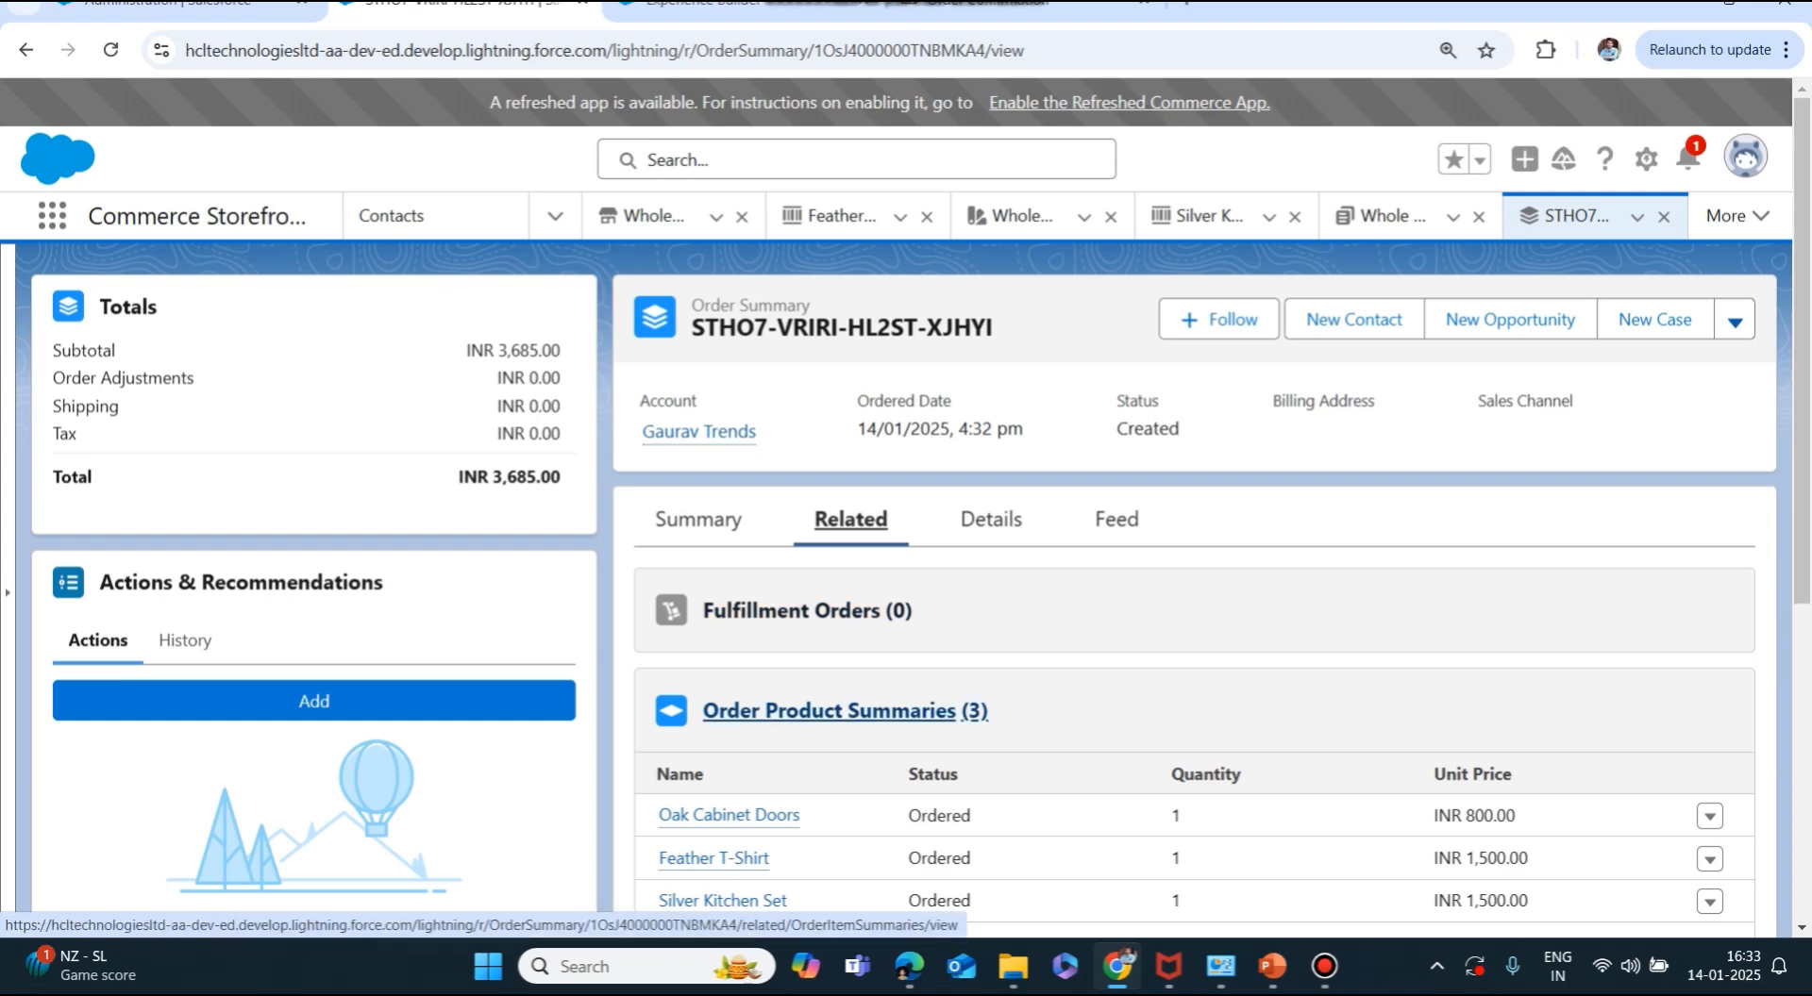
click(698, 518)
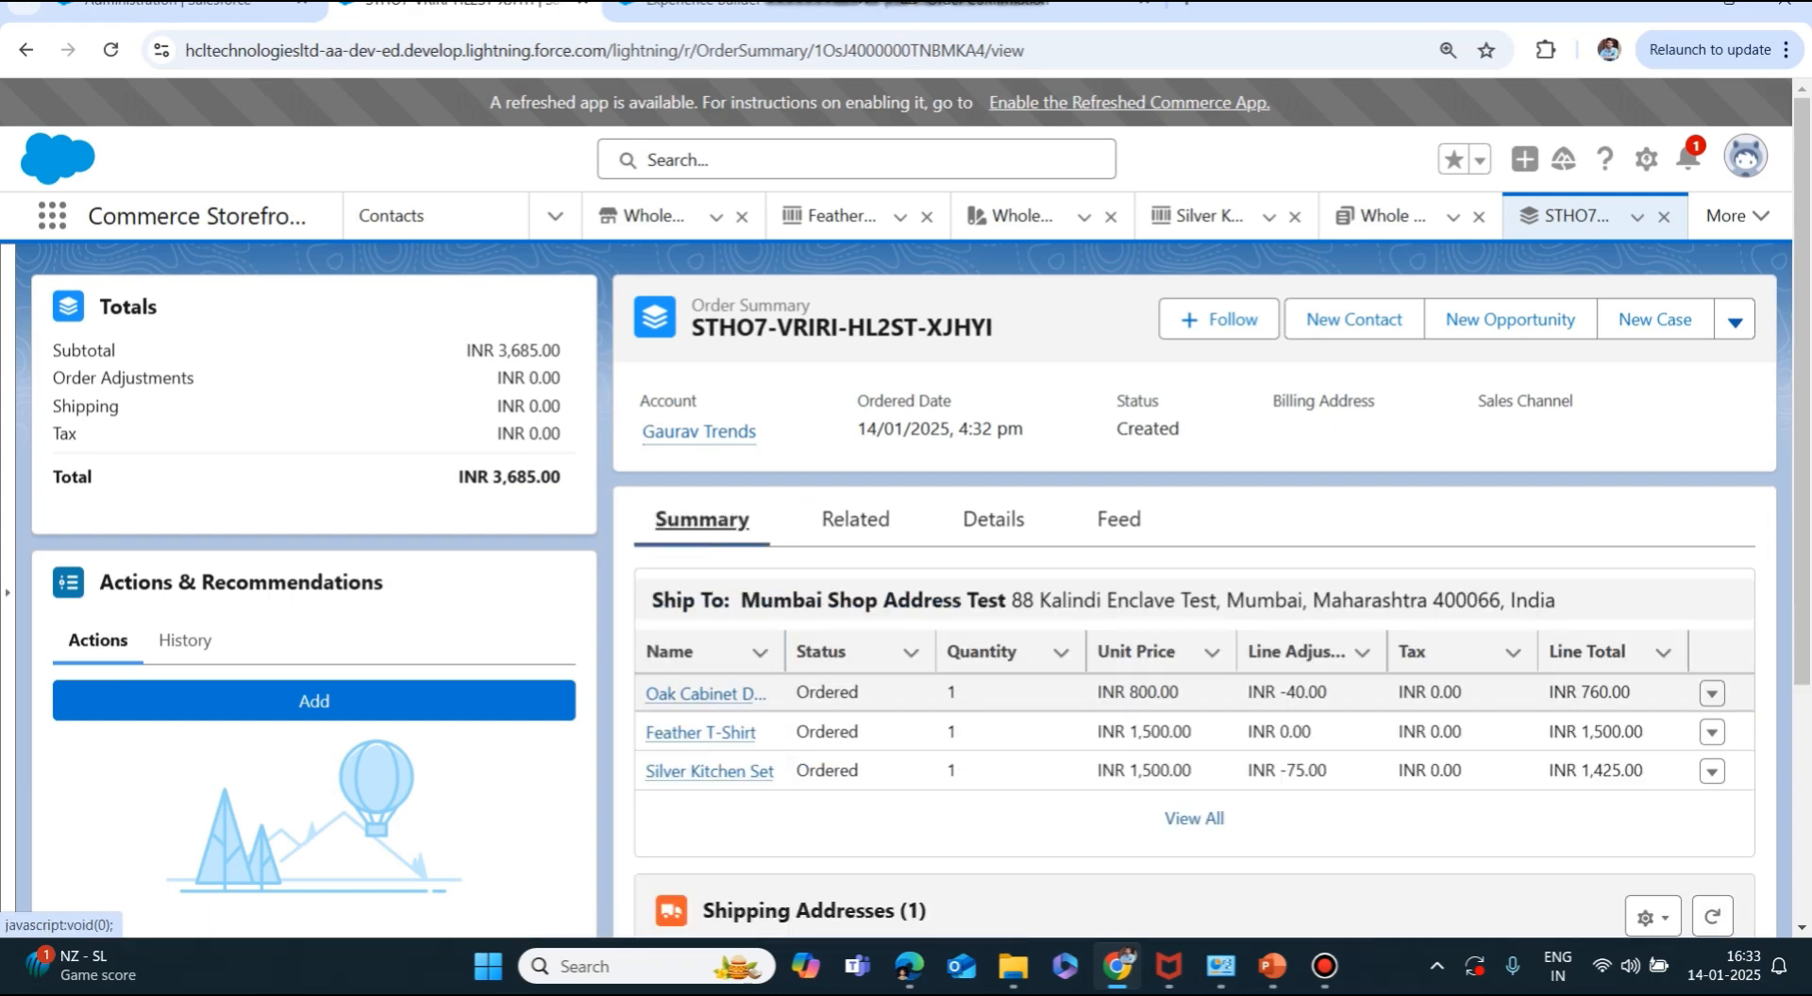
scroll(906, 566, down, 1)
click(992, 415)
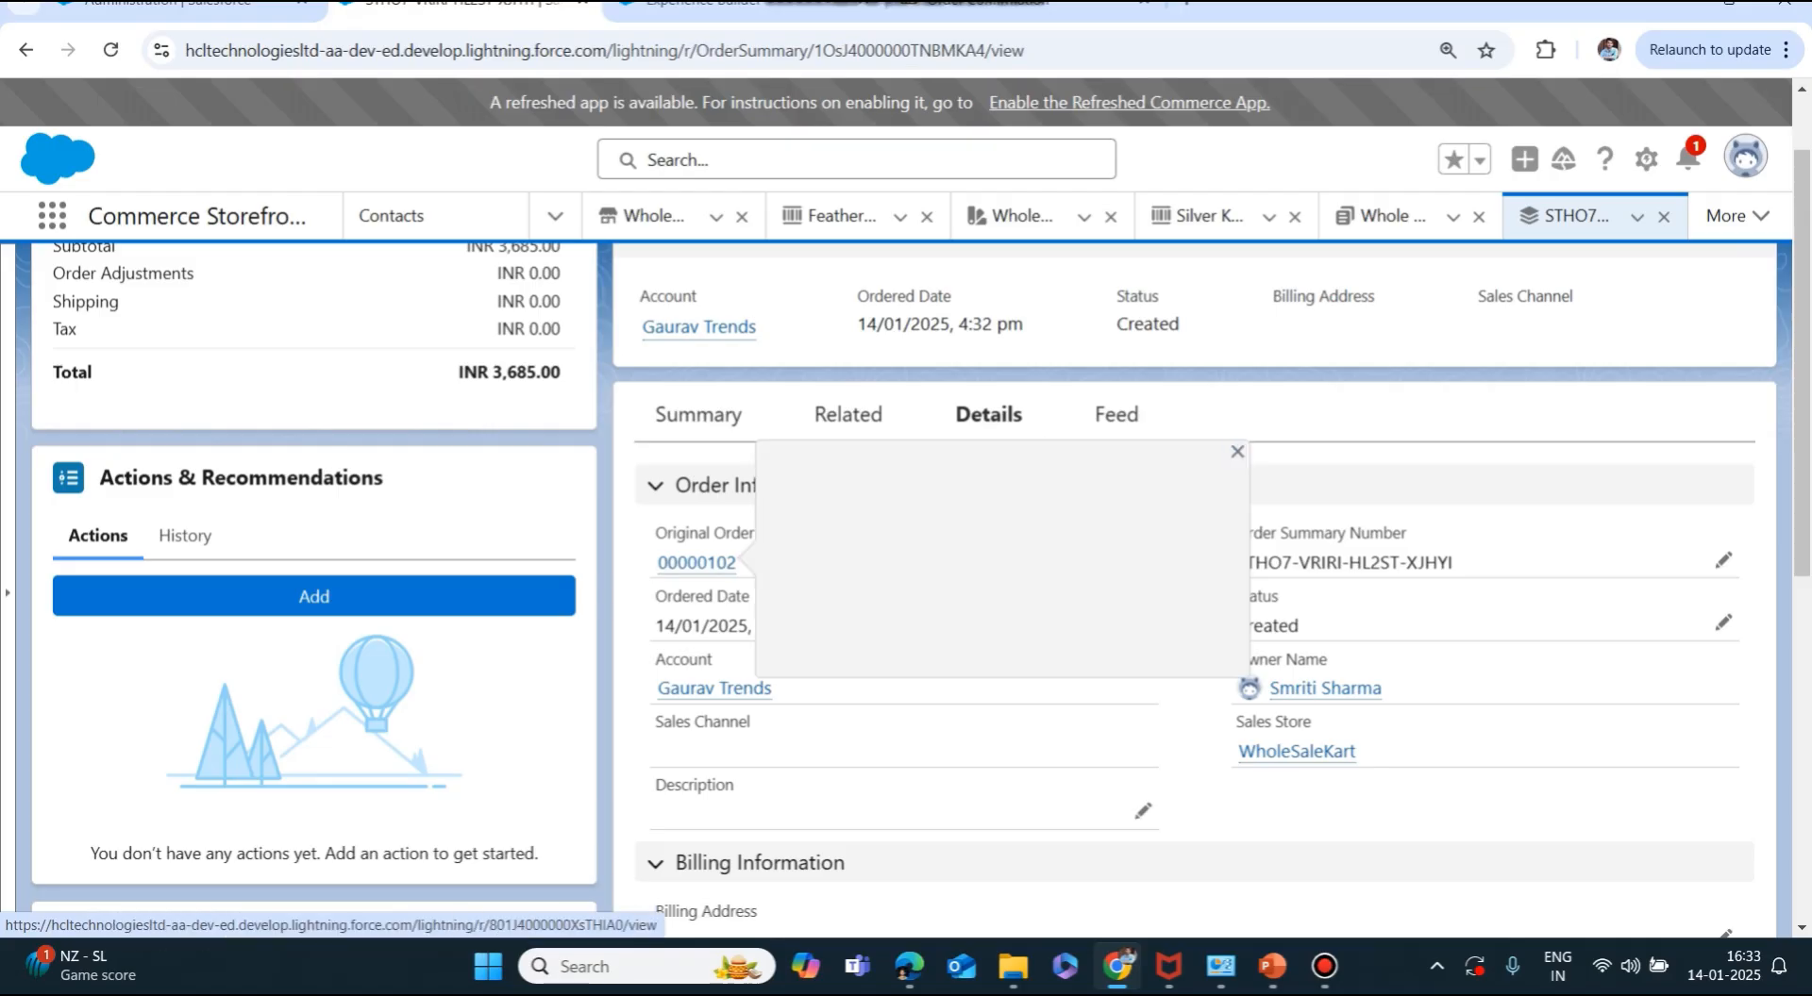
click(696, 562)
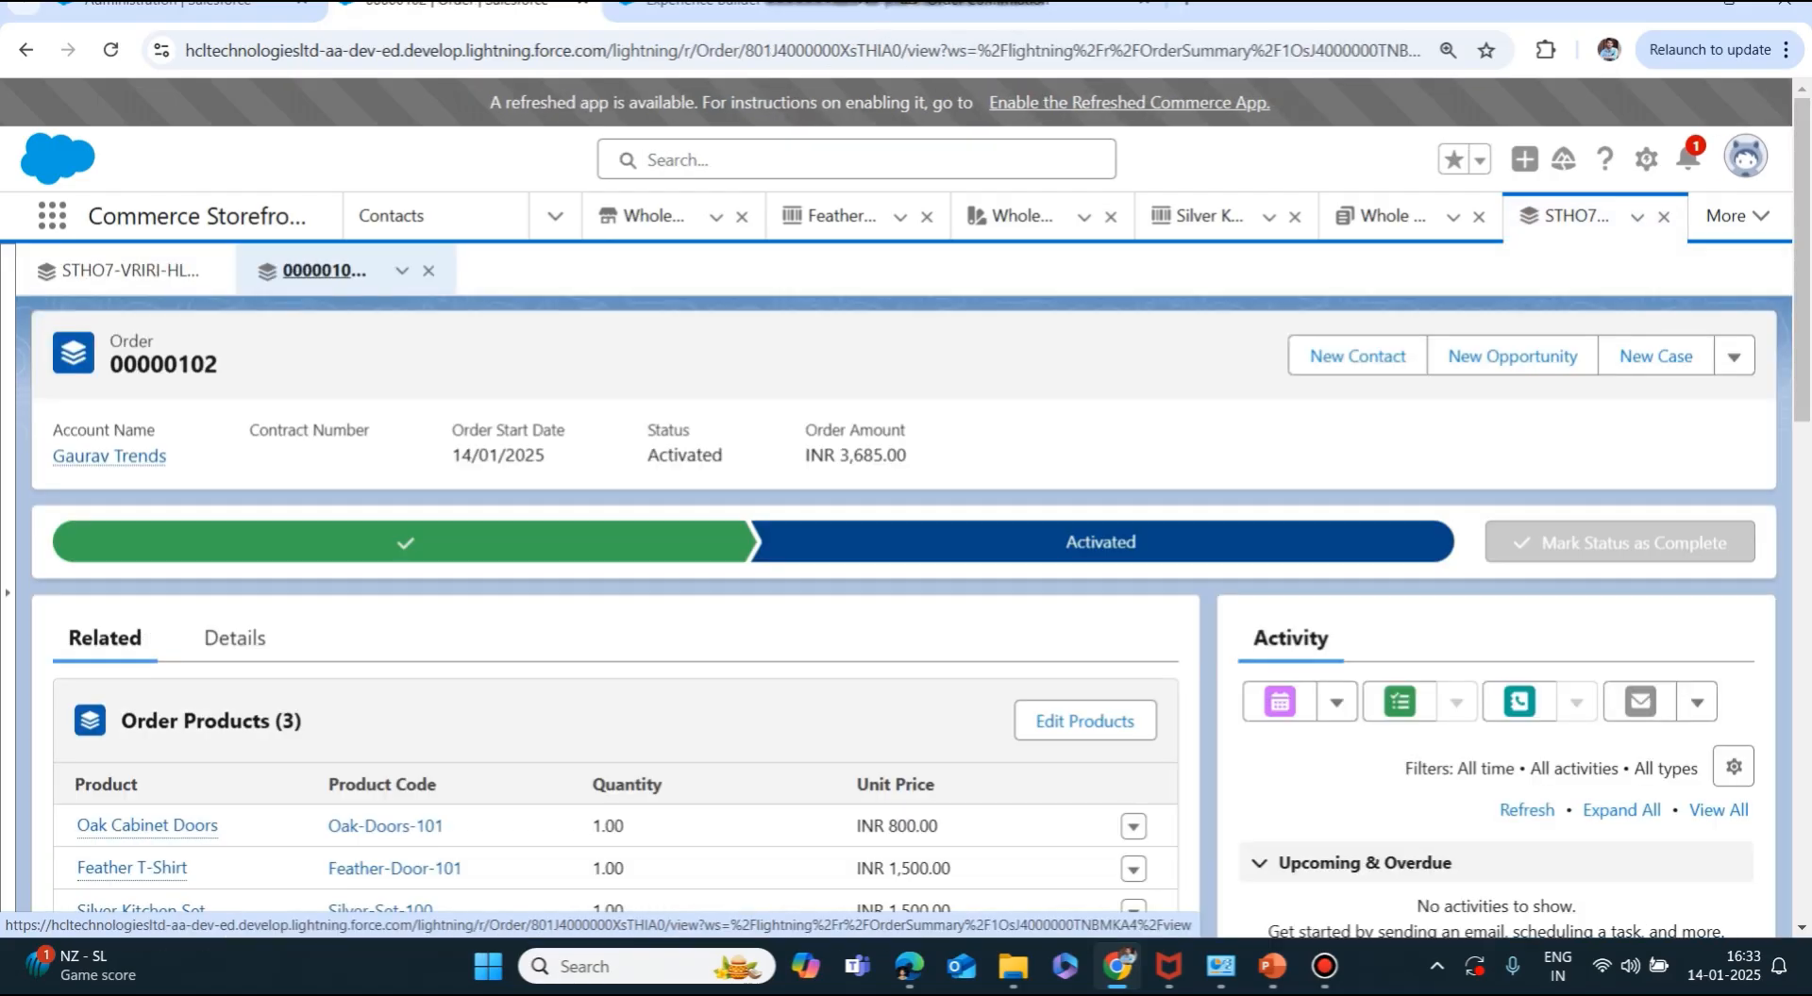
click(235, 638)
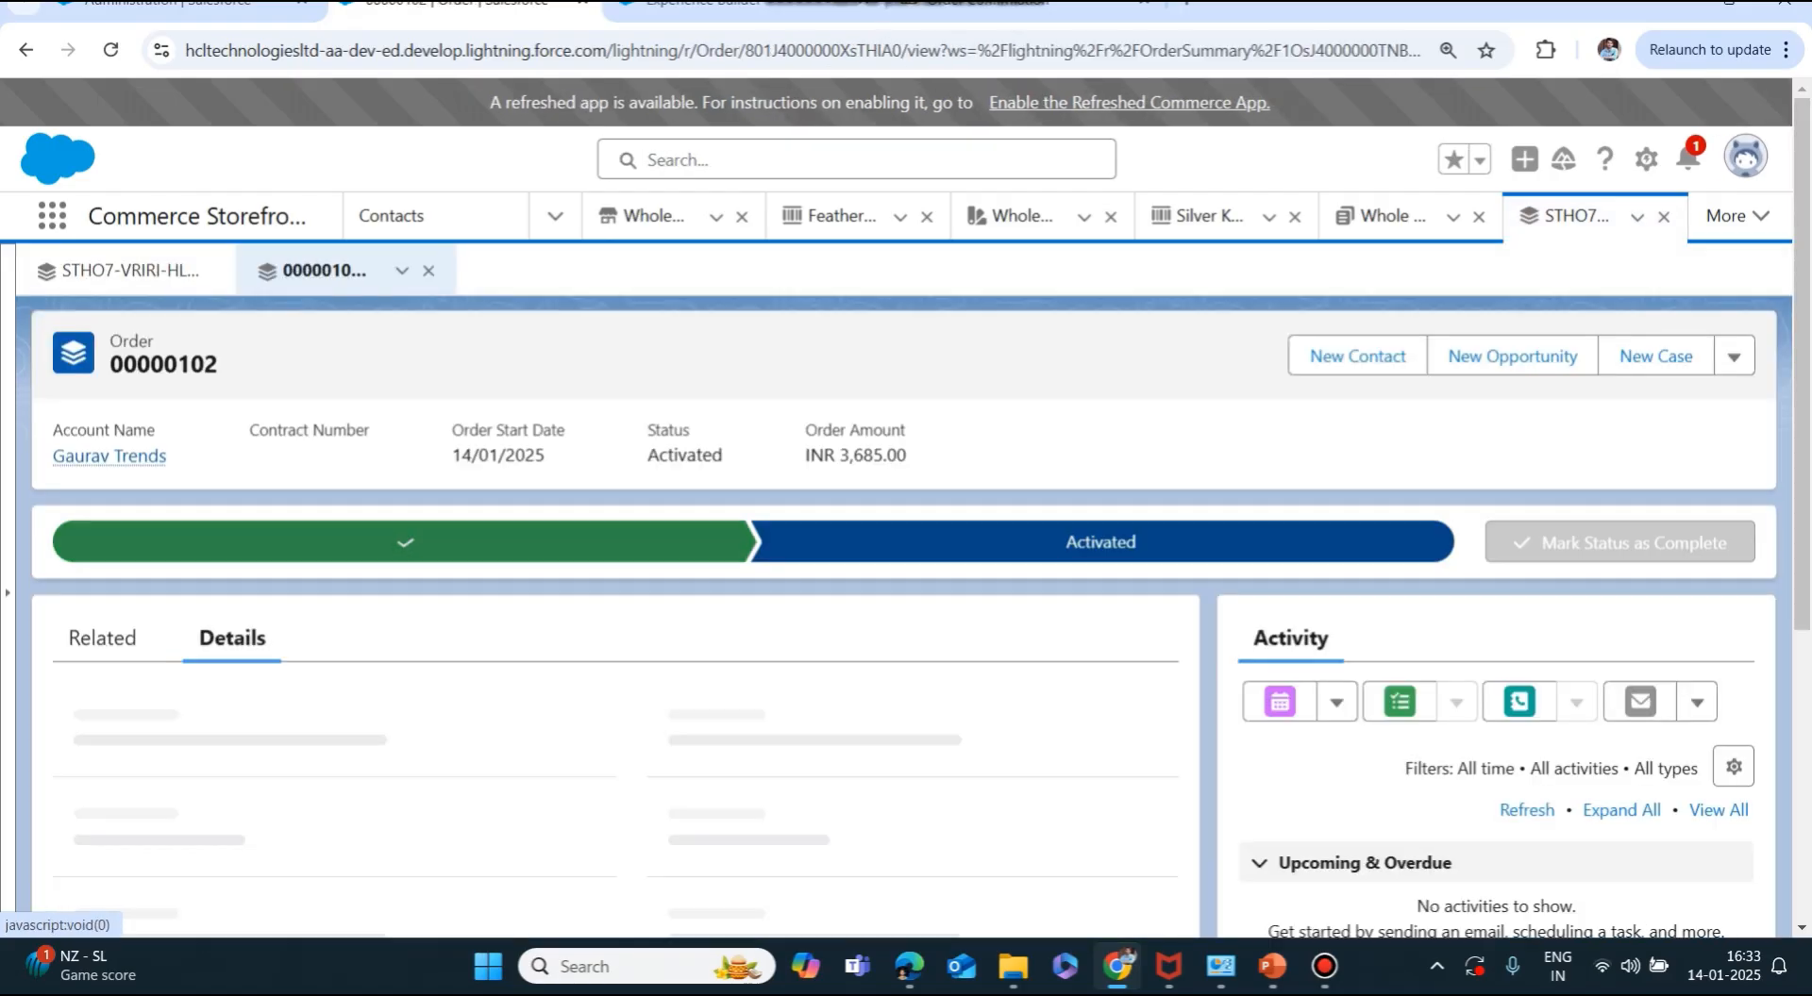
Search the confirmation number again, reopen the Order Summary, and open the Original Order link.
click(857, 160)
text(STHO7-VRIRI-HL2ST-XJHYI)
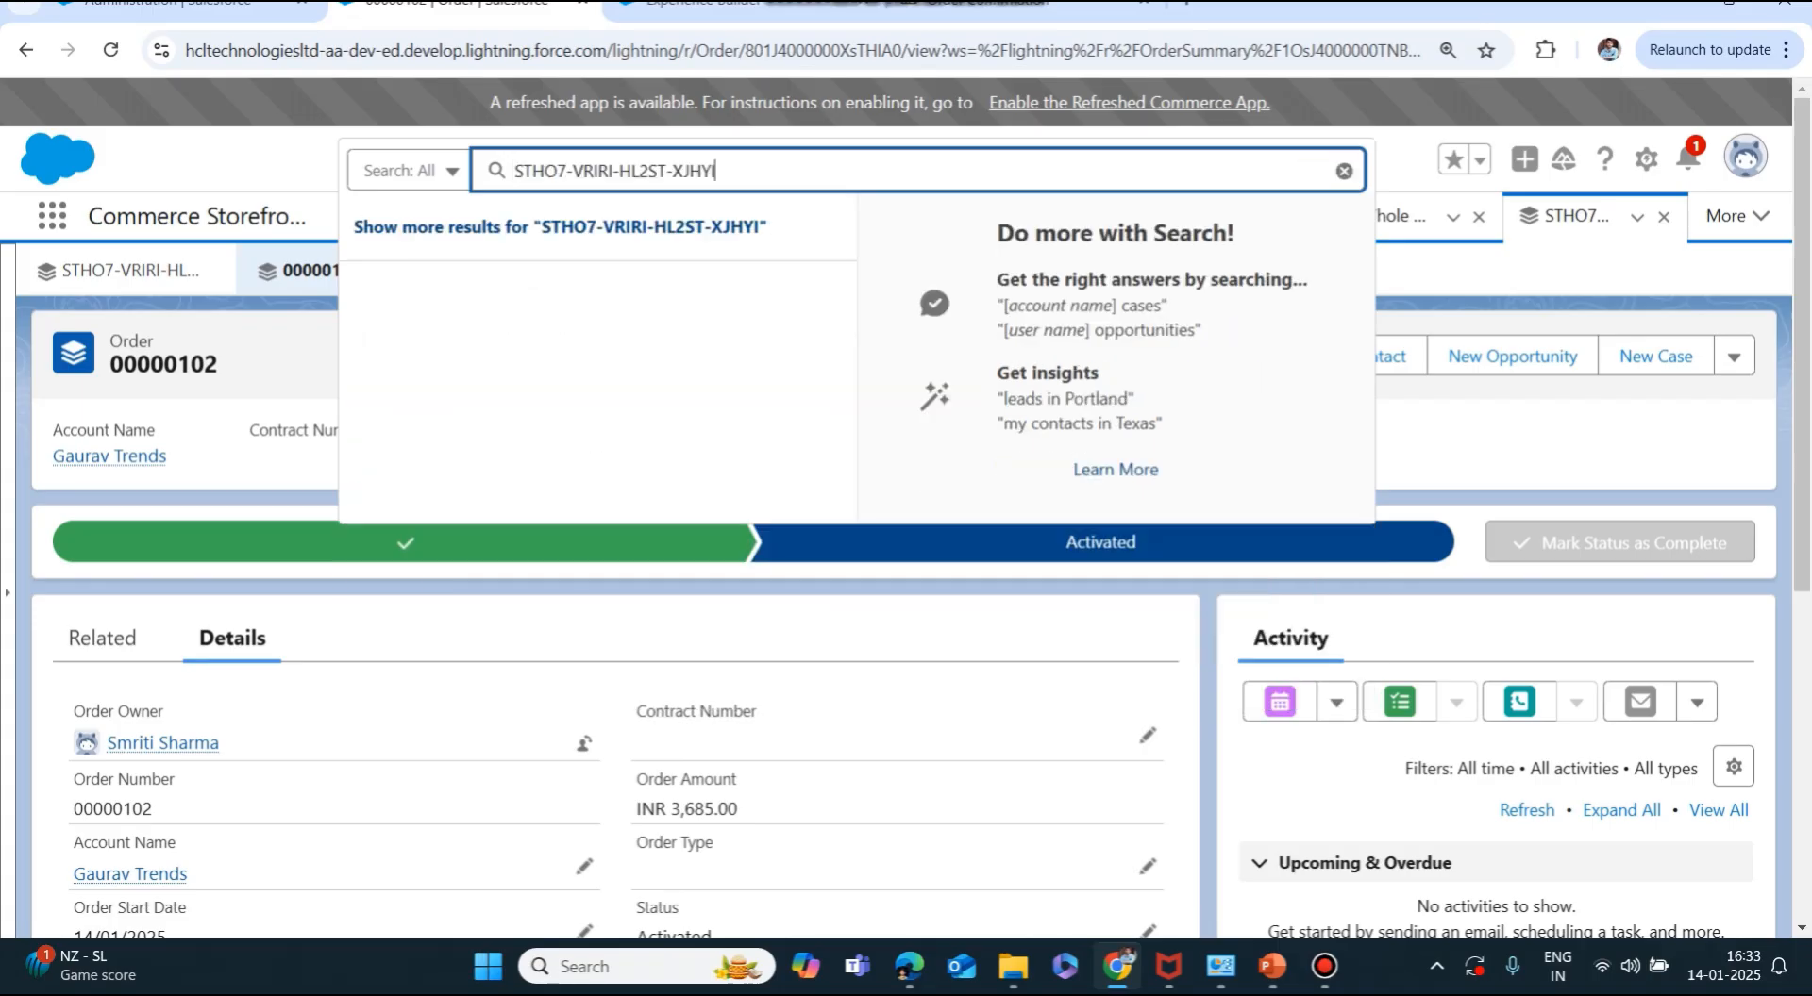
key(Return)
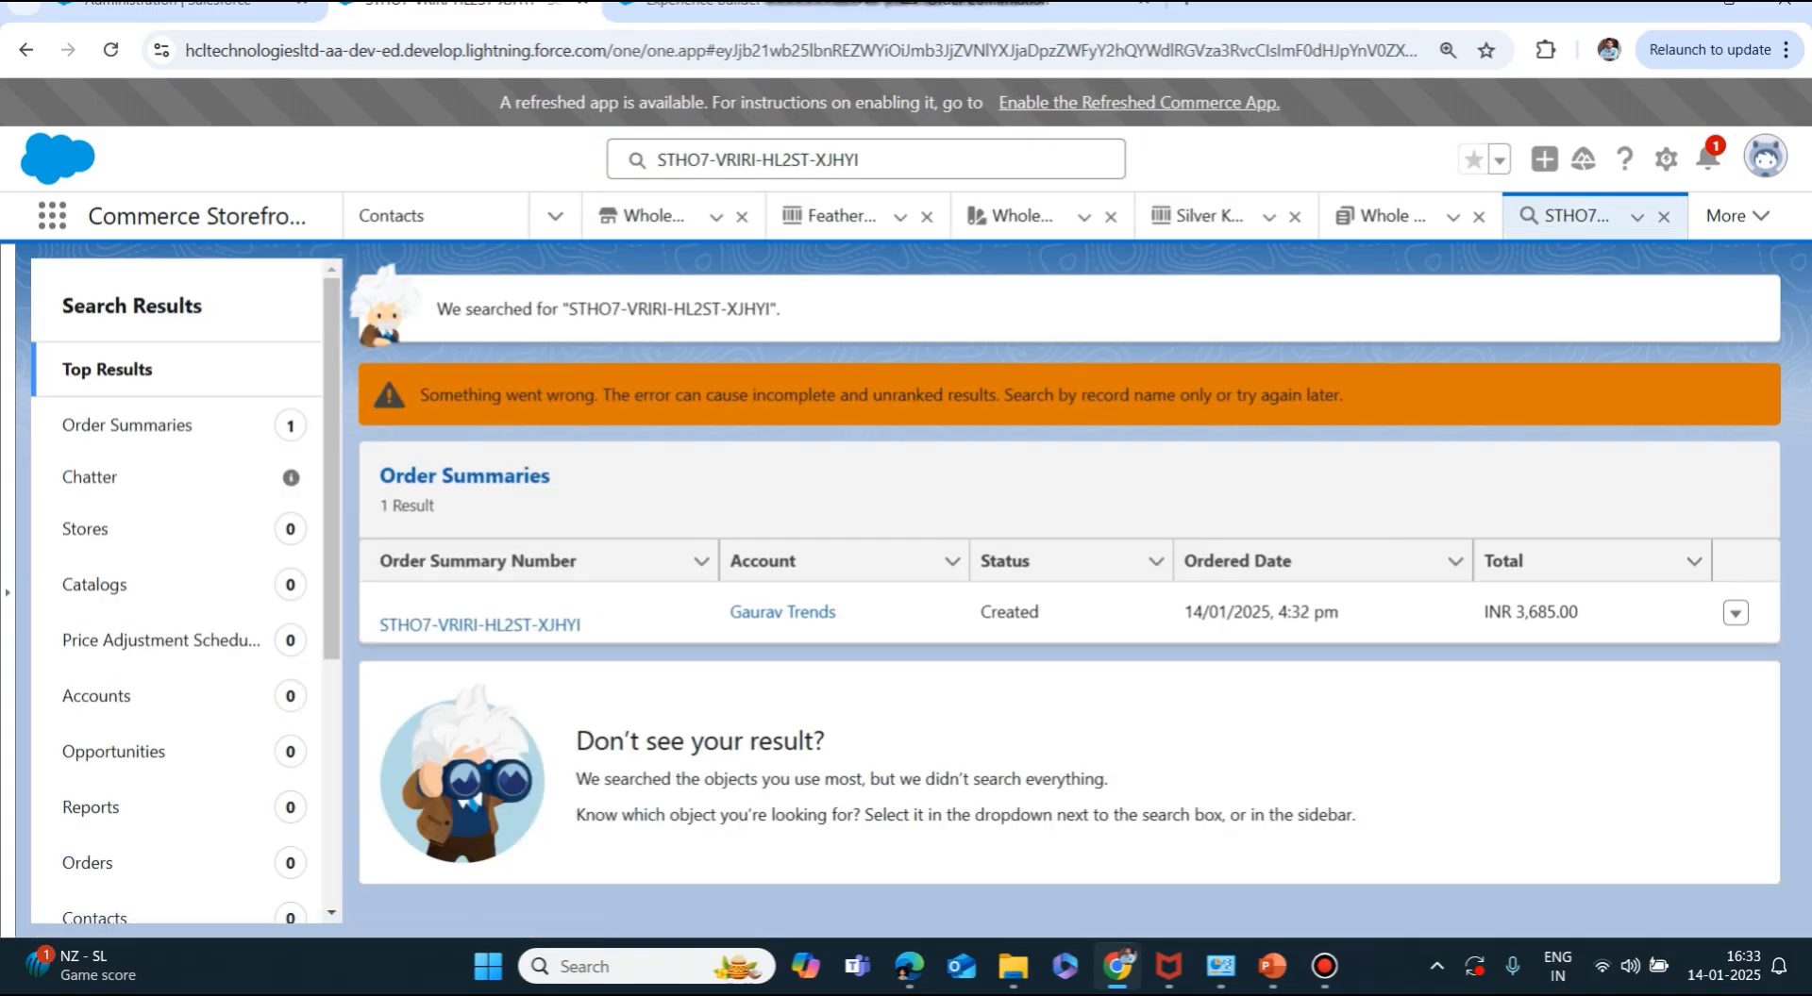
click(480, 624)
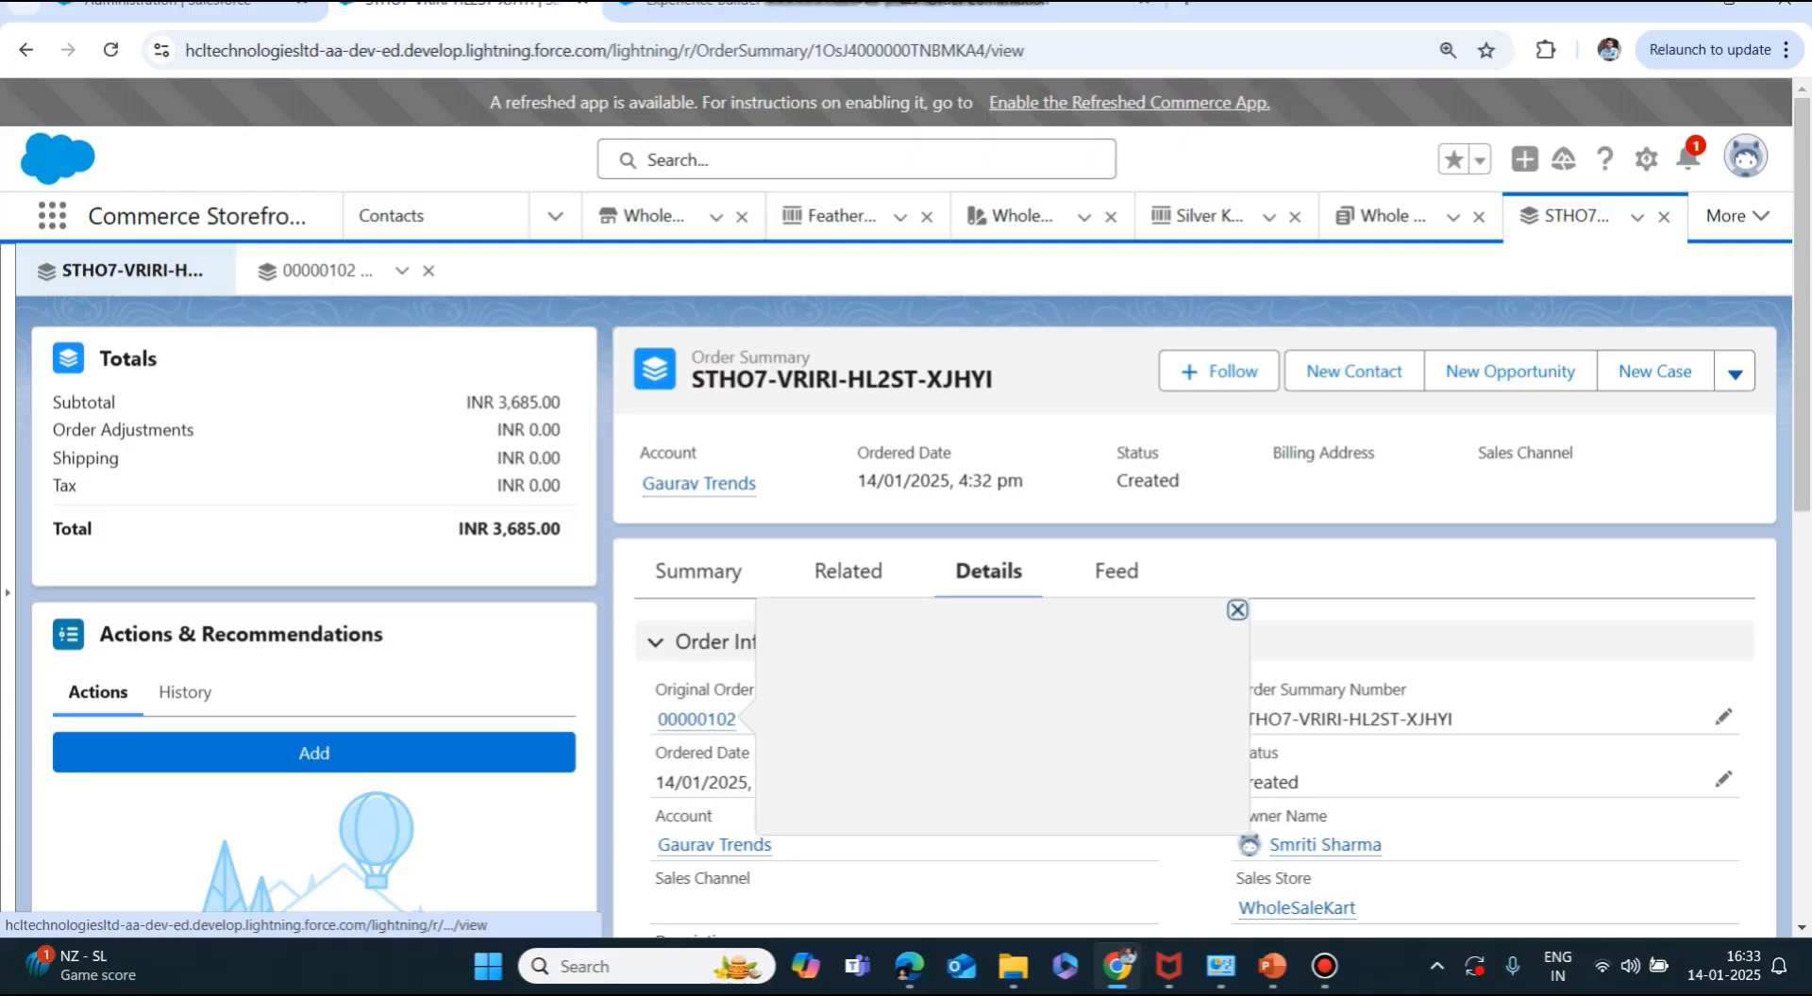
click(696, 719)
Review the original order's Details fields, including the order start date.
scroll(613, 613, down, 4)
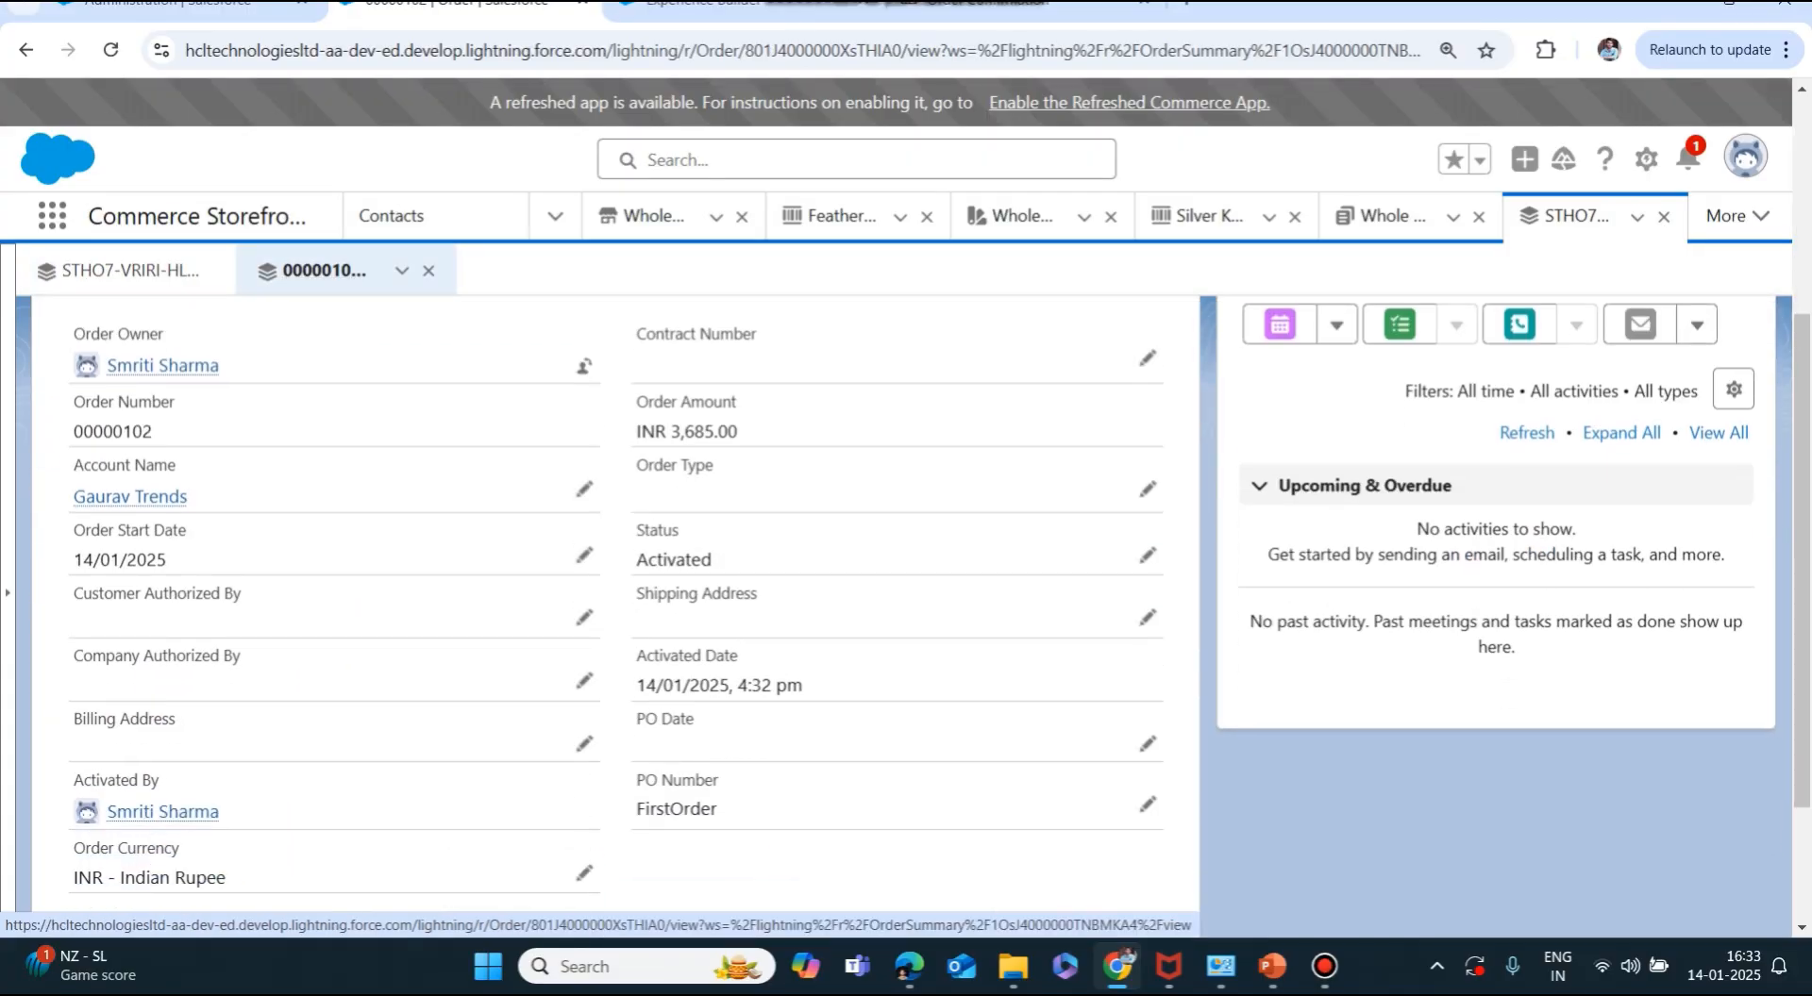
drag(168, 561, 74, 560)
drag(713, 560, 637, 560)
scroll(637, 560, down, 2)
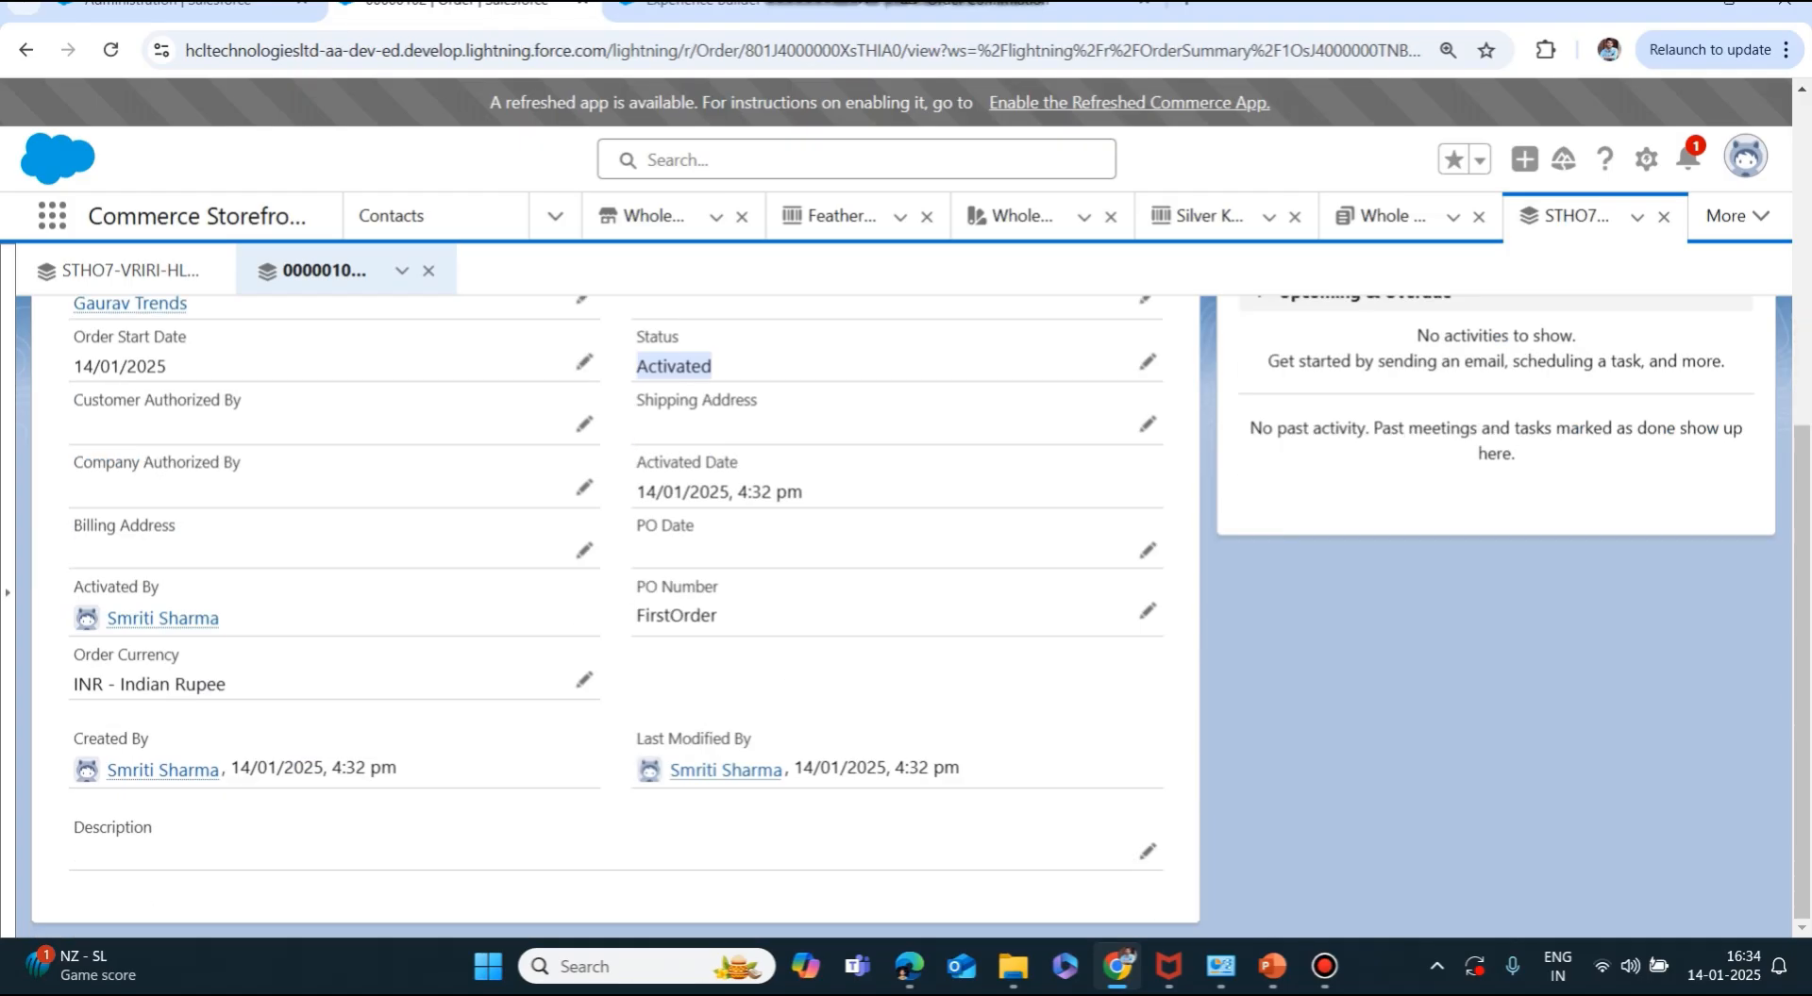
scroll(613, 613, up, 3)
scroll(613, 614, up, 2)
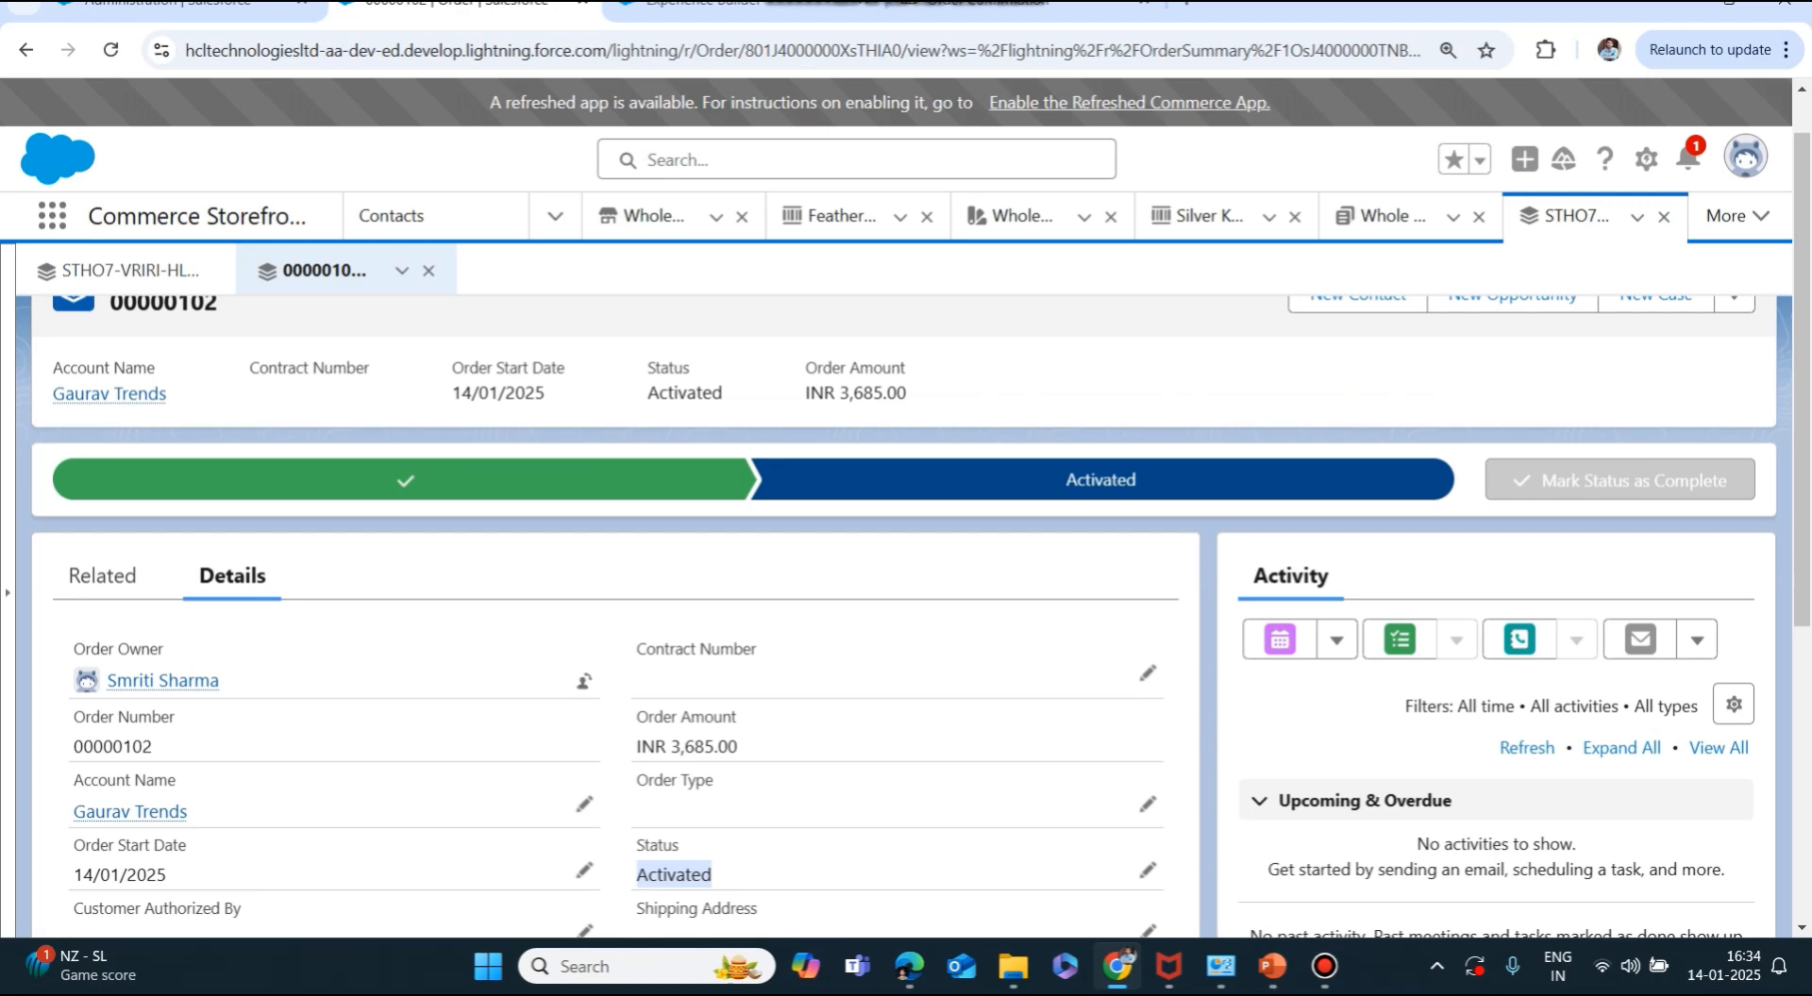
Check the order's Related lists down to Order History and Order Delivery Groups.
click(104, 575)
scroll(906, 529, down, 1)
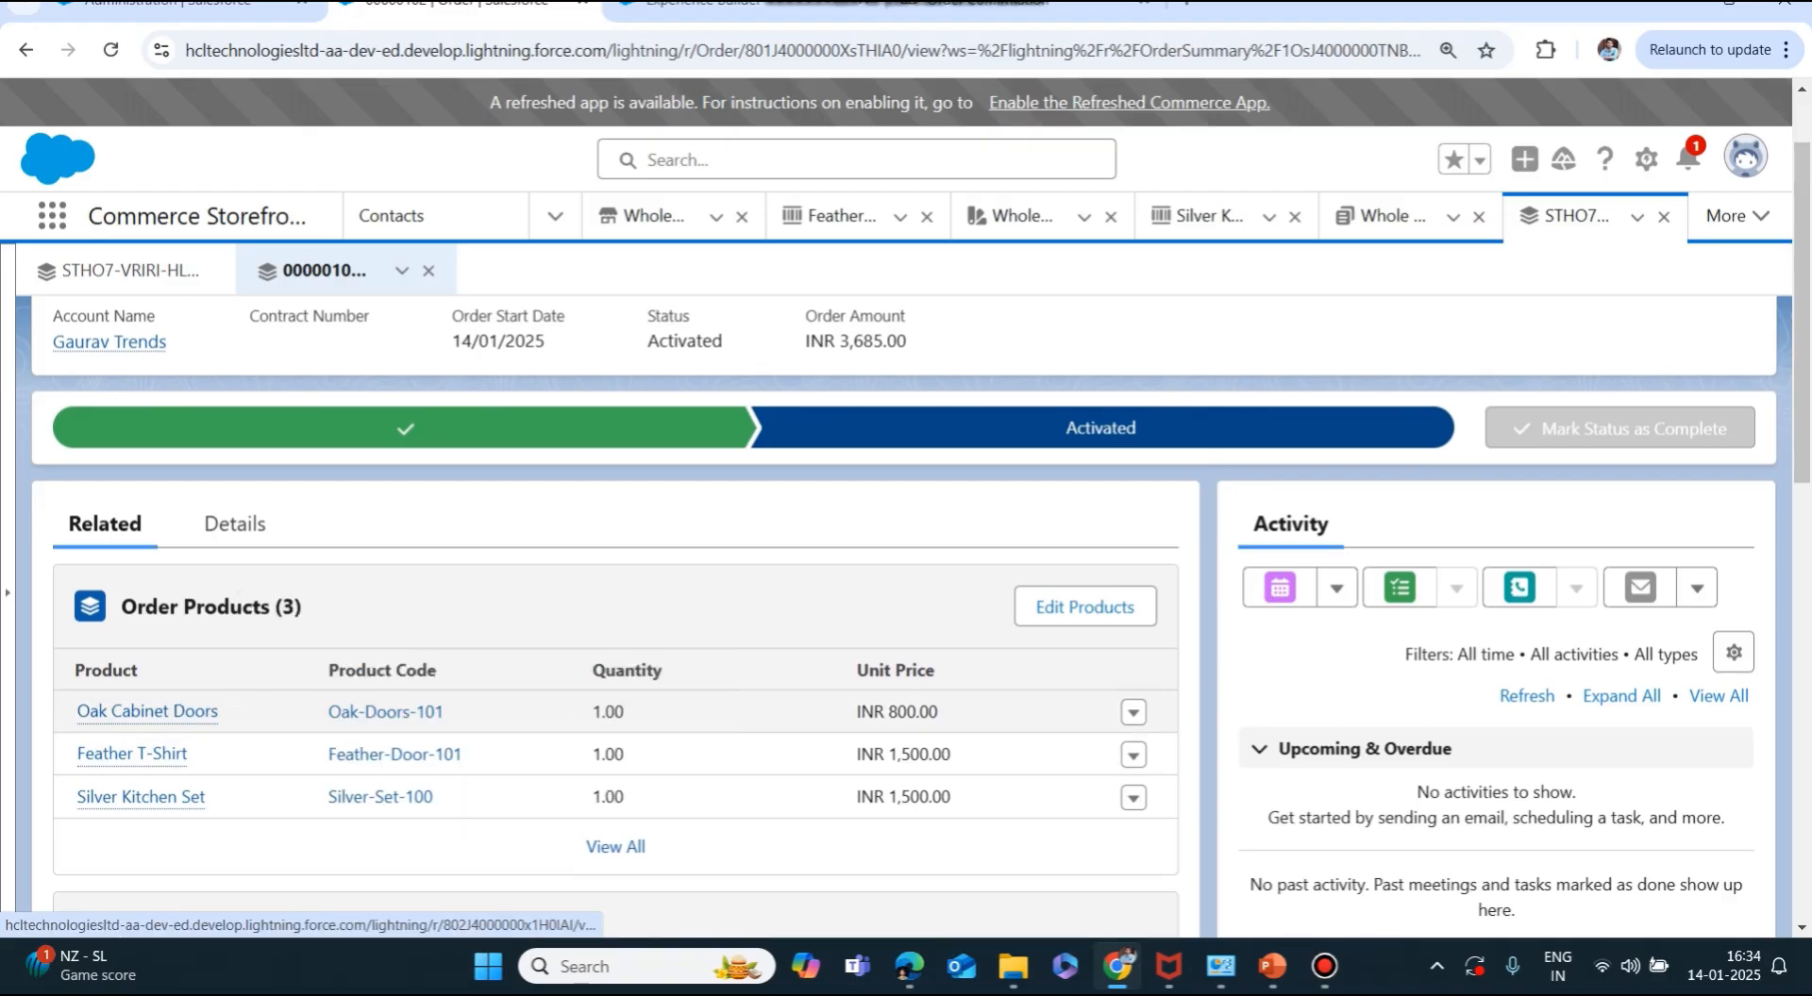
scroll(906, 566, down, 1)
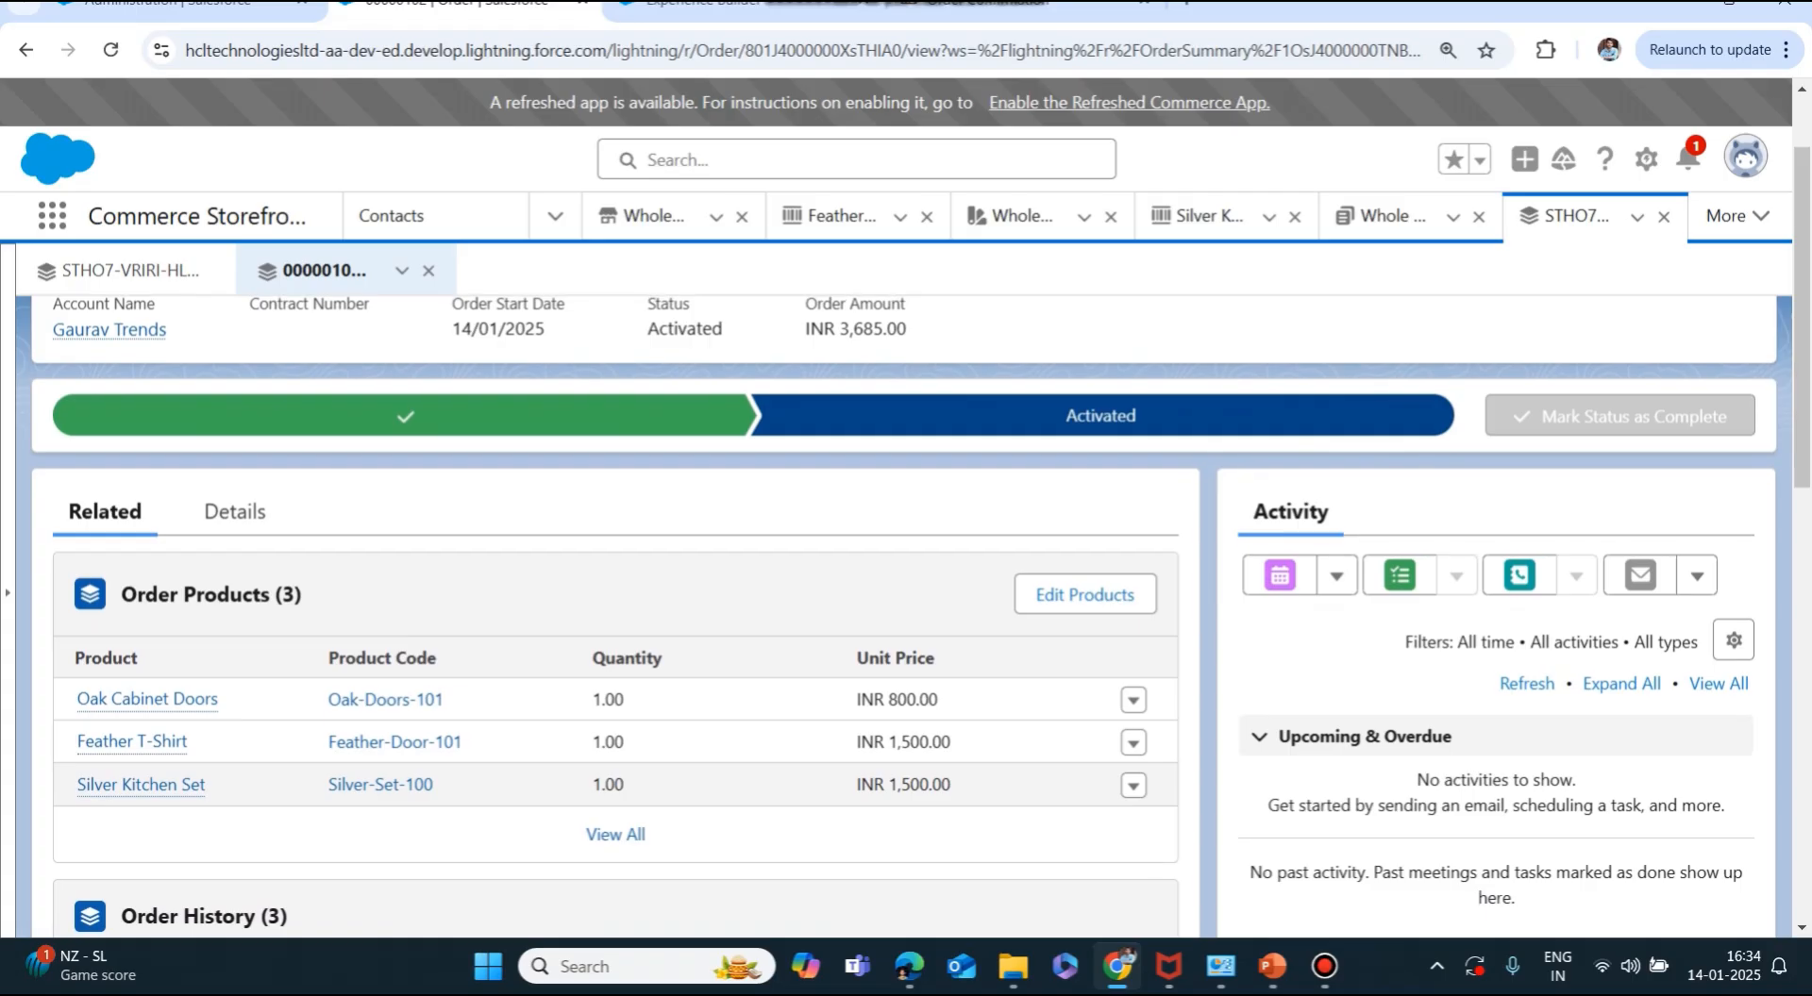
scroll(615, 825, down, 3)
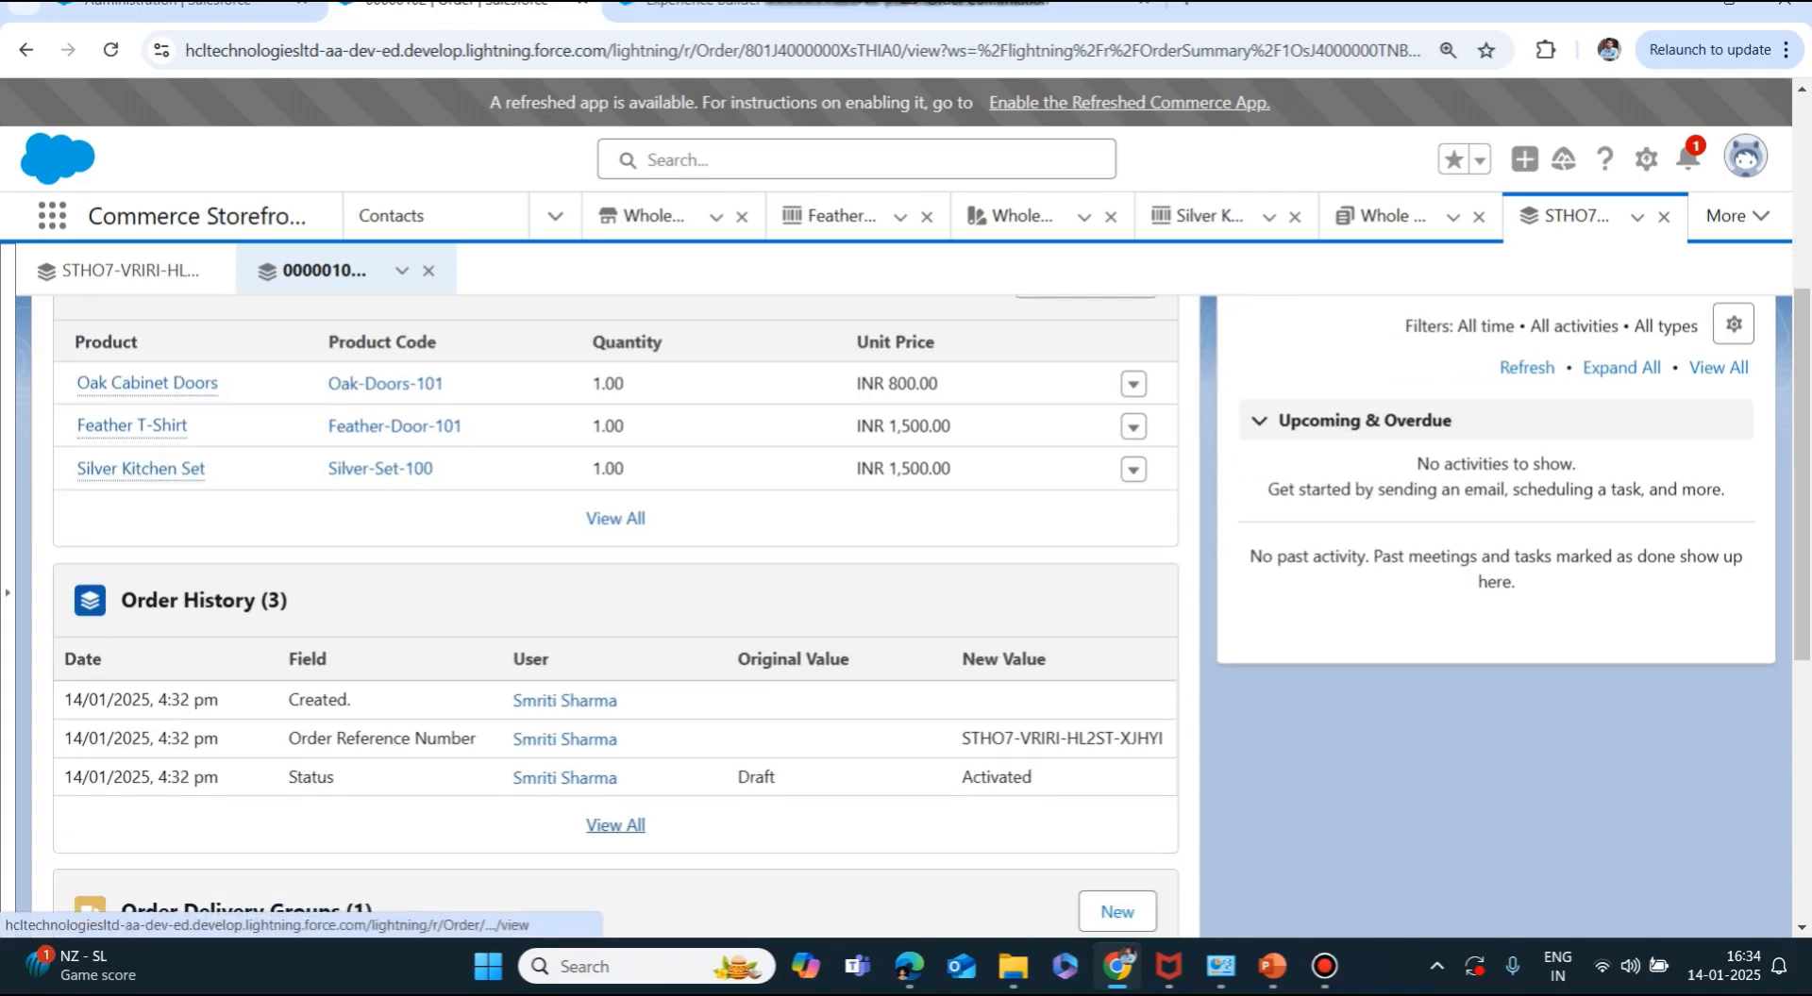
scroll(615, 825, down, 1)
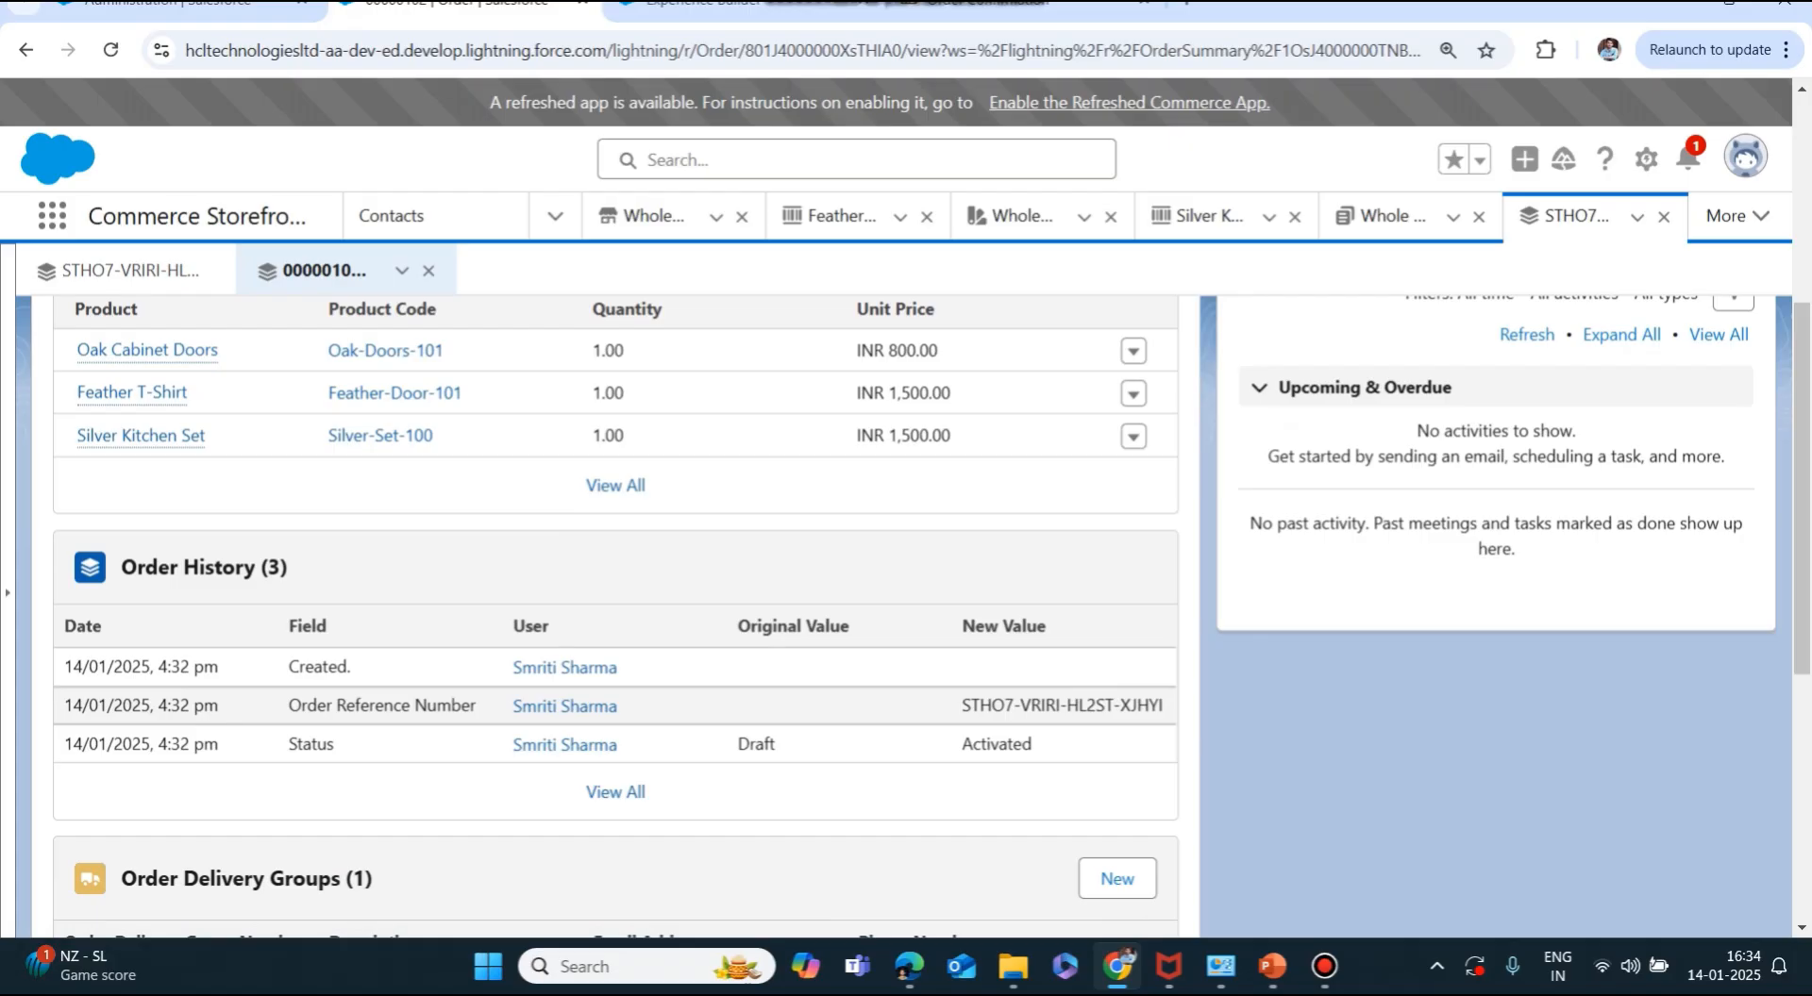
scroll(615, 759, down, 3)
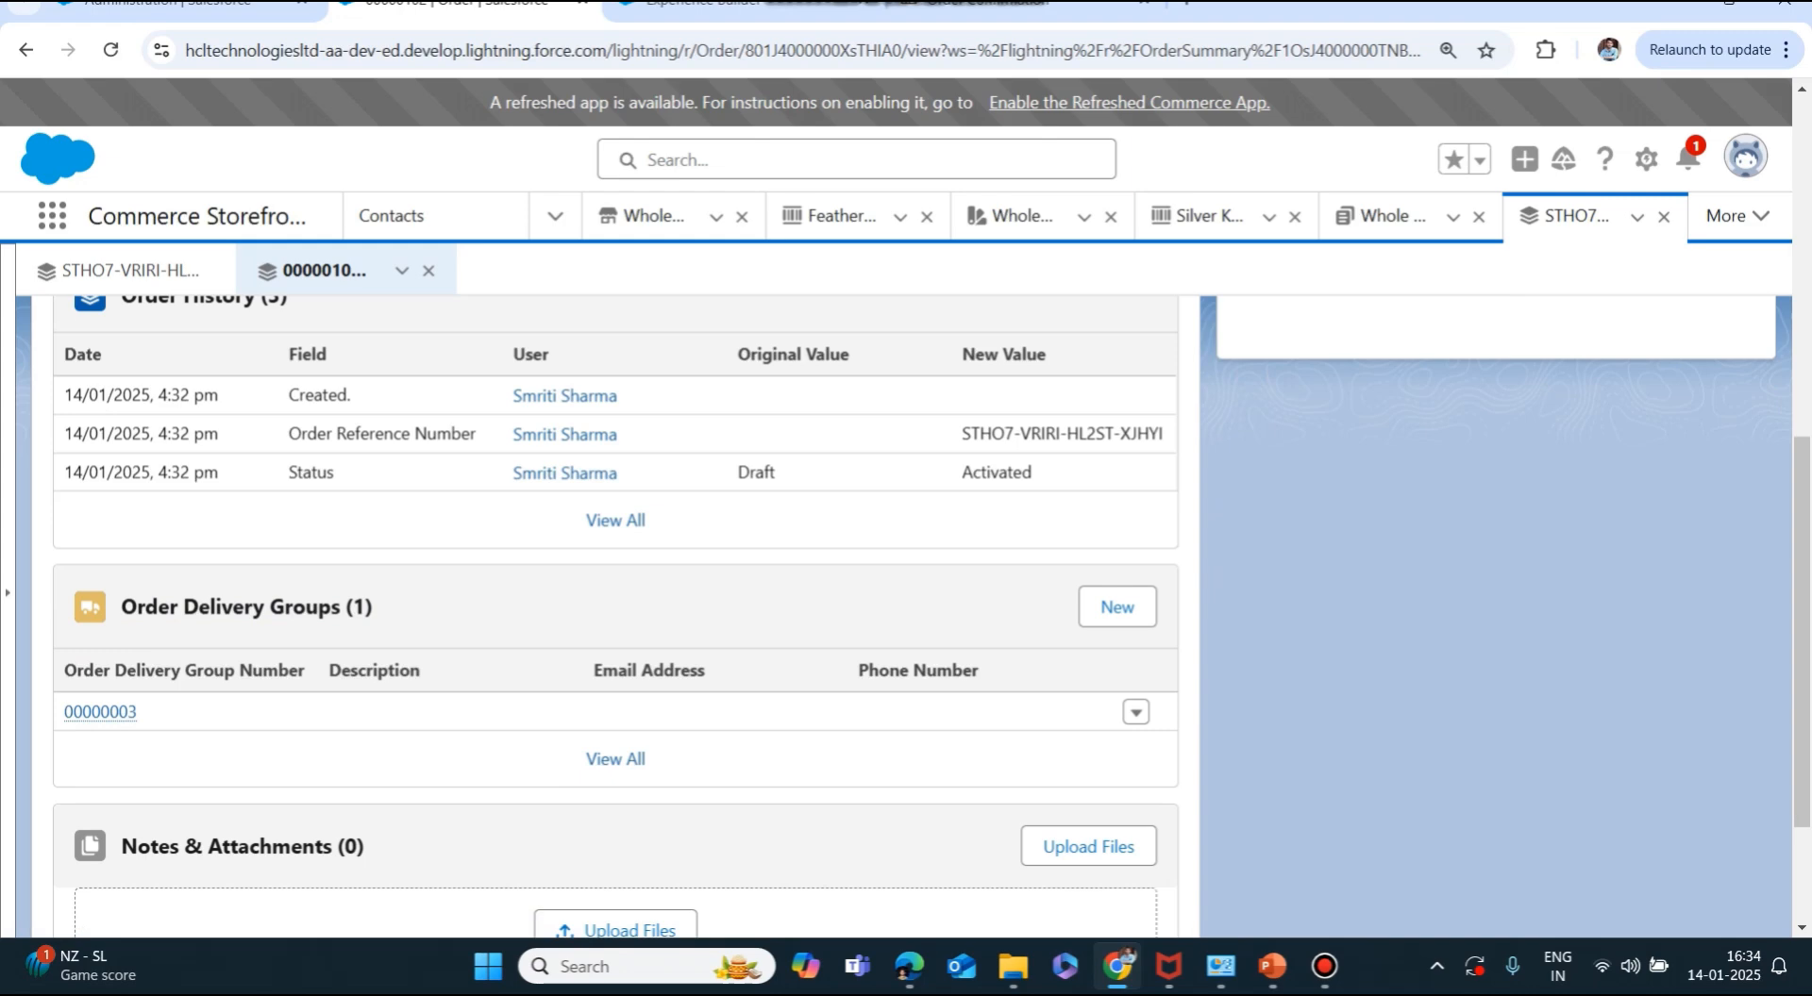
scroll(236, 472, down, 2)
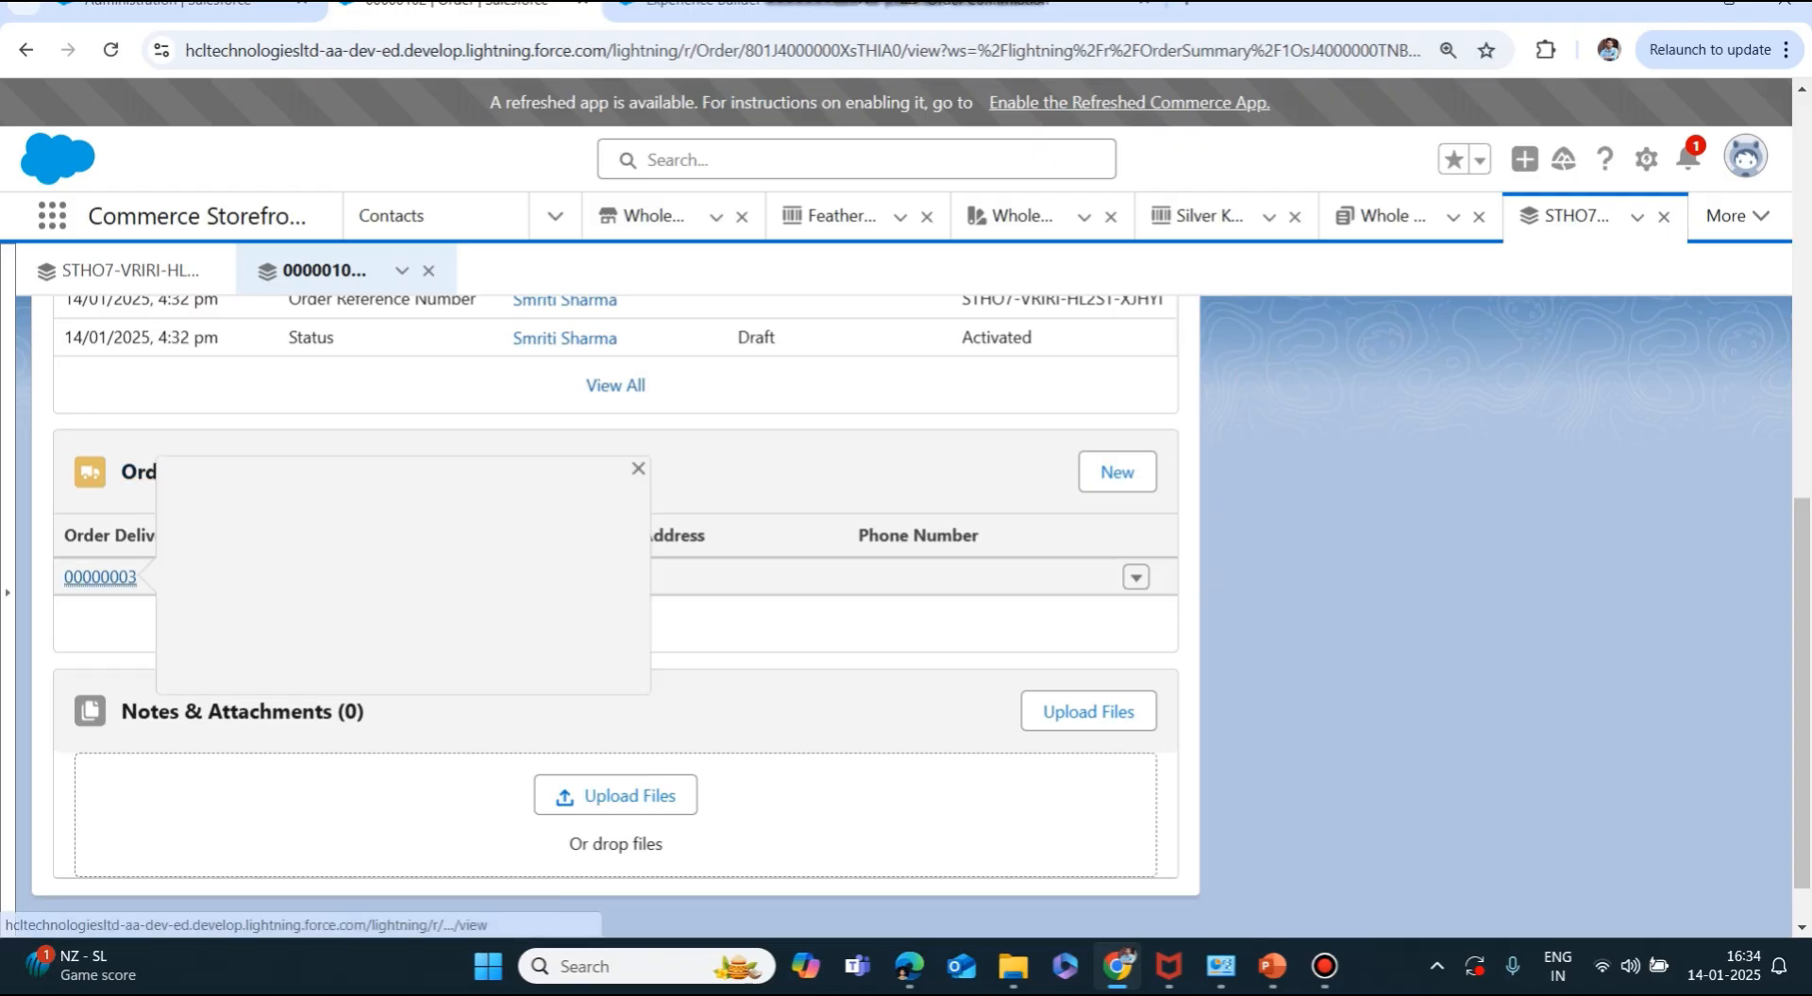
click(100, 577)
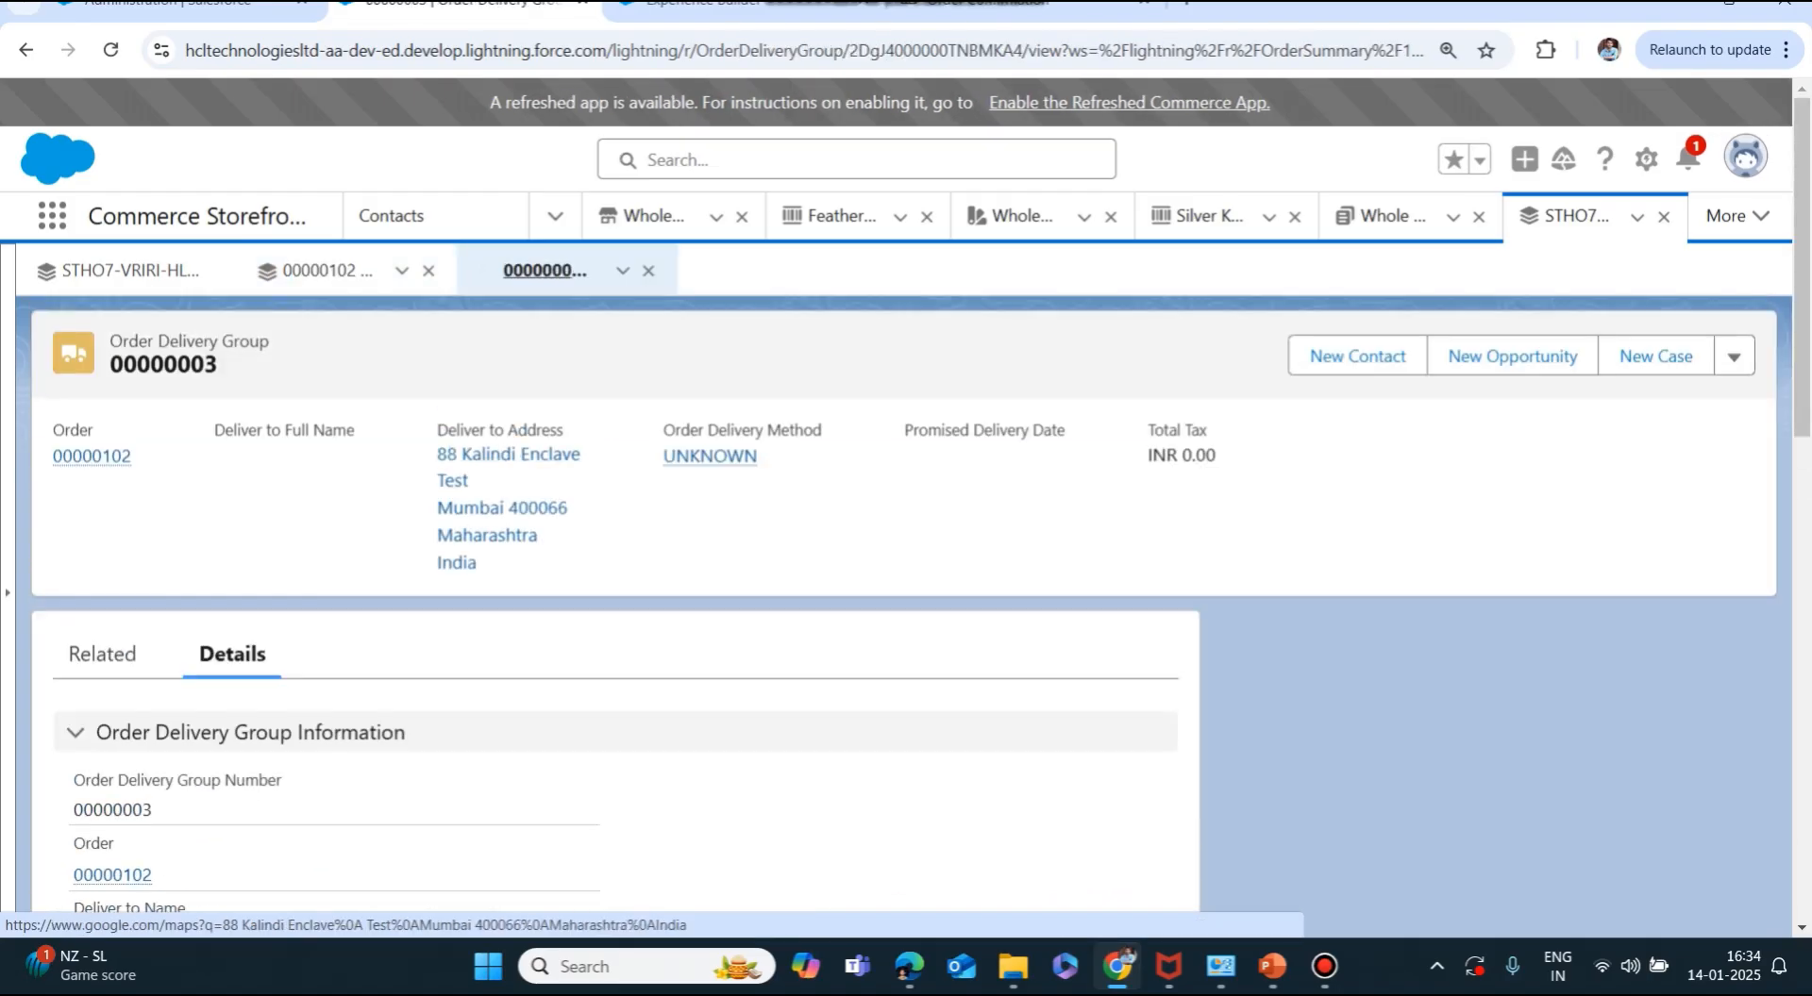
drag(438, 430, 566, 432)
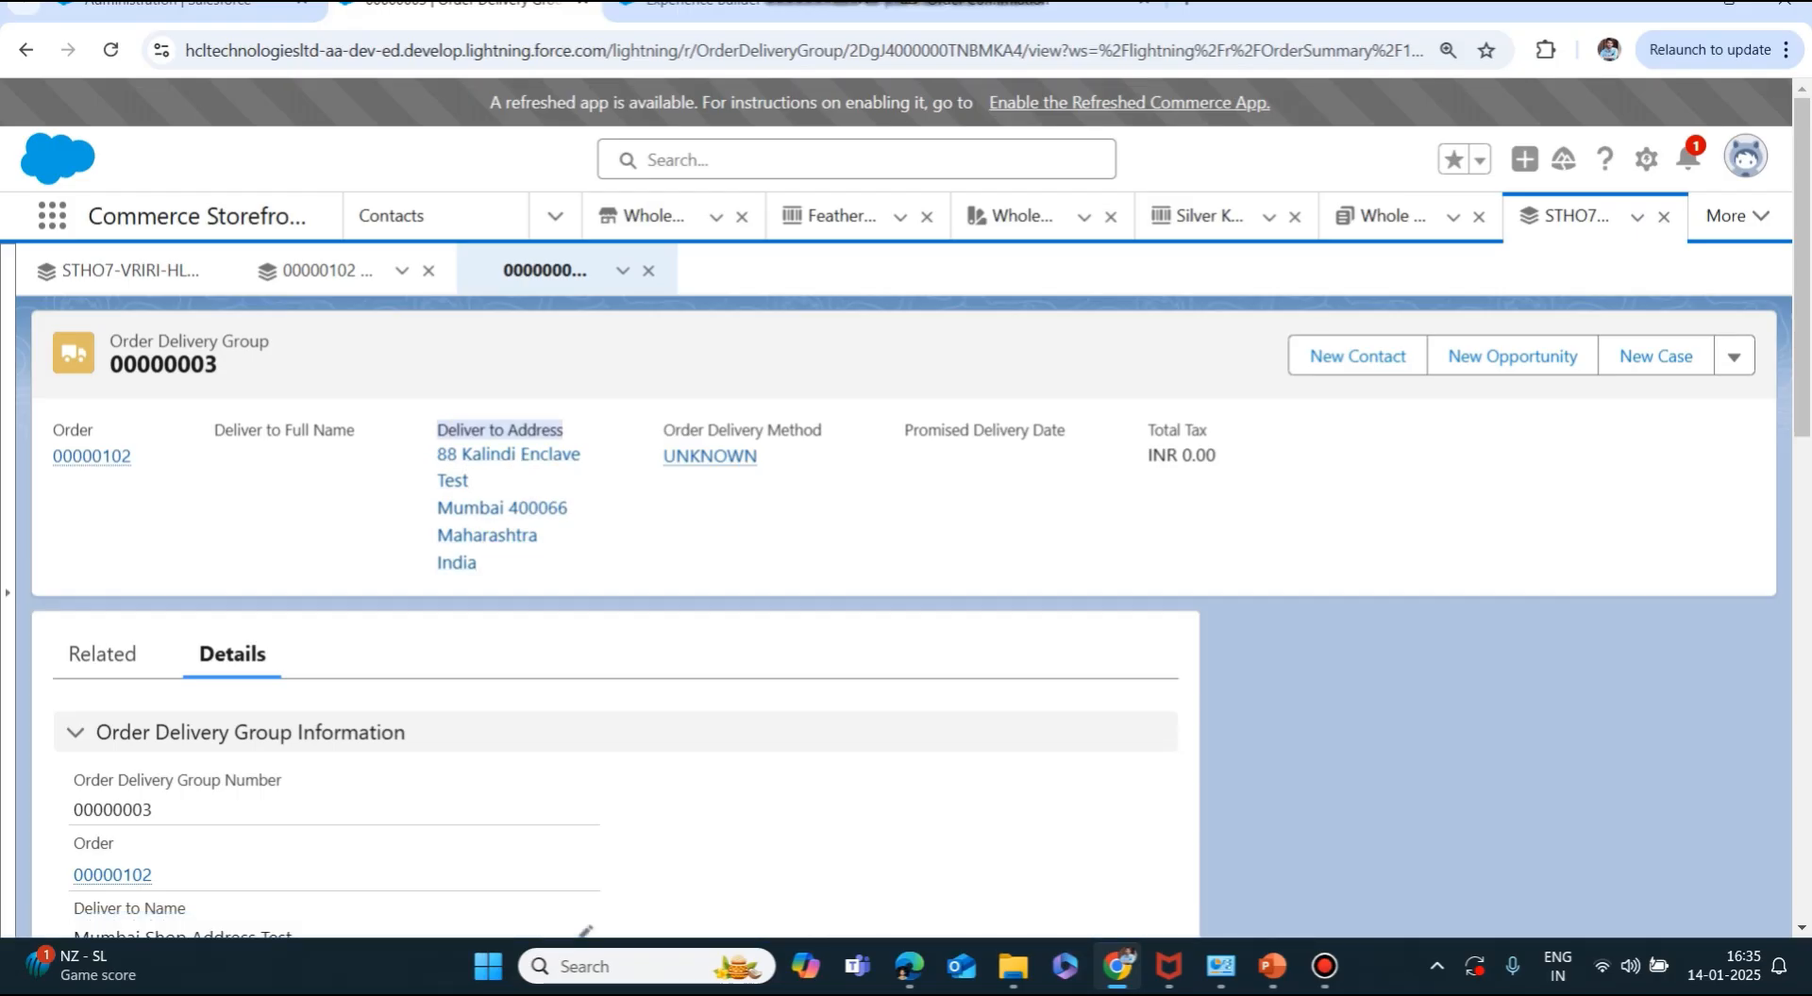
click(606, 476)
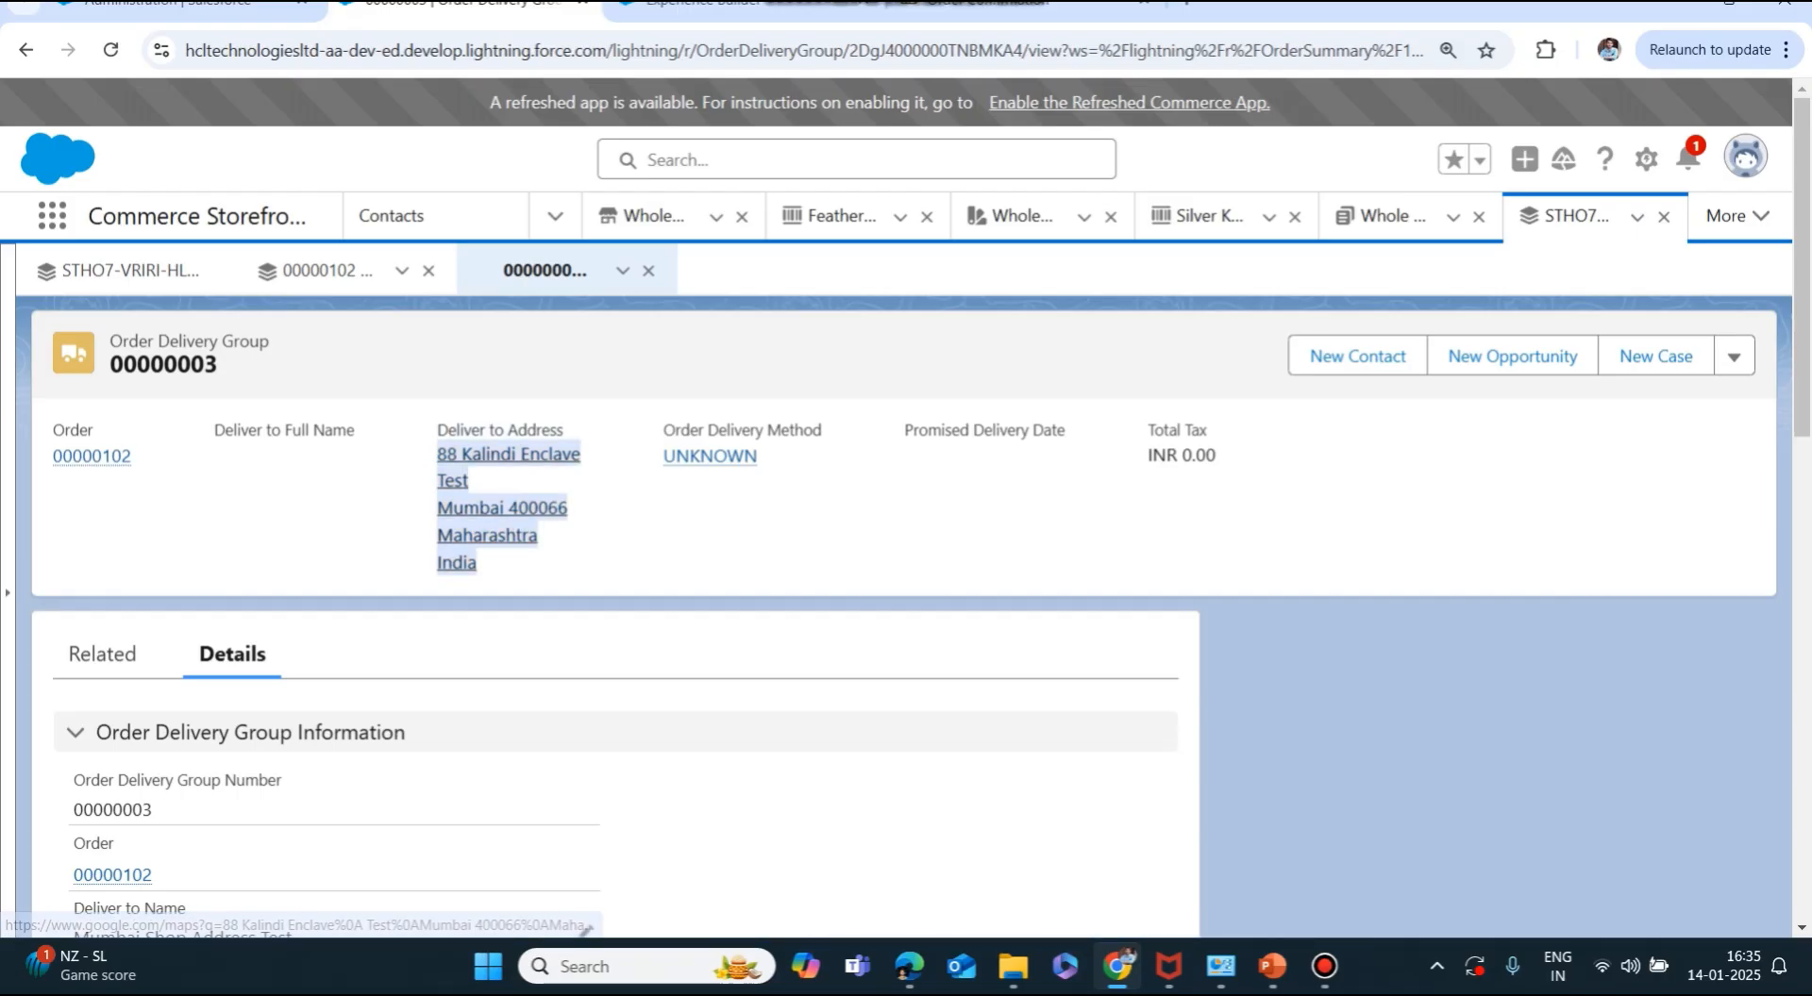
scroll(604, 566, down, 5)
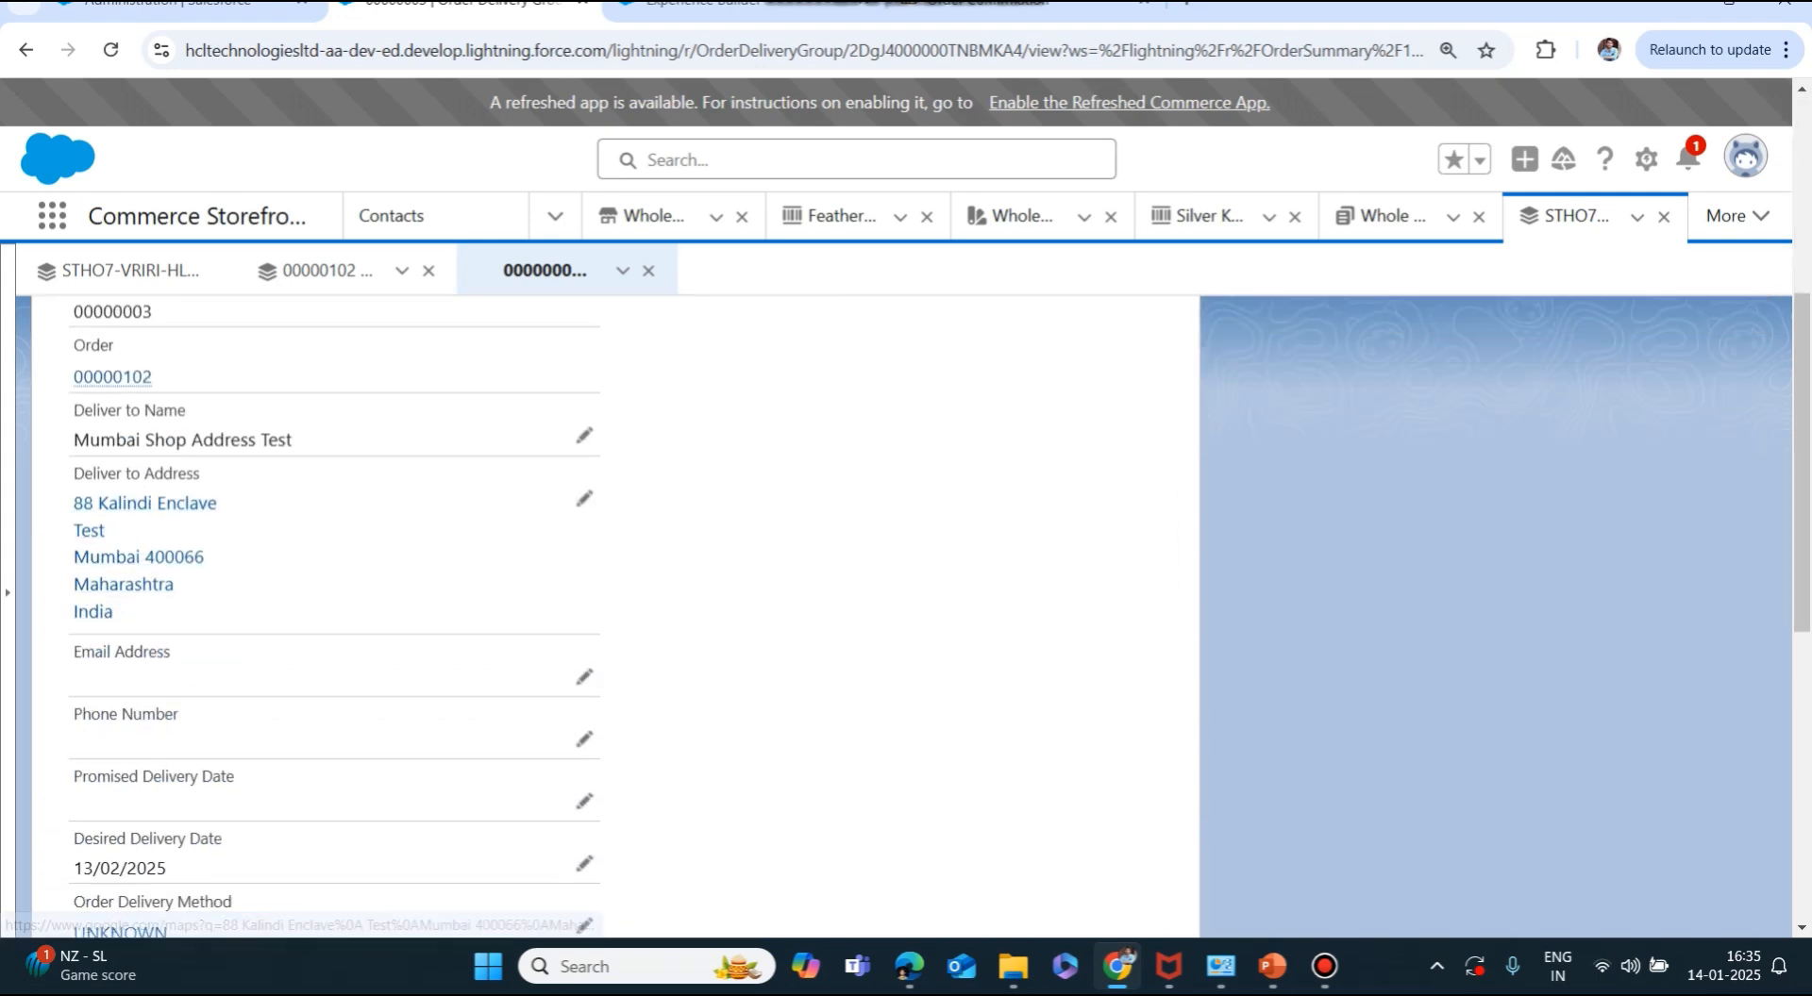
drag(74, 409, 186, 410)
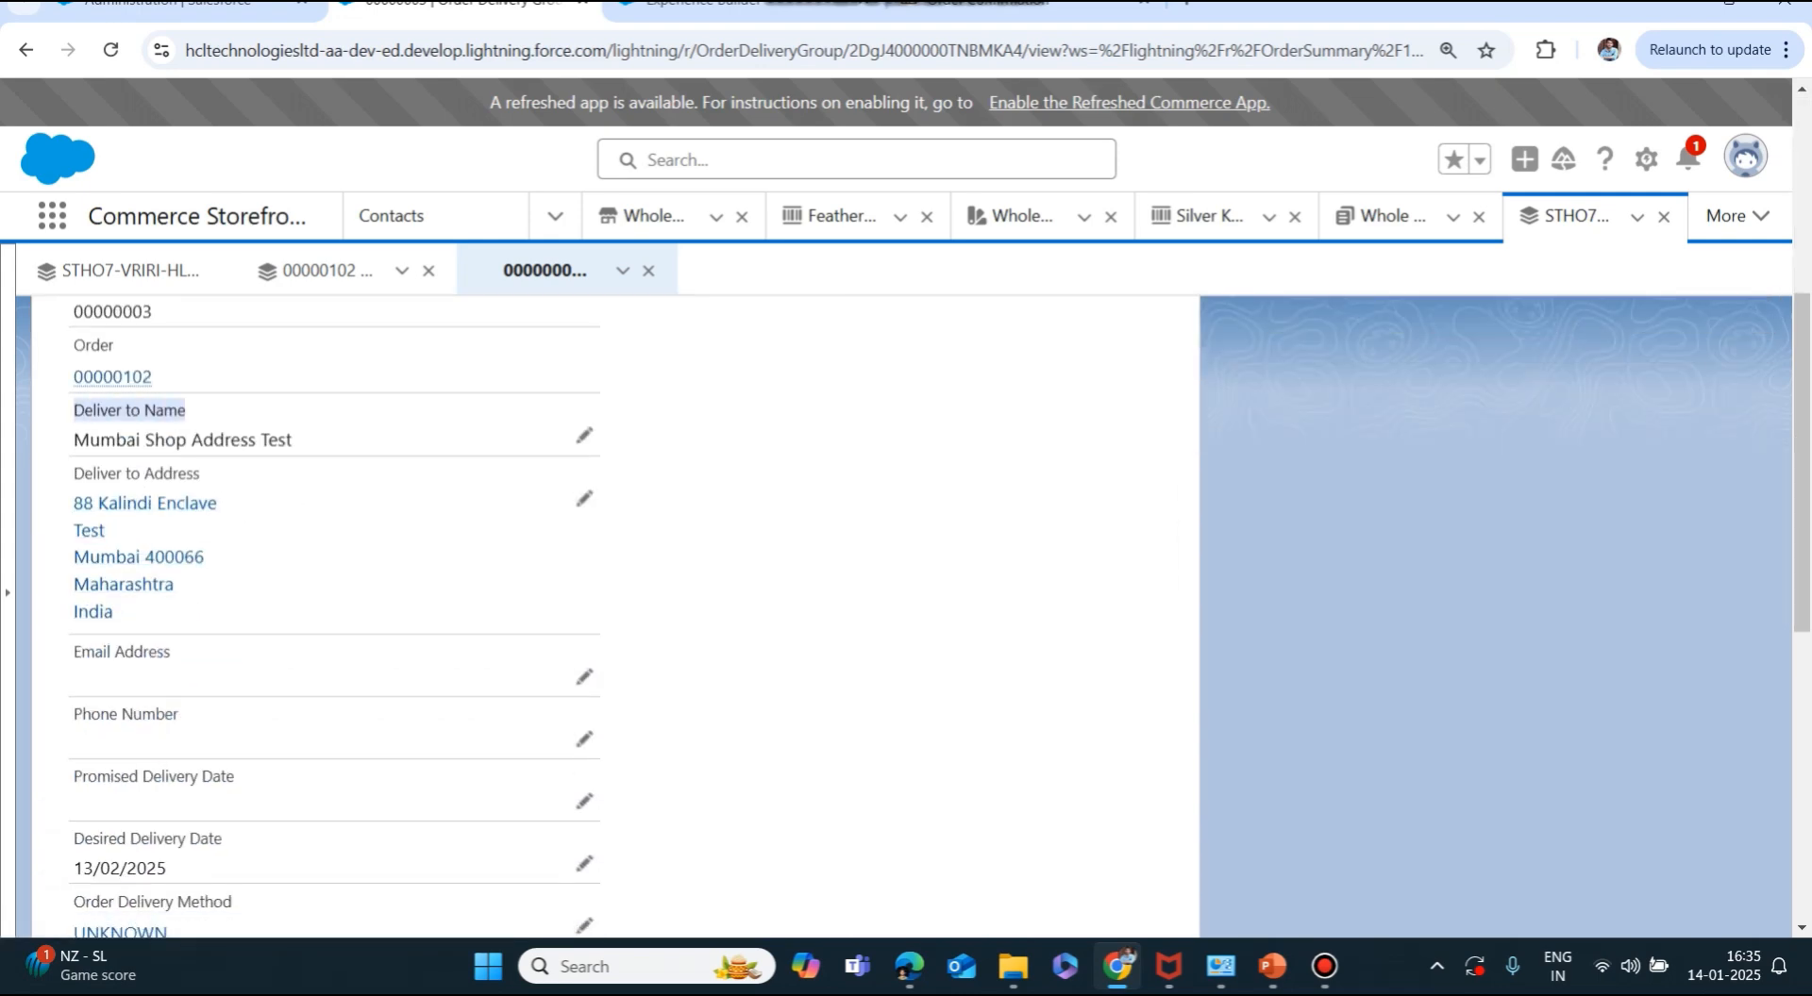
drag(75, 441, 293, 440)
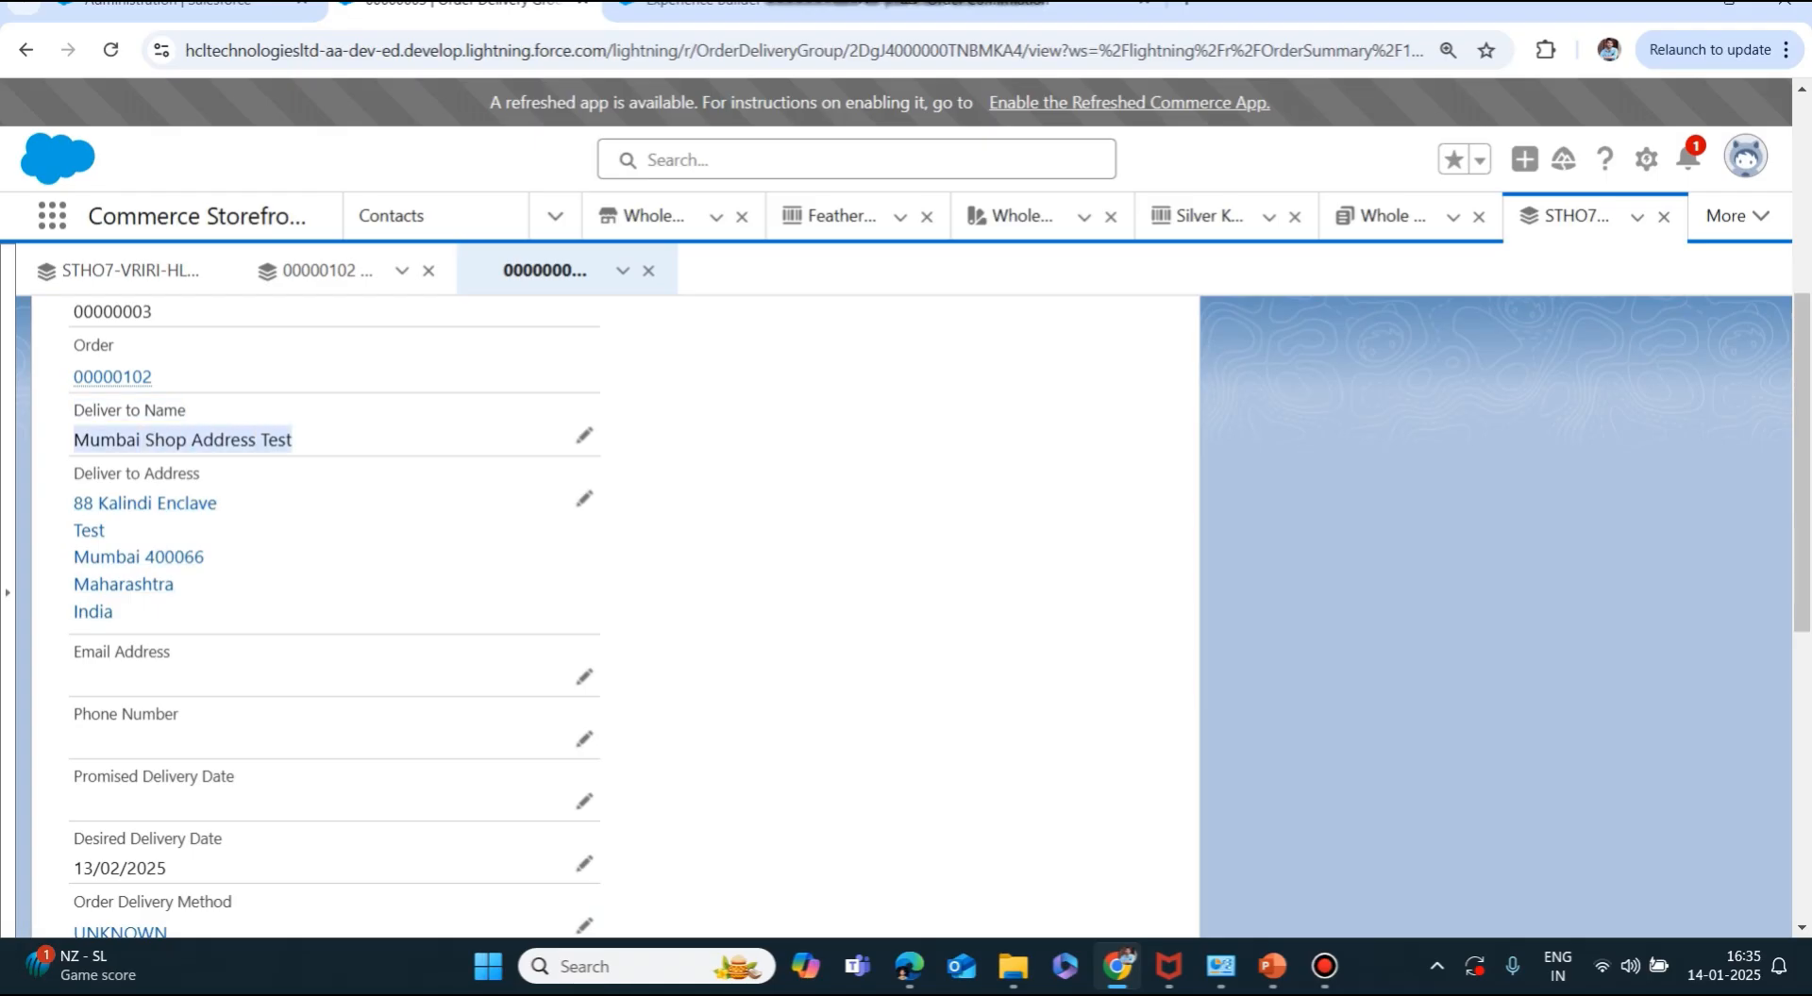
drag(113, 612, 73, 503)
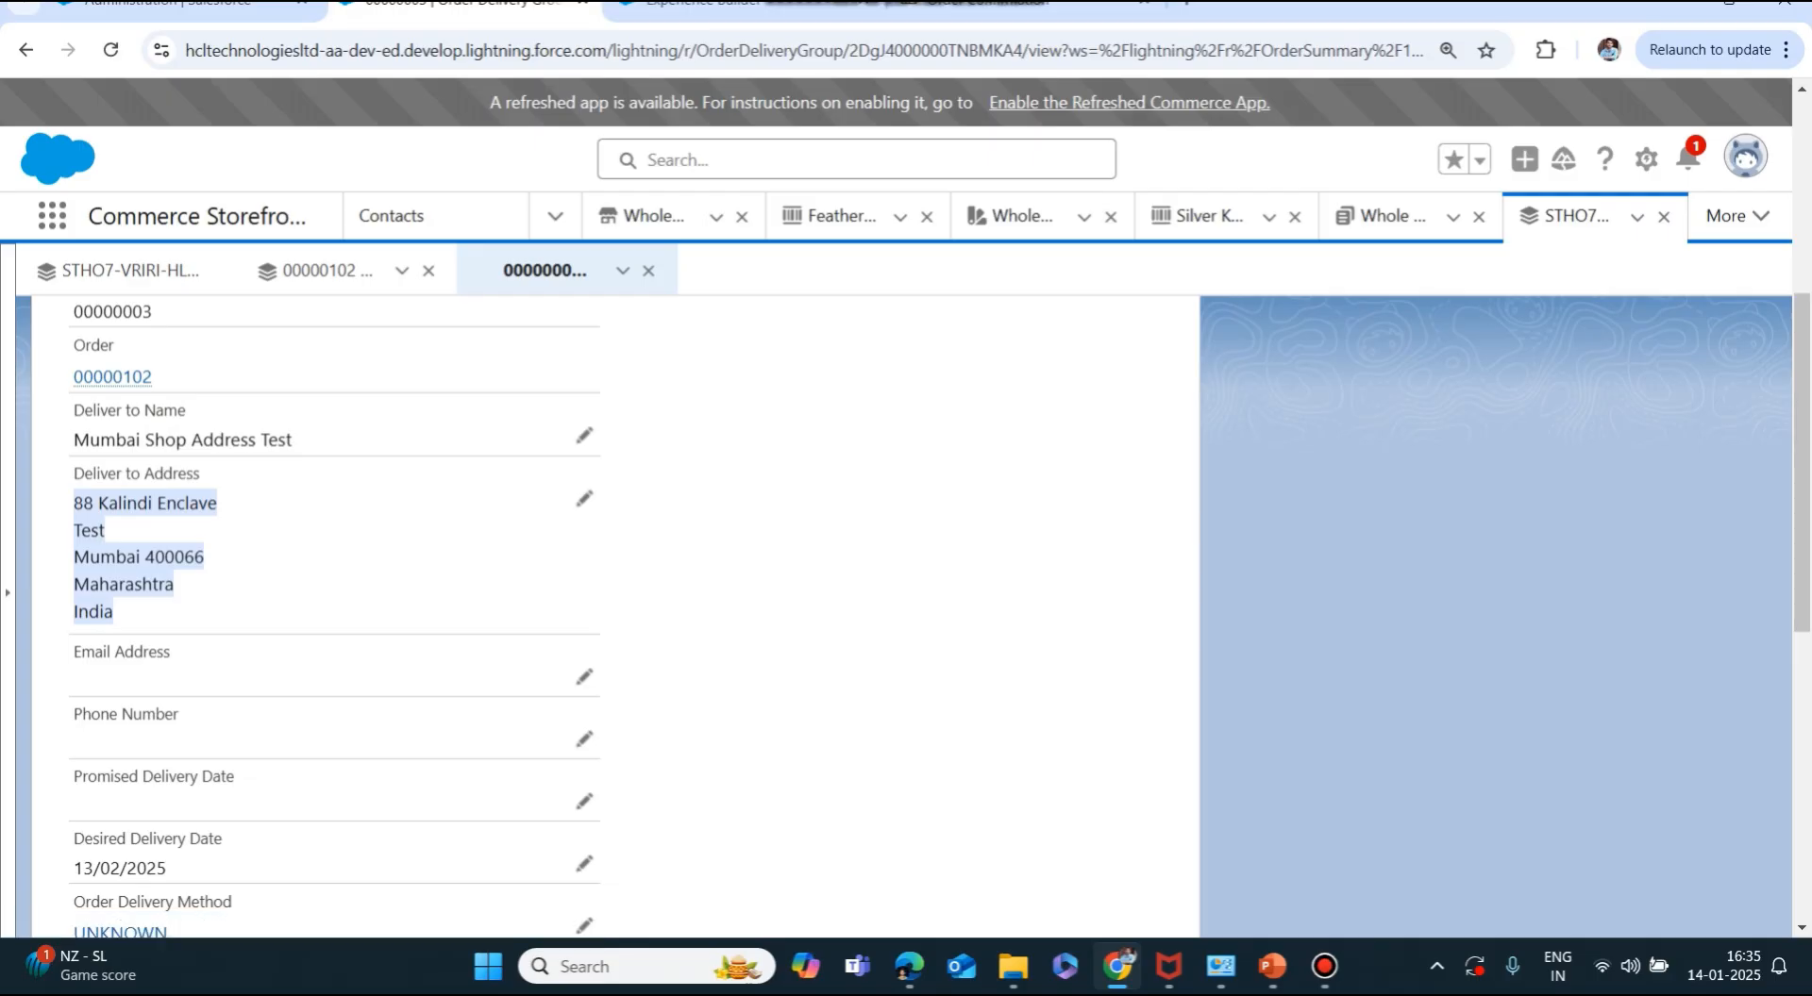
scroll(330, 613, down, 3)
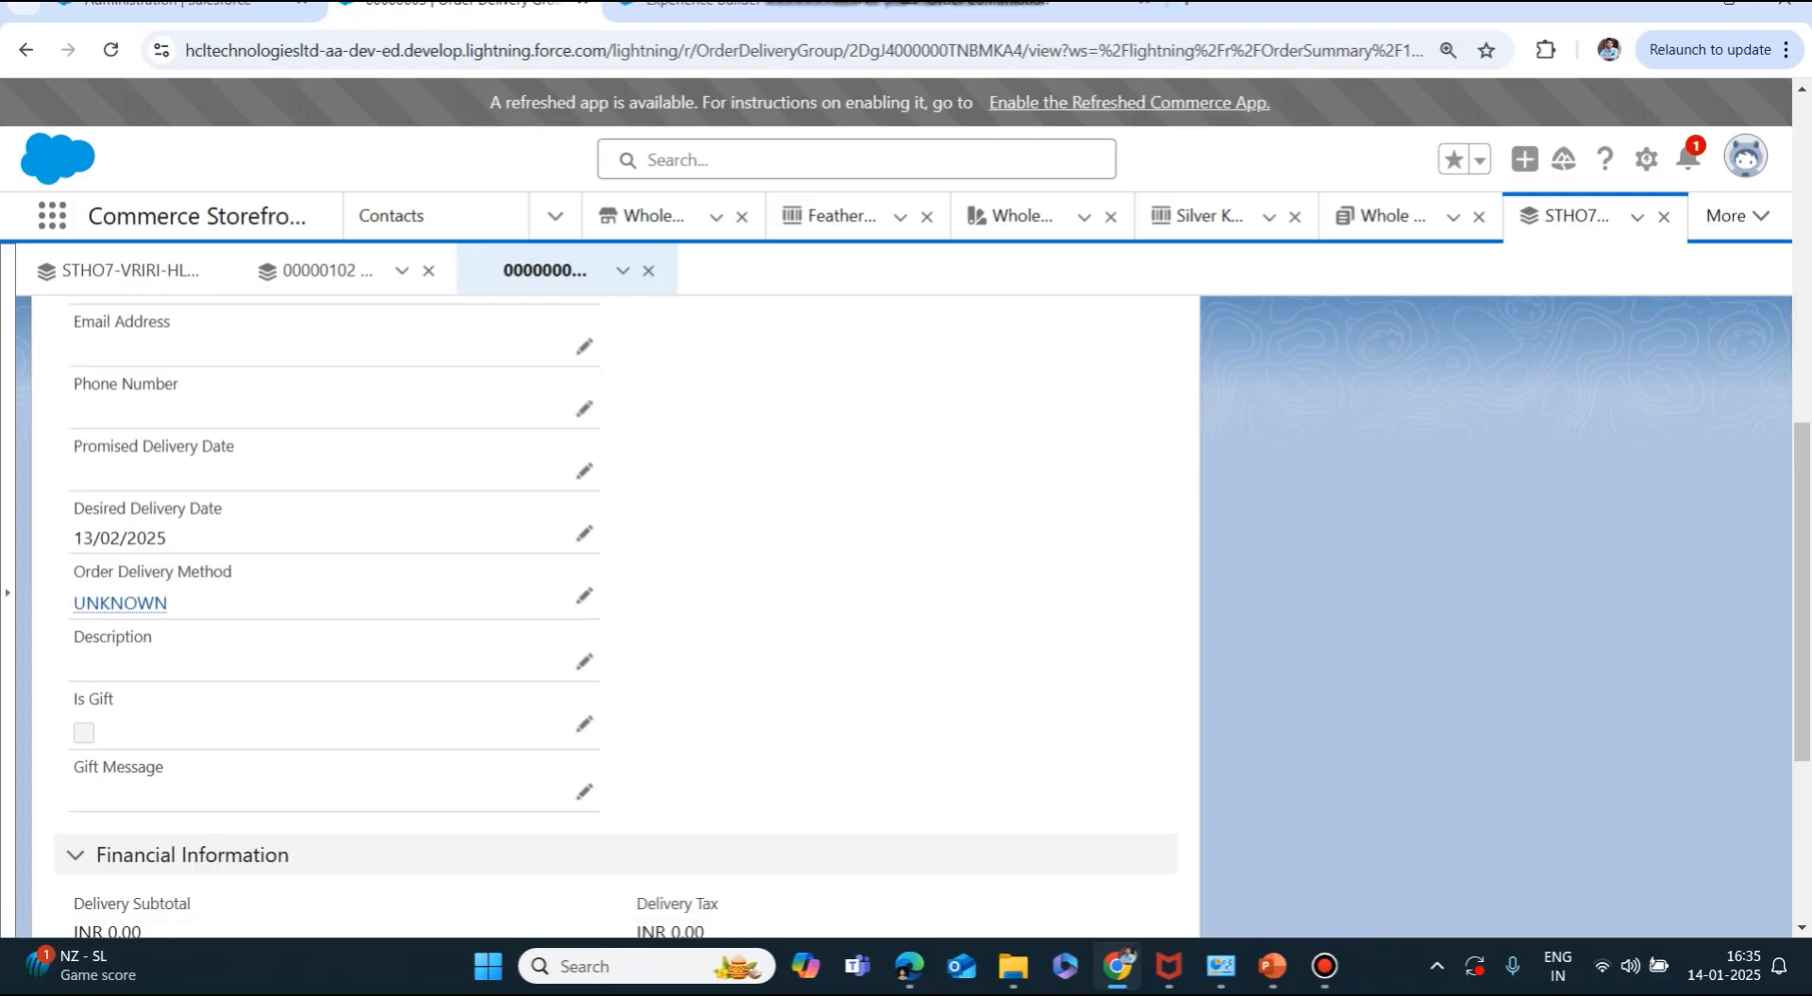
drag(73, 539, 167, 538)
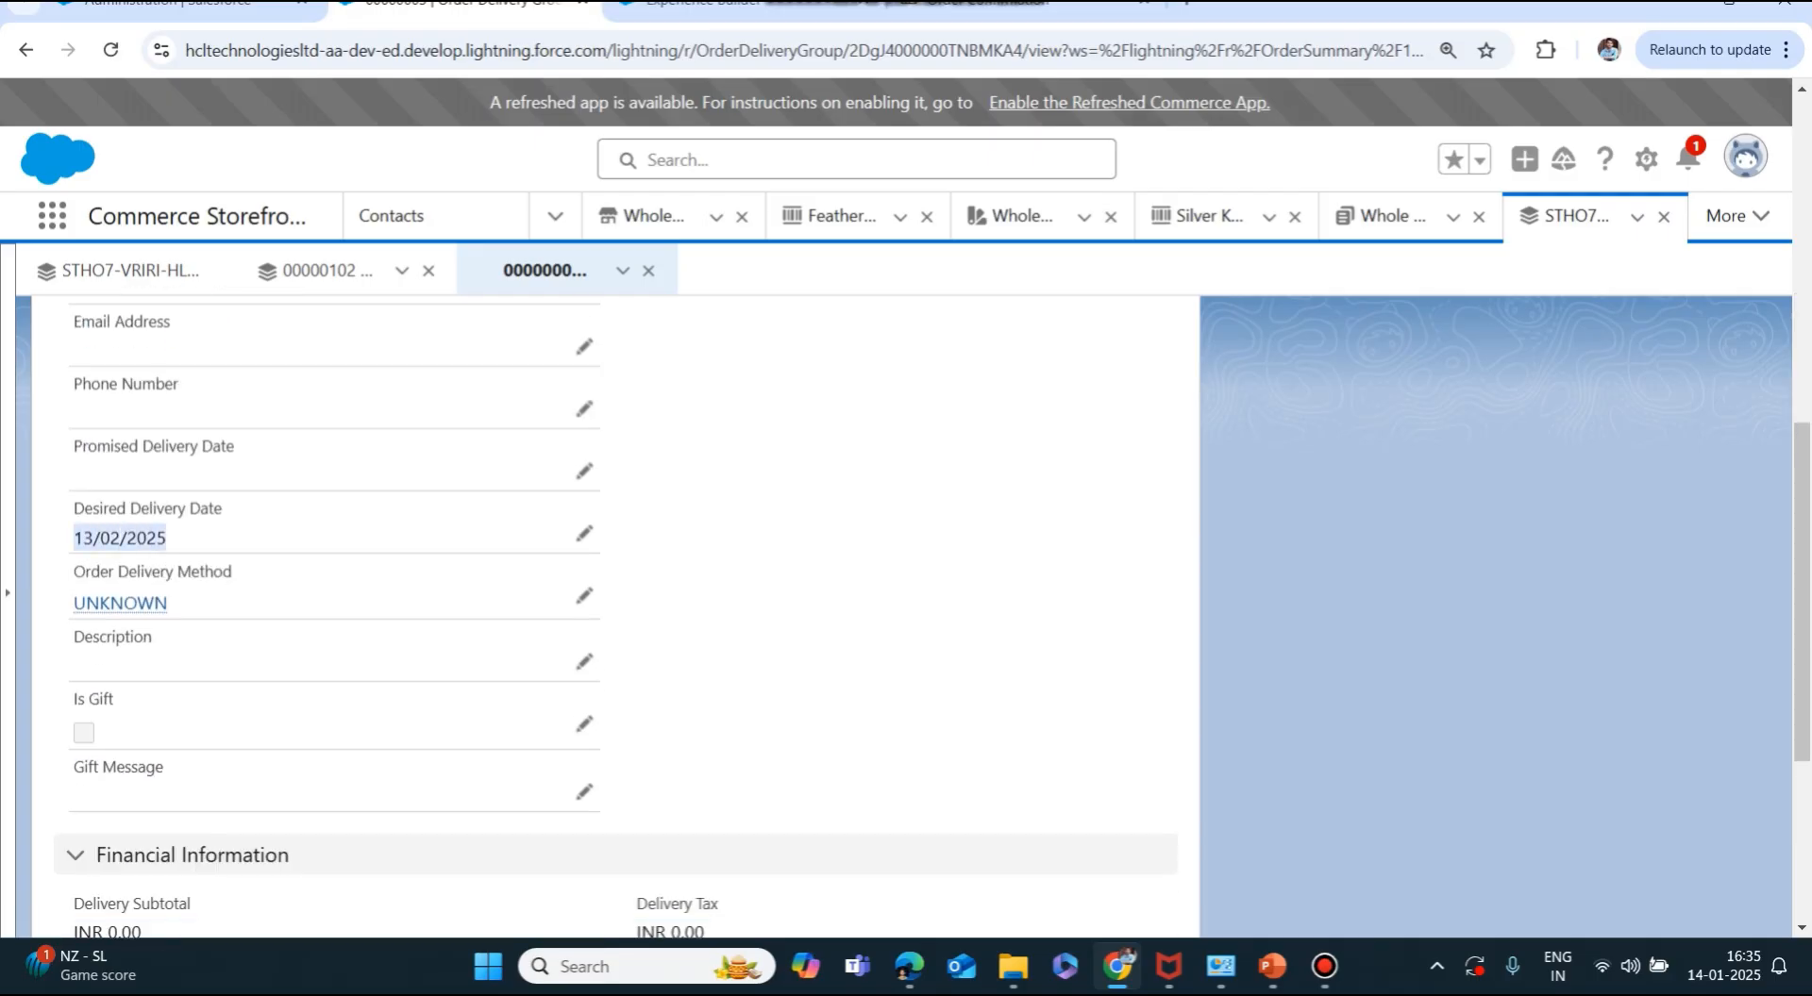
scroll(603, 614, down, 4)
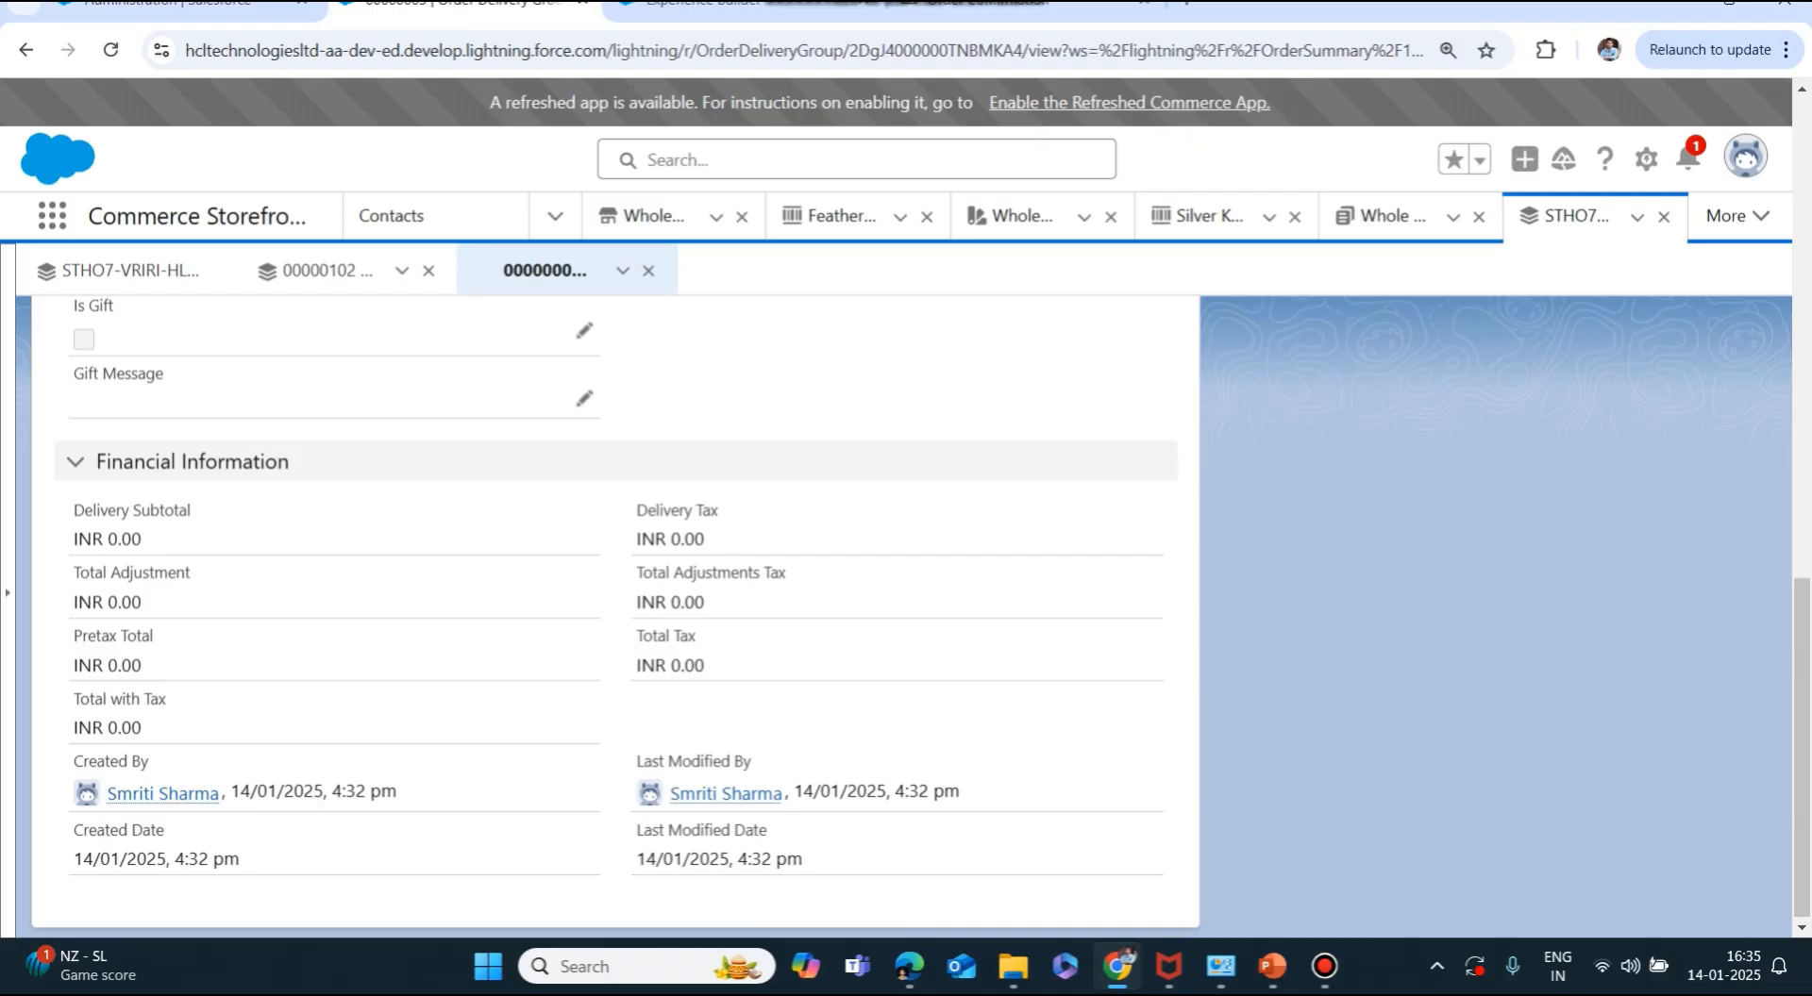
scroll(604, 613, up, 10)
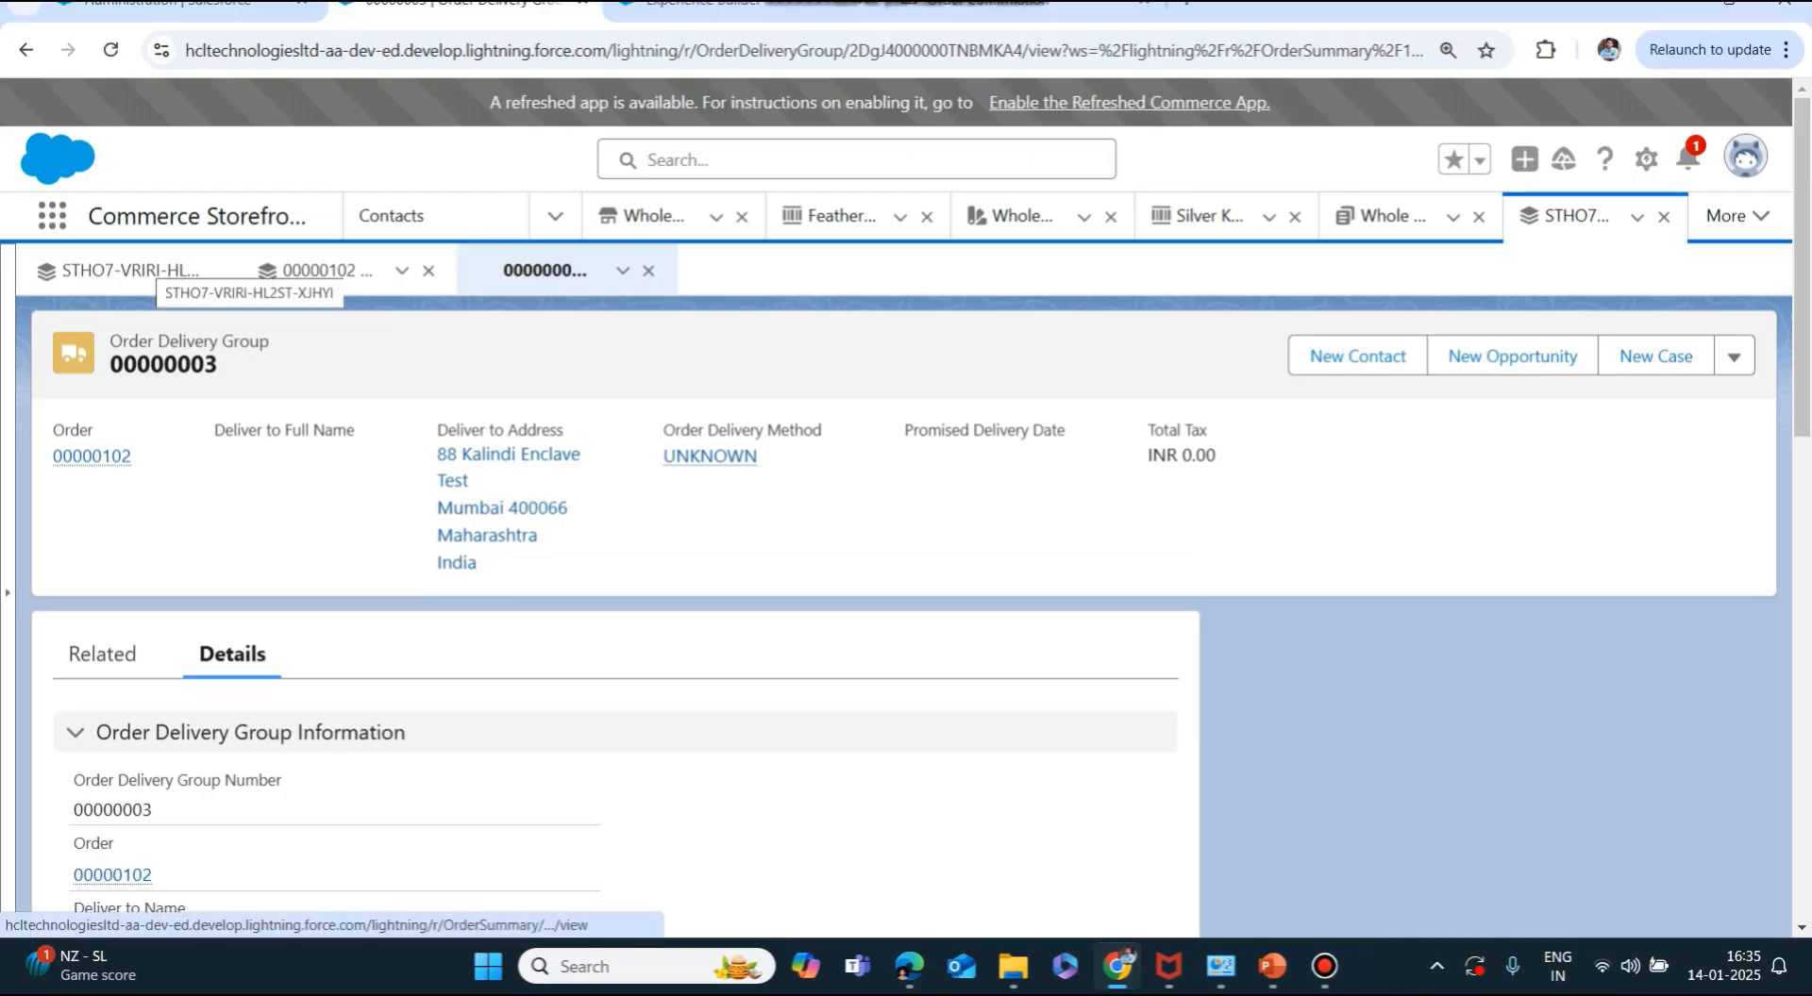
Check the Order Summary, Order and Order Delivery Group subtabs, then return to the storefront confirmation page.
click(132, 270)
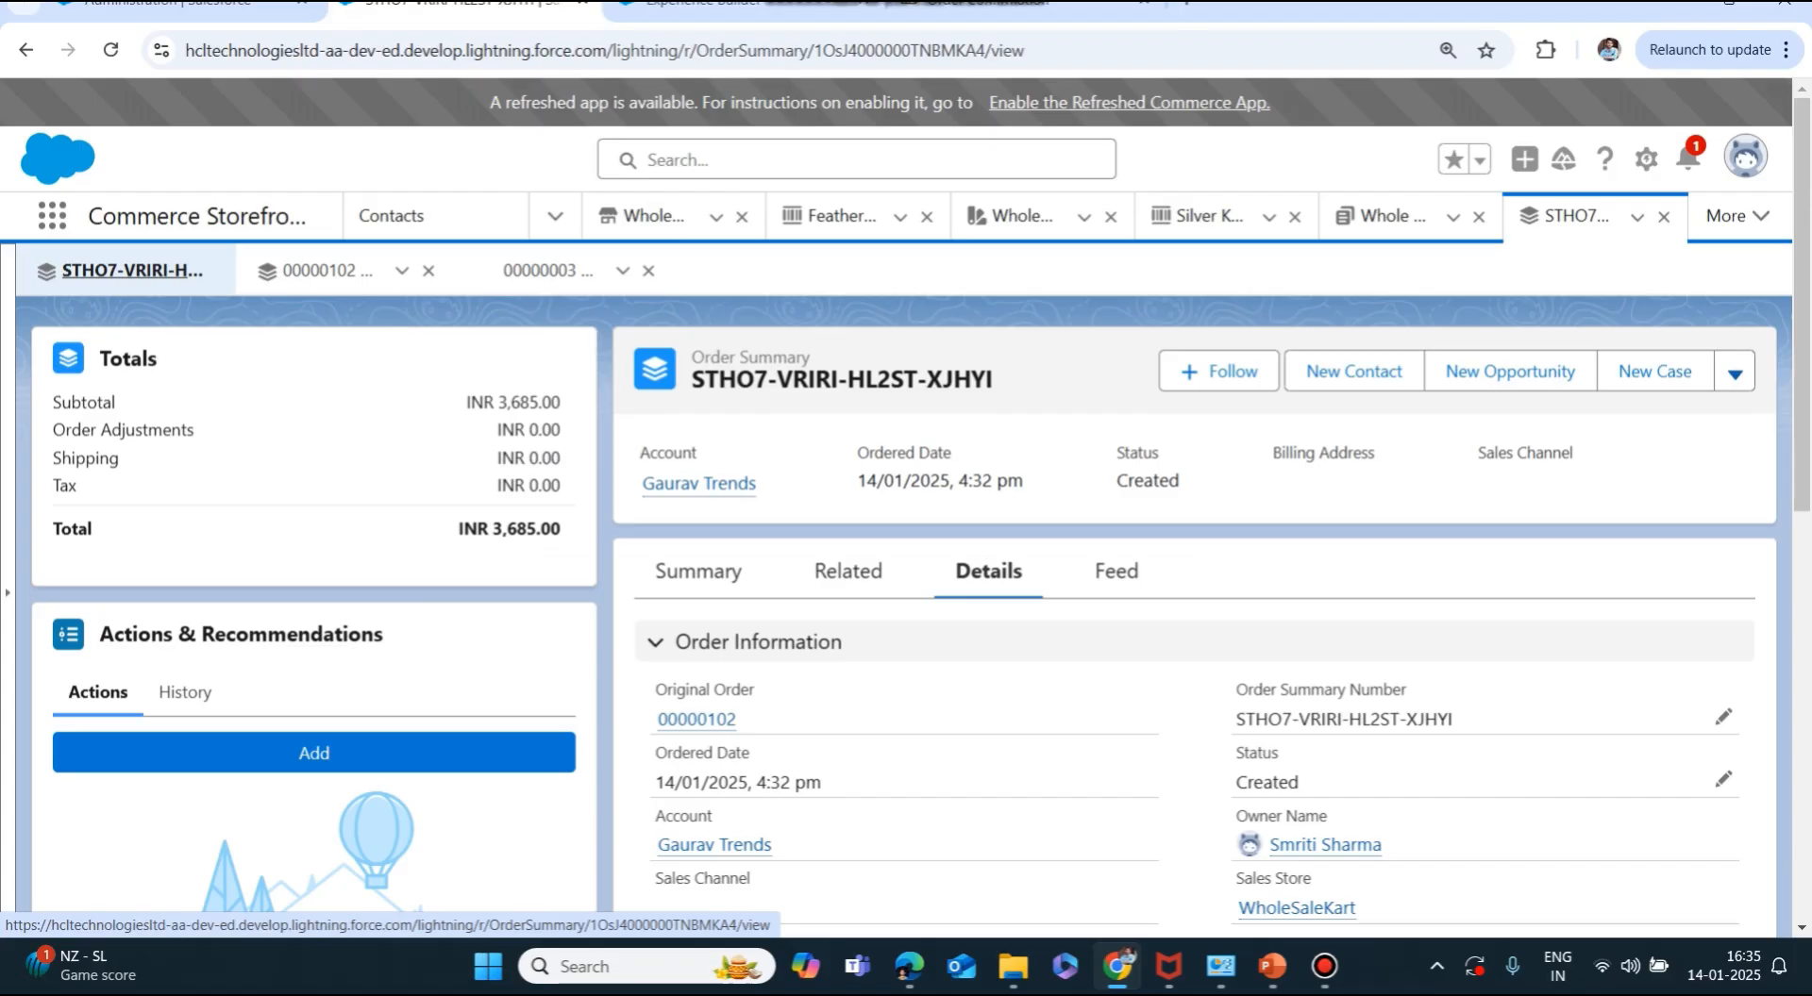
click(317, 271)
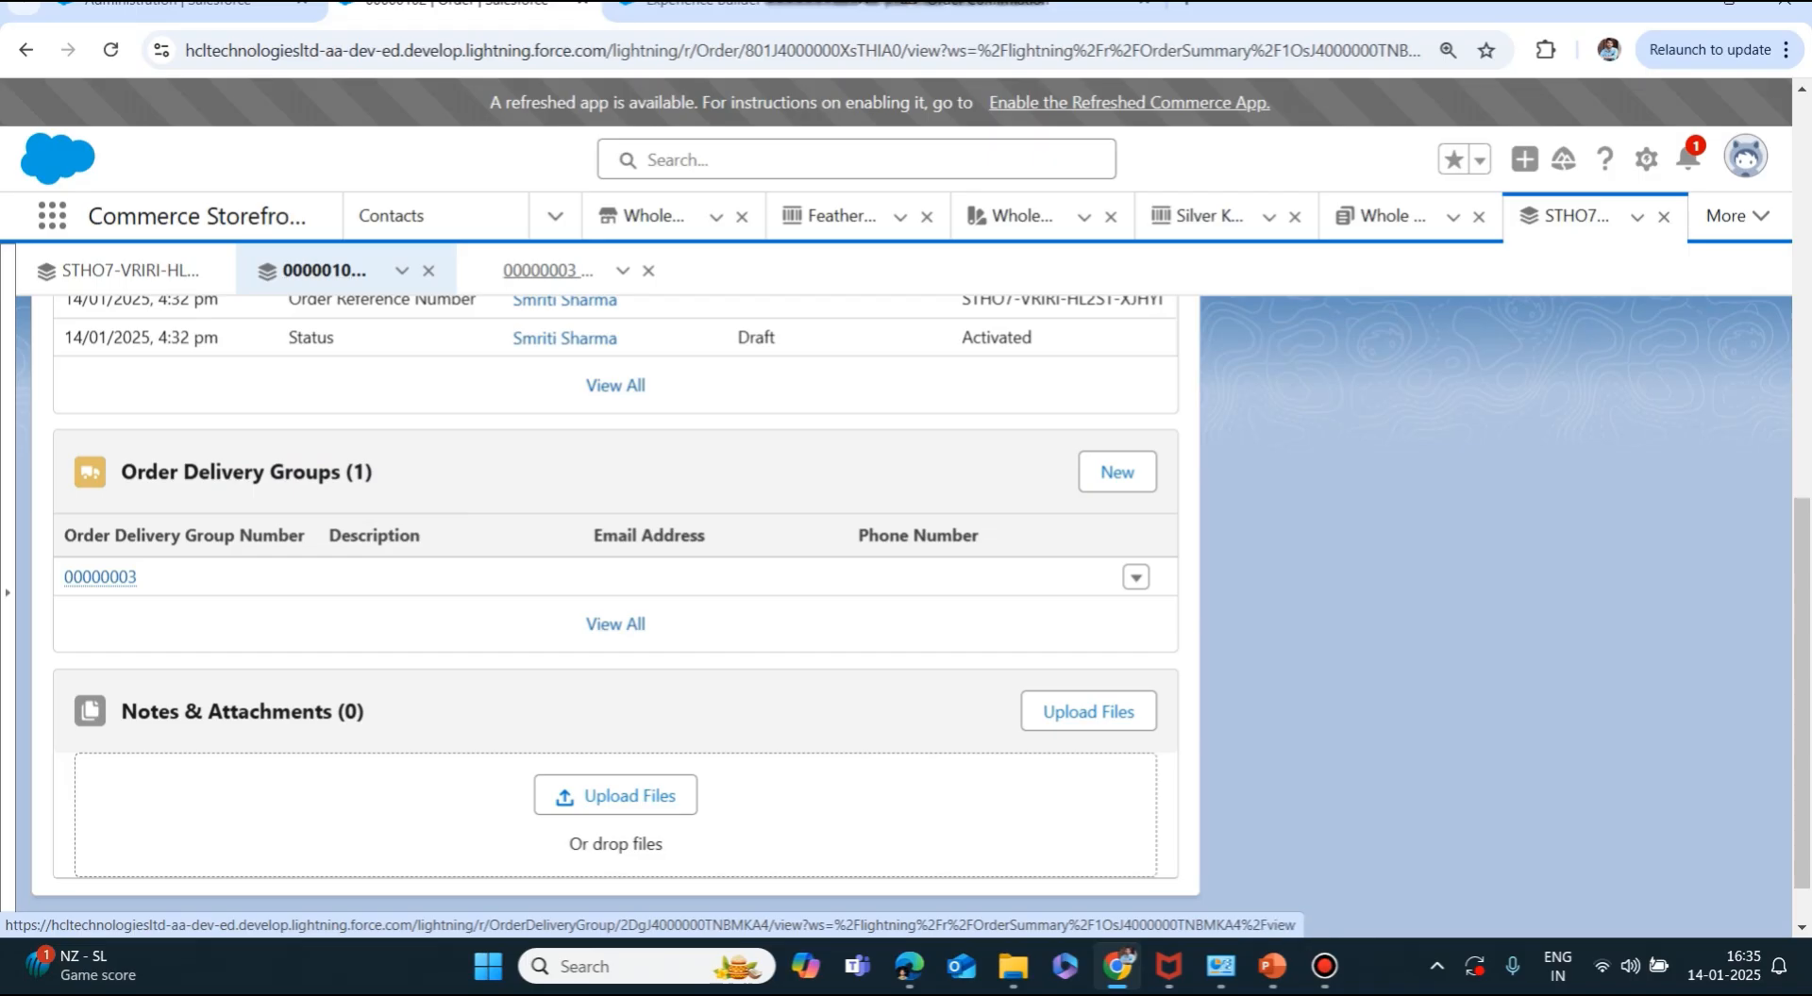
click(547, 271)
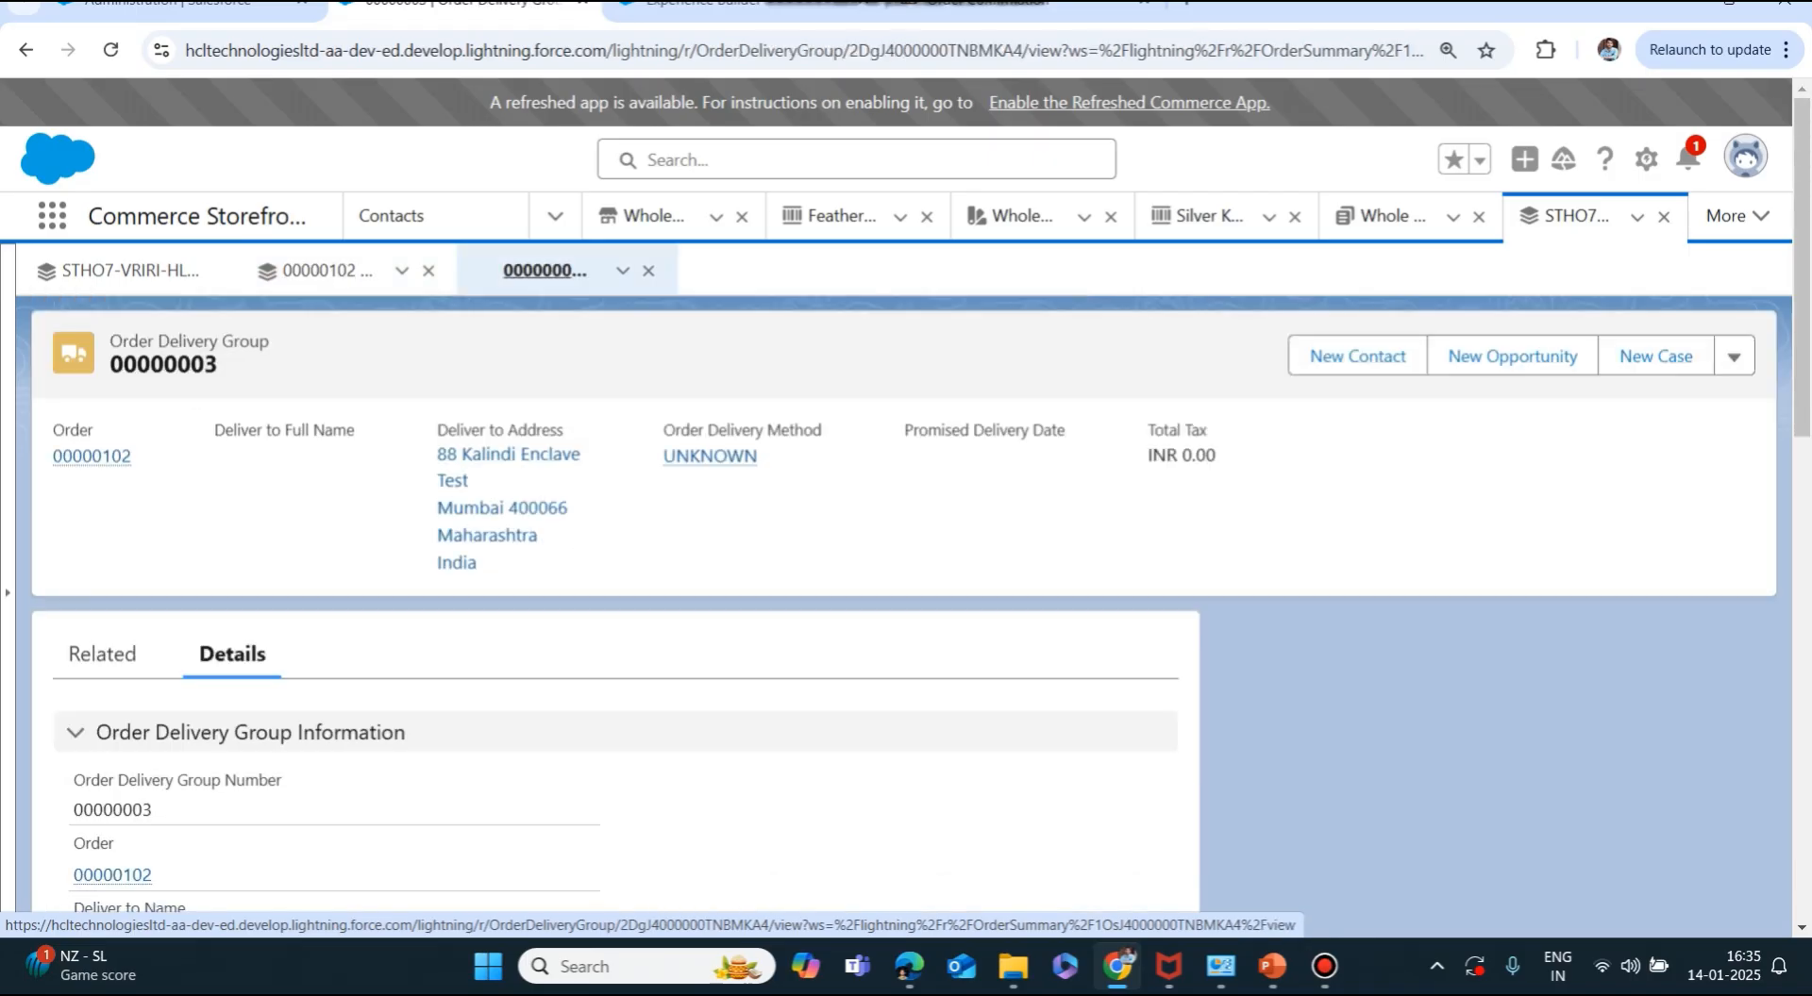
scroll(603, 566, down, 5)
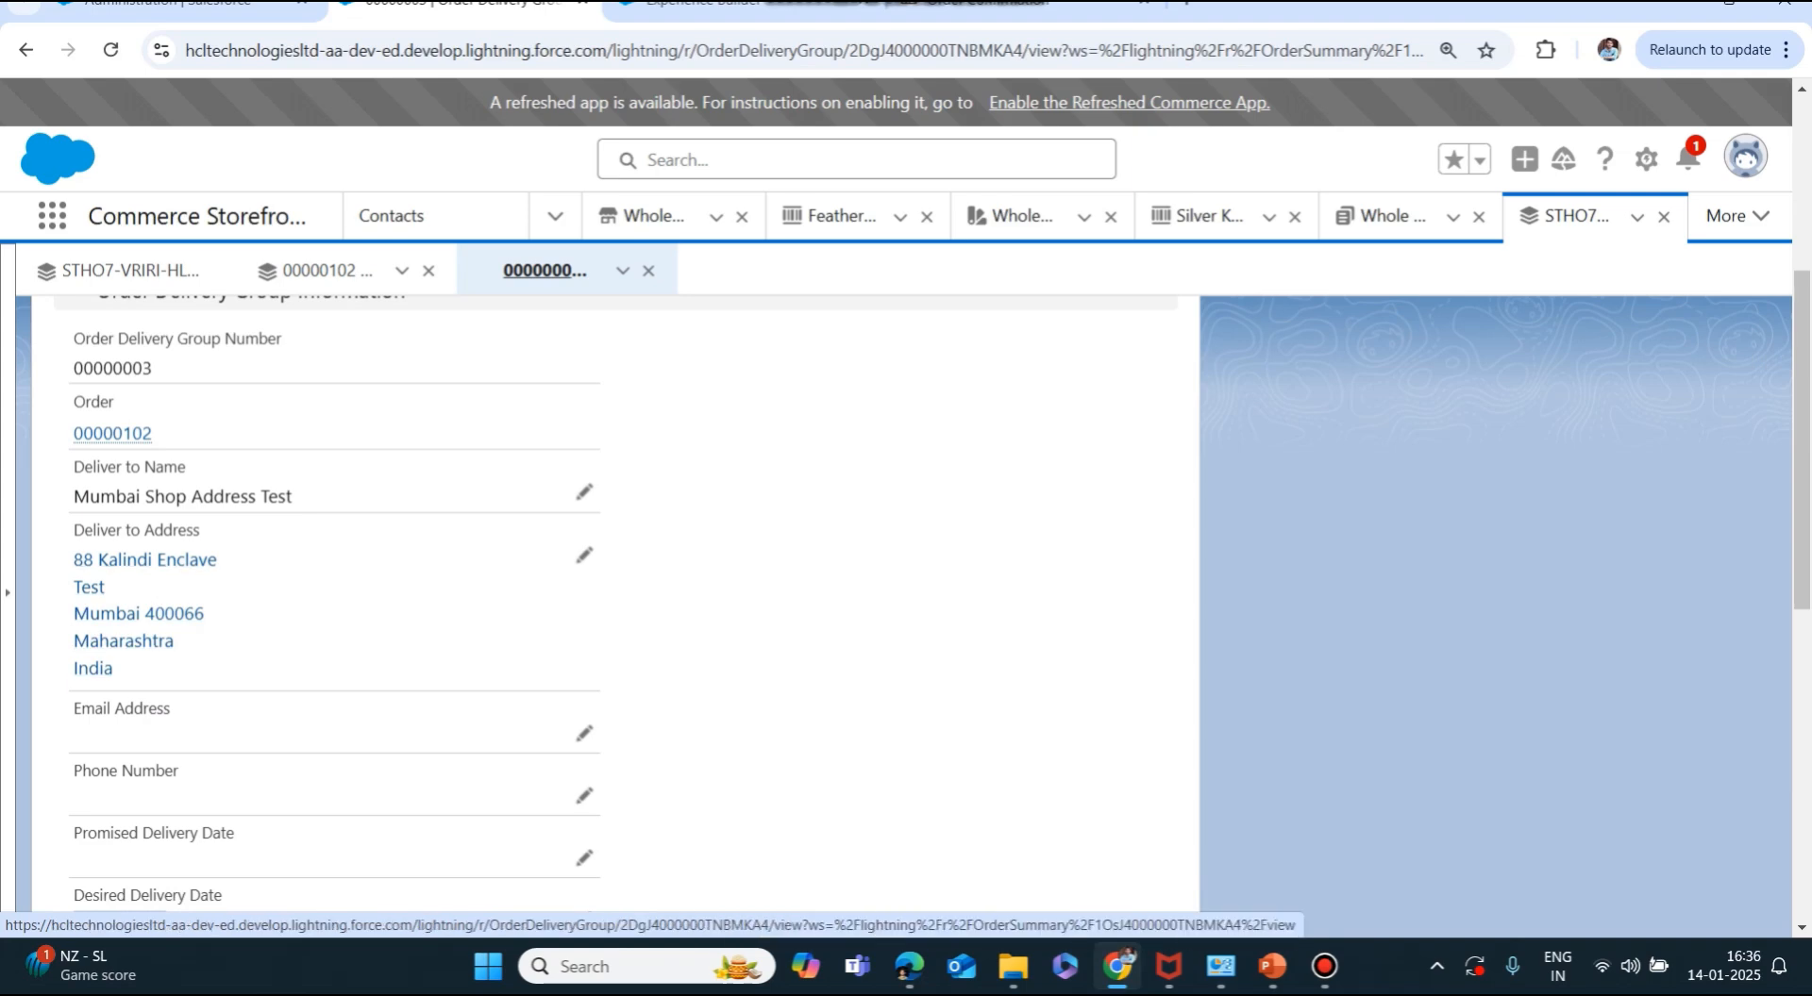
scroll(613, 604, up, 5)
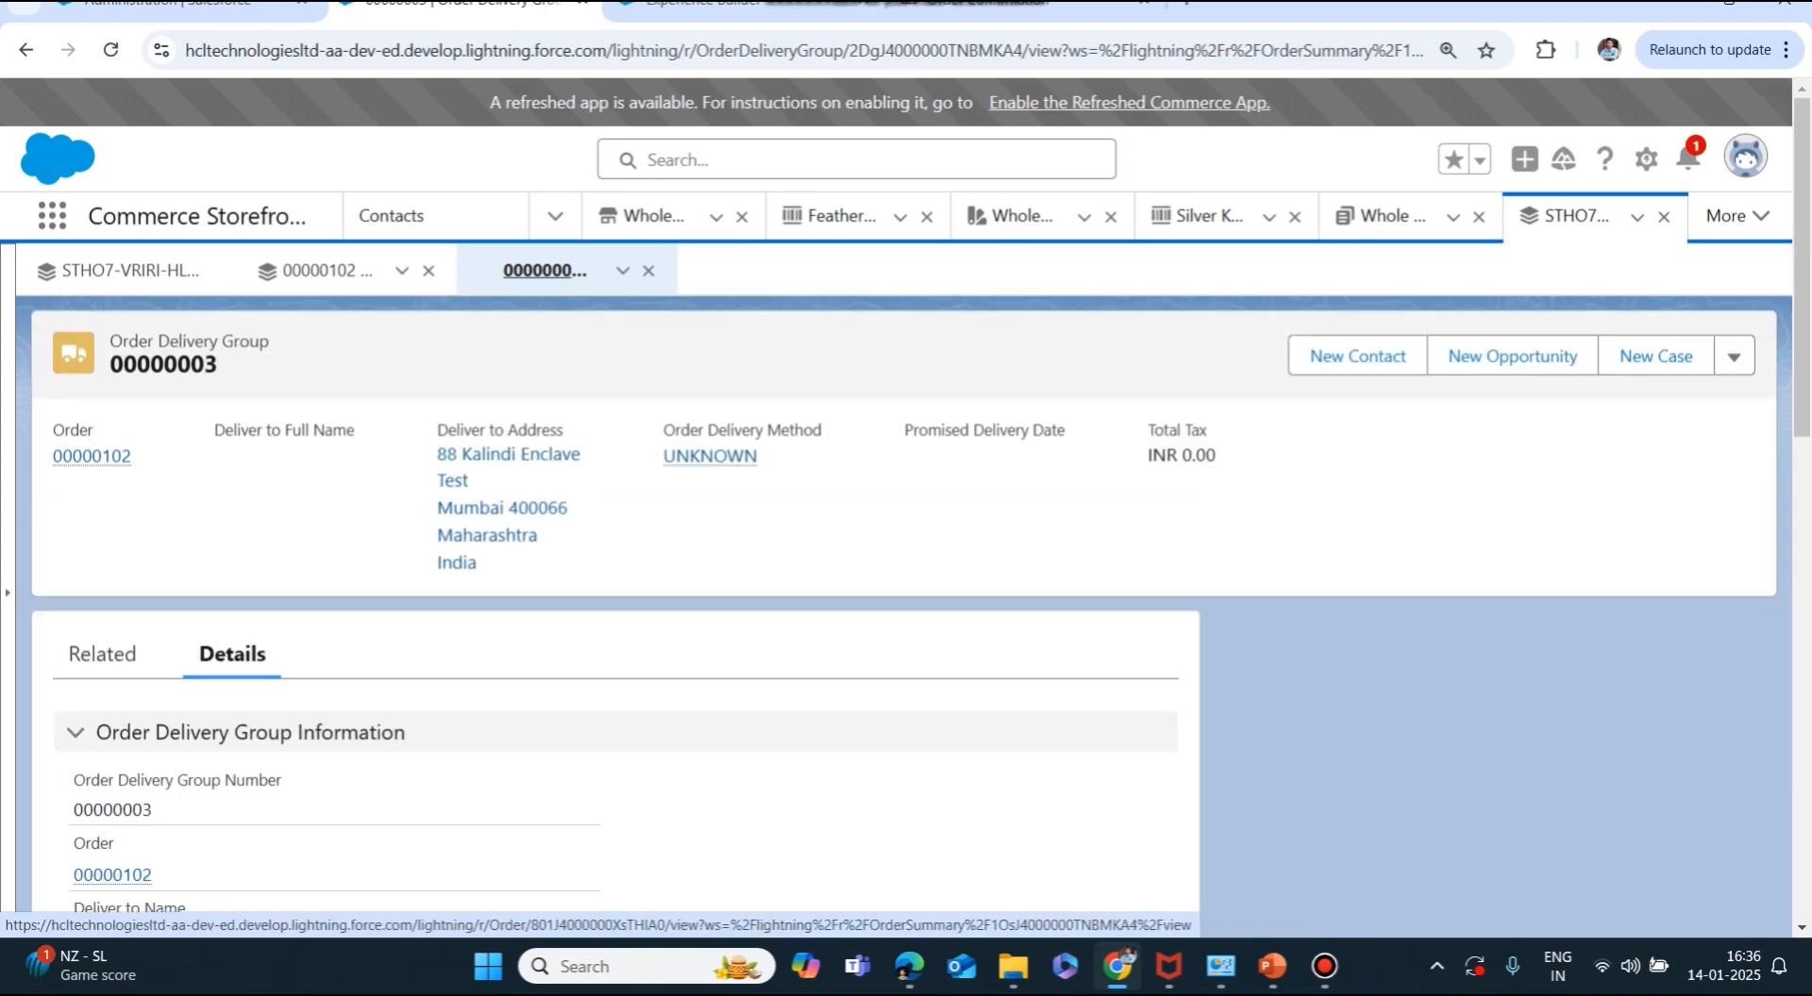
click(112, 874)
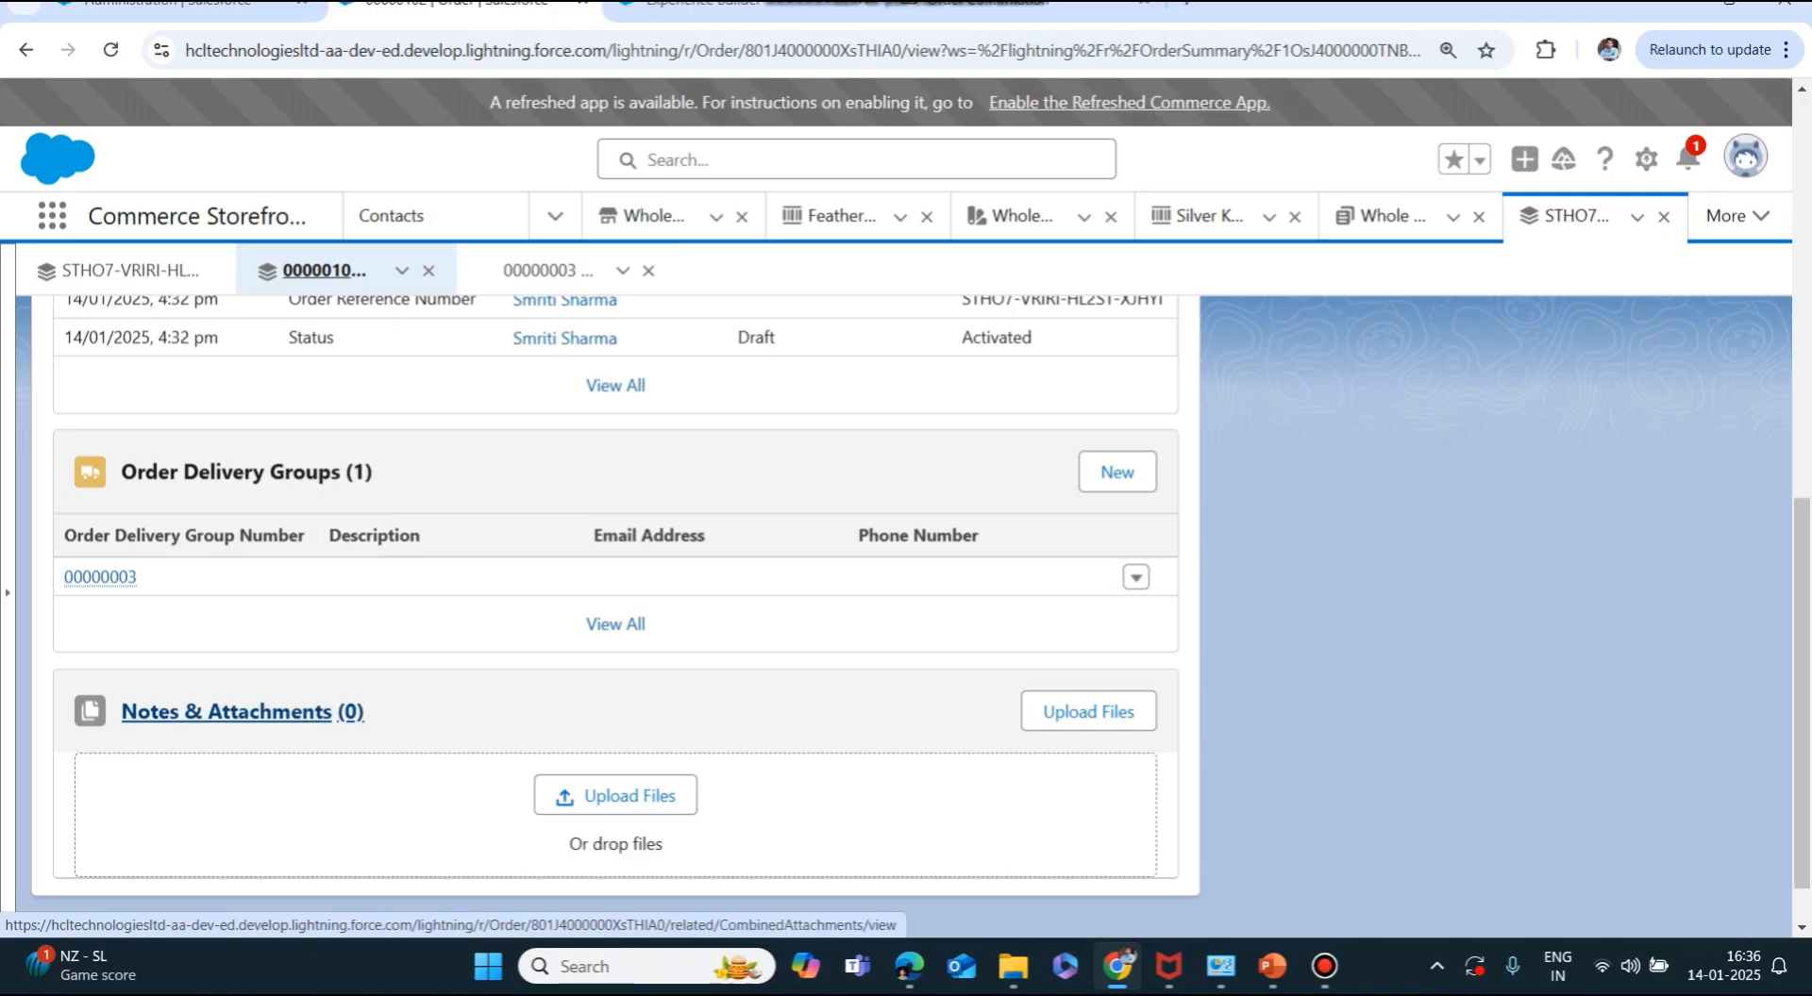
scroll(243, 712, down, 1)
scroll(243, 713, up, 10)
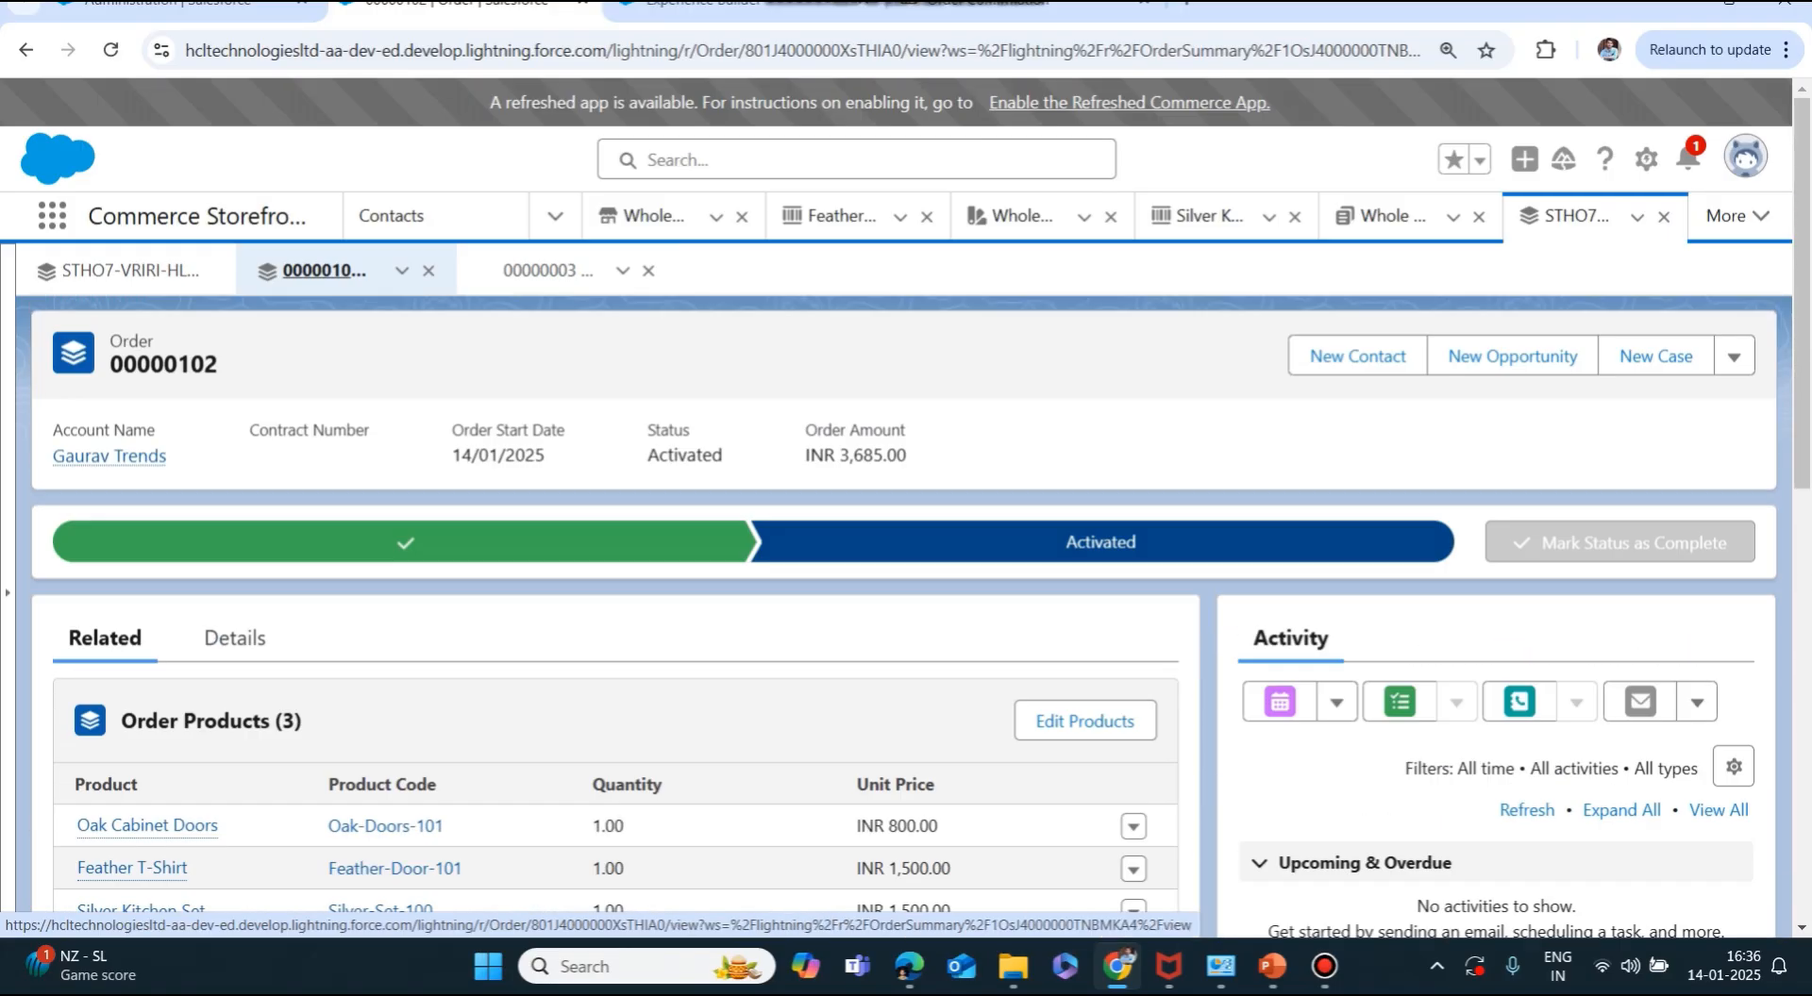
click(1000, 5)
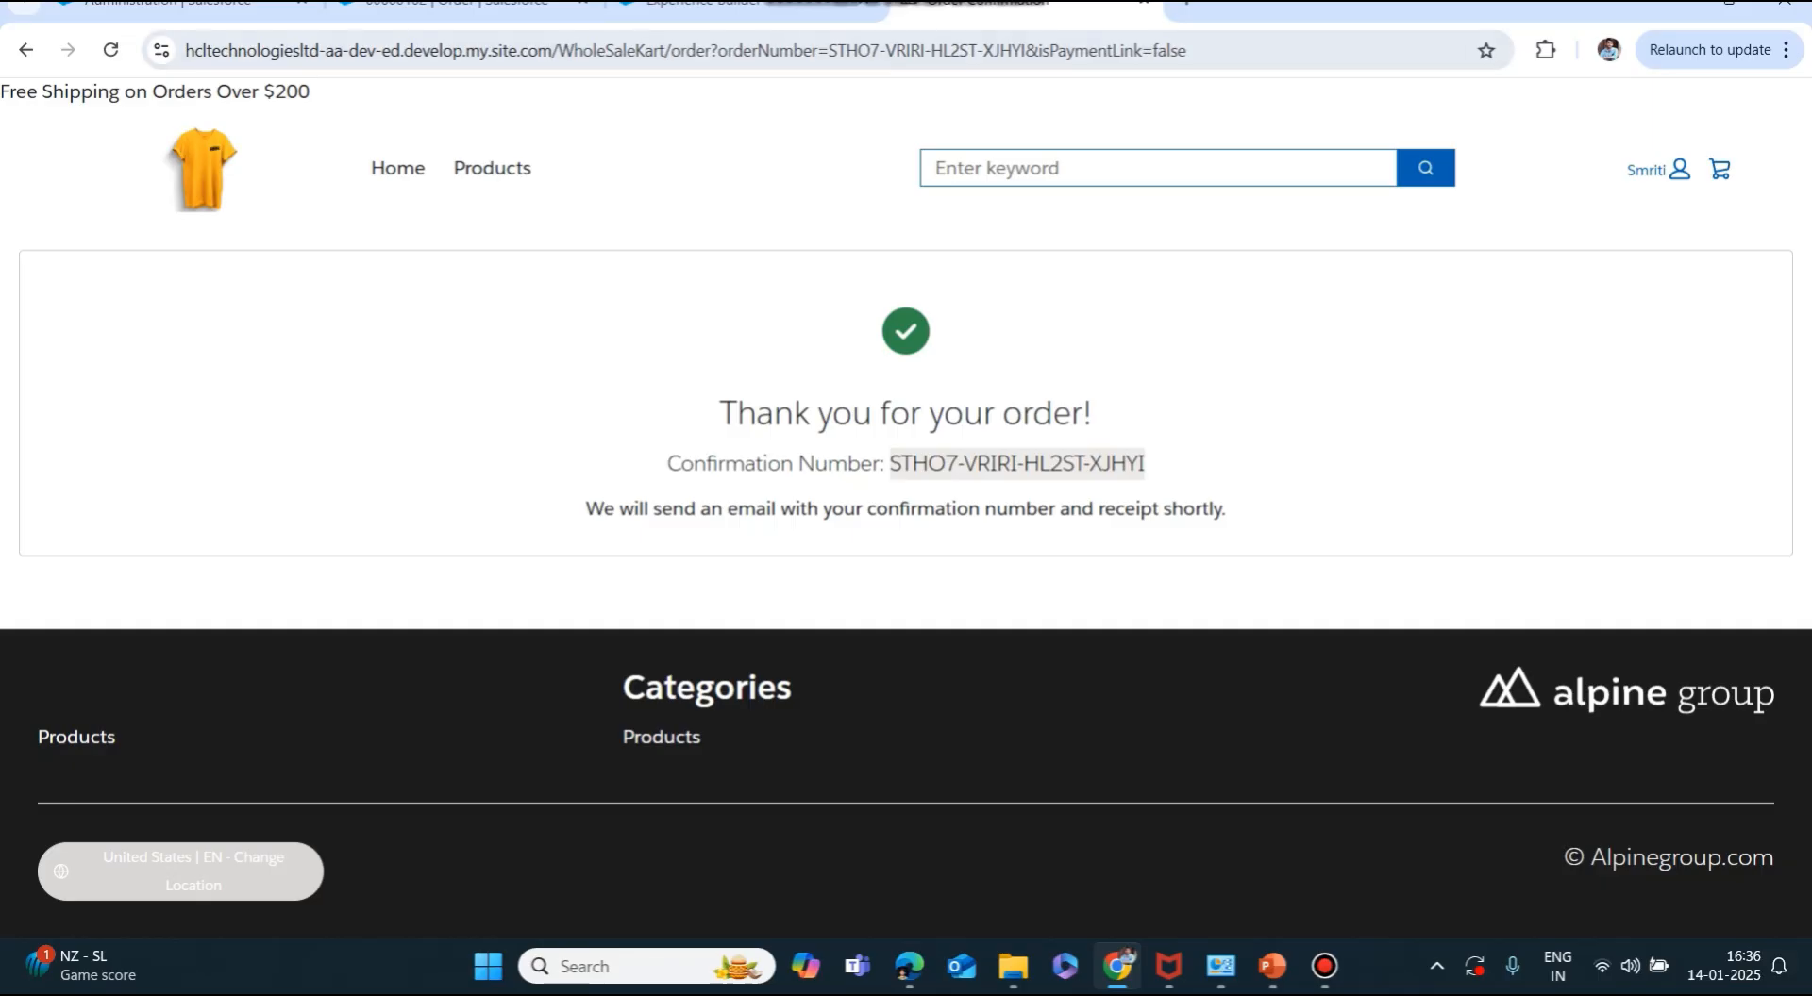
Find the Order Confirmation page among the site pages by searching 'order' and open it.
click(745, 5)
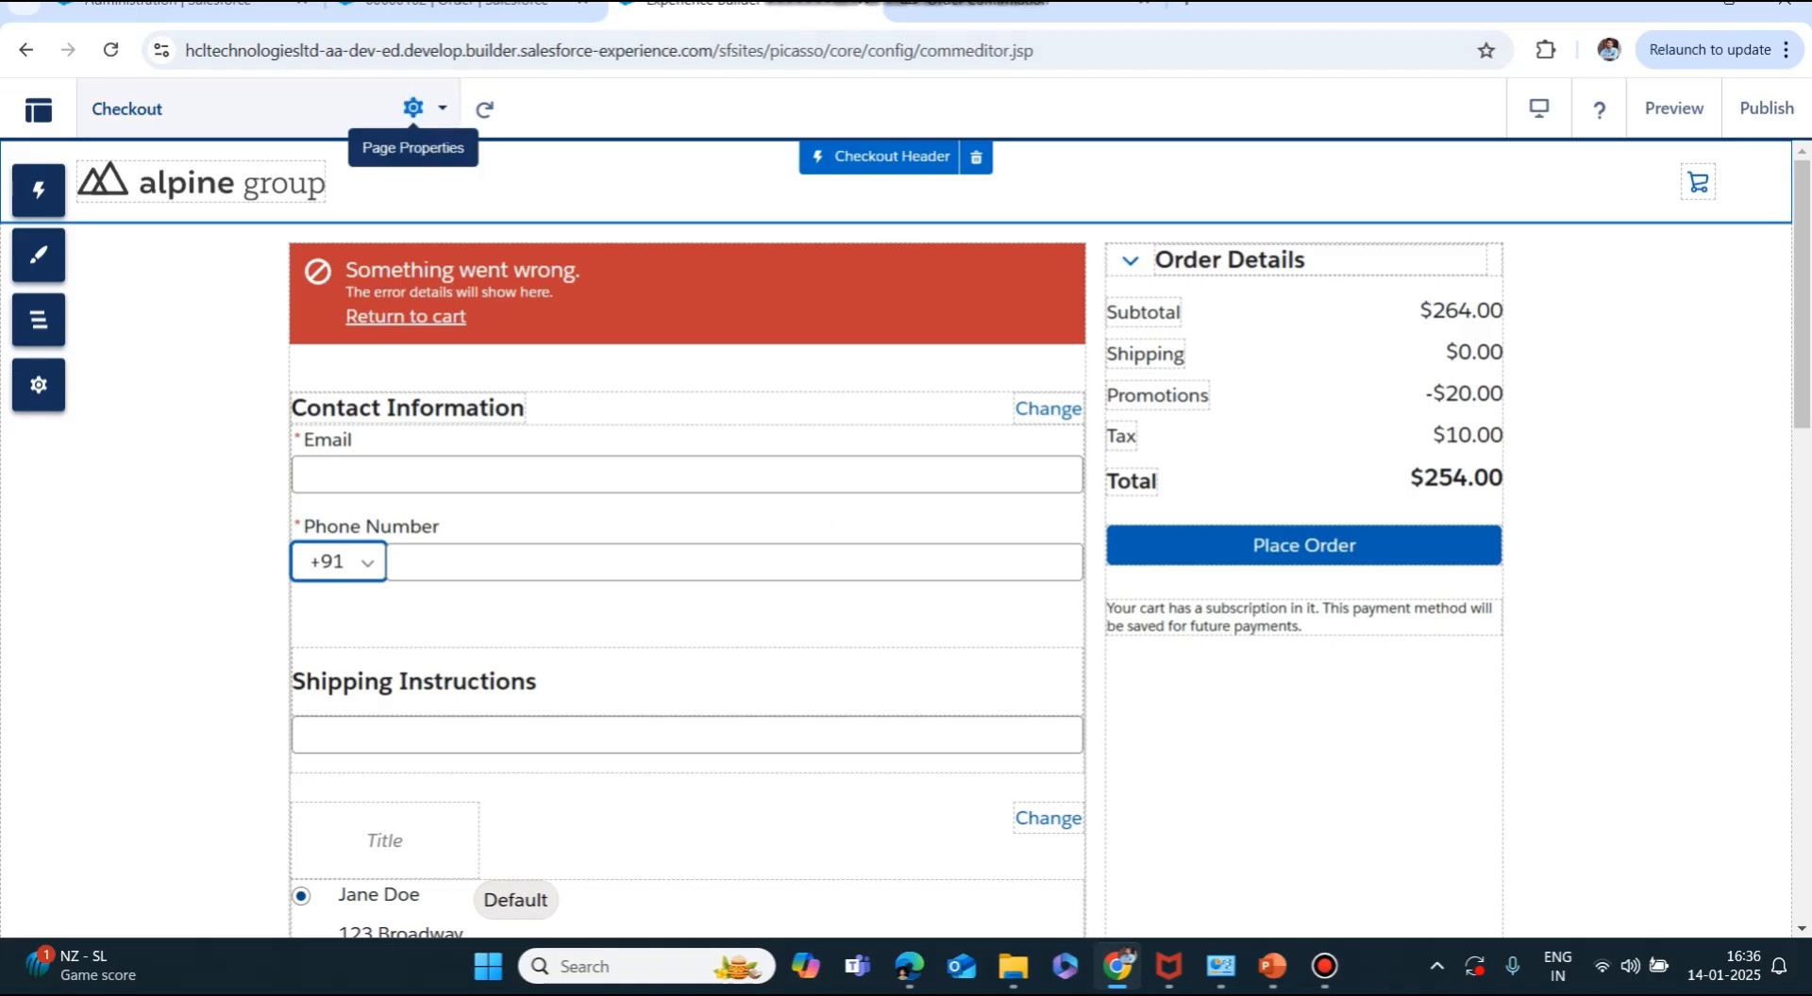
click(412, 108)
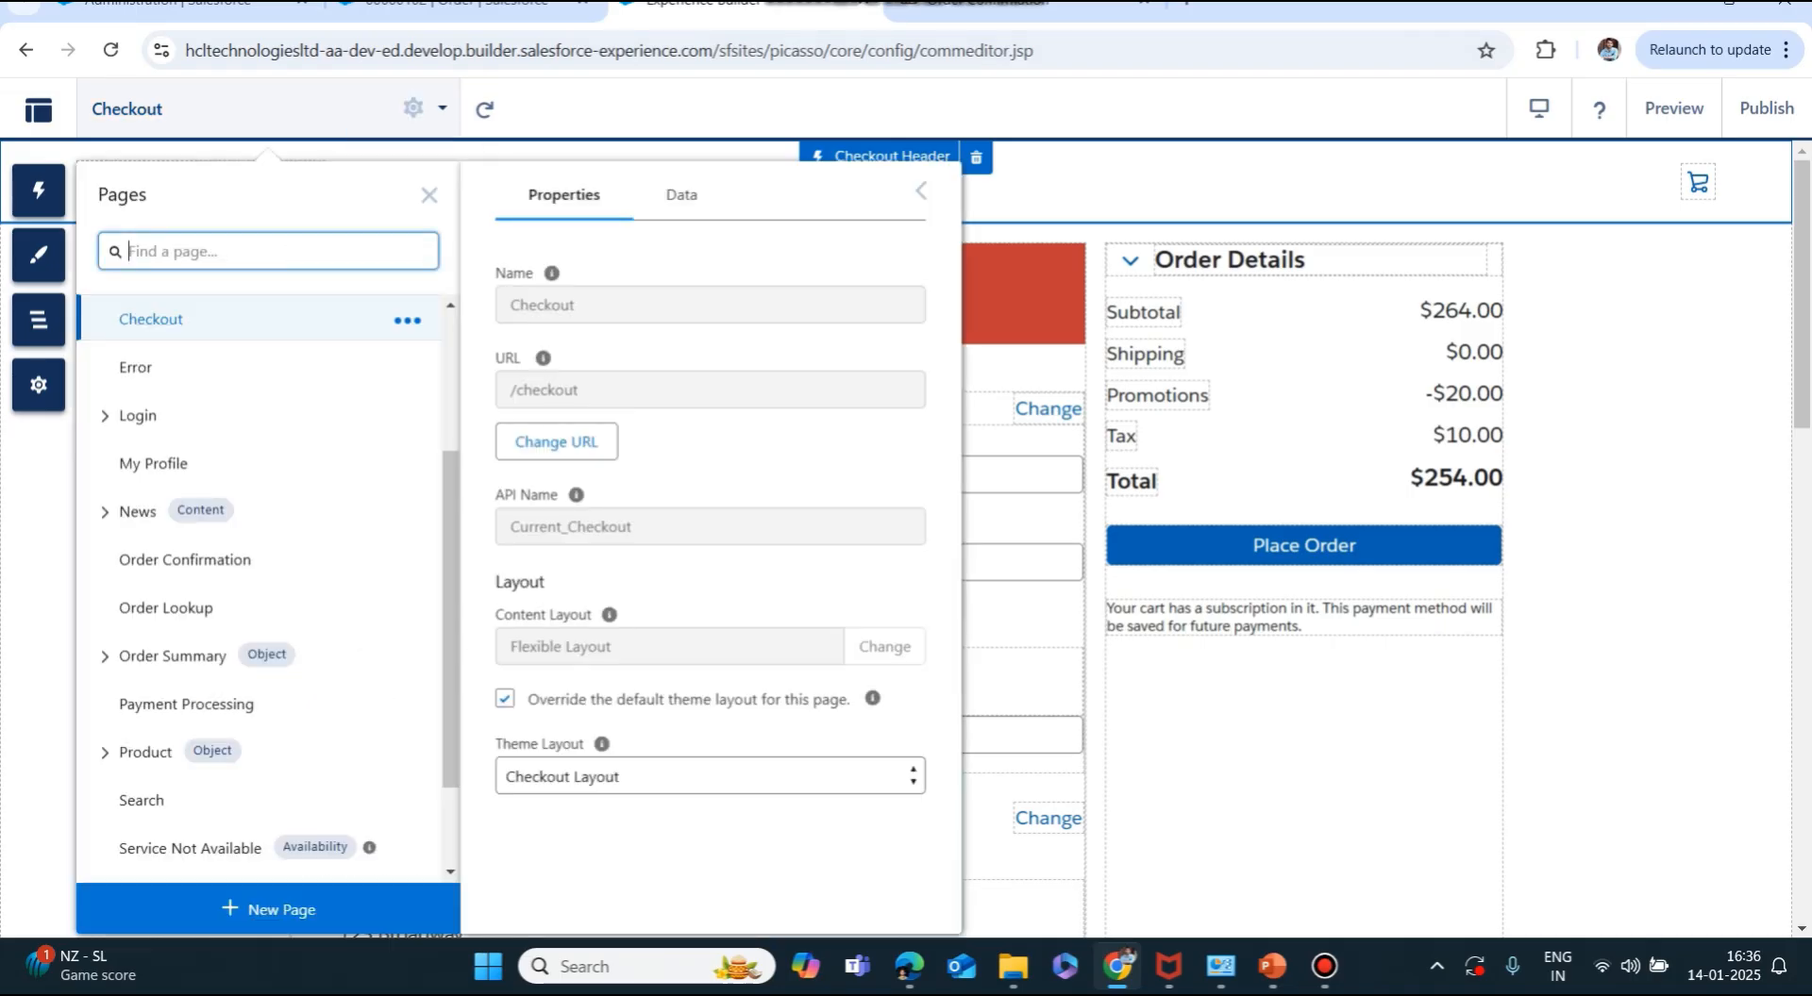
text(order)
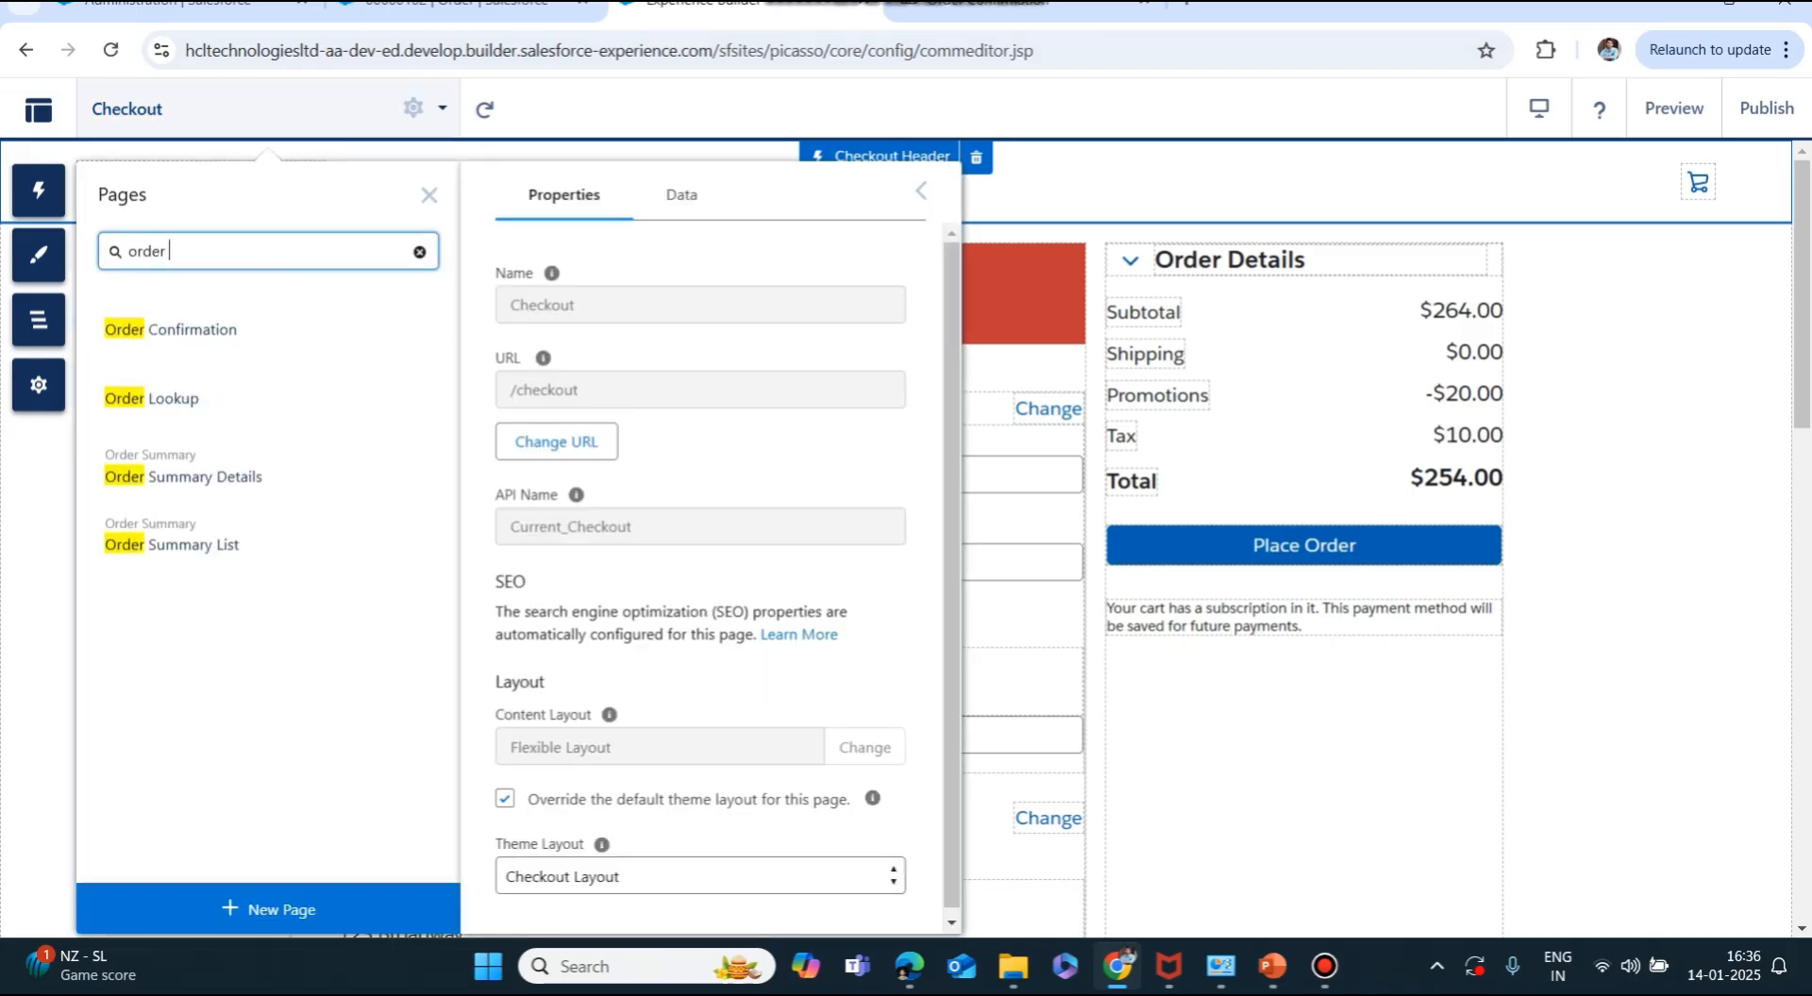
click(189, 329)
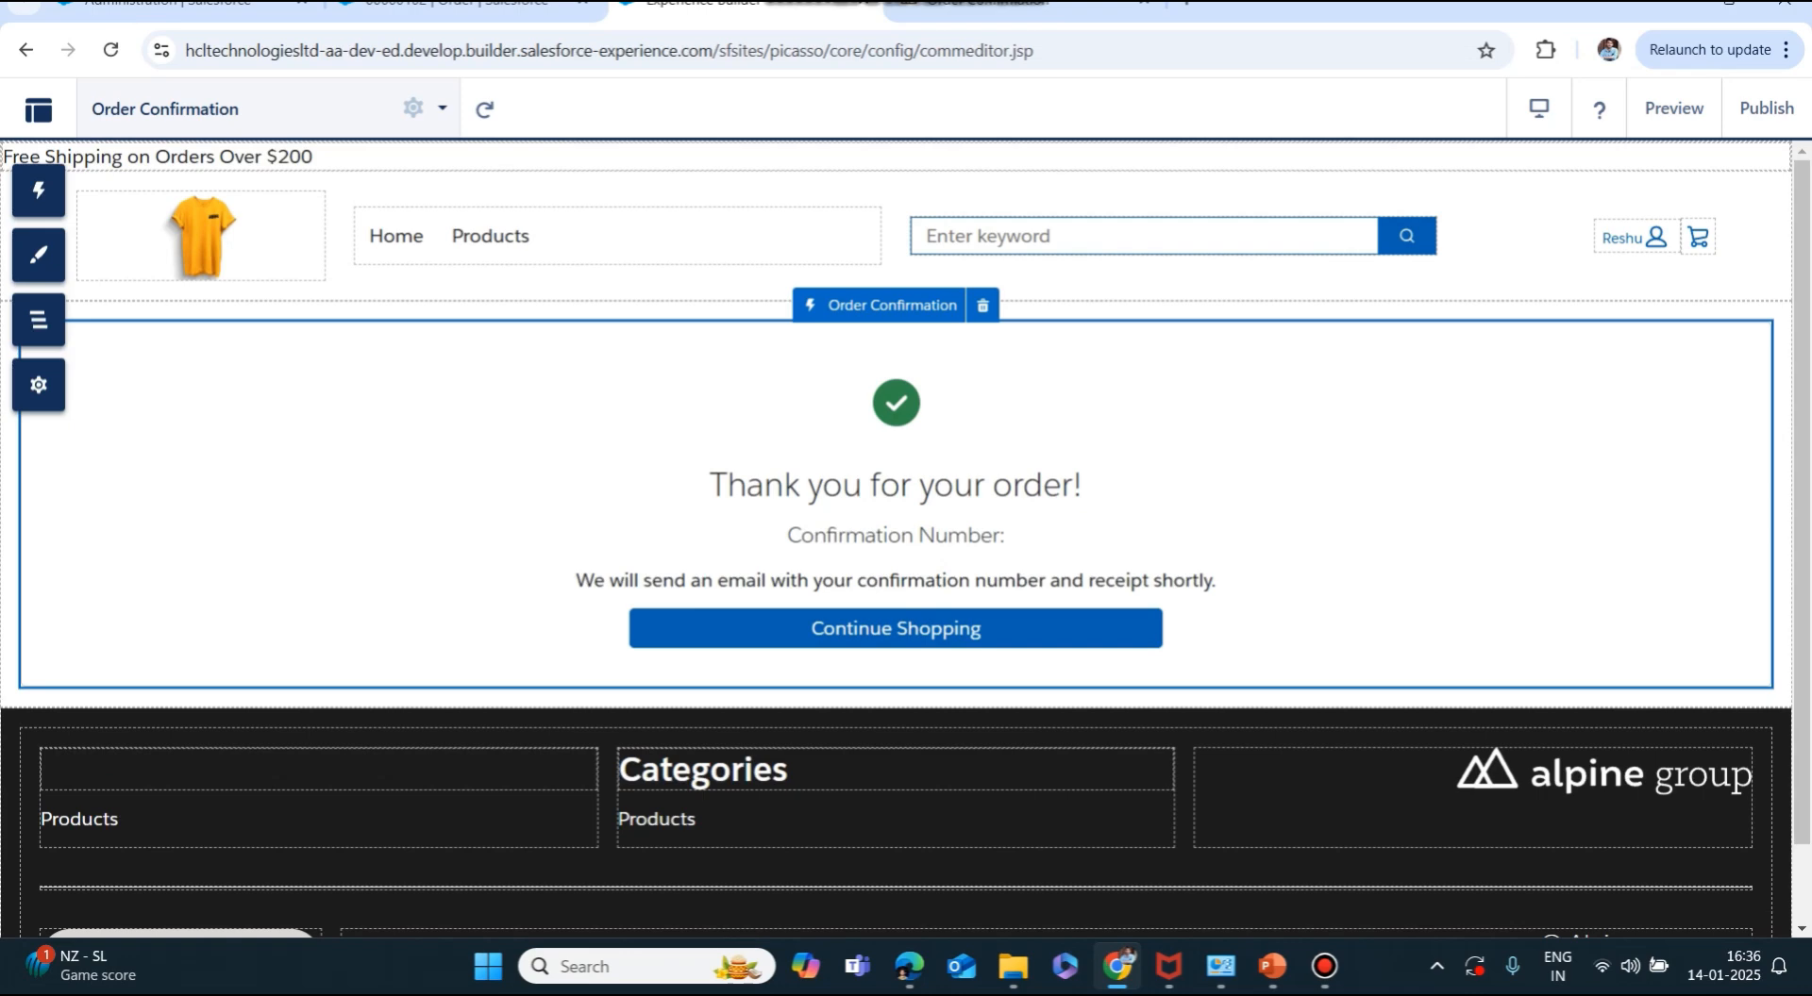
Empty the confirmation component's Body Text setting and close its properties.
click(934, 557)
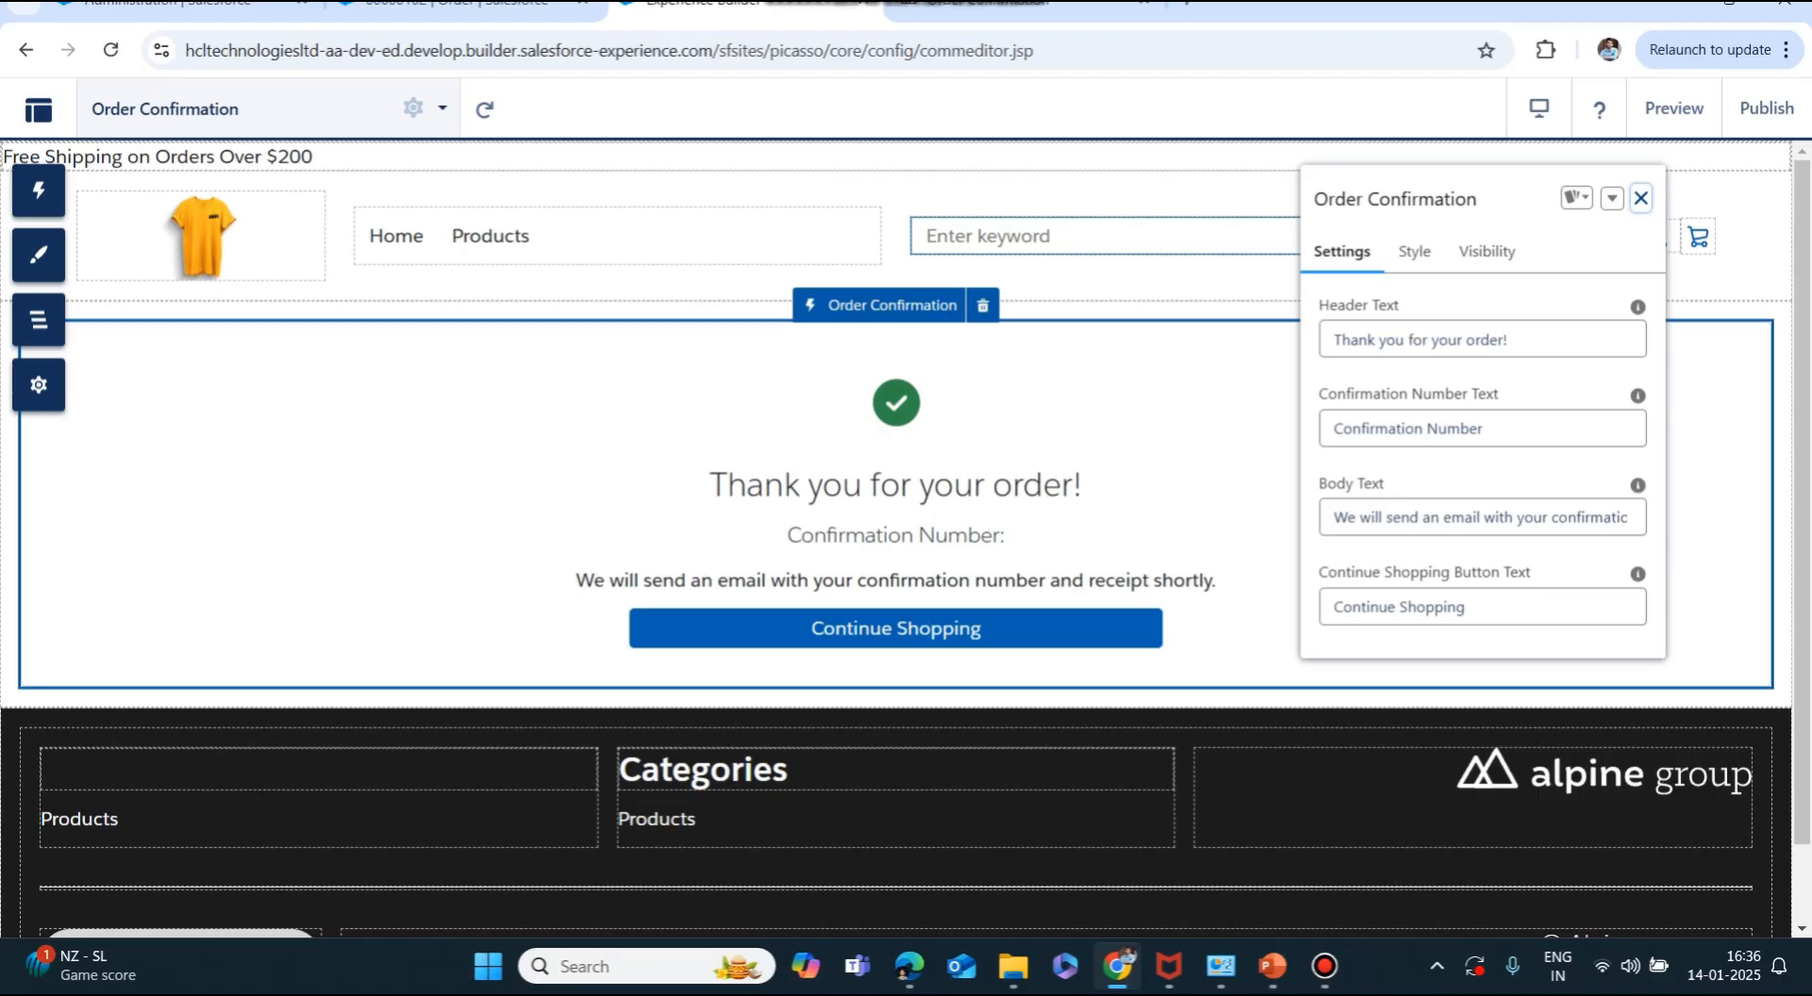
triple_click(1479, 517)
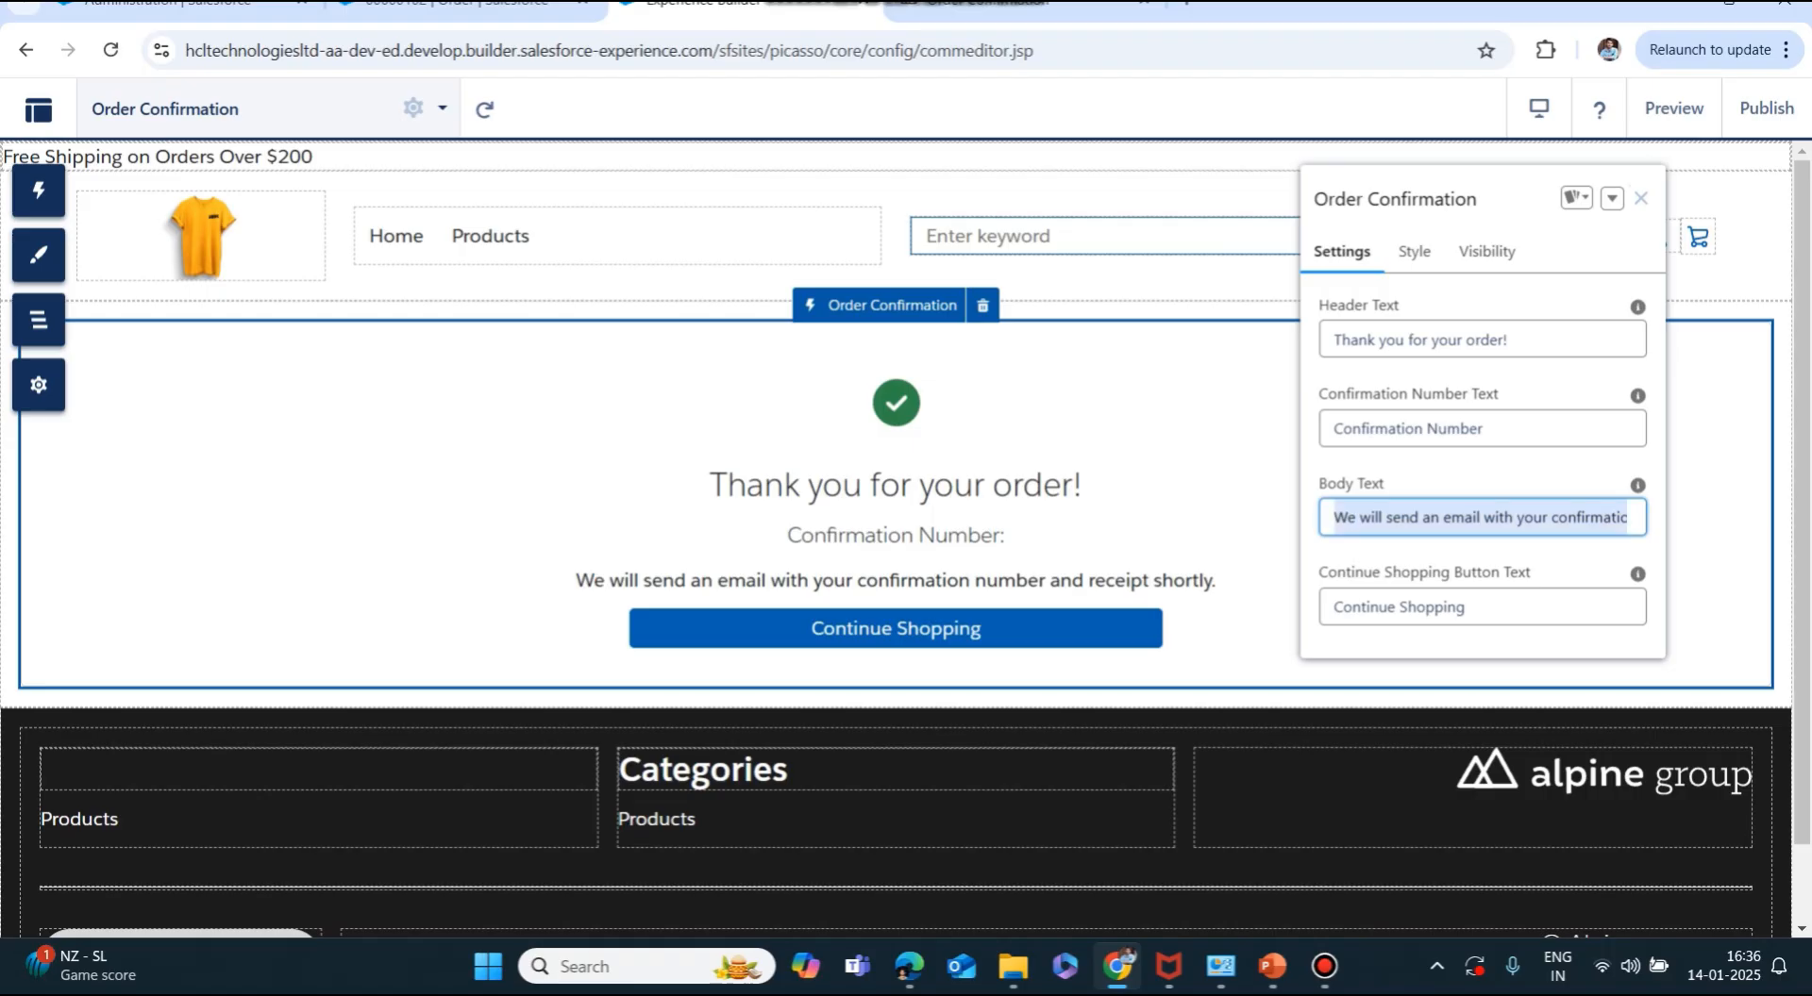
key(BackSpace)
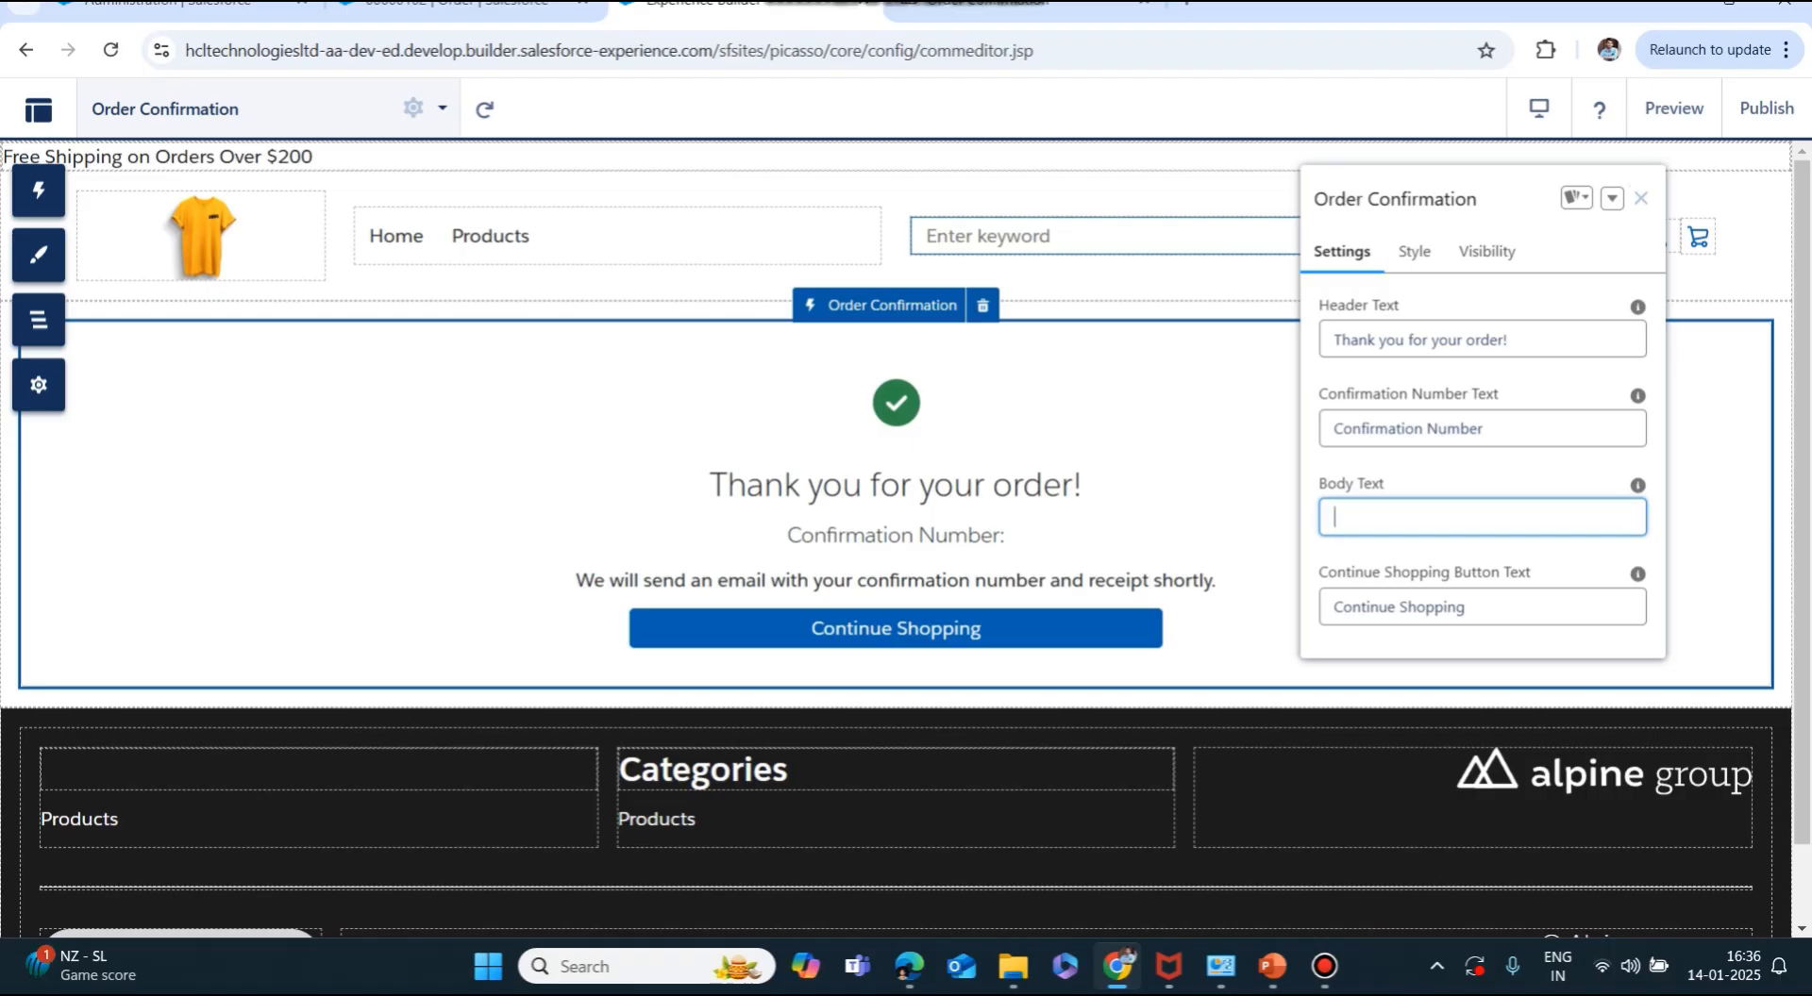
click(1482, 555)
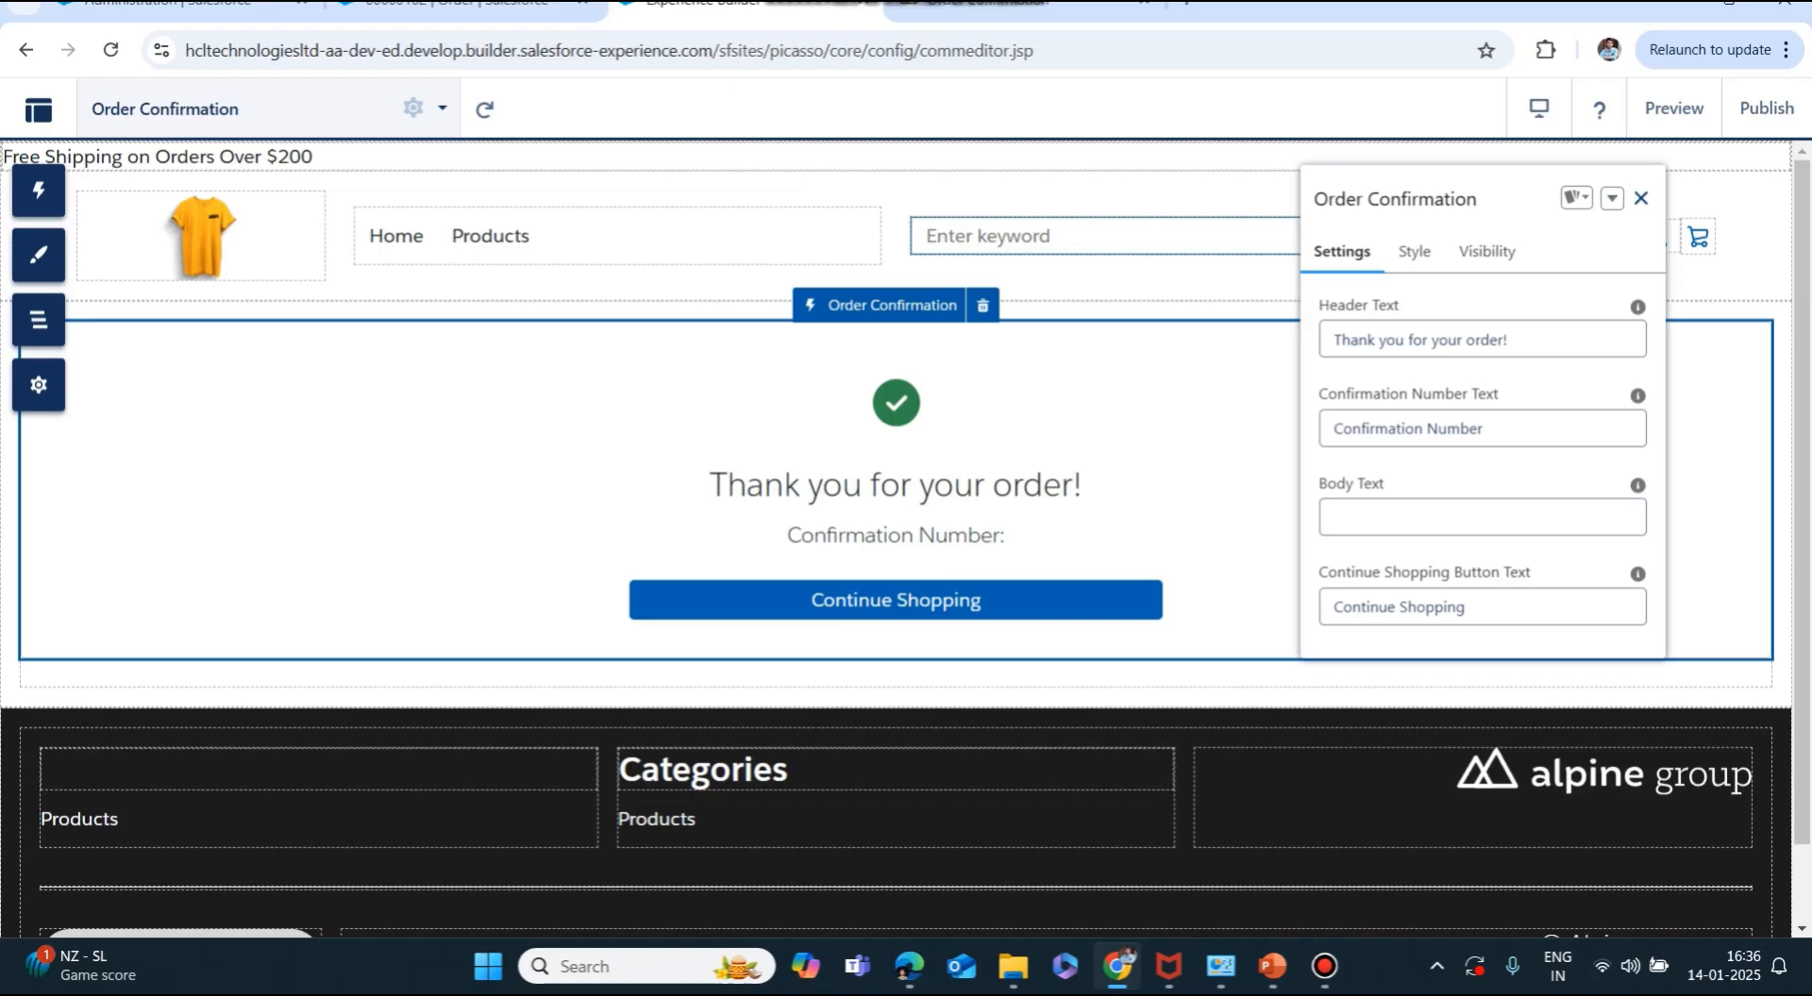
click(1641, 198)
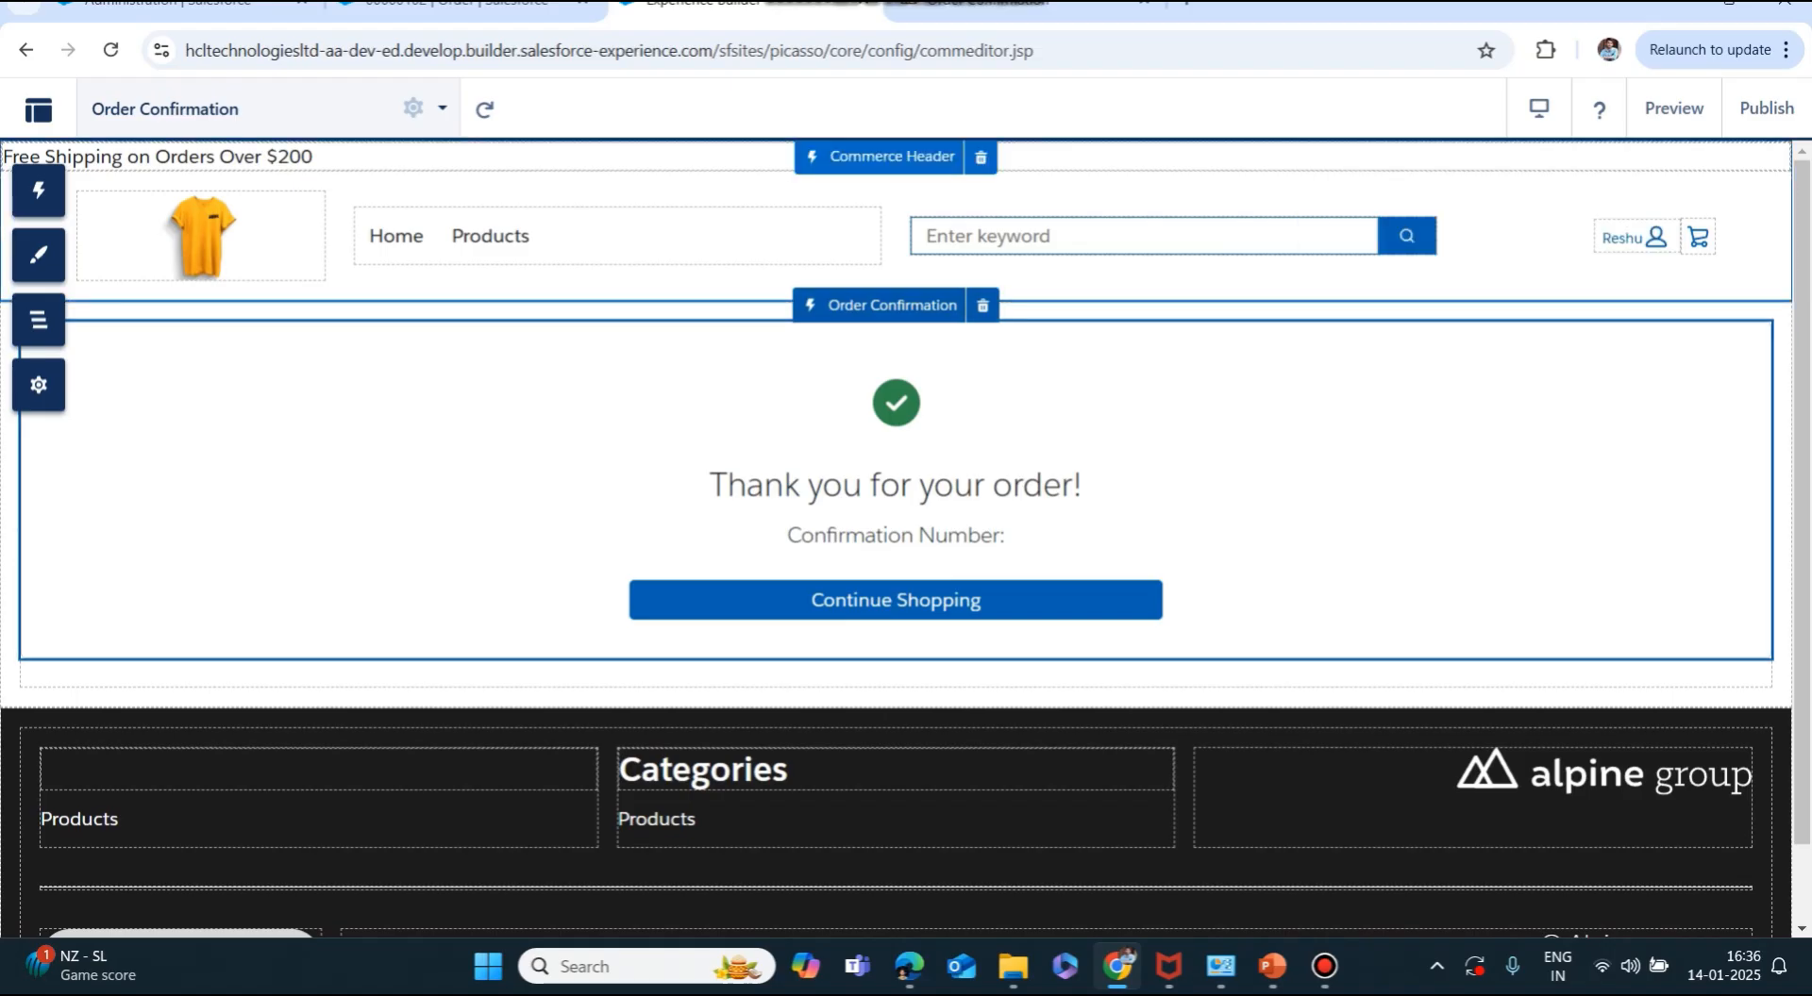
Publish the site changes, then switch to the Order 00000102 record.
click(1766, 108)
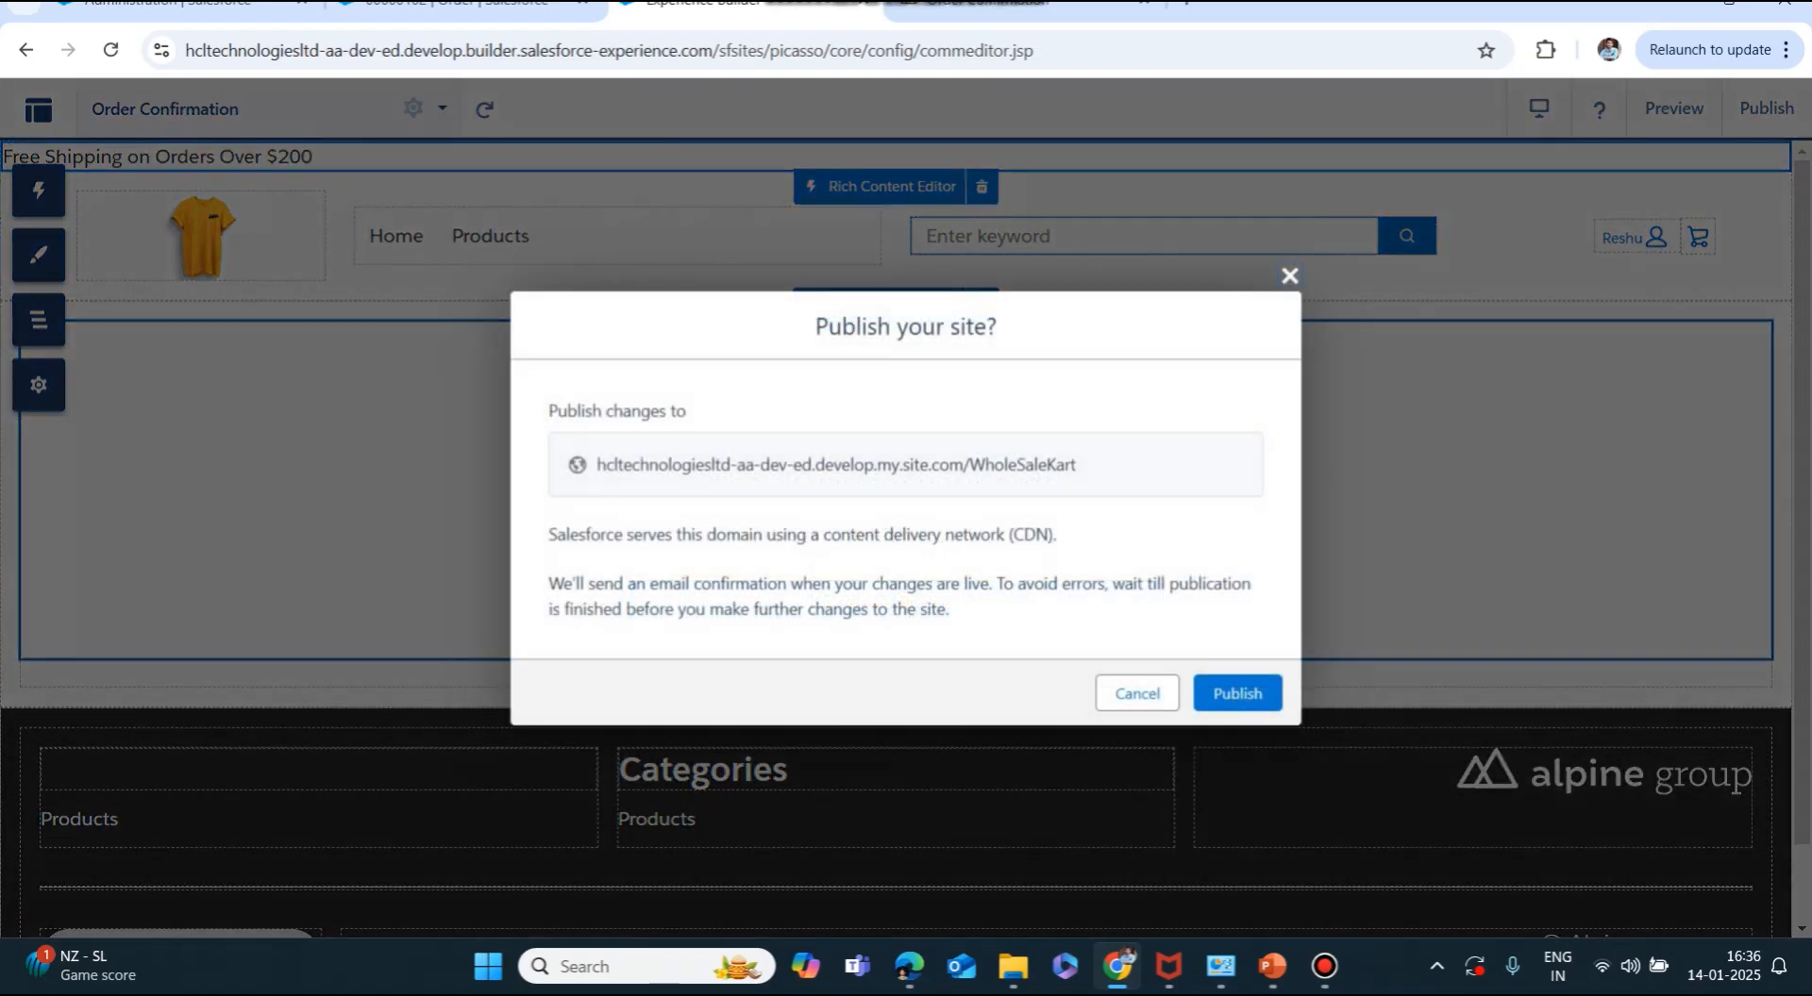
click(1237, 693)
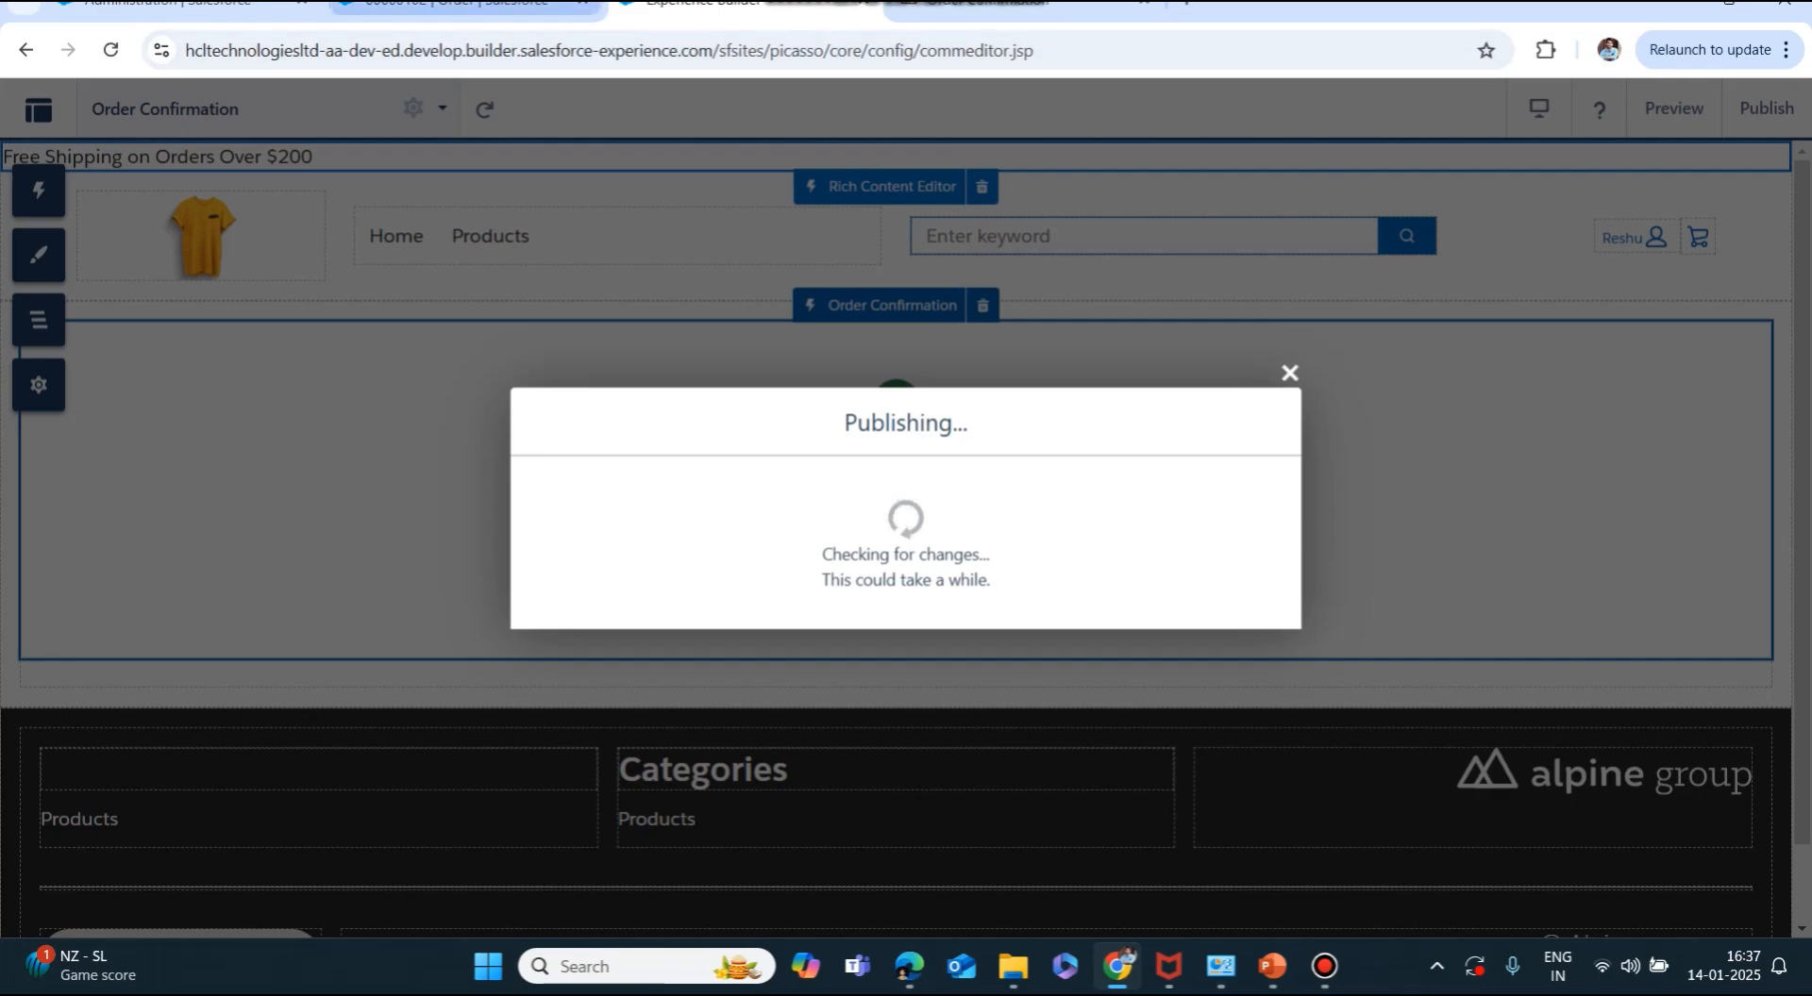
click(462, 6)
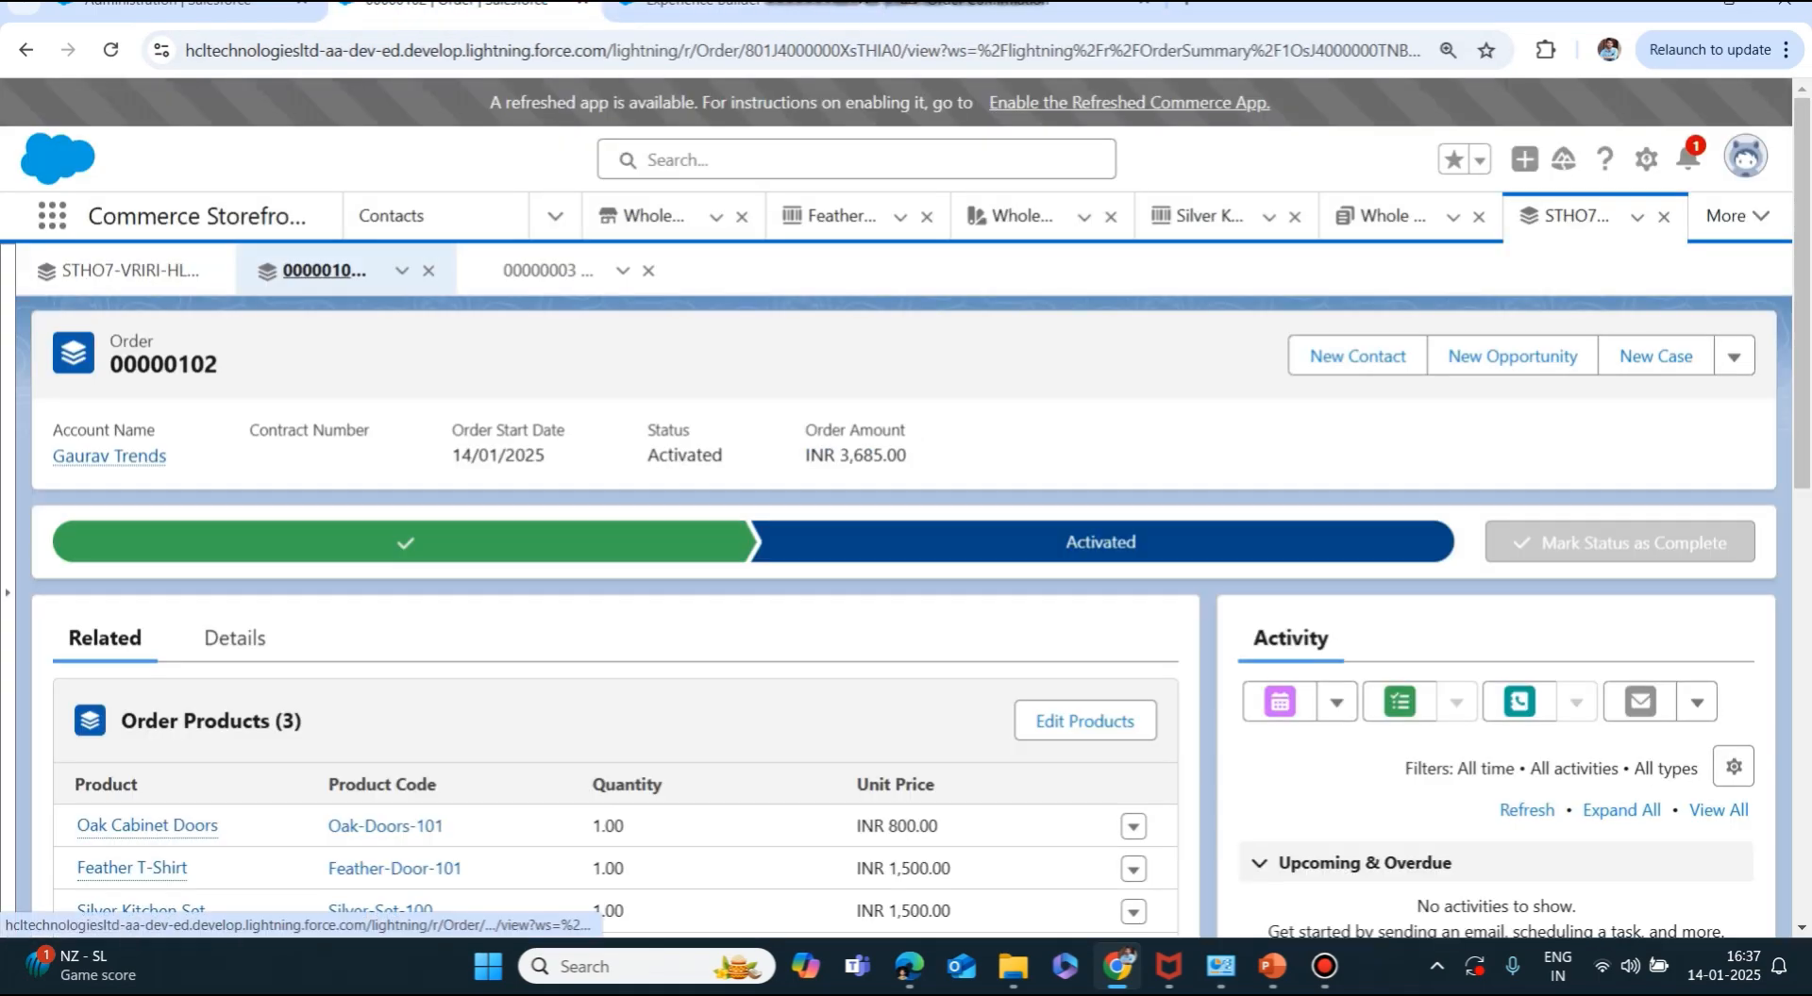
Open order 00000102's buyer account and review its buyer group and contact point addresses.
scroll(324, 271, down, 3)
scroll(323, 270, up, 3)
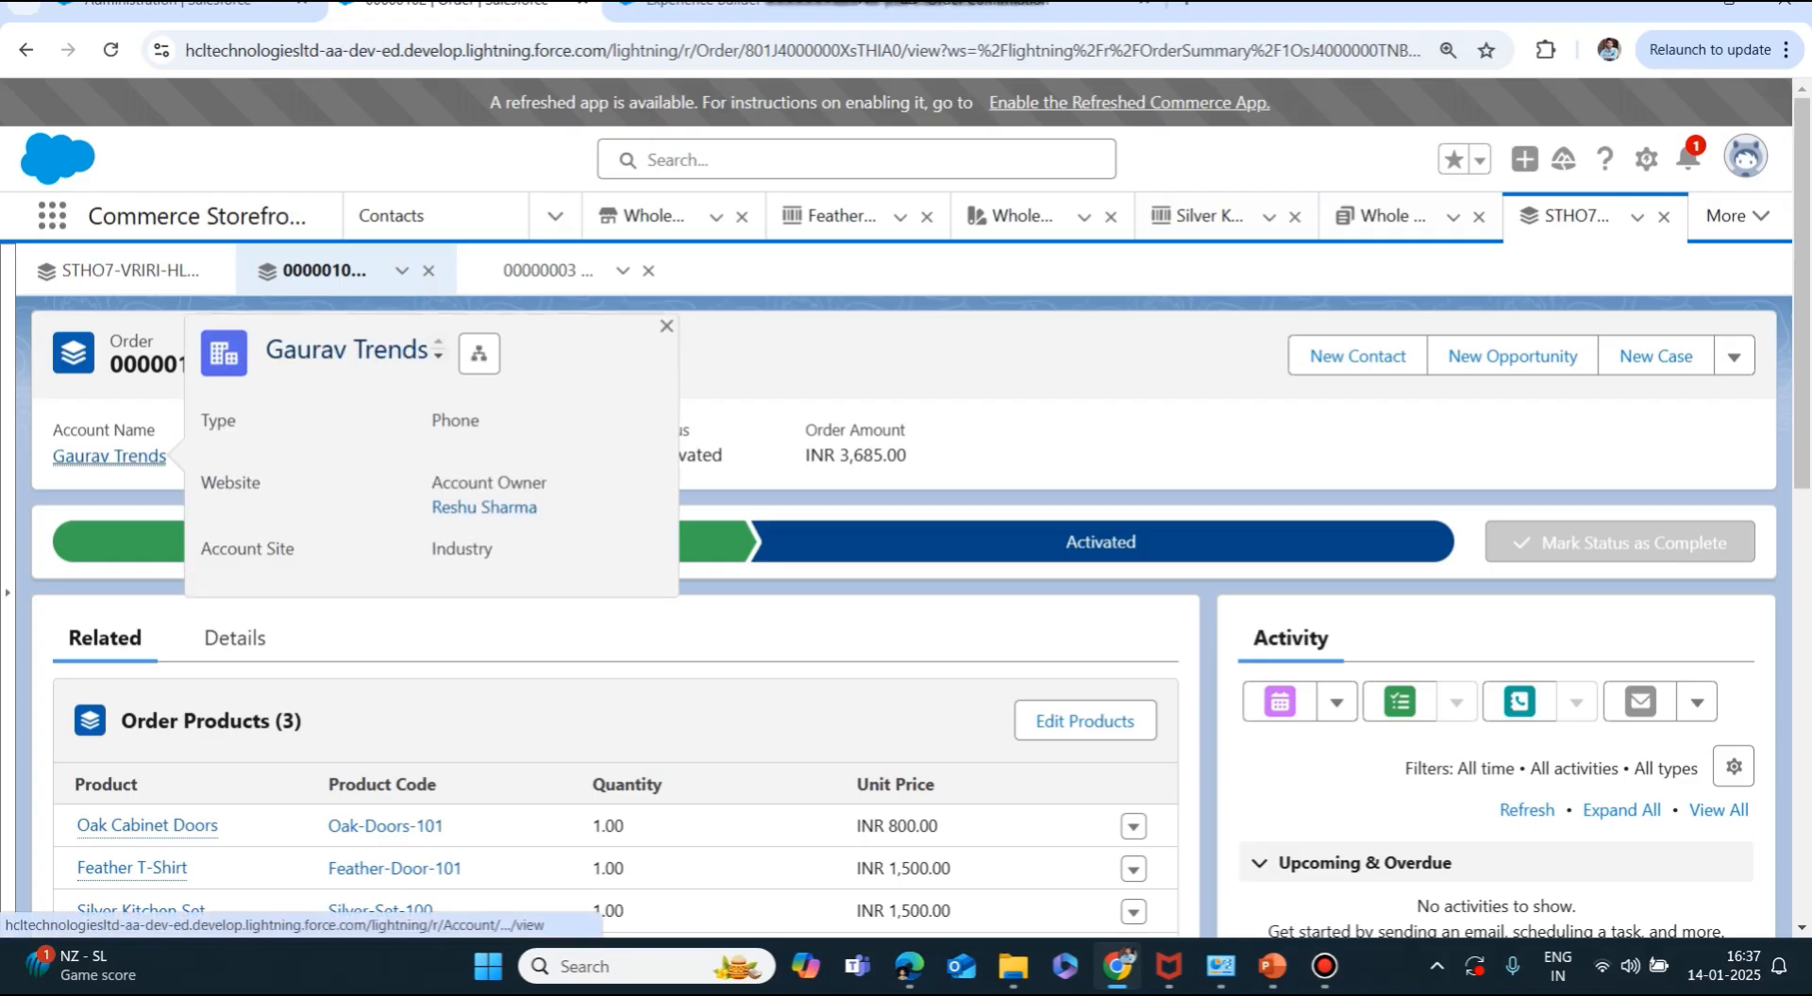
click(108, 455)
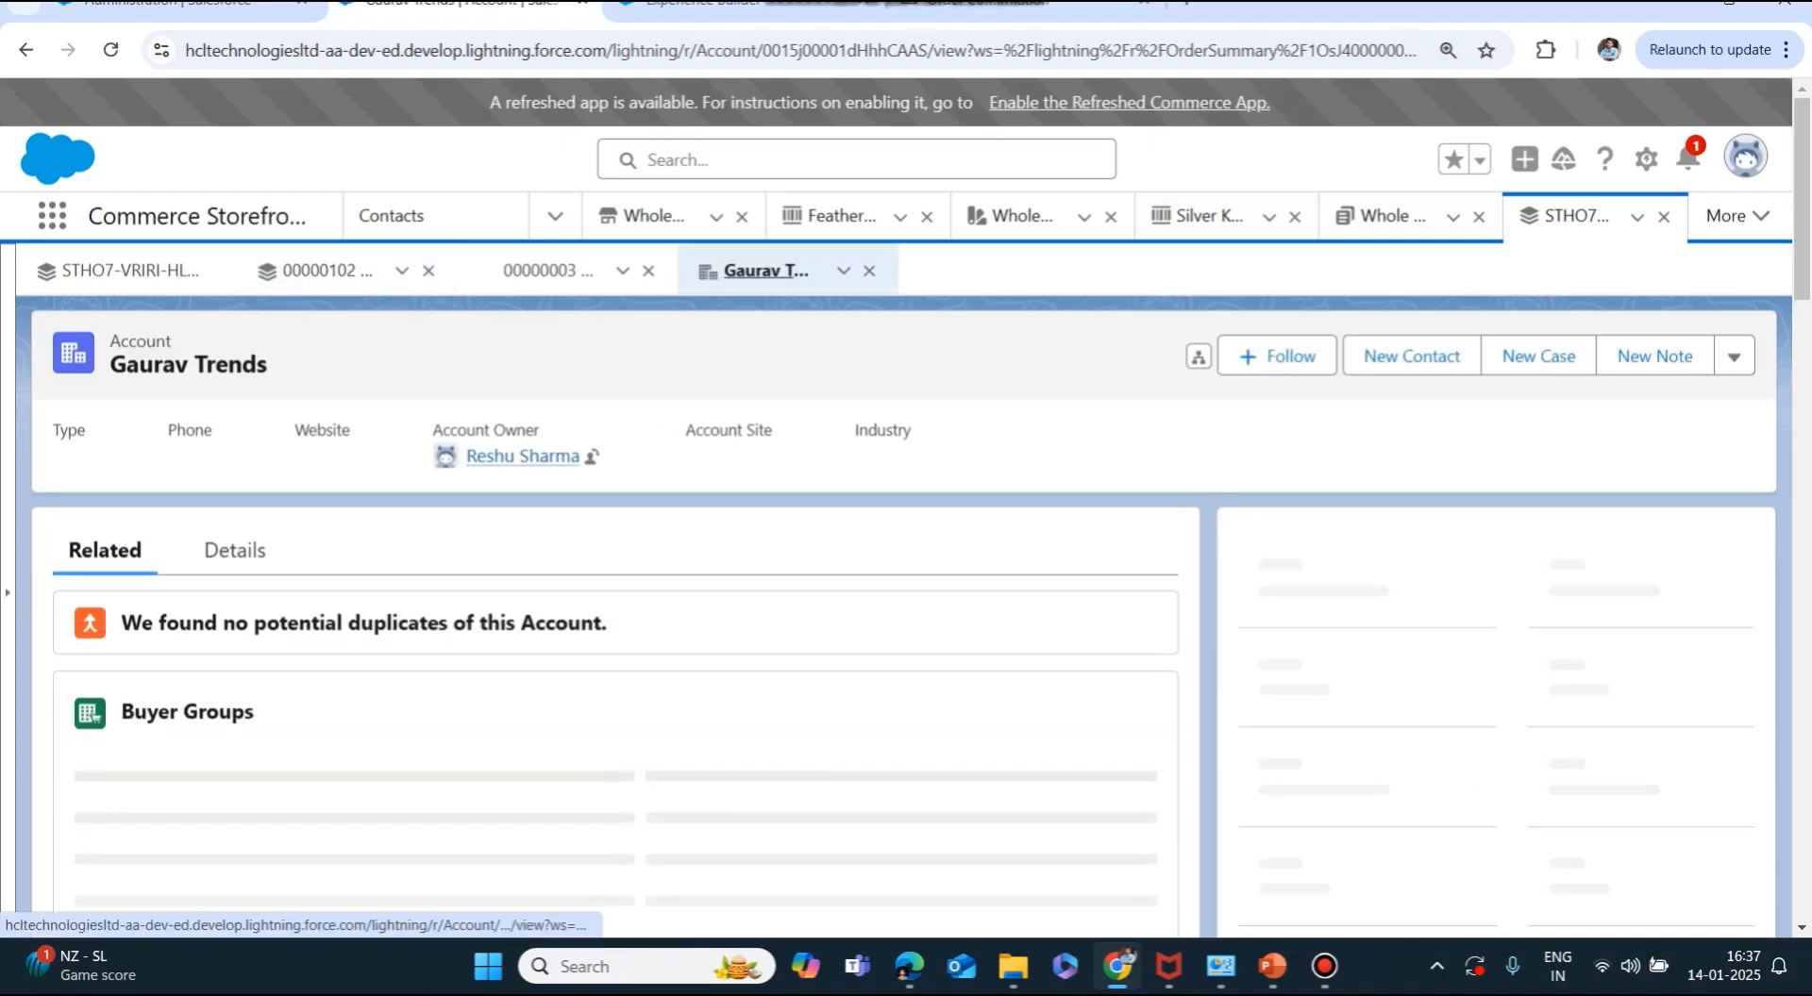
scroll(614, 614, down, 9)
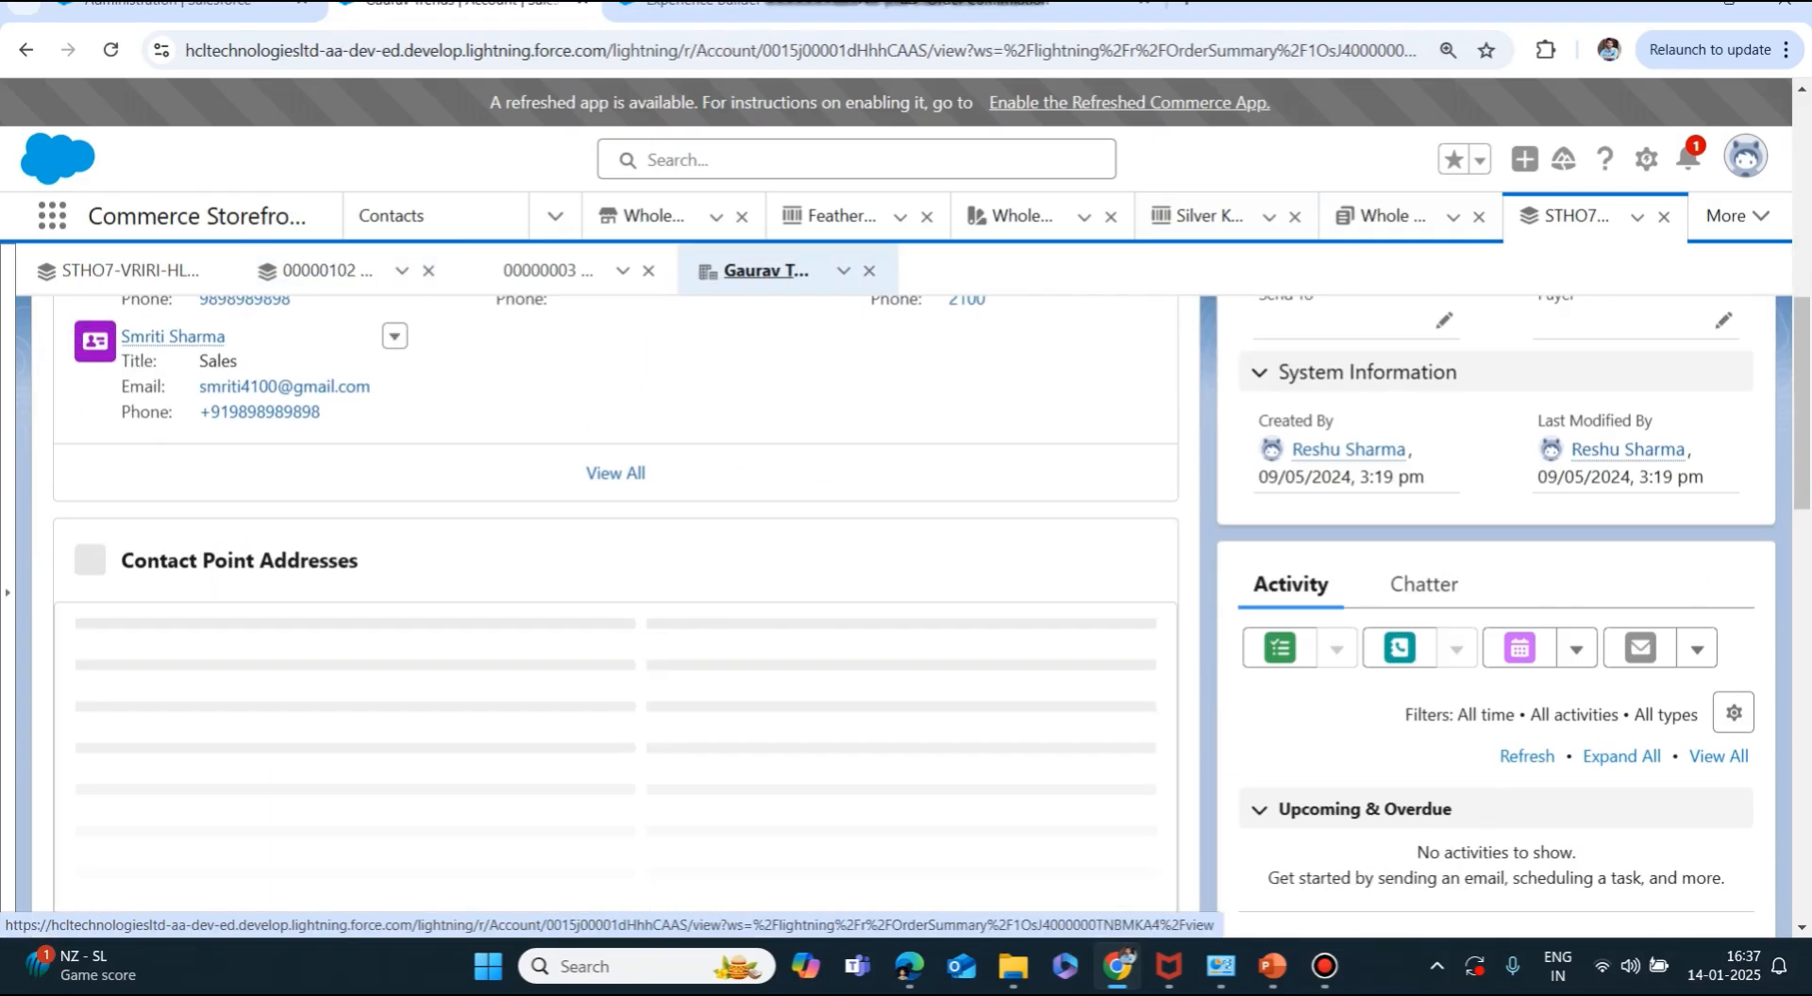
scroll(614, 613, down, 3)
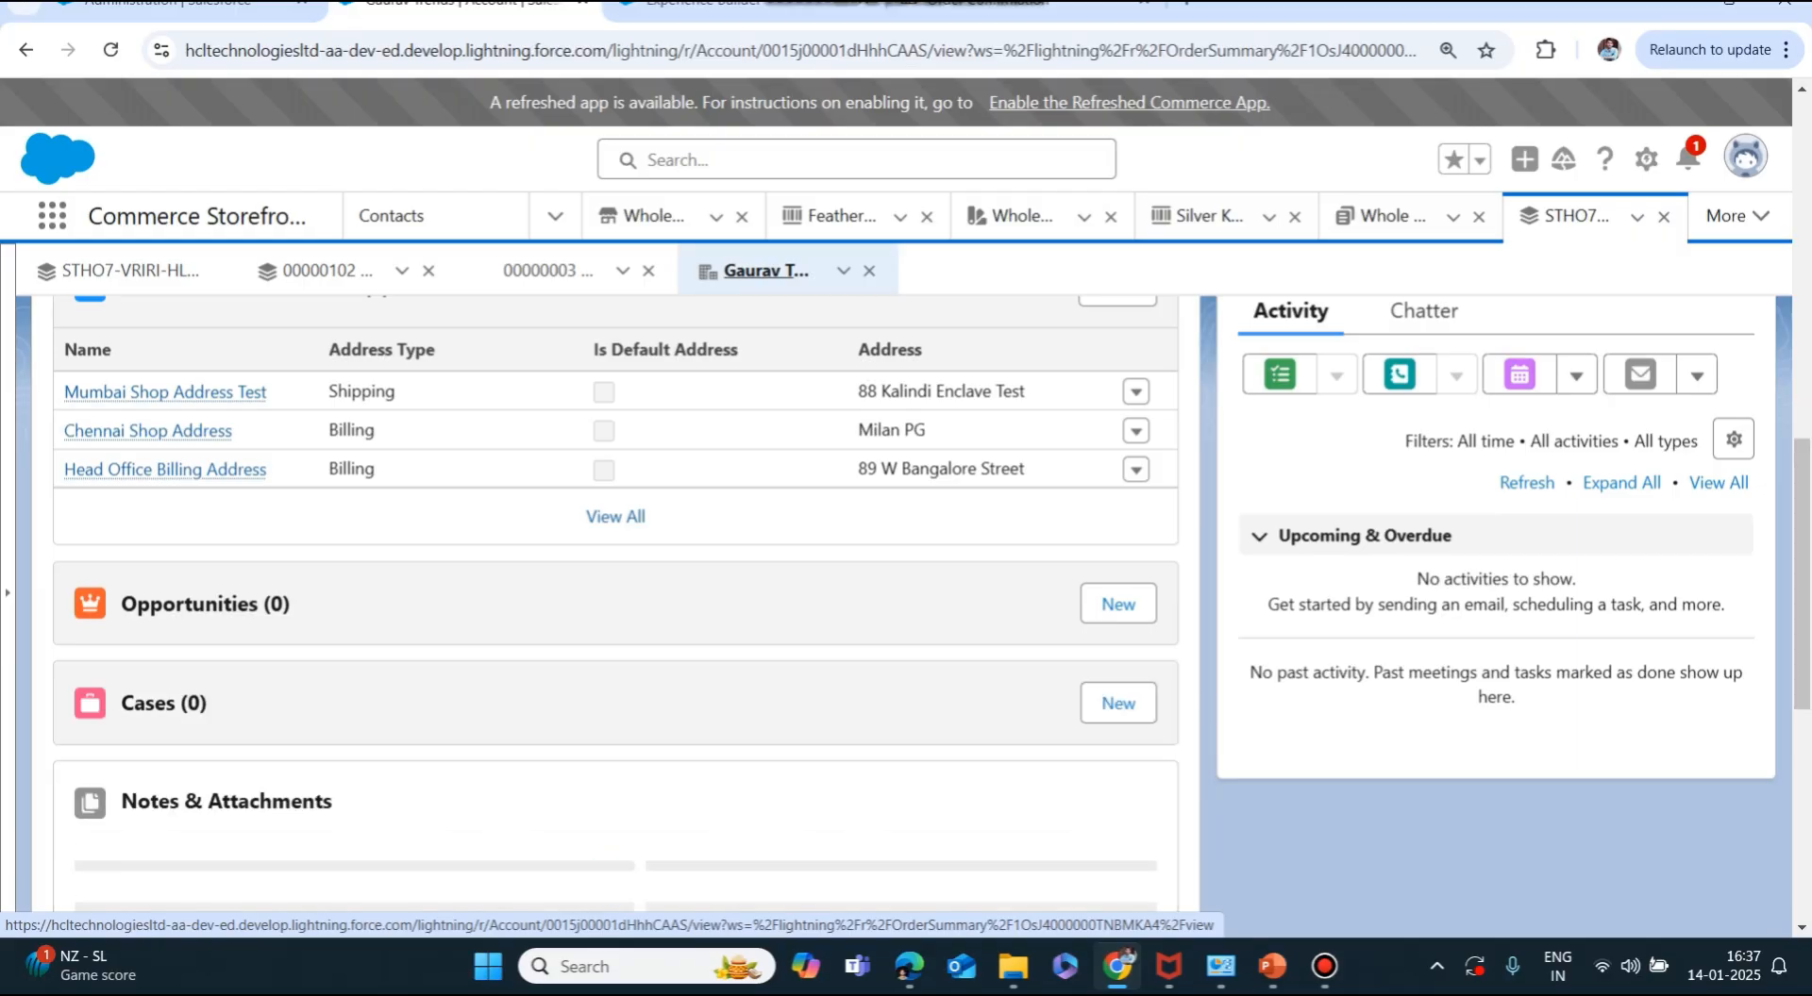
scroll(615, 709, up, 2)
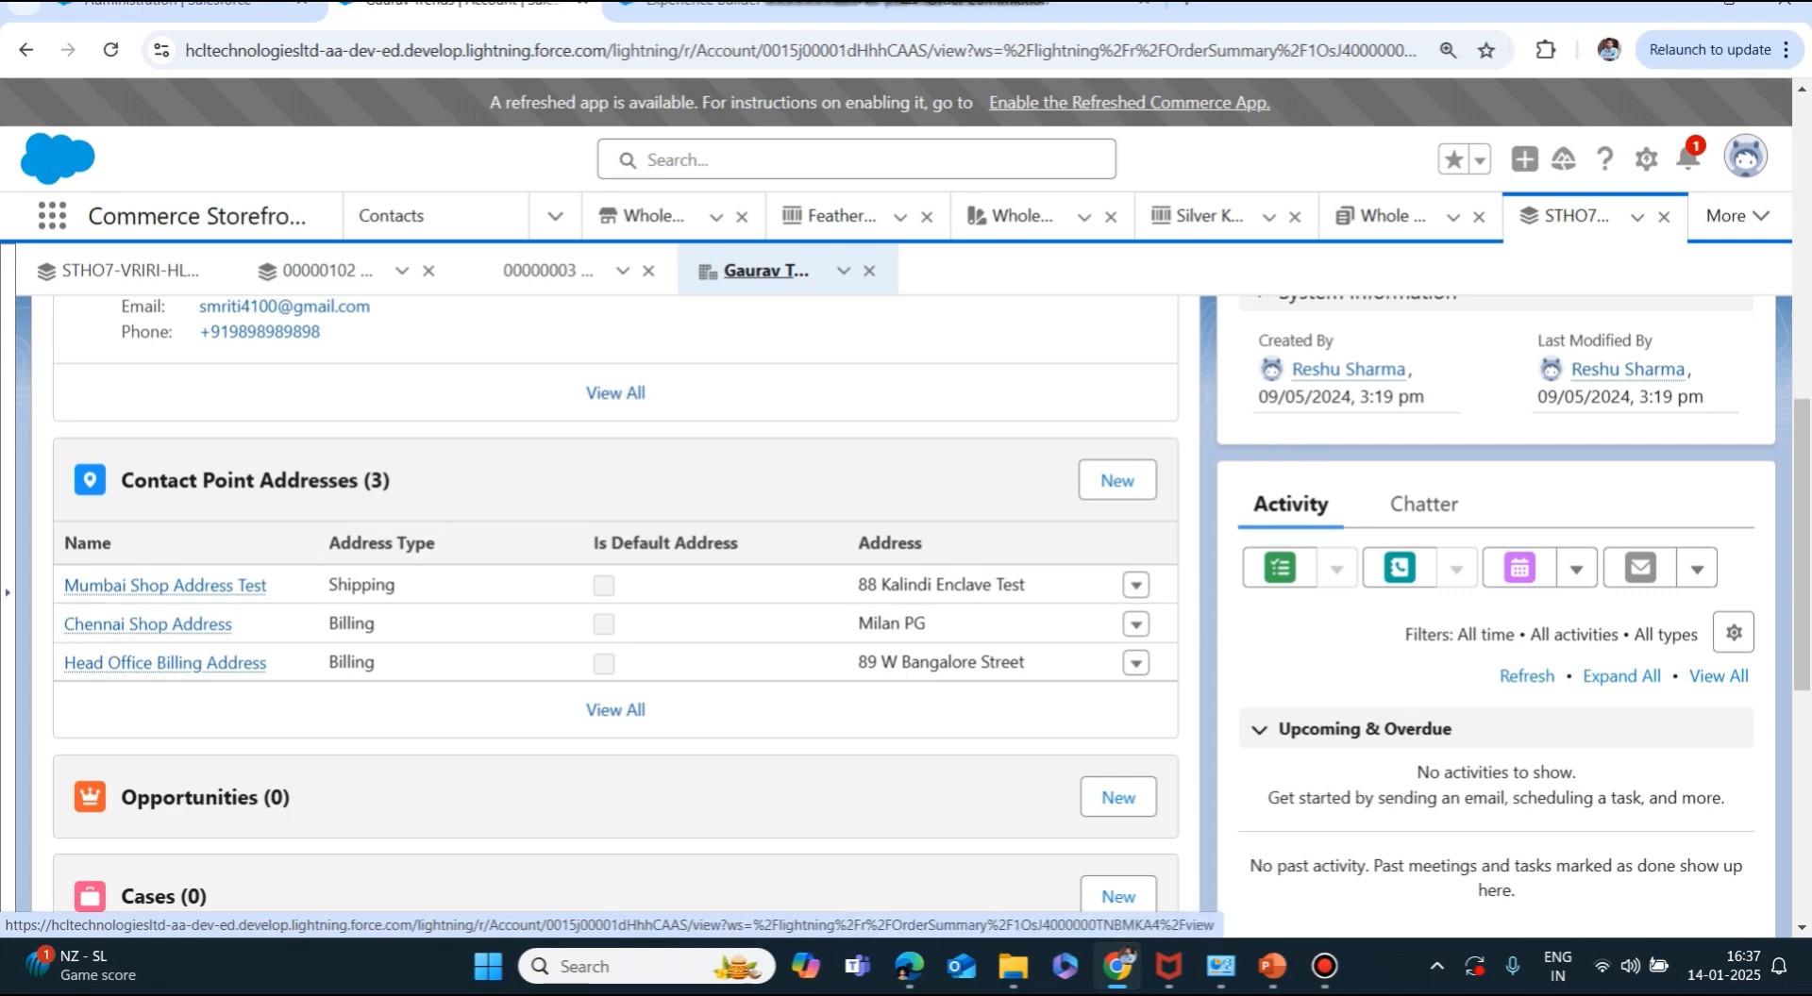
scroll(616, 613, up, 10)
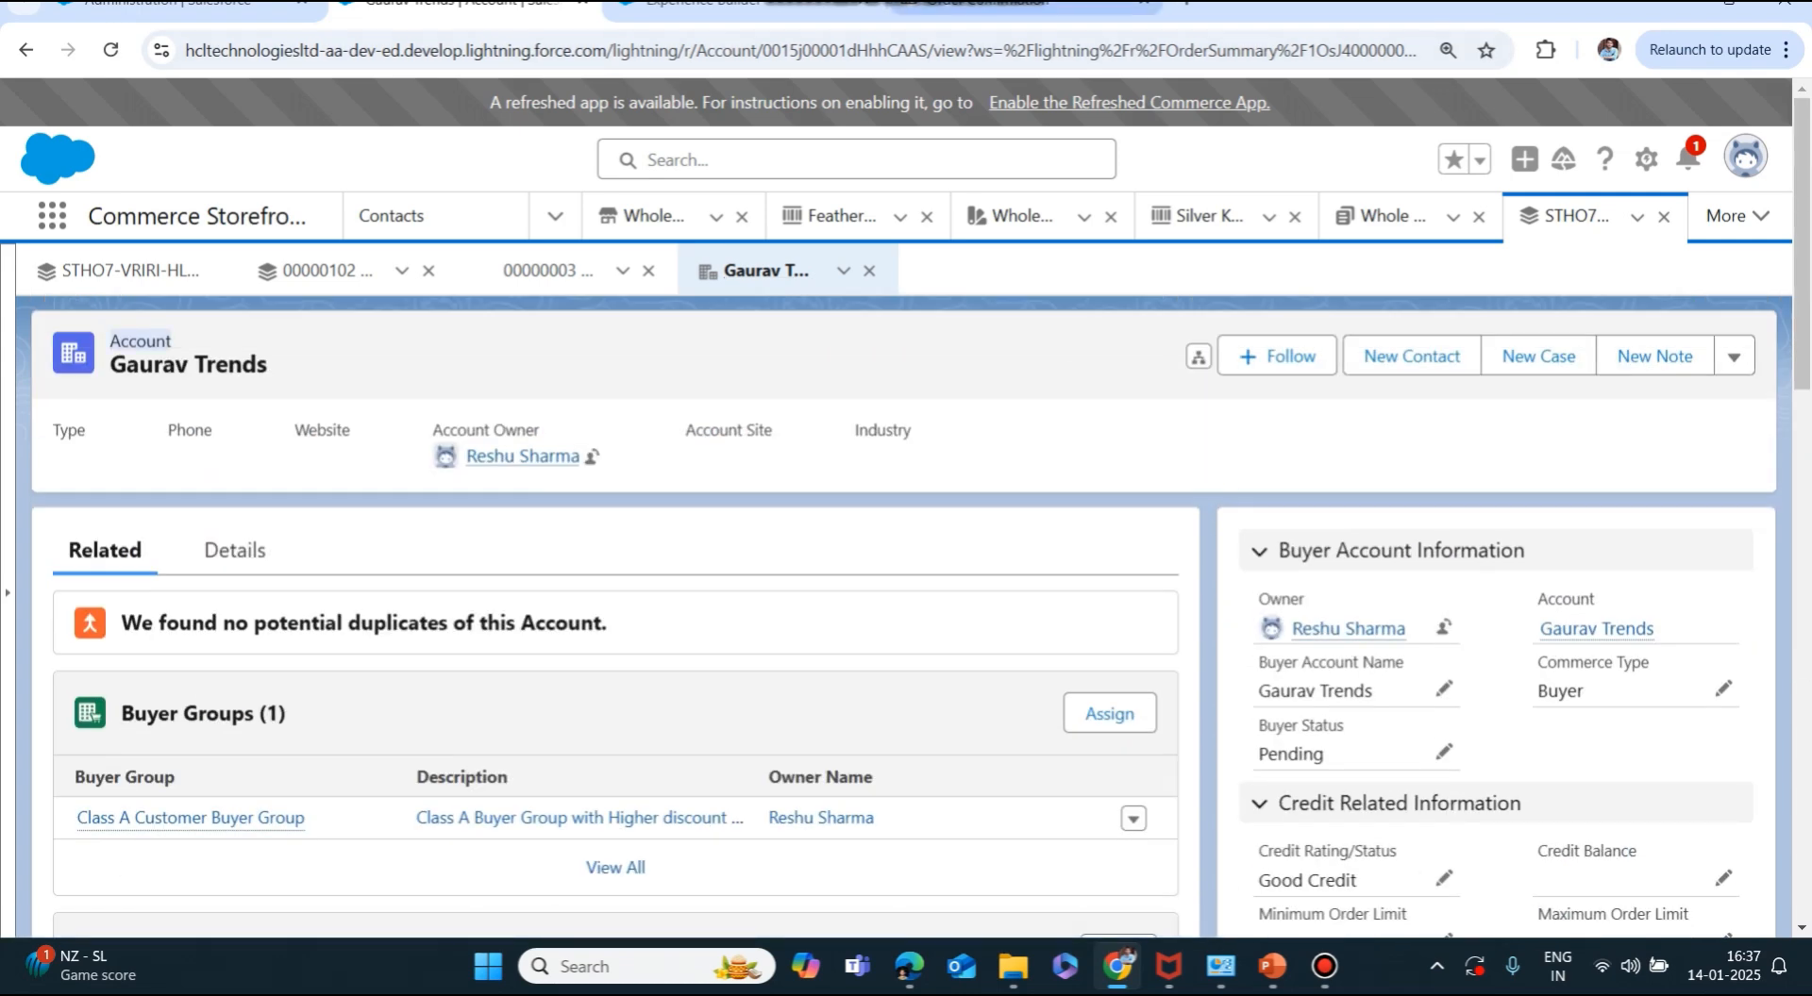
Dismiss the Publishing notice with Got It and return to the live order confirmation page.
click(717, 4)
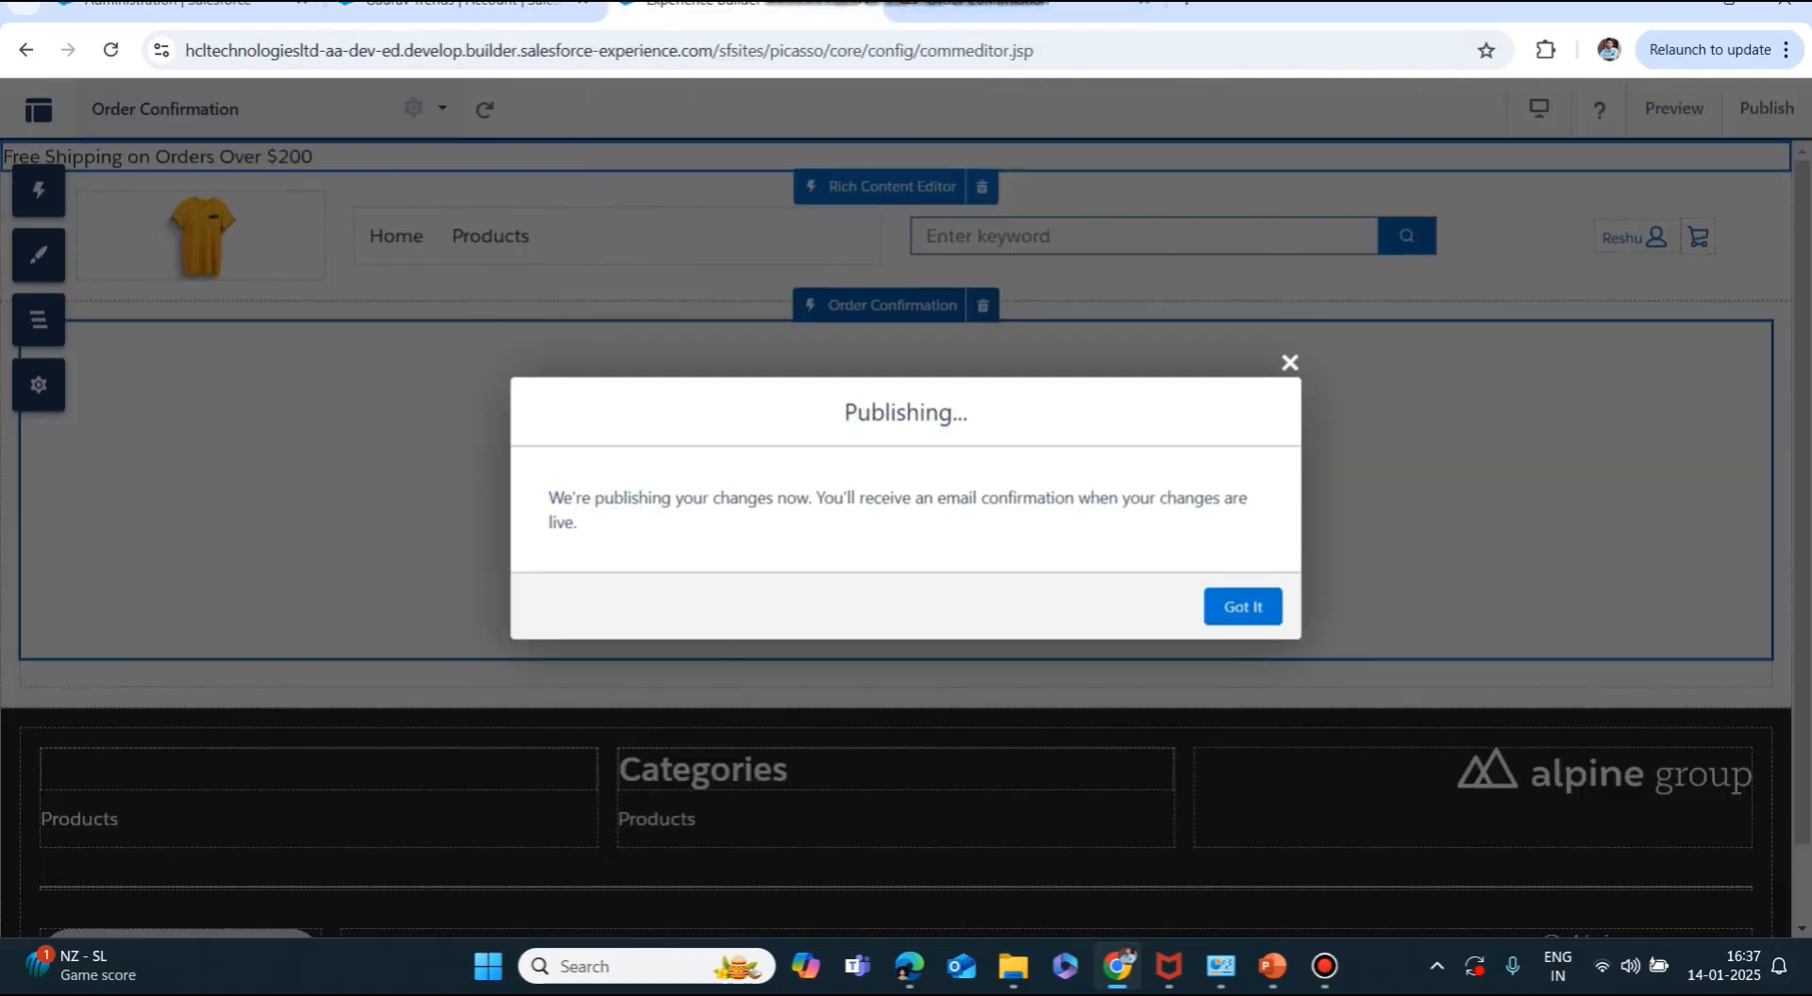
click(1243, 606)
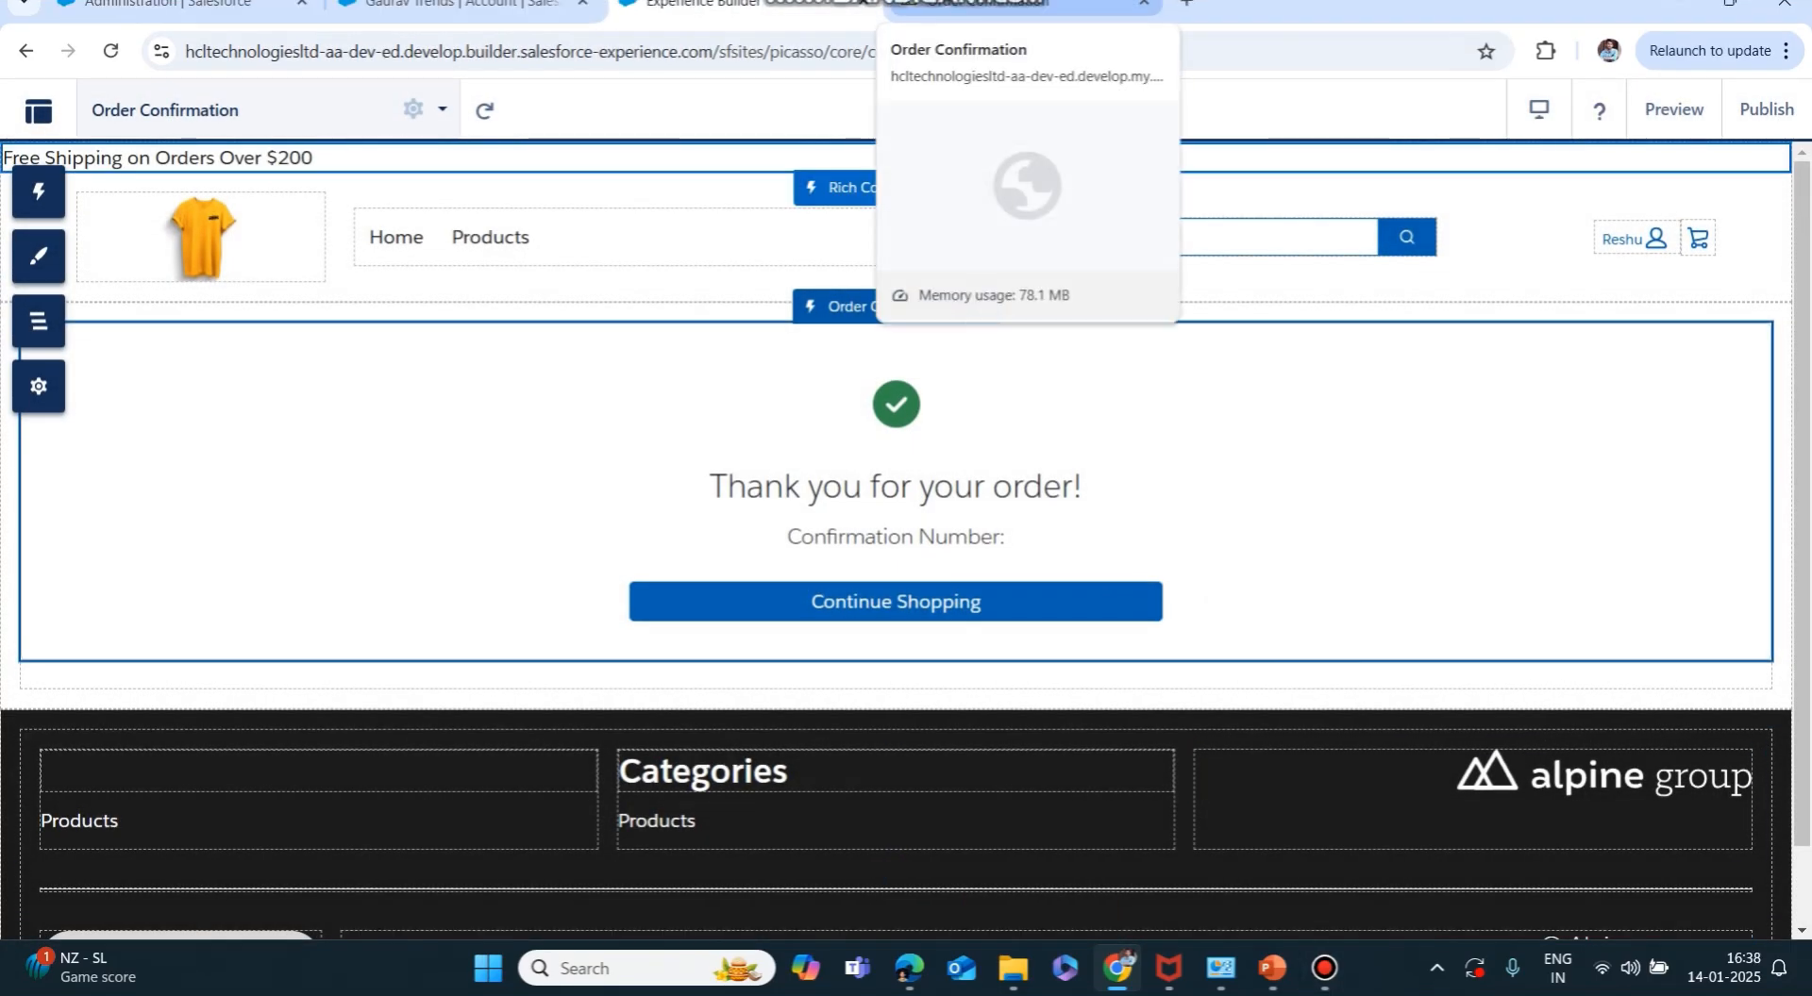
click(981, 5)
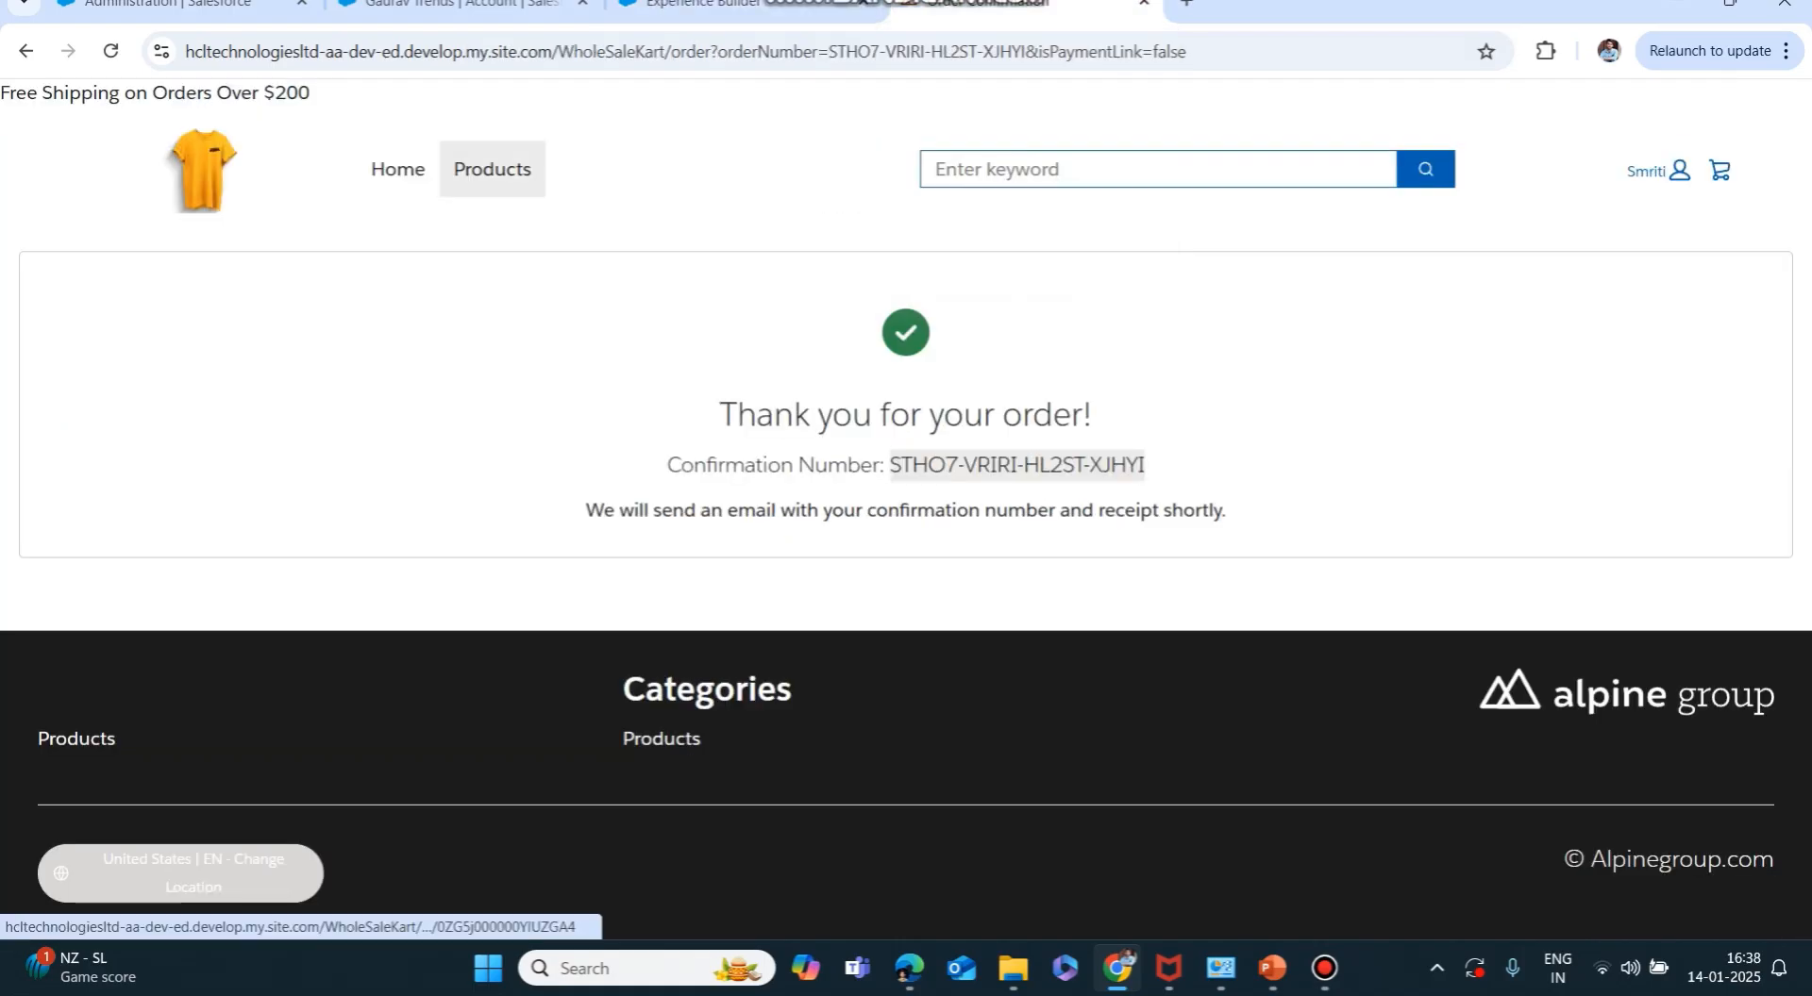
Add the Silver Kitchen Set and Feather T-Shirt to the cart from Products.
click(491, 169)
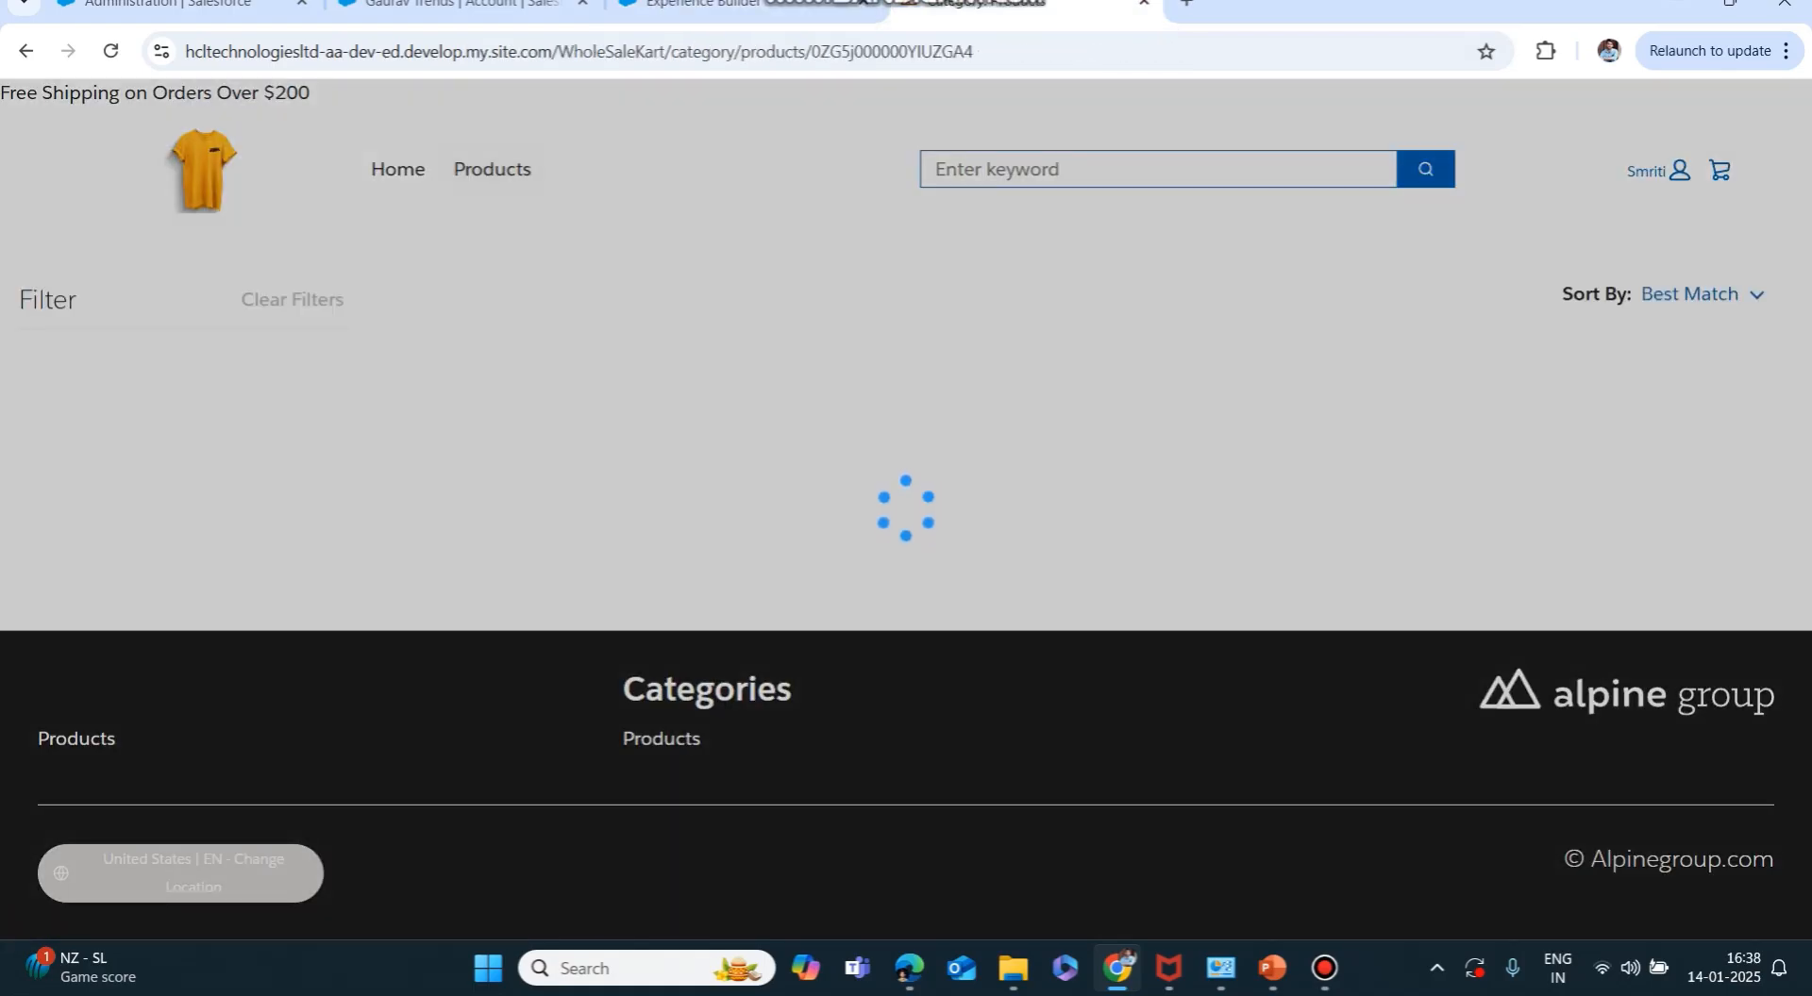
scroll(536, 566, down, 3)
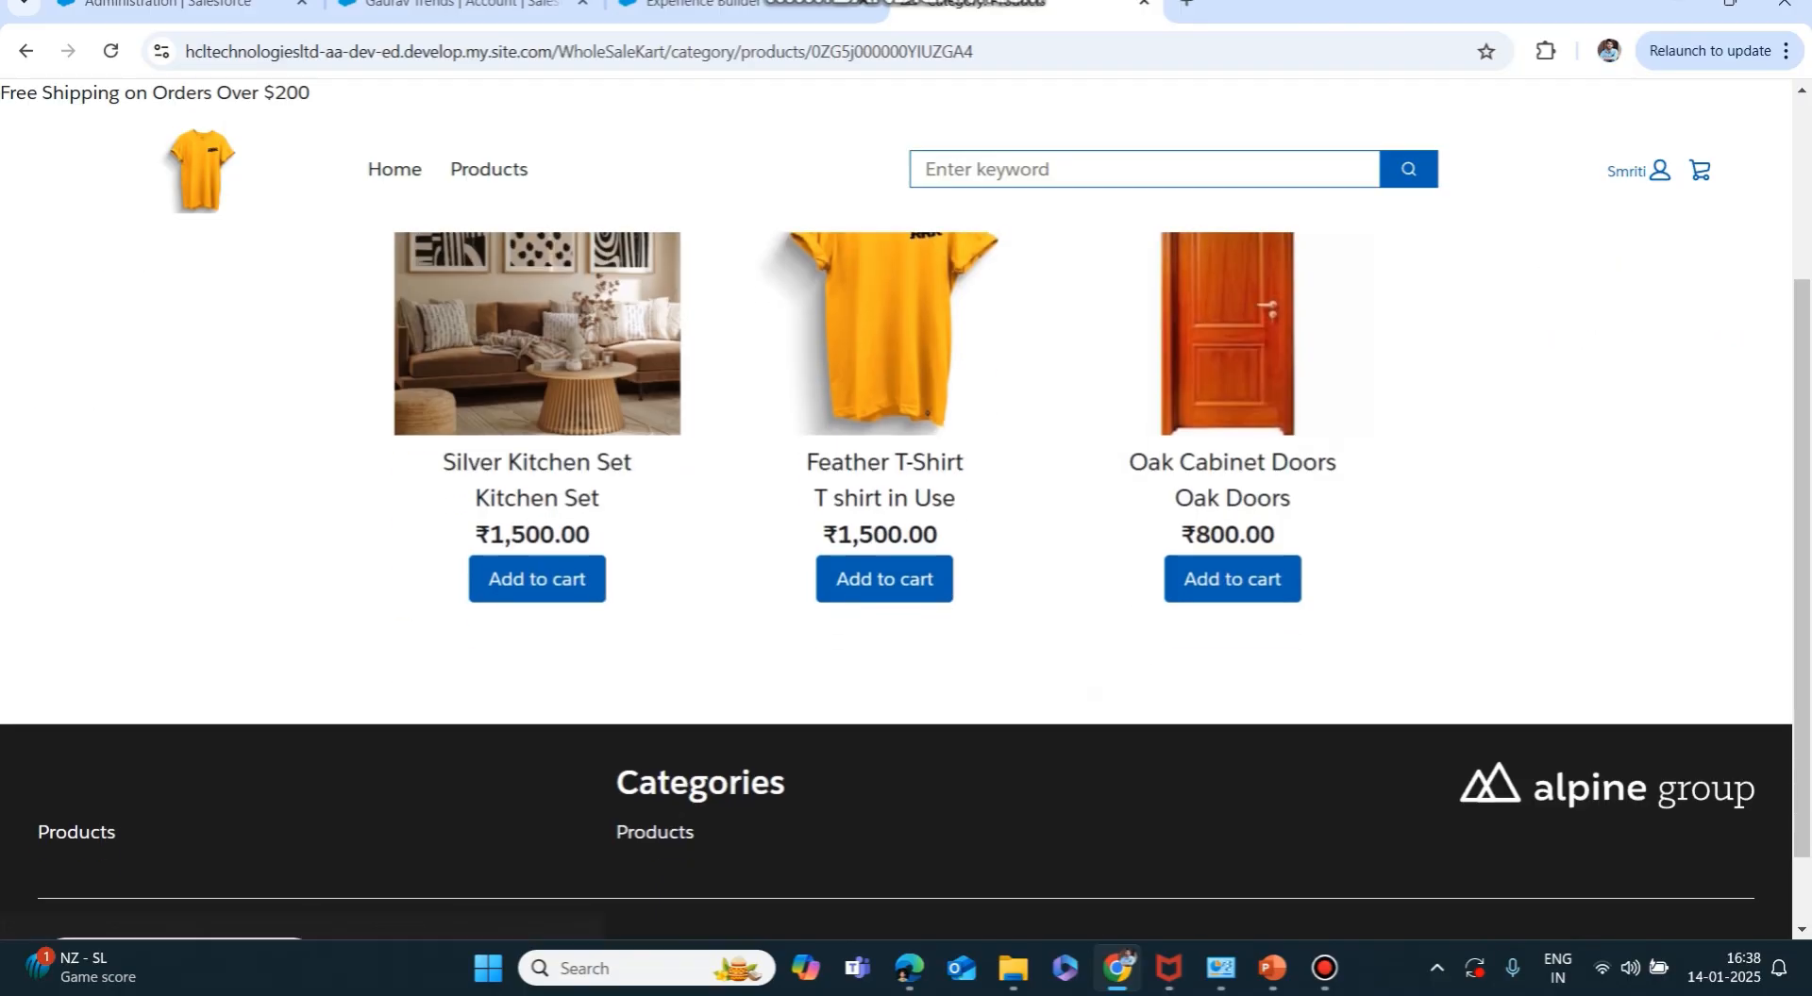
click(537, 579)
click(884, 578)
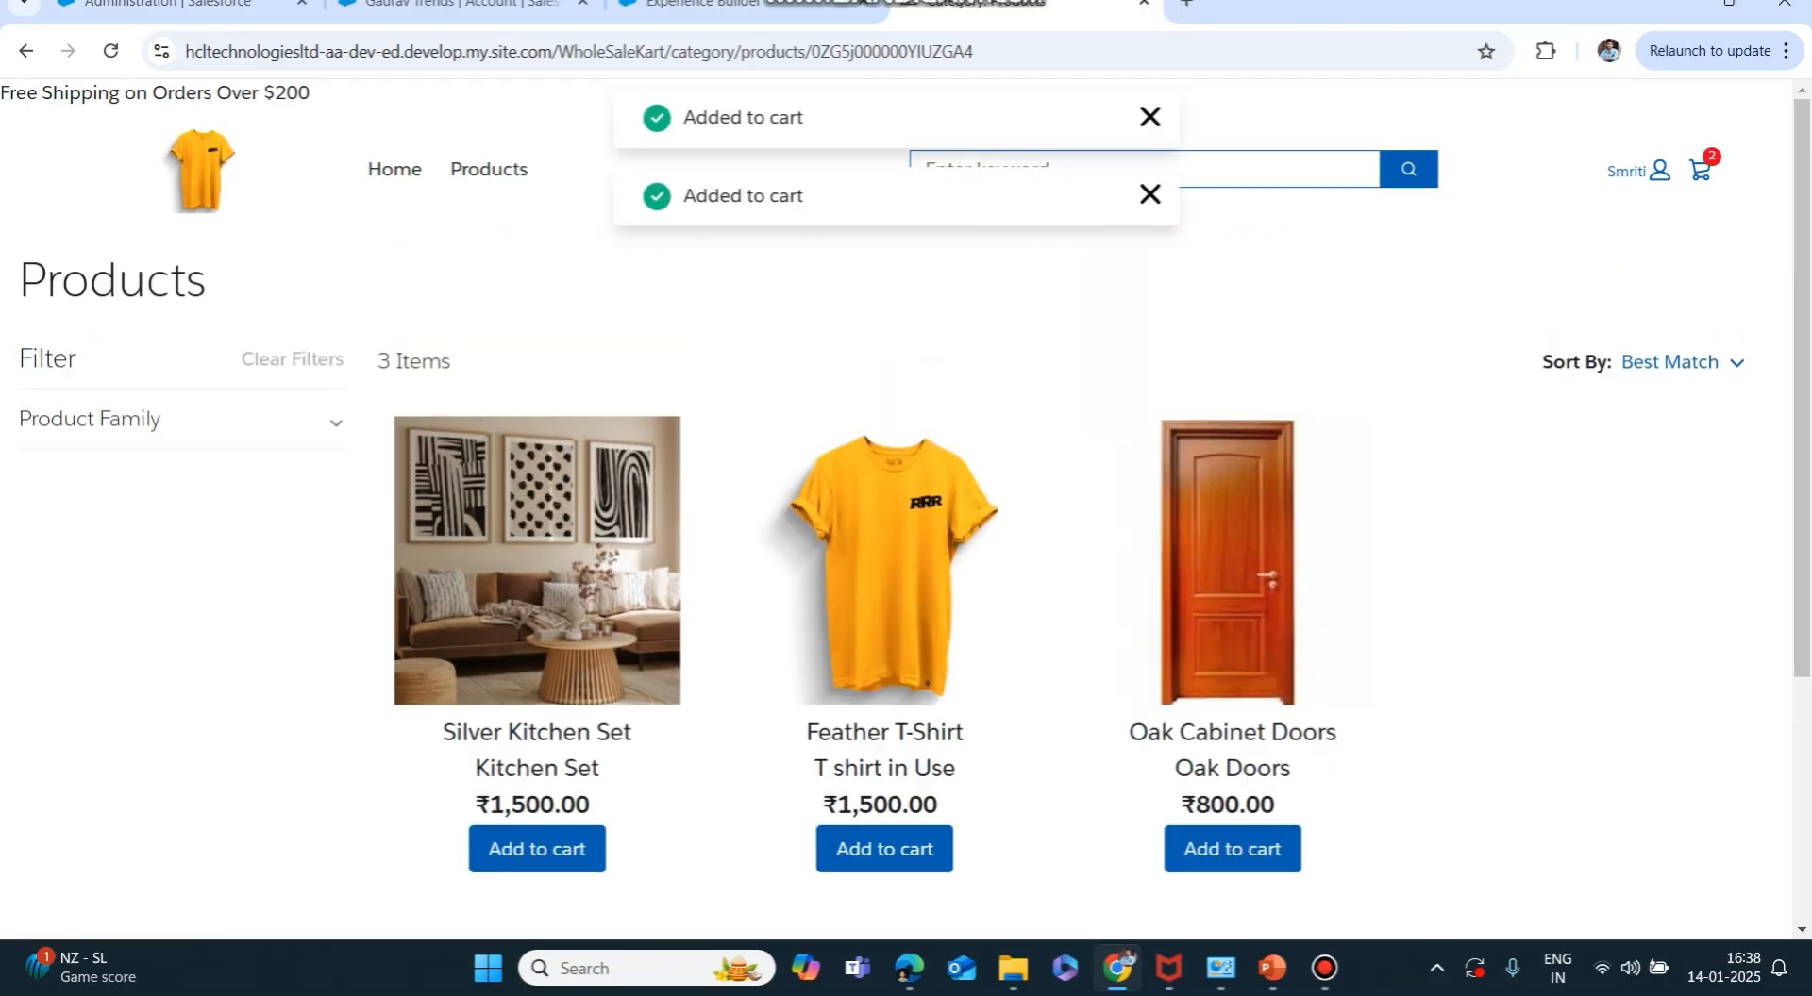
Open the cart and proceed to checkout with the ₹2,925.00 total.
scroll(884, 578, up, 3)
click(1699, 170)
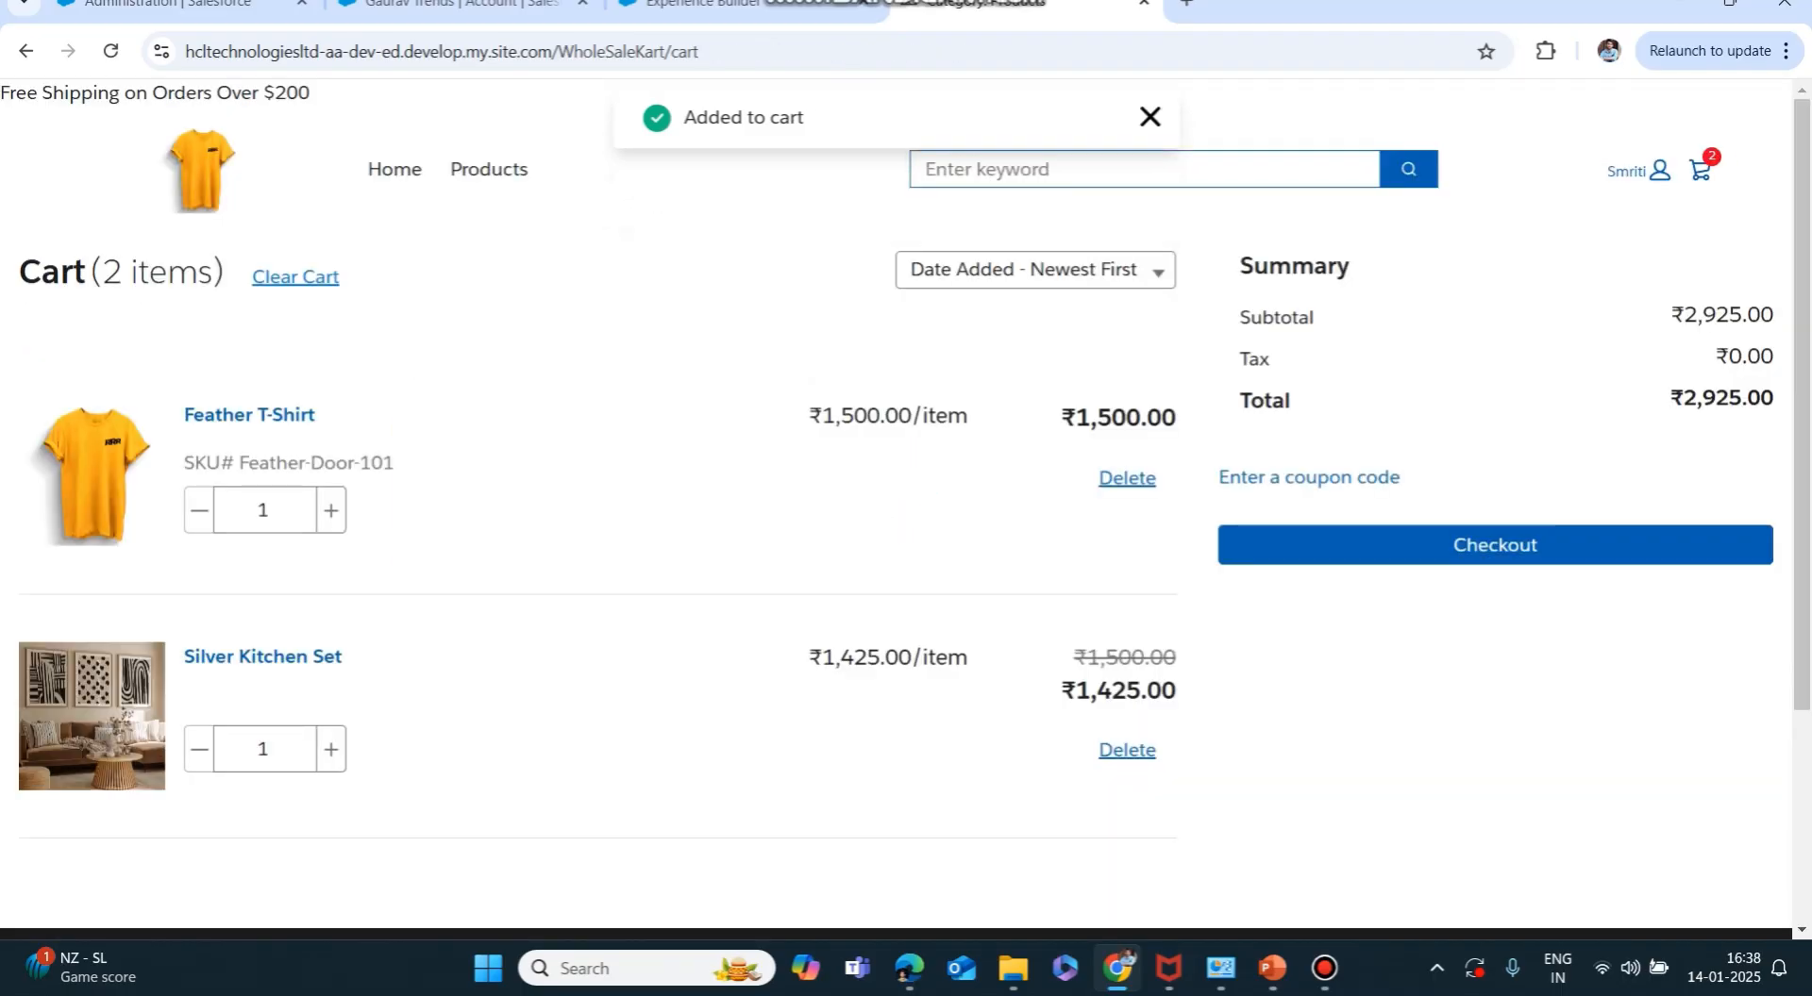
click(1495, 546)
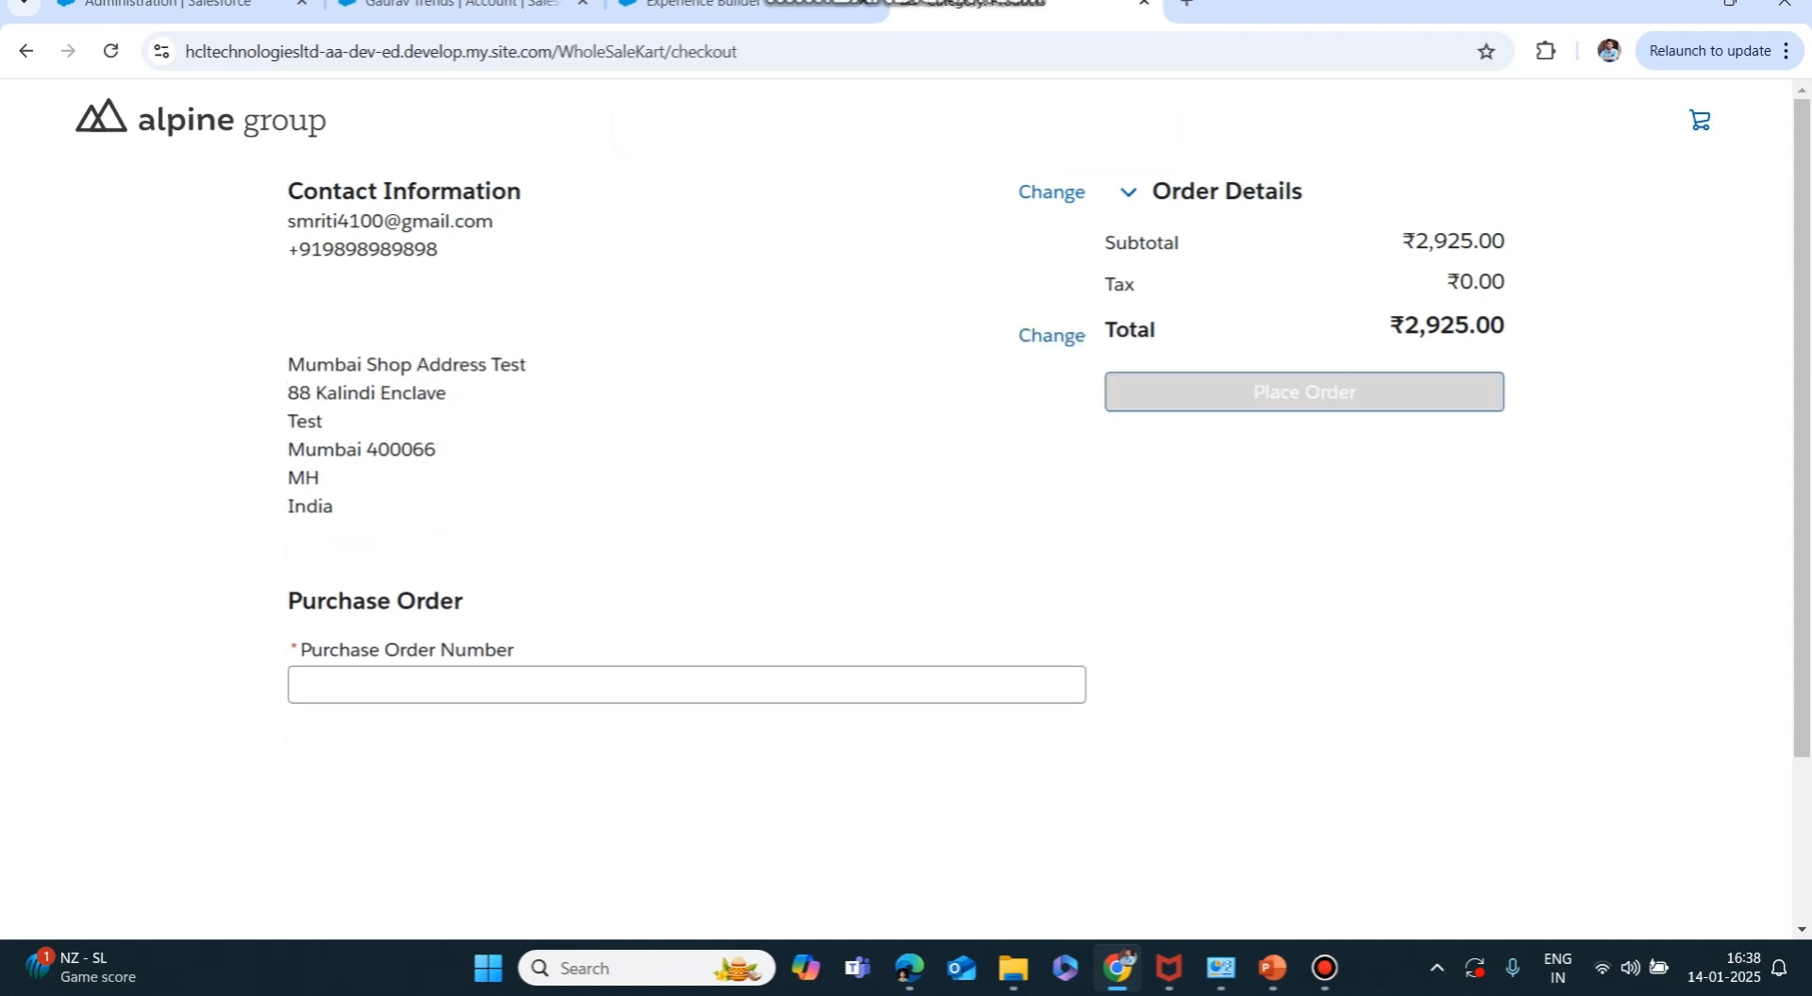
Correct the house number in the Mumbai shop address's Address 1 line and save the address.
click(1052, 336)
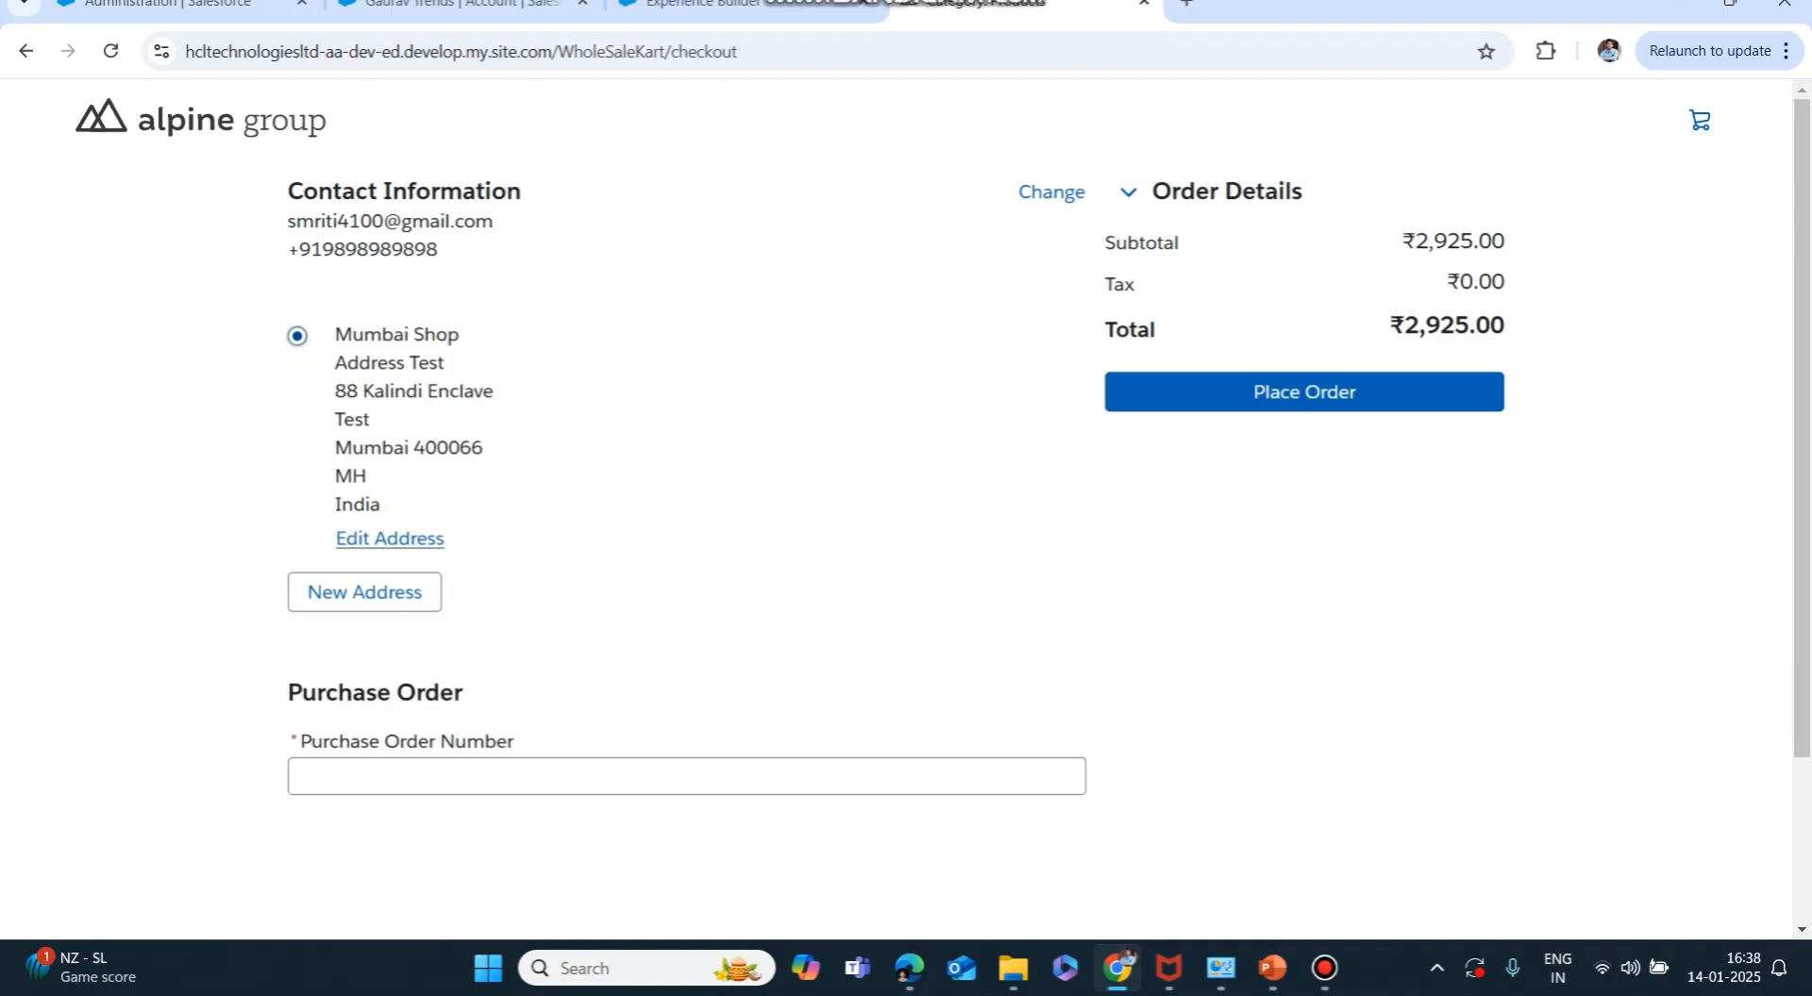
click(390, 538)
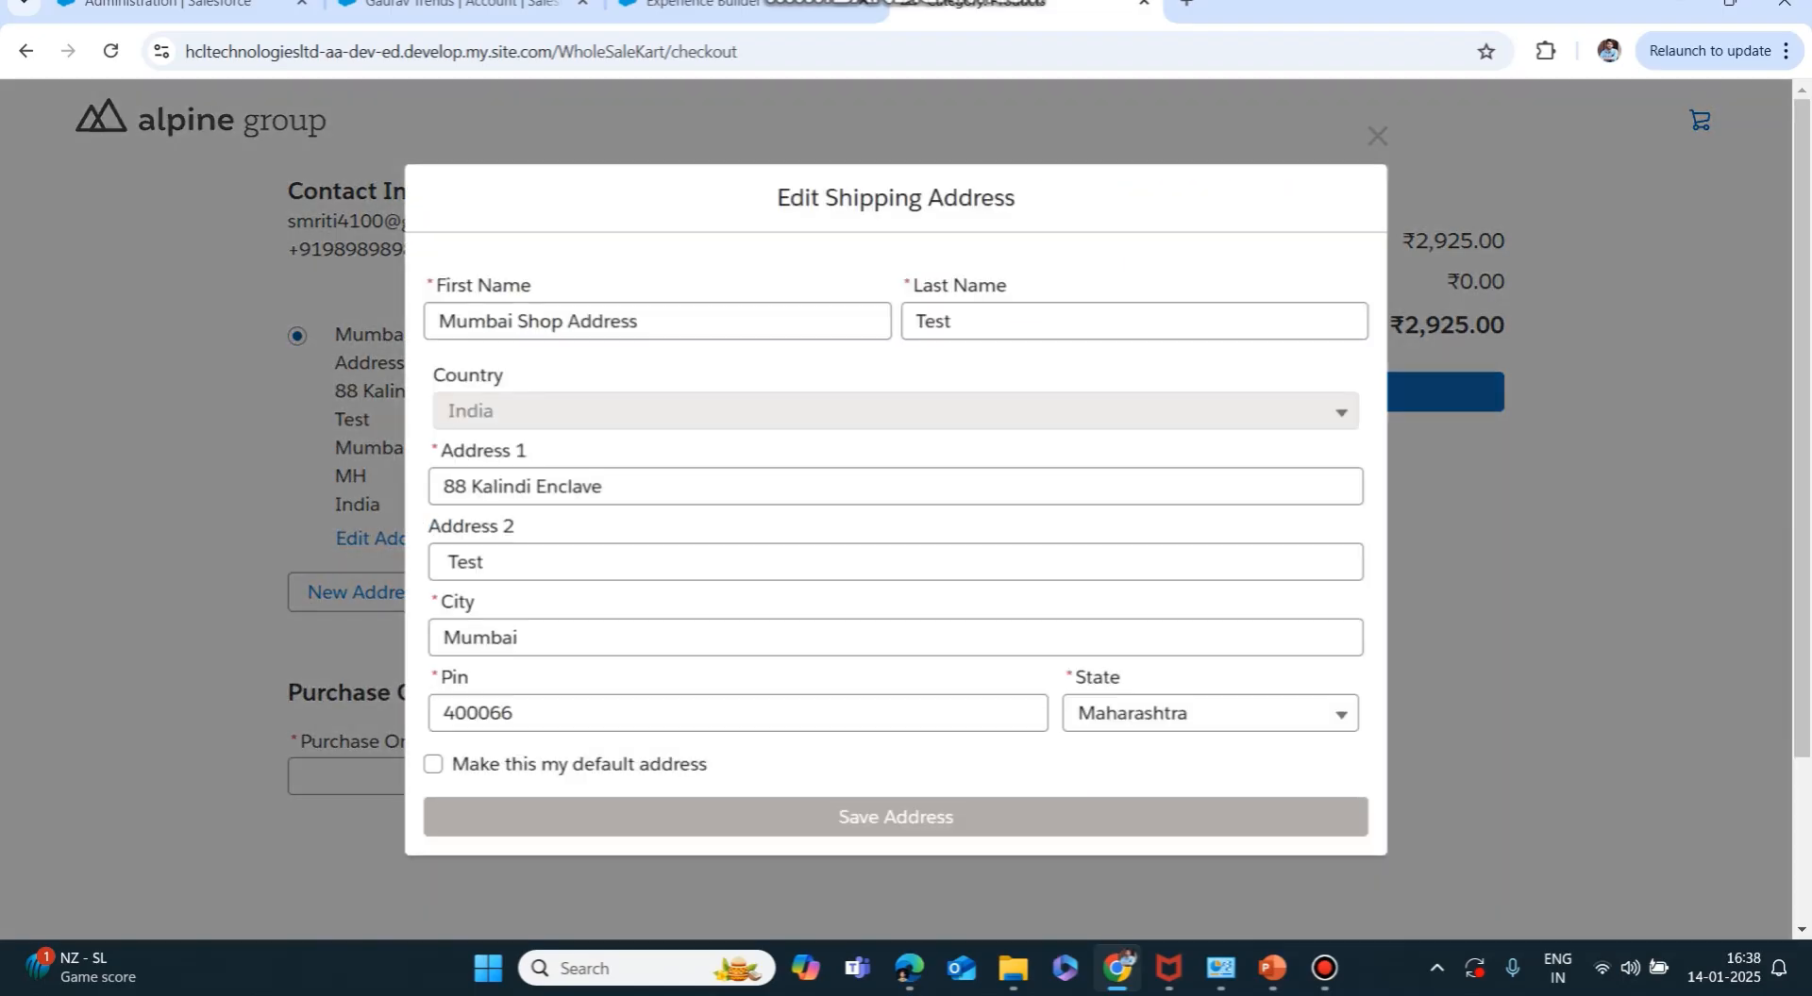
scroll(896, 510, down, 2)
scroll(897, 509, up, 1)
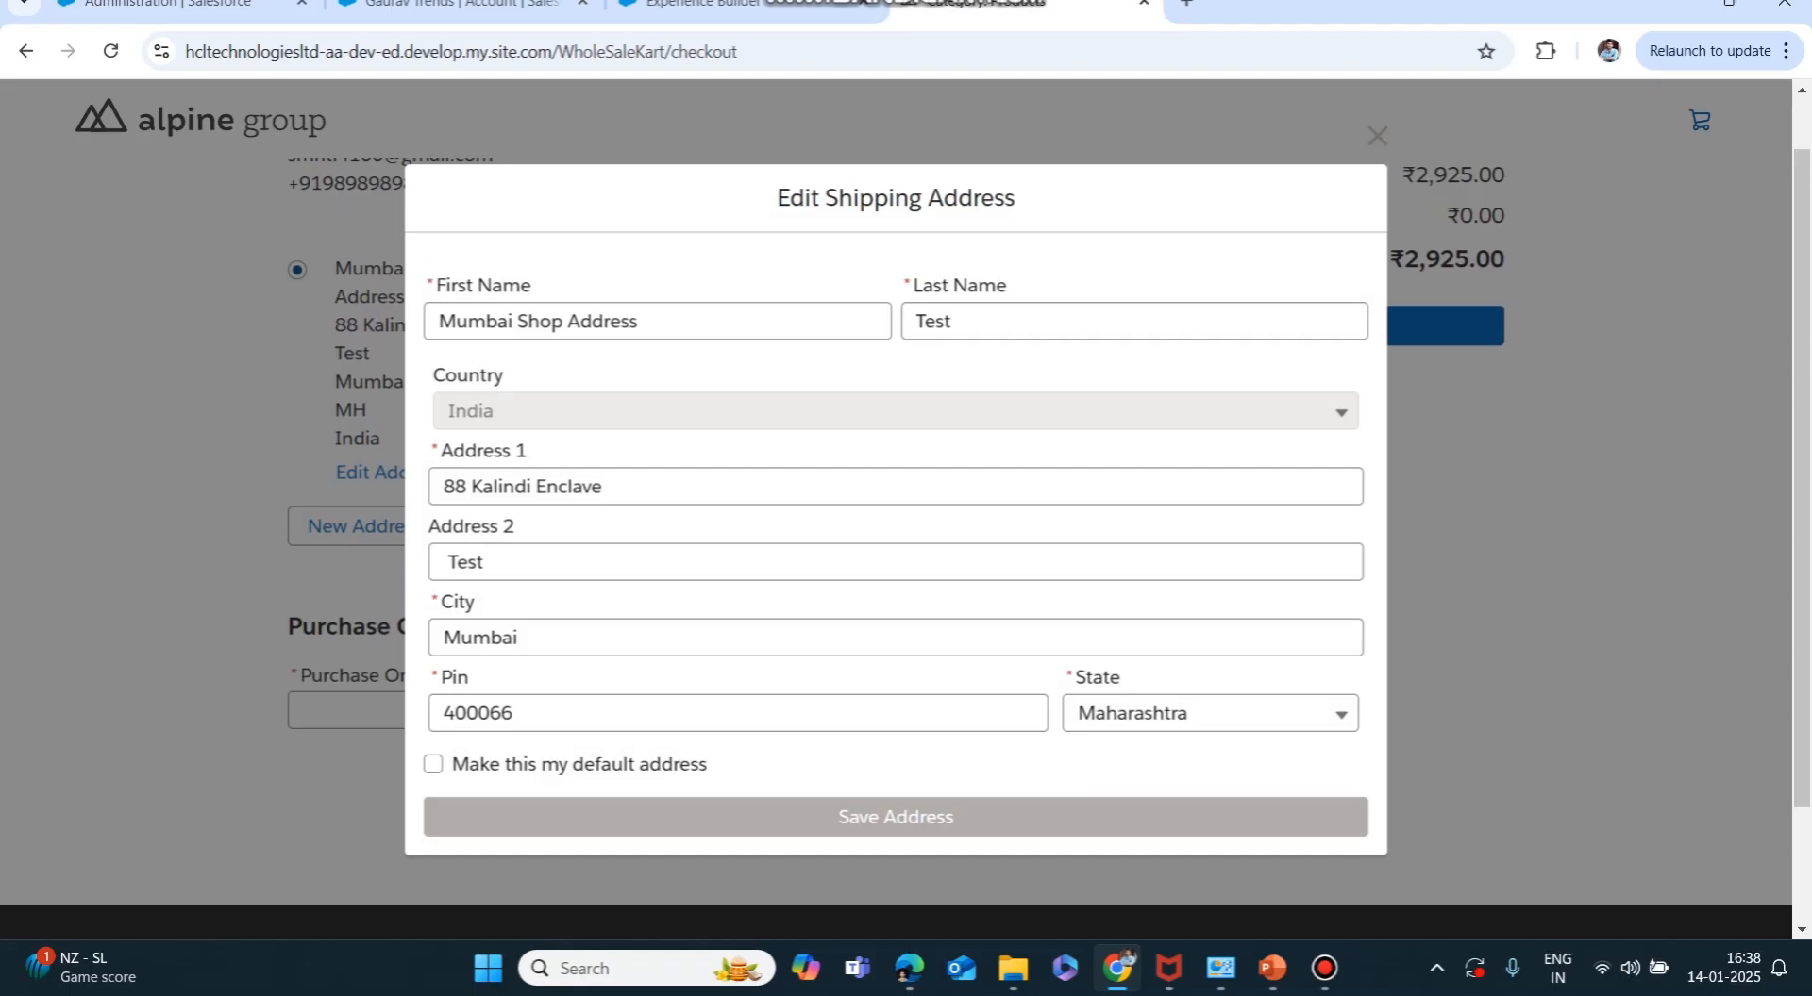
click(606, 487)
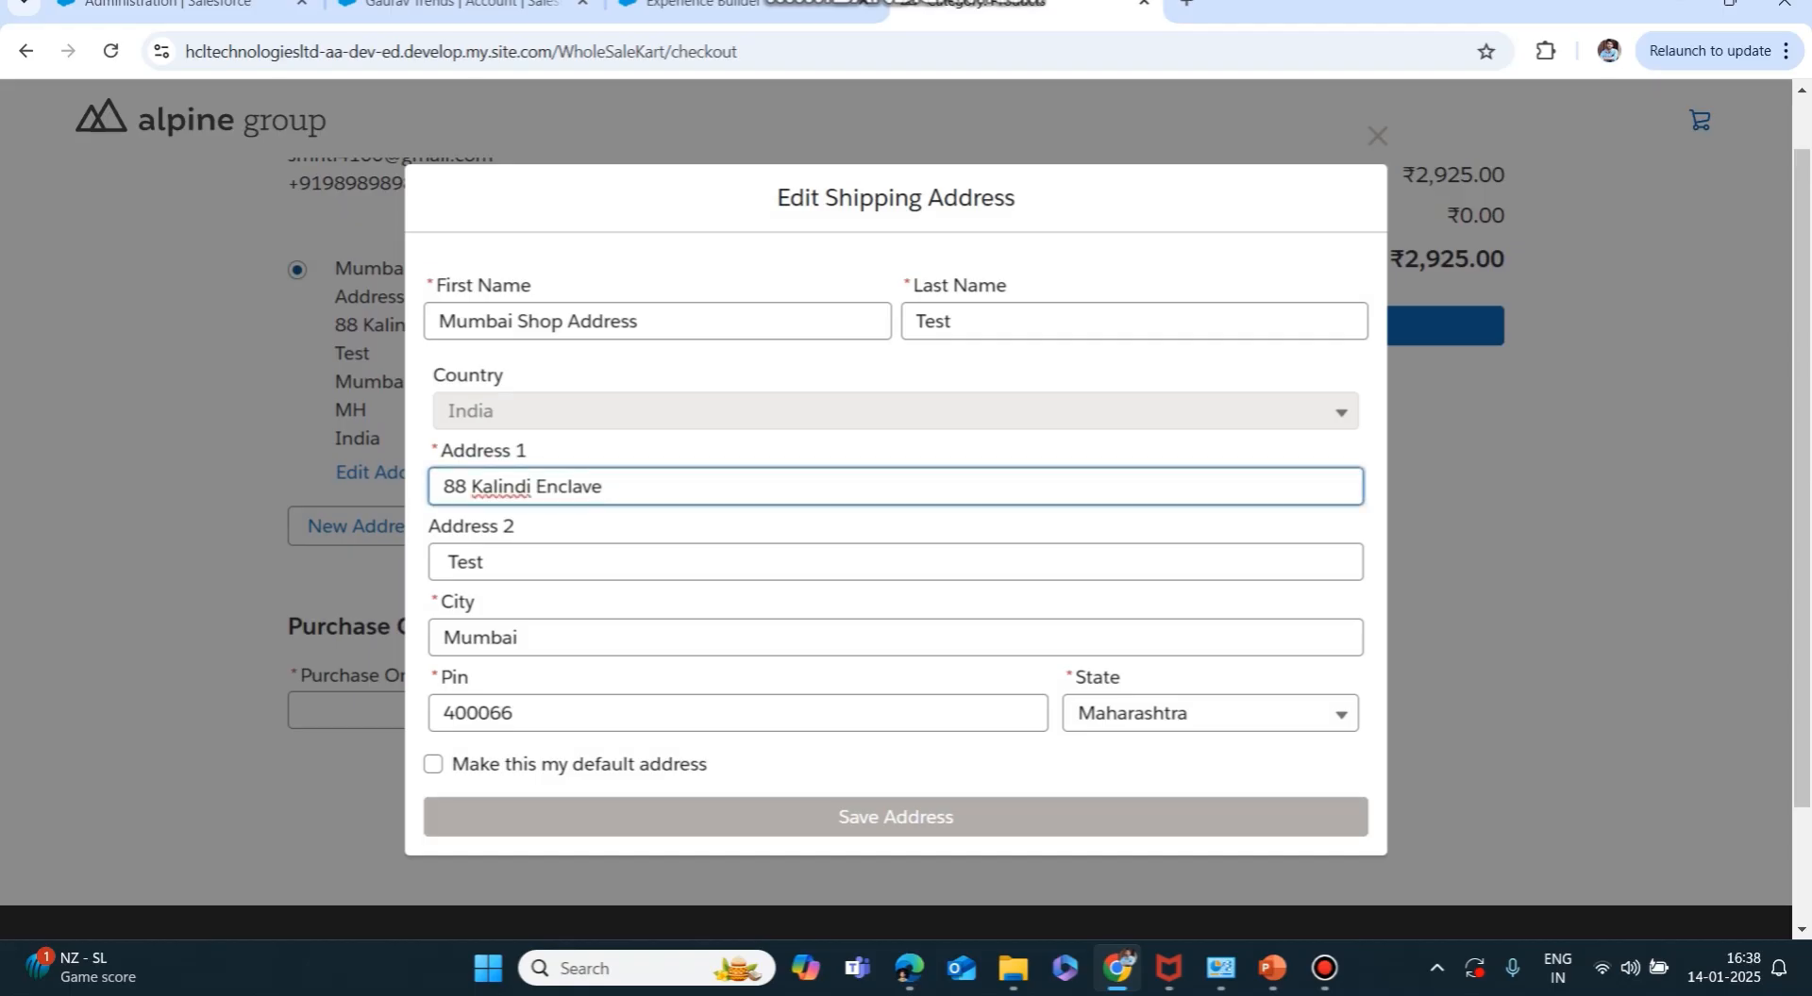
key(BackSpace)
key(BackSpace)
key(BackSpace)
key(BackSpace)
key(BackSpace)
key(BackSpace)
key(BackSpace)
key(BackSpace)
key(BackSpace)
key(BackSpace)
key(BackSpace)
key(BackSpace)
key(BackSpace)
key(BackSpace)
key(BackSpace)
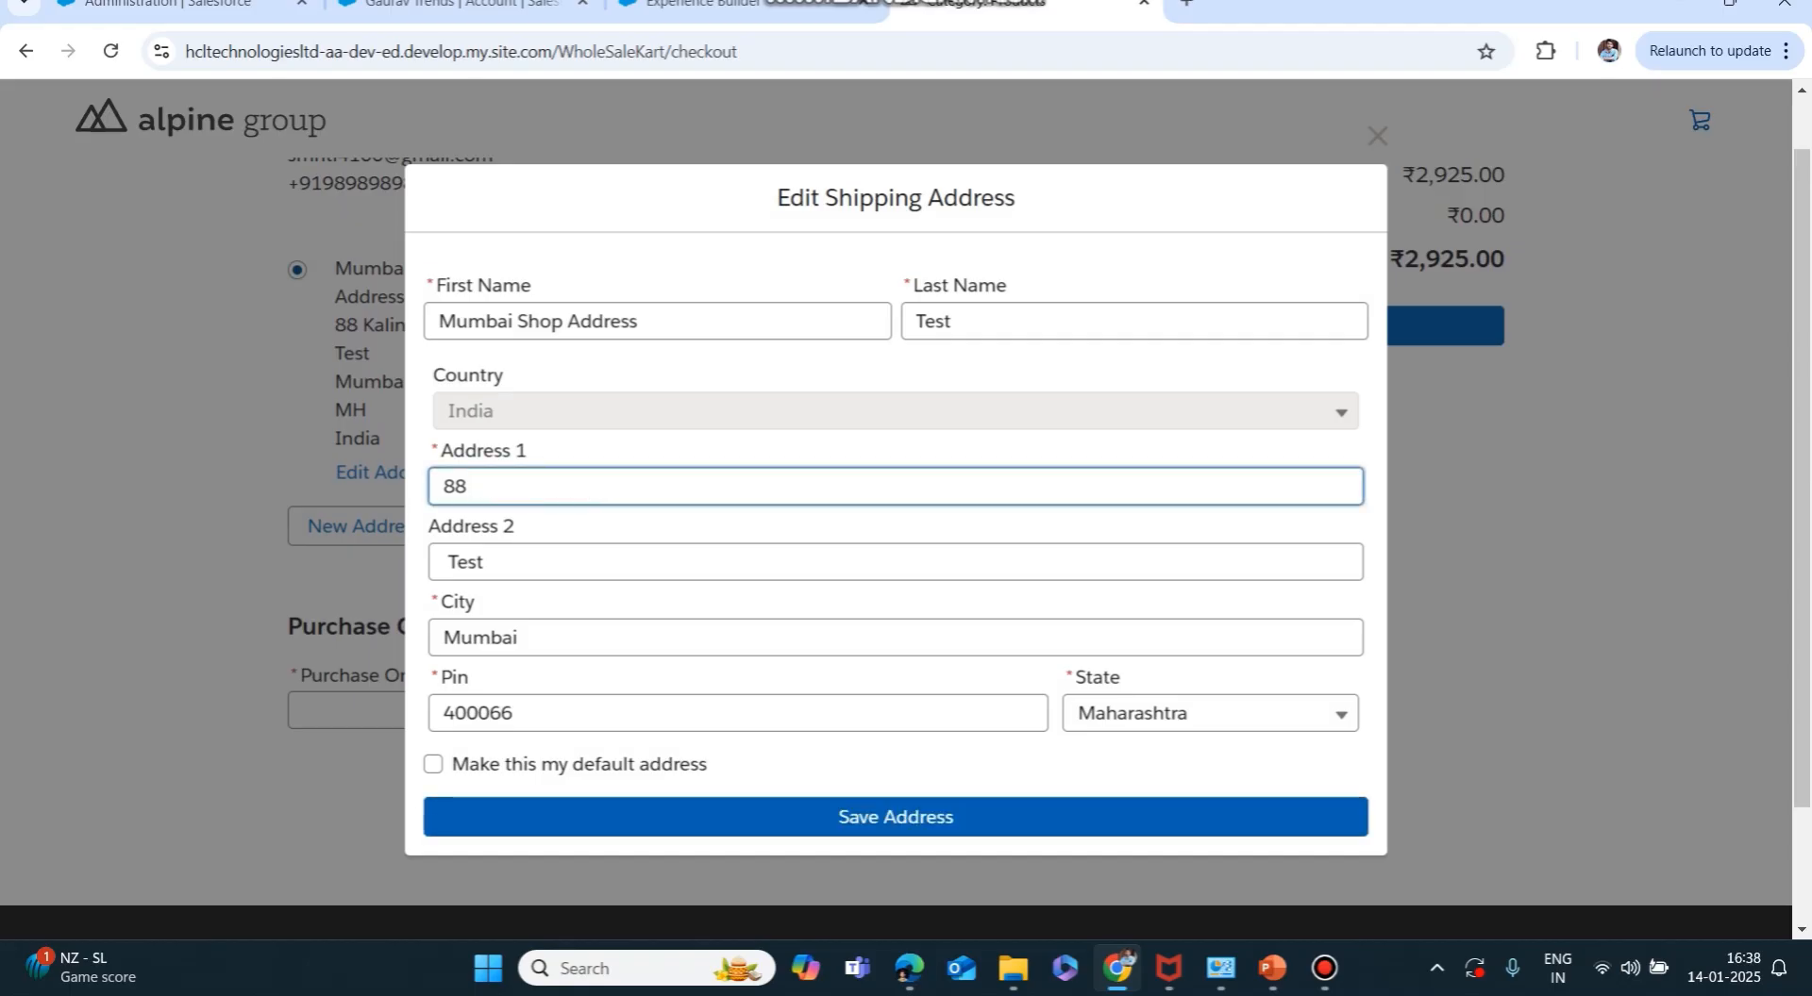
key(BackSpace)
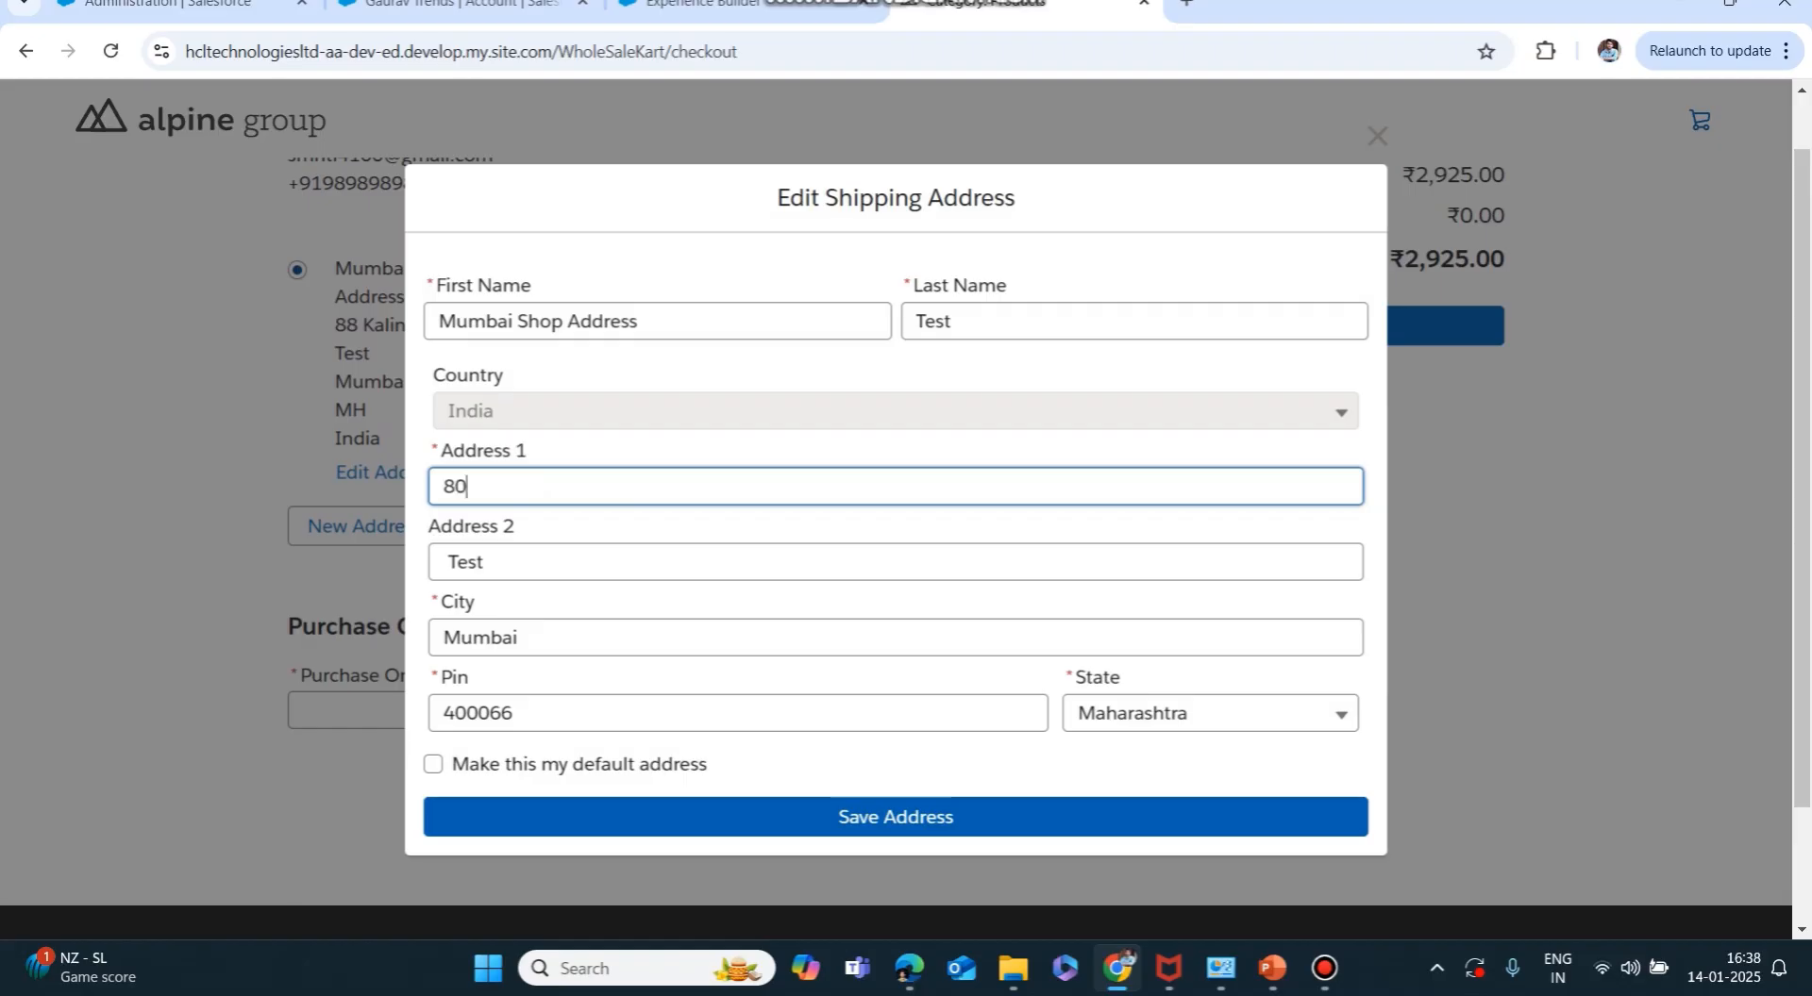
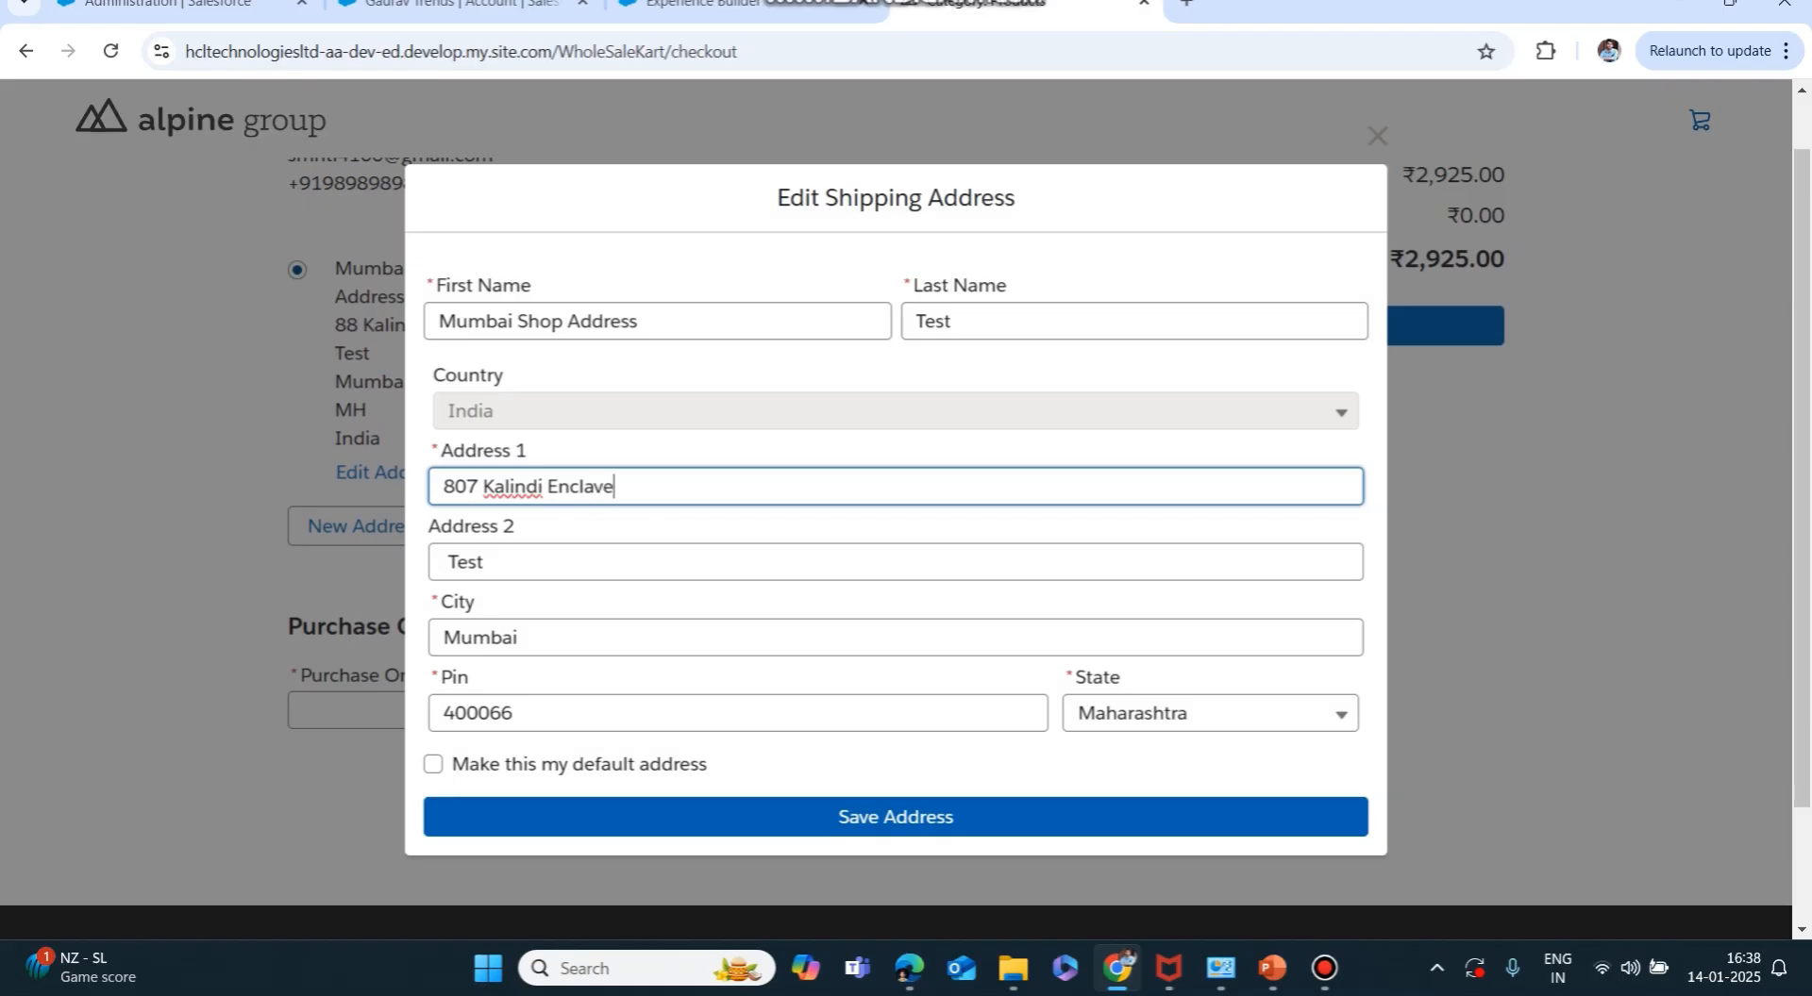
click(896, 817)
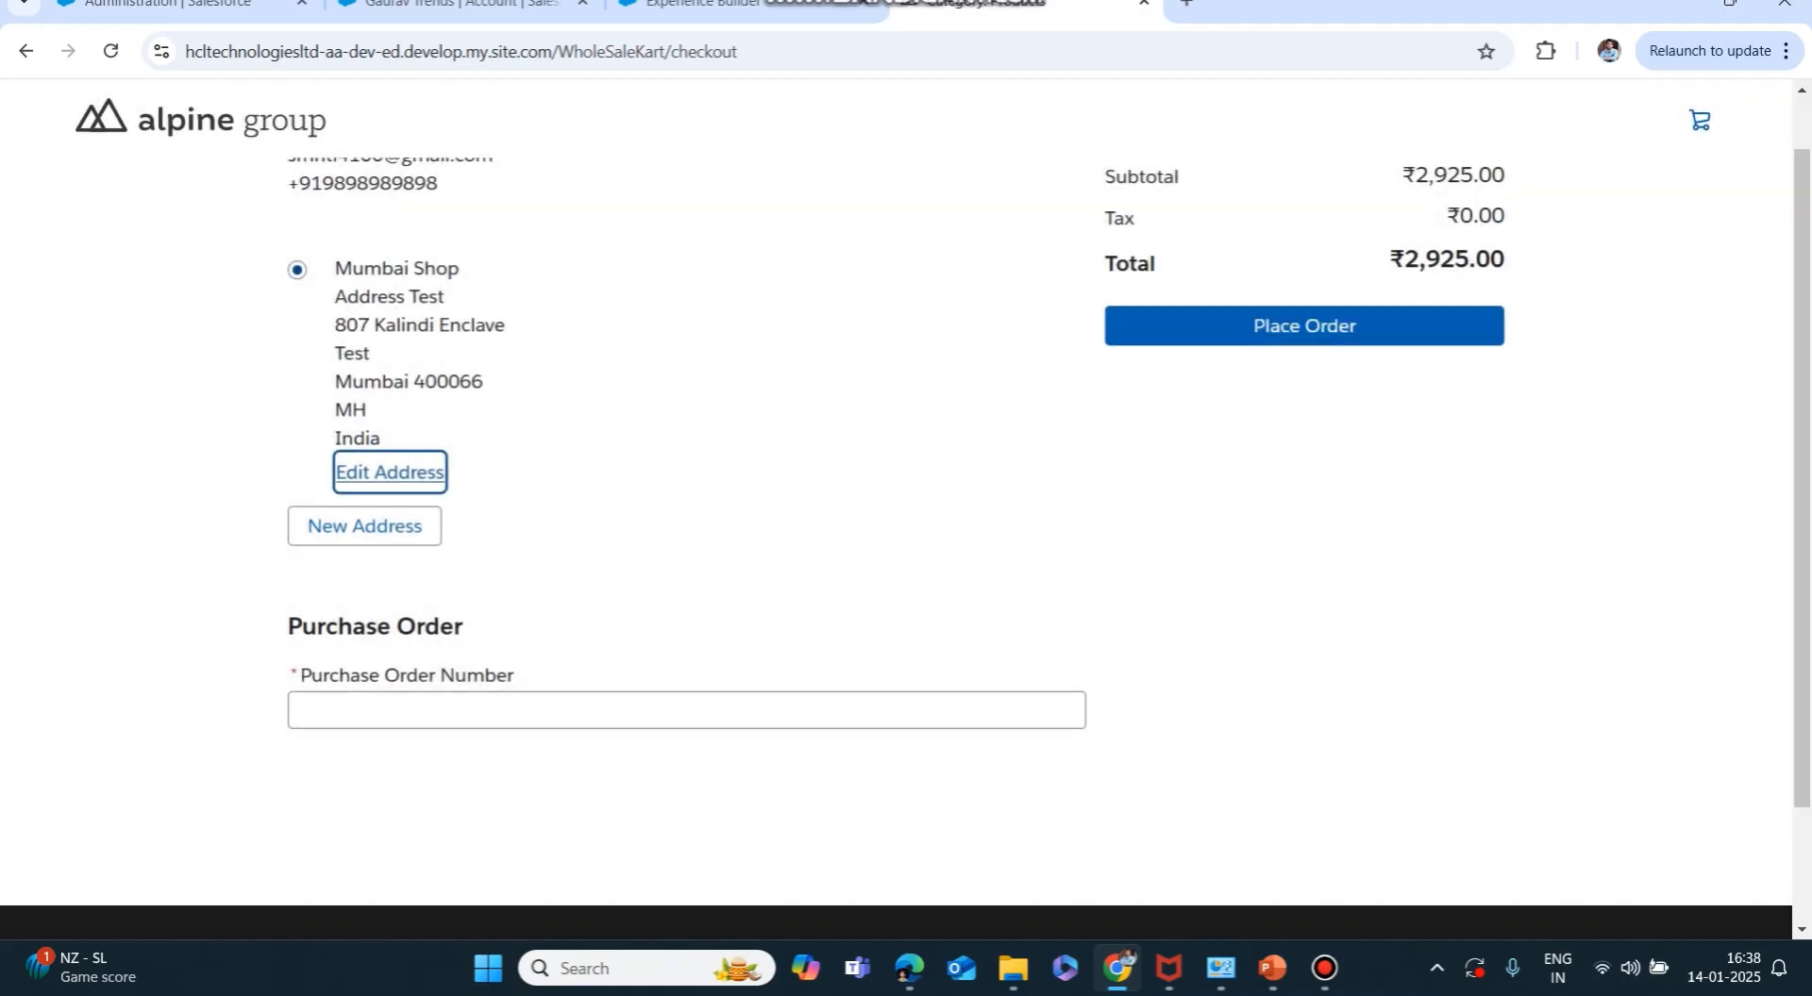
drag(335, 325, 505, 325)
click(500, 326)
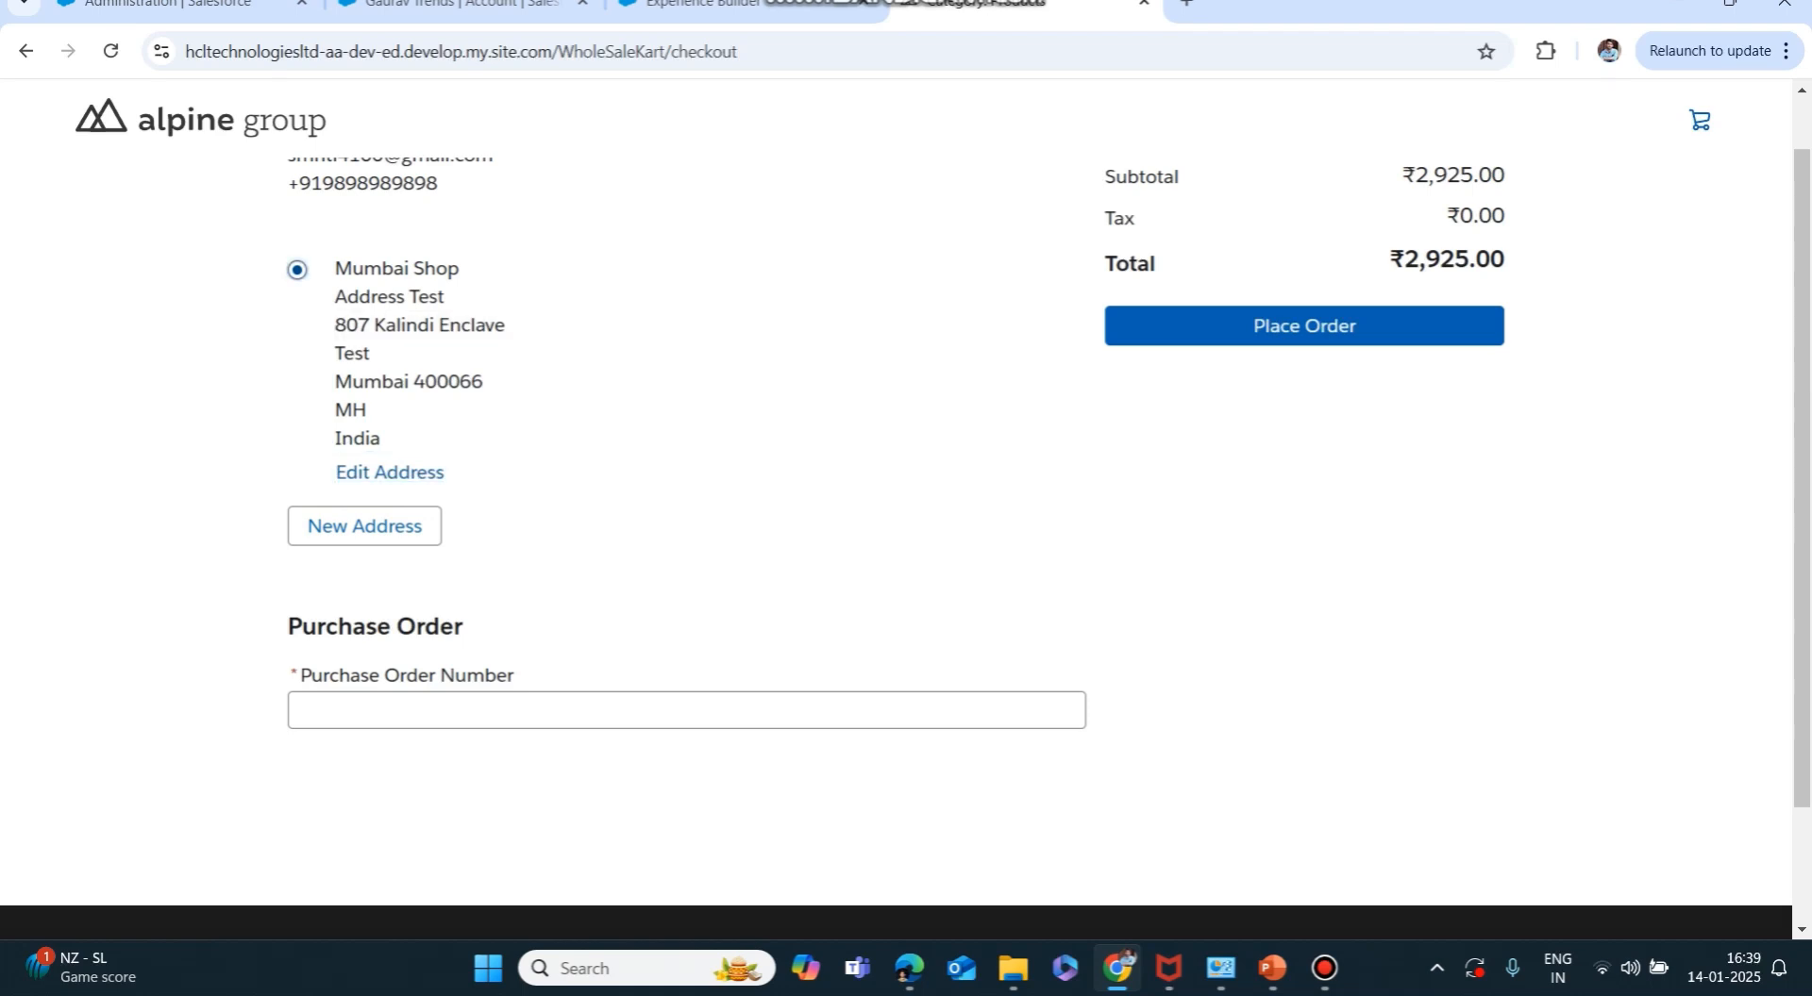
Back on the buyer account, select the Mumbai Shop Address Test row's stored Address text.
click(462, 5)
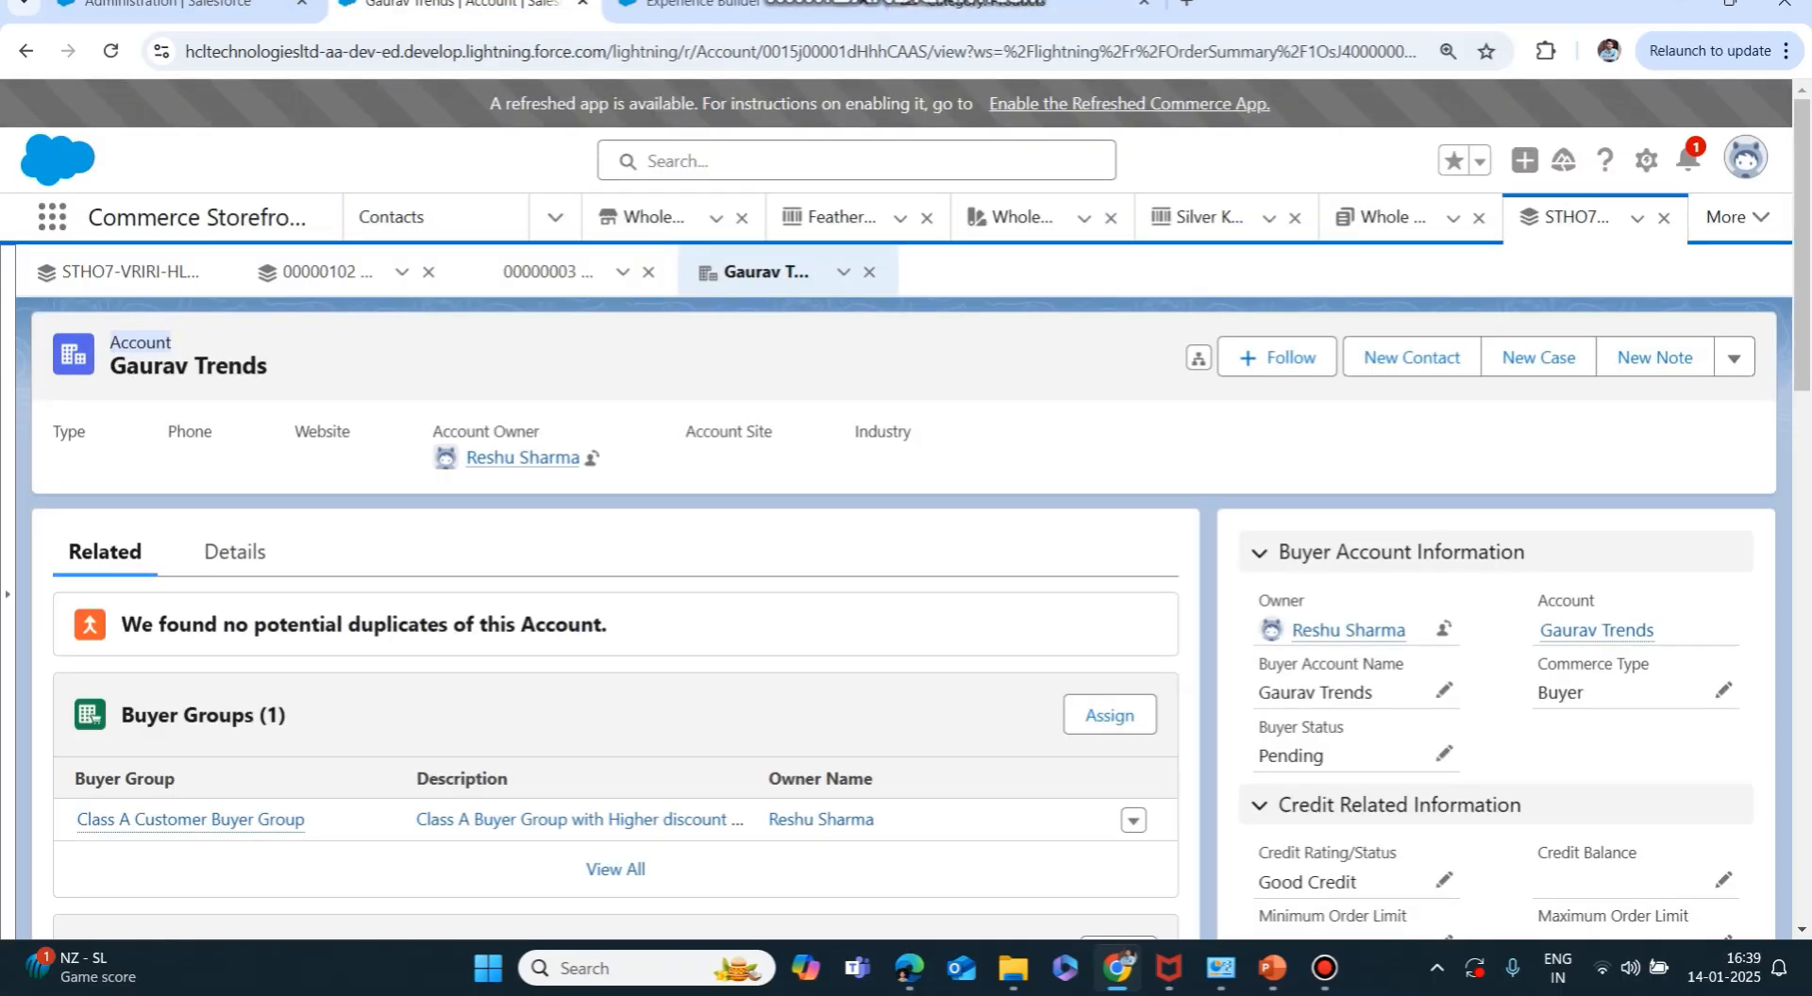
scroll(906, 613, down, 3)
scroll(906, 613, up, 3)
scroll(614, 651, down, 6)
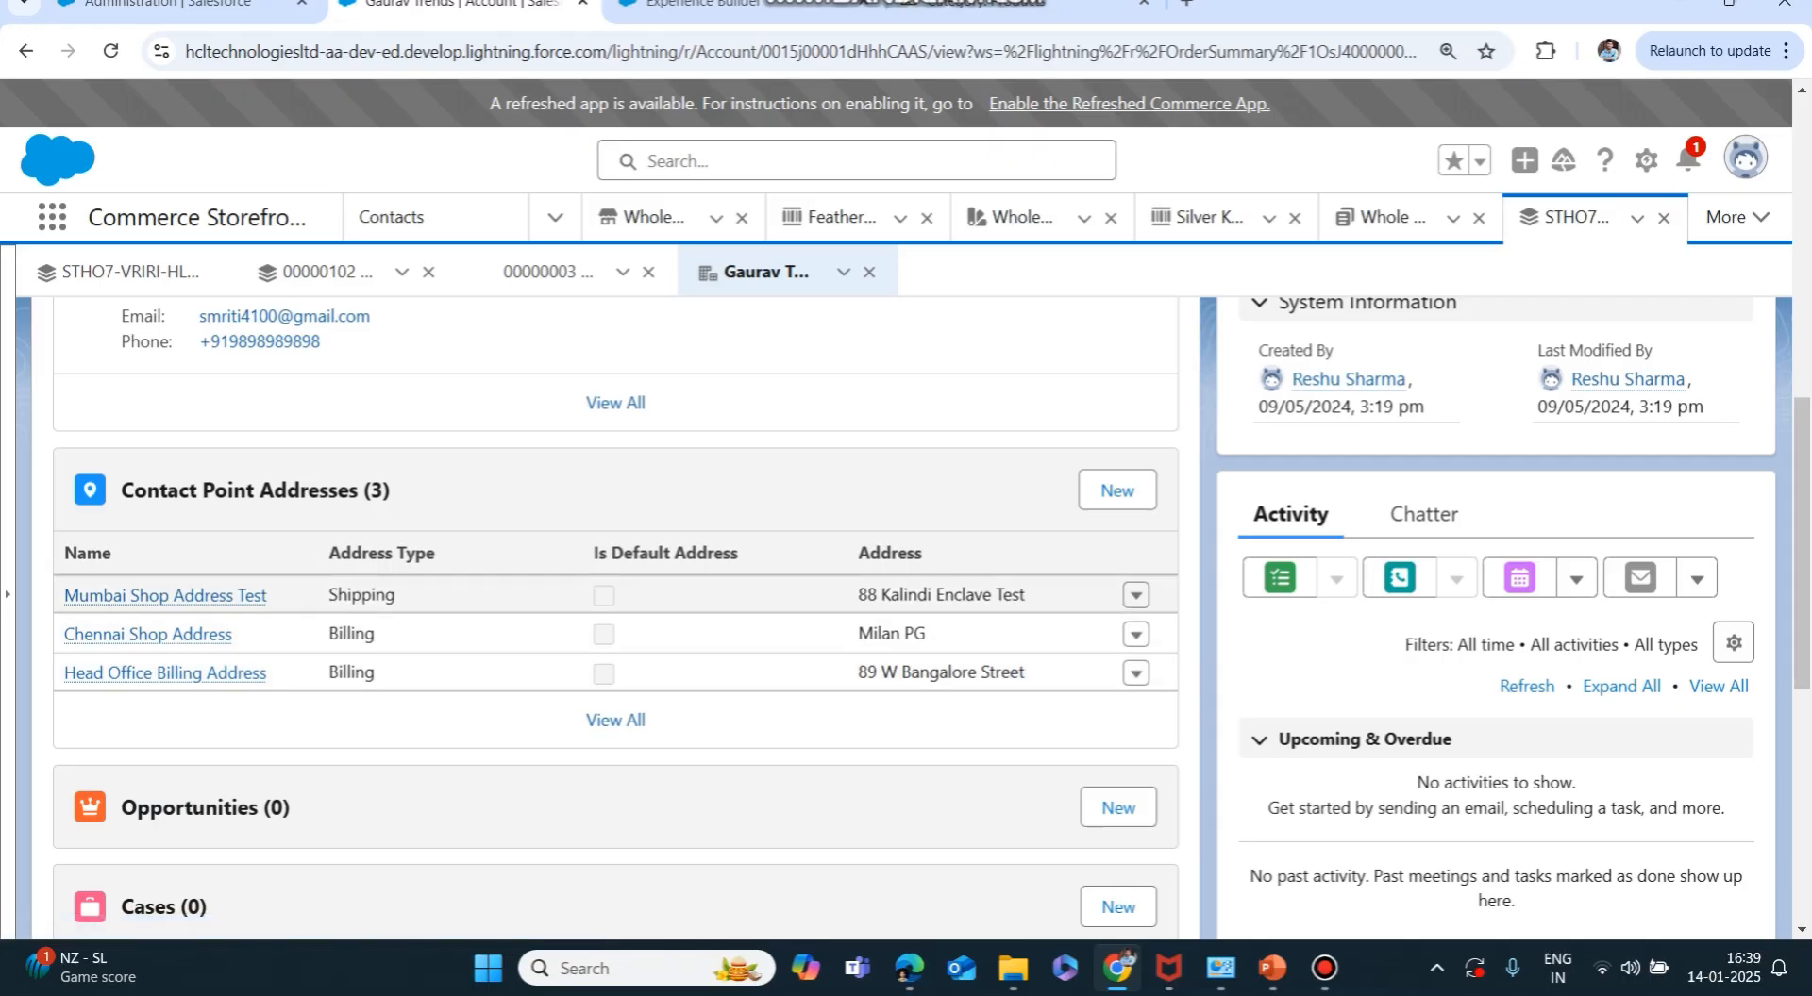
drag(855, 594, 1027, 595)
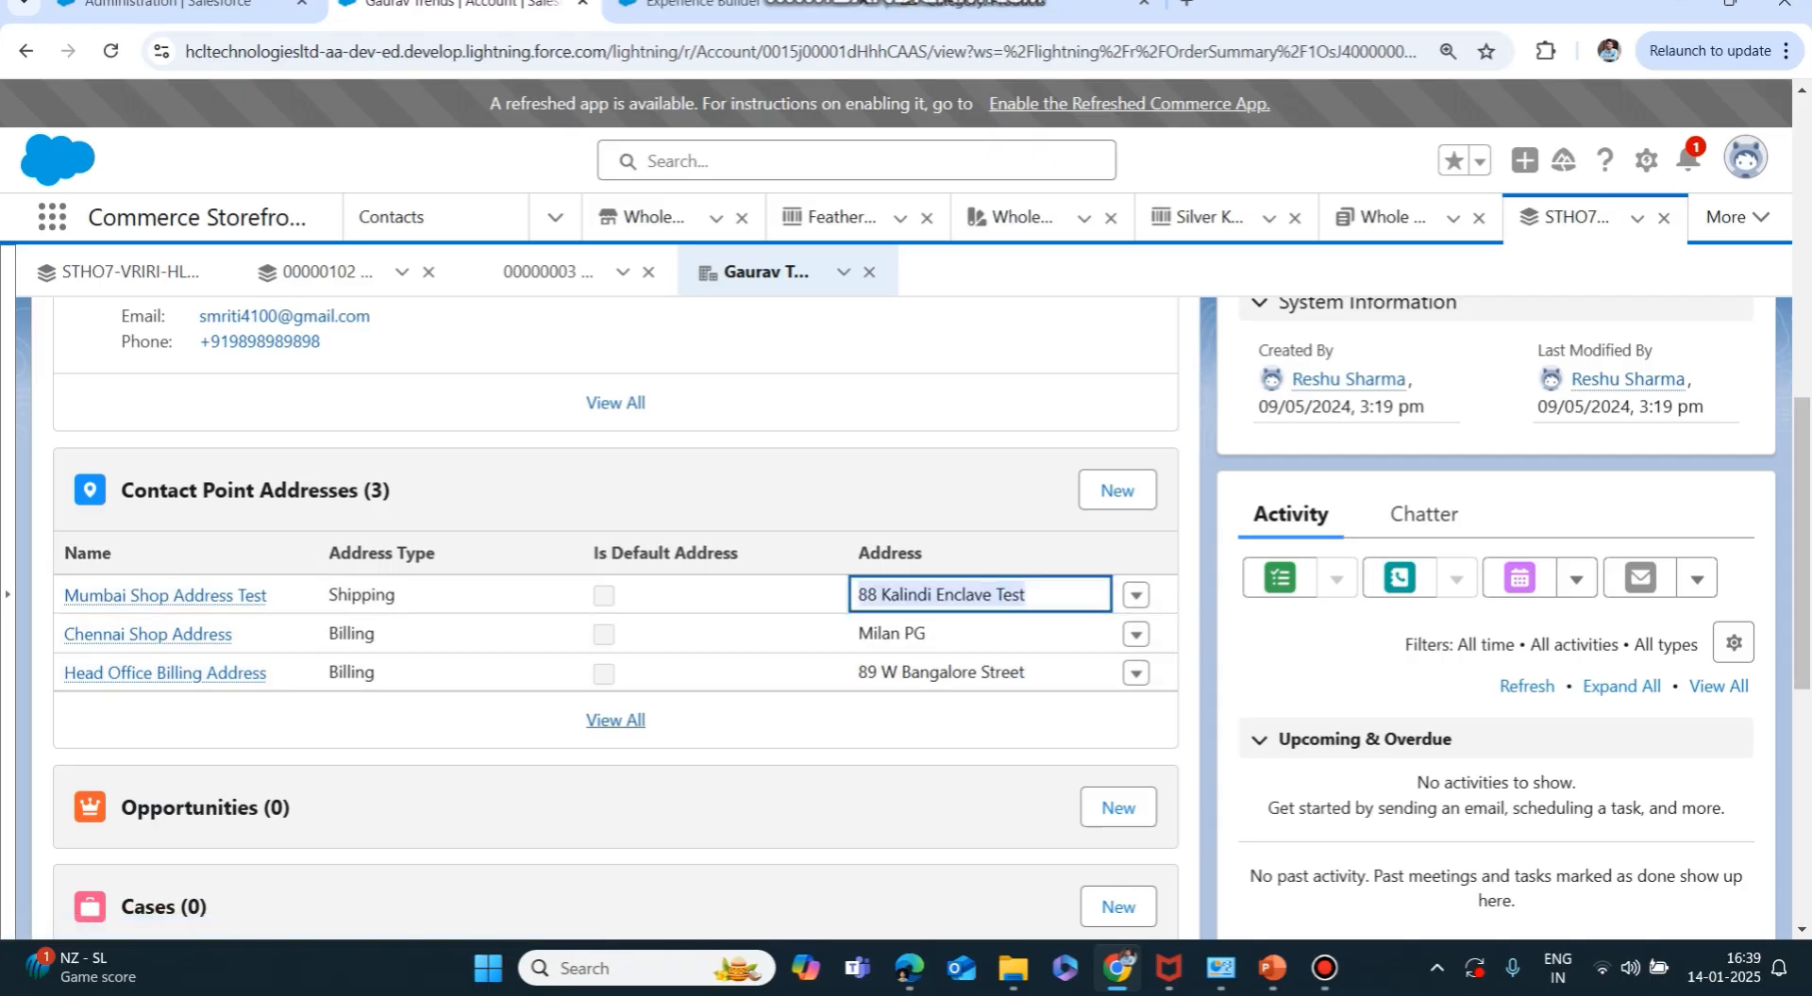
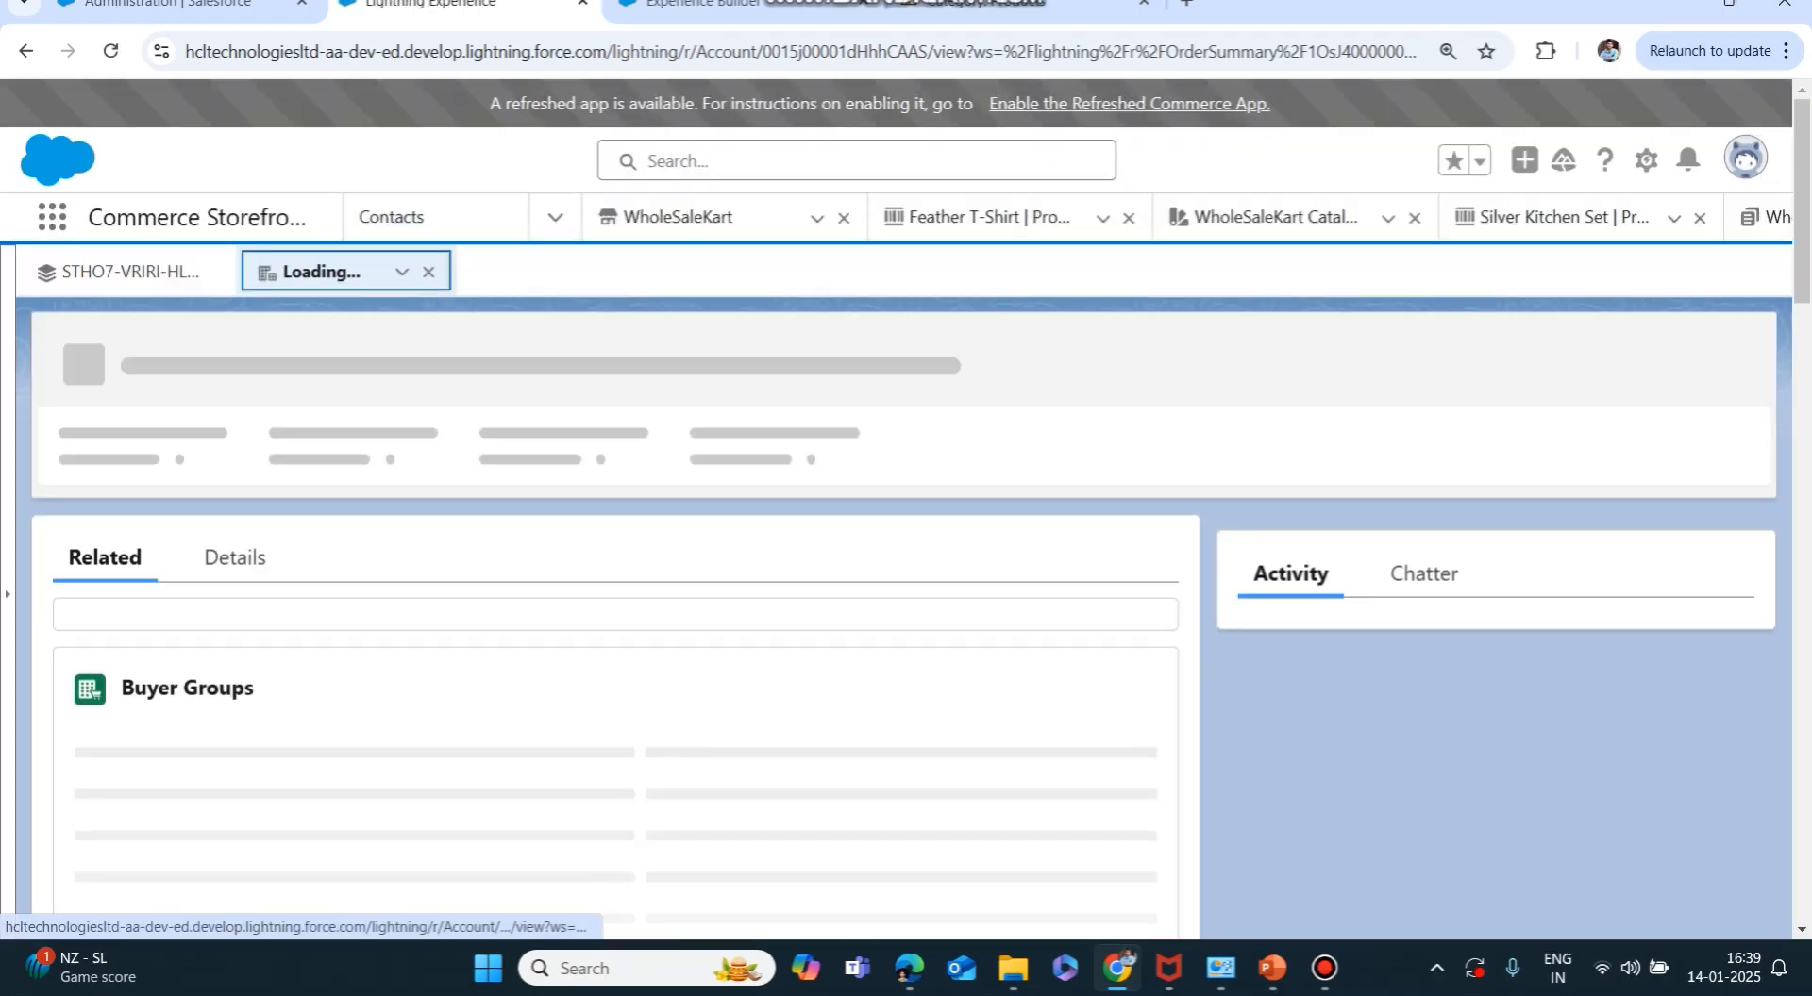
Scroll down to Contact Point Addresses and review the Mumbai Shop shipping address.
scroll(615, 618, down, 4)
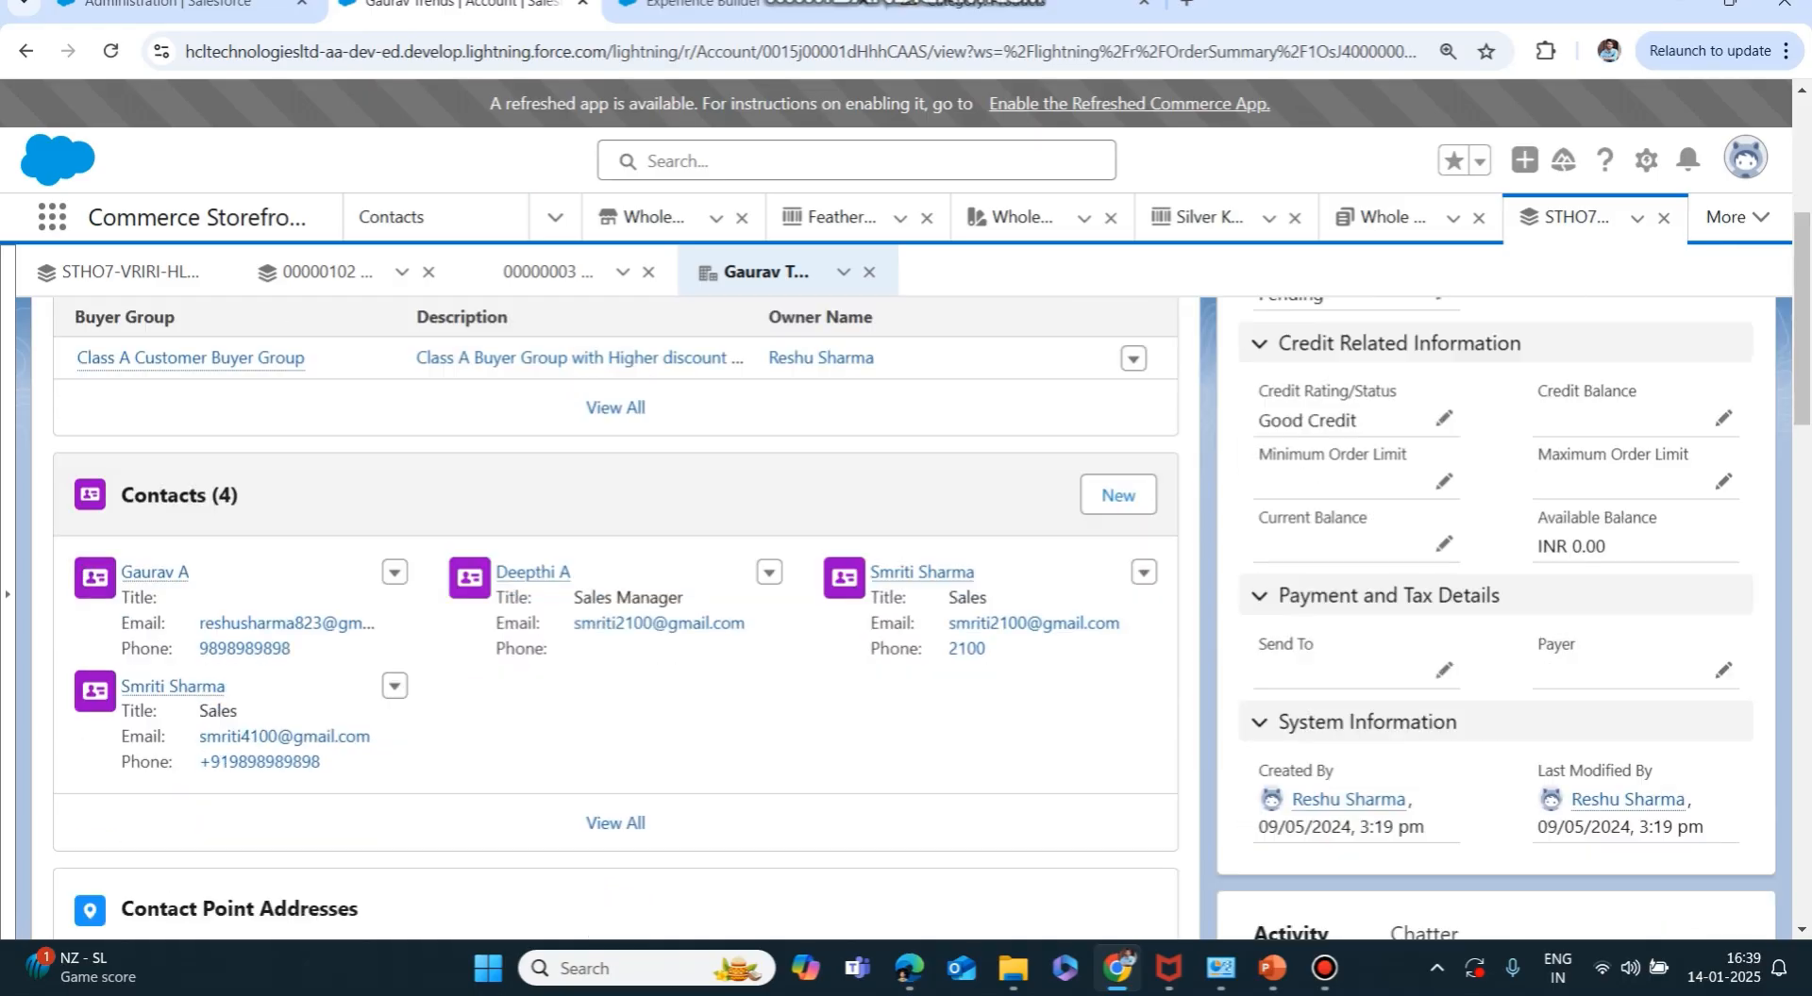
scroll(615, 618, down, 2)
scroll(615, 618, down, 1)
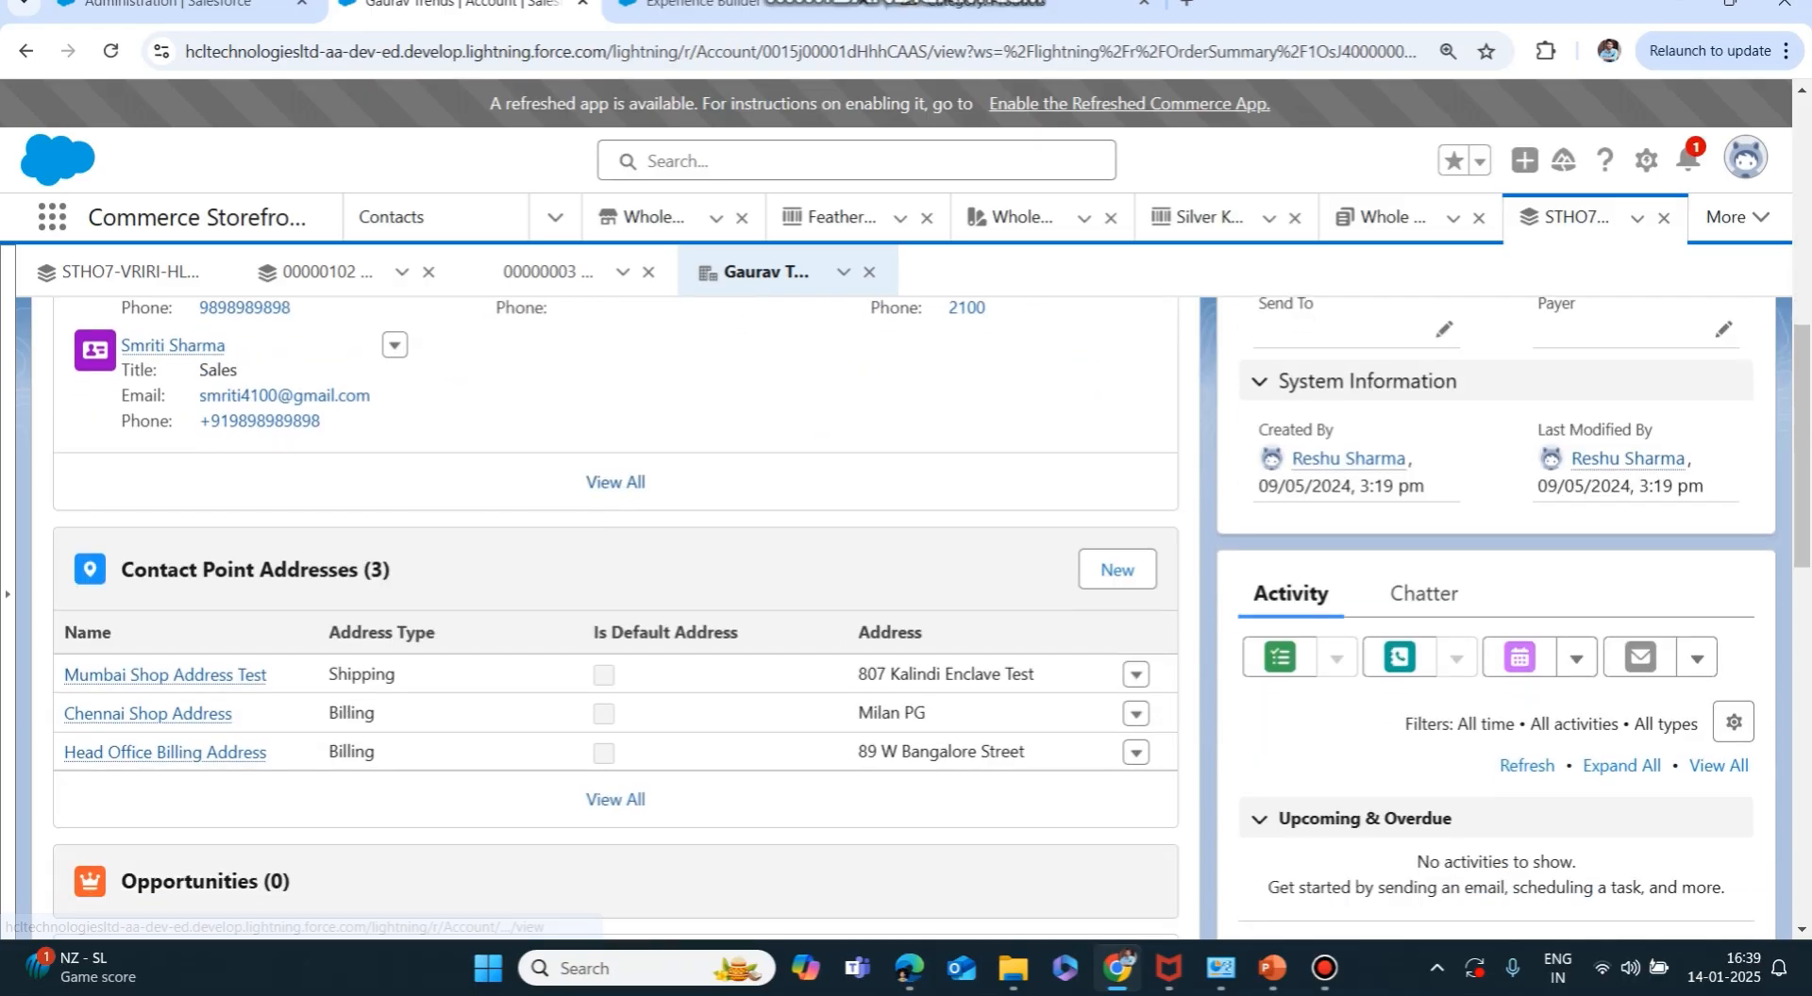
drag(858, 674, 1033, 673)
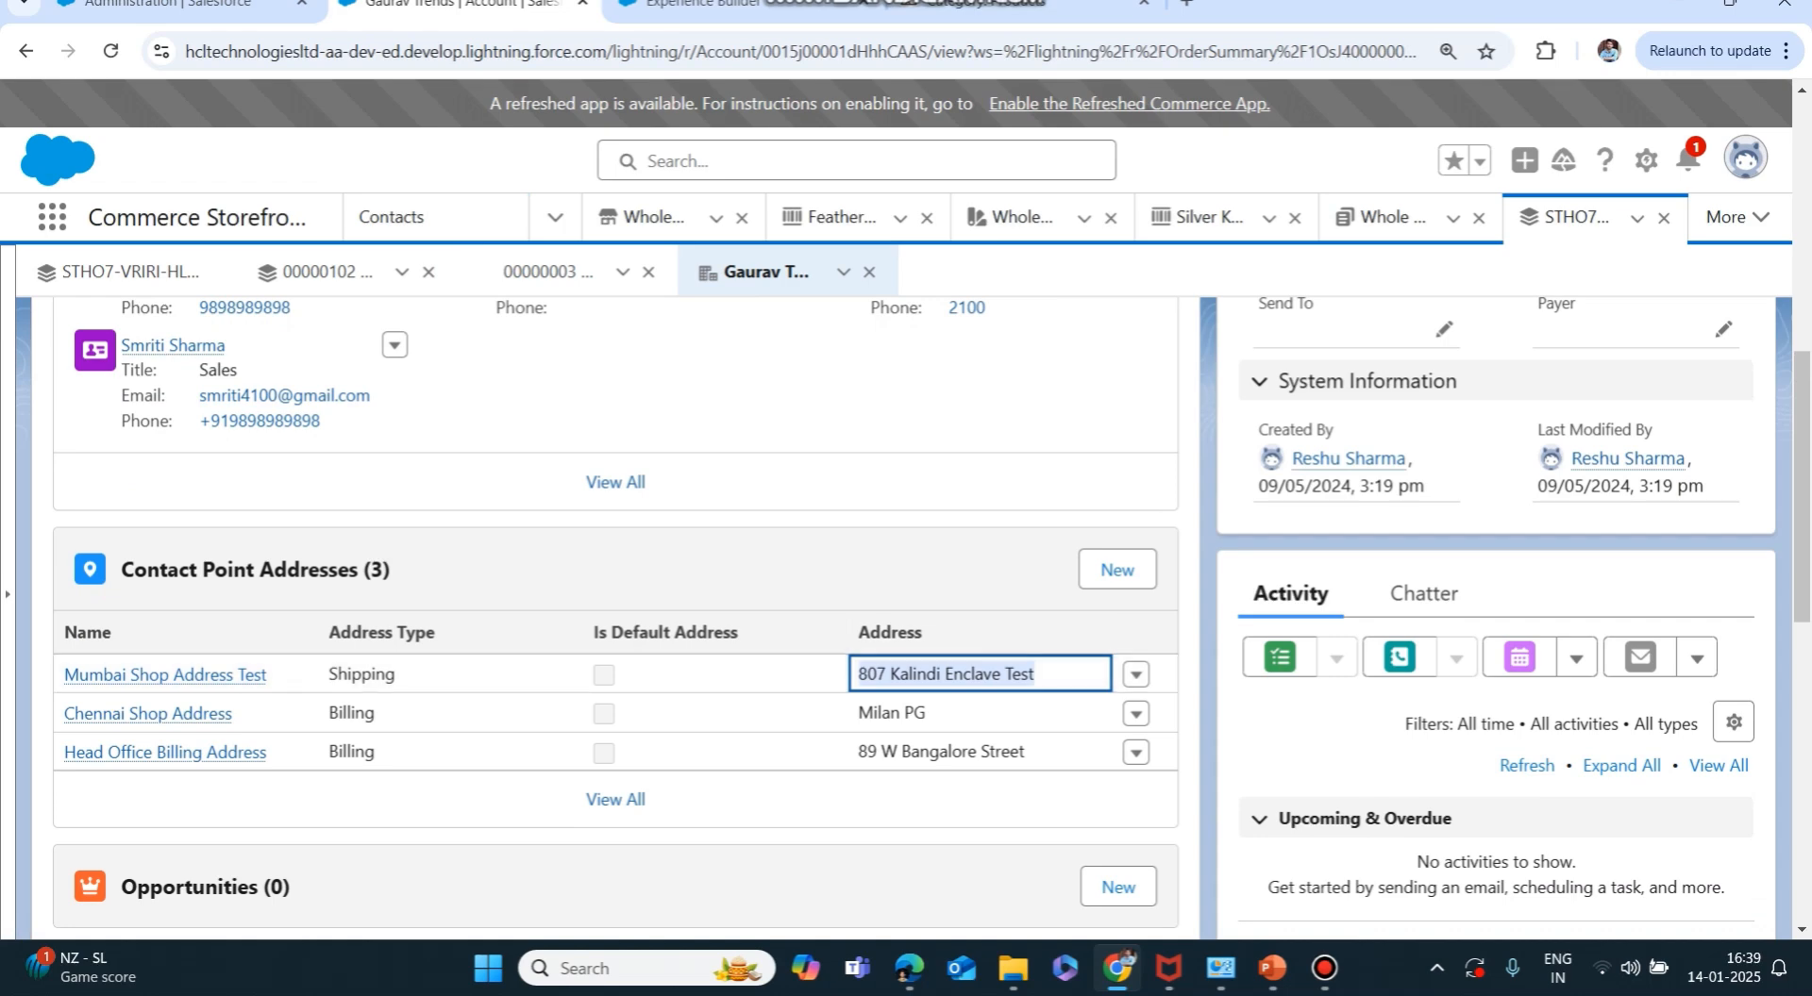
click(877, 802)
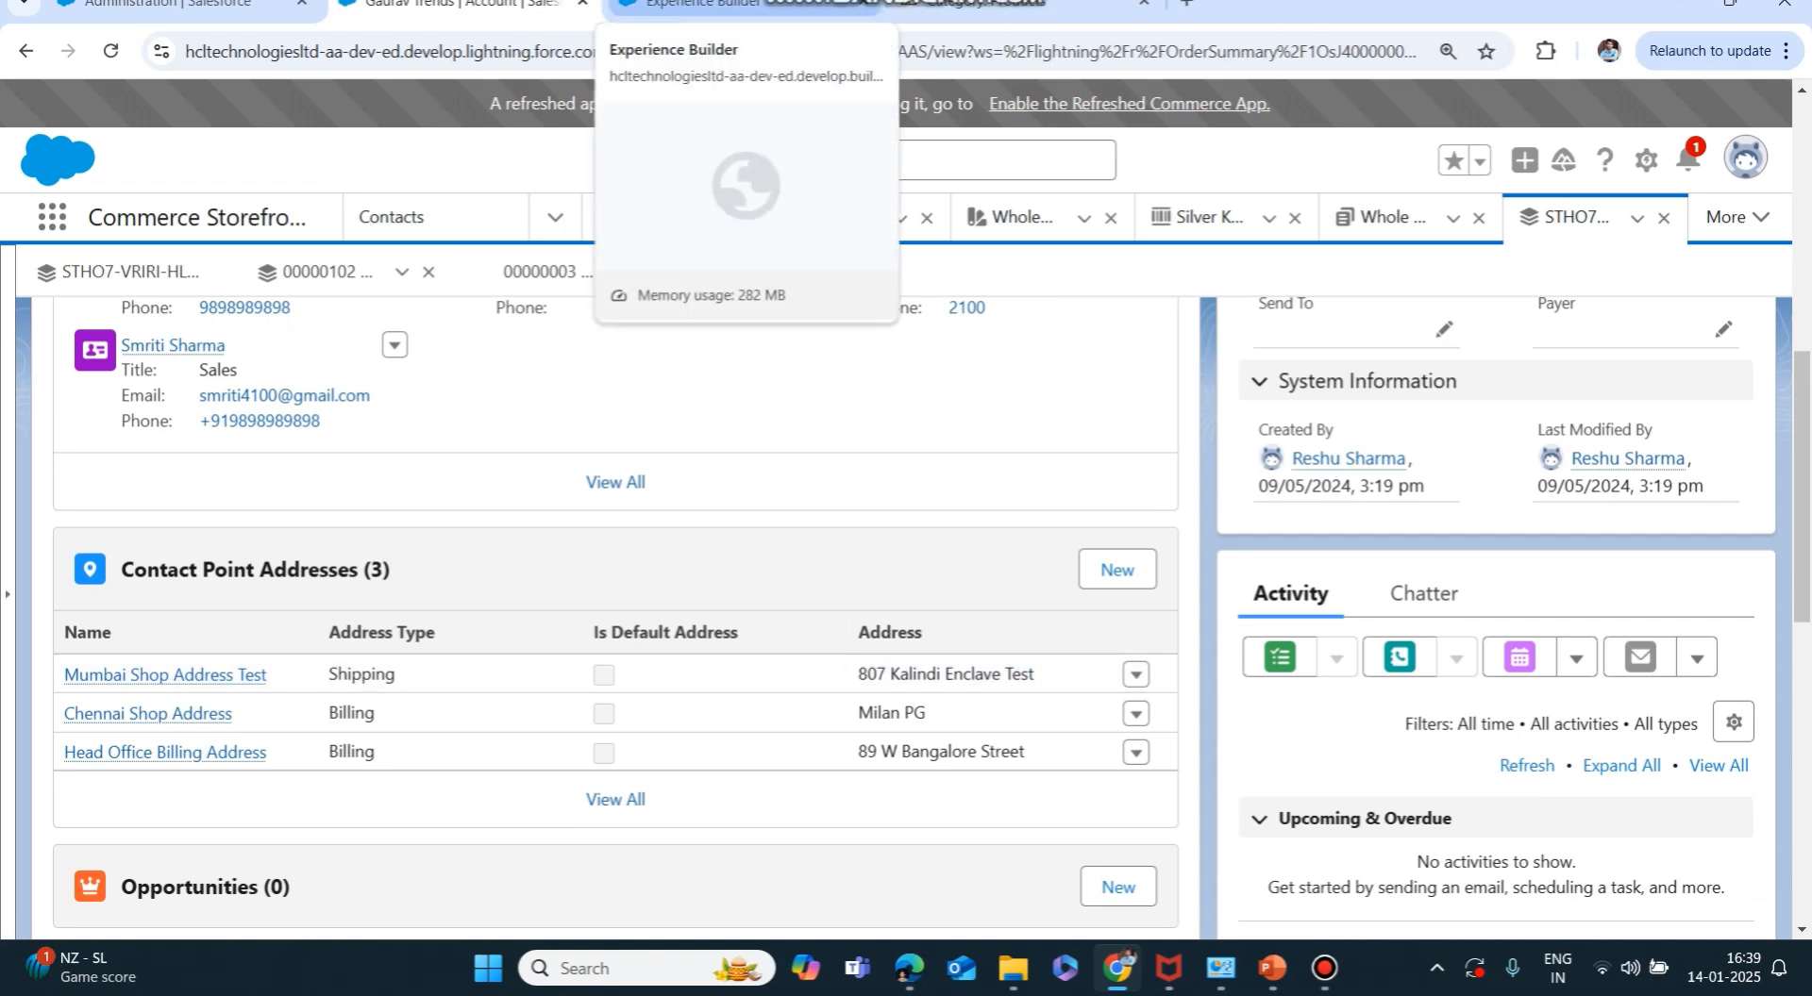
Return to the WholeSaleKart checkout showing the ₹2,925.00 total.
click(717, 4)
click(972, 4)
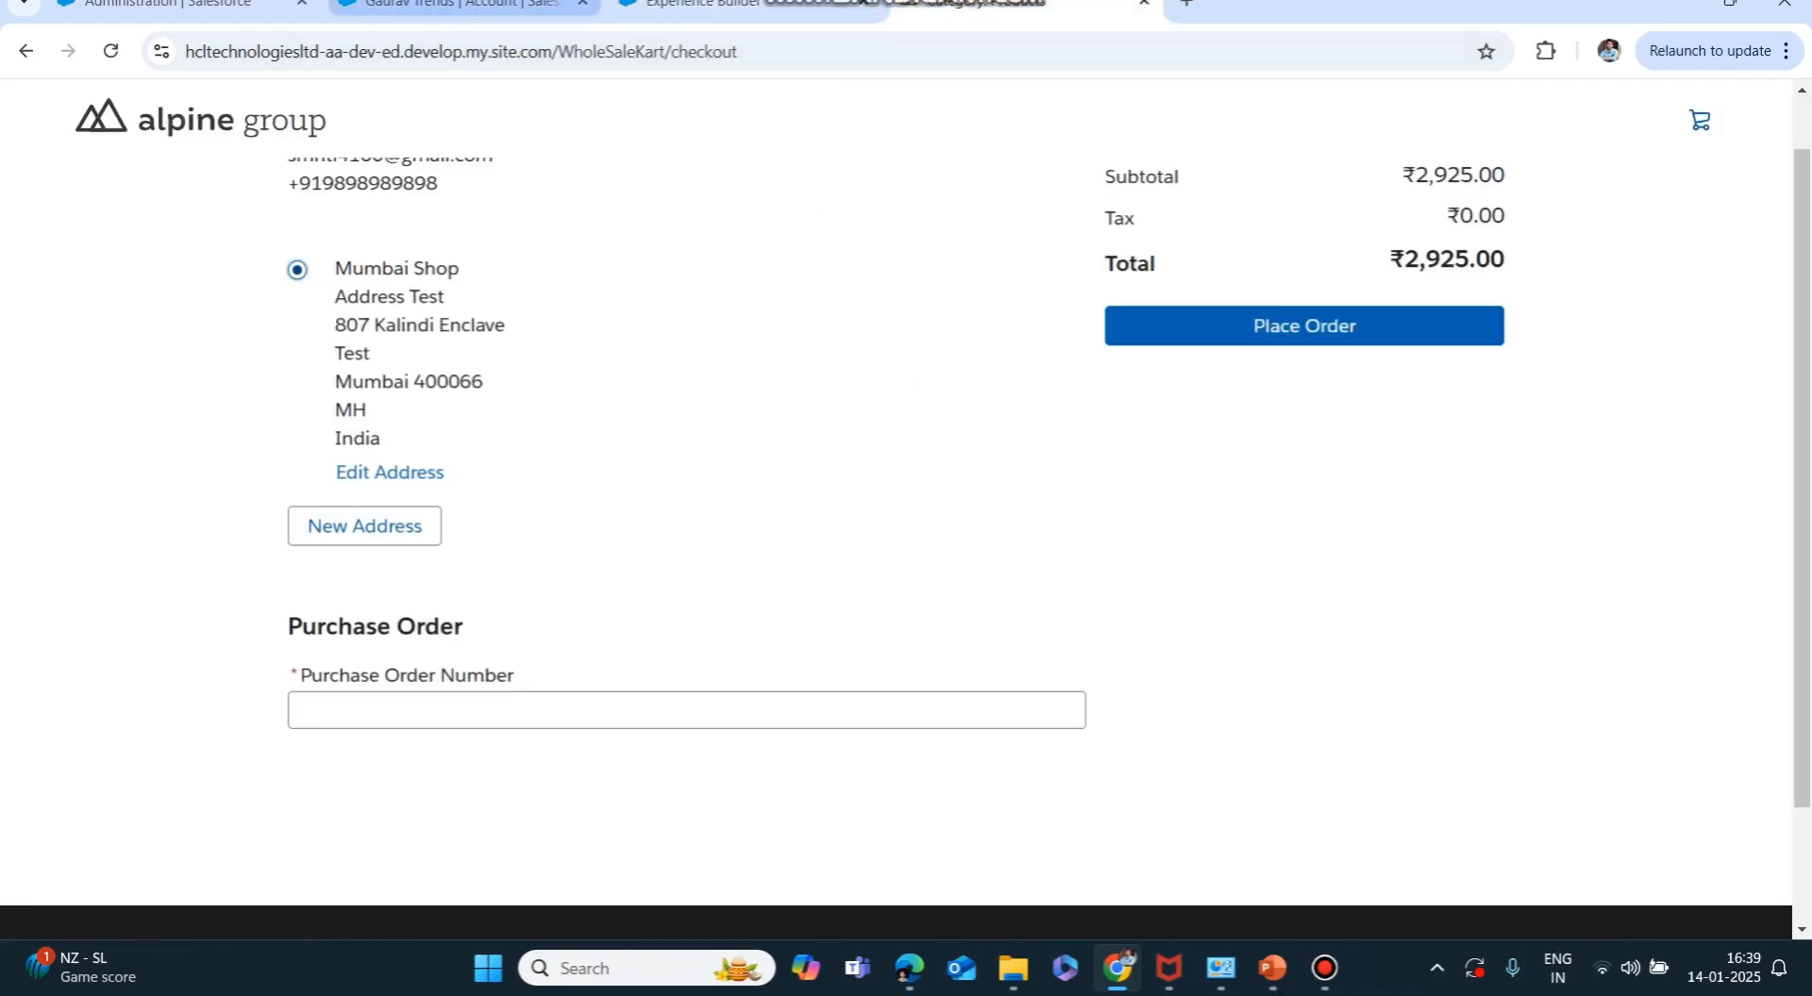
click(453, 4)
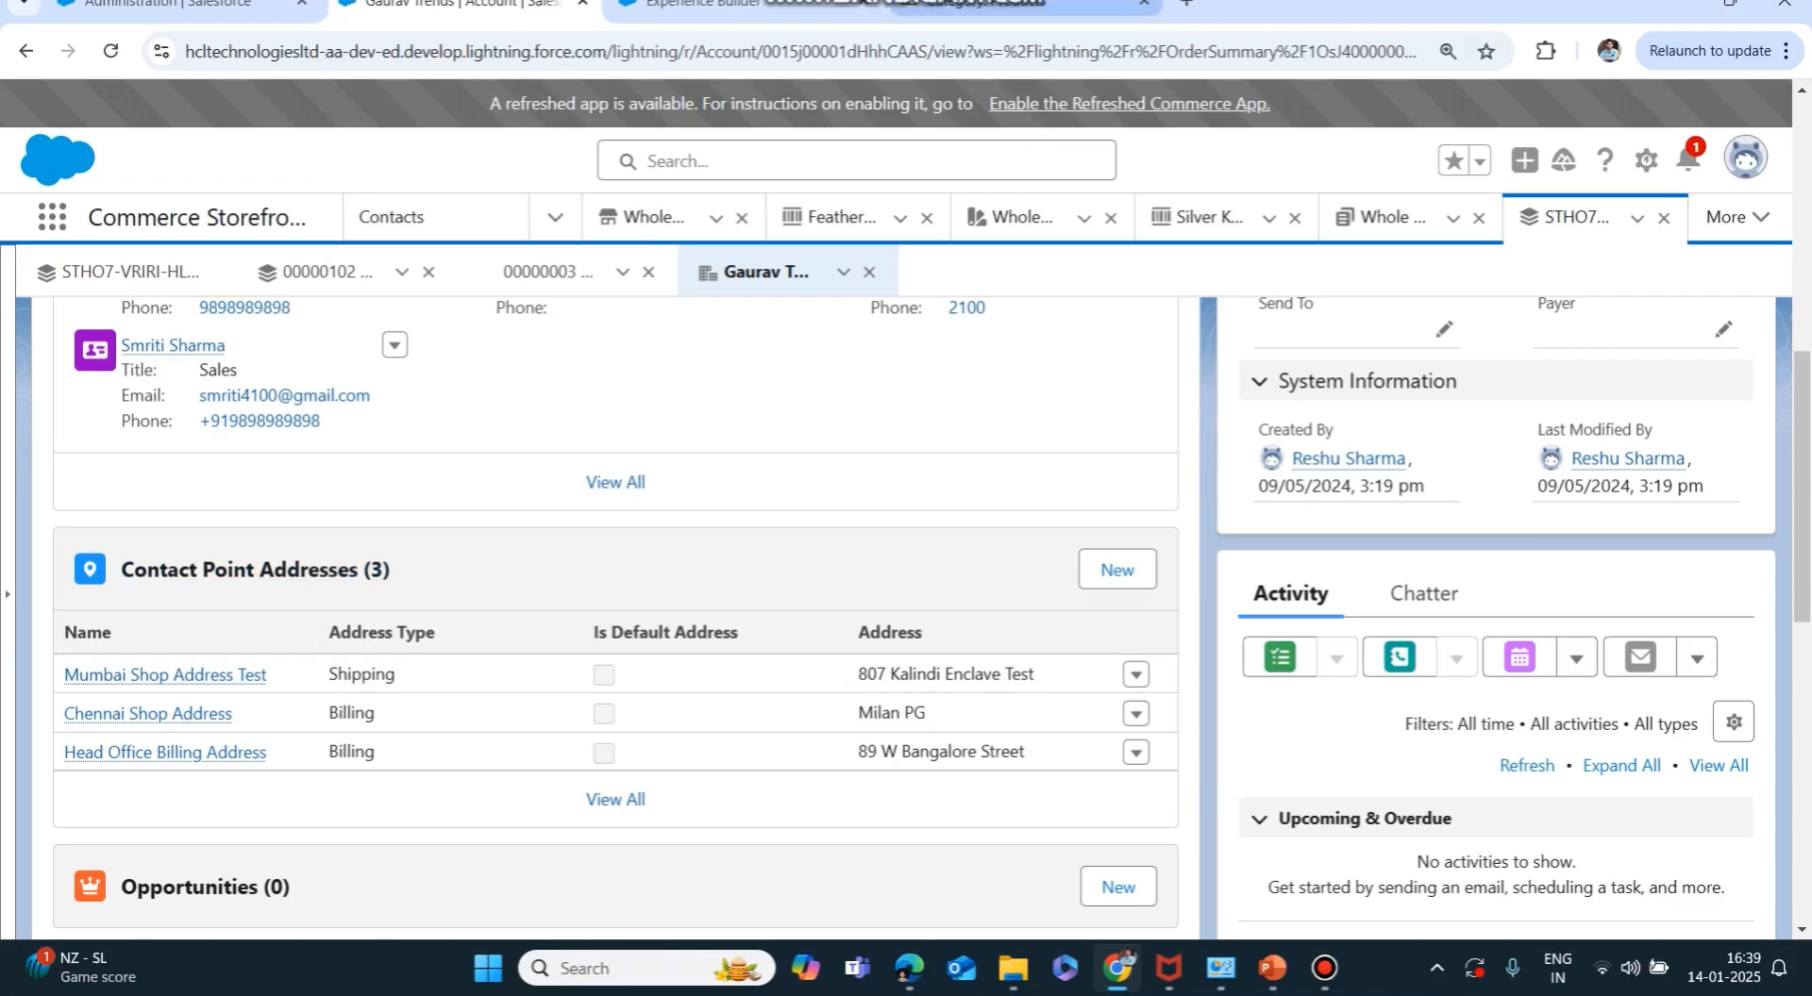
click(1024, 5)
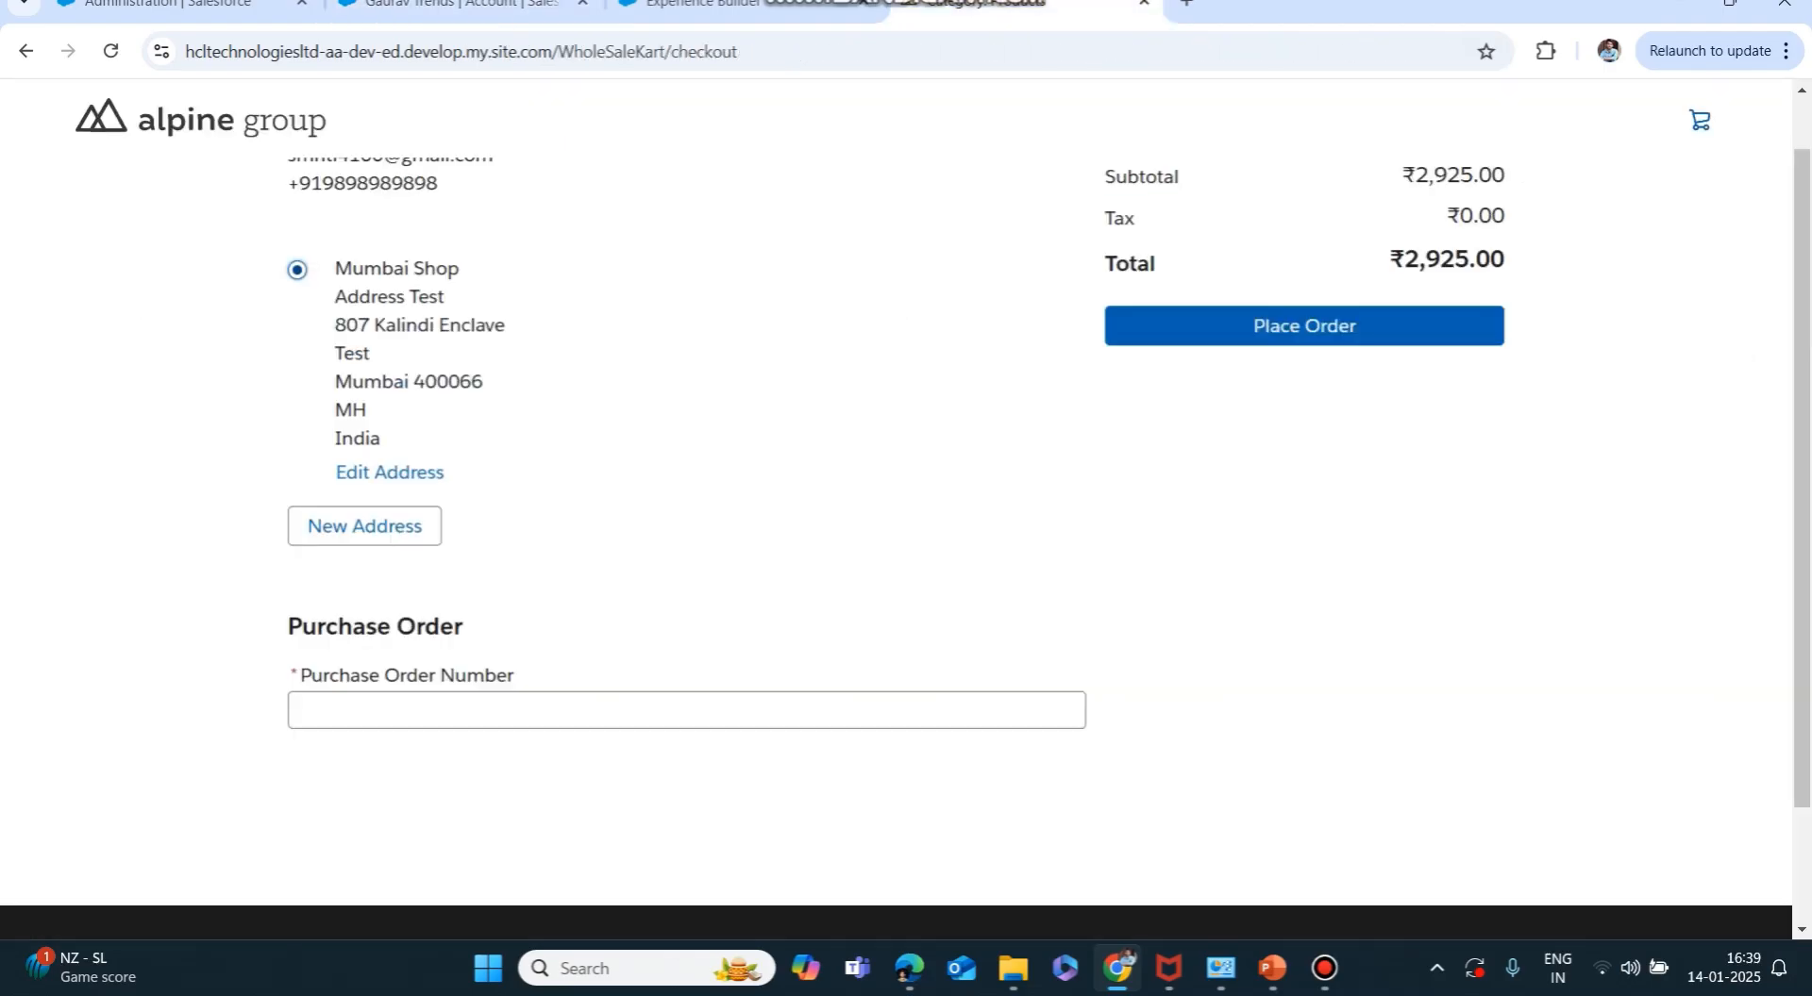
Start a new shipping address for Aspire Salesforce and enter its street address line.
click(364, 526)
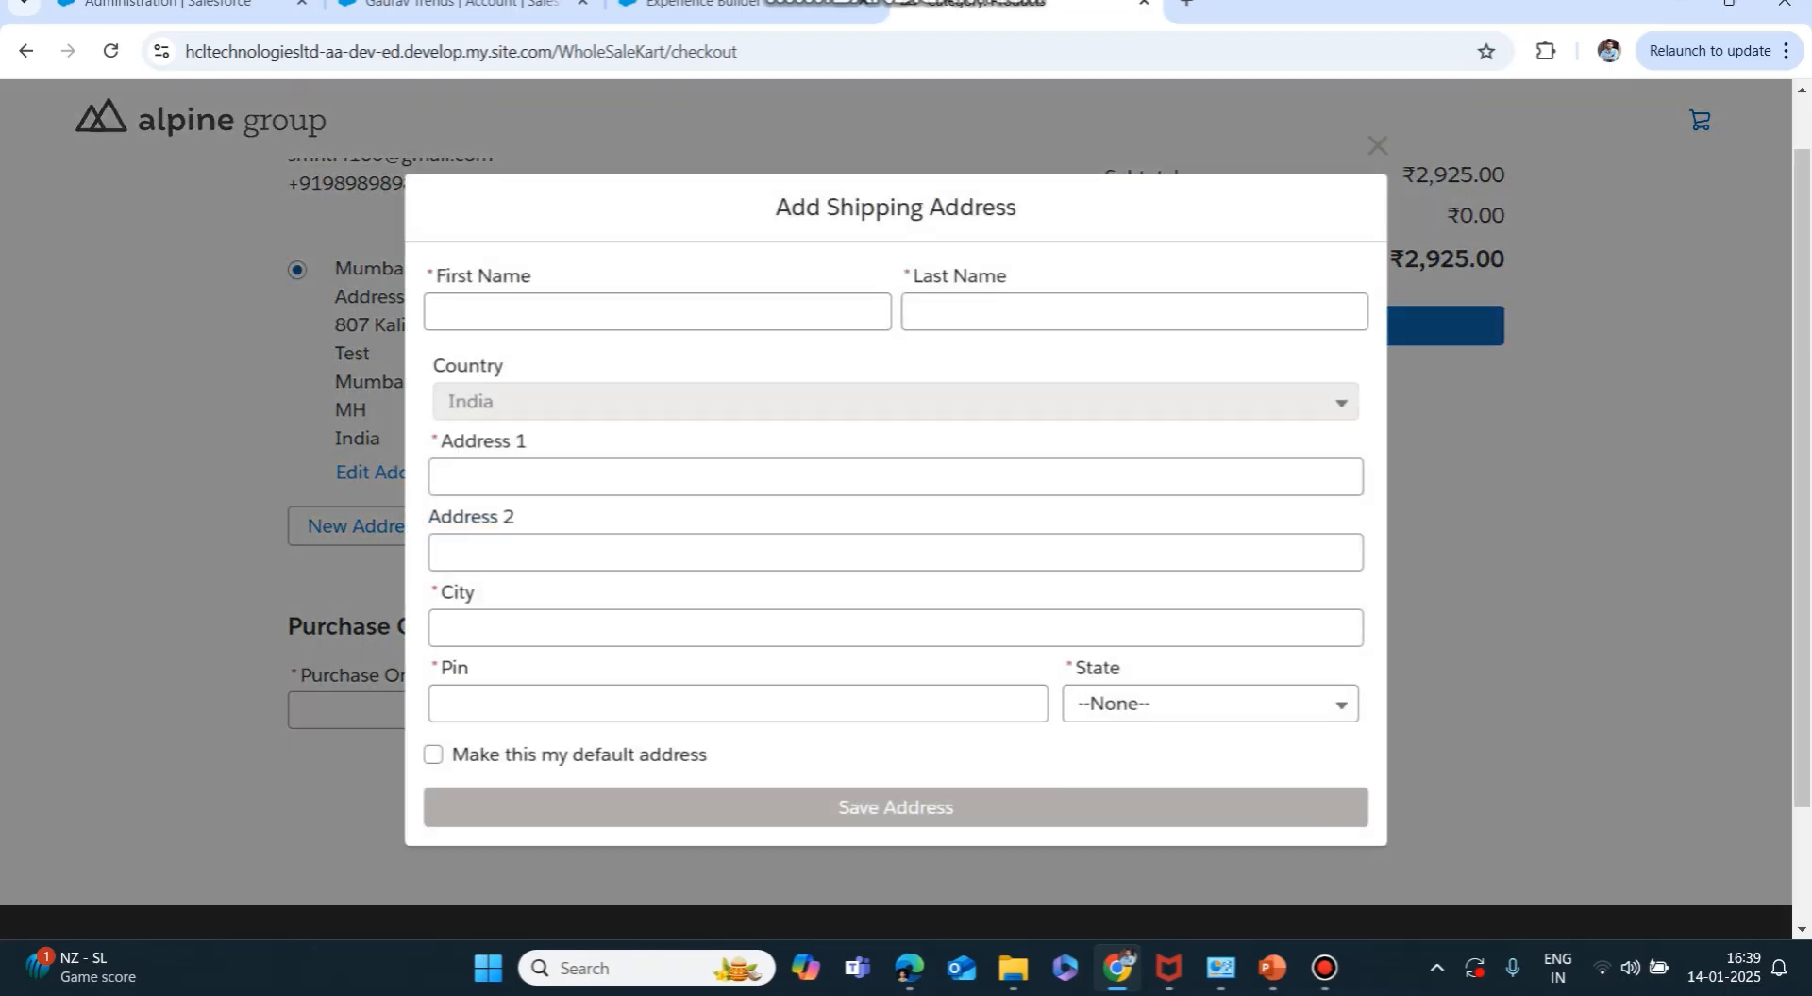
click(657, 312)
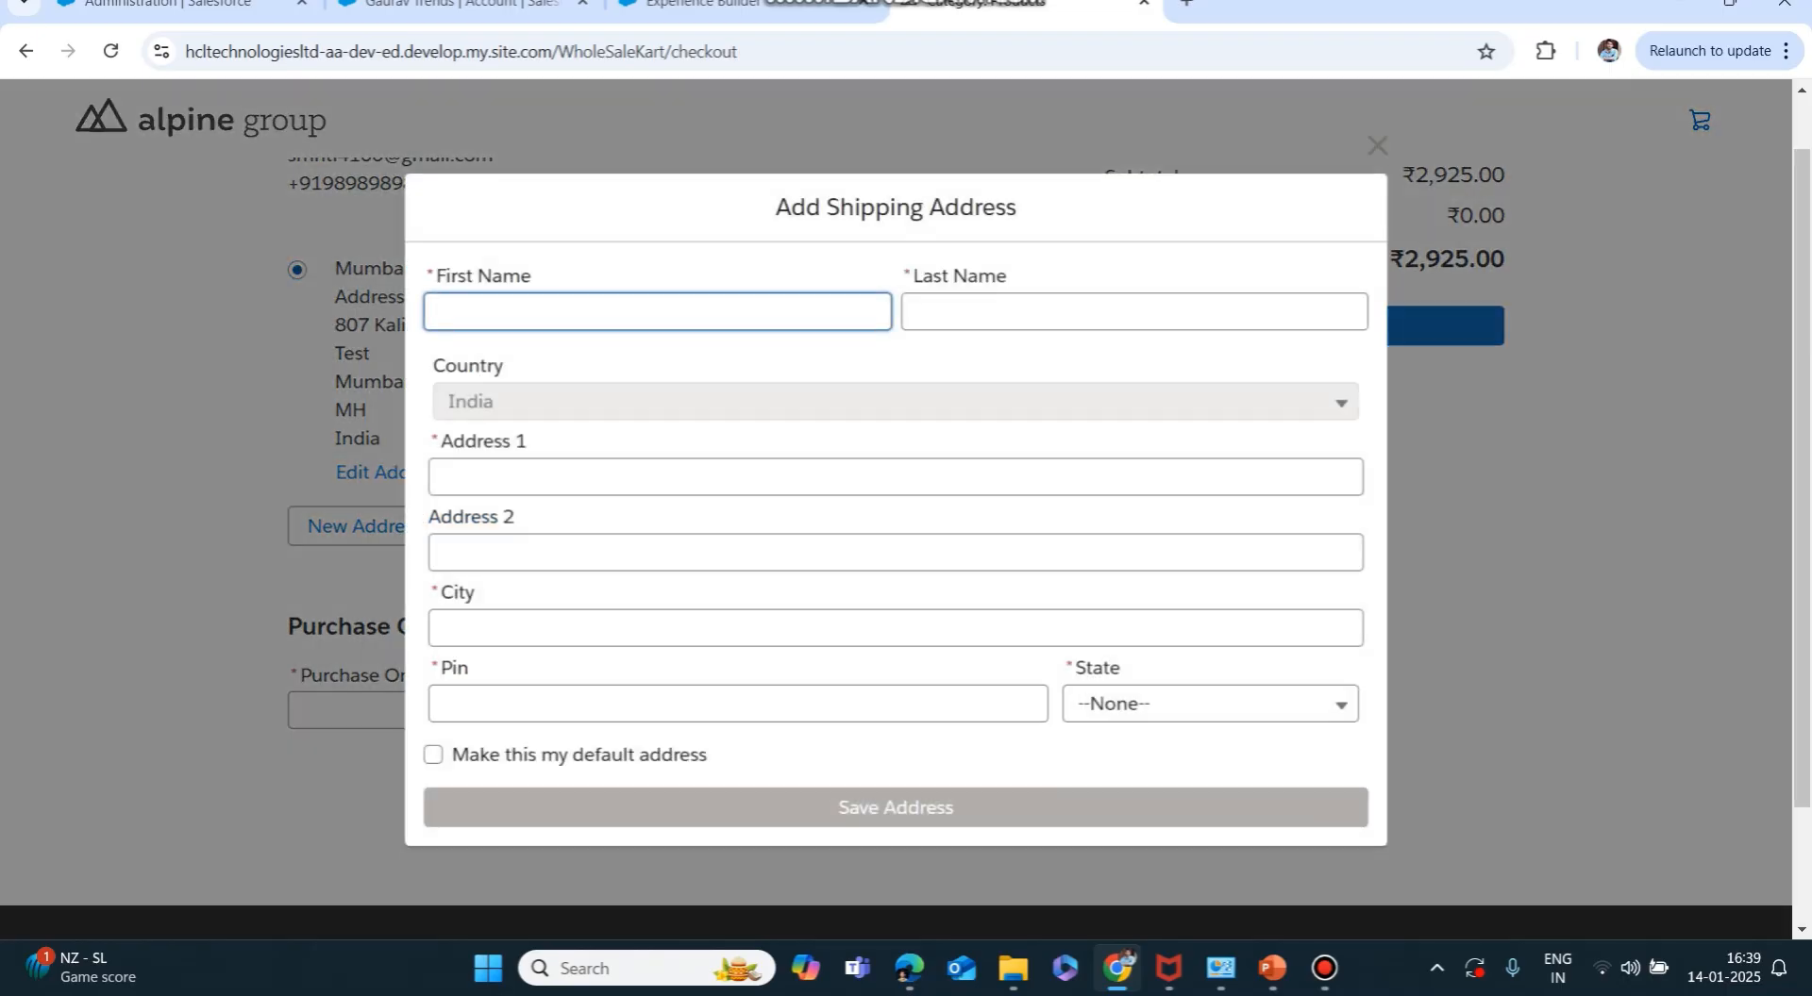
text(Aspire)
key(Tab)
text(Sa)
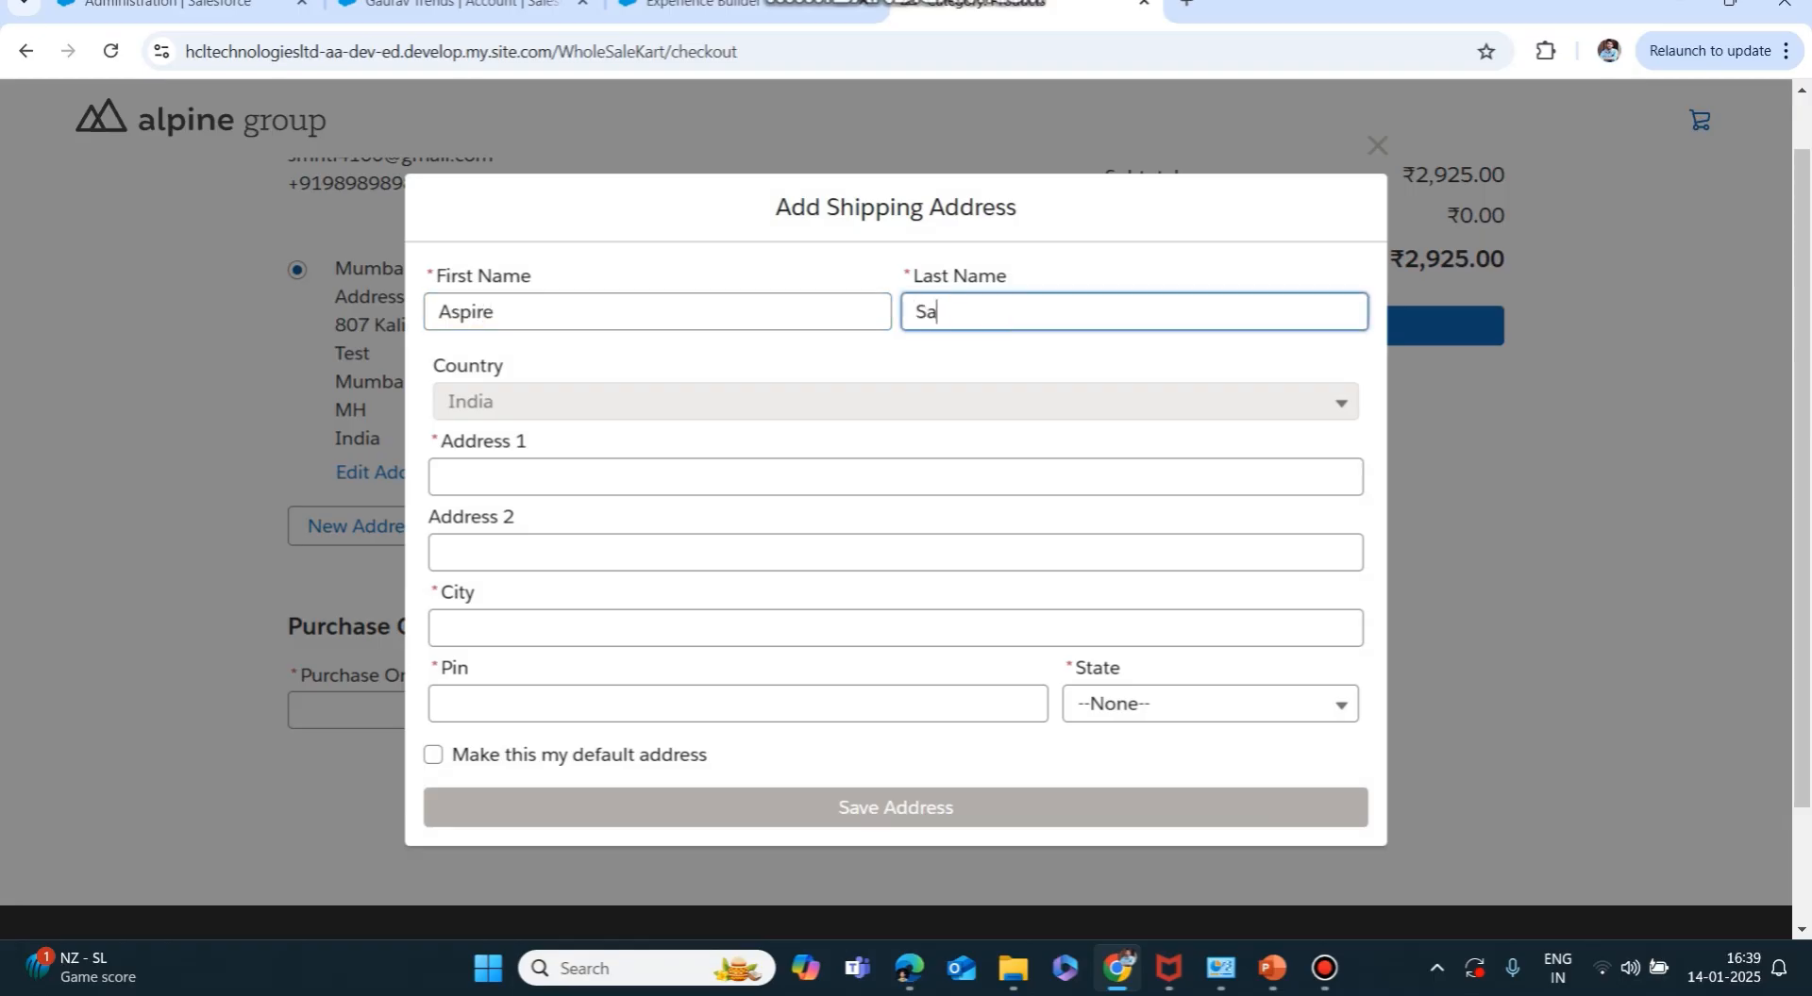
text(lesforce)
key(Tab)
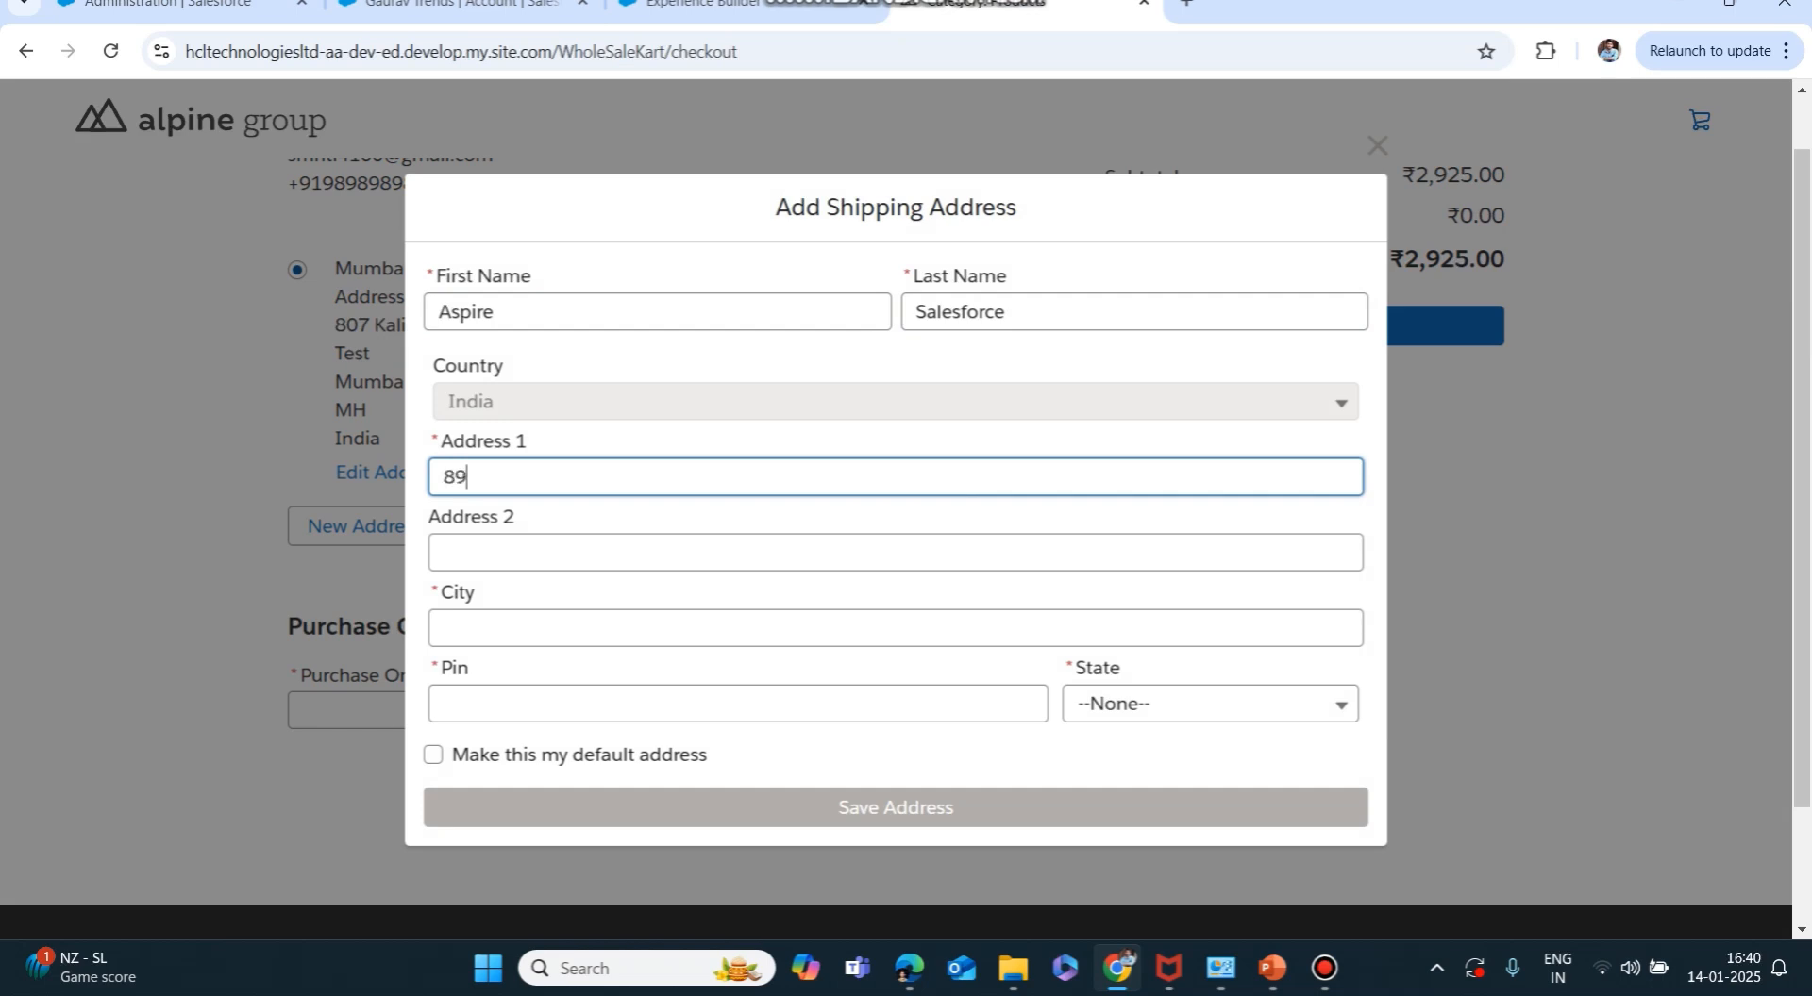
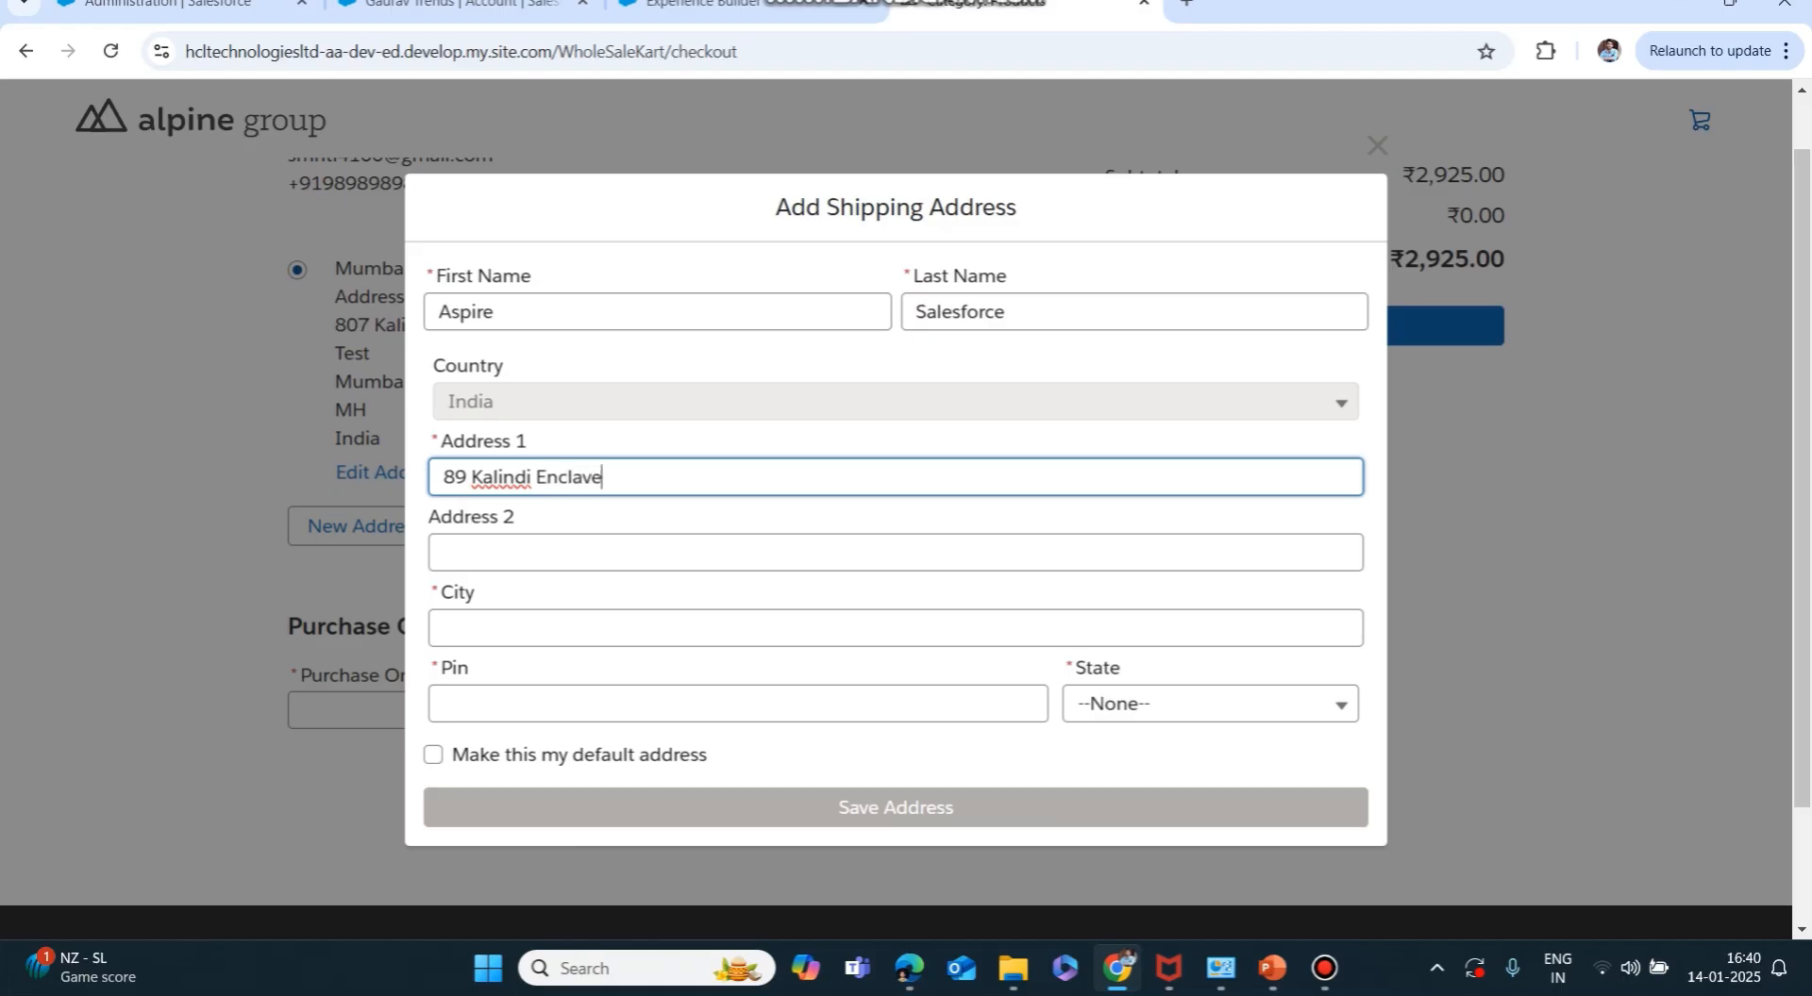
Complete it with city Dehradun, the pin code and state Uttarakhand, then save the address.
key(Tab)
key(Tab)
text(Deh)
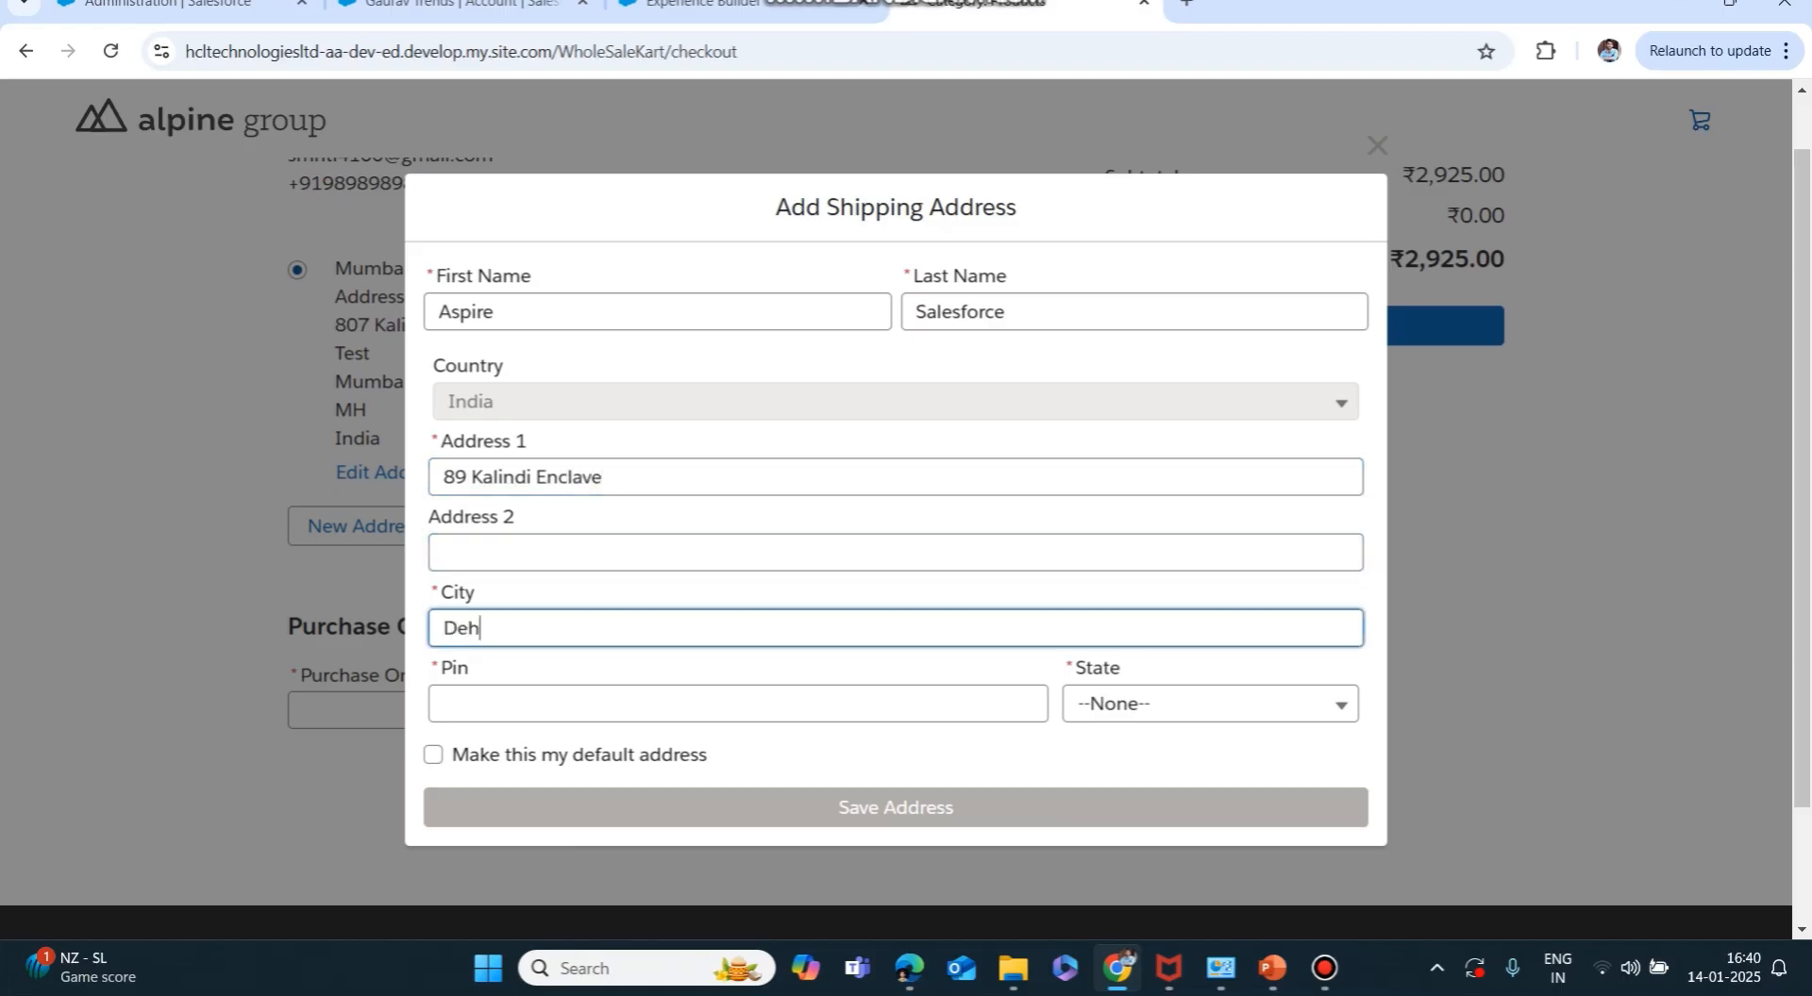
text(radun)
key(Tab)
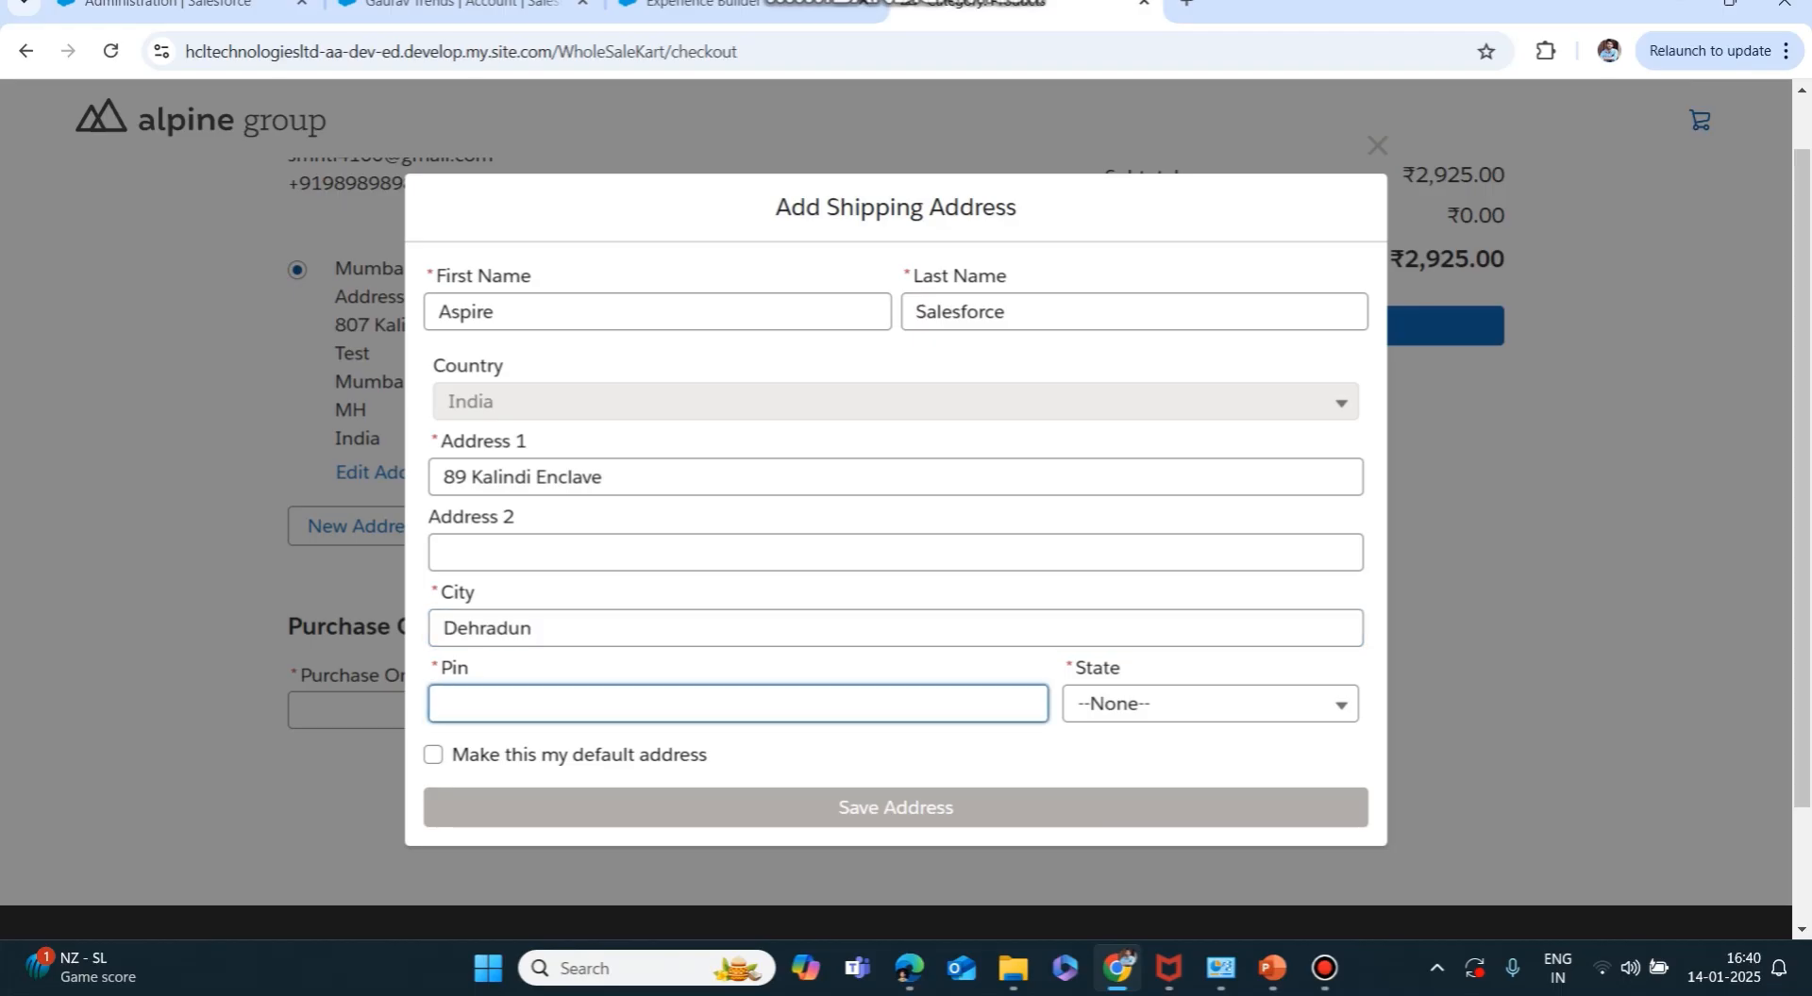
text(248001)
key(Tab)
key(u)
key(Down)
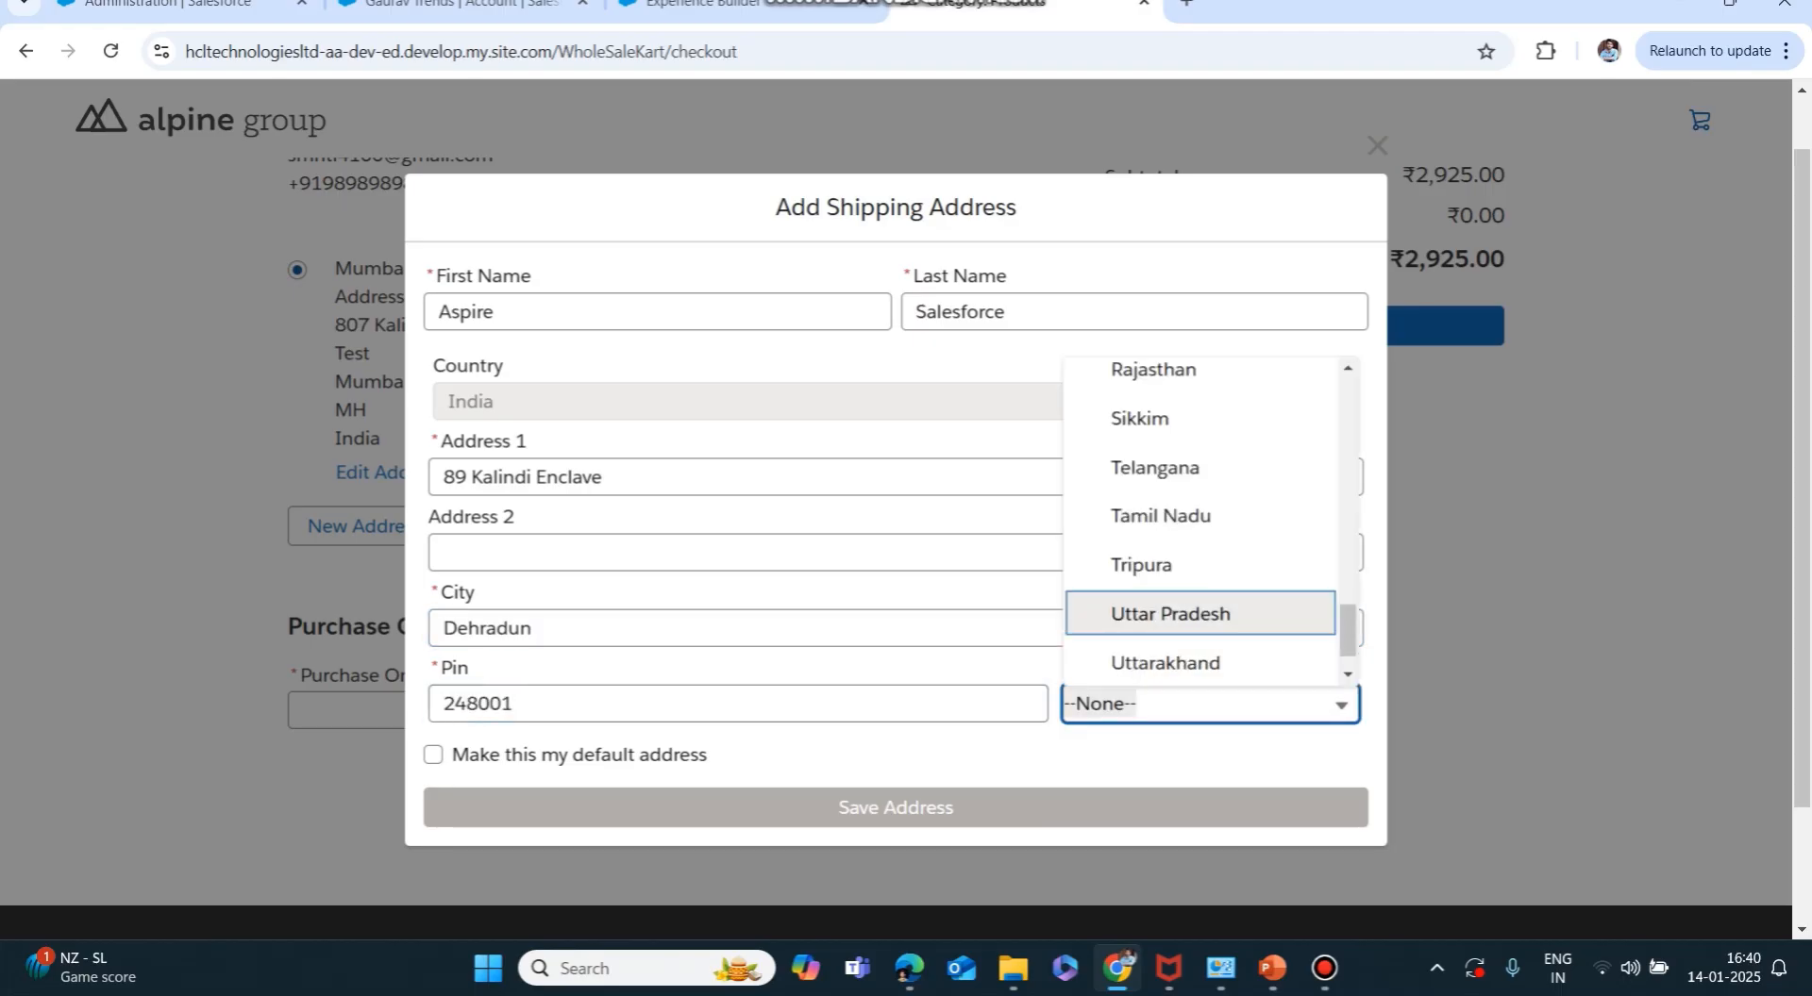
key(Down)
key(Return)
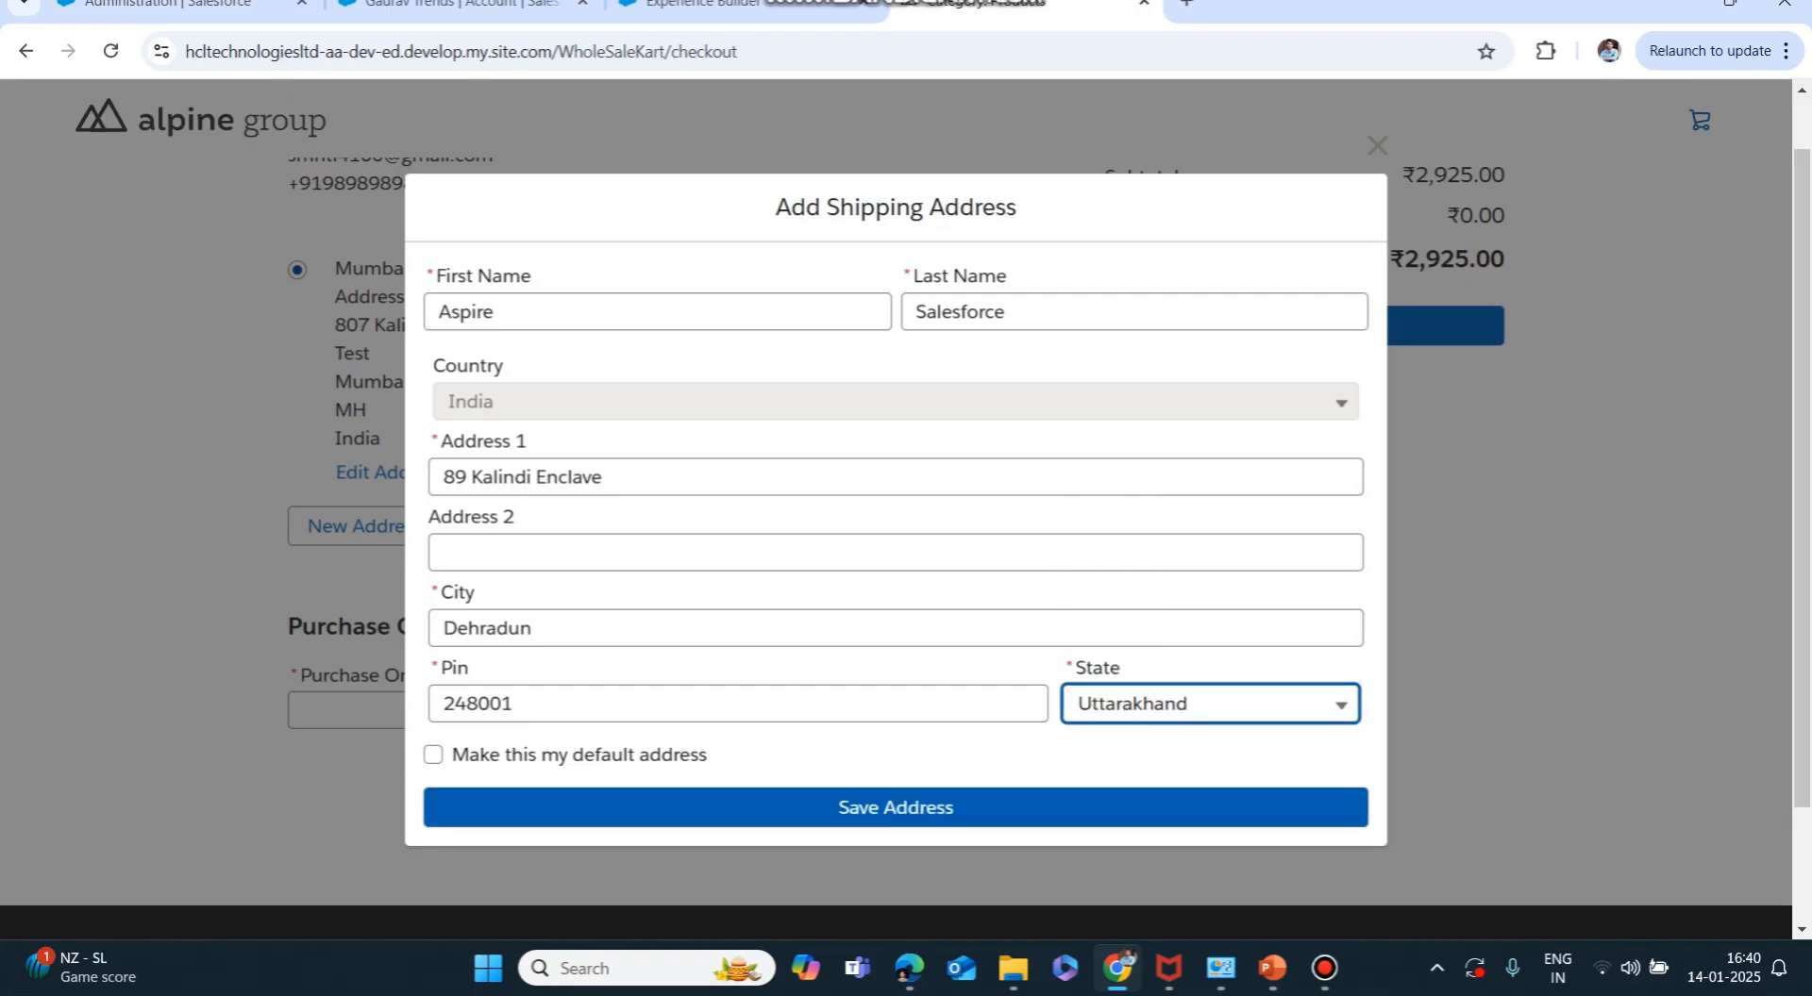
click(839, 804)
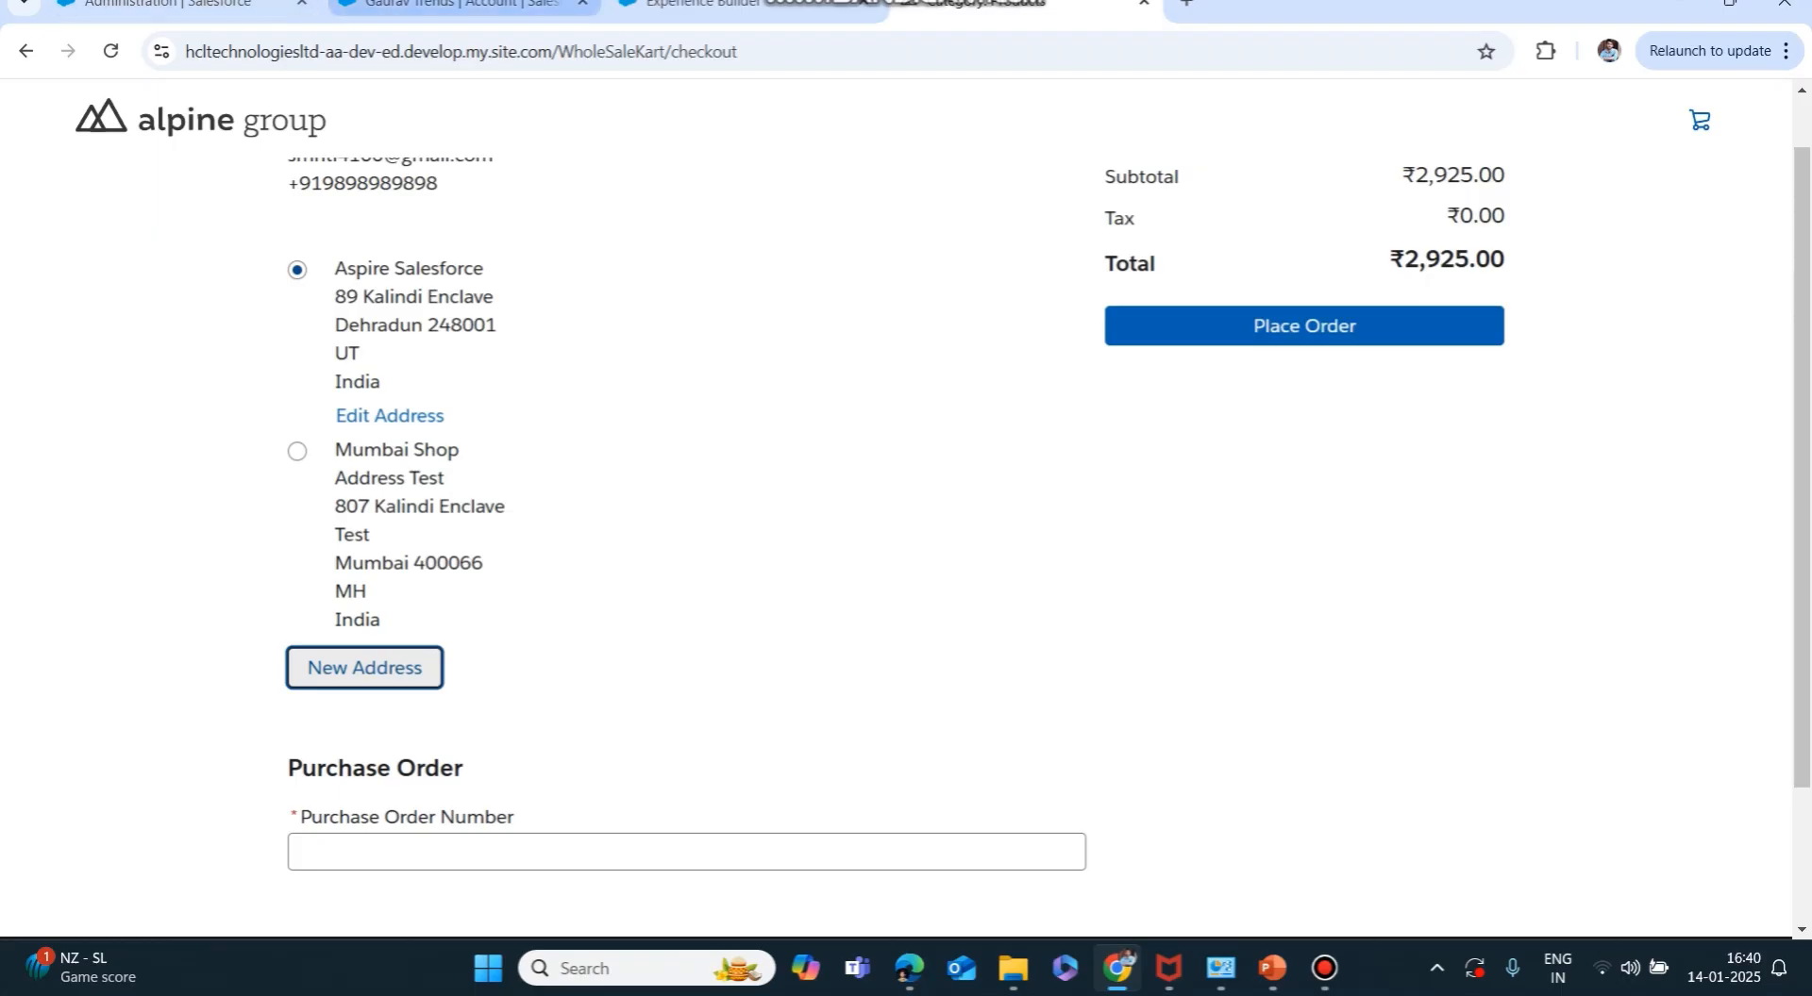
click(462, 4)
key(F5)
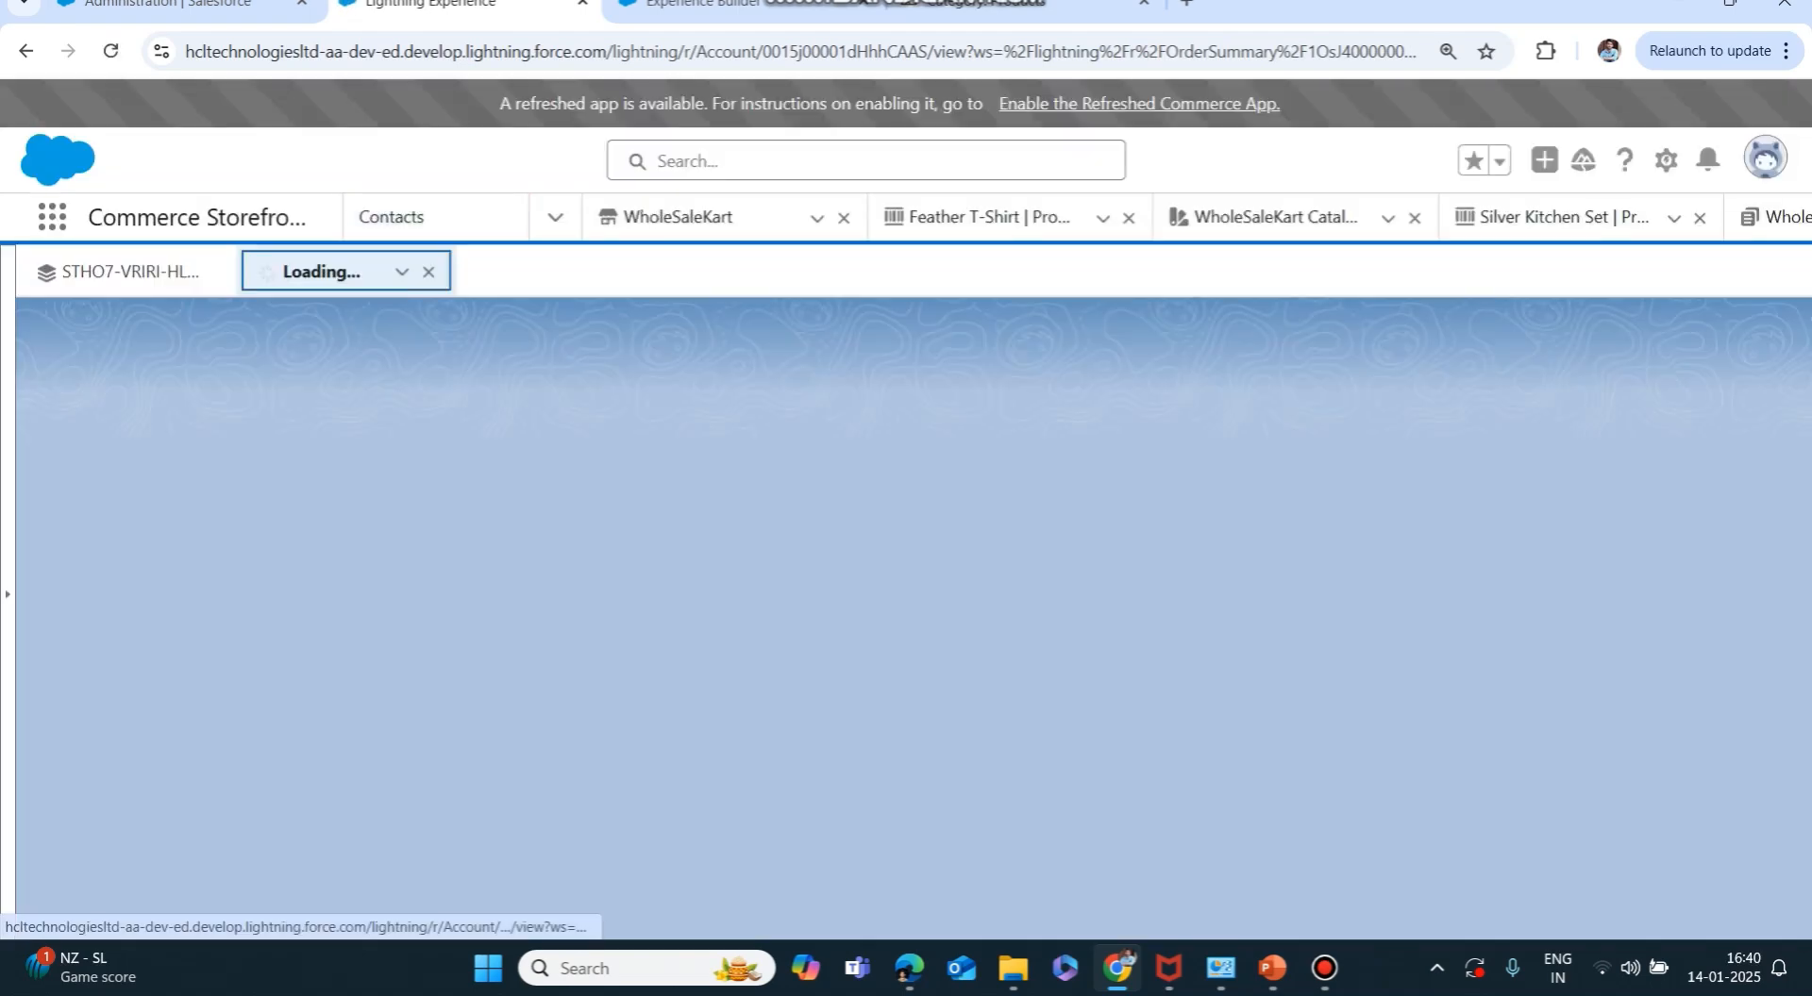
scroll(615, 613, down, 10)
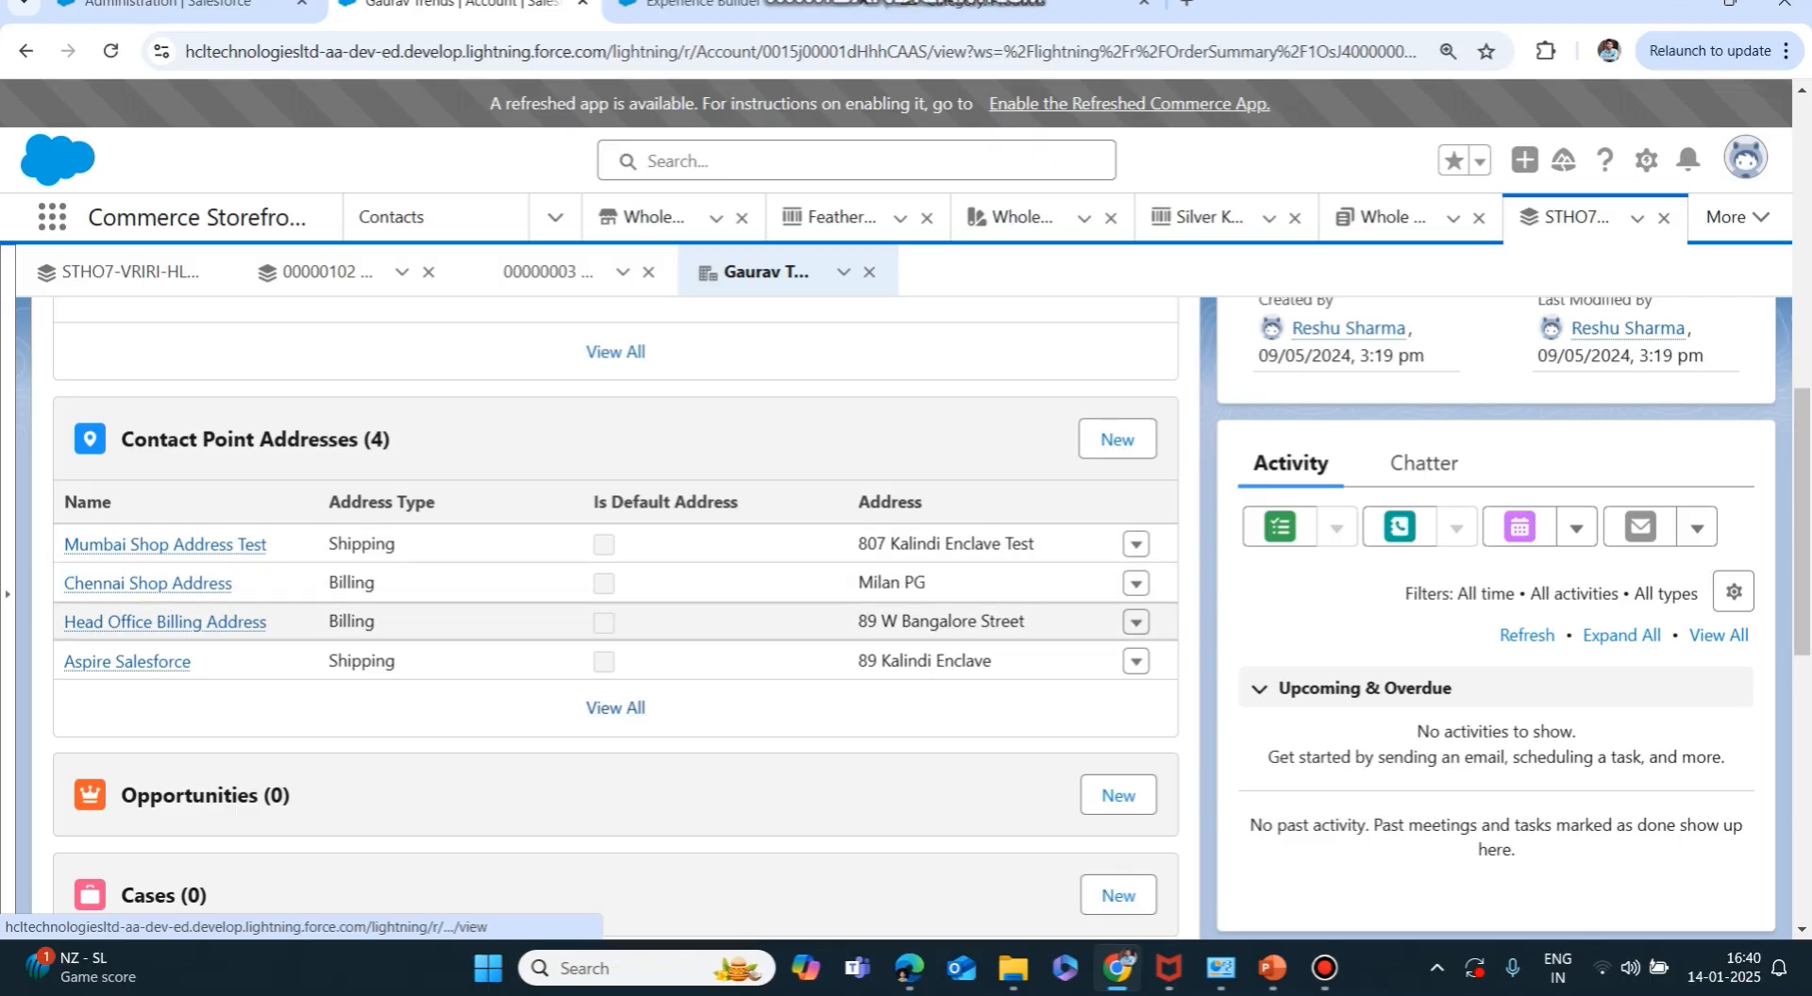
mouse_move(127, 662)
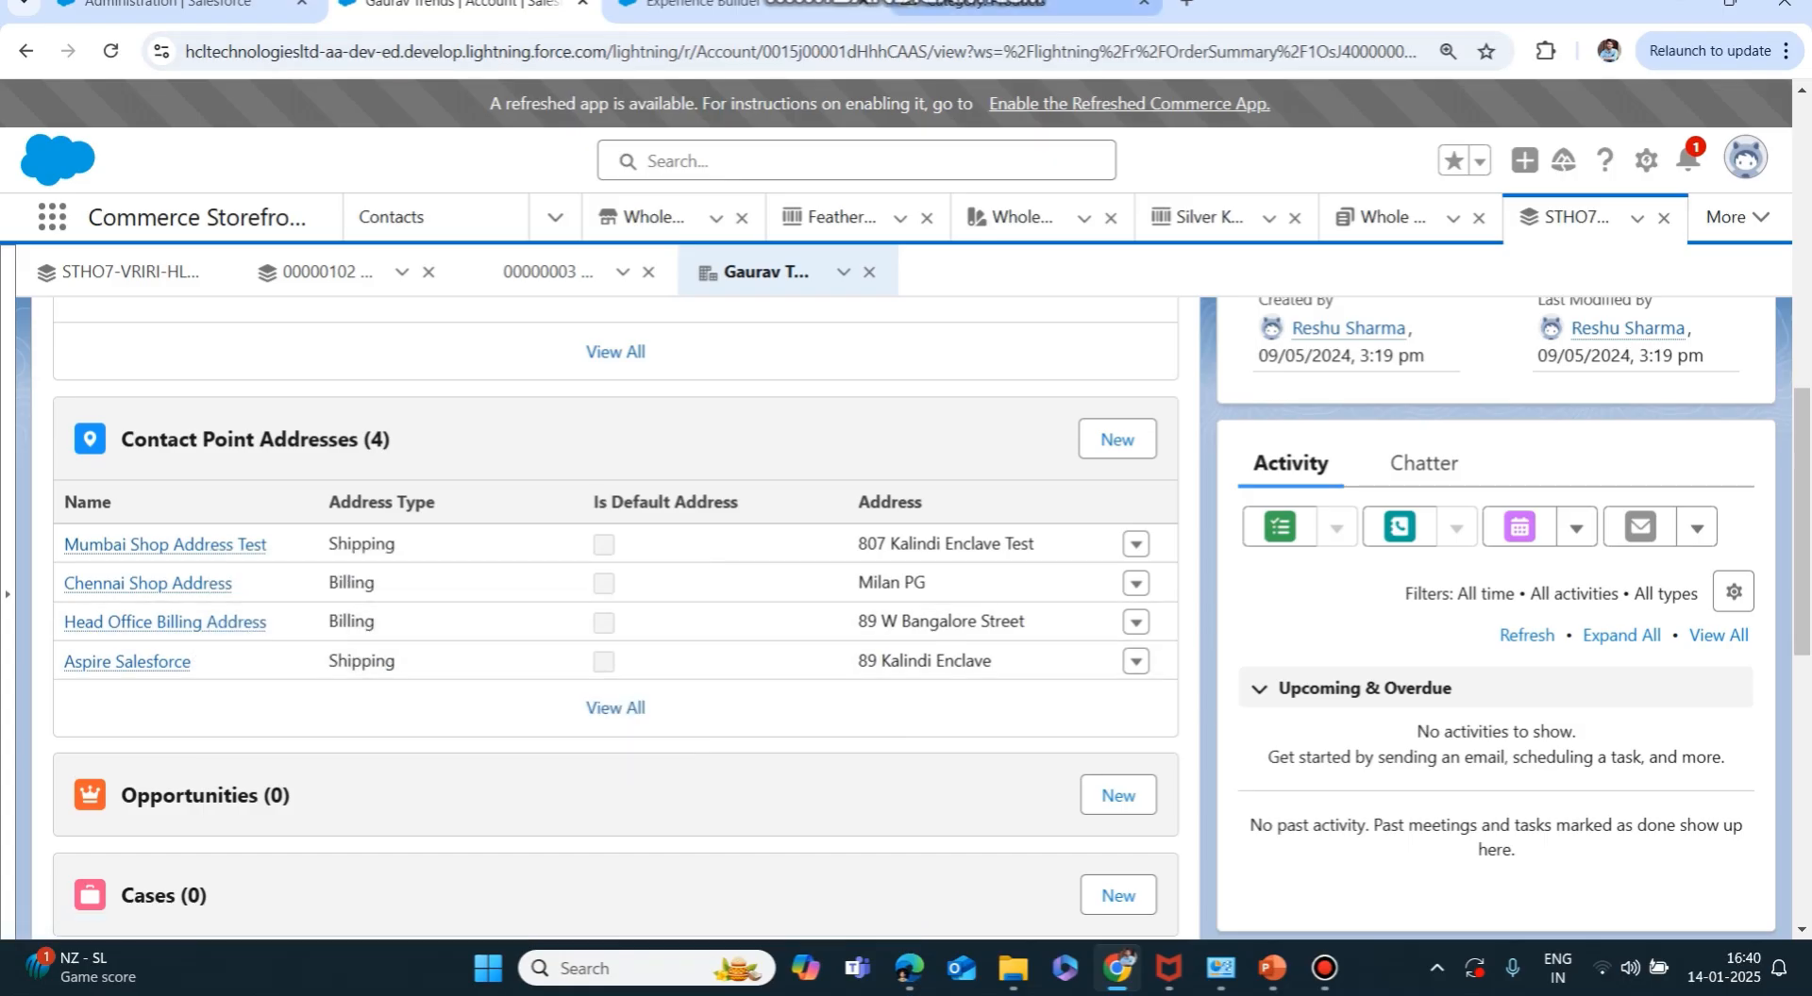
click(1021, 4)
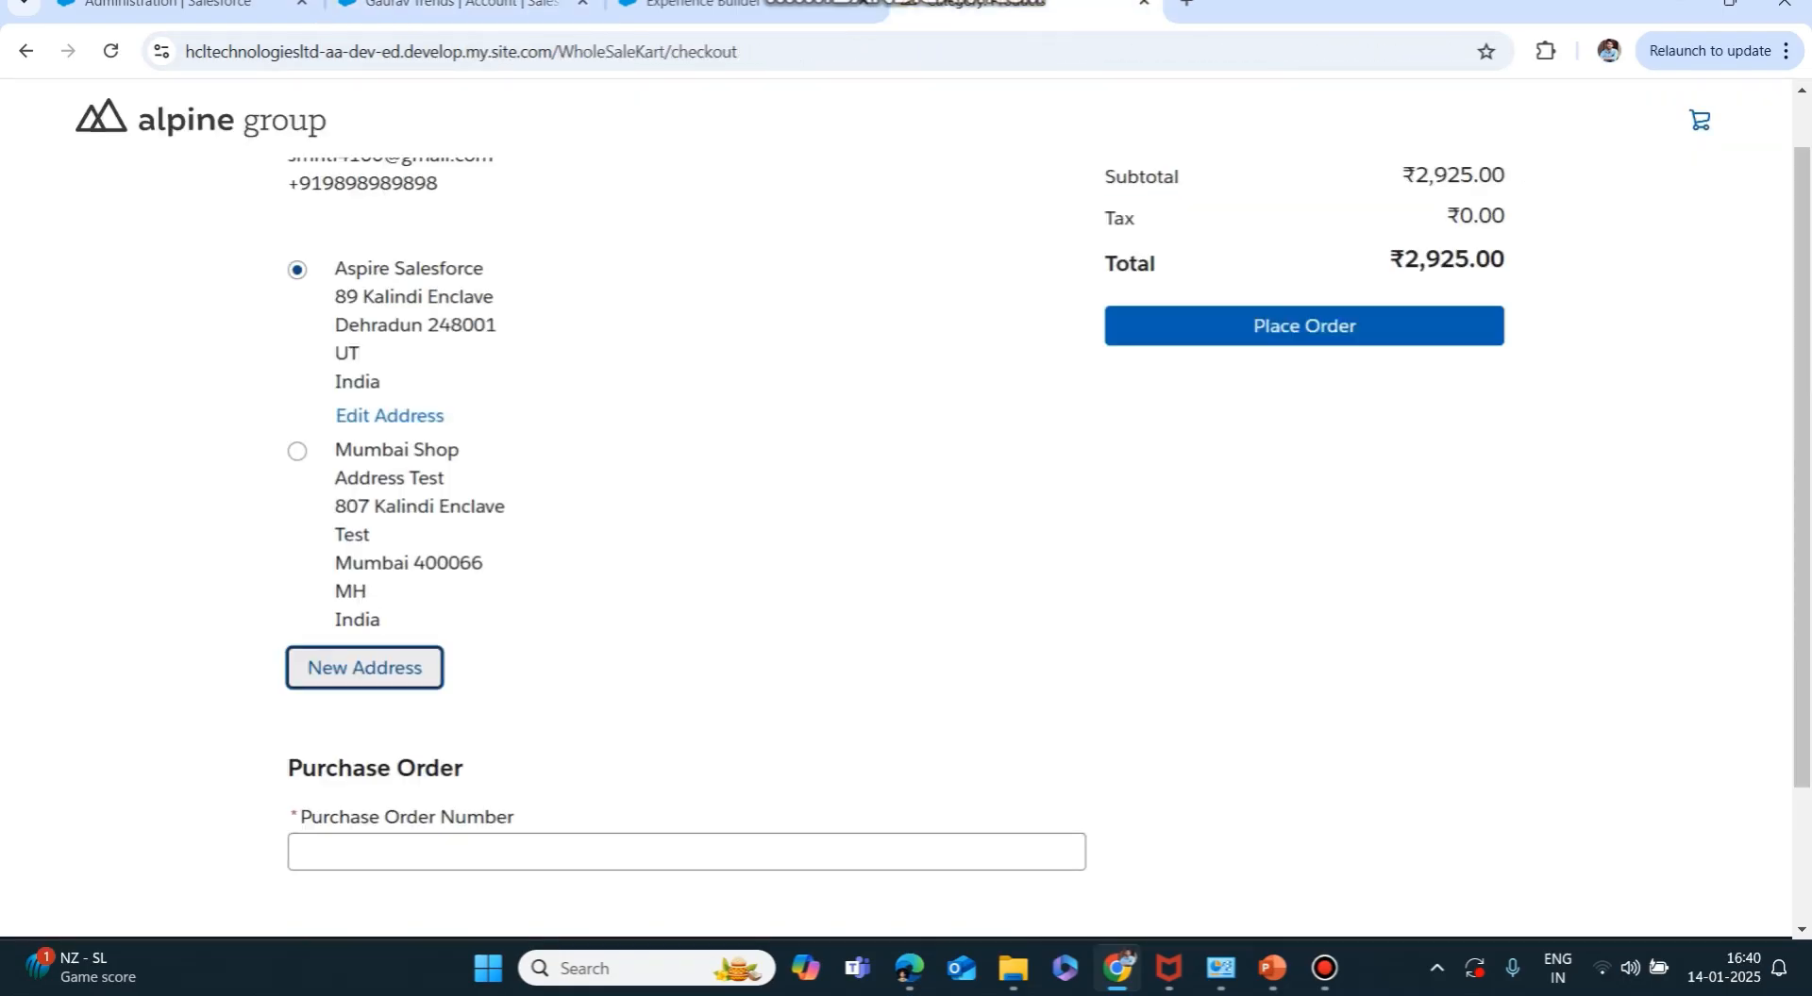
Choose the new Dehradun address as the delivery address.
click(297, 452)
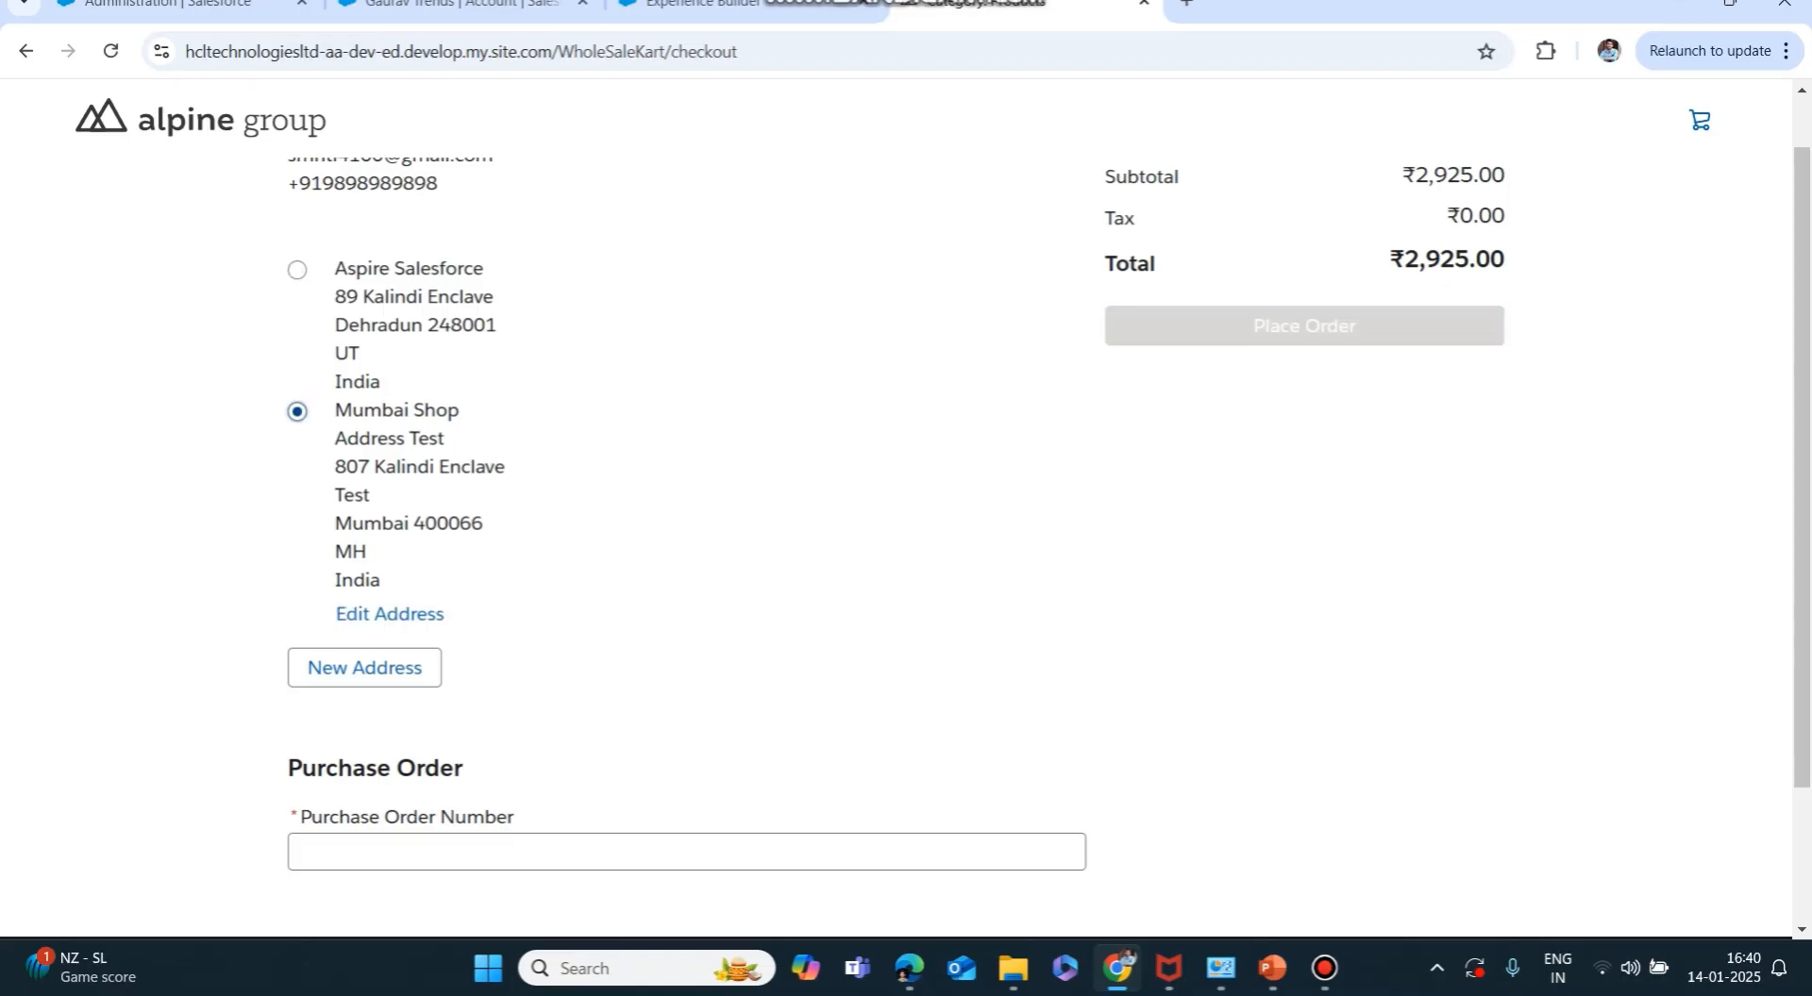
click(298, 270)
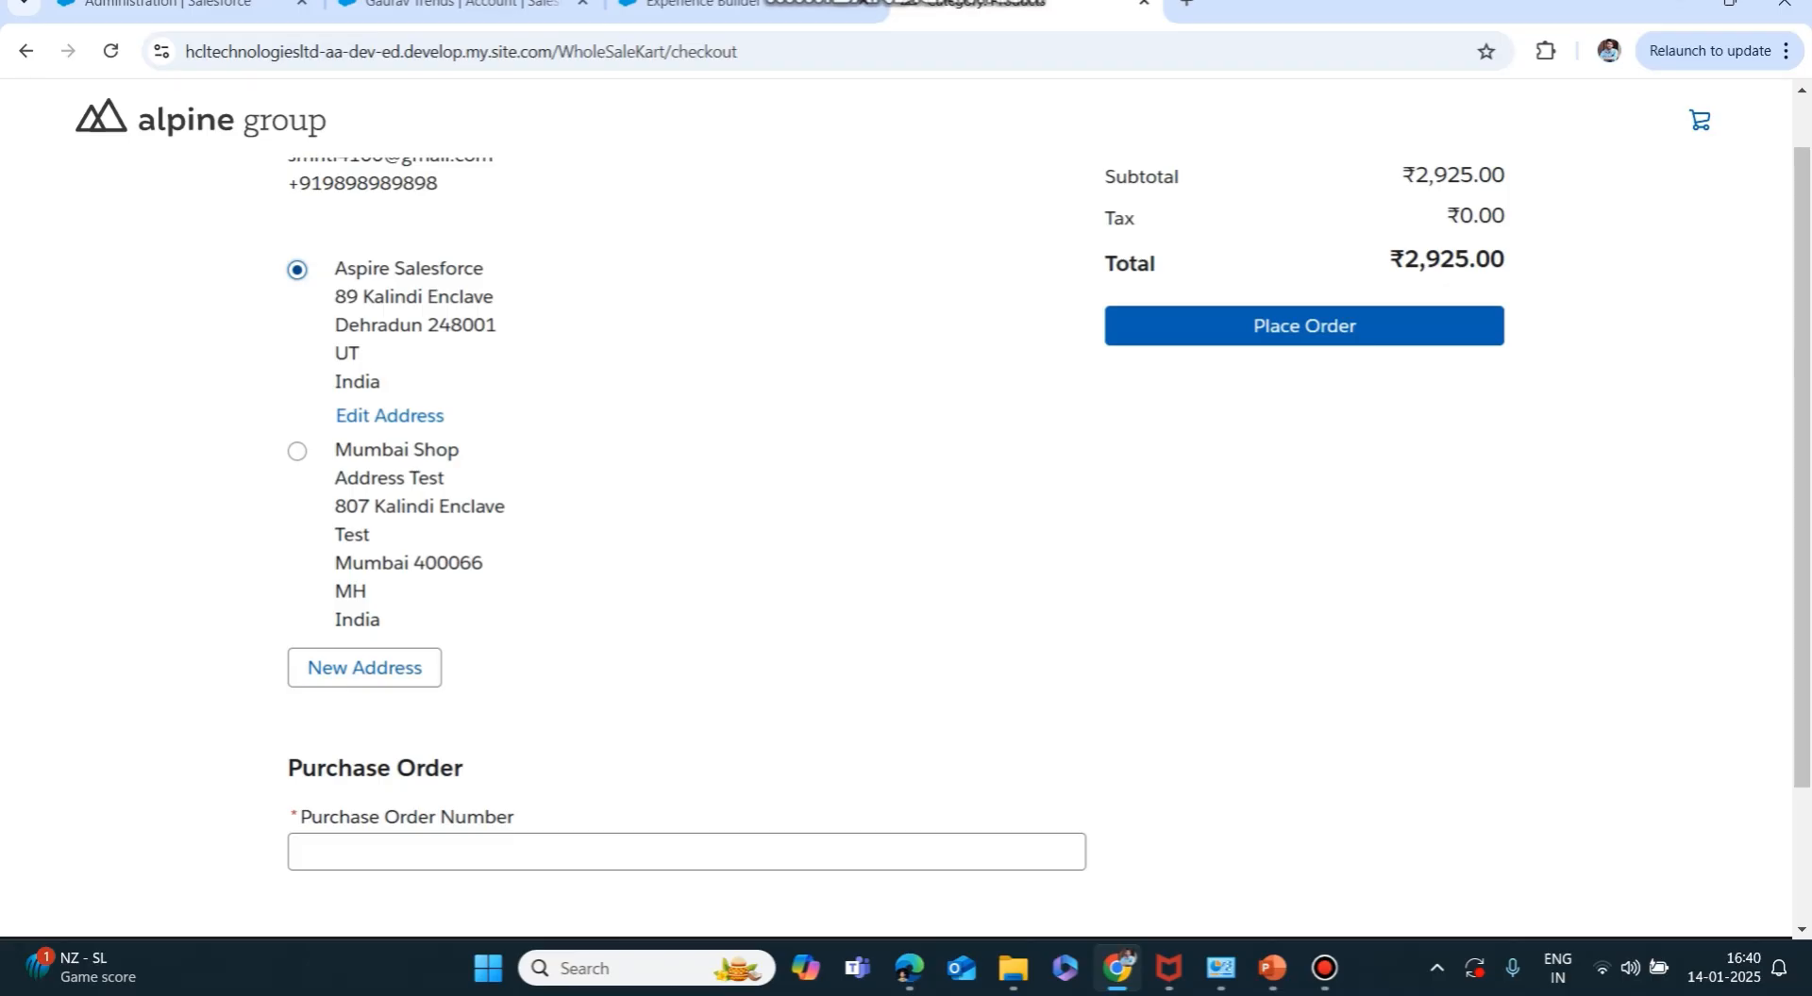
scroll(896, 542, down, 2)
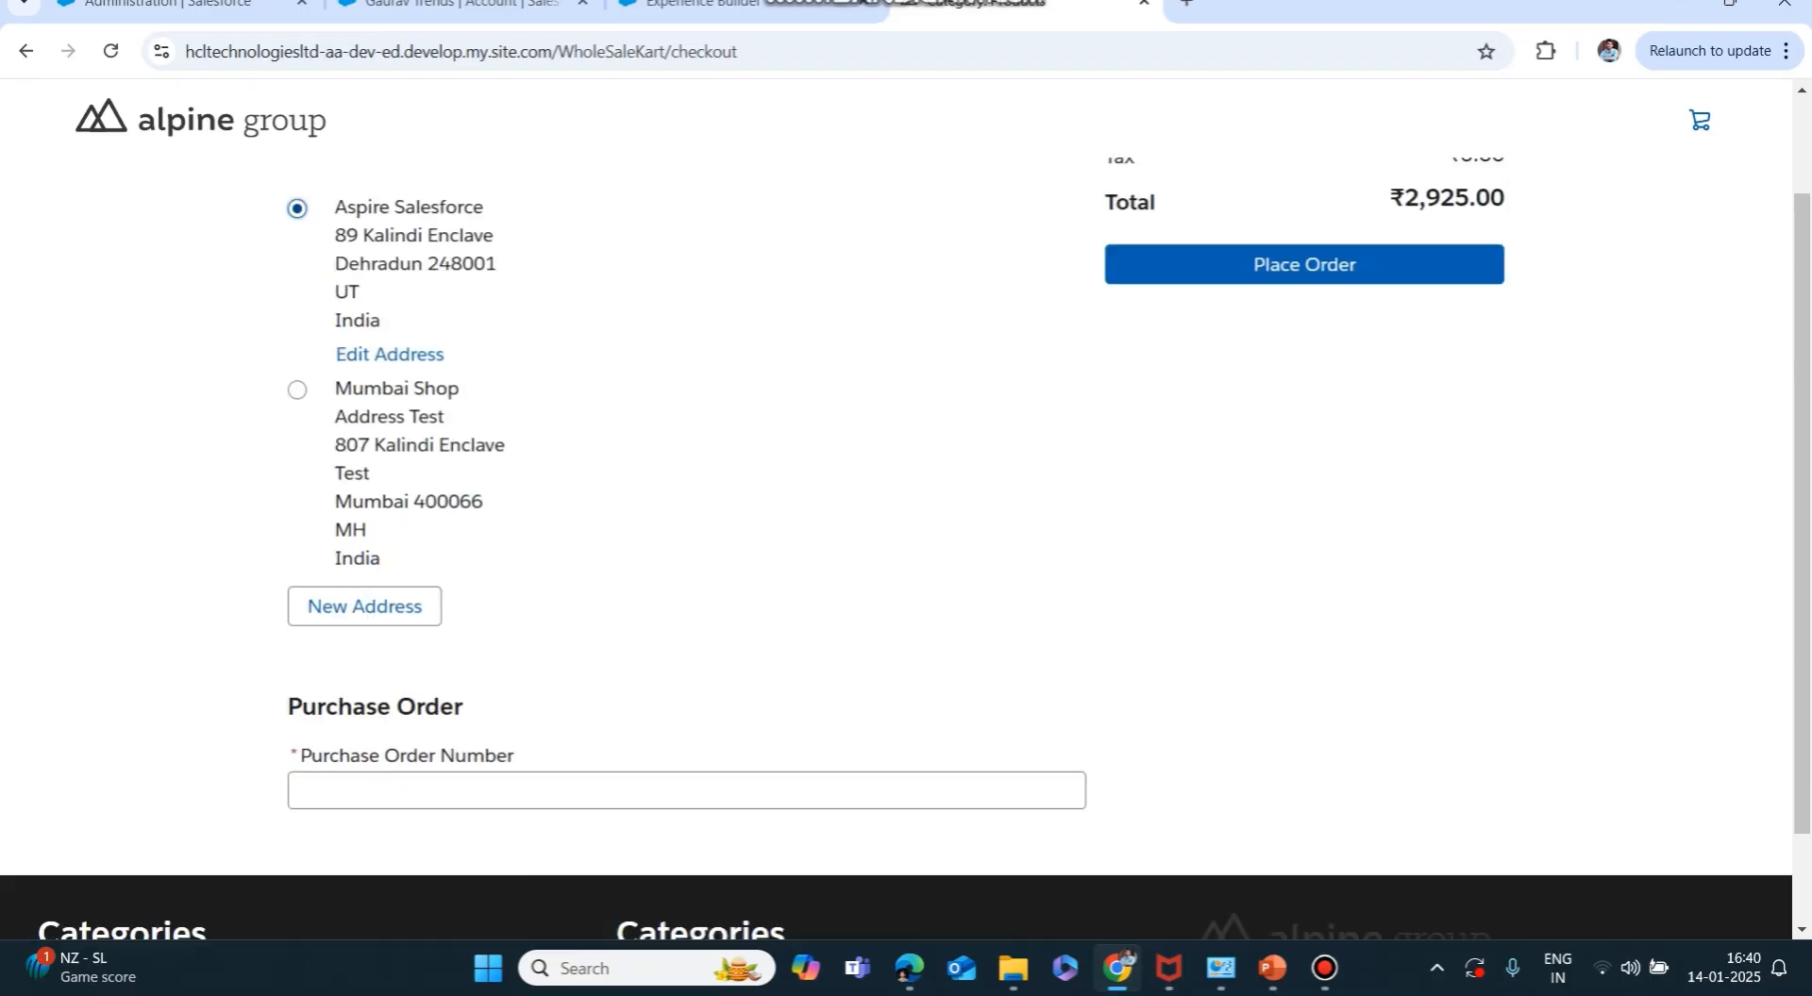
scroll(896, 543, up, 2)
scroll(896, 510, down, 3)
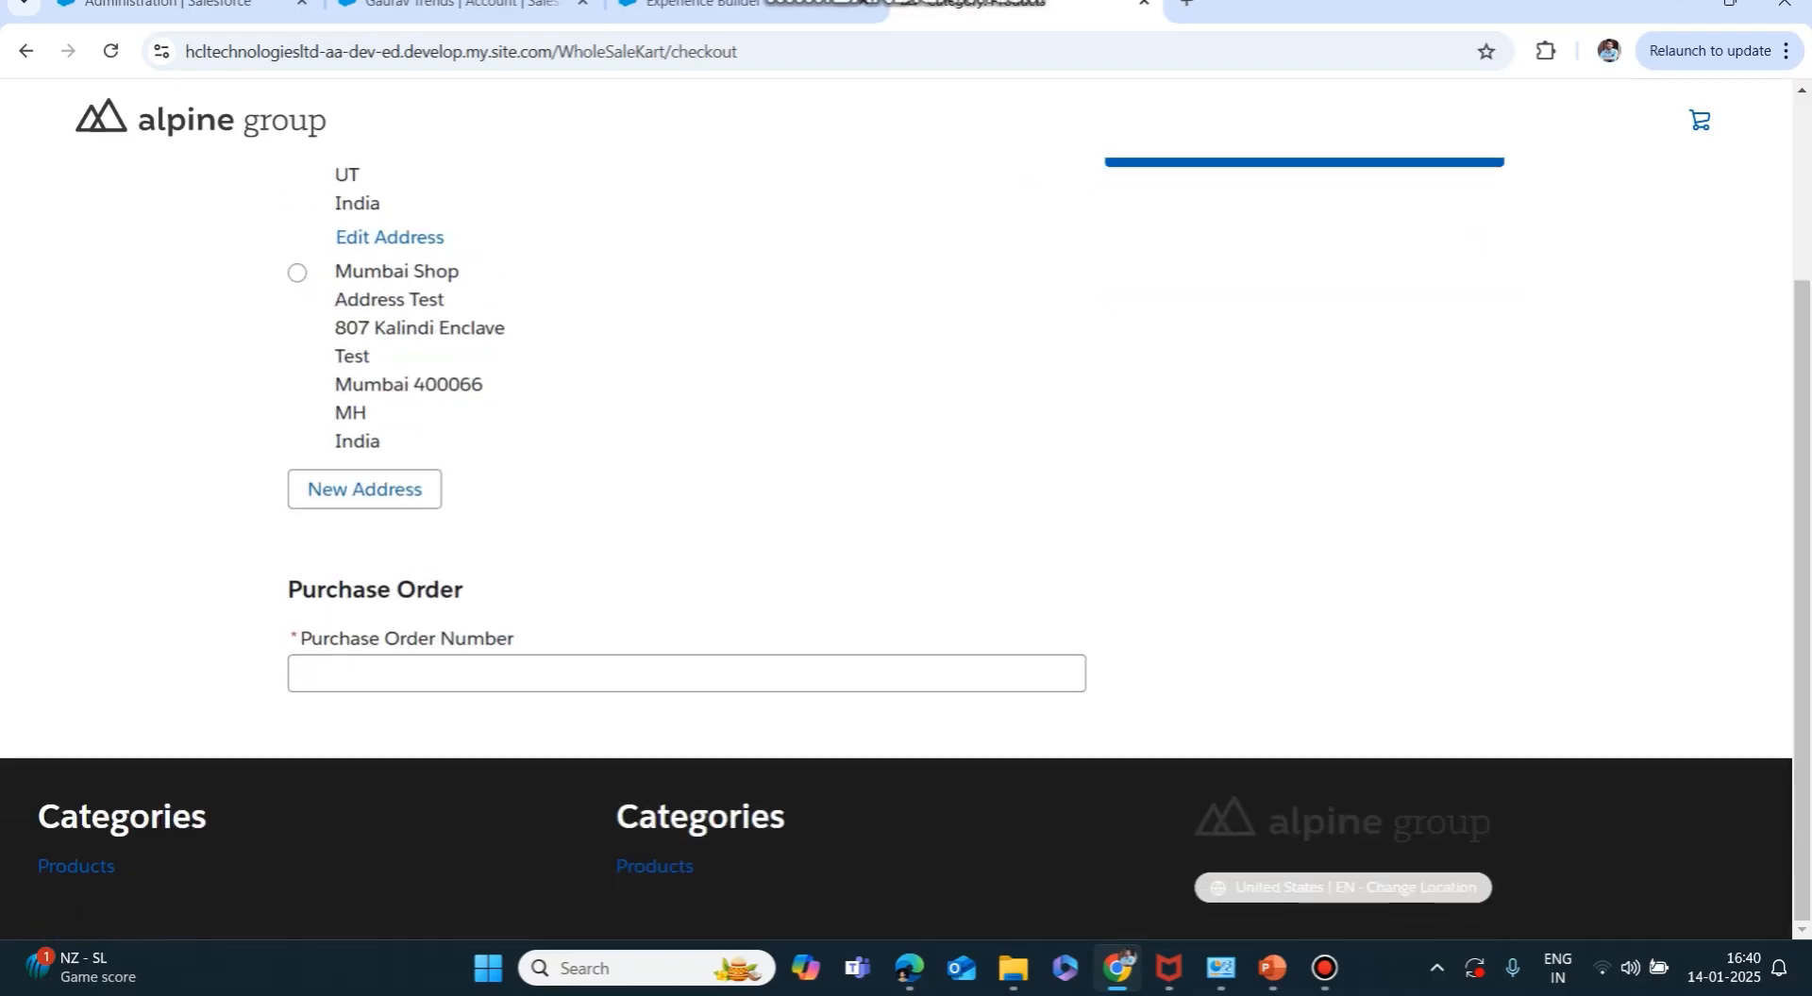
Enter purchase order number SecondOrder and place the order.
click(686, 673)
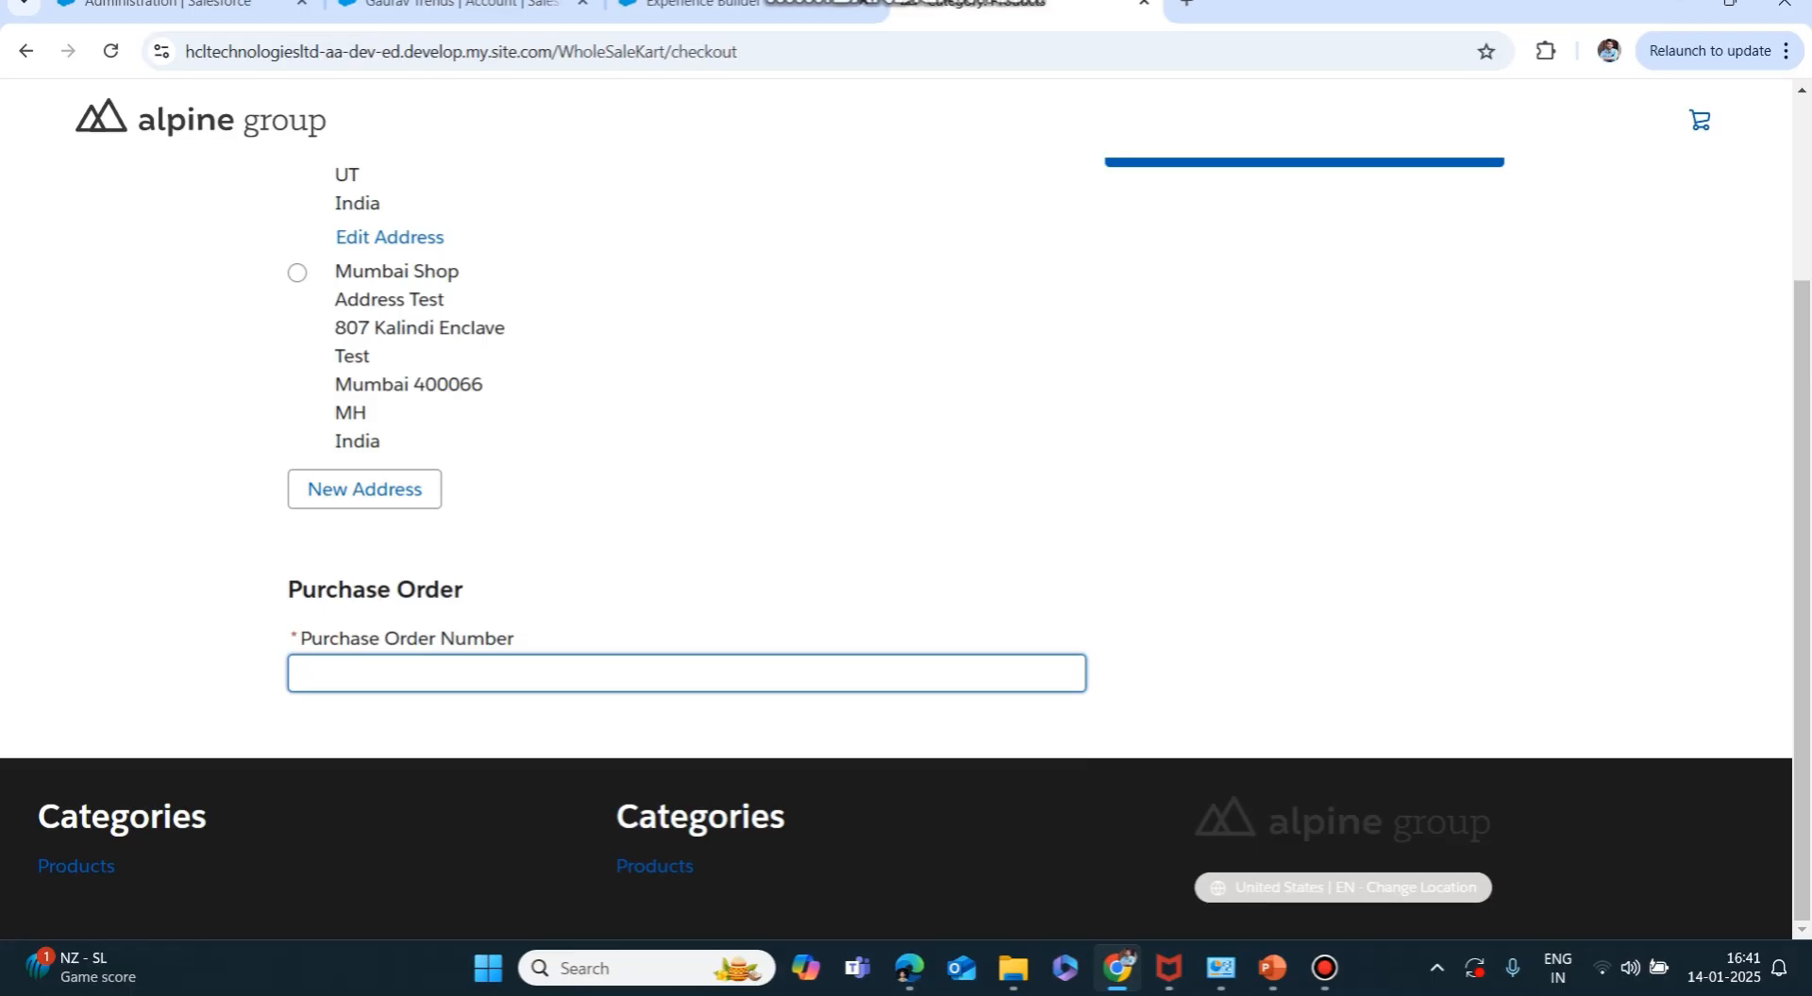
text(SecondOrder)
scroll(897, 547, up, 3)
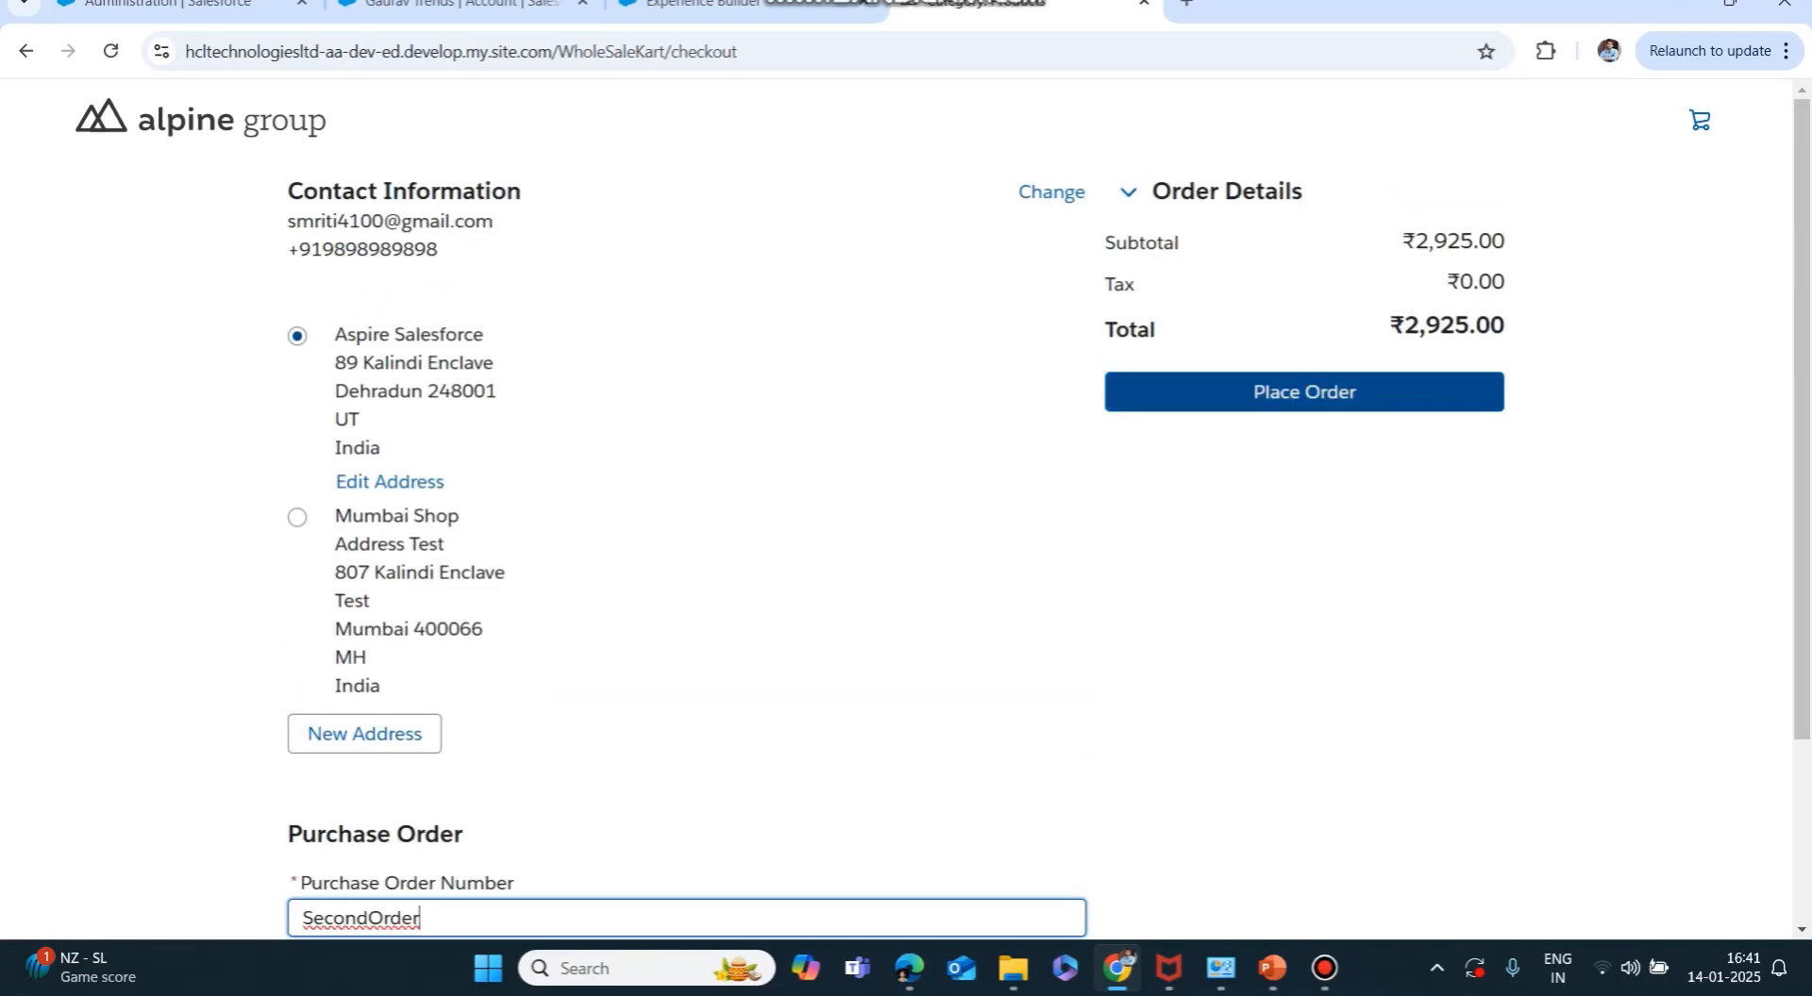
click(1304, 392)
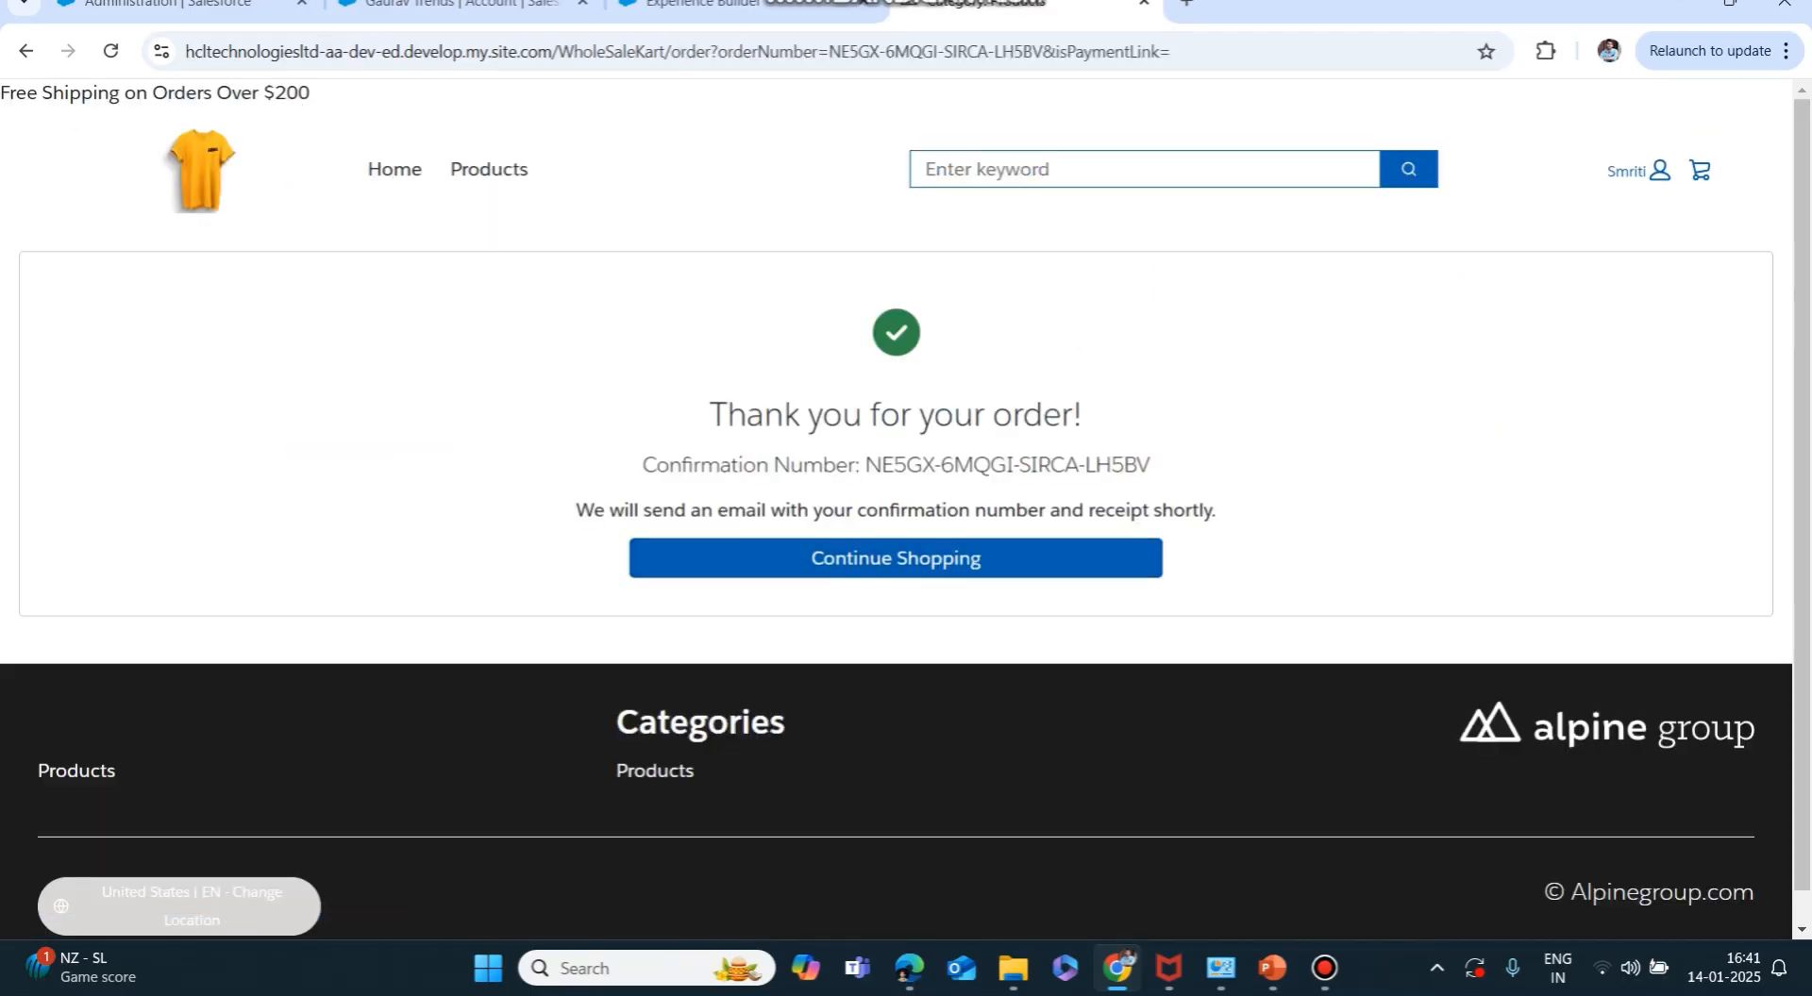
Copy the order confirmation number and go back to the Salesforce account tab.
drag(866, 464, 1149, 464)
key(ctrl+c)
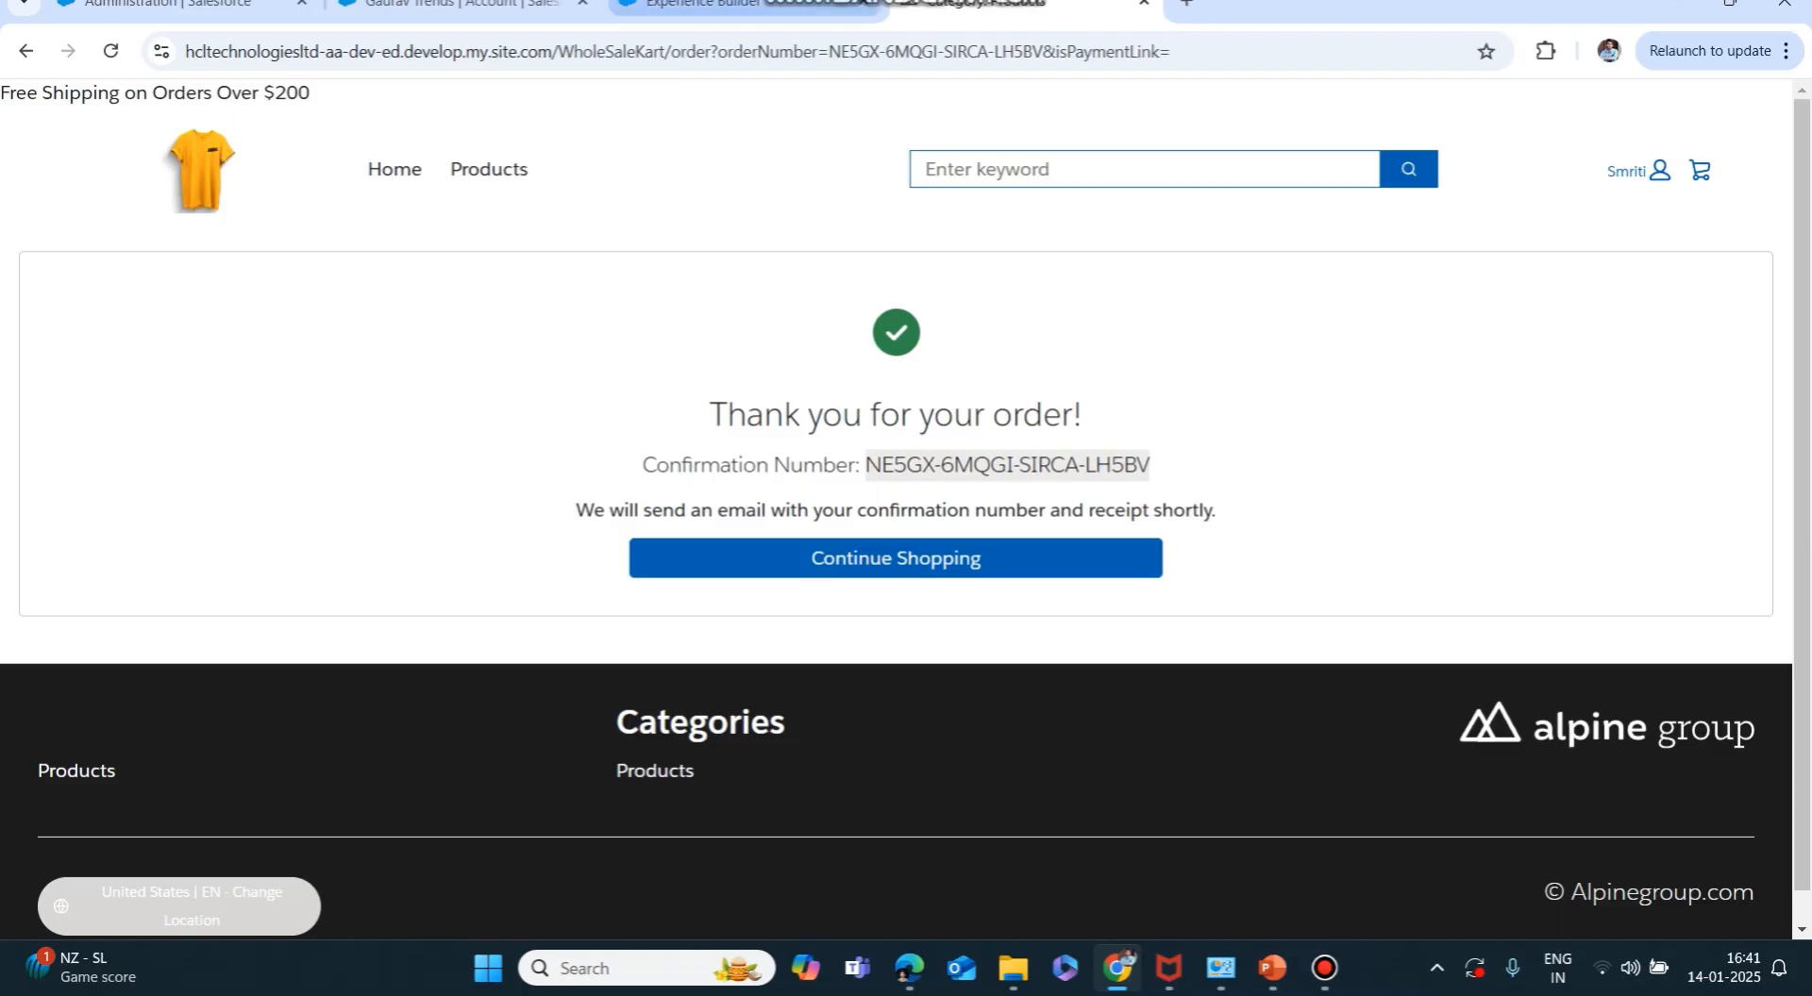
click(453, 4)
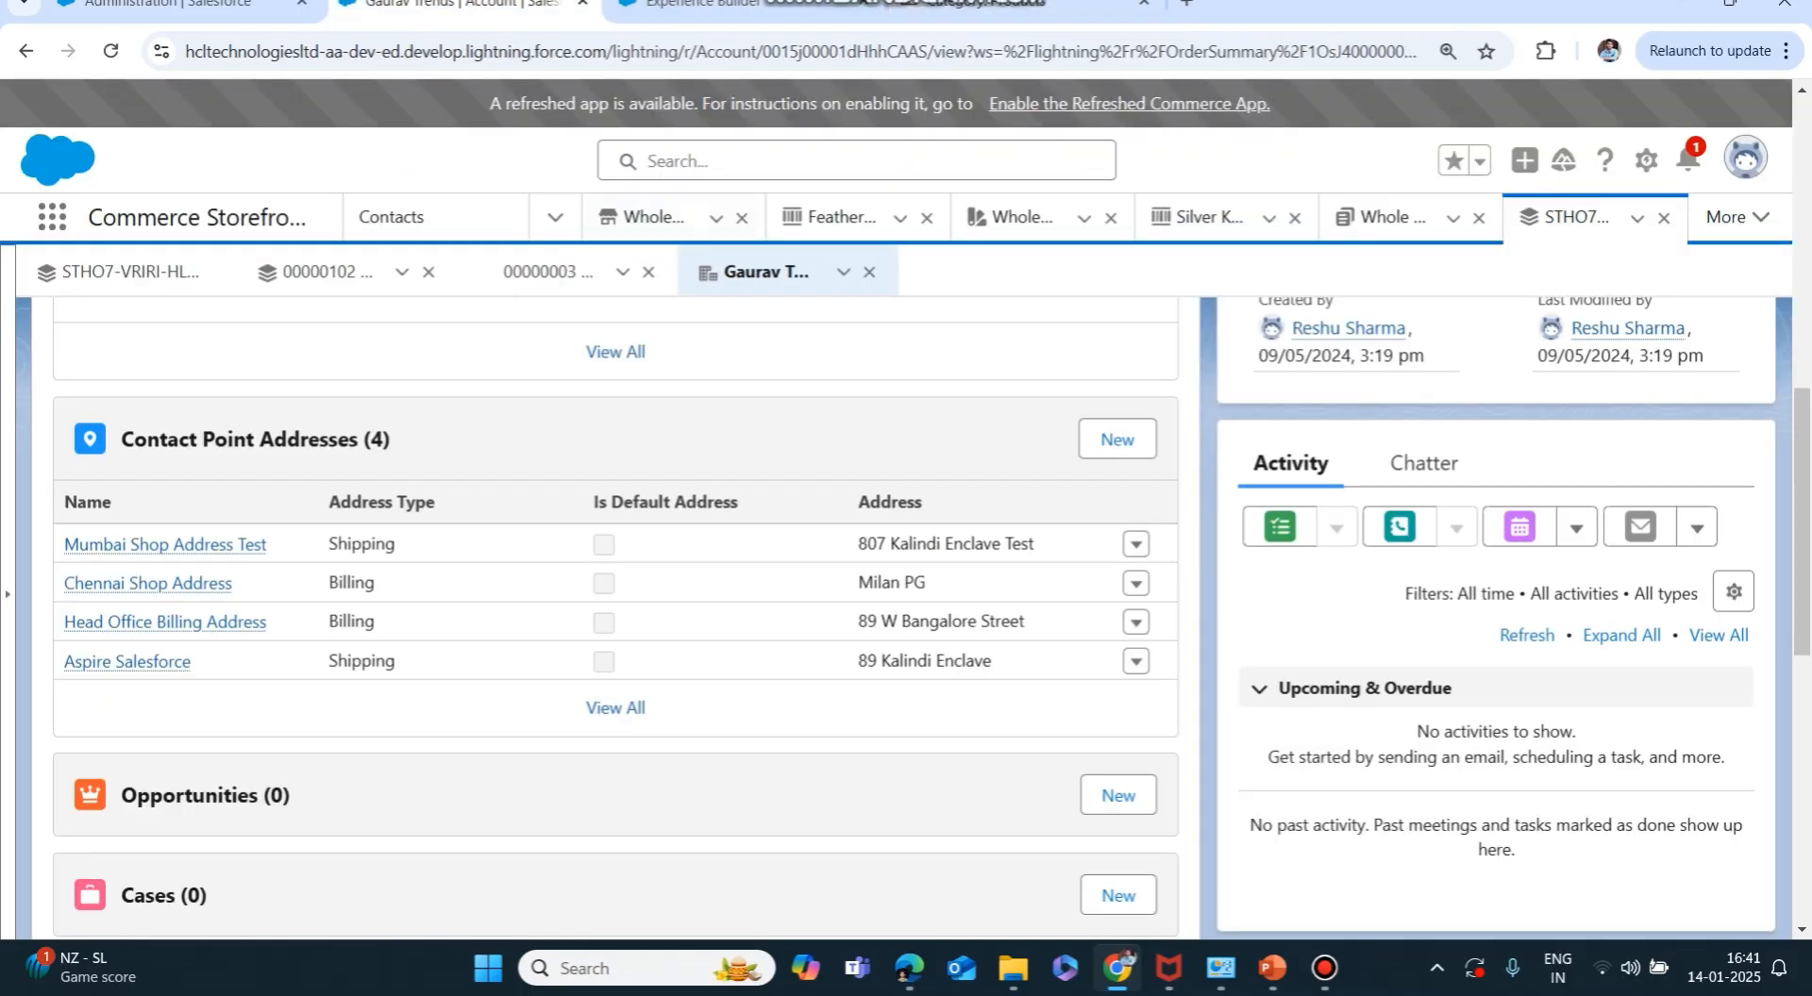
Paste the confirmation number into Salesforce global search and run it.
click(855, 161)
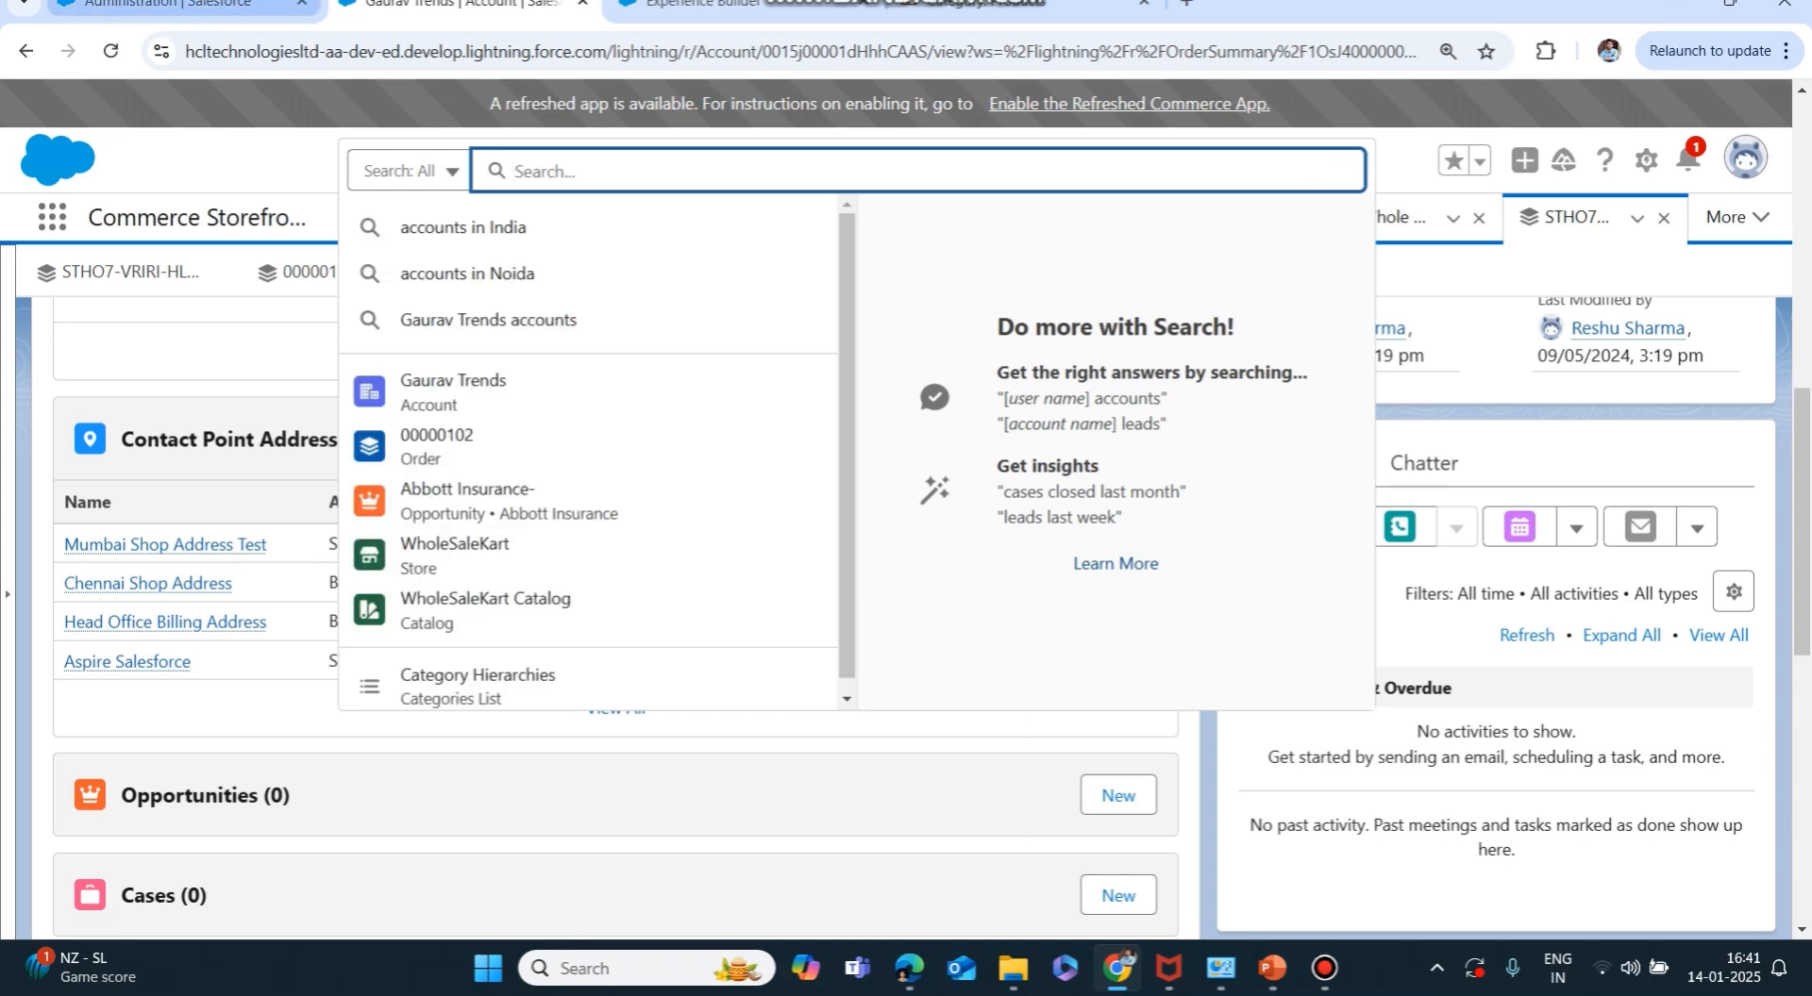
key(ctrl+v)
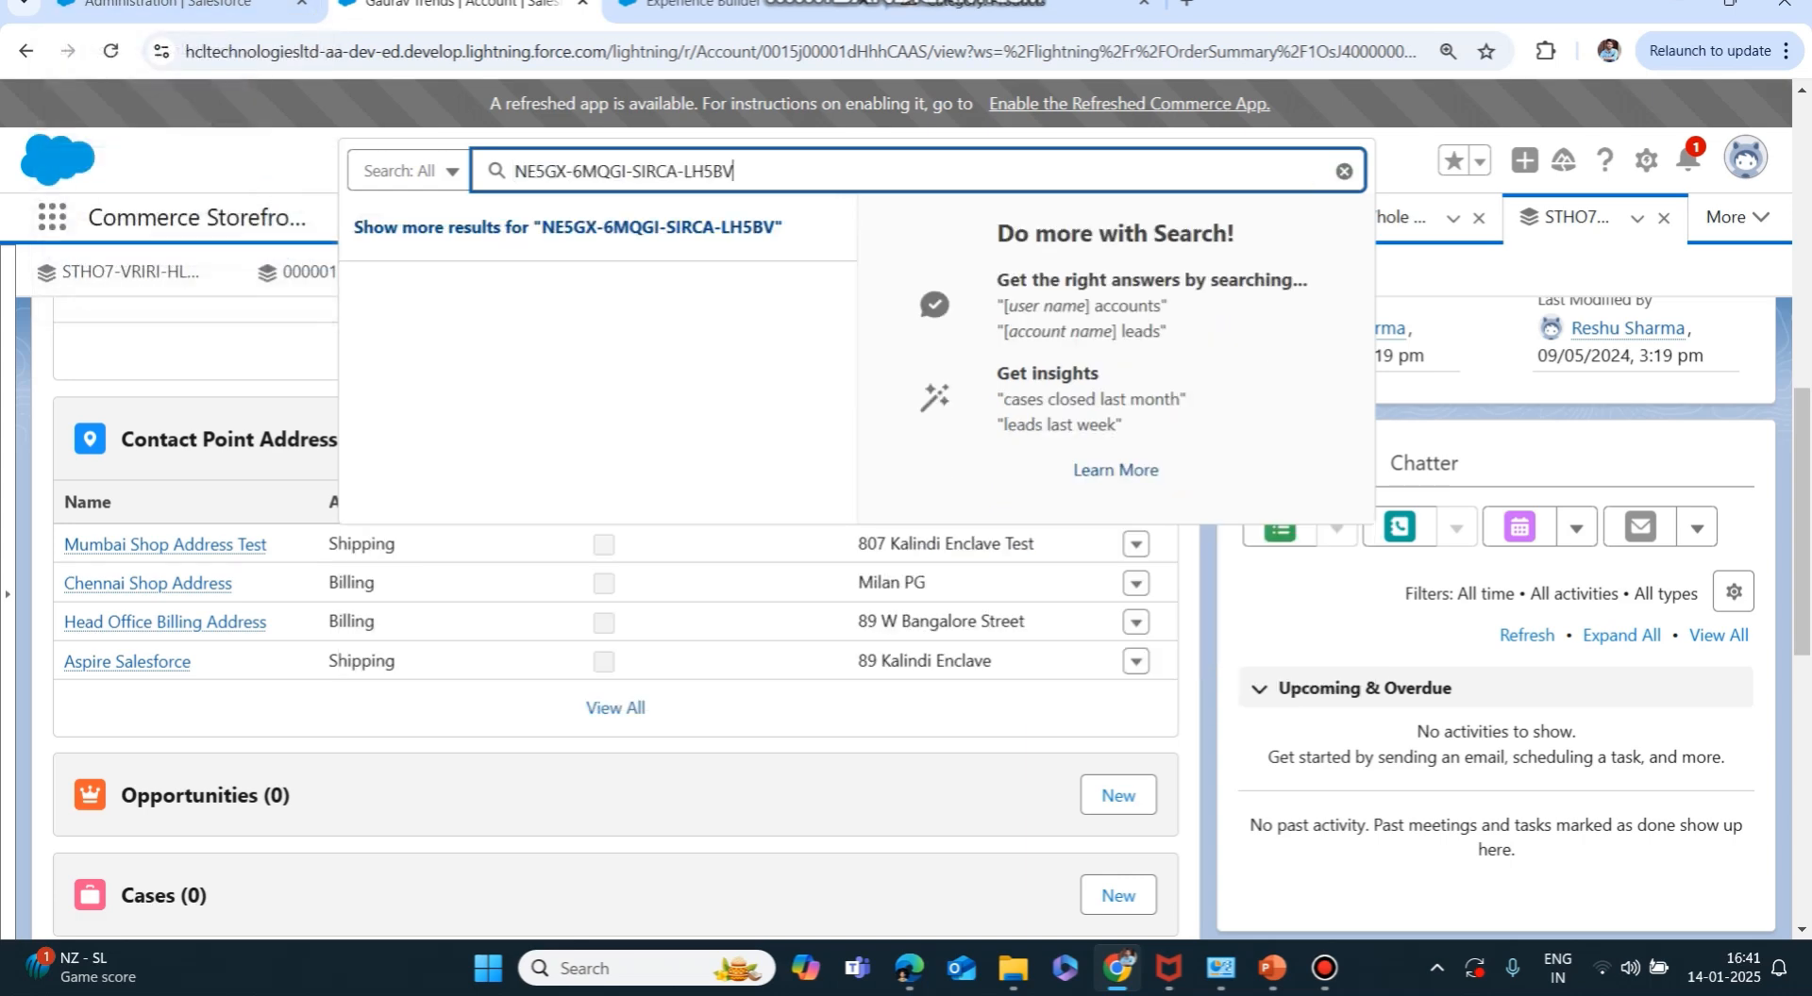
click(672, 227)
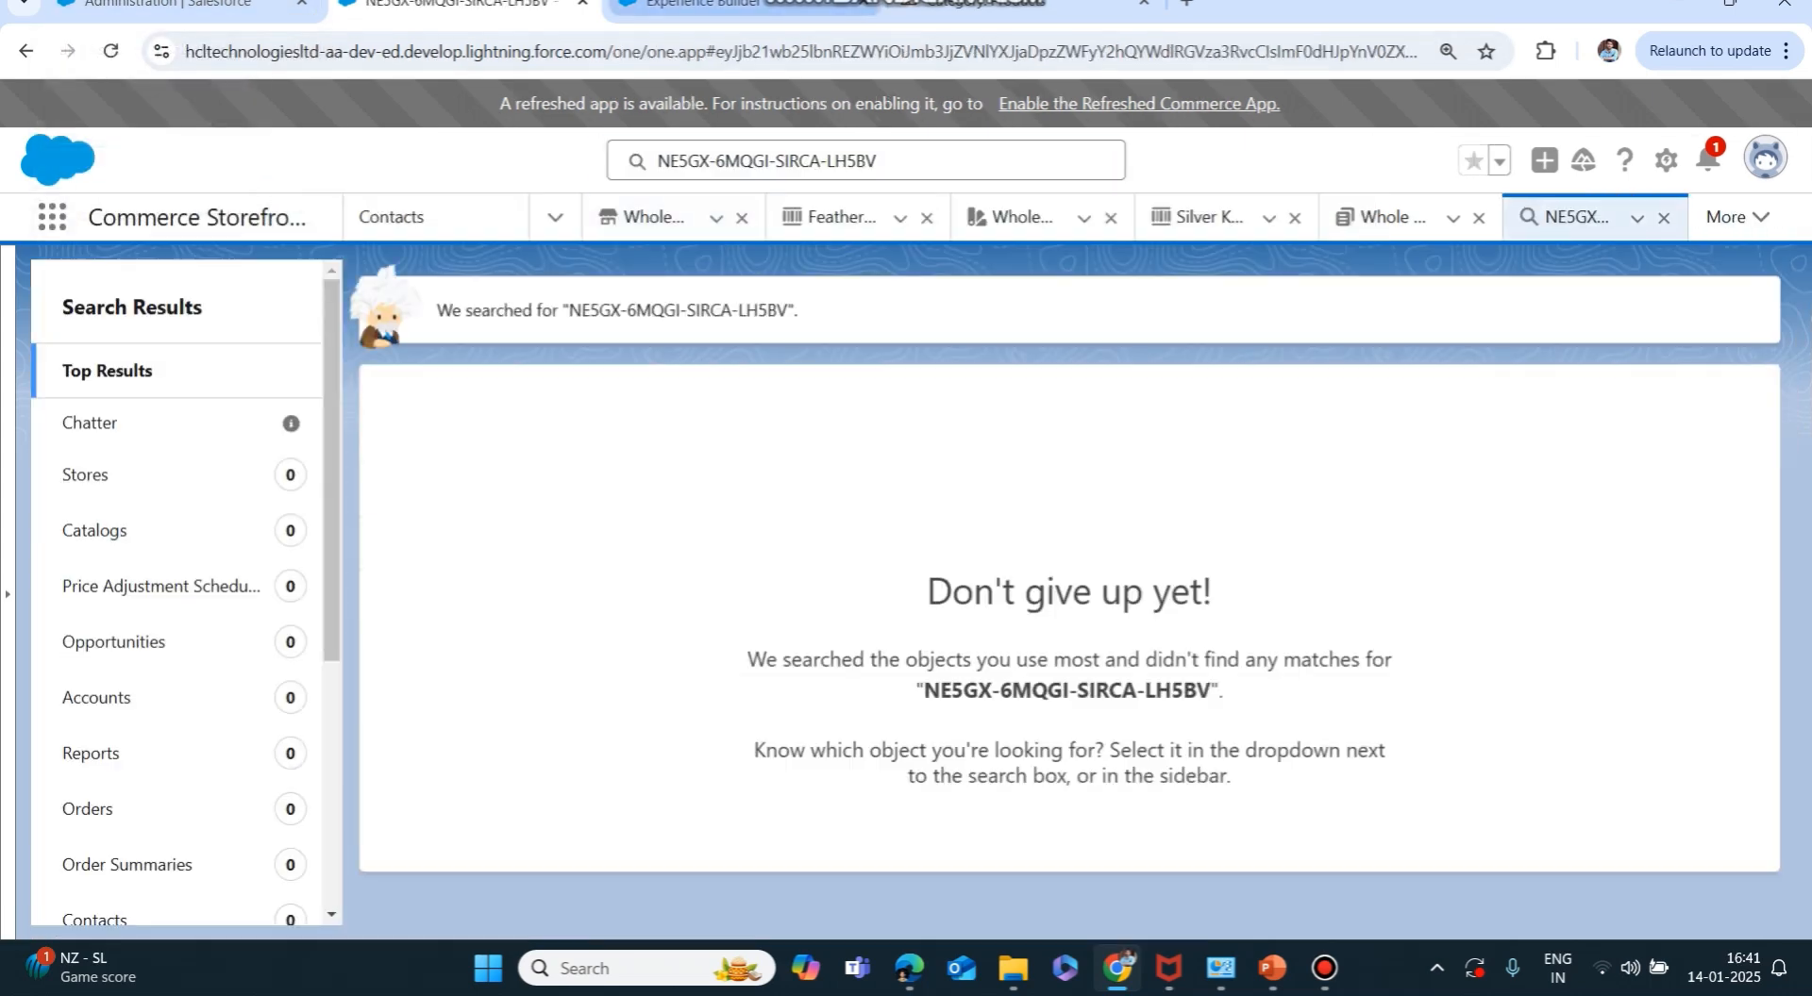
click(717, 4)
click(443, 4)
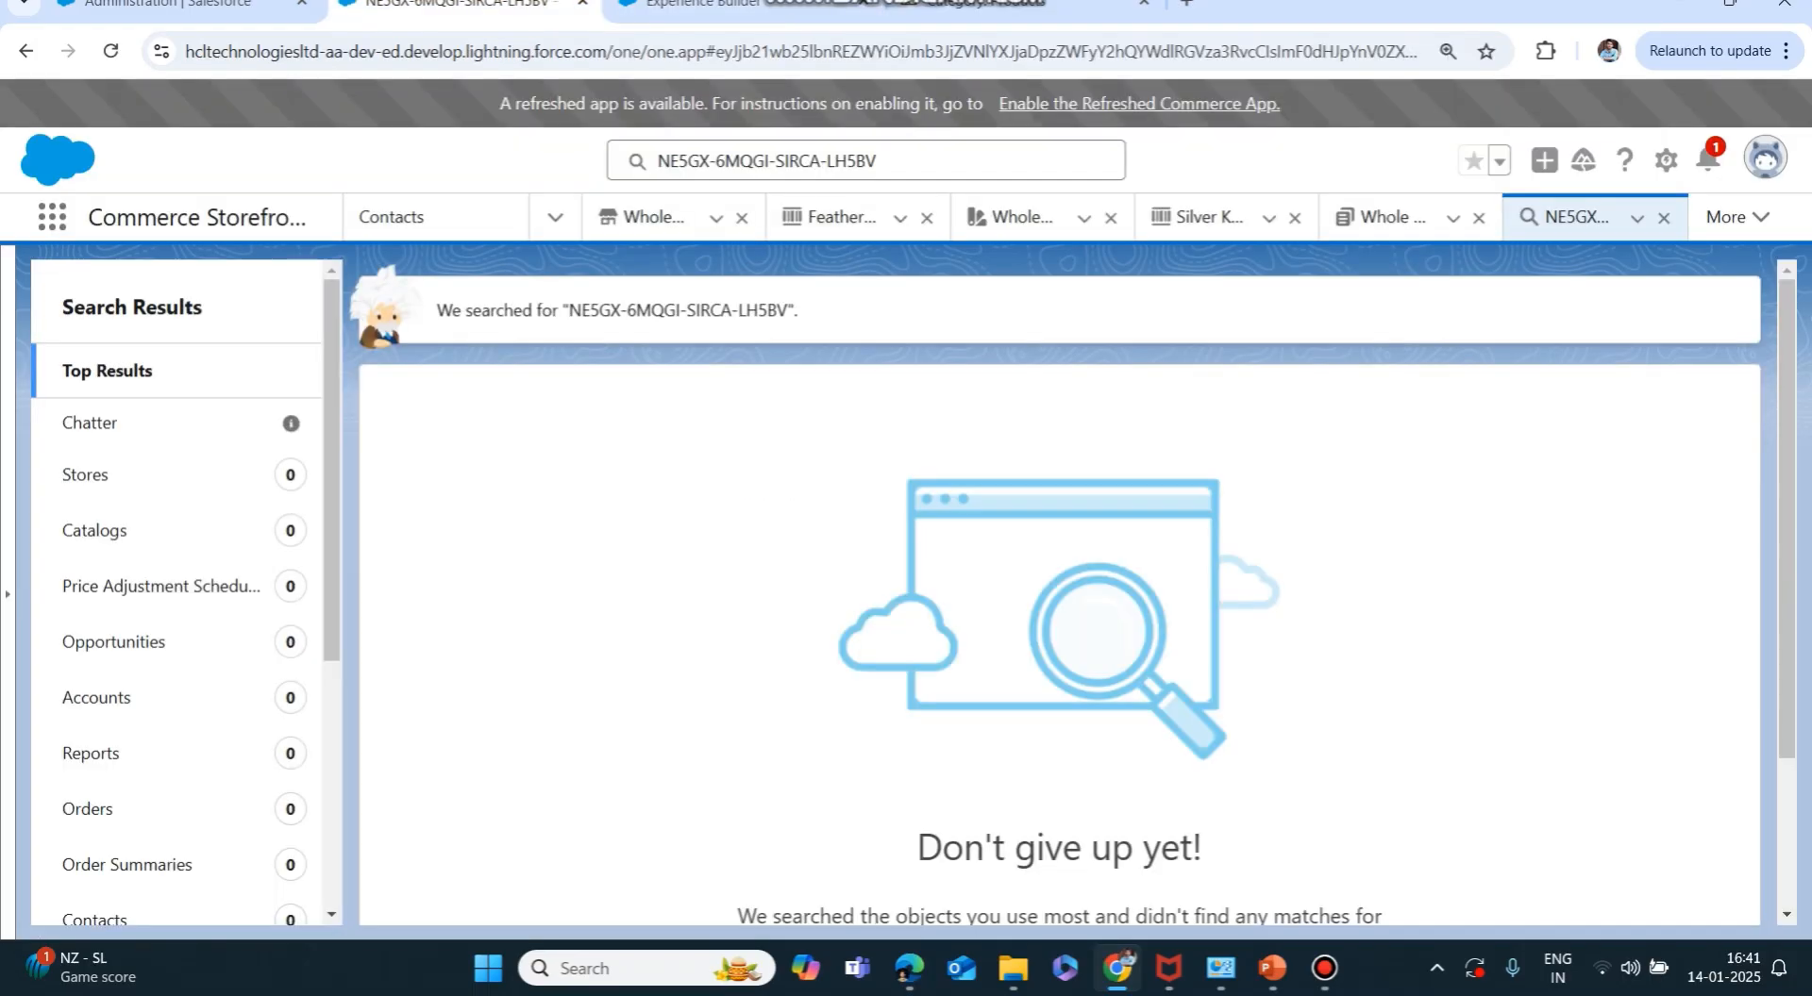
Rerun the confirmation-number search, reloading the page, until the matching order and order summary appear.
click(887, 161)
key(Return)
click(887, 160)
key(Return)
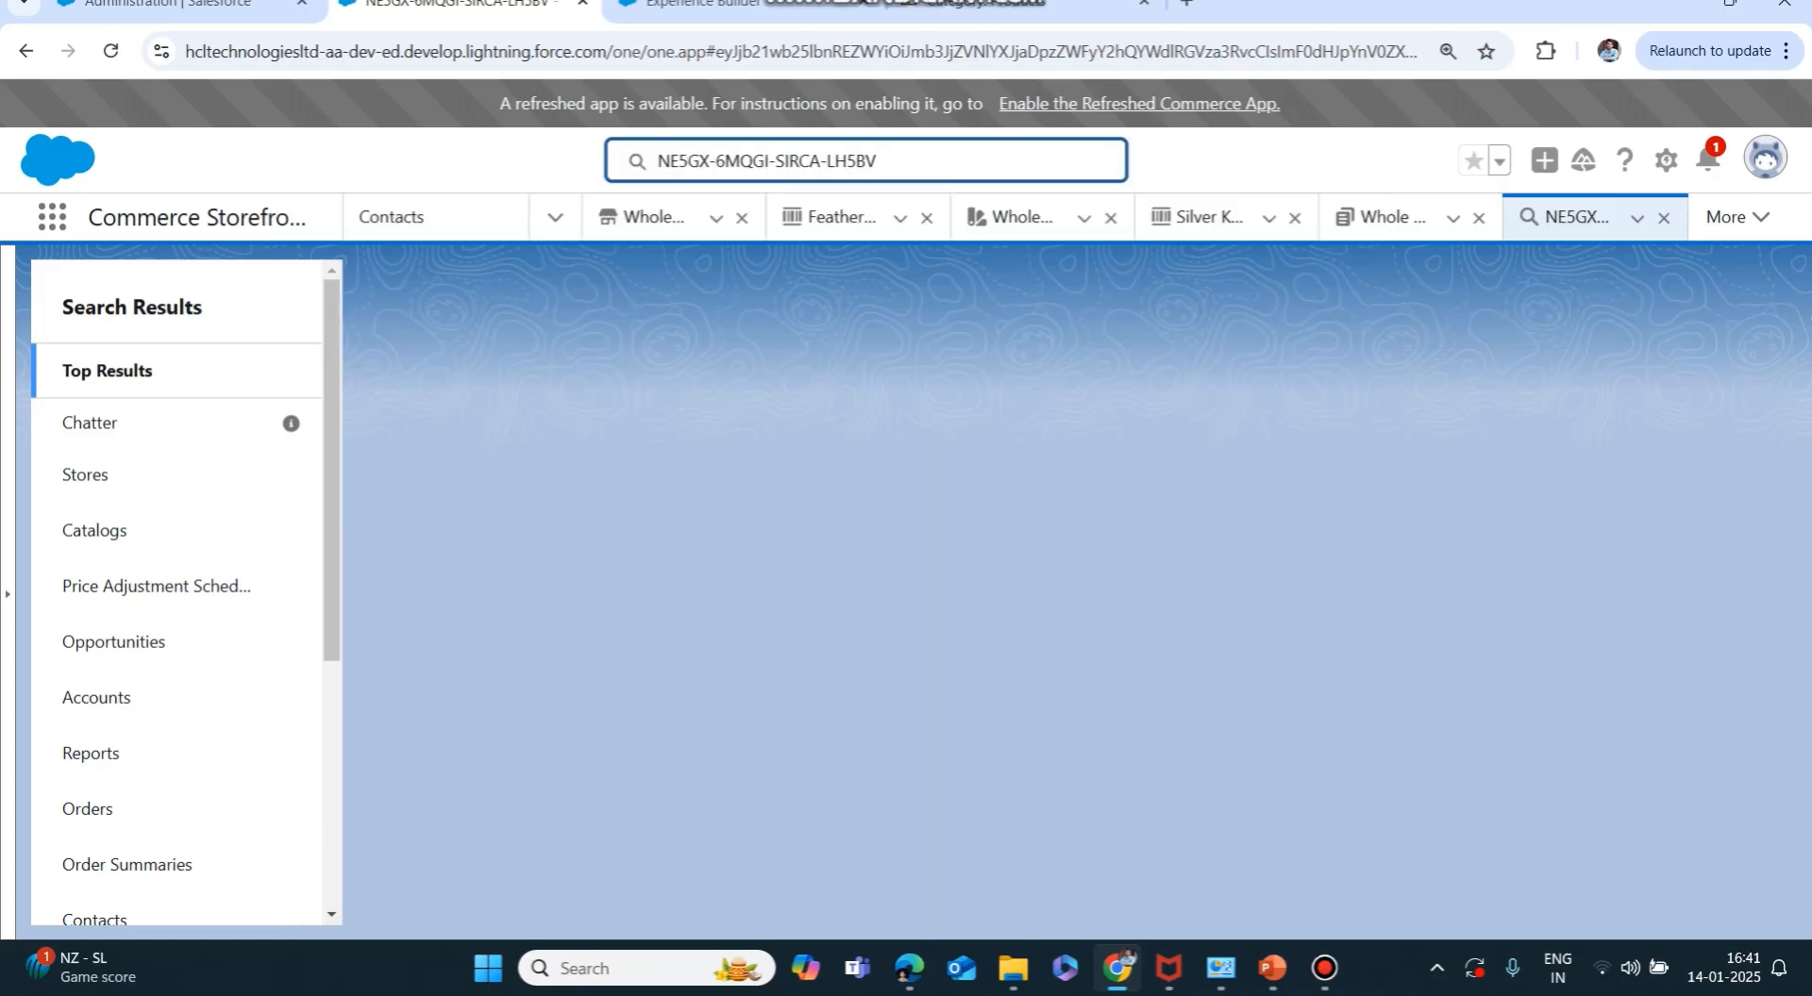
click(887, 161)
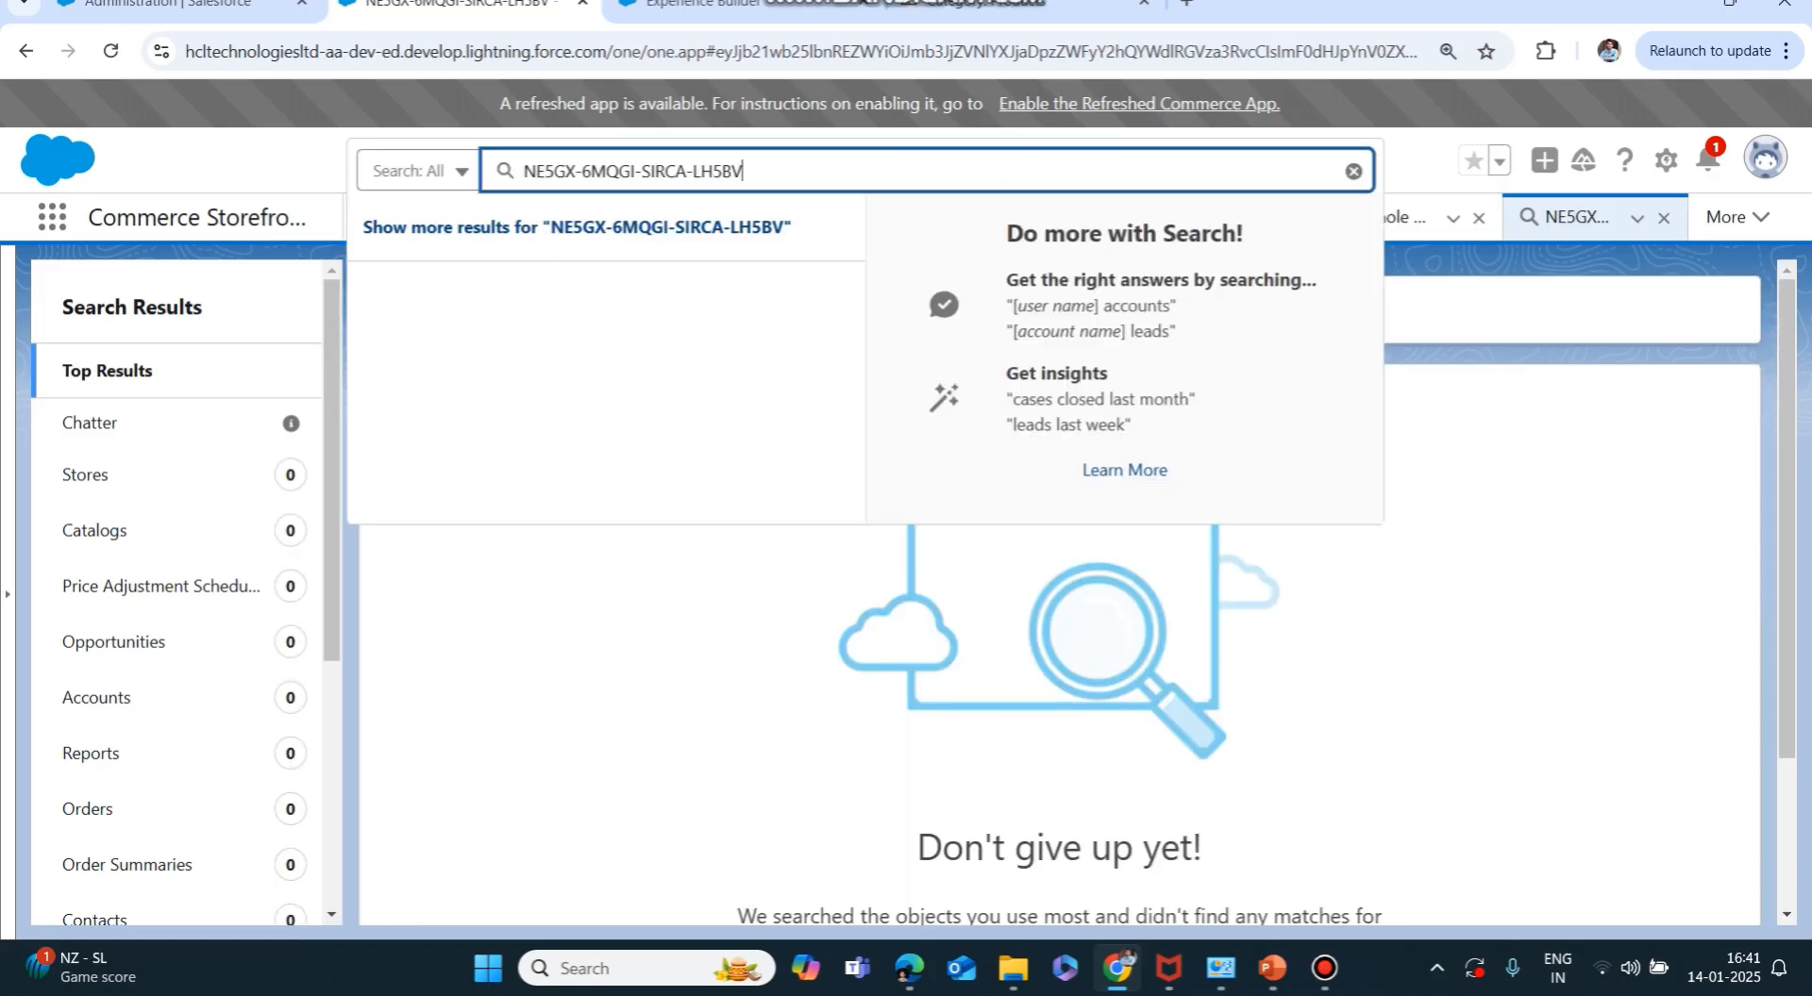
key(Return)
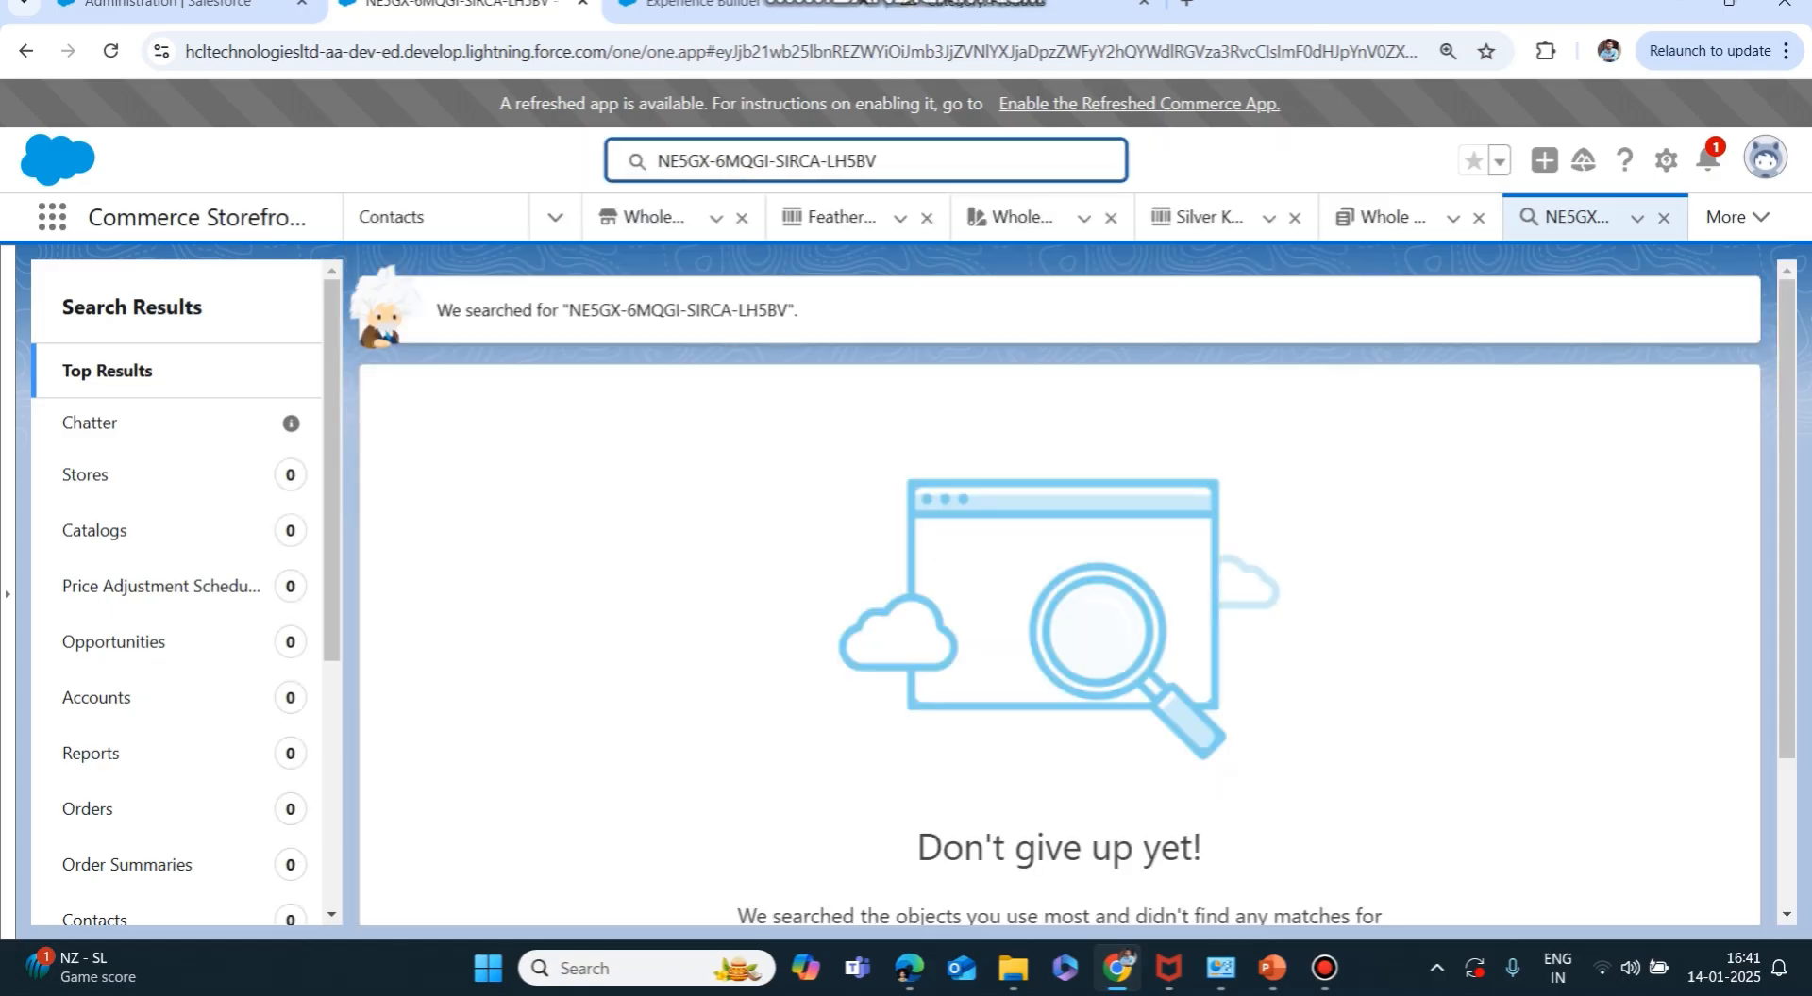
click(887, 160)
key(Return)
click(868, 161)
key(Return)
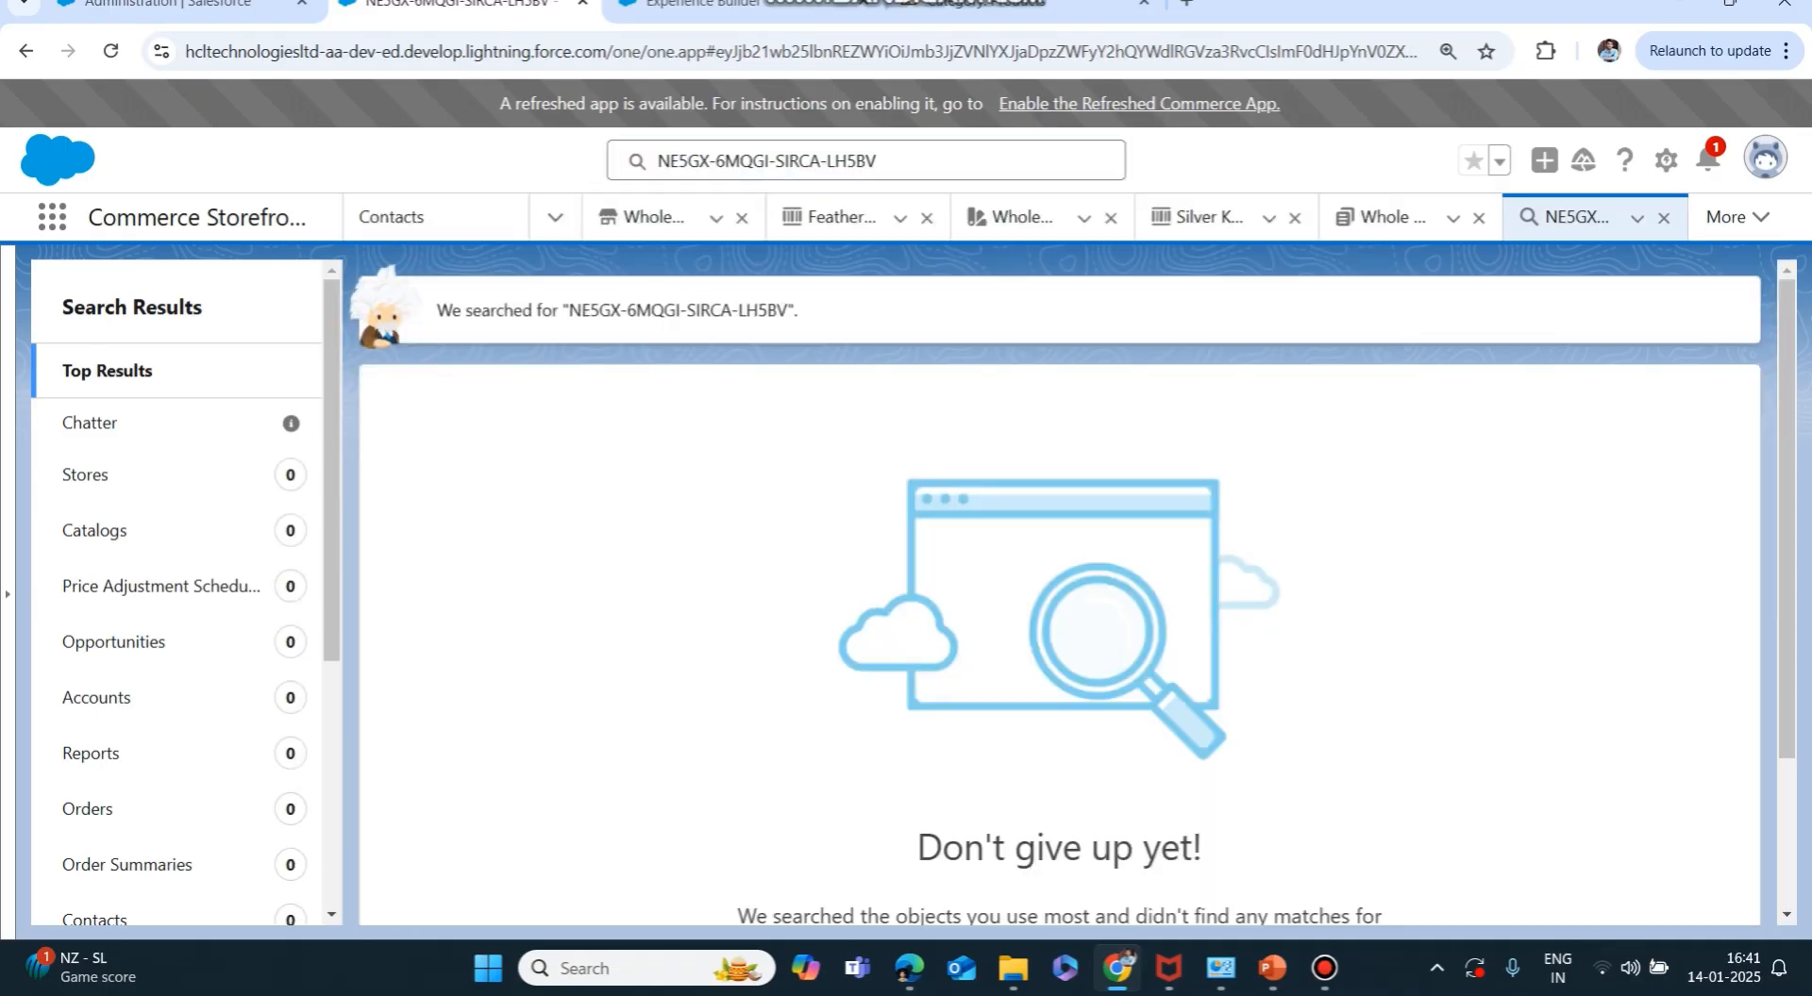
click(110, 51)
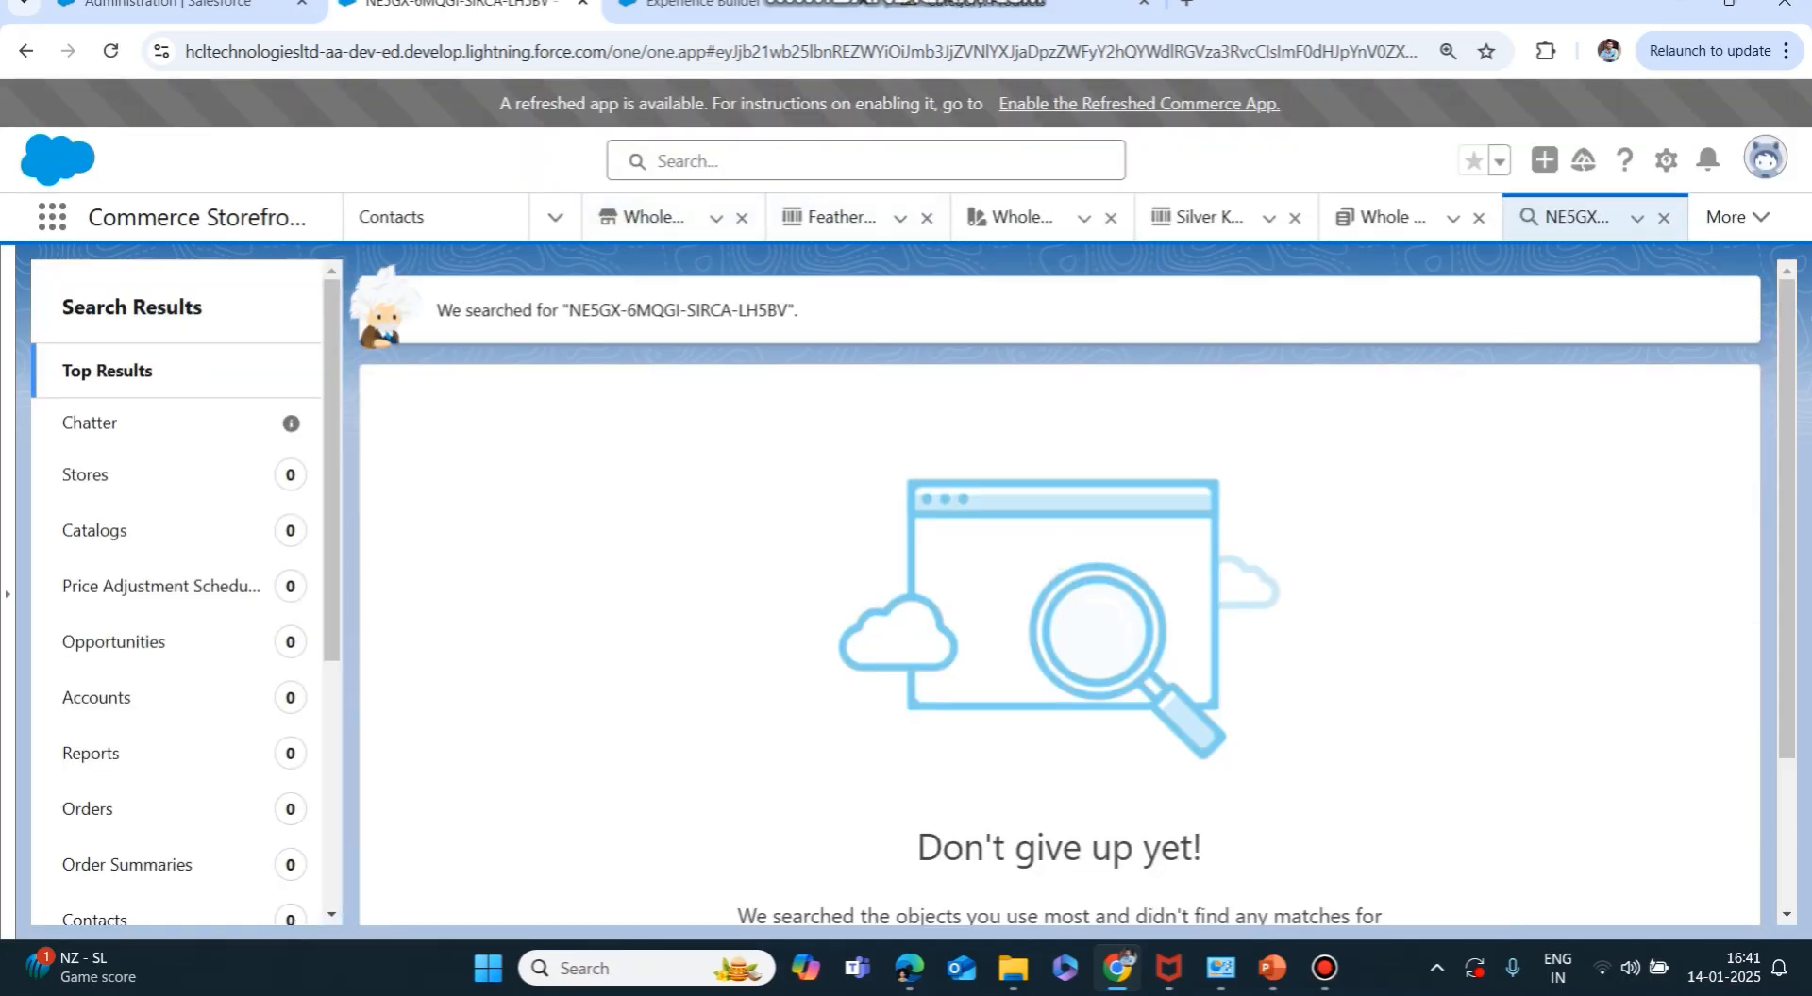
click(867, 160)
text(NE5GX-6MQGI-SIRCA-LH5BV)
key(Return)
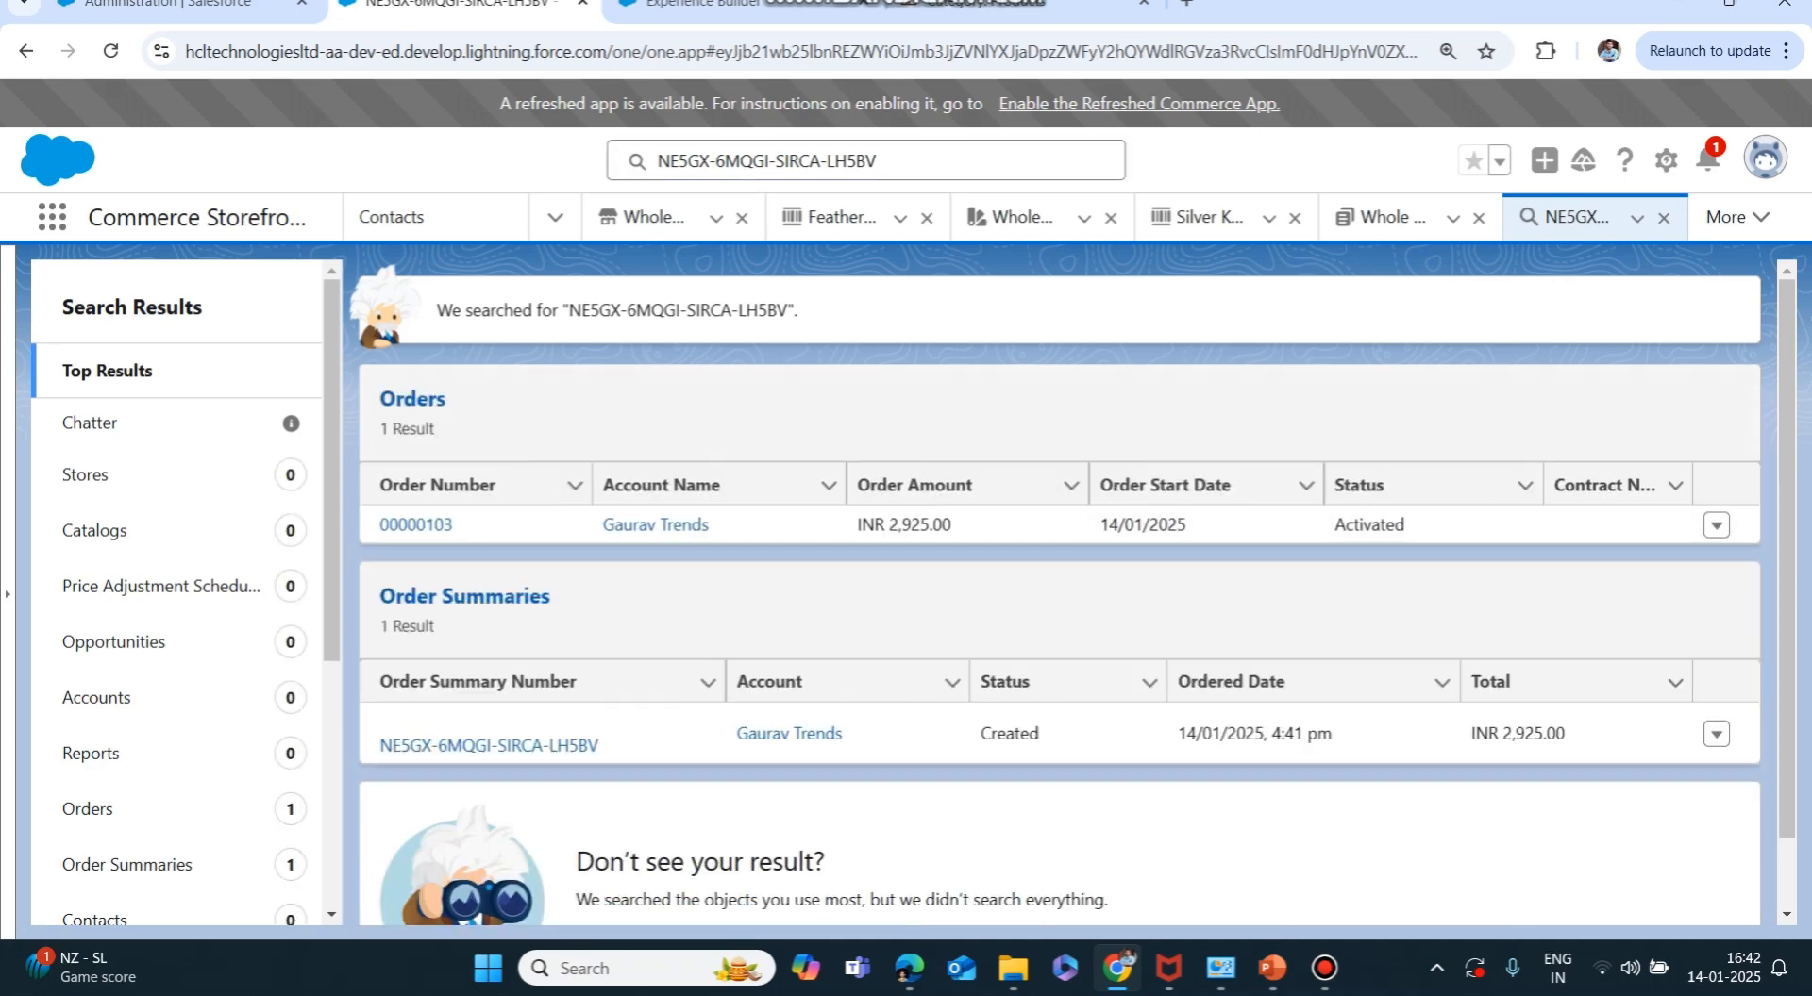
Open order 00000103 from the results and scroll to its Order Delivery Groups list.
click(416, 524)
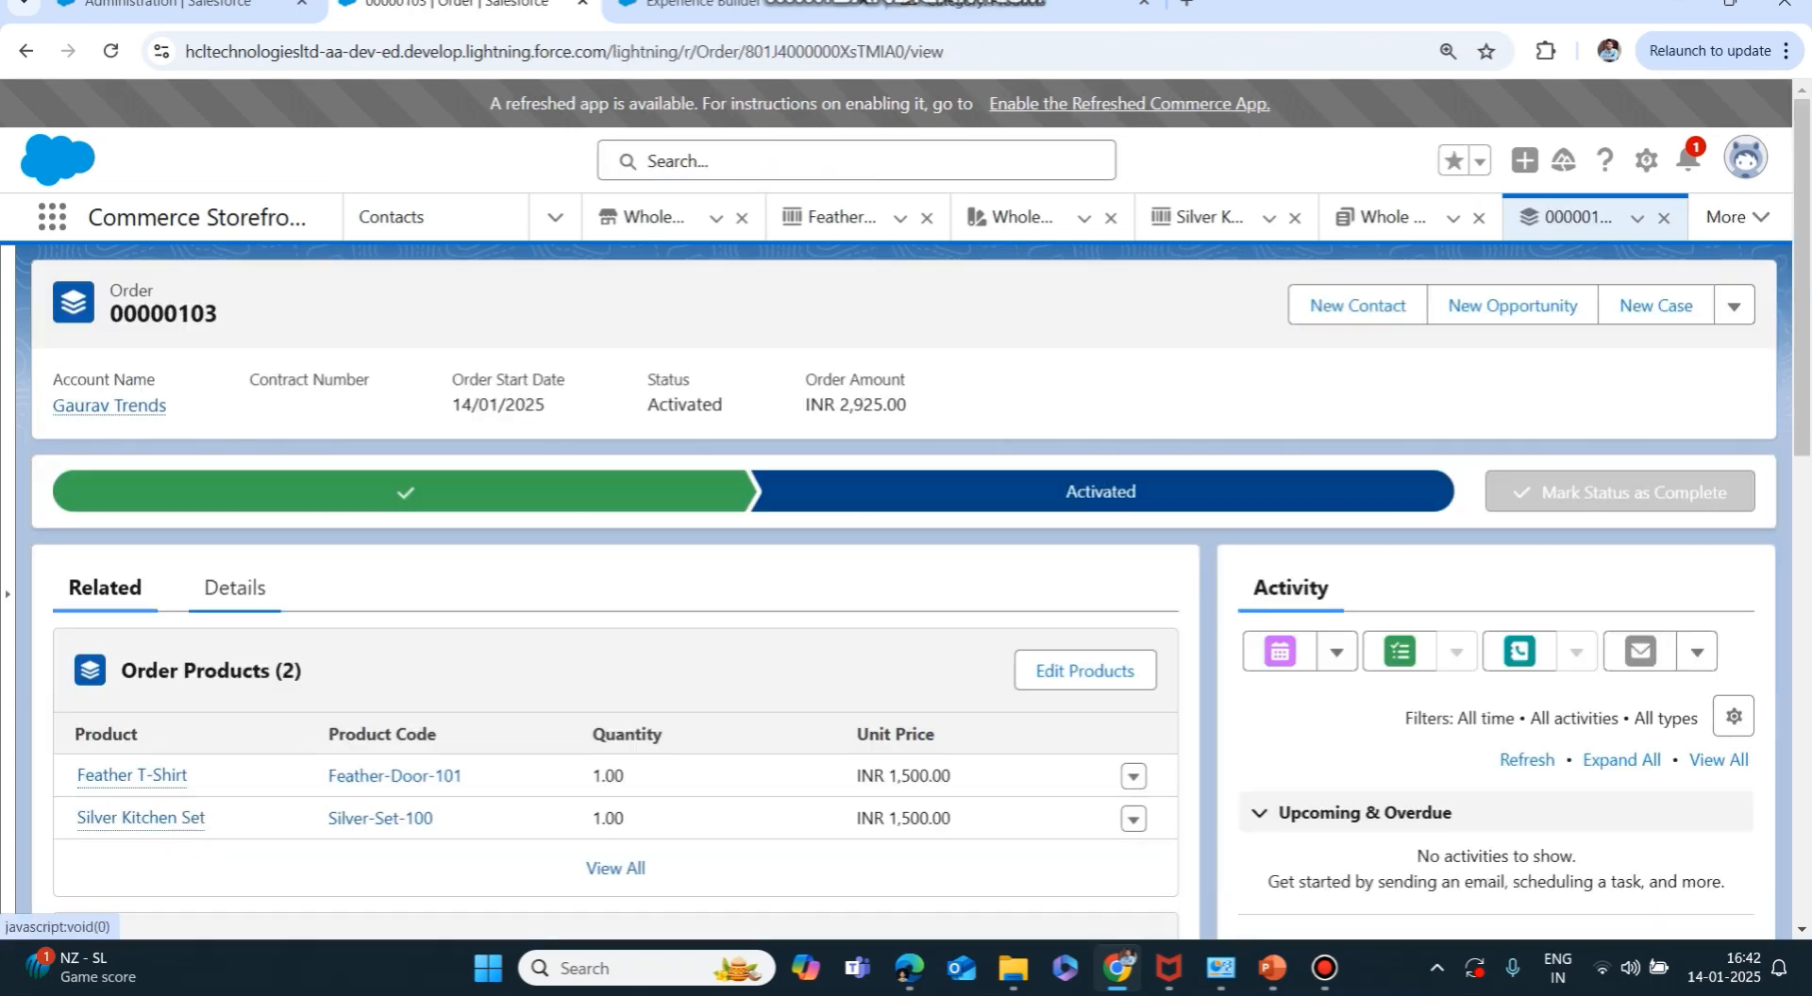
scroll(896, 585, down, 1)
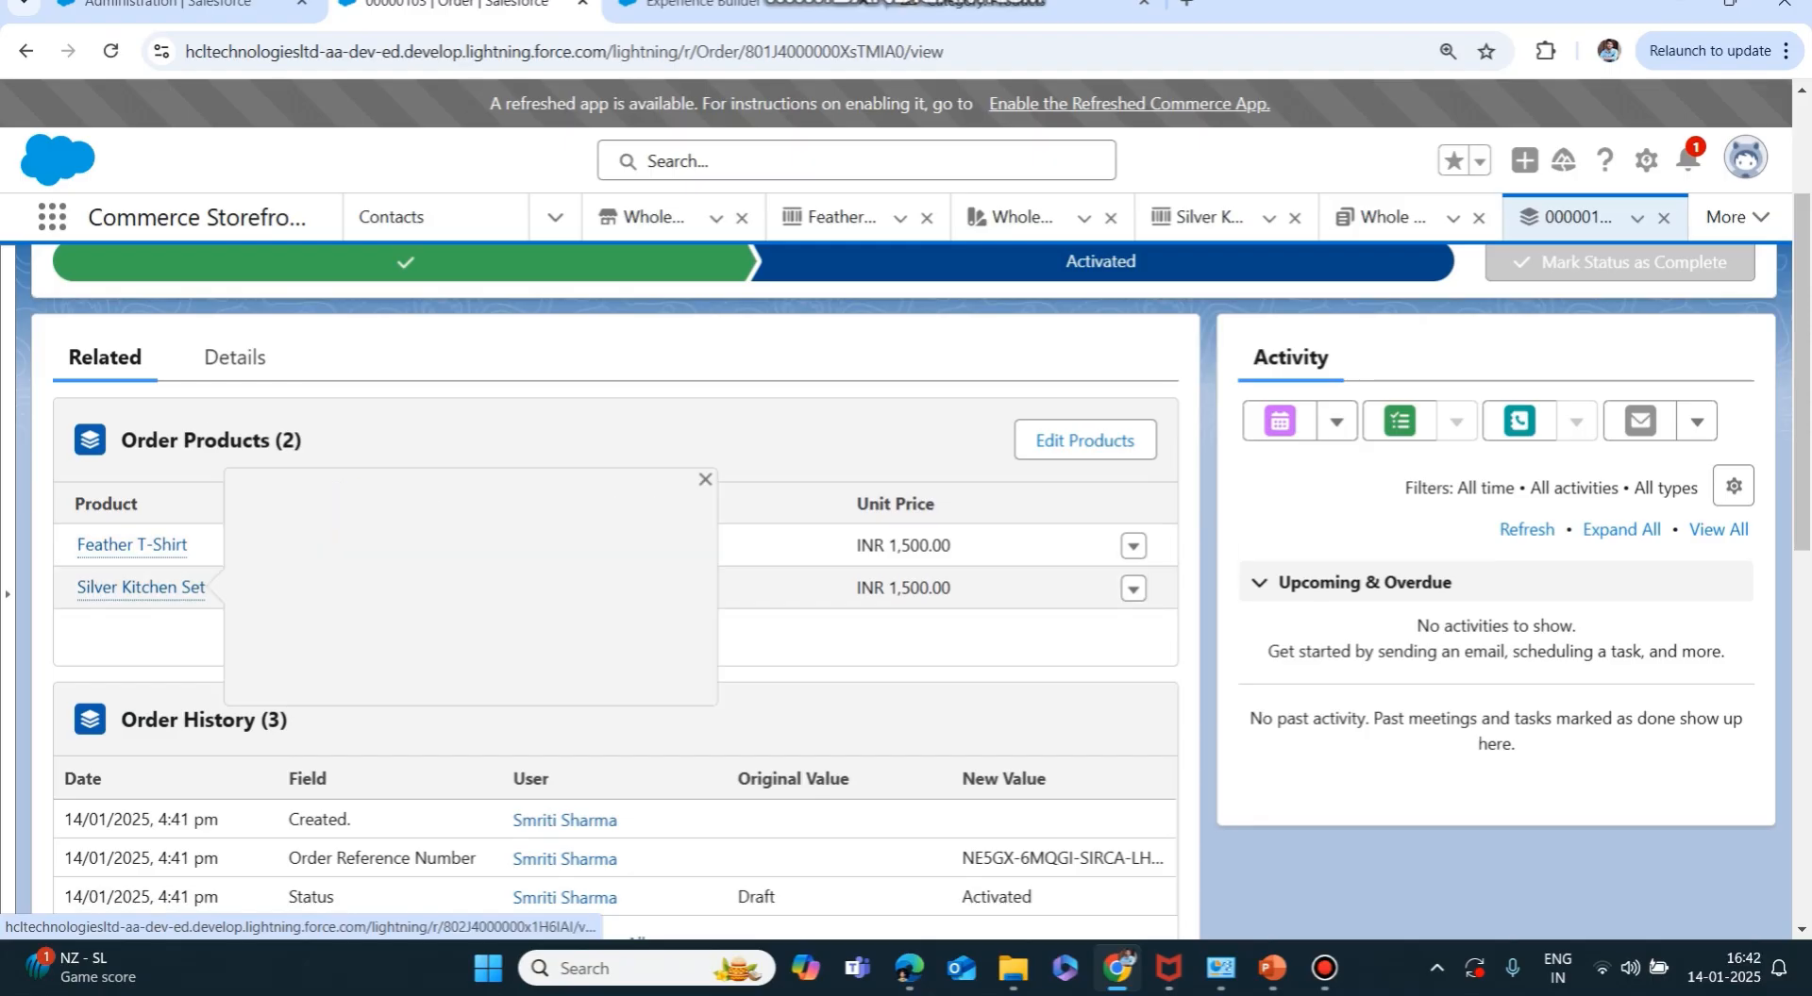
scroll(613, 585, down, 4)
scroll(615, 560, down, 3)
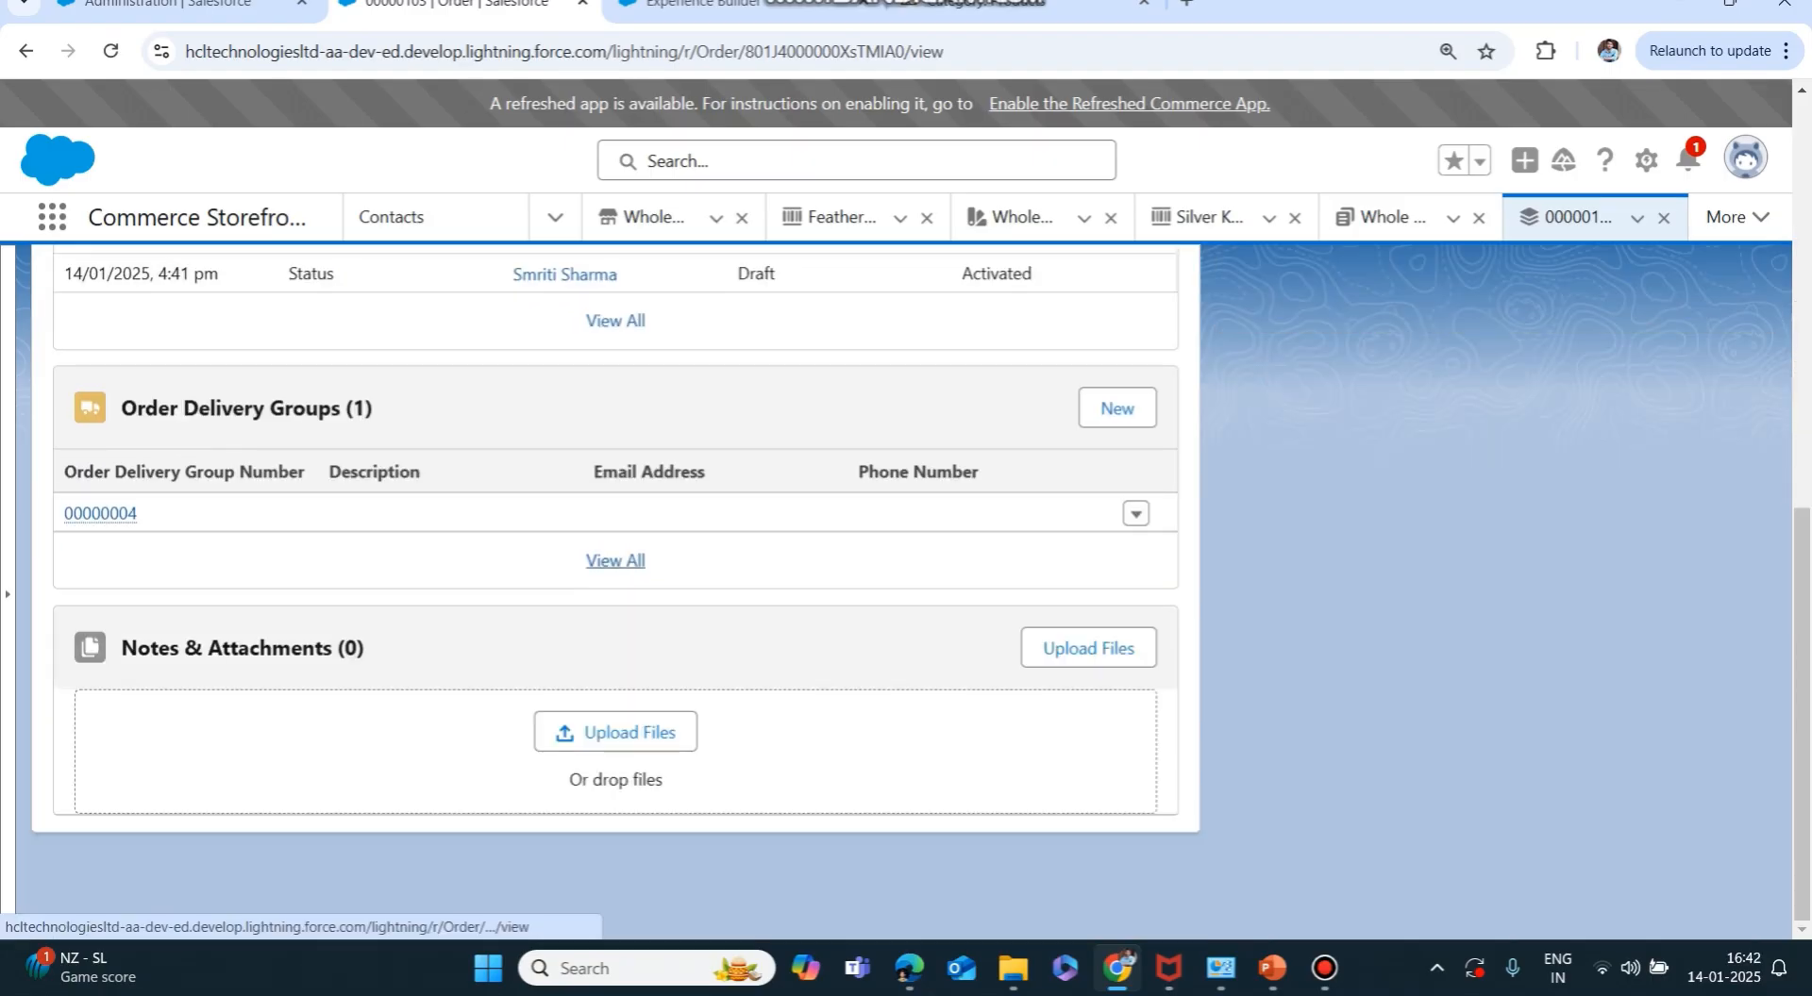
Check delivery group 00000004's Deliver to Address, then return to order 00000103.
click(100, 513)
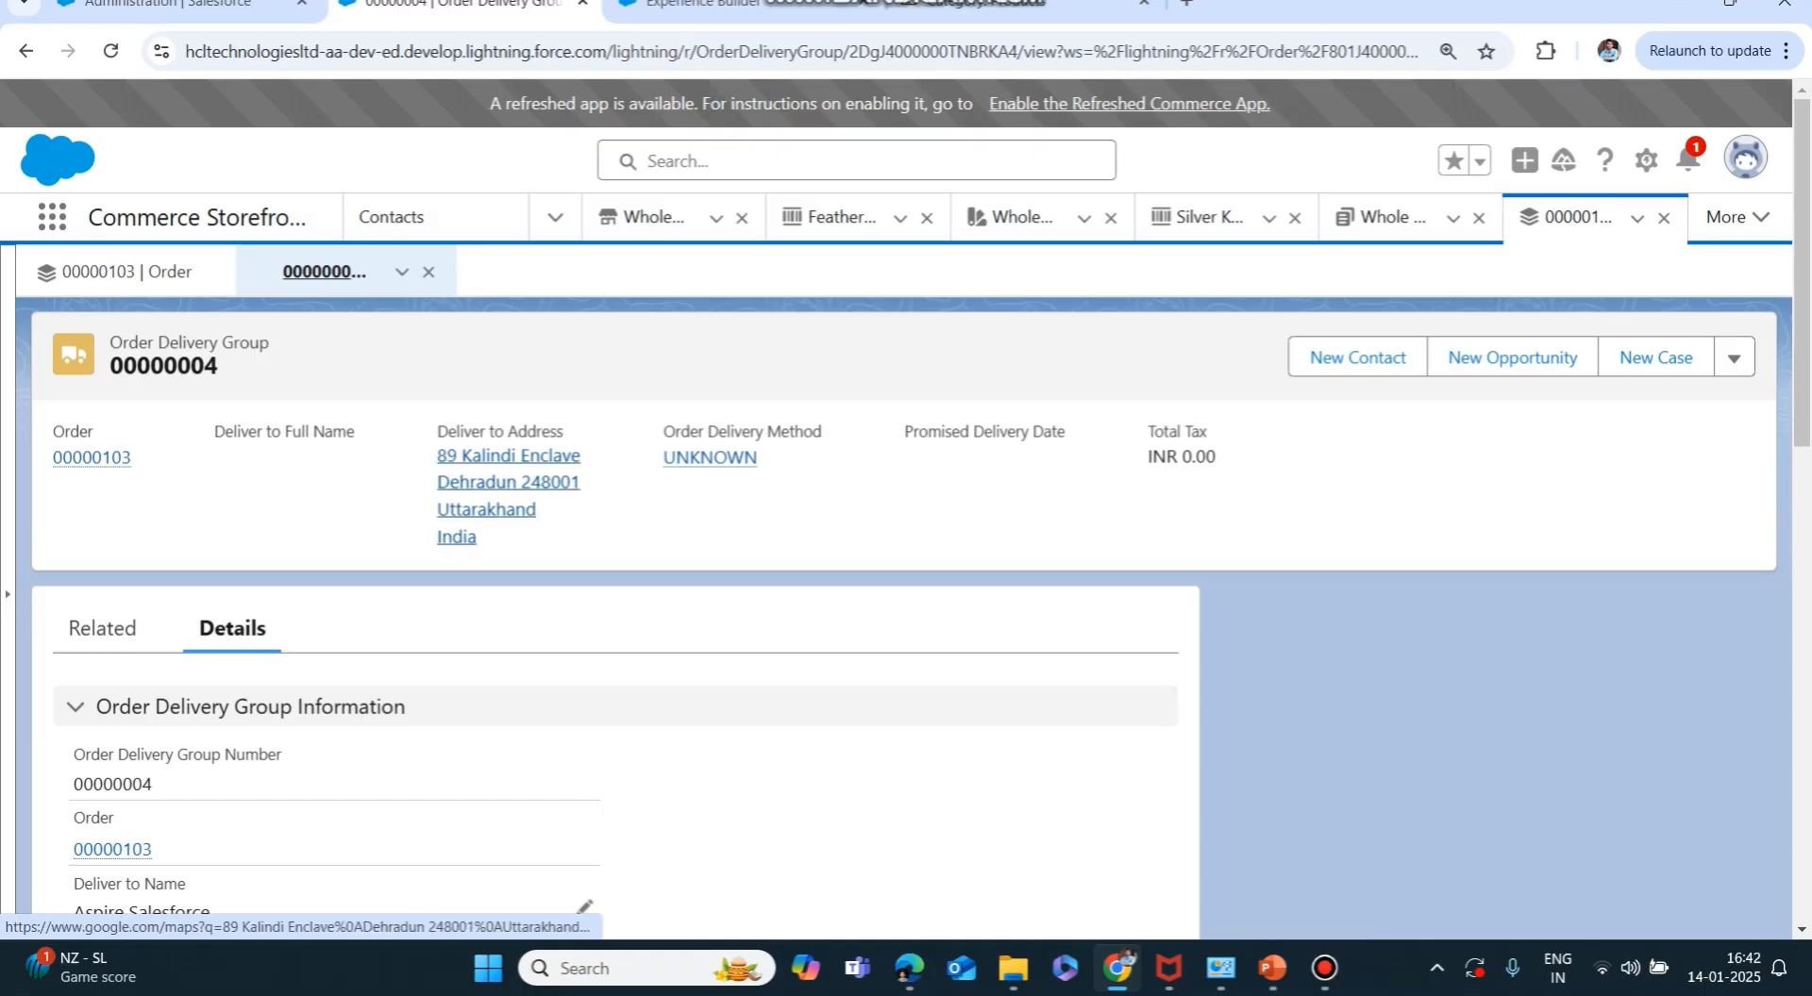
scroll(507, 481, down, 3)
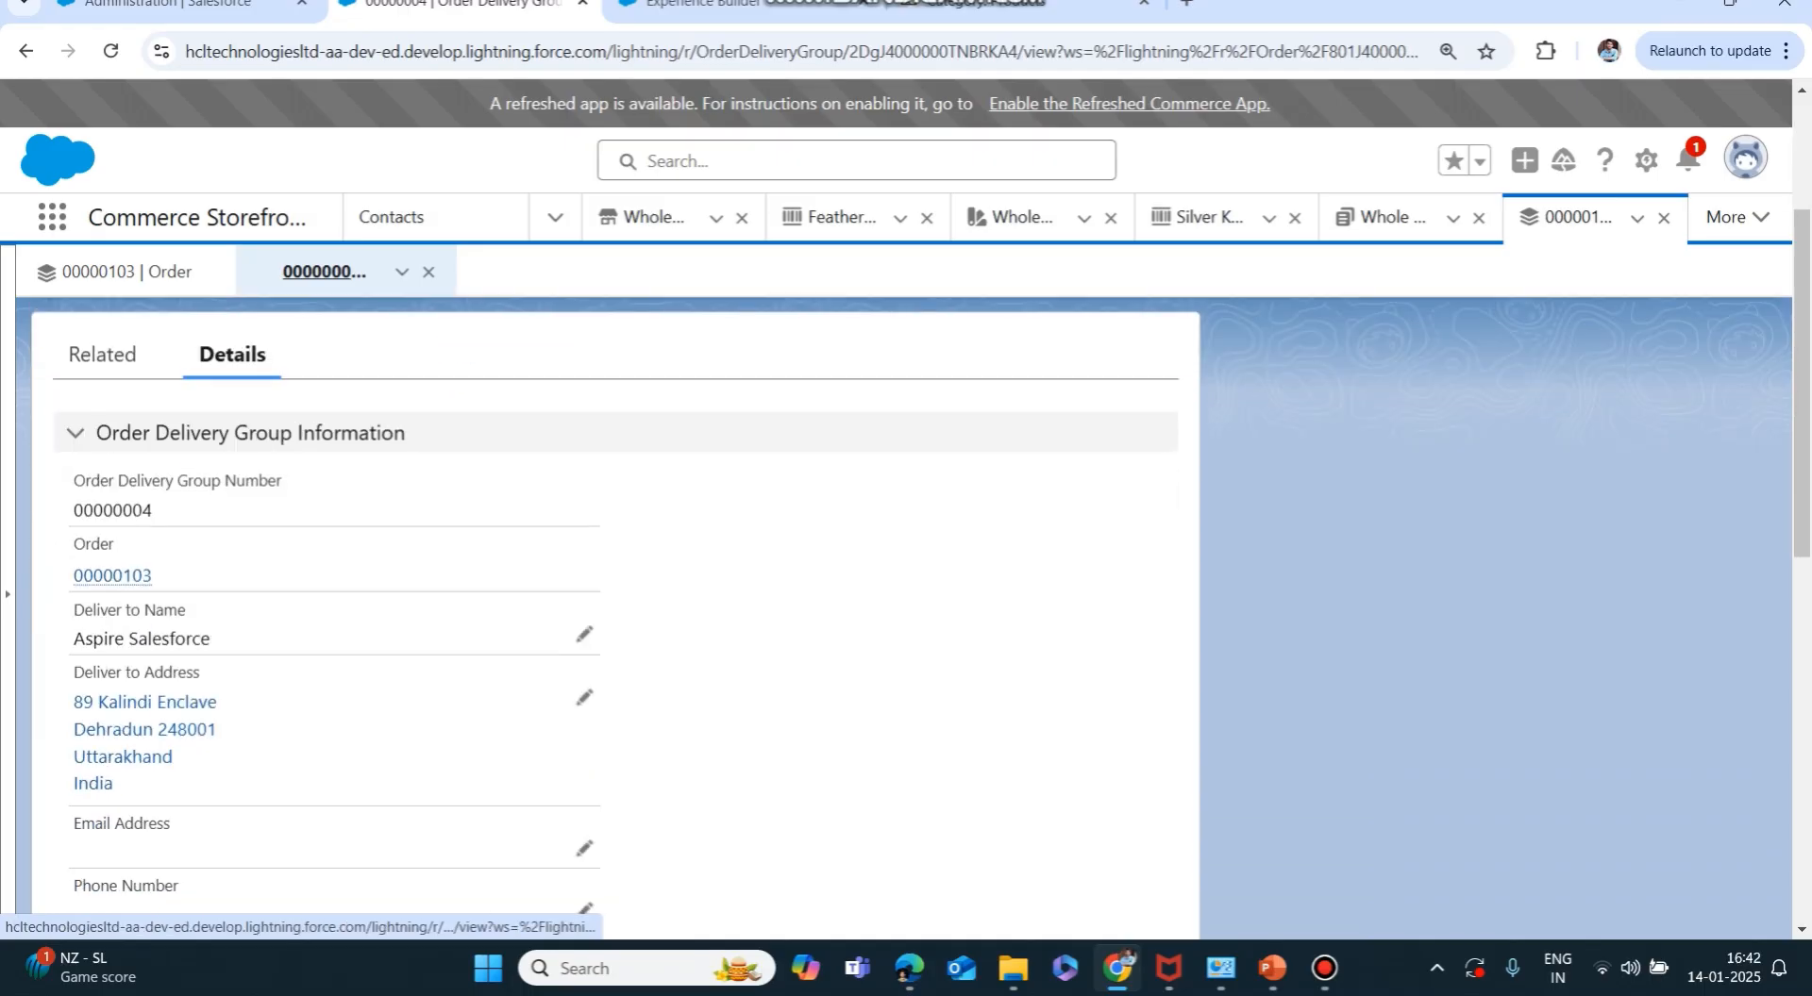
scroll(613, 604, up, 3)
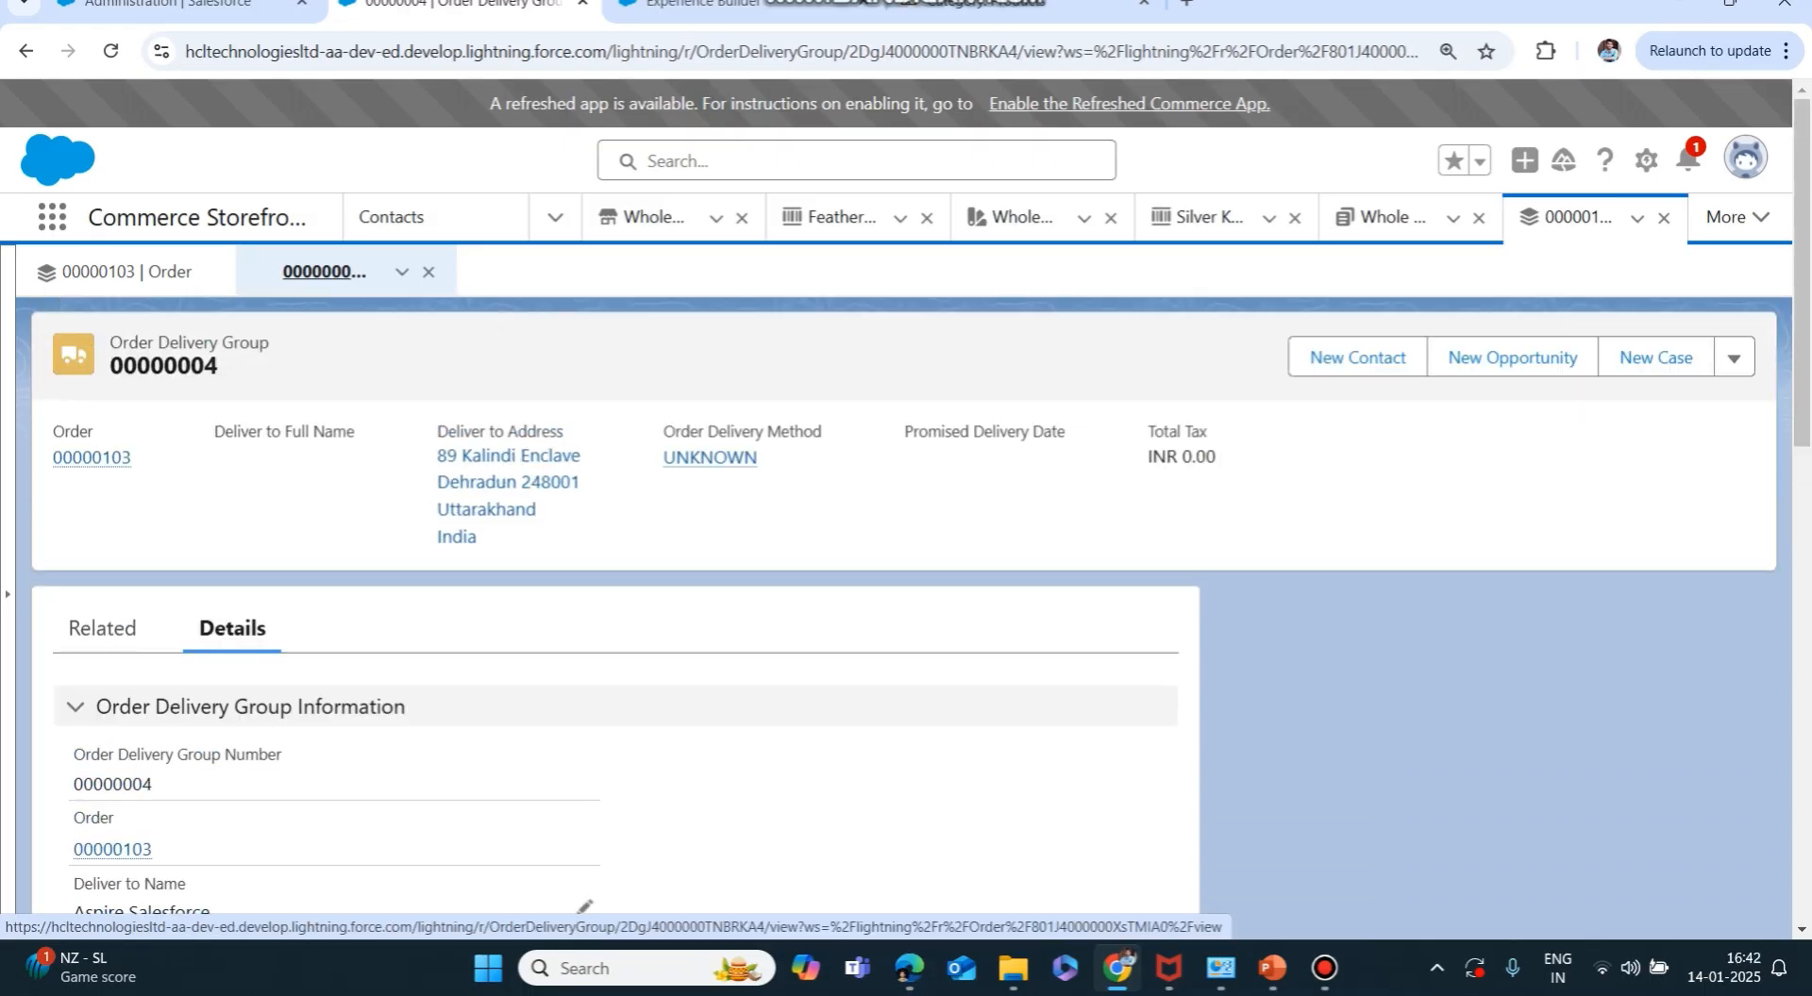
click(127, 271)
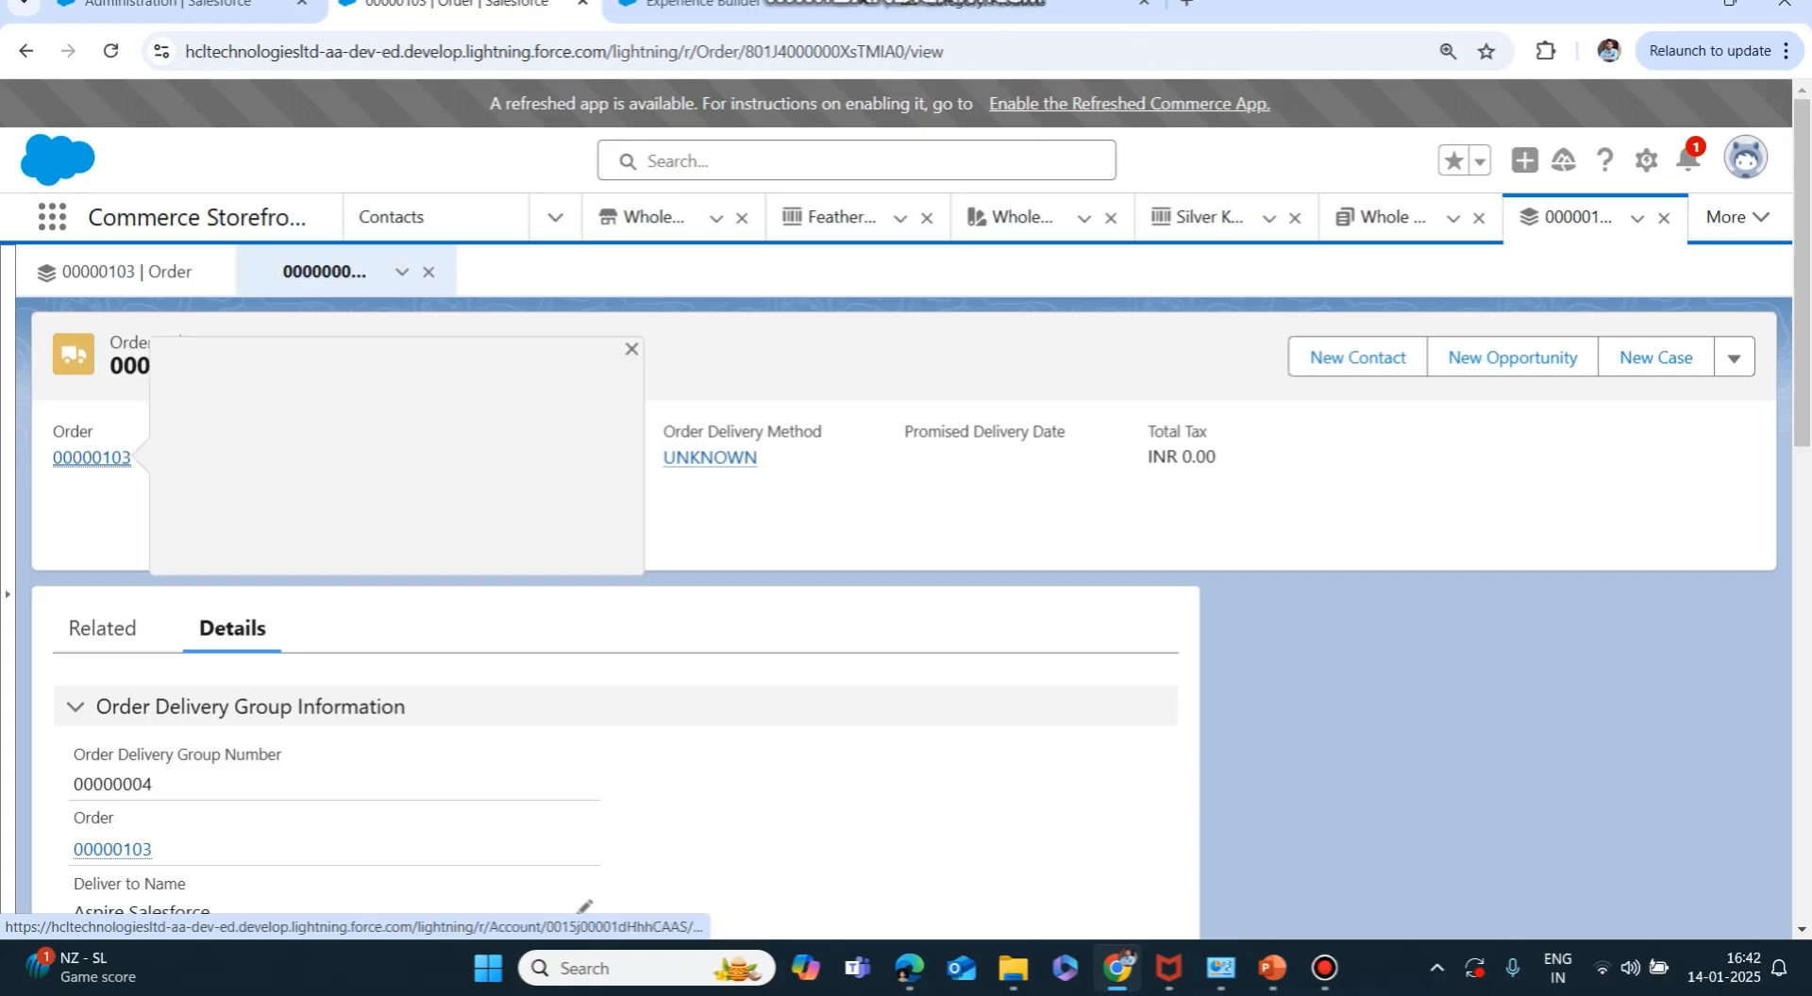
scroll(188, 453, up, 2)
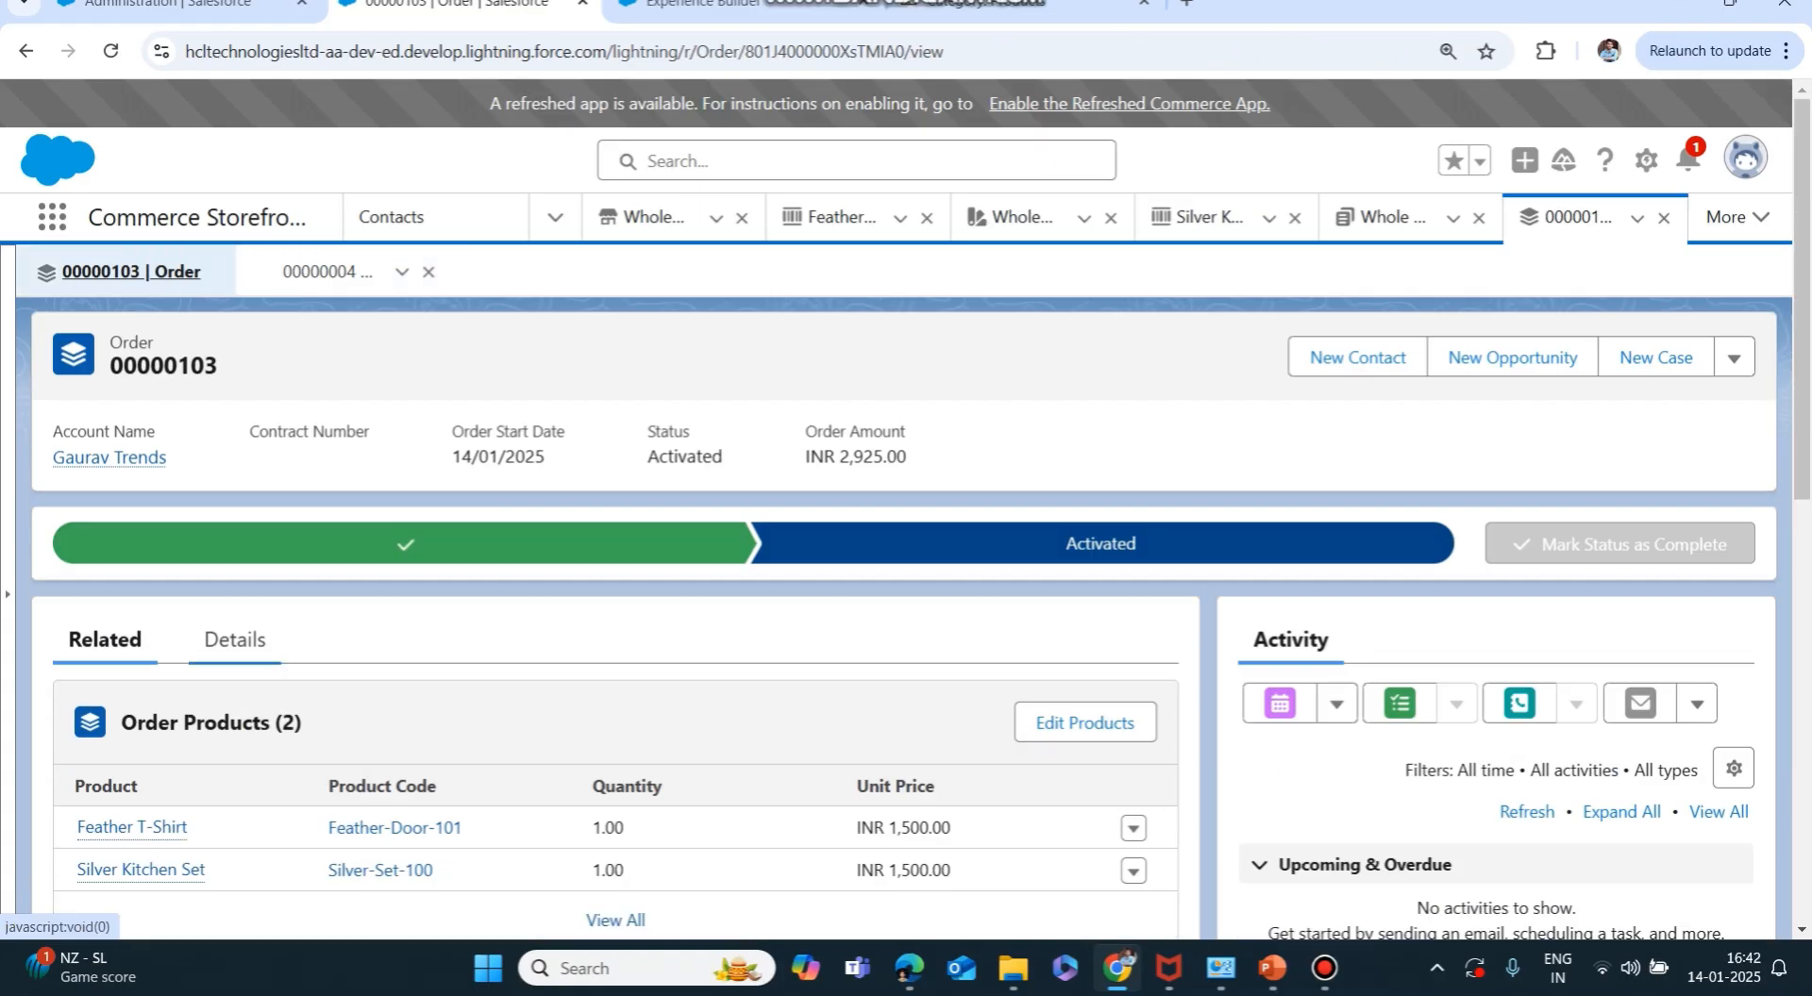
Verify the order's INR 2,925.00 amount and SecondOrder PO number, then show the closing Thanks slide.
click(235, 639)
scroll(235, 638, down, 3)
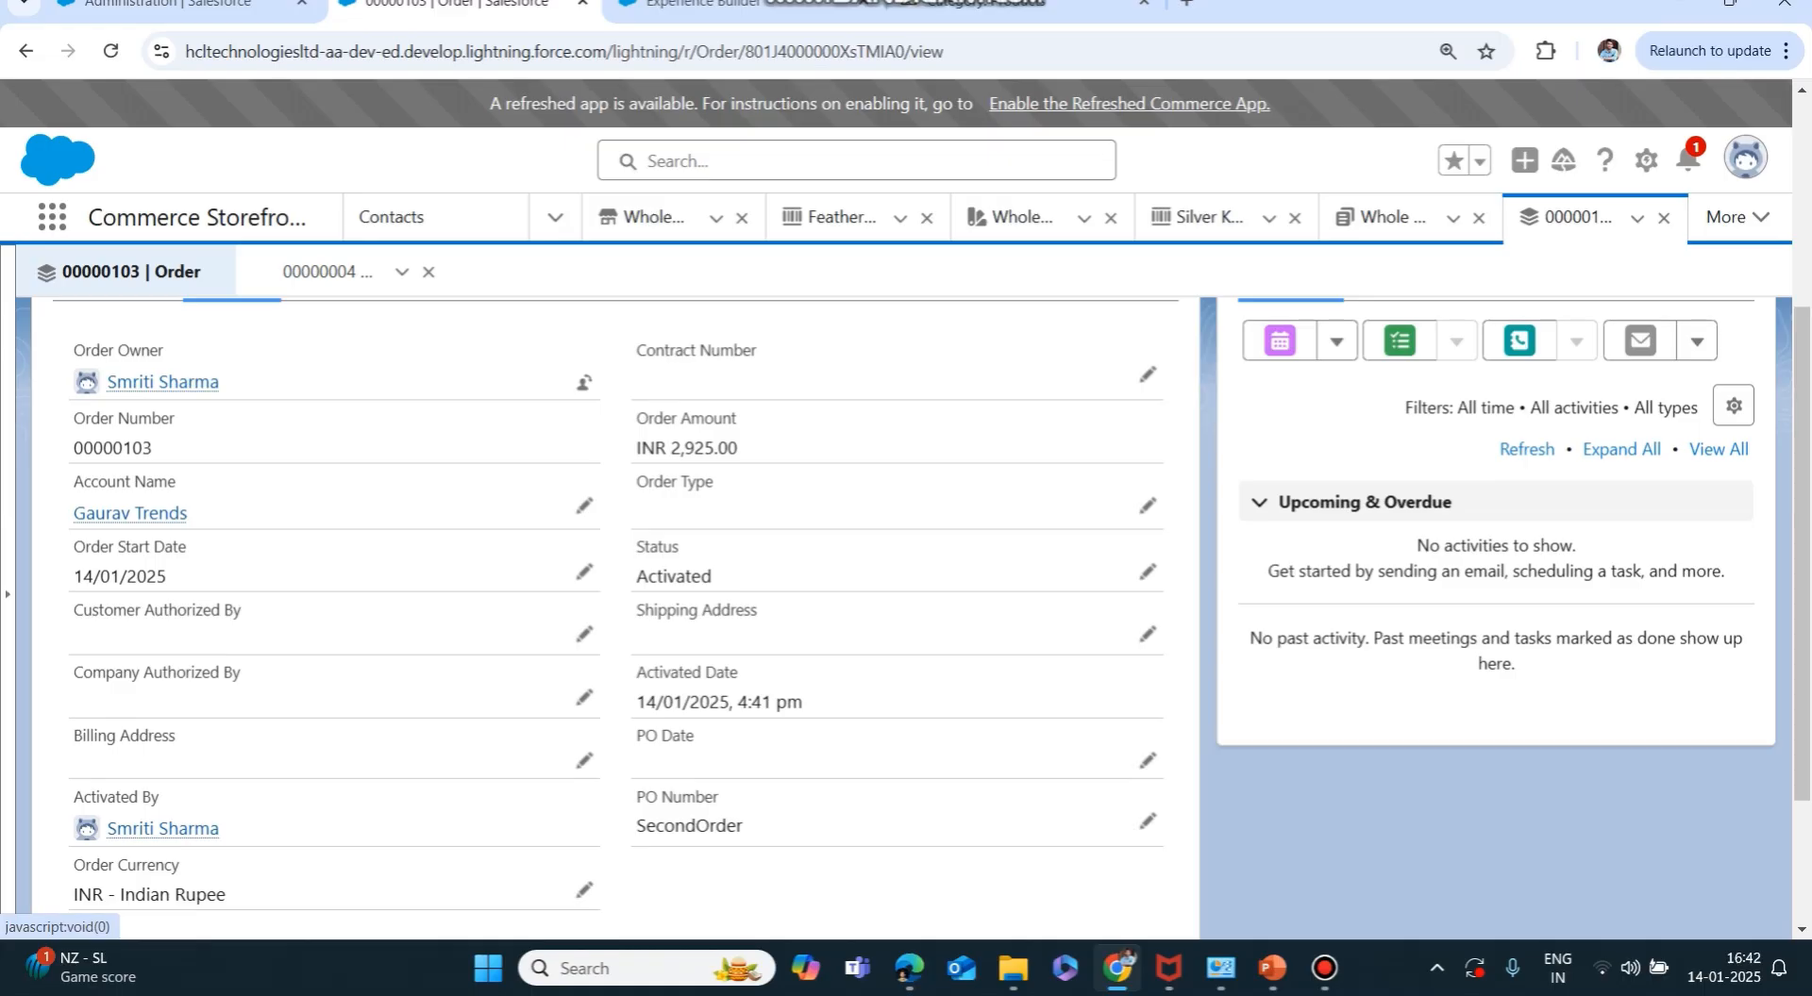
drag(636, 447, 739, 448)
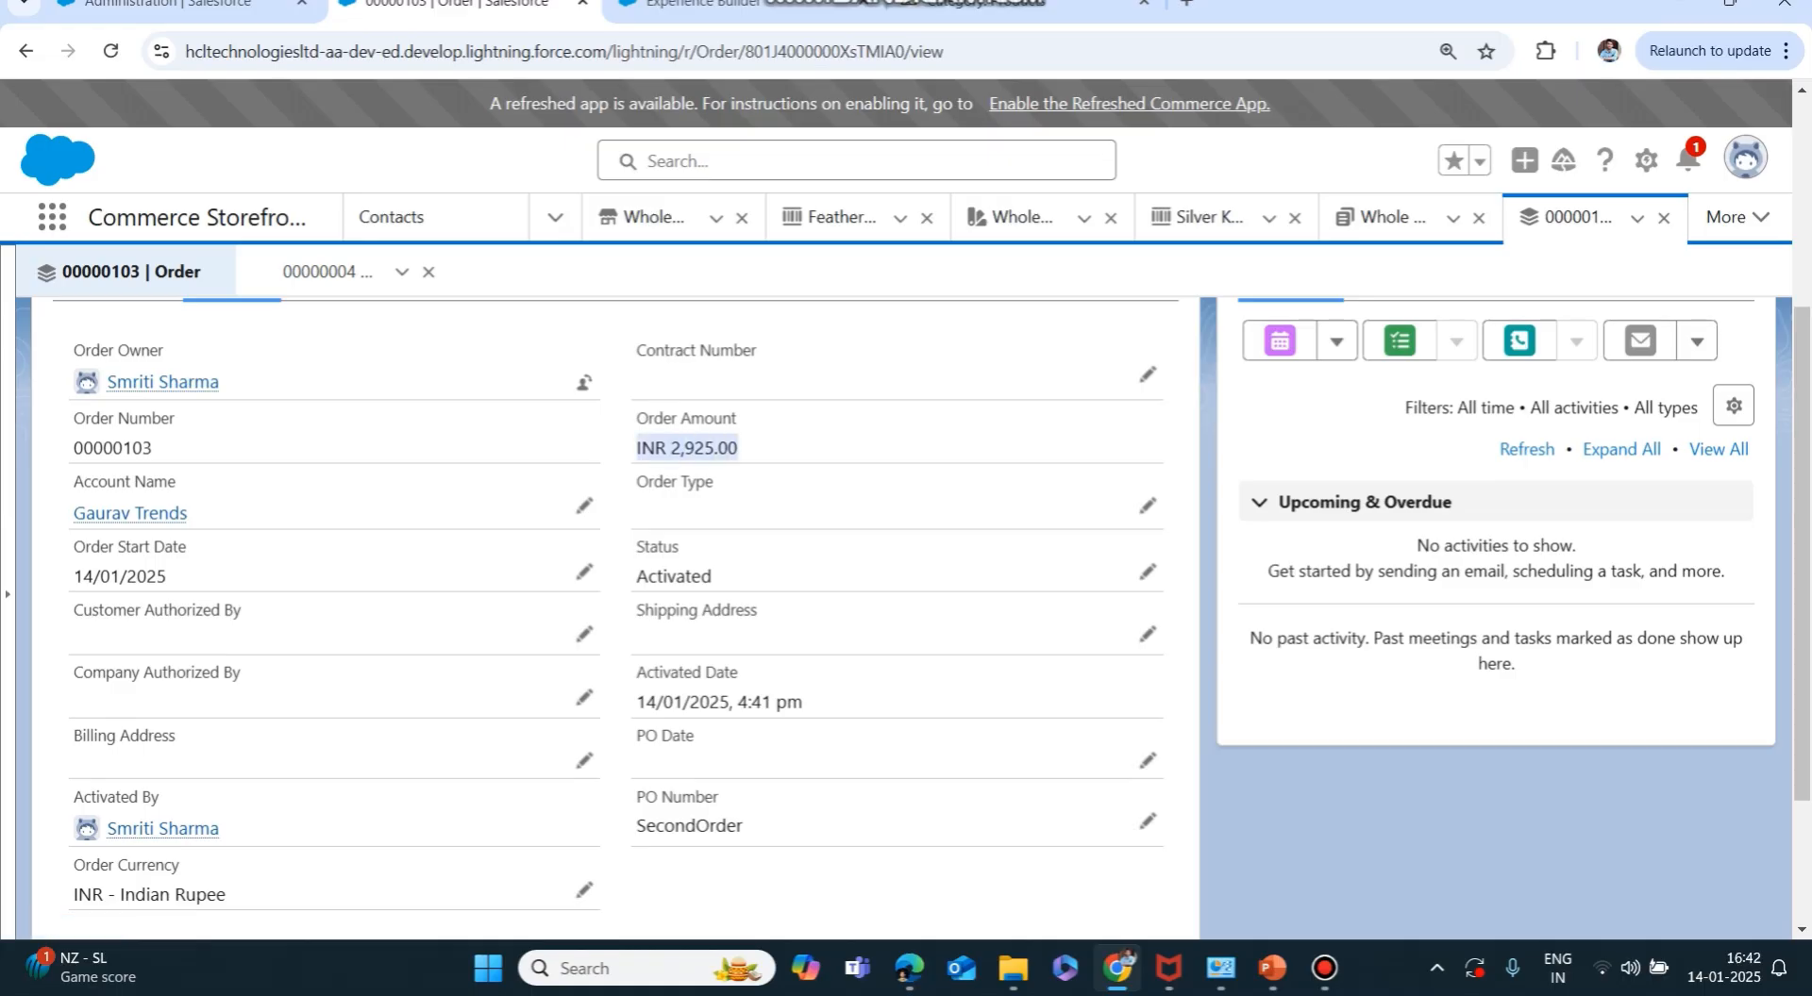
scroll(613, 566, down, 2)
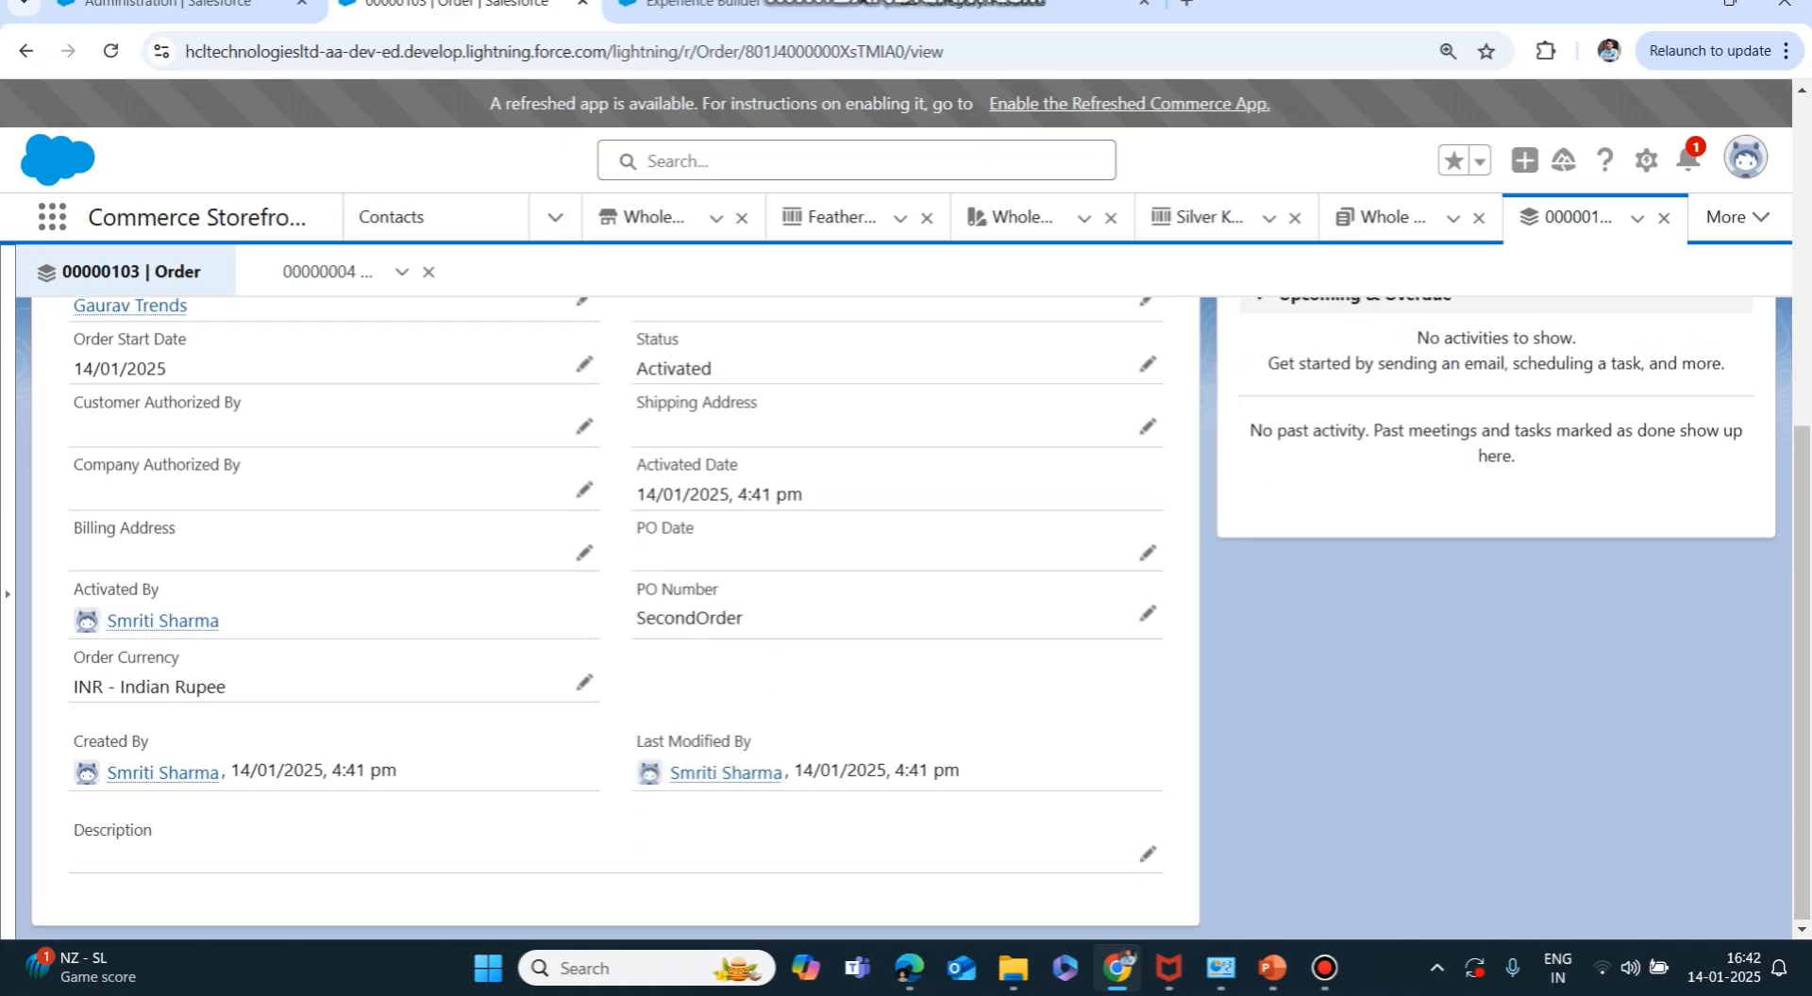
scroll(613, 566, up, 5)
scroll(614, 566, down, 3)
scroll(614, 566, up, 3)
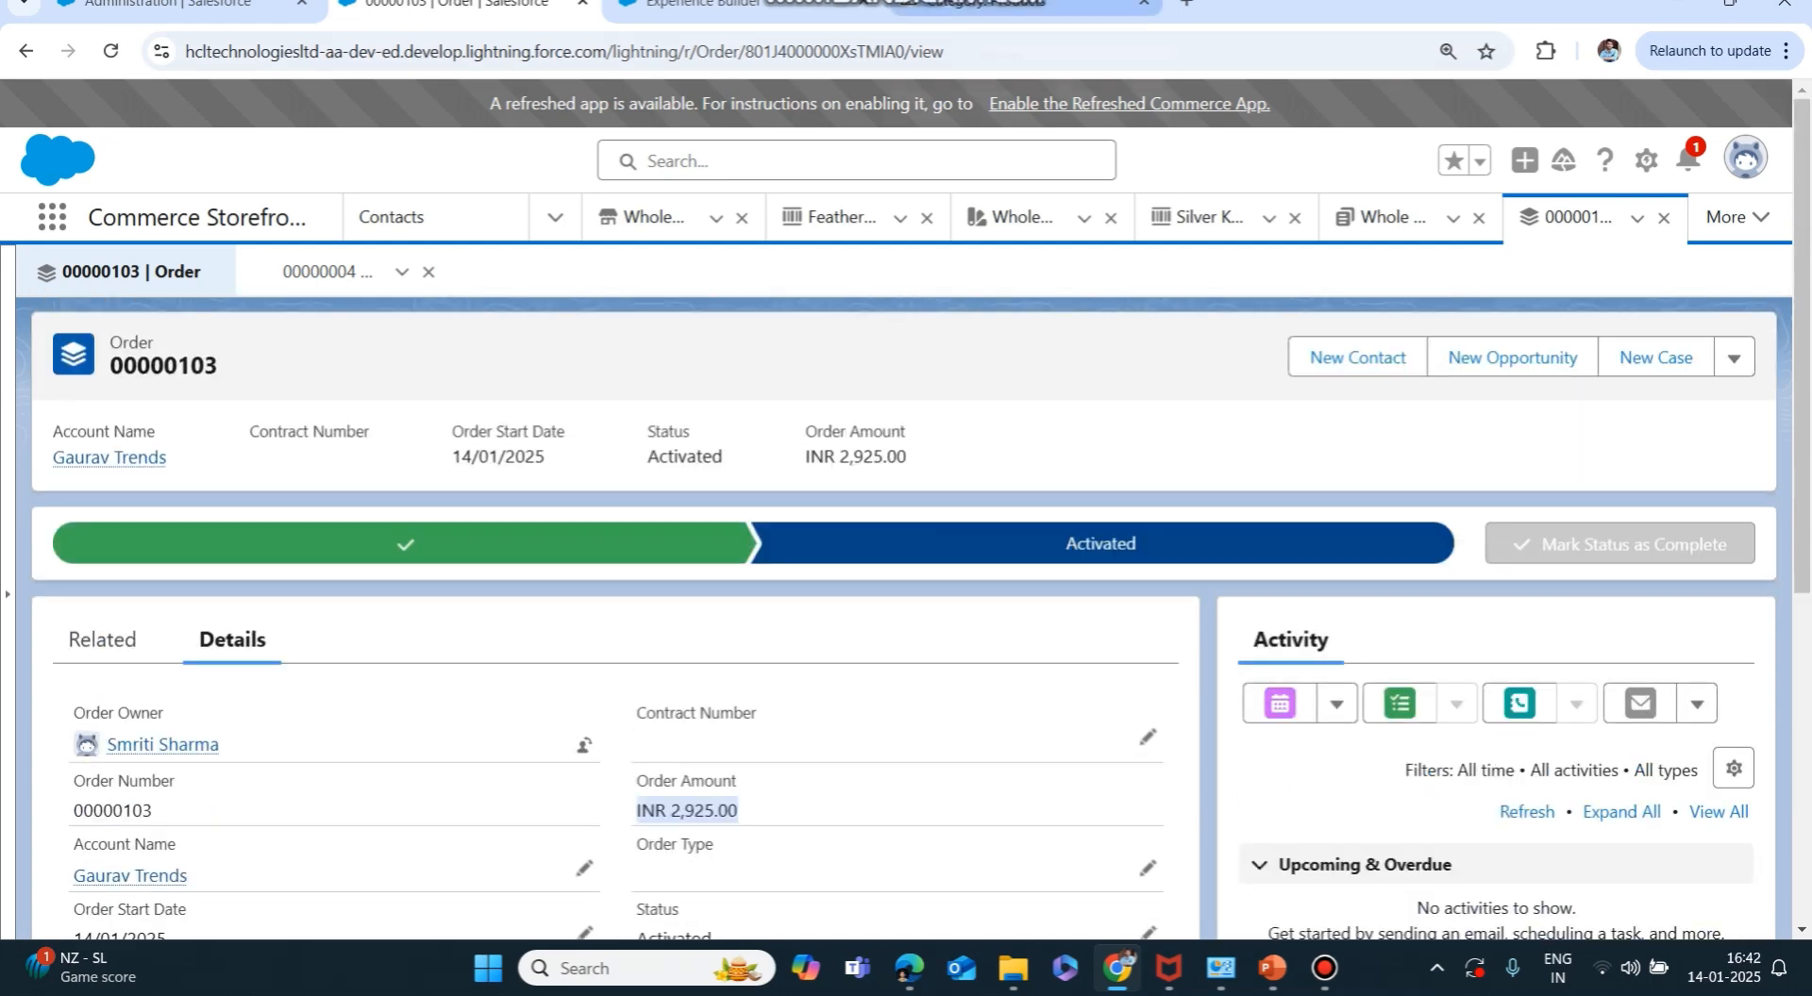
click(1001, 5)
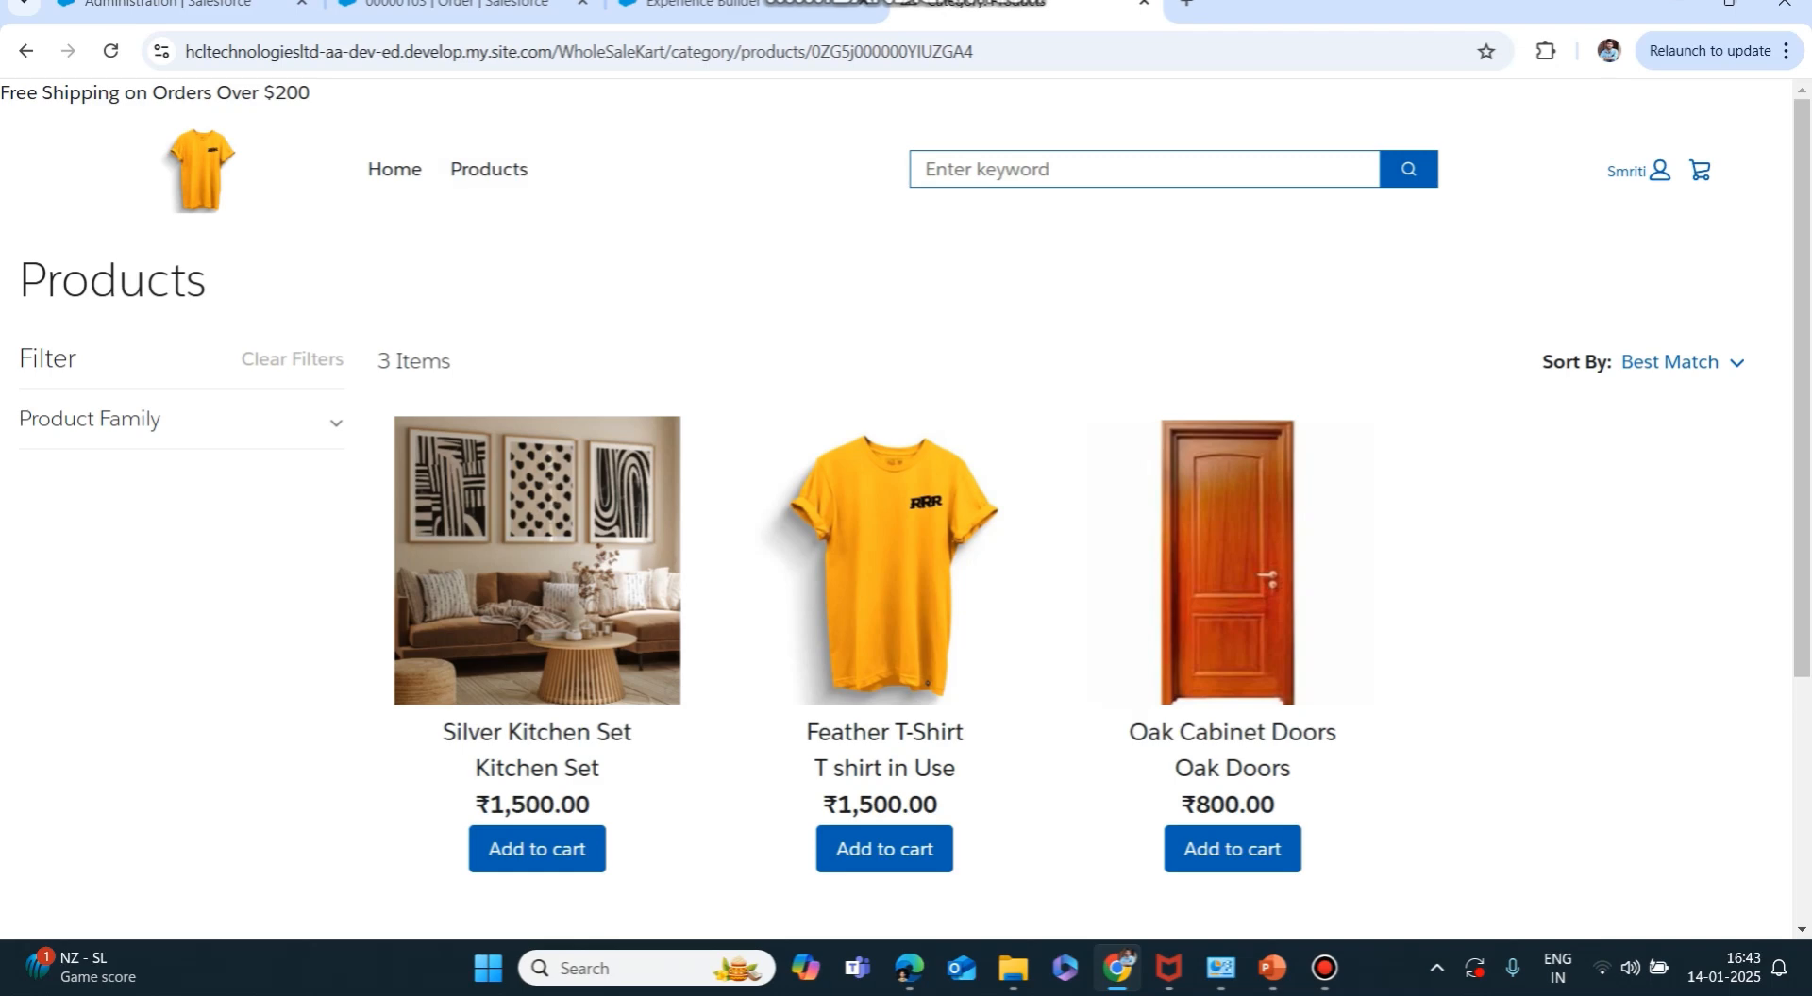
click(144, 525)
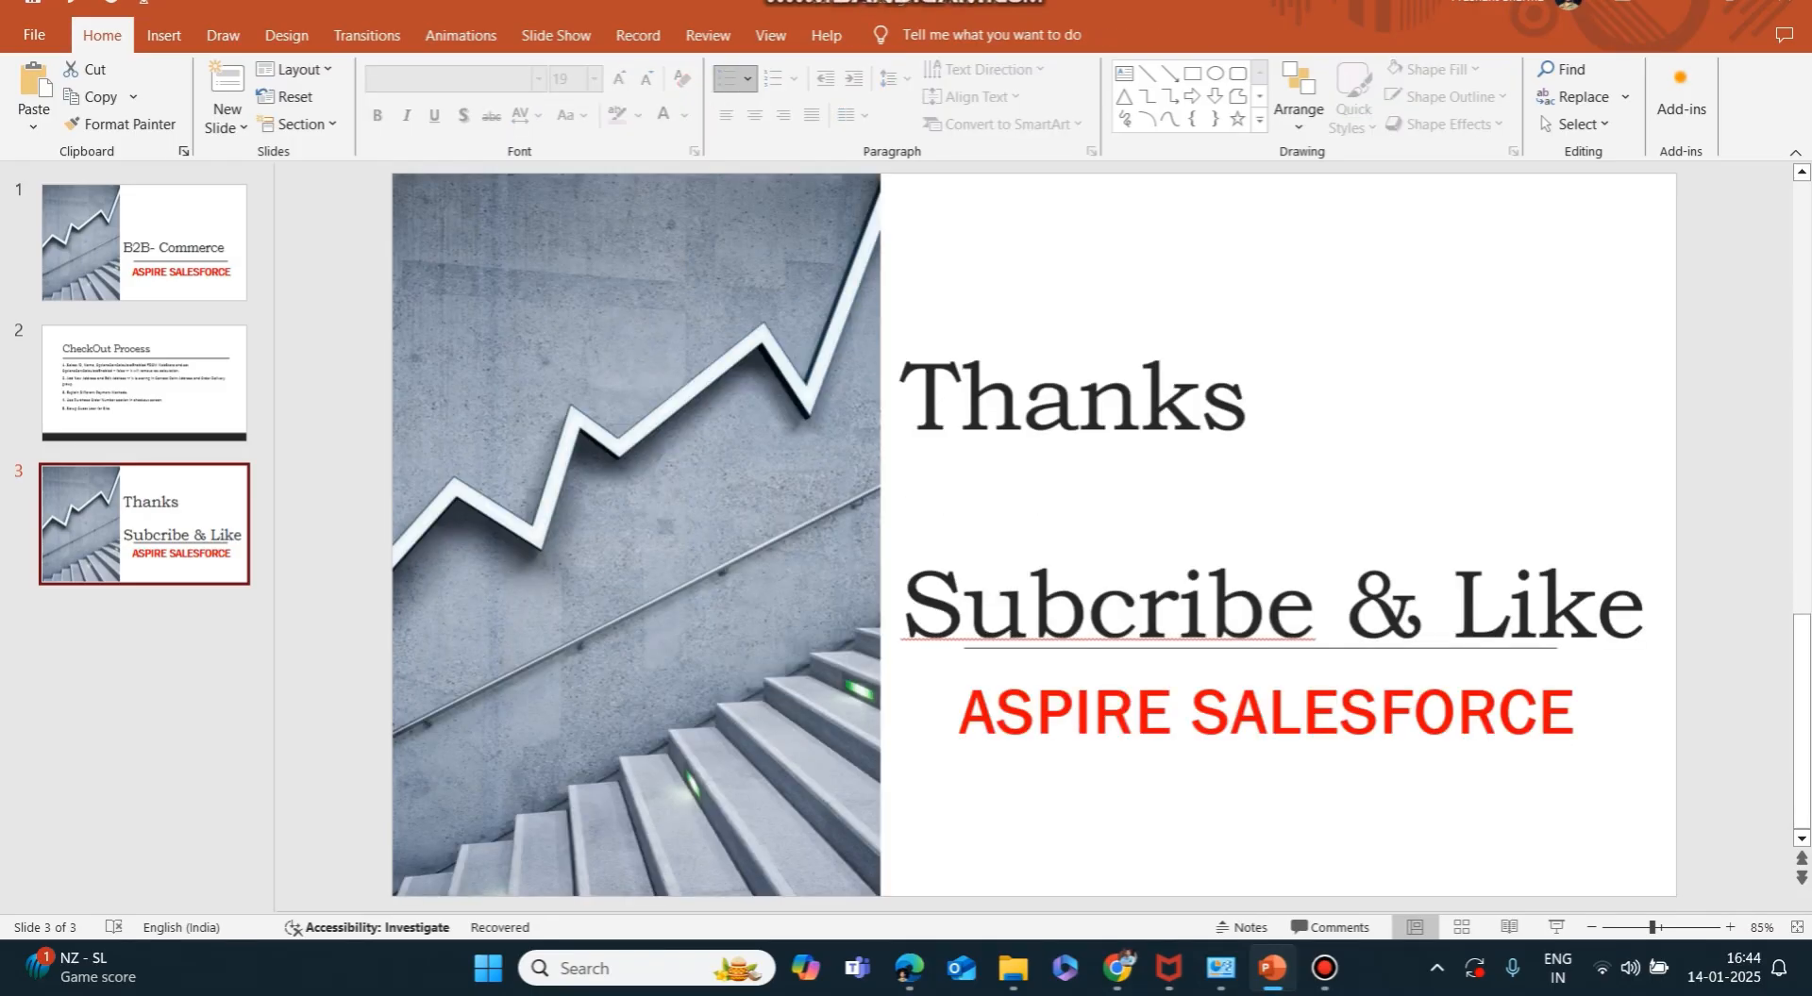